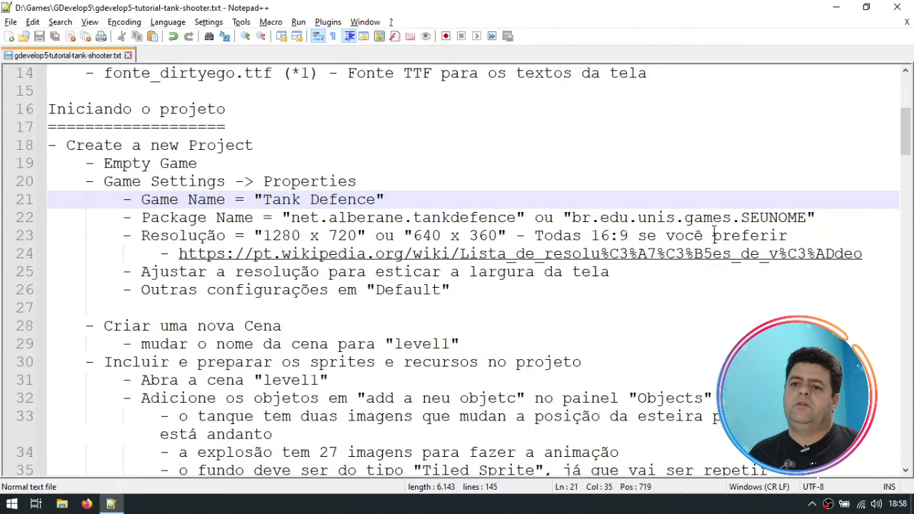
Step: Review the introduction from the top of the tutorial notes and place the cursor at the end of the torre.png line
key(Up)
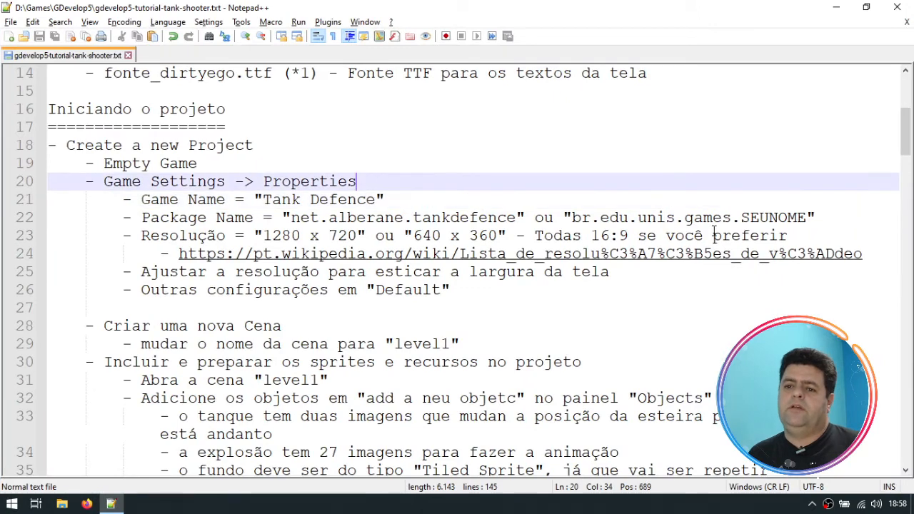
key(Up)
key(Up)
key(Up)
key(Up)
key(Up)
key(Up)
key(Up)
key(Up)
key(Up)
key(Up)
key(Up)
key(Up)
key(Up)
key(Up)
key(Up)
key(Up)
key(Up)
key(Up)
key(Up)
key(Up)
key(Down)
key(Down)
key(Down)
key(Down)
key(Down)
key(Down)
key(Down)
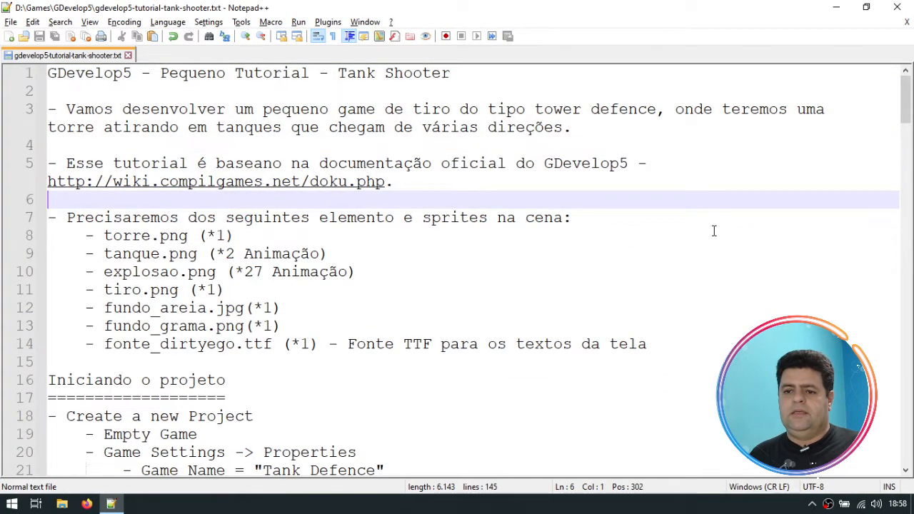
key(Down)
key(Down)
key(End)
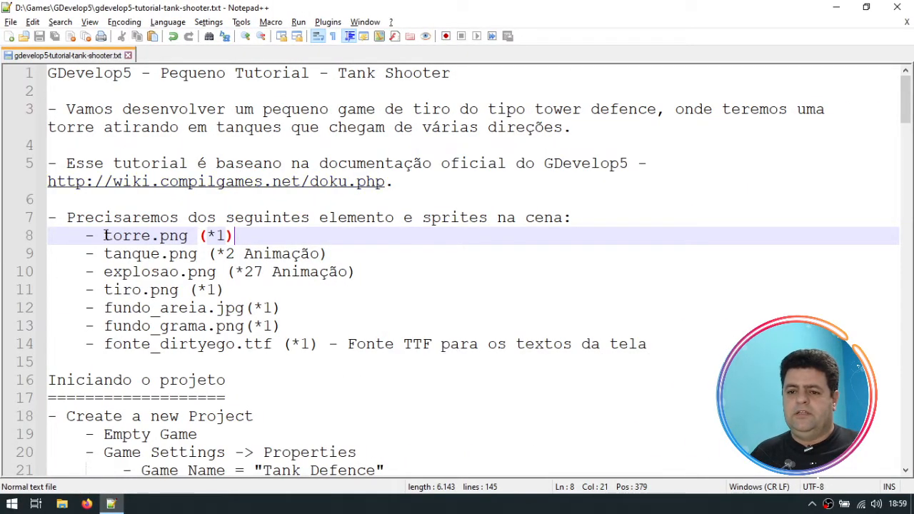
Step: Highlight the whole list of required sprites and elements, then only the torre.png entry
drag(104, 236, 677, 344)
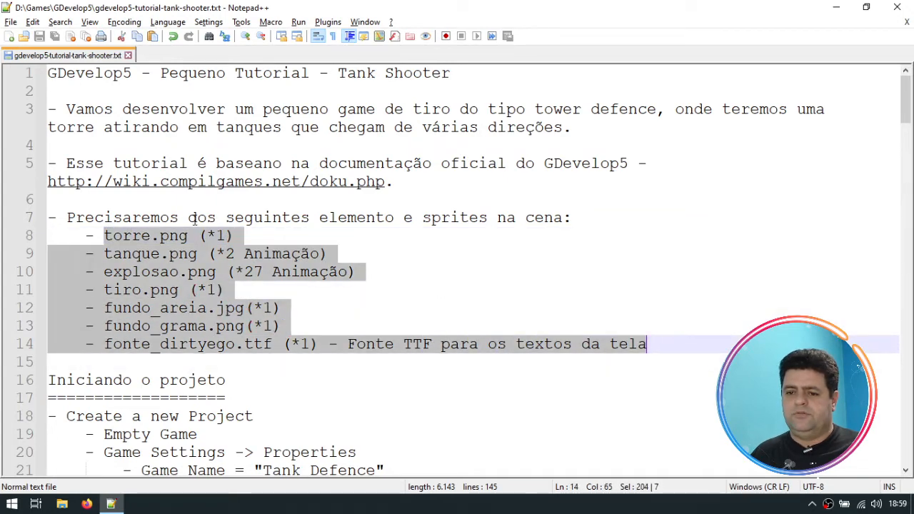
click(154, 237)
key(Left)
key(Left)
key(Left)
key(Left)
key(Left)
key(shift+Right)
key(shift+Right)
key(shift+Right)
key(shift+Right)
key(shift+Right)
key(shift+Right)
key(shift+Right)
key(shift+Right)
key(shift+Right)
key(shift+Right)
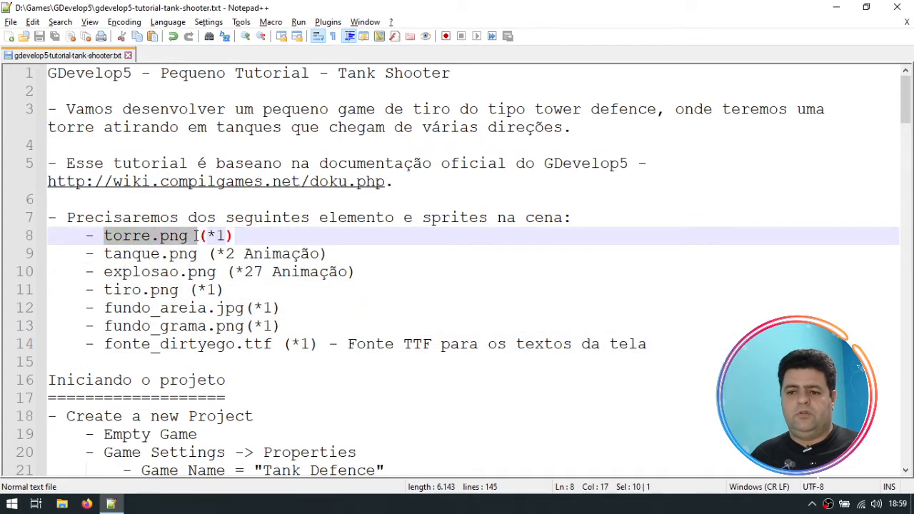
Step: Highlight the tanque.png entry and its two-image animation note in the resource list
drag(104, 255, 198, 256)
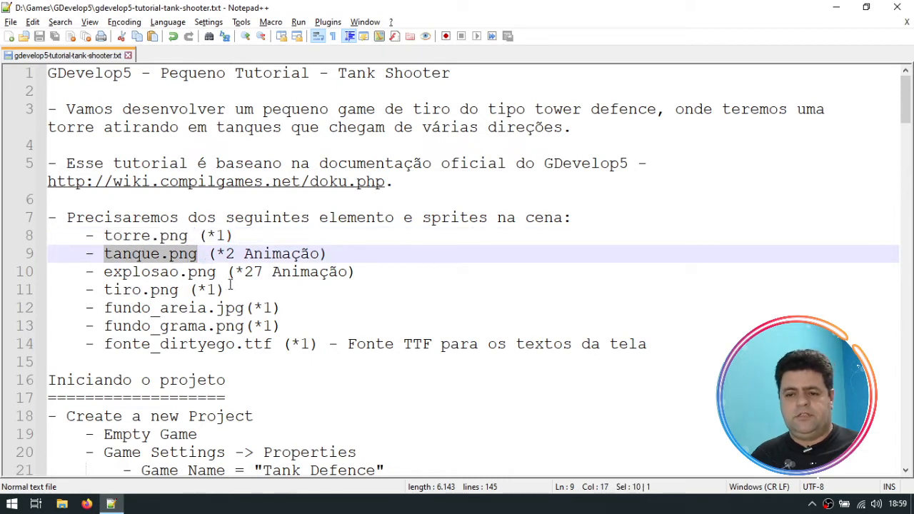
click(229, 254)
drag(227, 254, 320, 254)
click(348, 249)
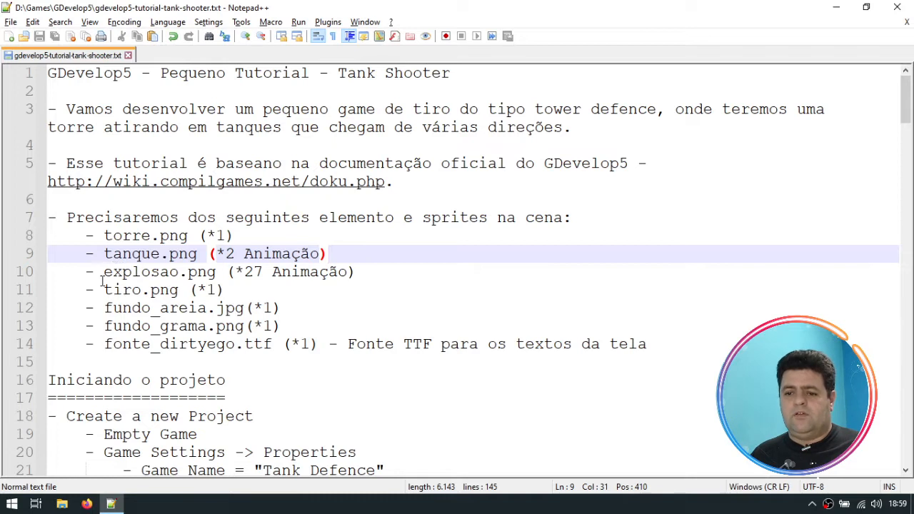
Step: Highlight the explosao.png, tiro.png, fundo_areia.jpg, fundo_grama.png and fonte_dirtyego.ttf entries one after another in the resource list
drag(103, 279, 226, 278)
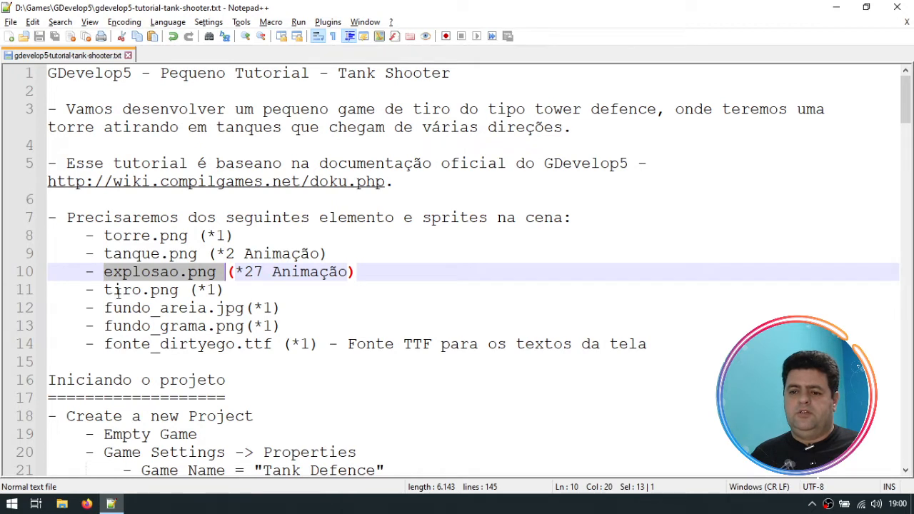
drag(114, 291, 168, 298)
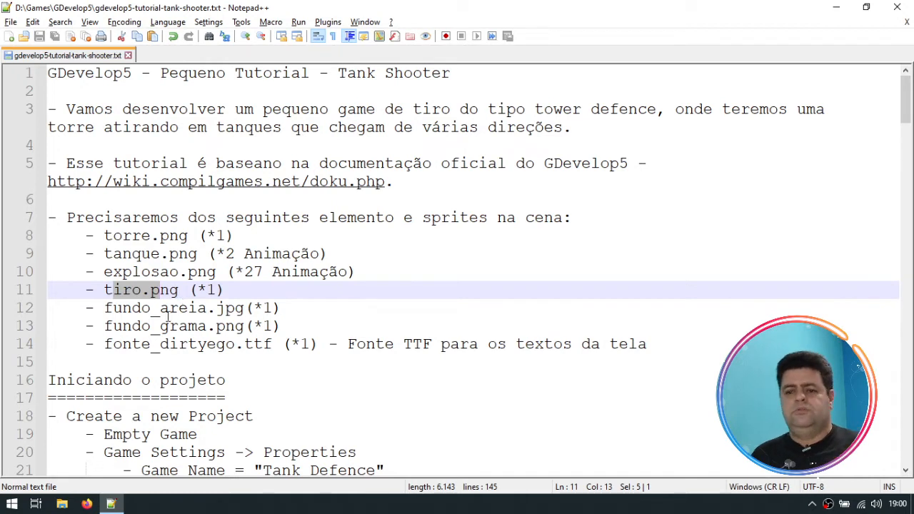
drag(116, 307, 207, 312)
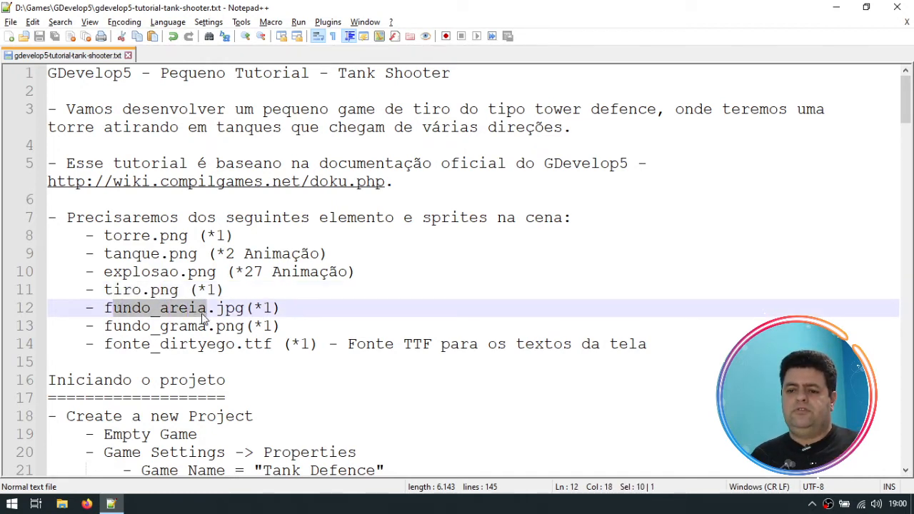
drag(124, 326, 207, 327)
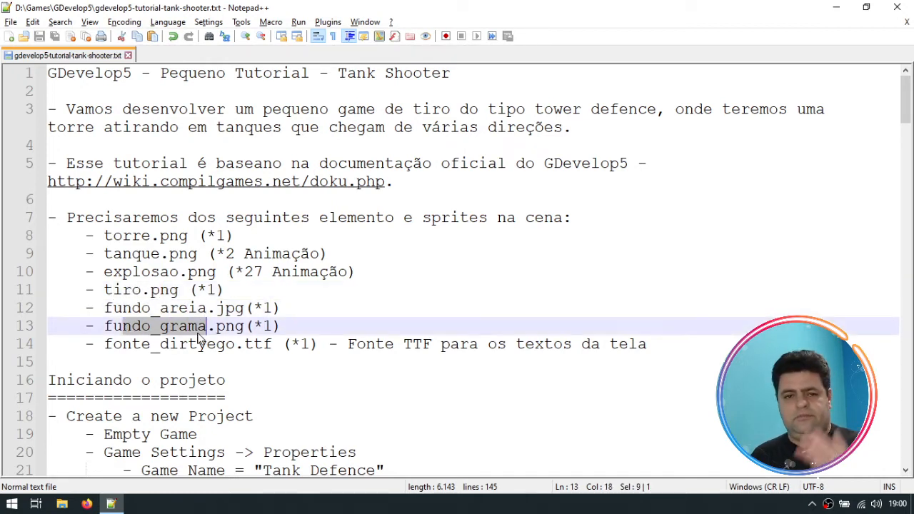
click(282, 326)
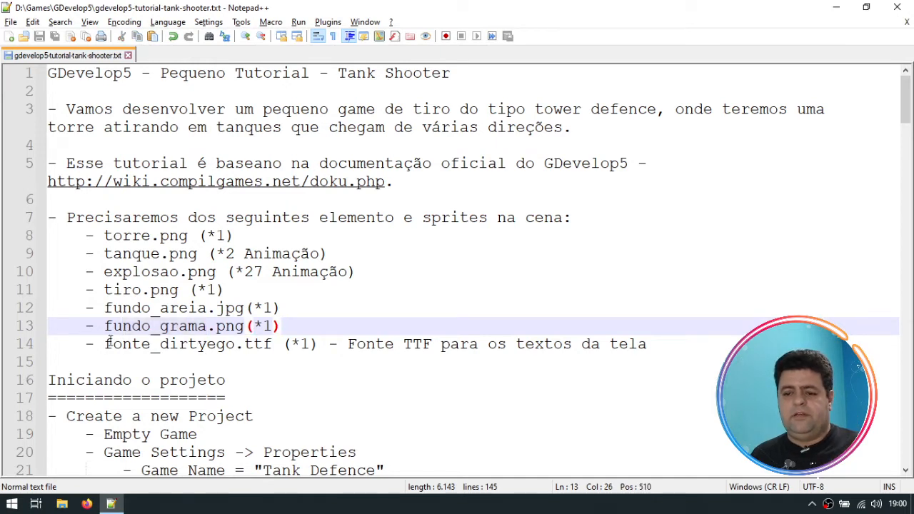
drag(113, 344, 244, 345)
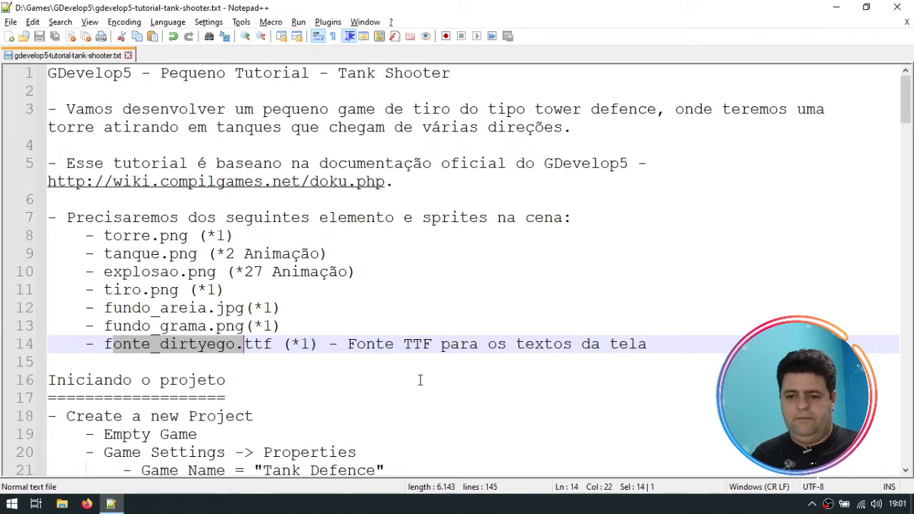
scroll(367, 285, down, 2)
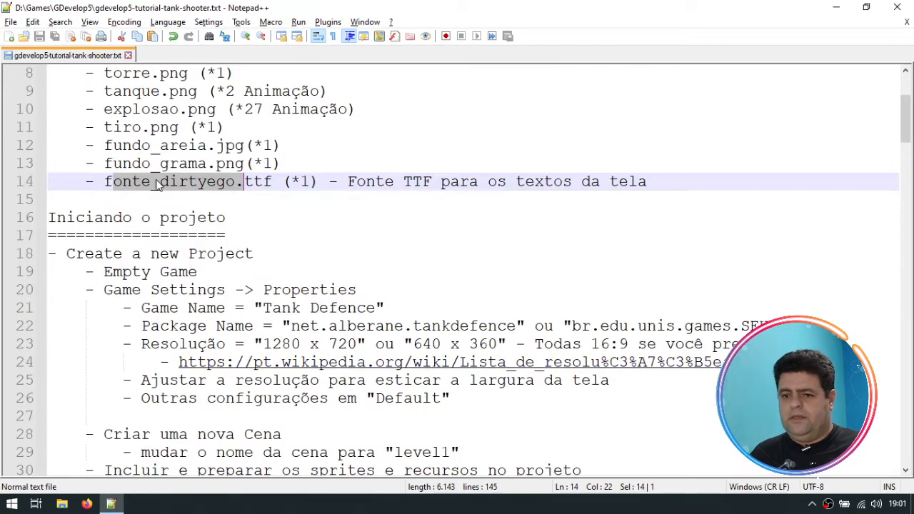
scroll(189, 189, up, 2)
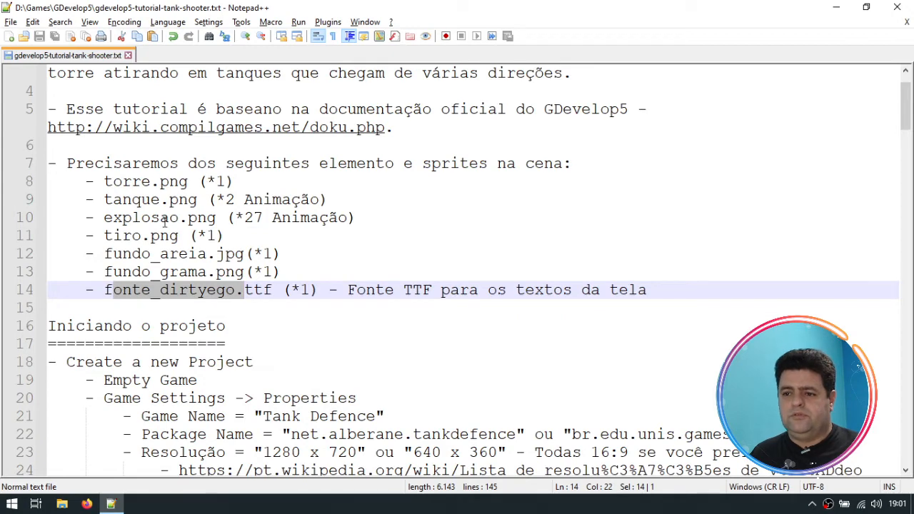
Step: Switch to File Explorer and open the GDevelop projects folder in the user's Documents folder on drive C
click(63, 503)
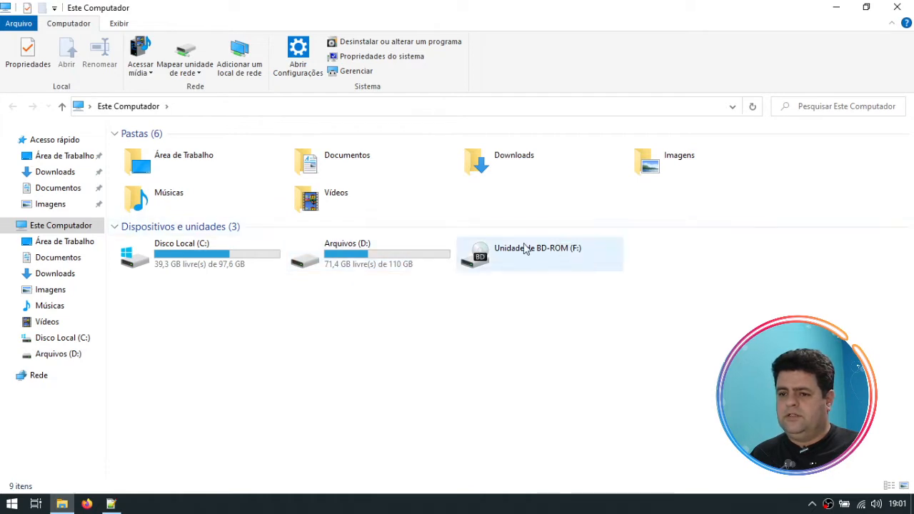
double_click(214, 258)
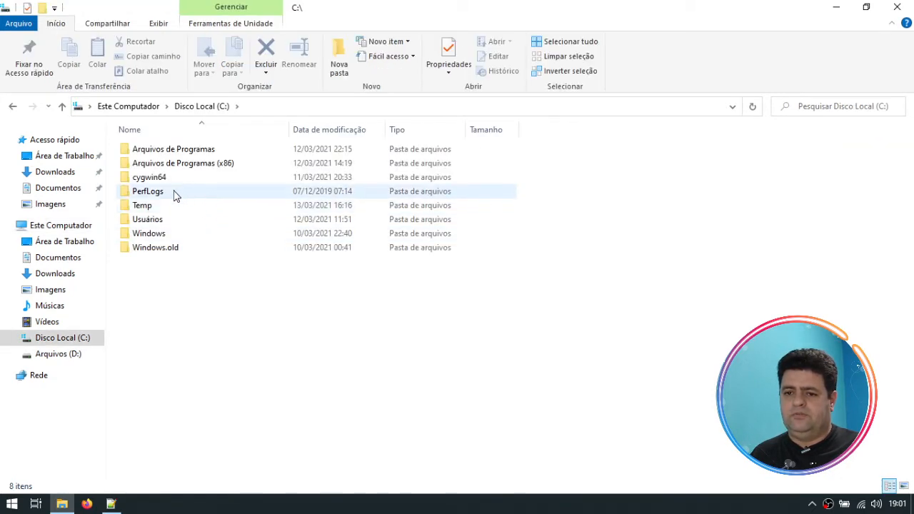
double_click(159, 218)
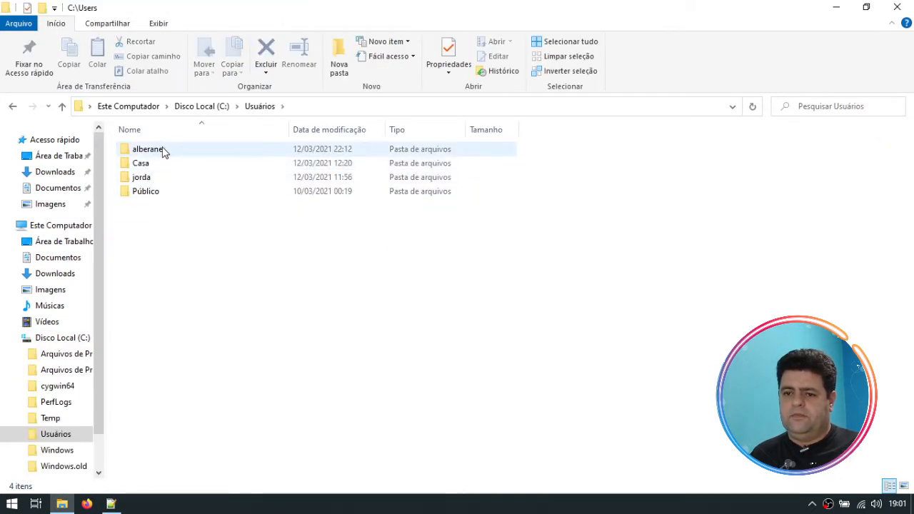
double_click(164, 150)
scroll(193, 264, down, 1)
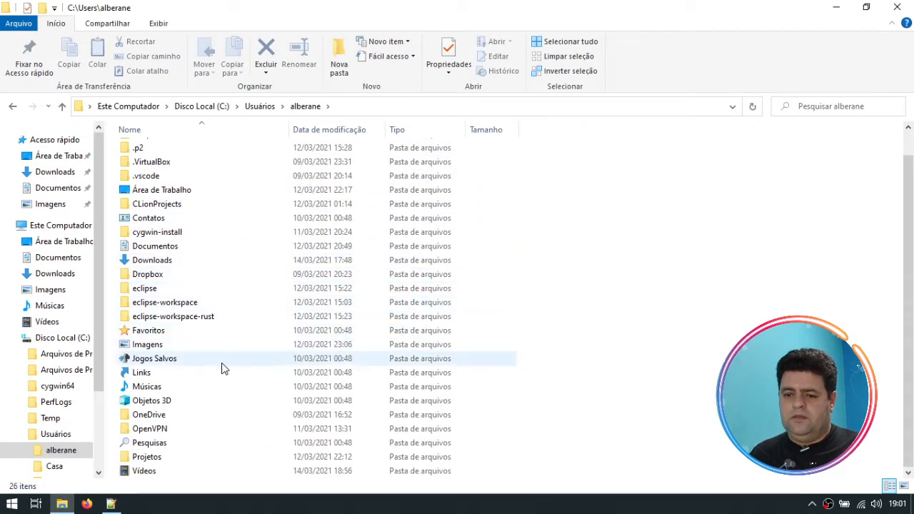
double_click(165, 246)
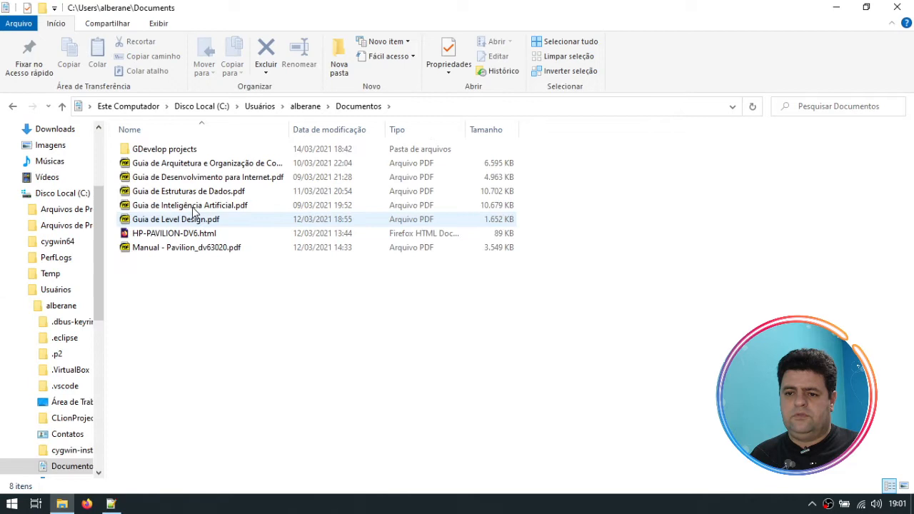
click(175, 152)
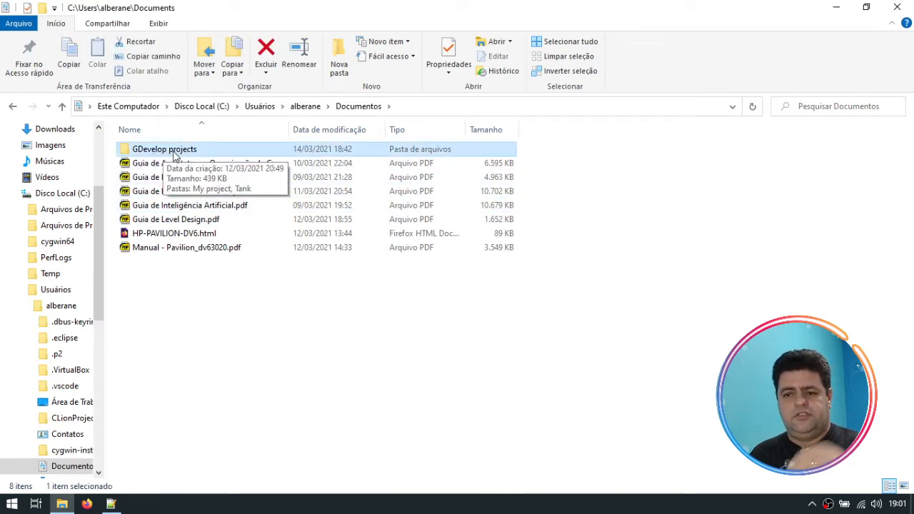
double_click(174, 153)
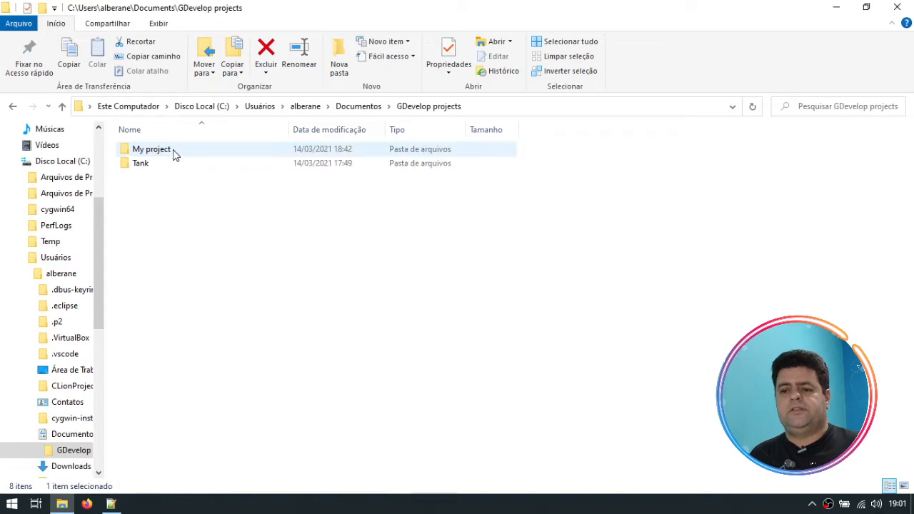
Step: Inspect the contents of the Tank project folder and return to the GDevelop projects folder
click(138, 167)
double_click(138, 167)
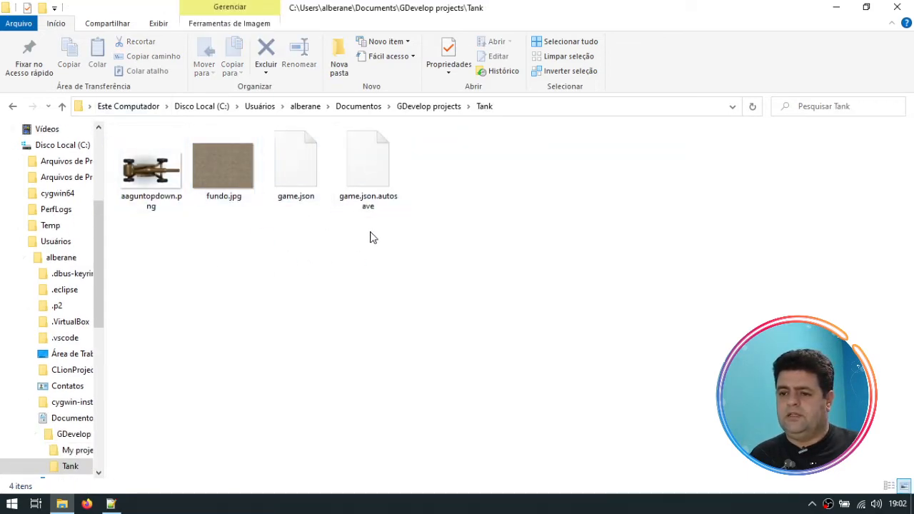
click(432, 106)
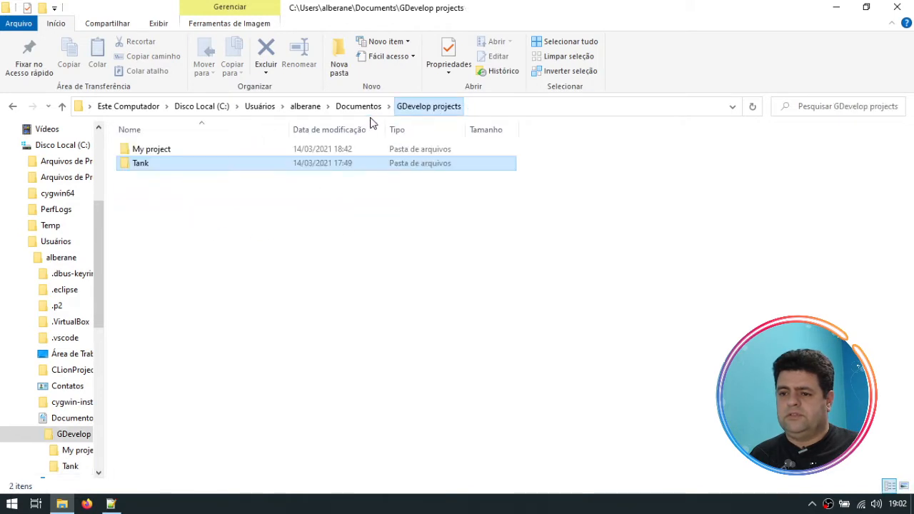
click(209, 225)
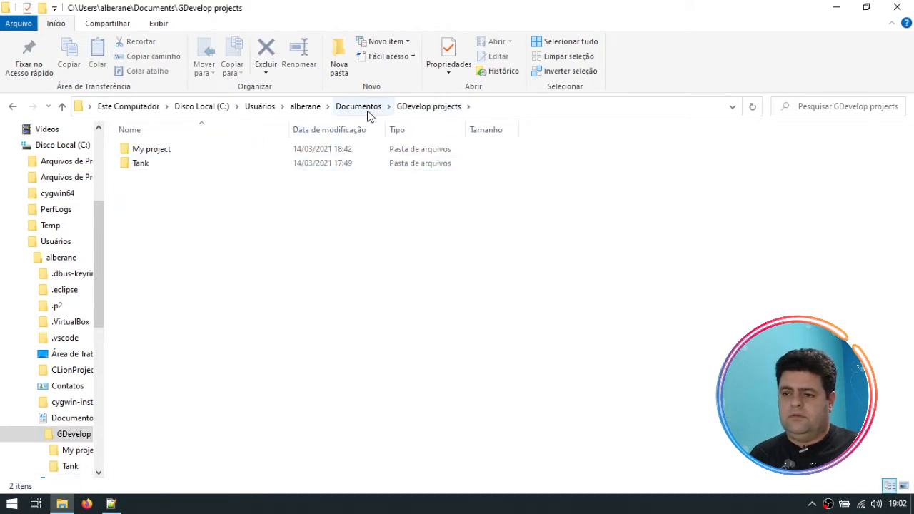
Step: Open the projeto_tank_defender folder under Projetos, GDevelop5, recursos in the user's home folder
scroll(77, 457, down, 1)
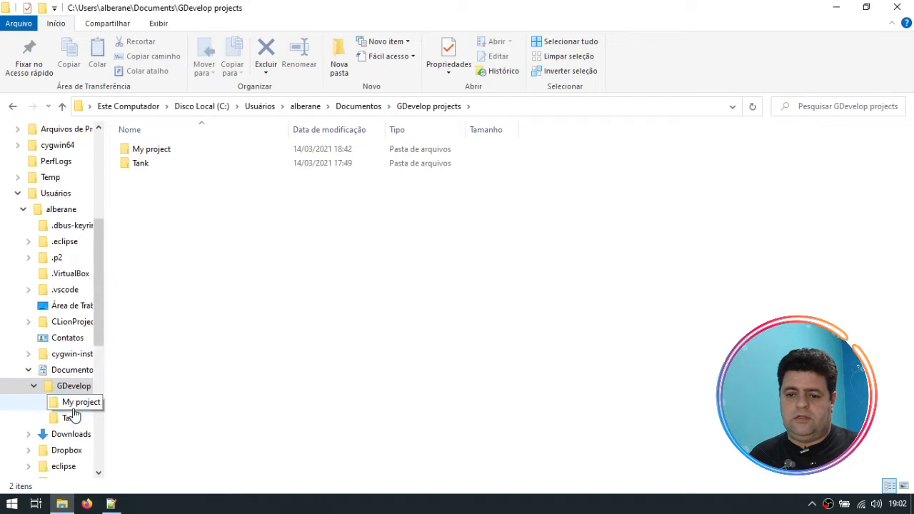
click(33, 386)
scroll(45, 412, down, 3)
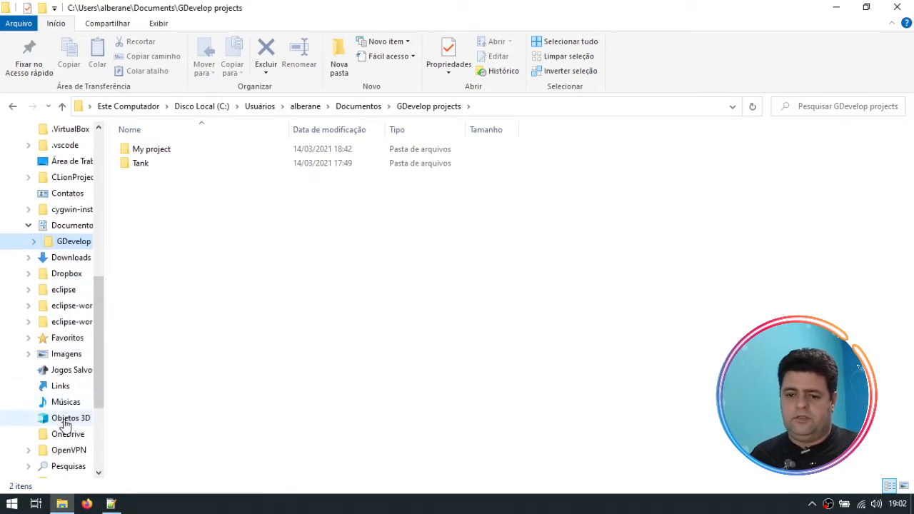
scroll(74, 414, down, 1)
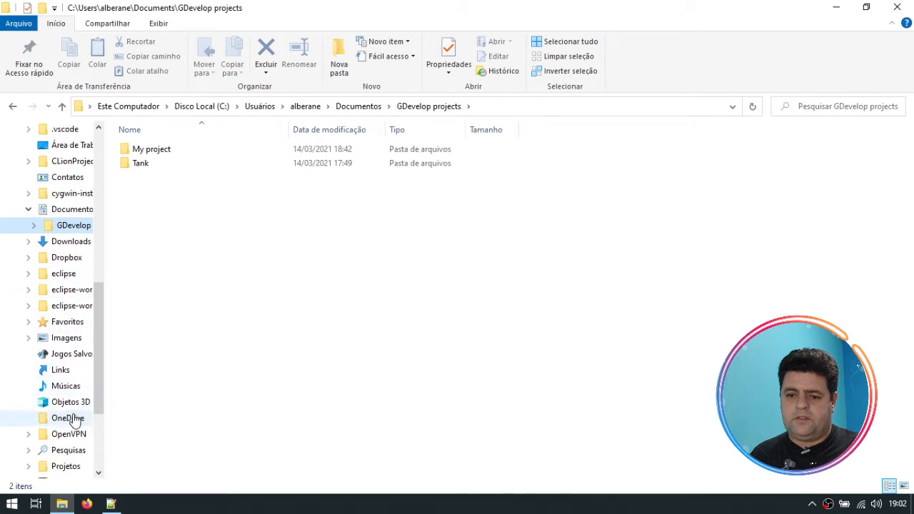
click(66, 468)
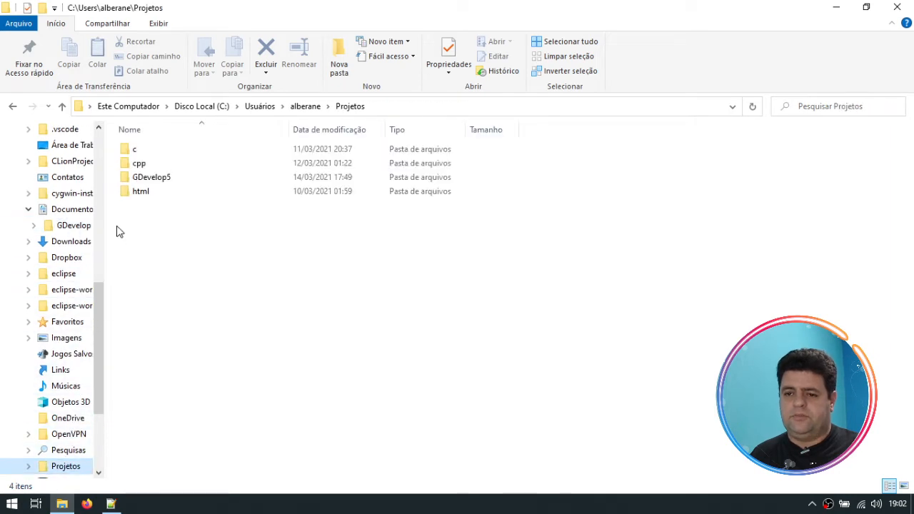
double_click(146, 177)
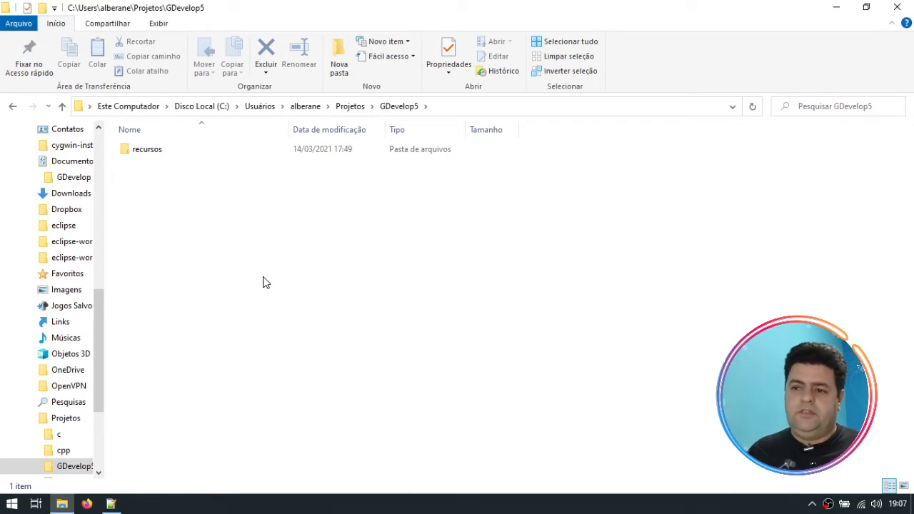
double_click(156, 150)
click(180, 153)
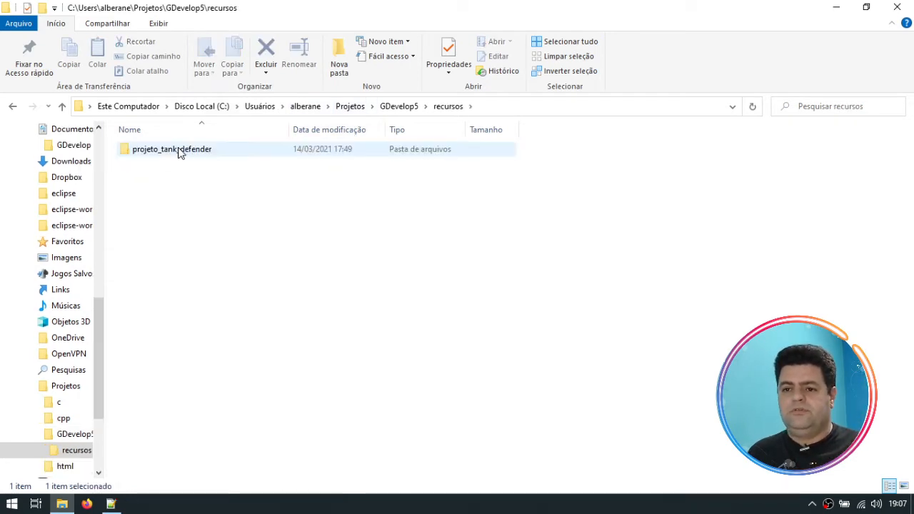
double_click(180, 153)
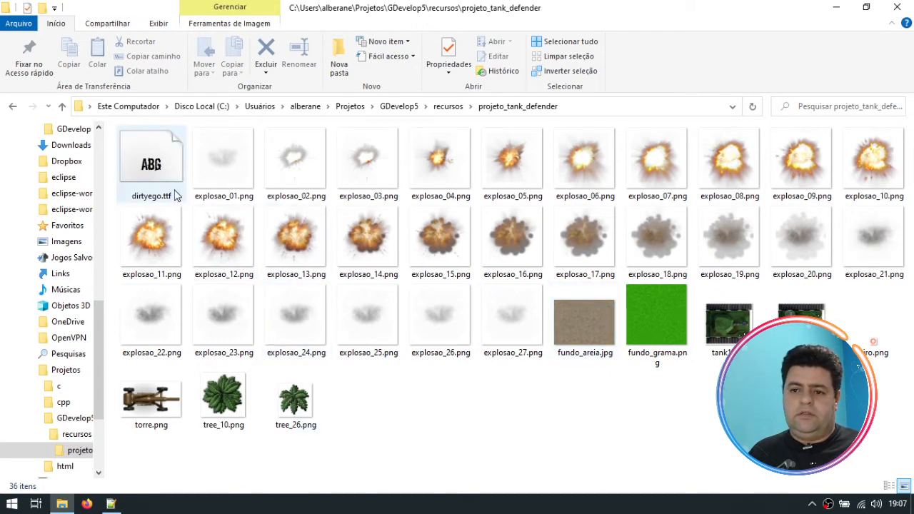
Step: Point out the dirtyego.ttf font file and select the explosion images explosao_01.png through explosao_27.png
click(158, 174)
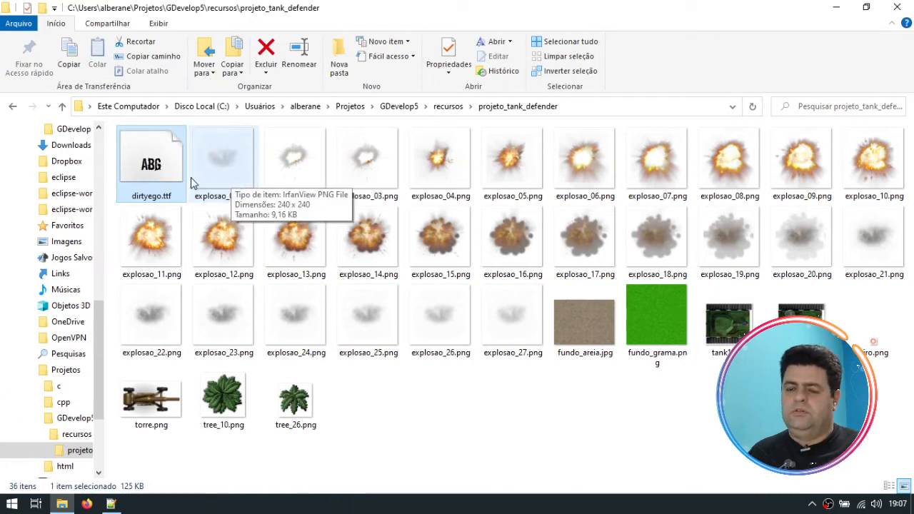
click(225, 168)
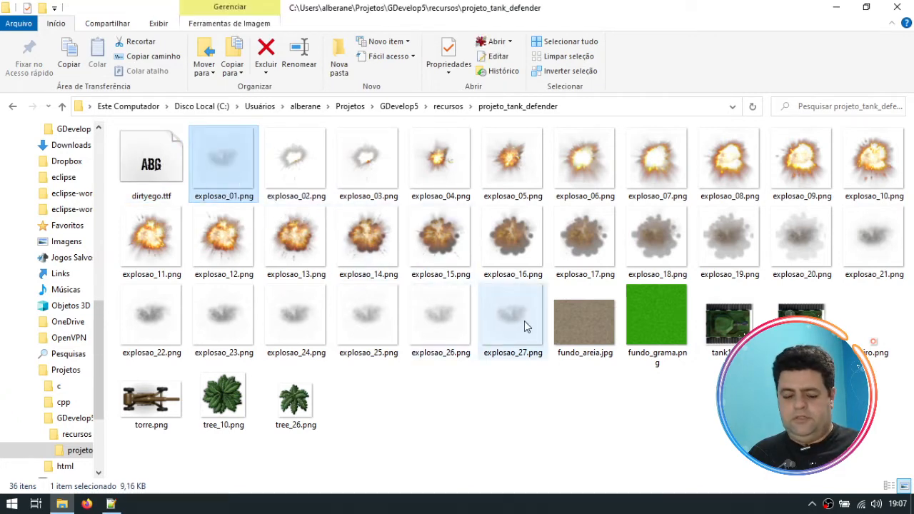
shift+click(524, 320)
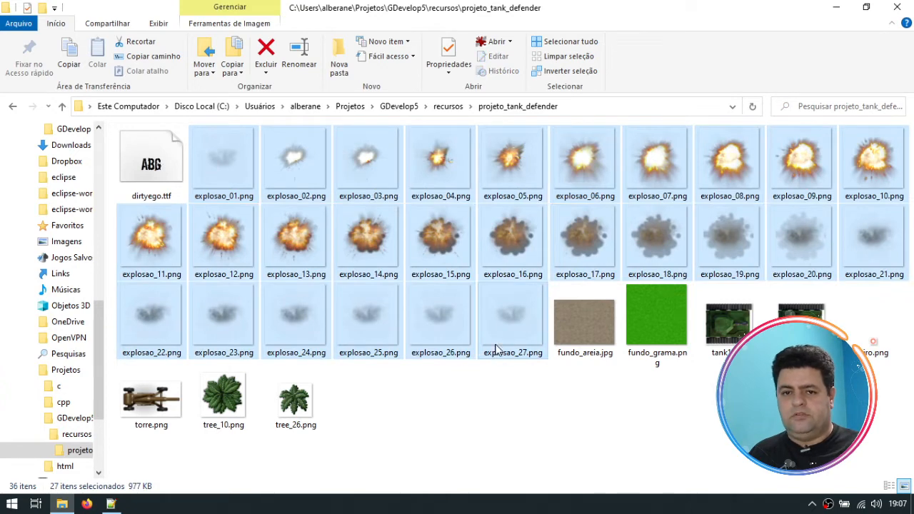
Step: Point out the background images fundo_areia.jpg and fundo_grama.png, the two tank images and the shot image
click(610, 363)
ctrl+click(655, 329)
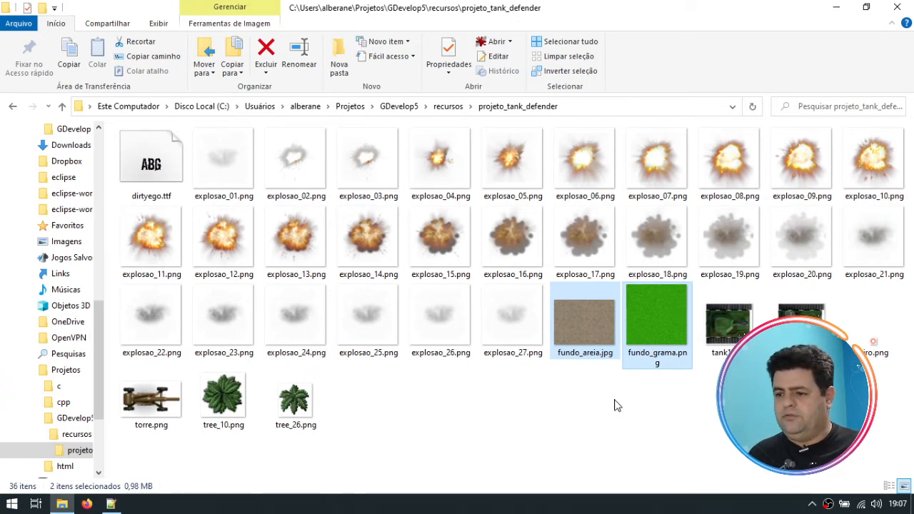
click(697, 398)
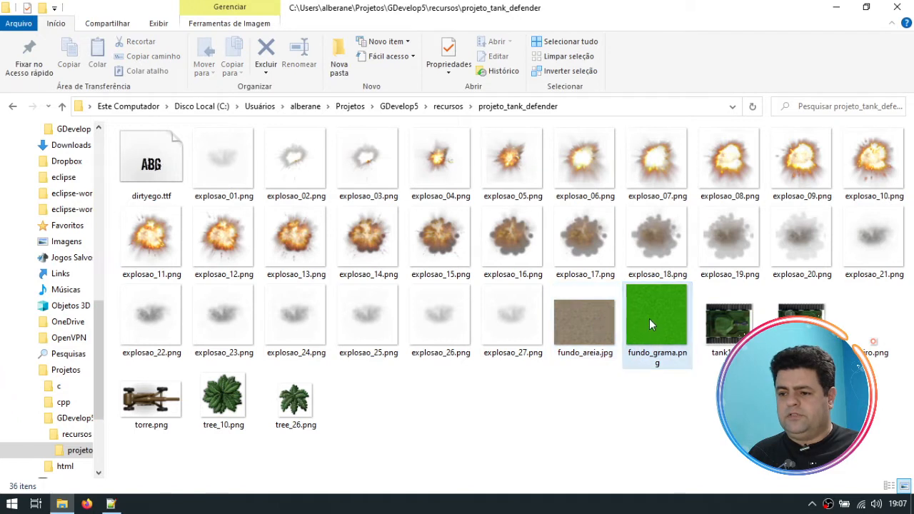
click(711, 335)
ctrl+click(801, 318)
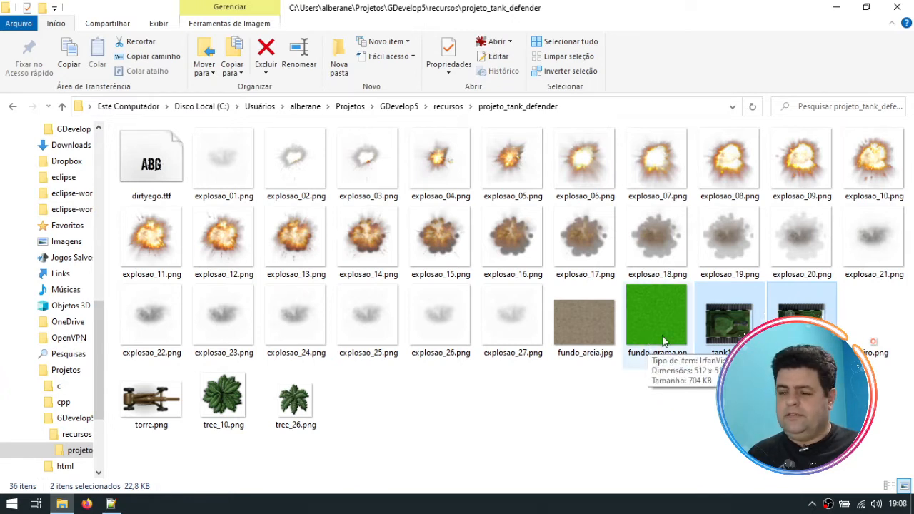
key(Right)
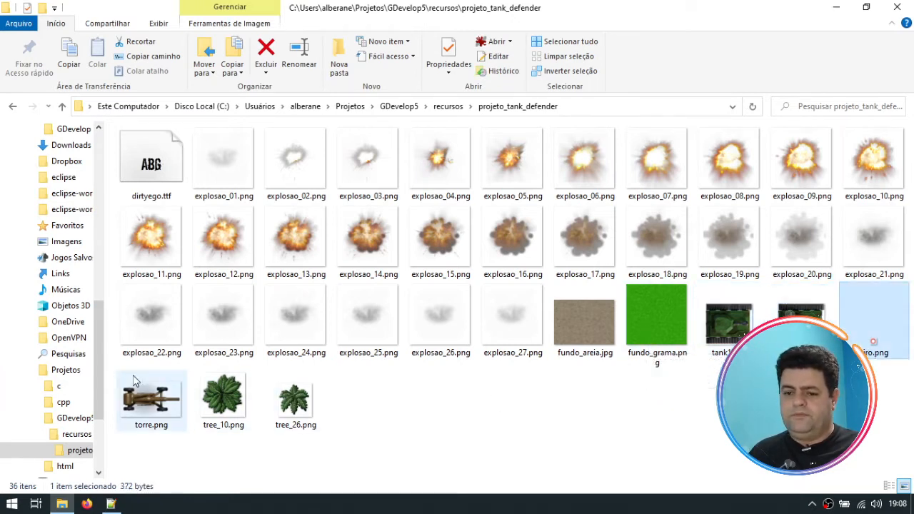
Step: Point out the torre.png turret image and the tree images tree_10.png and tree_26.png
click(135, 385)
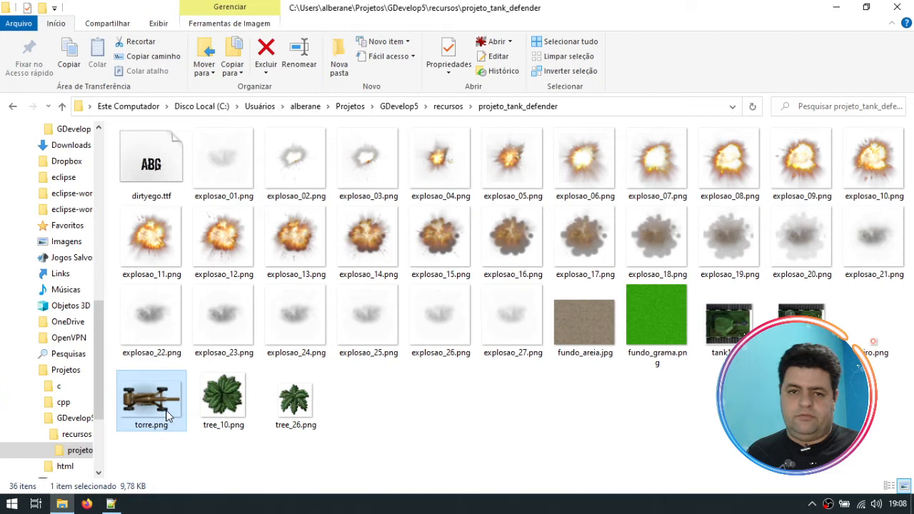
click(233, 404)
ctrl+click(289, 412)
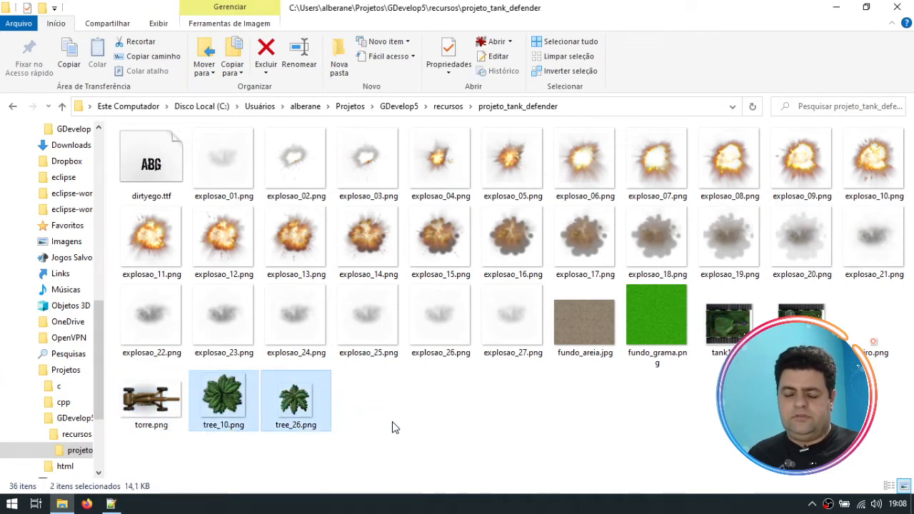
click(435, 445)
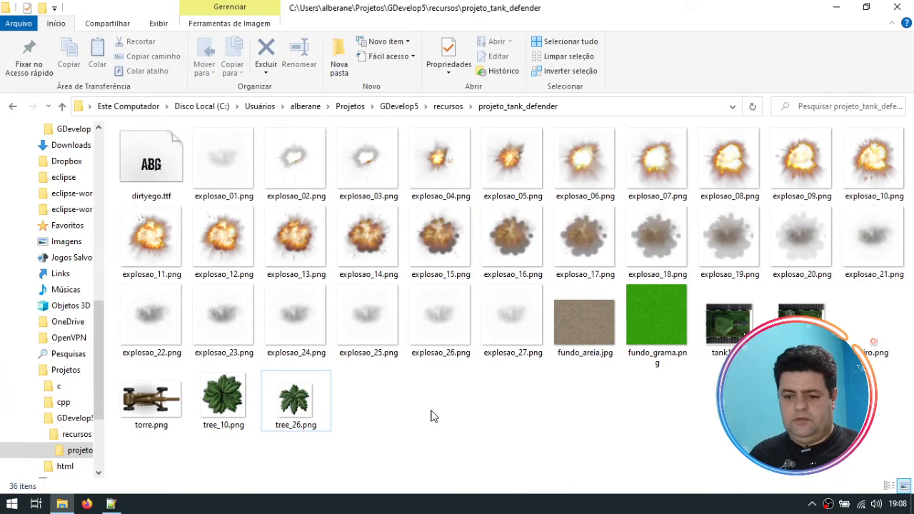
Step: Switch to GDevelop 5 and create a new project from the Empty game starter
key(alt+Tab)
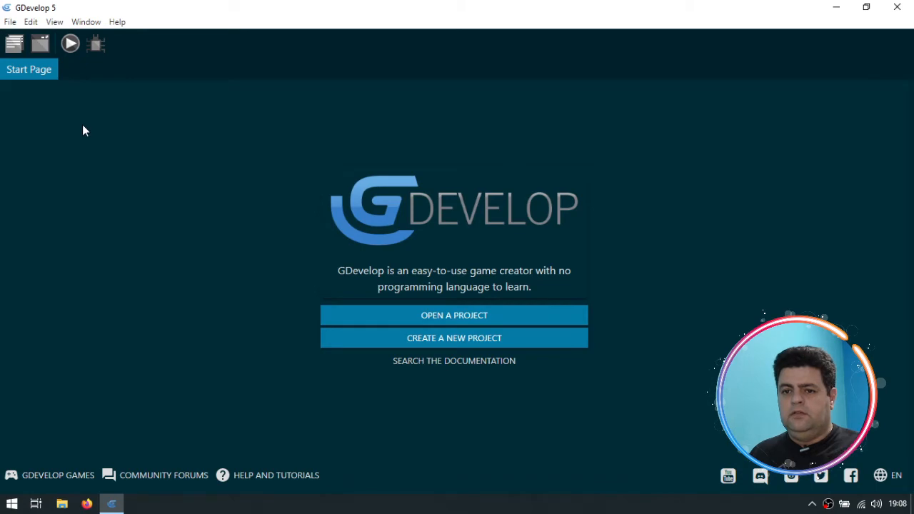
click(481, 337)
scroll(290, 253, down, 2)
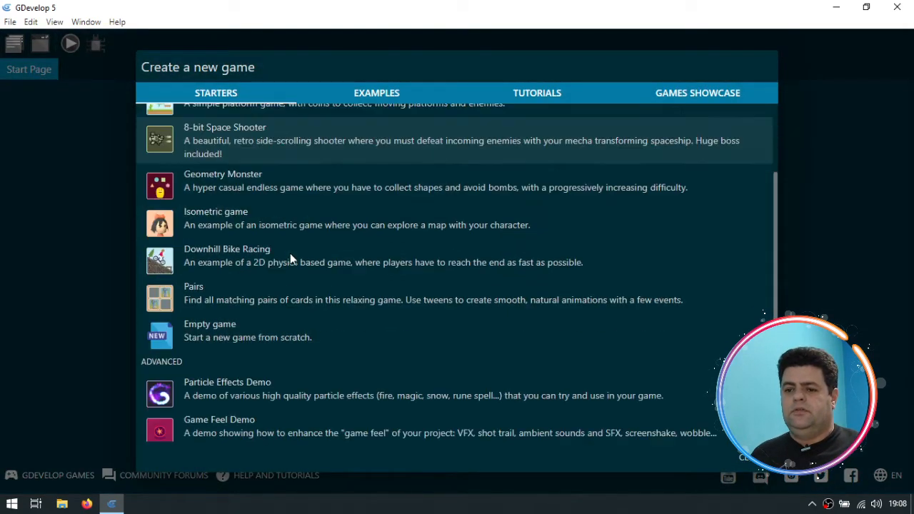
scroll(290, 253, down, 1)
click(225, 294)
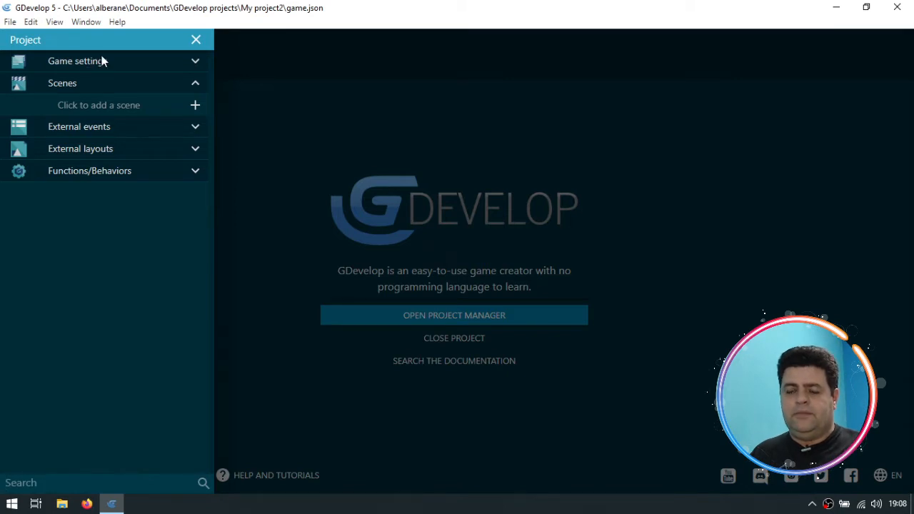
Step: Open the project properties and set the game name to "Tank Defence 2"
click(135, 61)
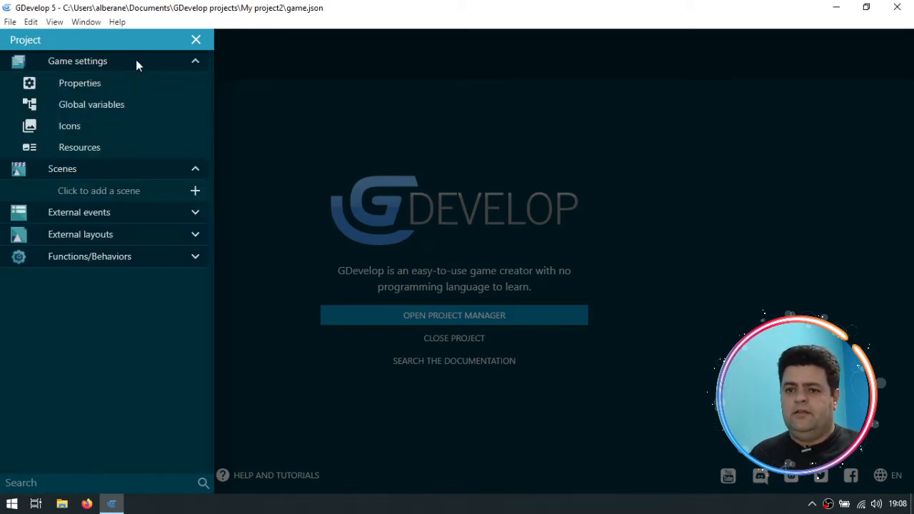
click(87, 83)
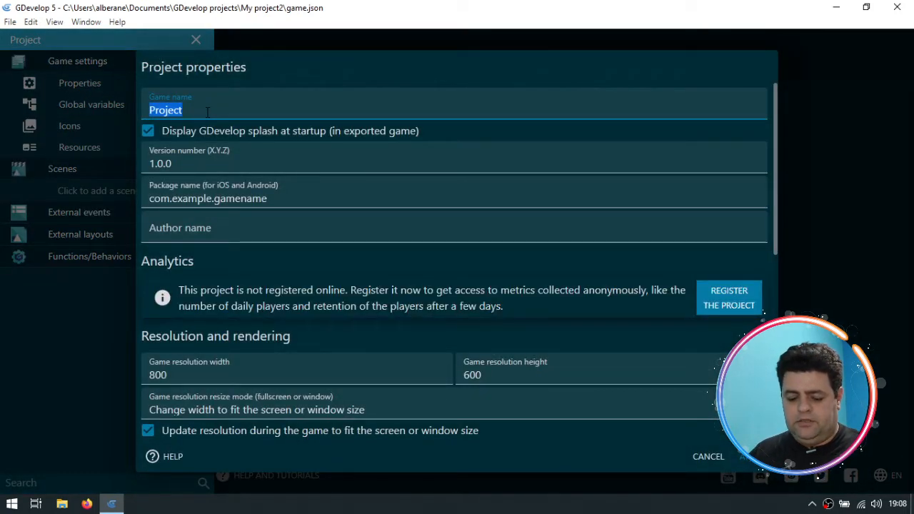
text(Tank)
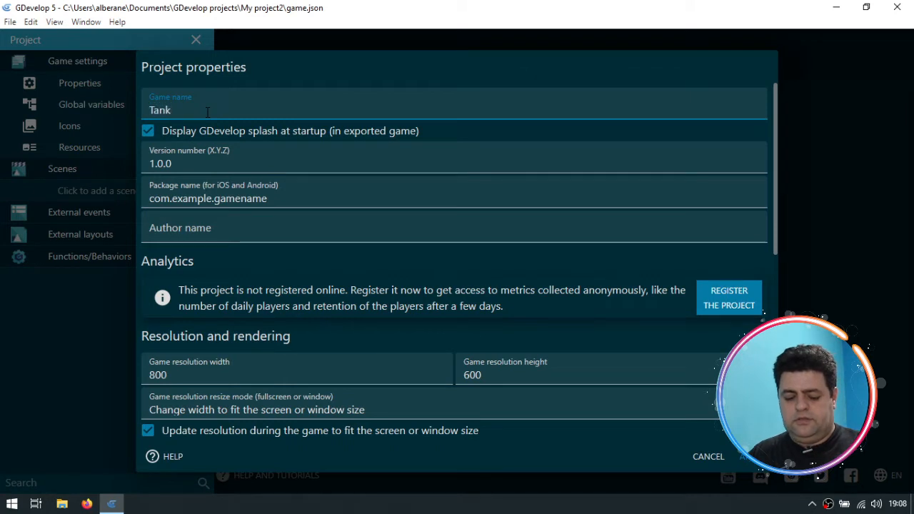
text( Defen)
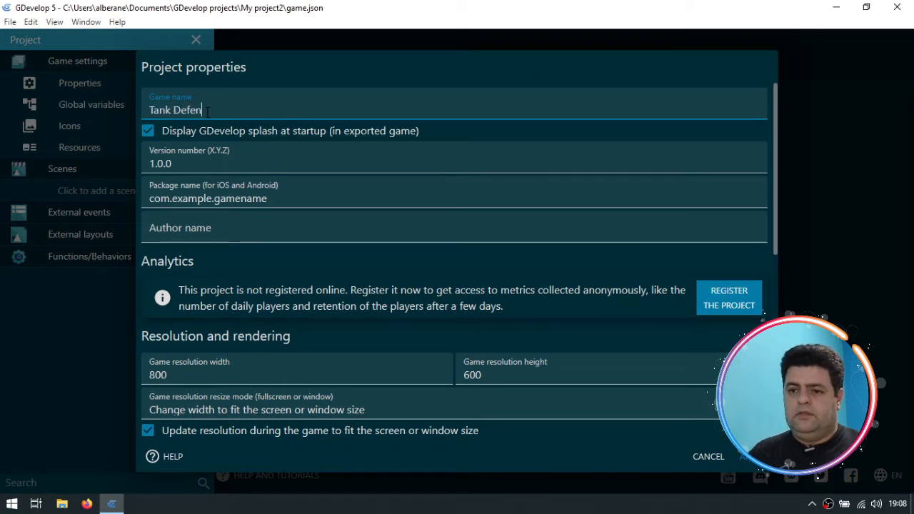
text(ce )
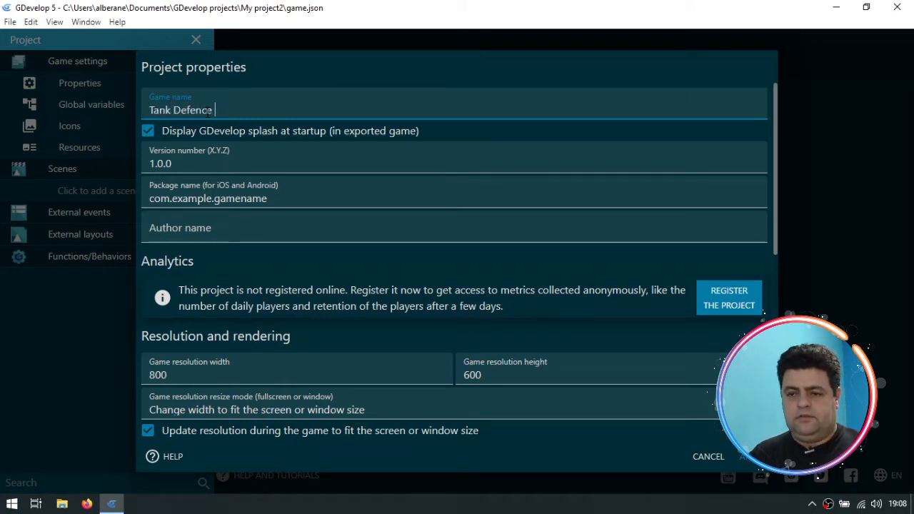
text(2)
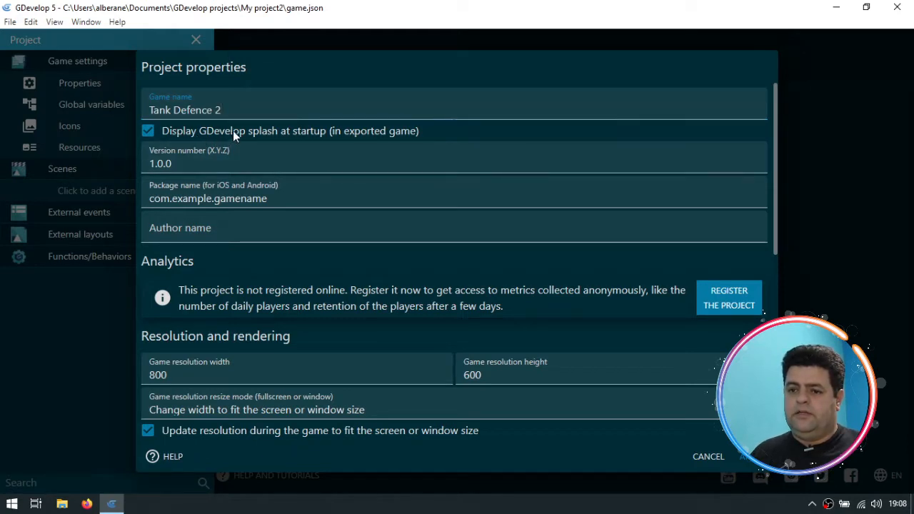
click(201, 131)
click(200, 131)
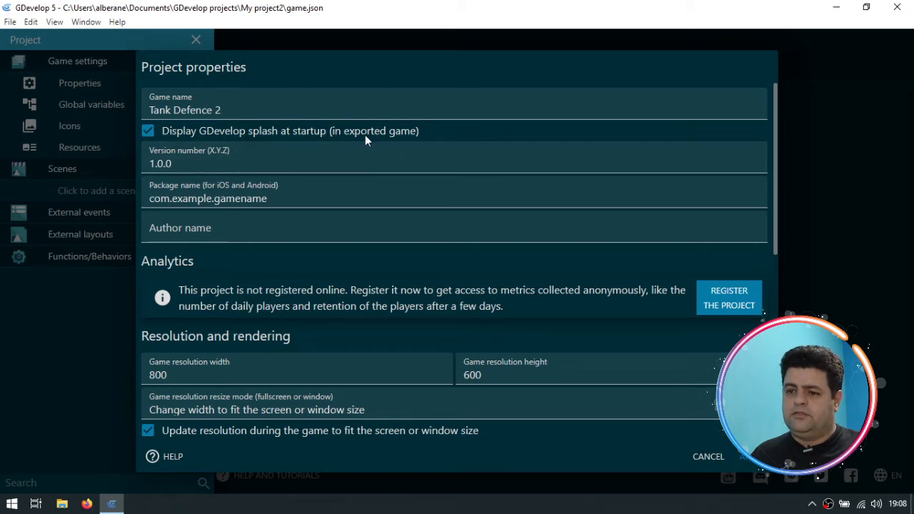
click(402, 131)
click(244, 132)
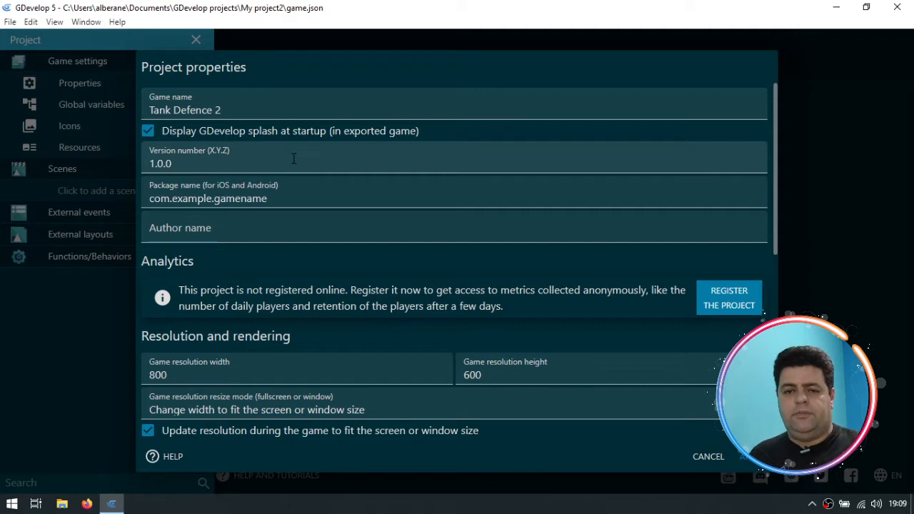
click(252, 165)
Step: Replace the default package name with br.edu.unis.alunos followed by a dot and the author's first name
click(284, 199)
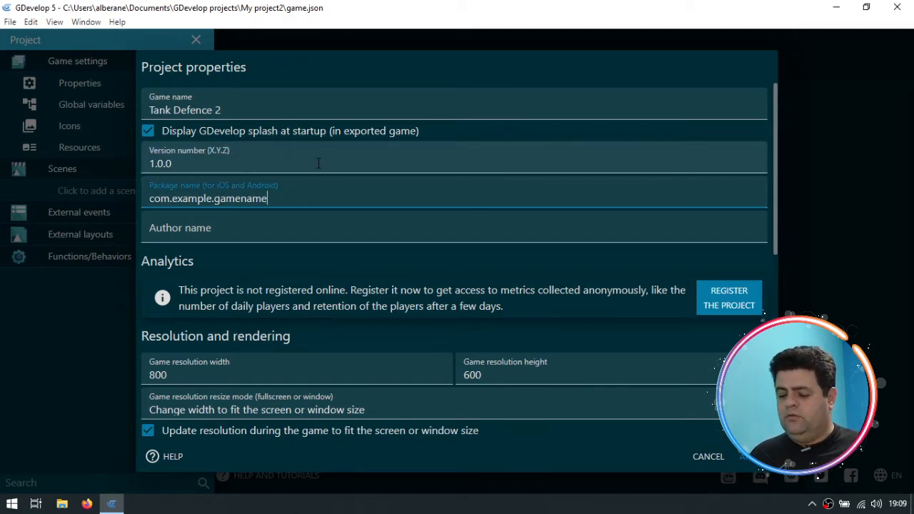
key(ctrl+a)
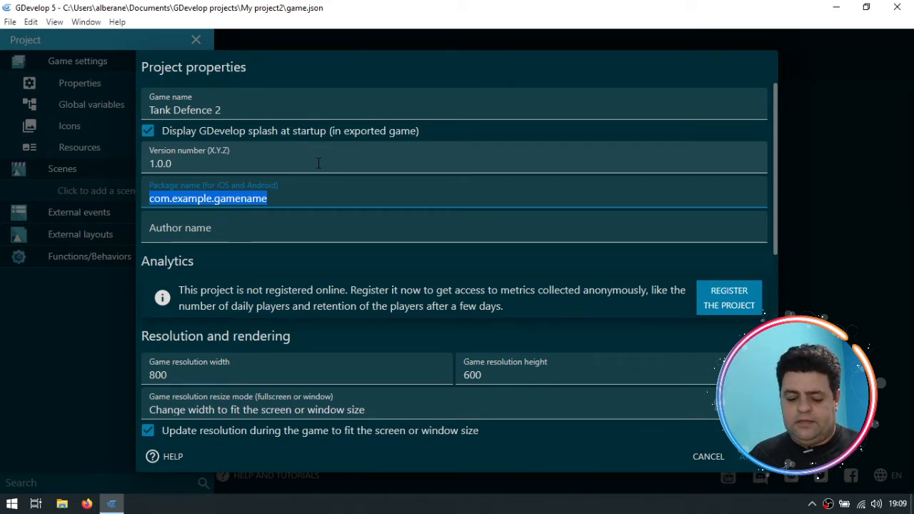
text(br.)
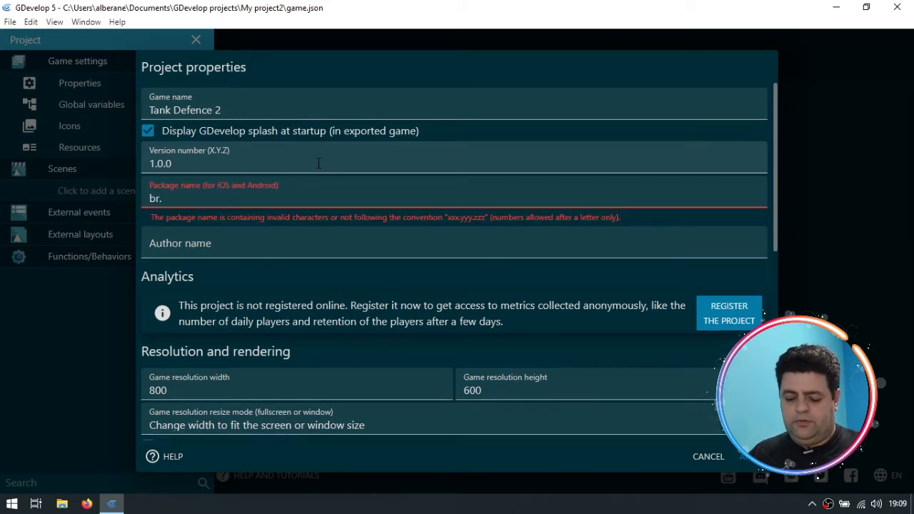
text(edu.u)
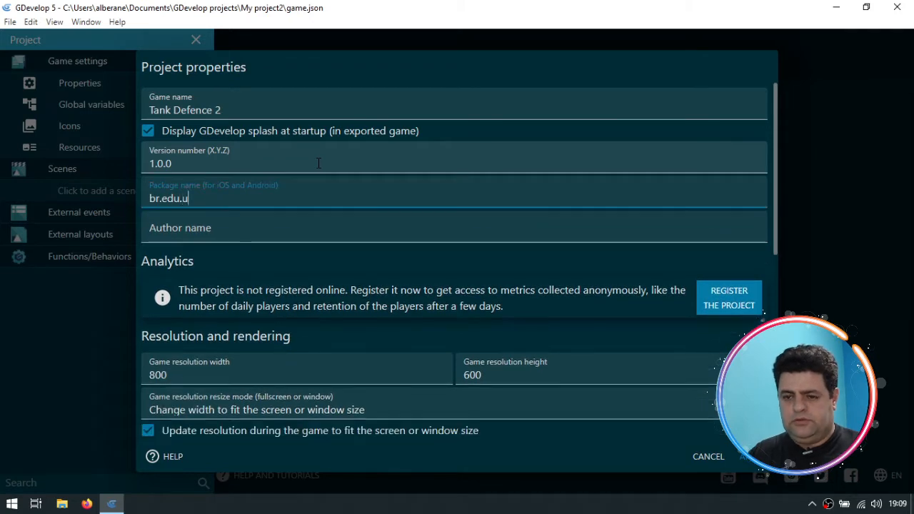
text(nis.alunos)
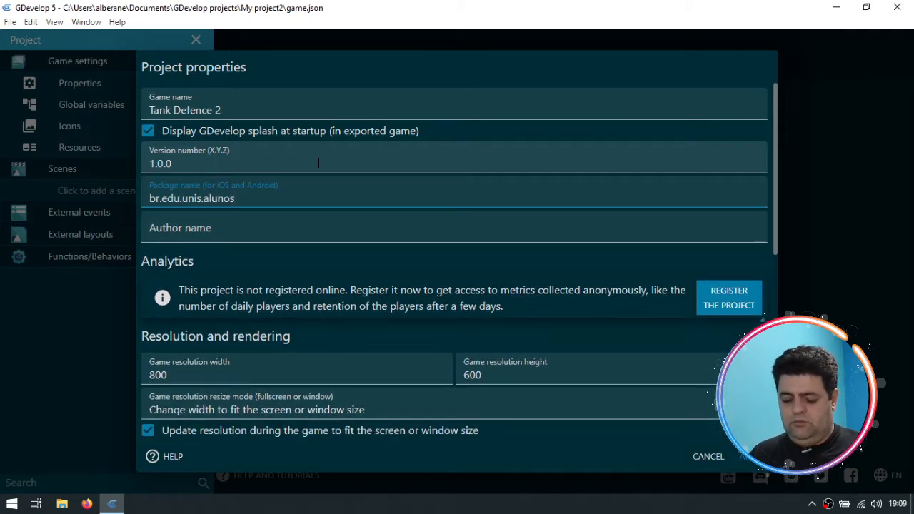
text(.alberane)
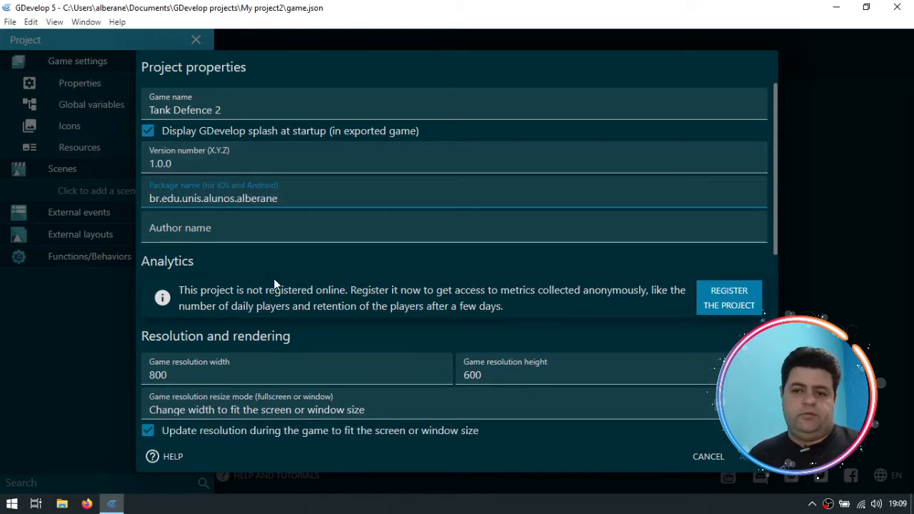
Step: Replace the br.edu.unis.alunos part of the package name with net, keeping the author's first name
key(ctrl+shift+Right)
key(ctrl+shift+Right)
key(ctrl+shift+Right)
key(ctrl+shift+Right)
key(ctrl+shift+Right)
key(ctrl+shift+Right)
key(ctrl+shift+Right)
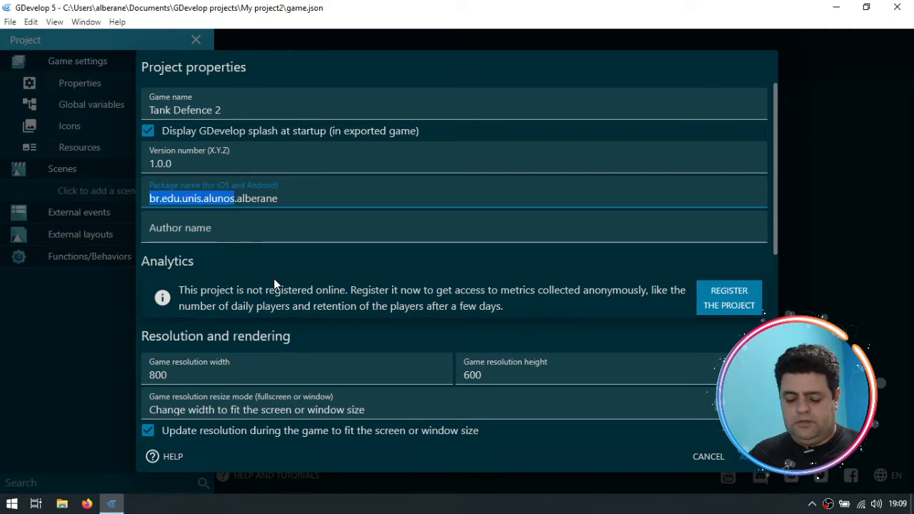
text(net)
key(End)
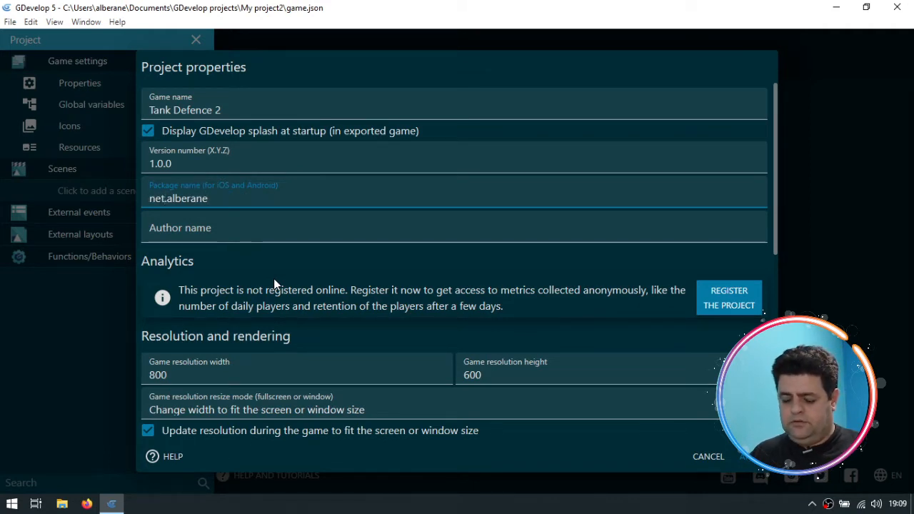
Step: Append .tankdefence2 to the end of the package name
text(.)
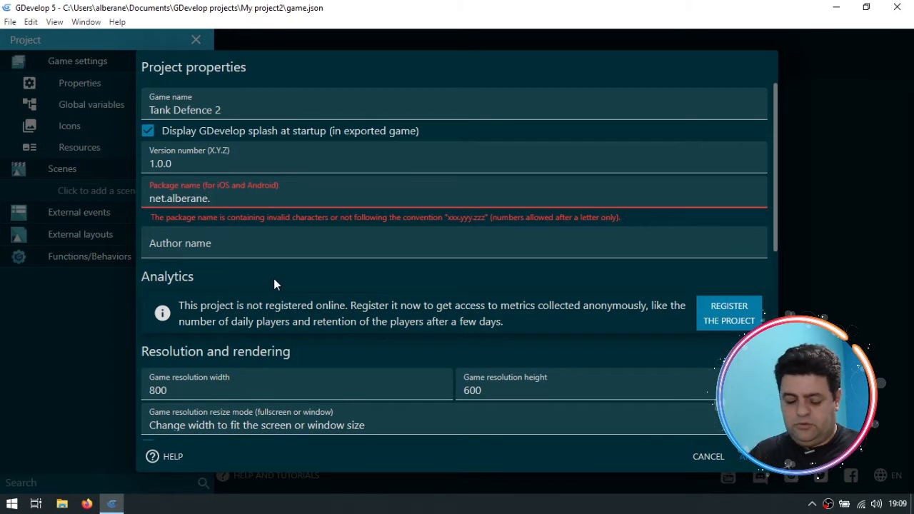
text(tankdenfese)
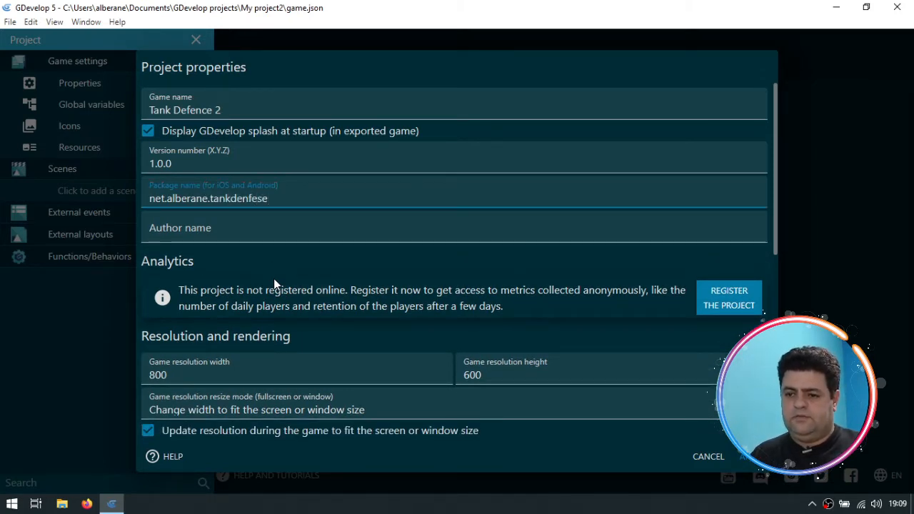
key(BackSpace)
key(BackSpace)
text(ce)
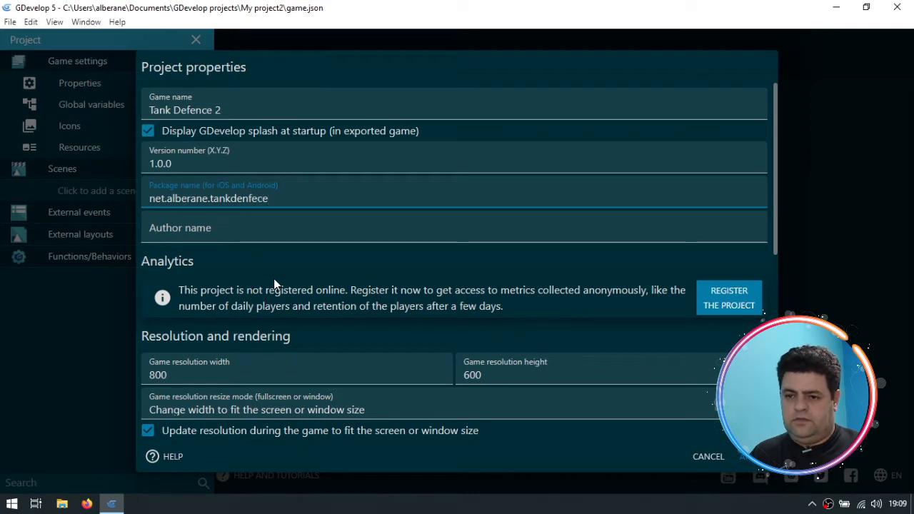
key(BackSpace)
key(BackSpace)
key(BackSpace)
key(BackSpace)
key(BackSpace)
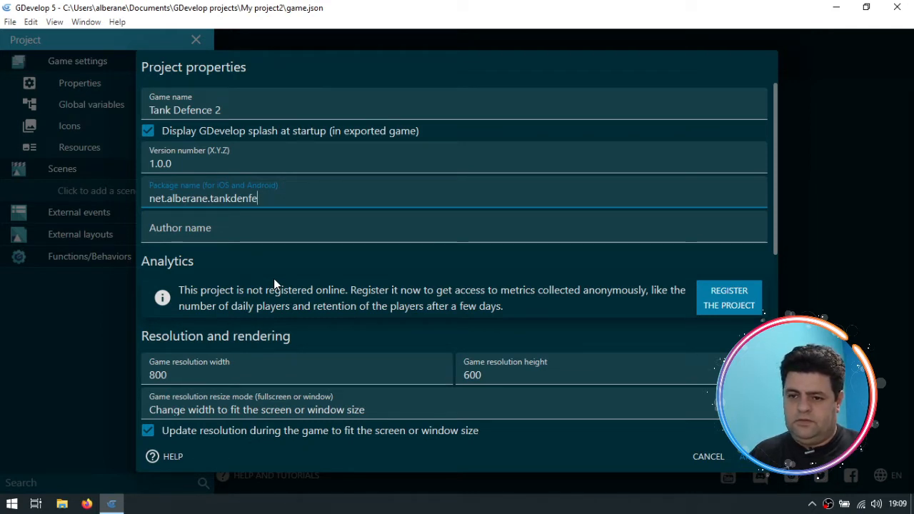
text(fence)
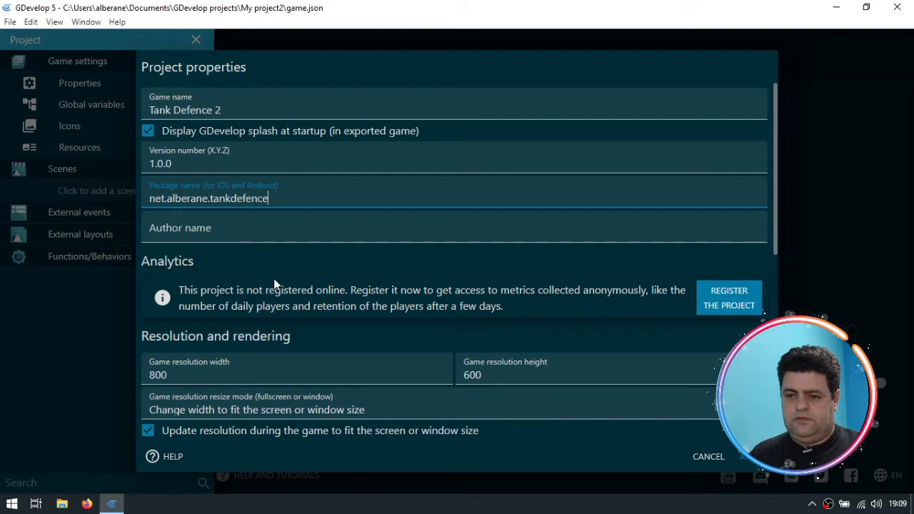
text(2)
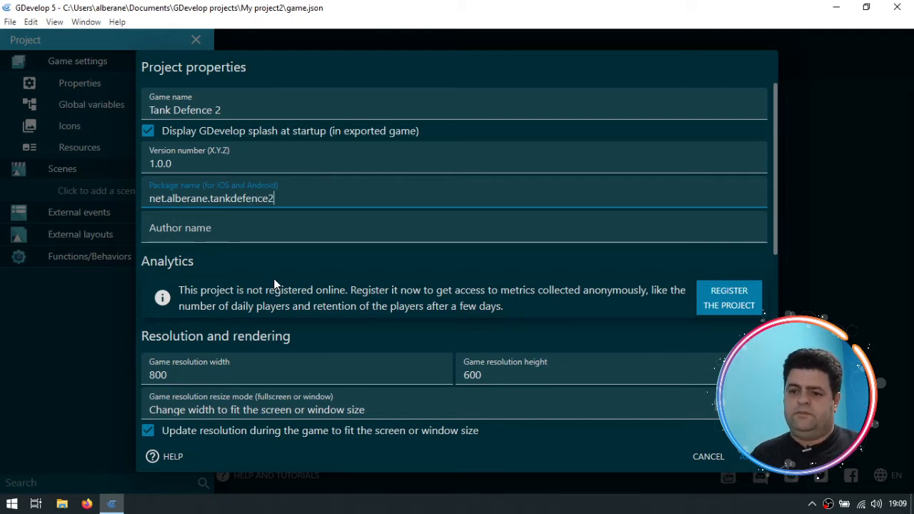
Step: Enter the author's full name as the project's author name
key(ctrl+a)
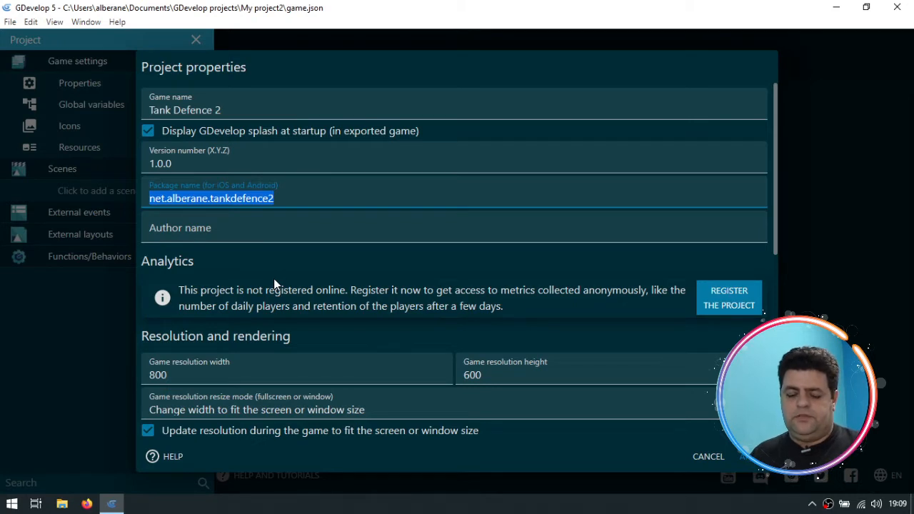
key(Tab)
text(A)
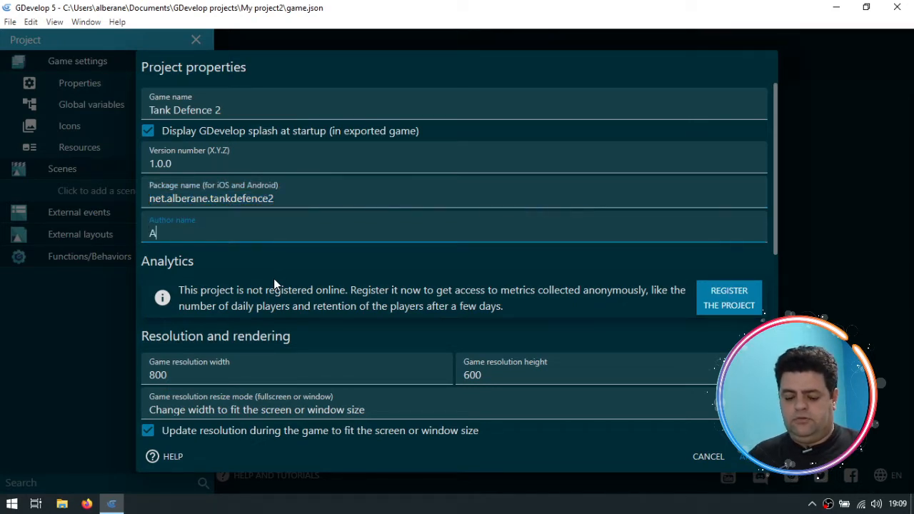
text(lberane Lúcio)
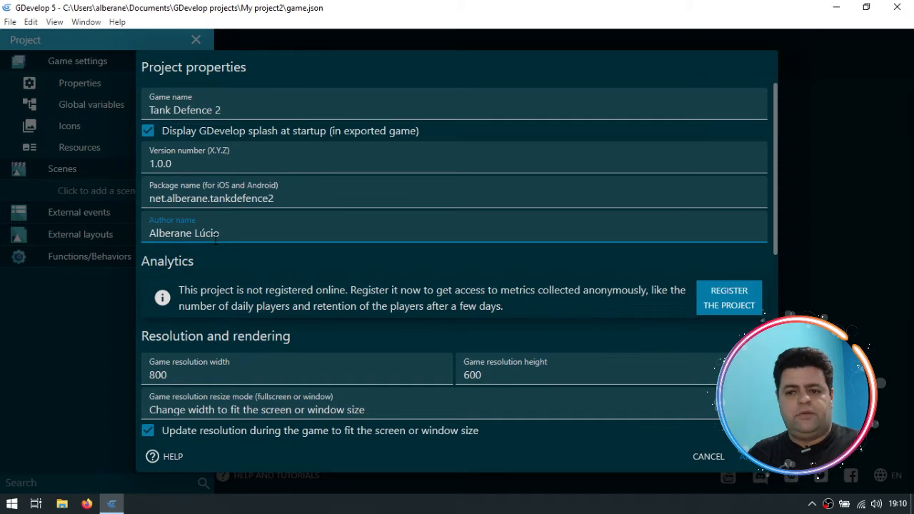
Step: Set the game resolution to a width of 1280 and a height of 720
scroll(285, 255, down, 2)
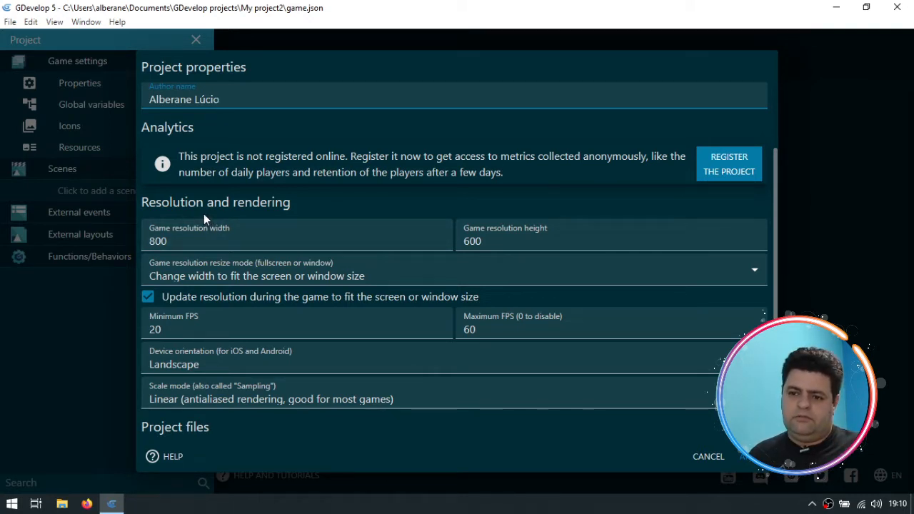
click(180, 243)
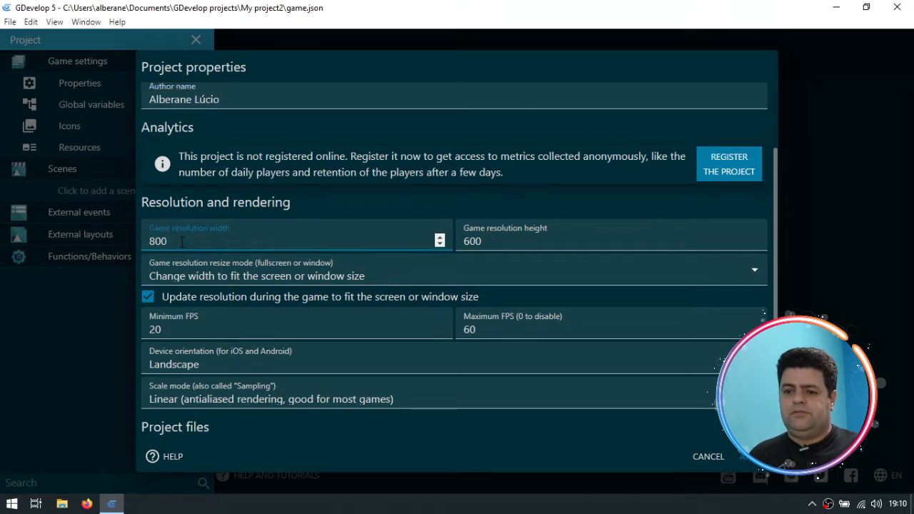
drag(182, 242, 125, 238)
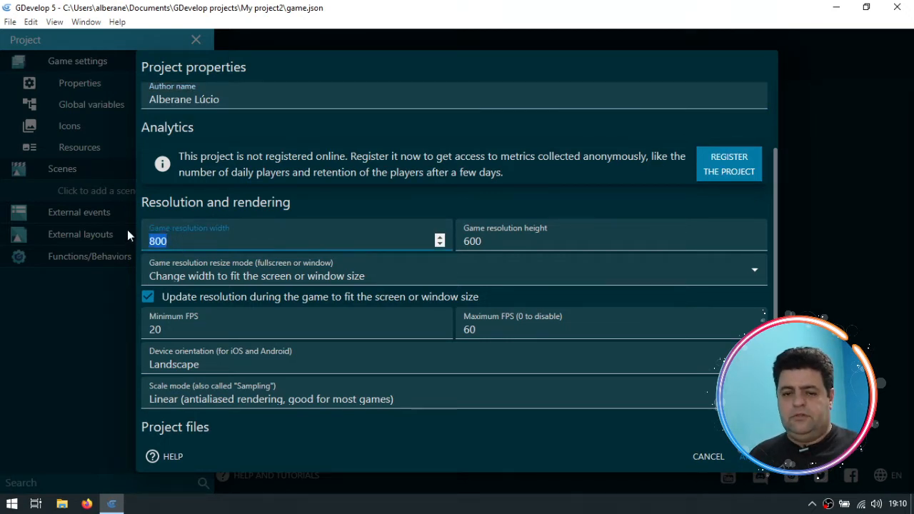
text(1280)
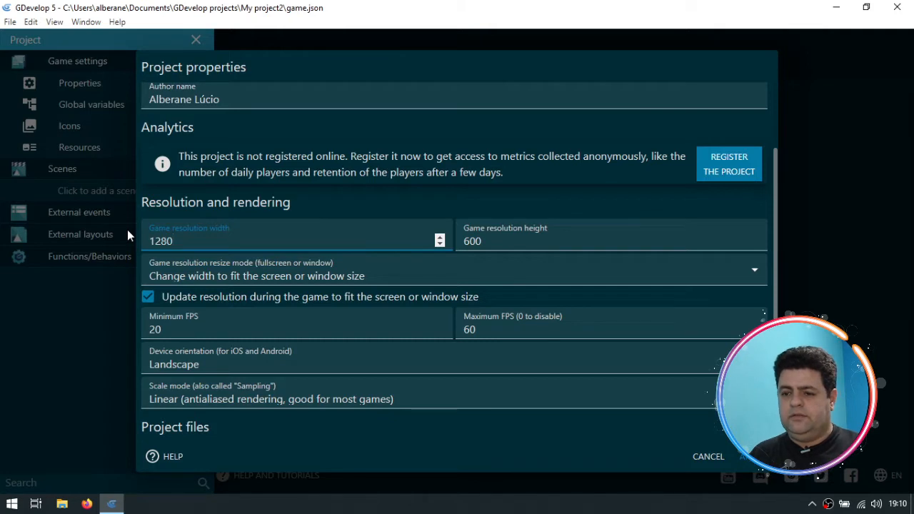
key(Tab)
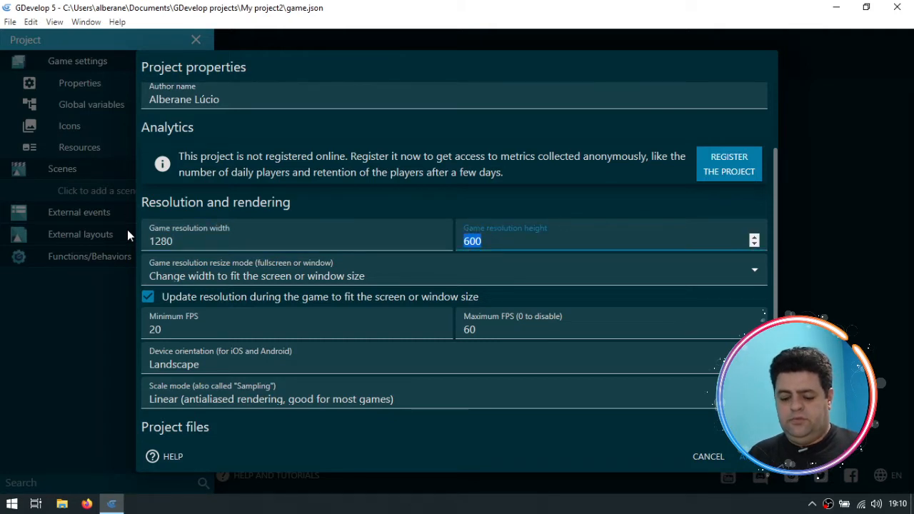
text(720)
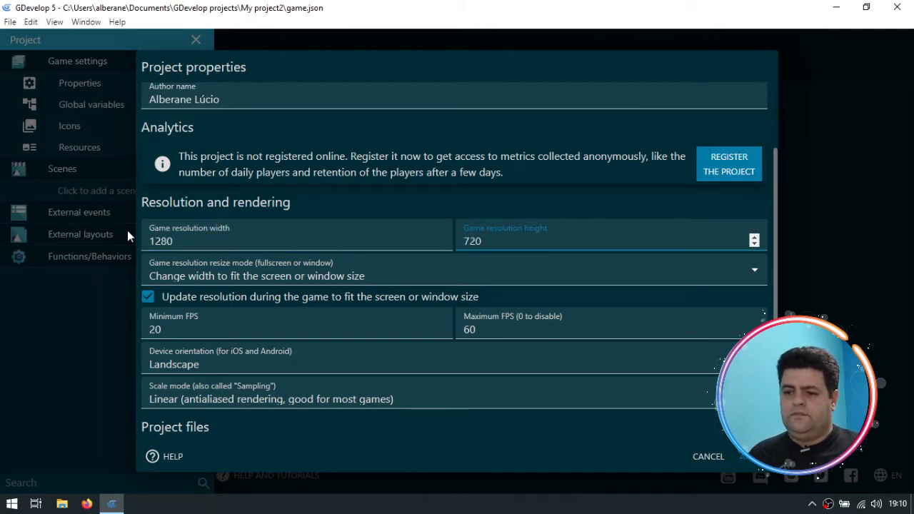
click(199, 205)
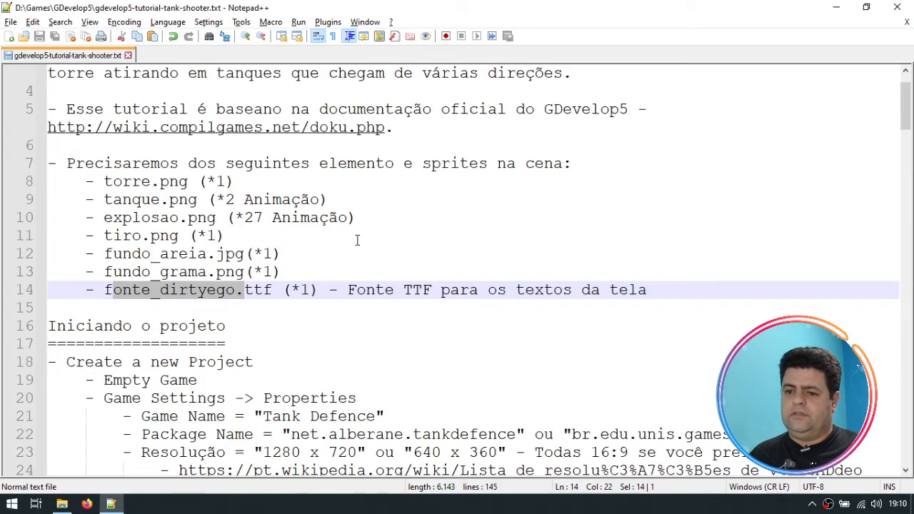
Step: Switch to the tutorial notes in Notepad++ and review the listed game name, package name, resolution and screen-stretching settings
click(308, 309)
scroll(307, 309, down, 3)
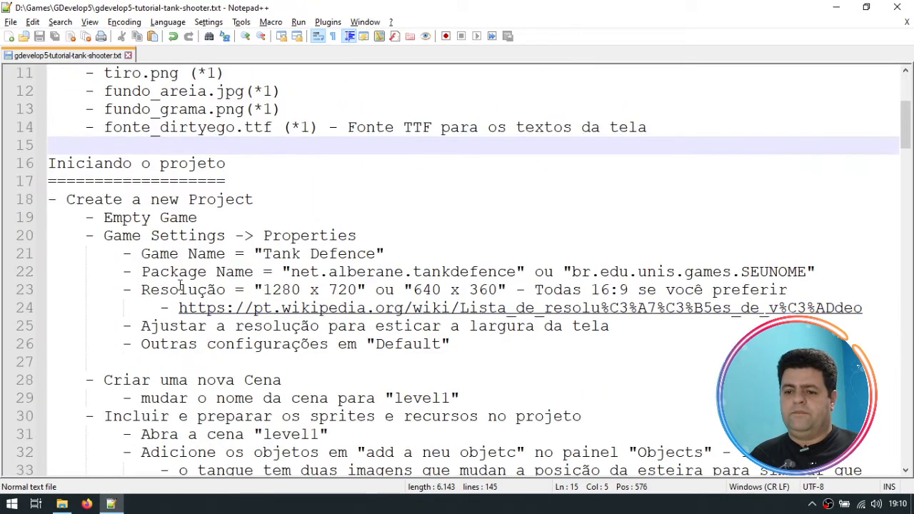
drag(141, 254, 225, 257)
click(230, 235)
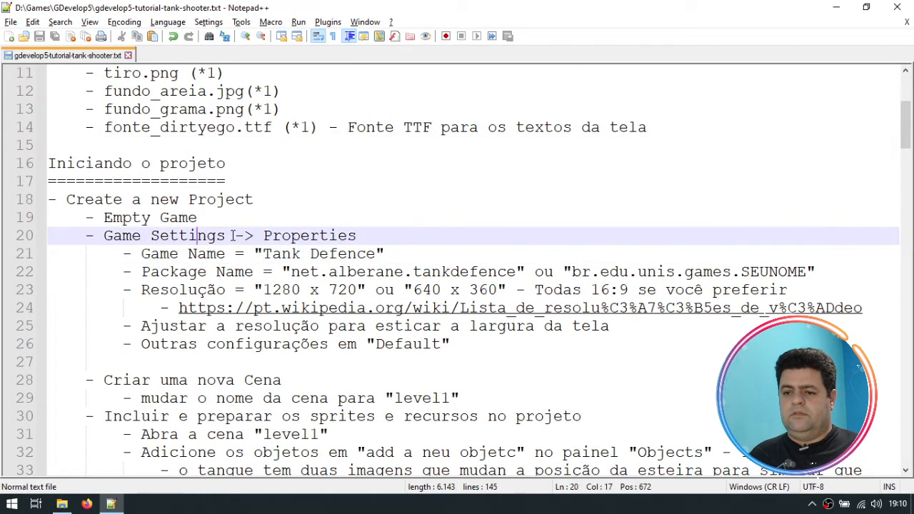
double_click(292, 236)
click(257, 254)
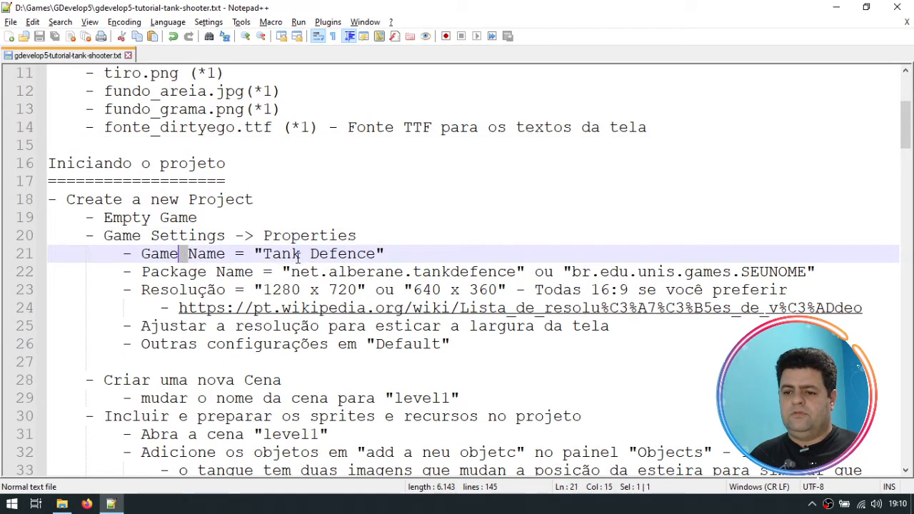
drag(264, 253, 370, 246)
click(245, 272)
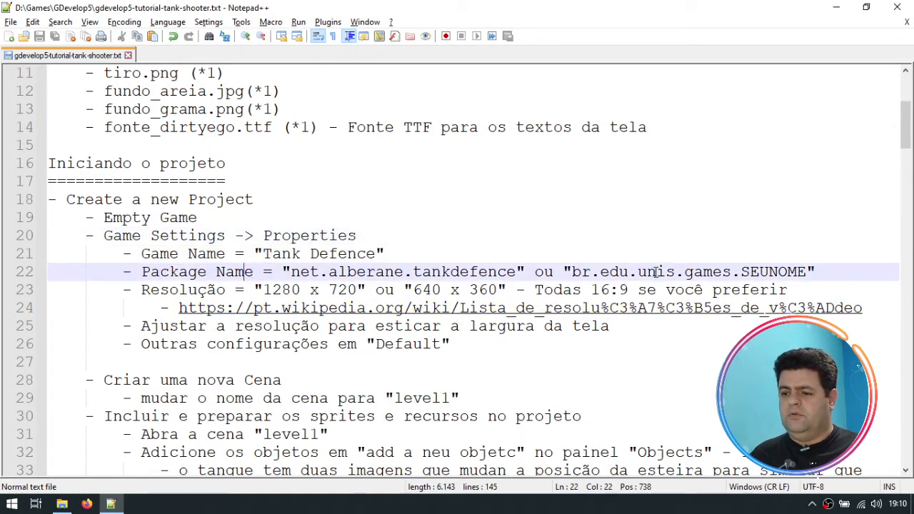
drag(263, 290, 359, 290)
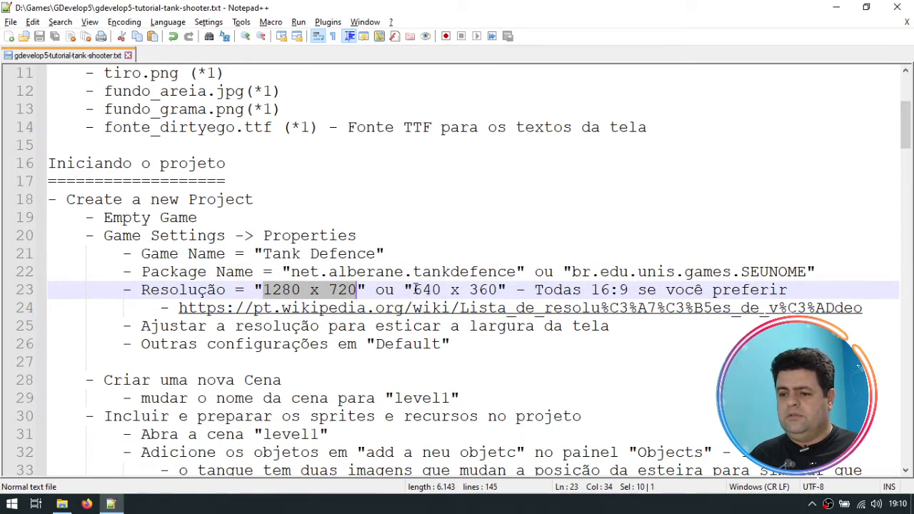
drag(413, 290, 498, 290)
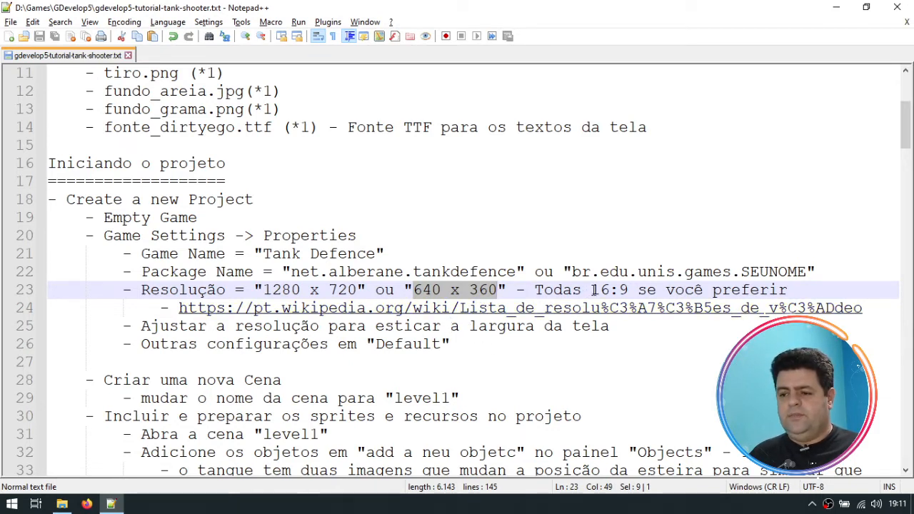
drag(591, 289, 628, 289)
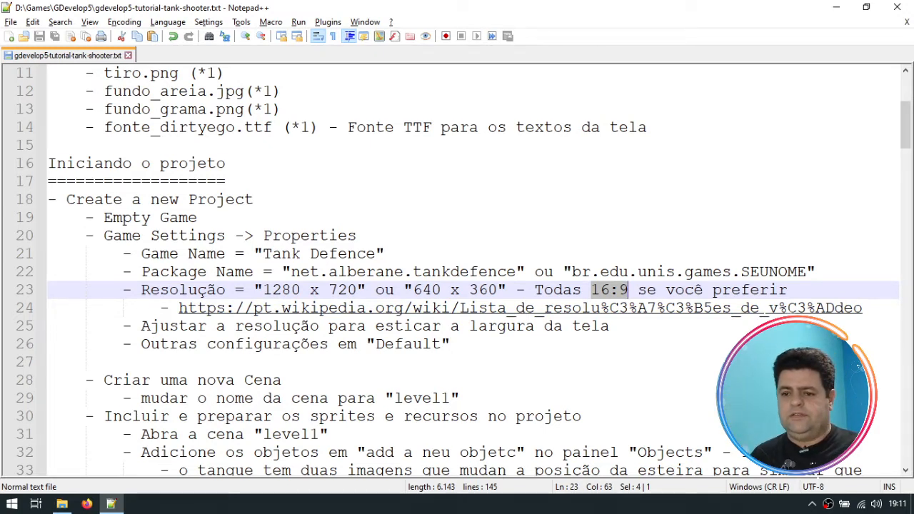
click(179, 326)
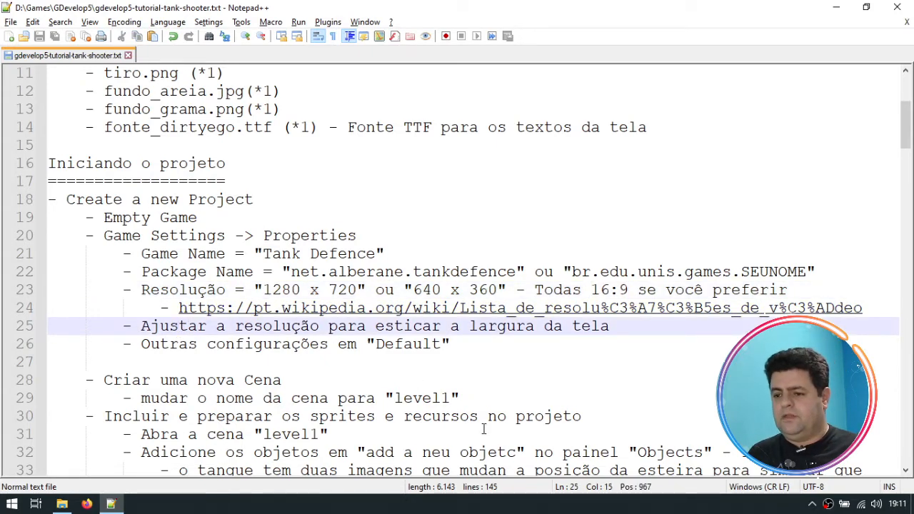
Step: Switch back to GDevelop and set the game resolution resize mode to Change height to fit the screen or window size
key(alt+Tab)
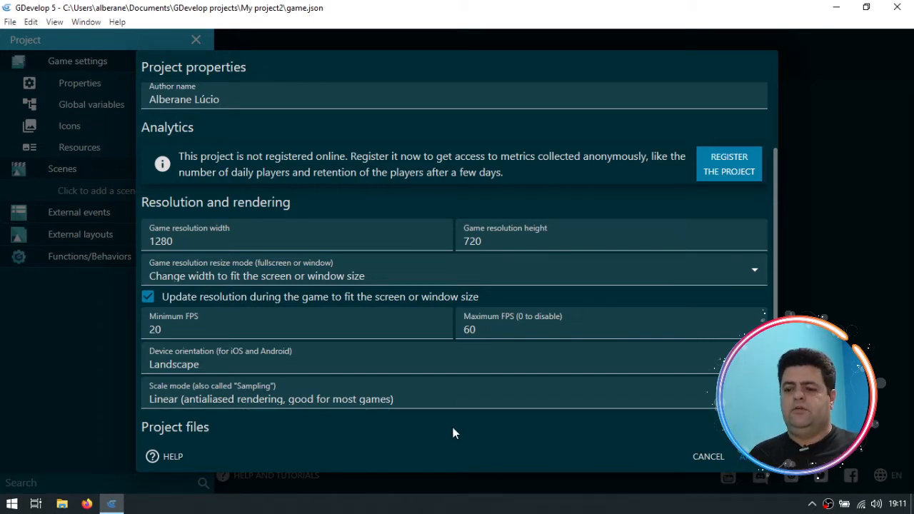
click(398, 275)
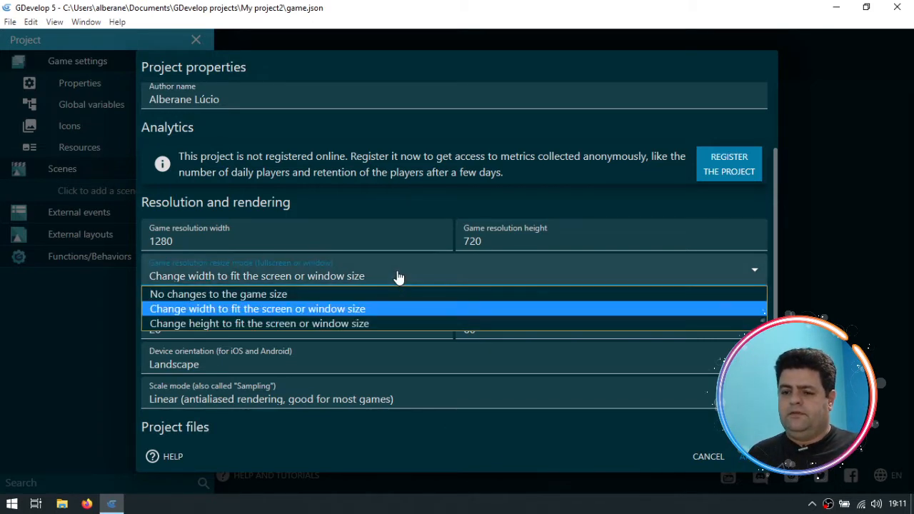
click(226, 324)
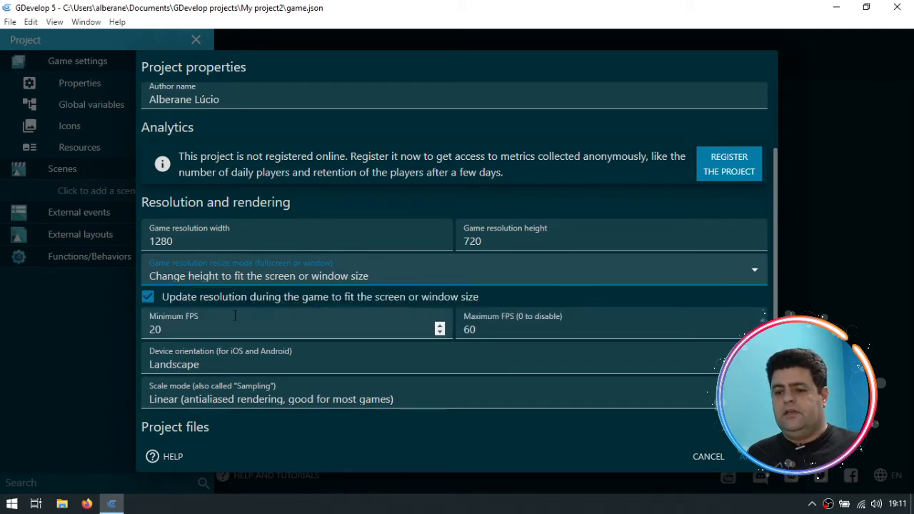
Step: Switch to Notepad++, replace "largura" with "altura" in the note on stretching the screen, save the file, and return to GDevelop
key(alt+Tab)
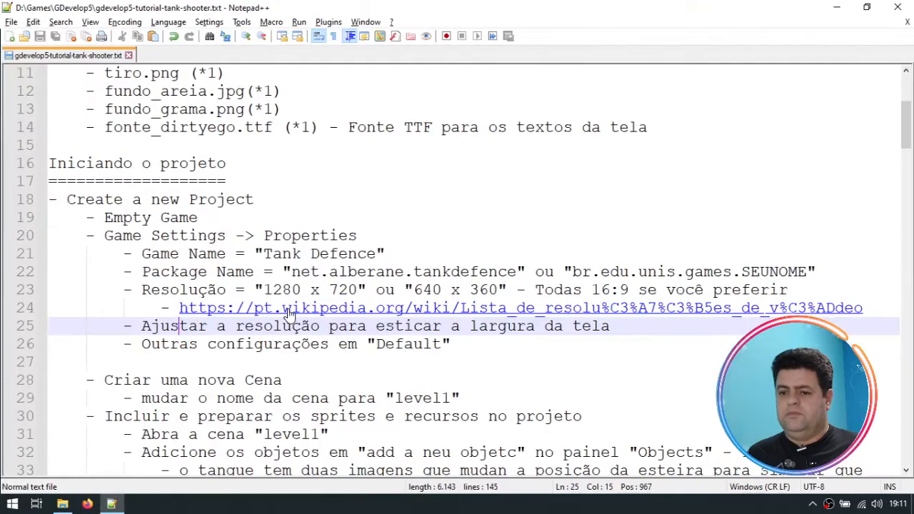
double_click(501, 329)
text(altura)
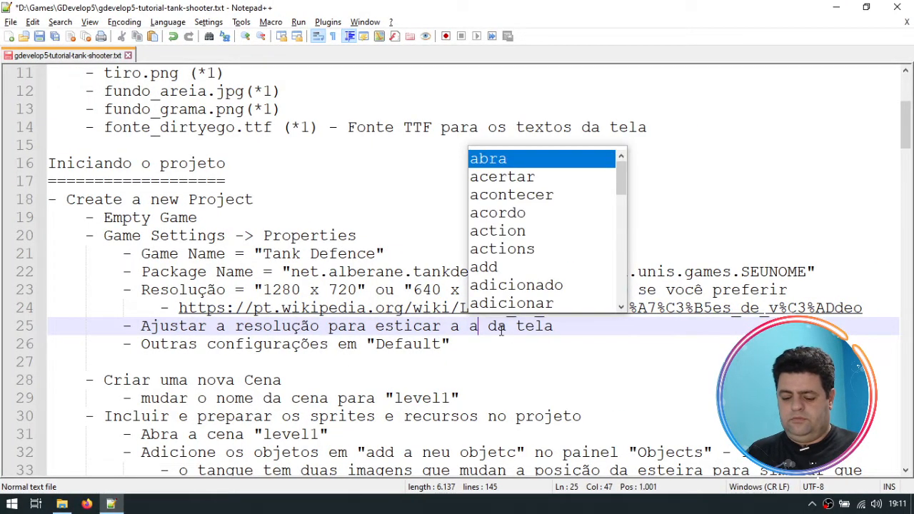
key(Down)
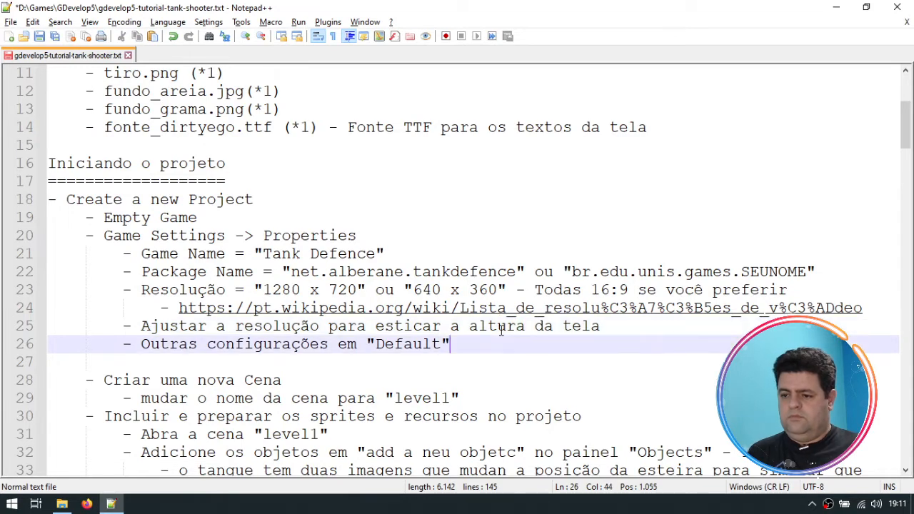
key(ctrl+s)
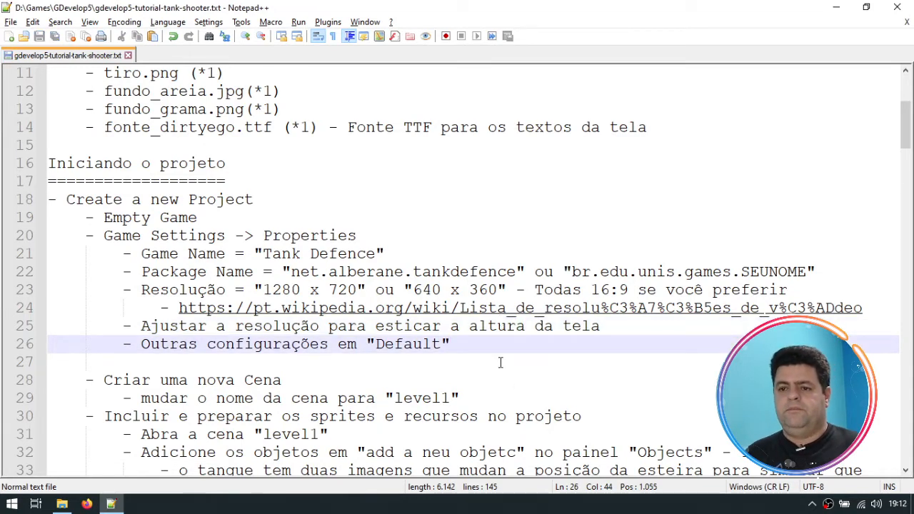
key(alt+Tab)
key(alt+Tab)
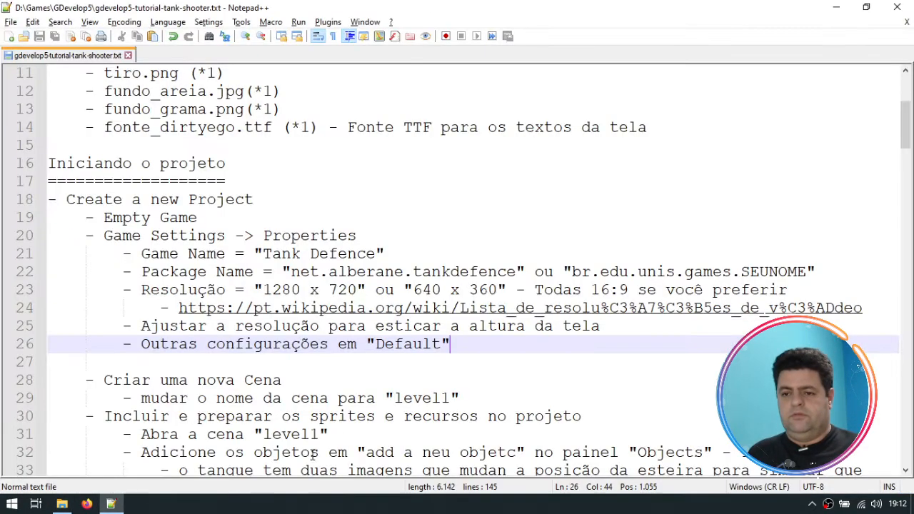
key(alt+Tab)
key(alt+Tab)
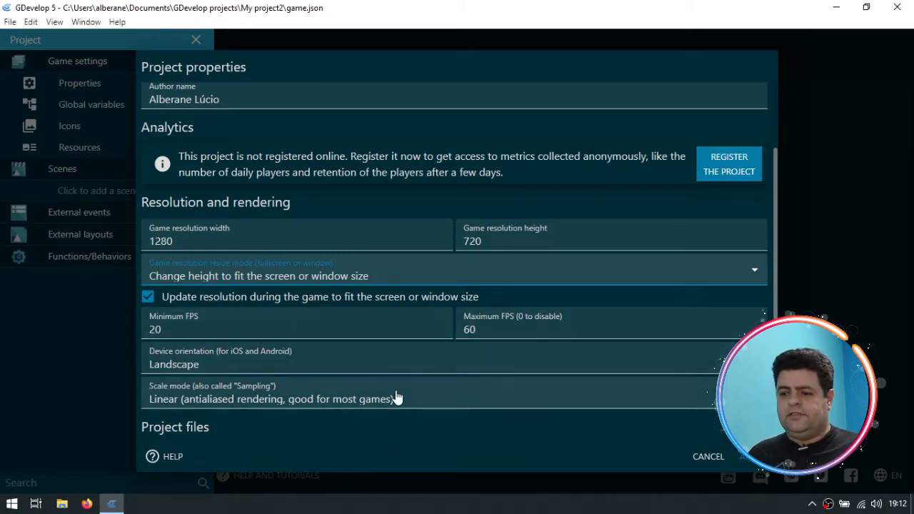
Step: Try a maximum FPS of 30 in the project properties, and restore it to 60
drag(168, 331, 144, 329)
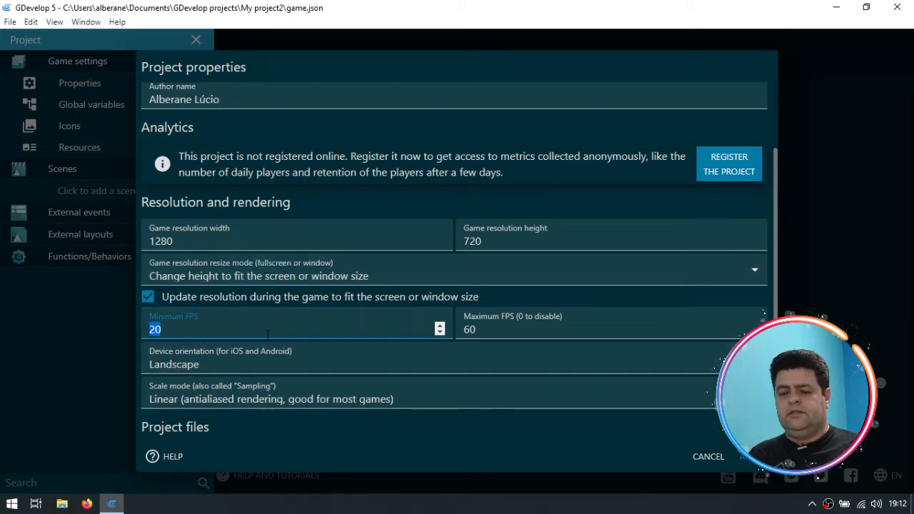
click(503, 332)
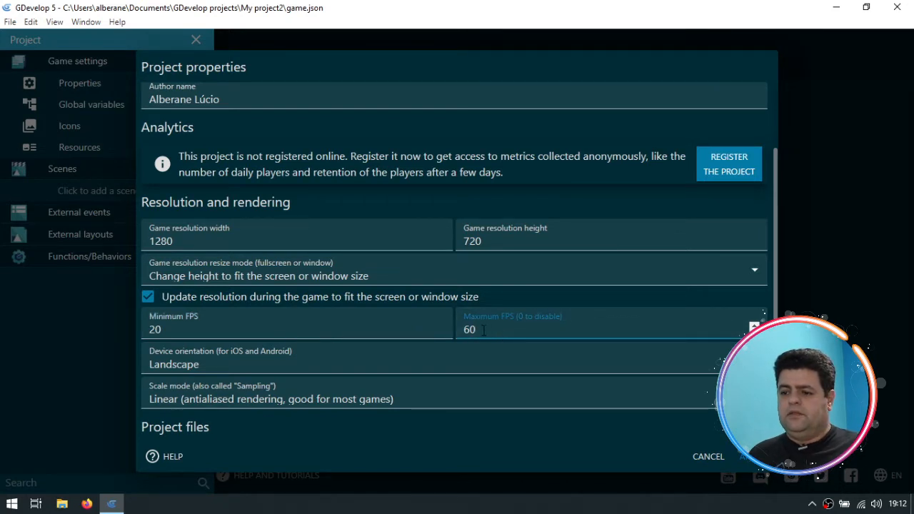
drag(488, 330, 452, 328)
text(30)
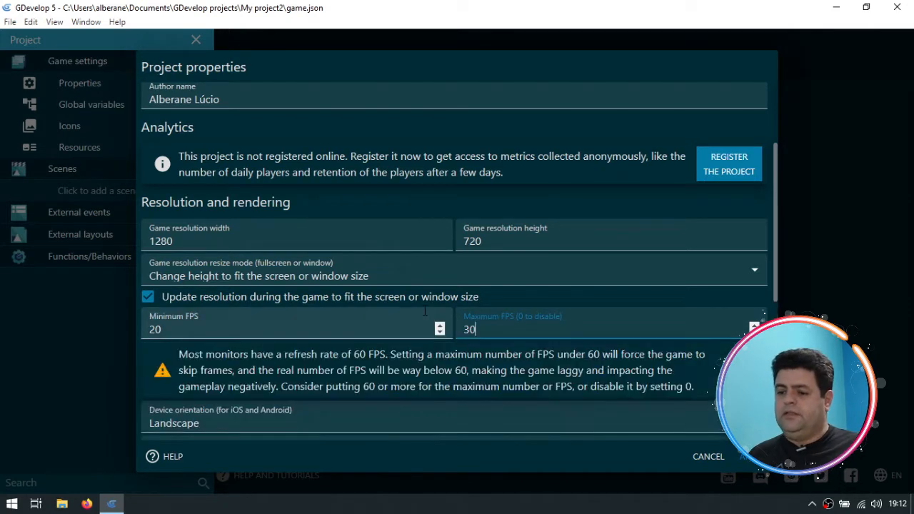
double_click(484, 332)
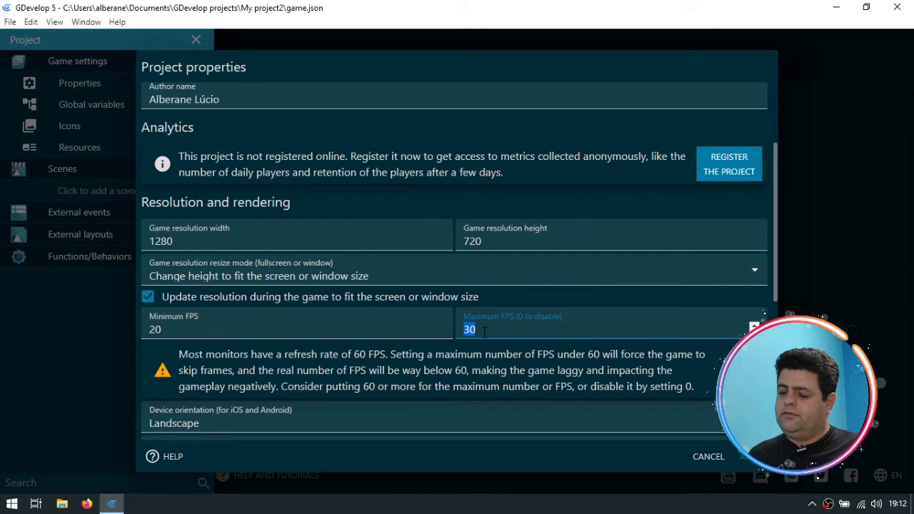
text(60)
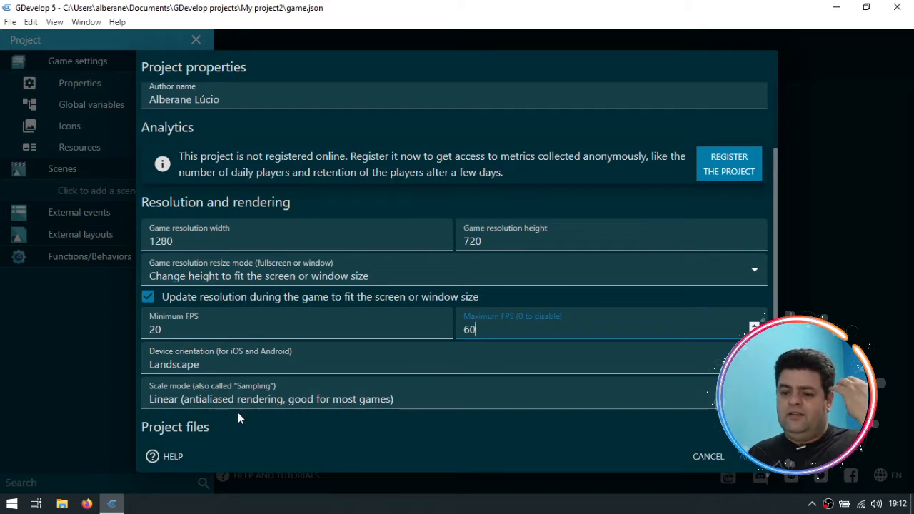
Step: Check the device orientation choices, and try the Nearest scale mode before restoring Linear
click(289, 356)
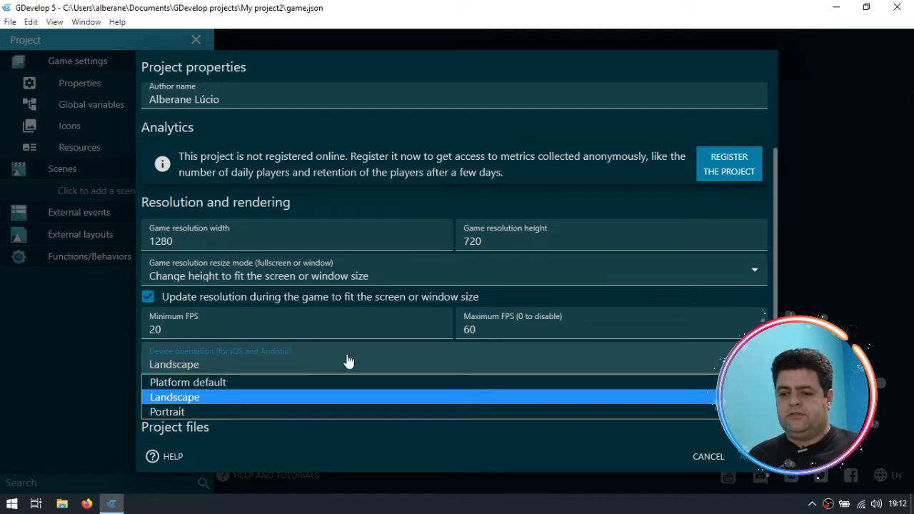
click(284, 314)
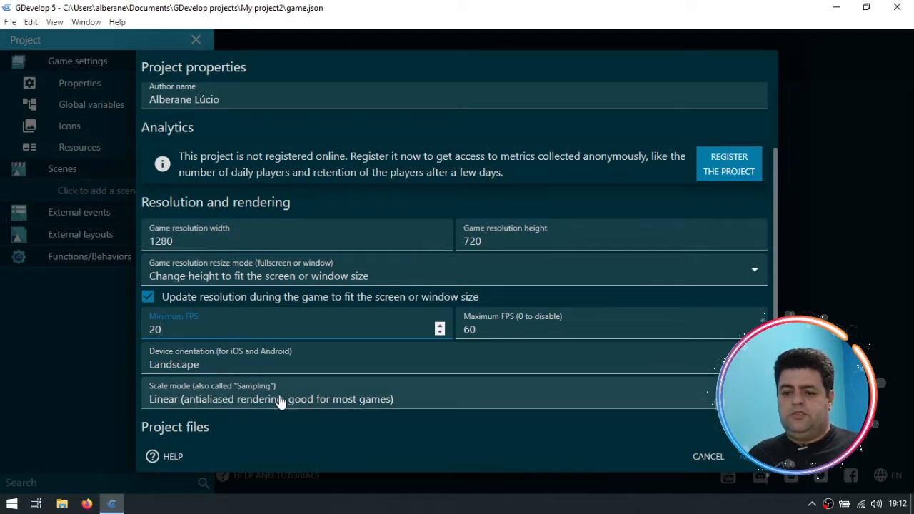
click(367, 402)
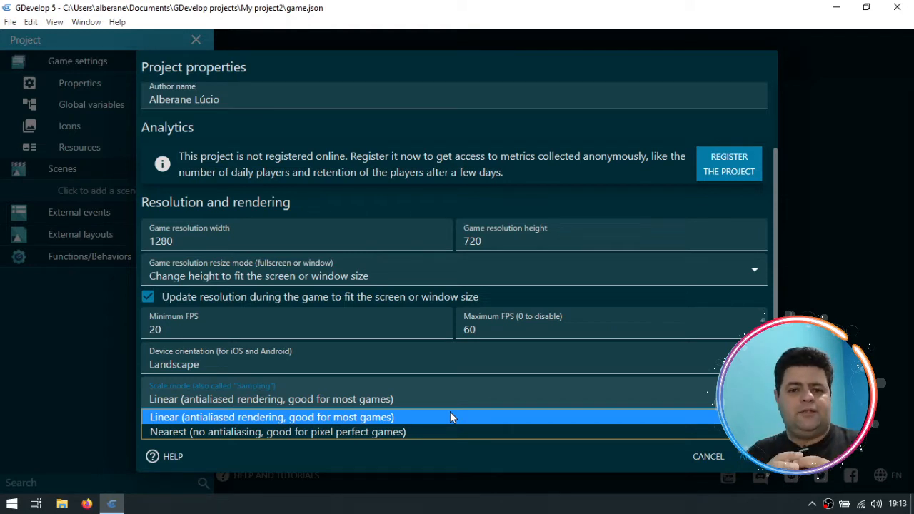
click(209, 432)
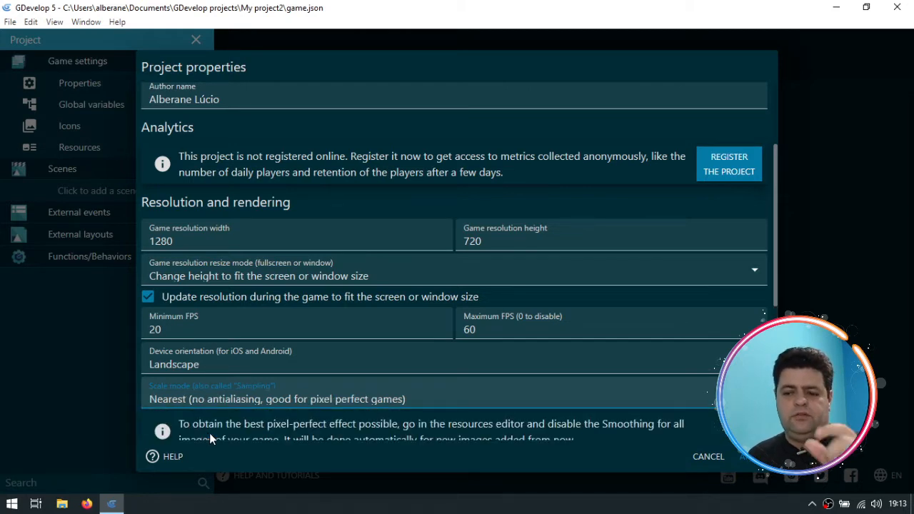
click(234, 406)
click(239, 415)
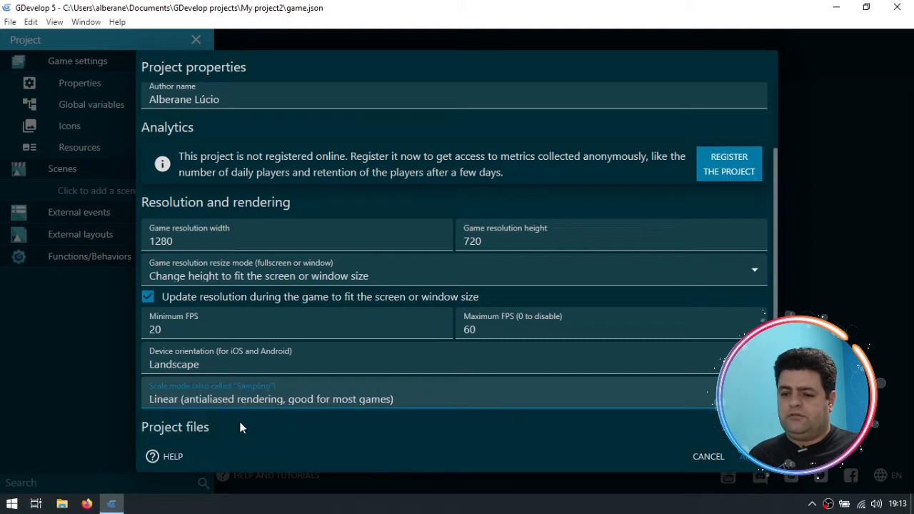
Step: Apply the edited project properties
click(751, 456)
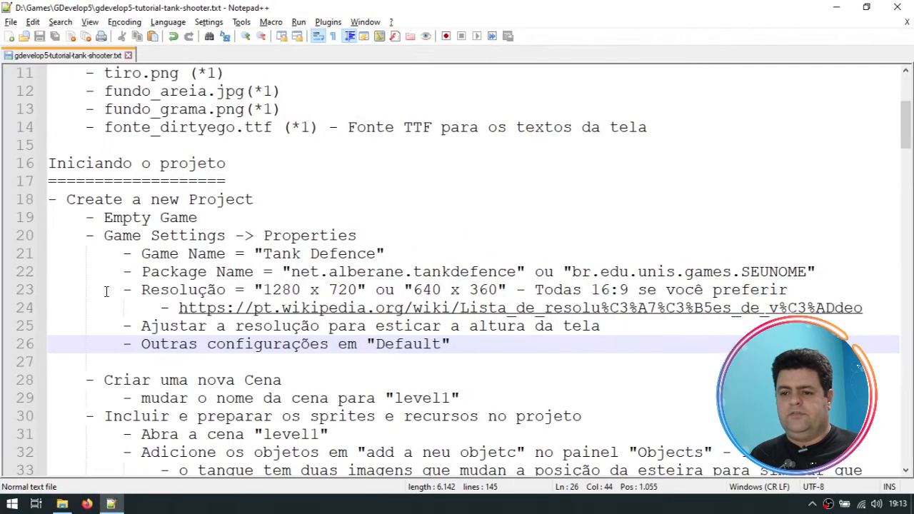
Step: Check the note on creating a new scene, switch to GDevelop, and add a scene named "level1"
drag(465, 359, 451, 326)
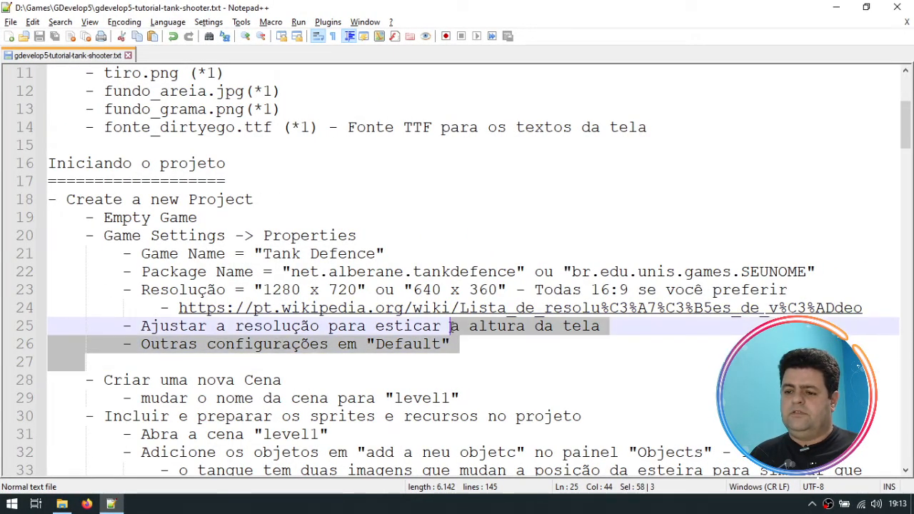
scroll(433, 379, down, 4)
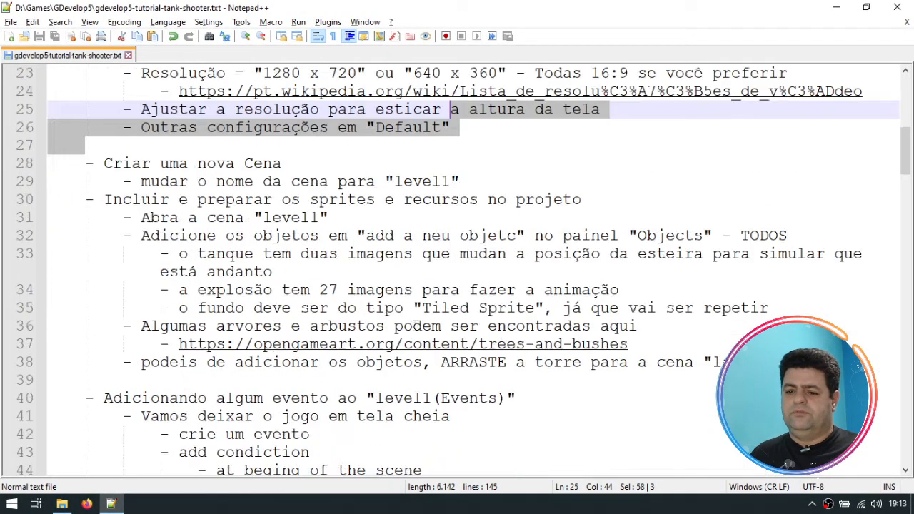
click(125, 167)
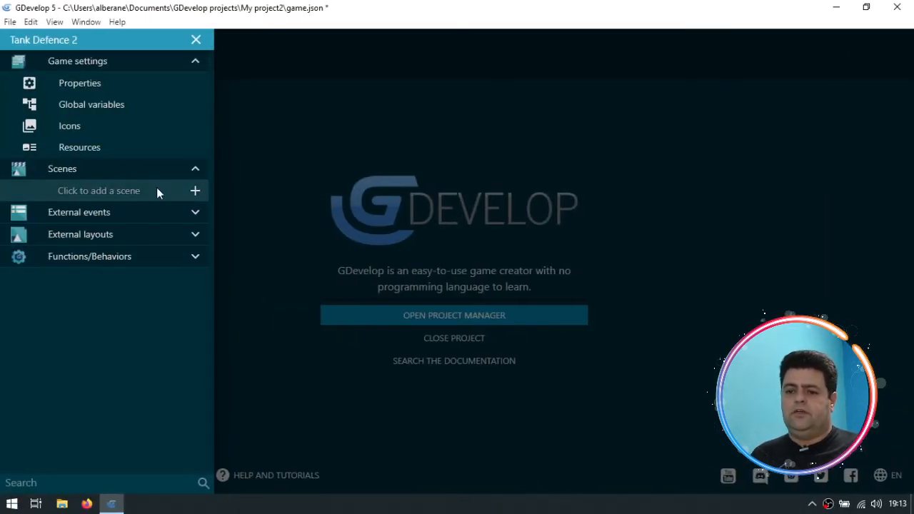
click(197, 192)
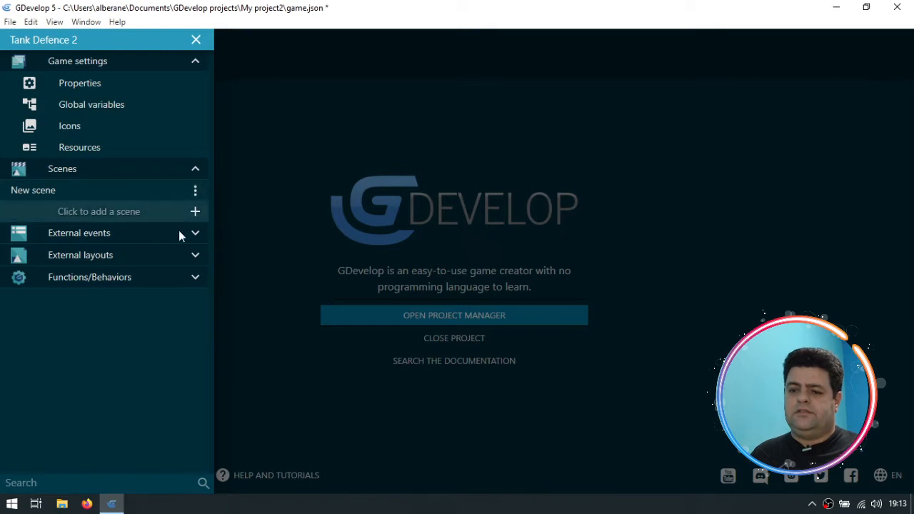
click(194, 190)
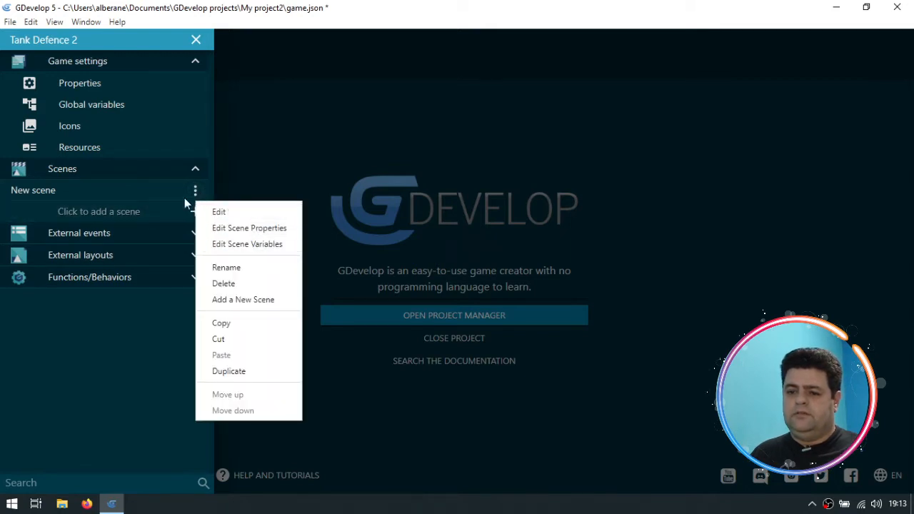
click(248, 268)
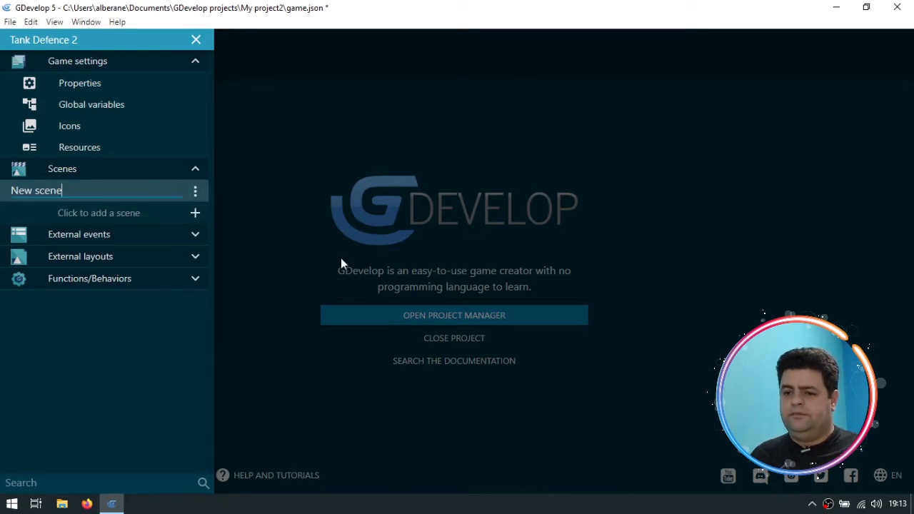
key(ctrl+a)
text(level1)
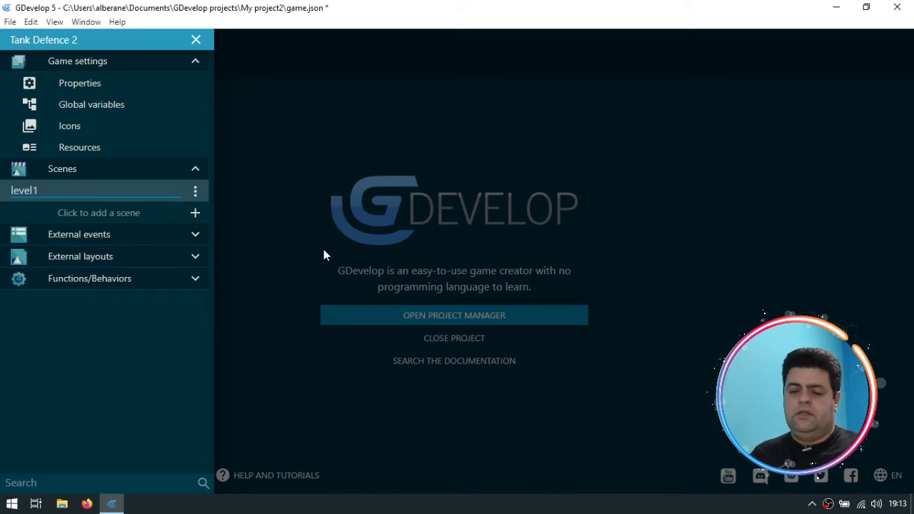
key(Return)
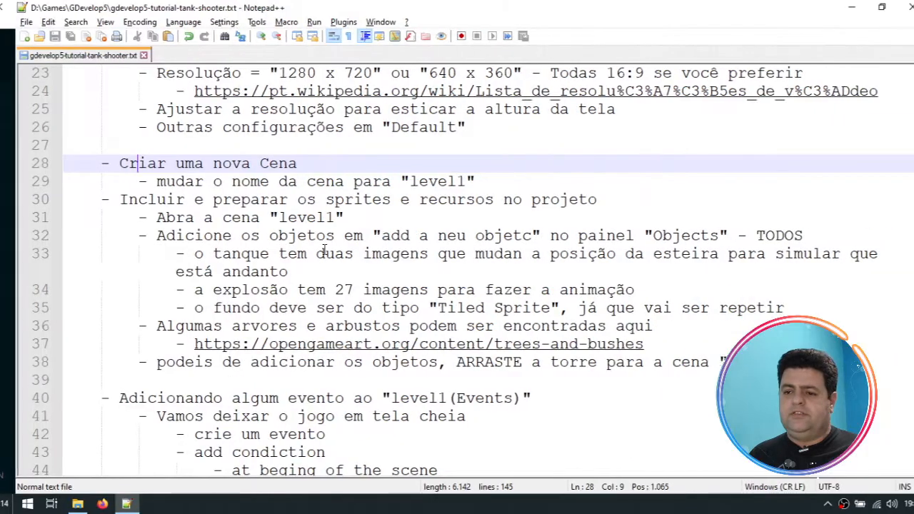
Step: Switch to Notepad++, correct "neu" to "new" in the note on adding objects, and save the file
click(170, 235)
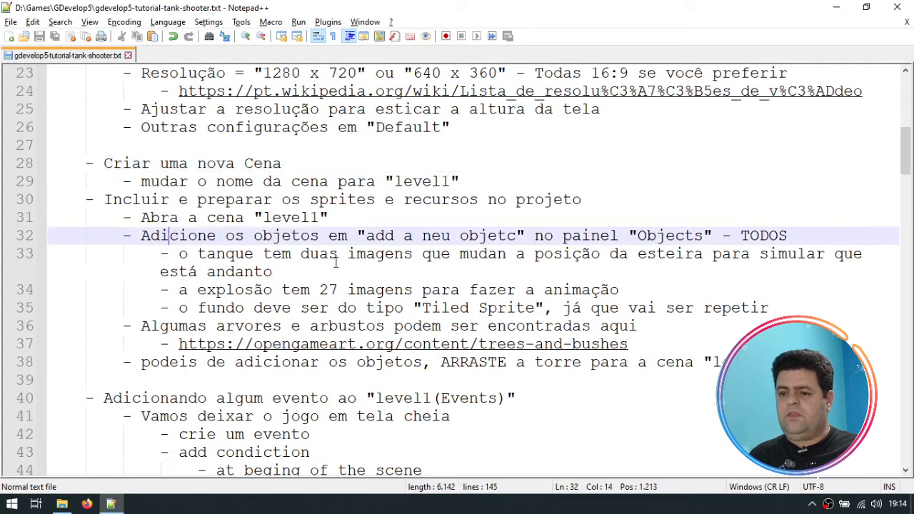
drag(366, 238, 451, 238)
click(451, 238)
key(BackSpace)
text(w)
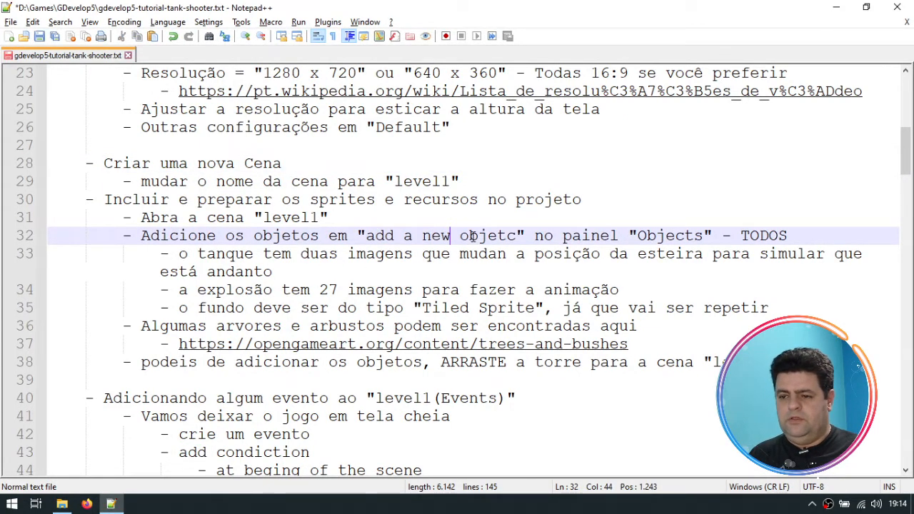
click(464, 270)
key(ctrl+s)
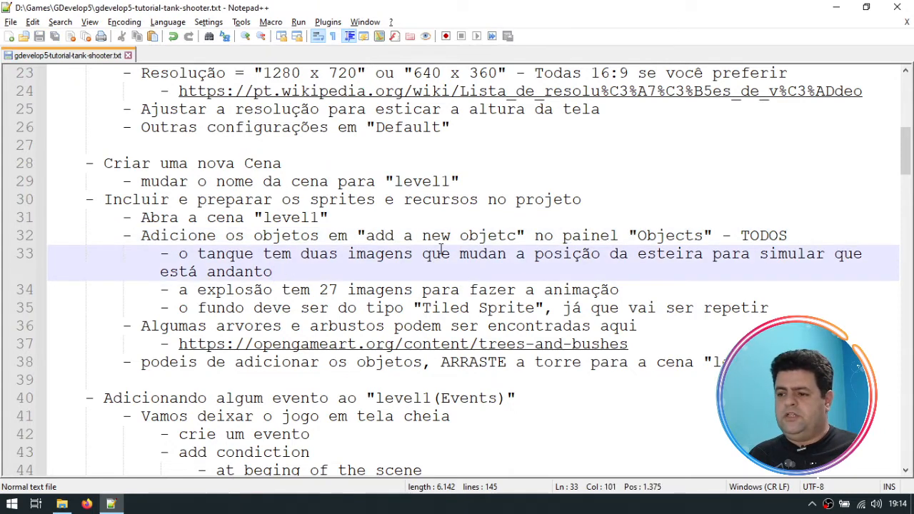
Step: Highlight the whole note line on adding all the objects, and return to the level1 scene in GDevelop
drag(793, 236, 116, 232)
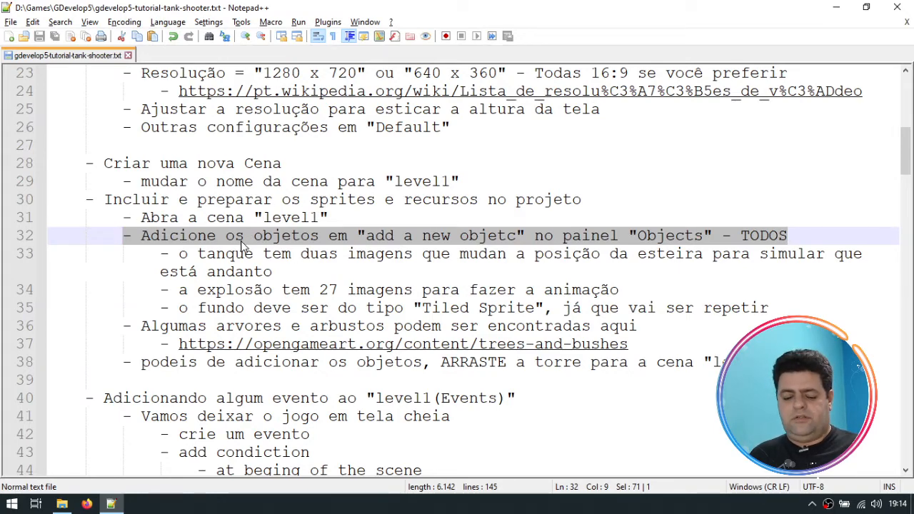
key(alt+Tab)
key(alt+Tab)
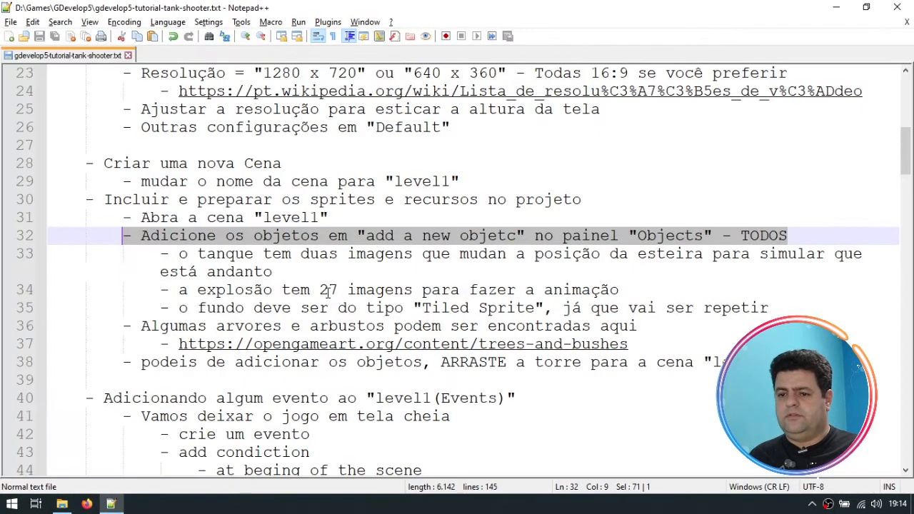
key(alt+Tab)
key(alt+Tab)
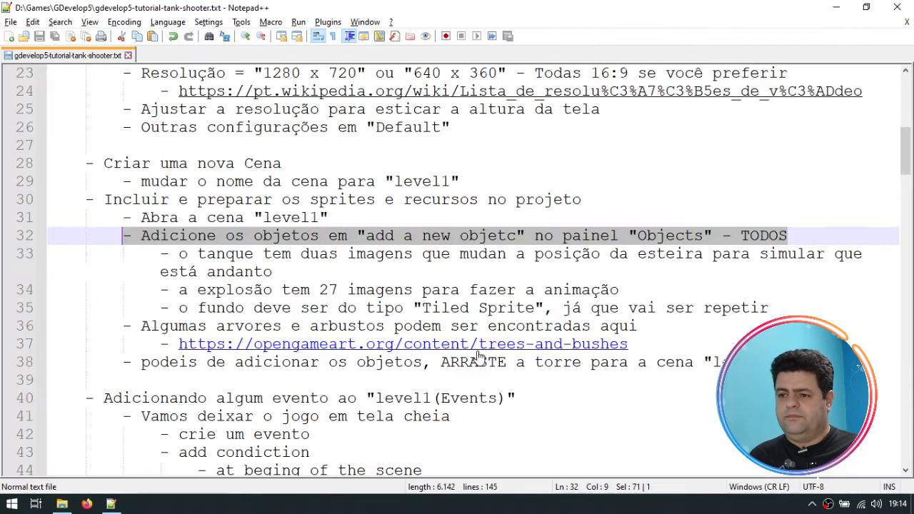
key(alt+Tab)
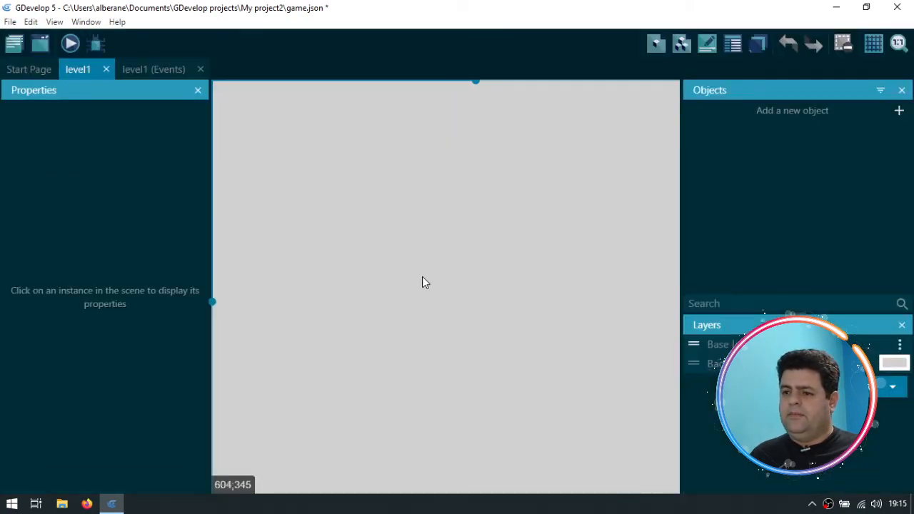
Step: Examine the screen boundary in the level1 scene and the scene's event sheet, ending on the scene editor
scroll(445, 284, down, 5)
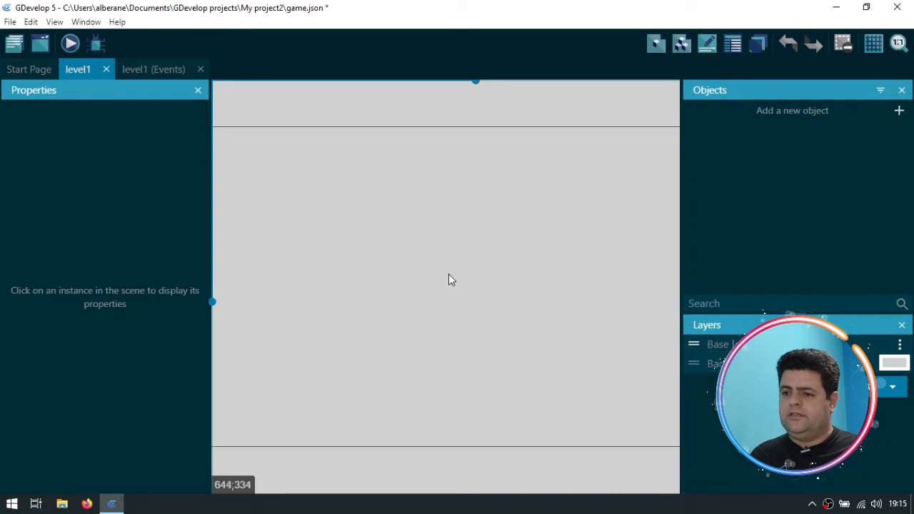
scroll(451, 268, down, 1)
scroll(452, 267, up, 2)
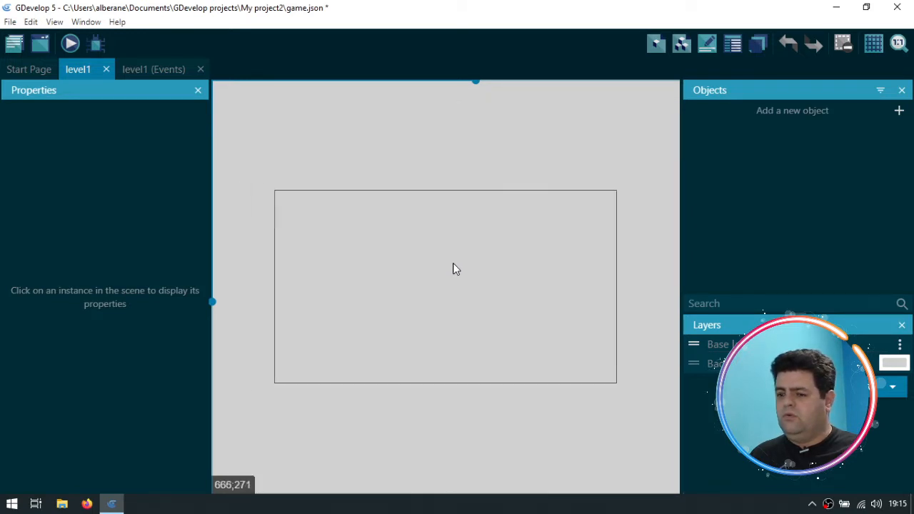
scroll(454, 268, down, 3)
scroll(453, 258, up, 2)
scroll(452, 257, down, 1)
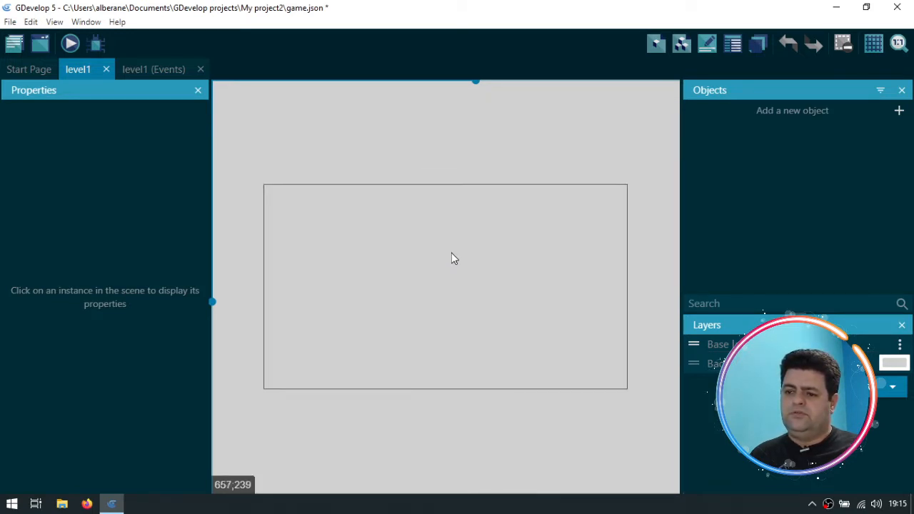
scroll(453, 255, up, 1)
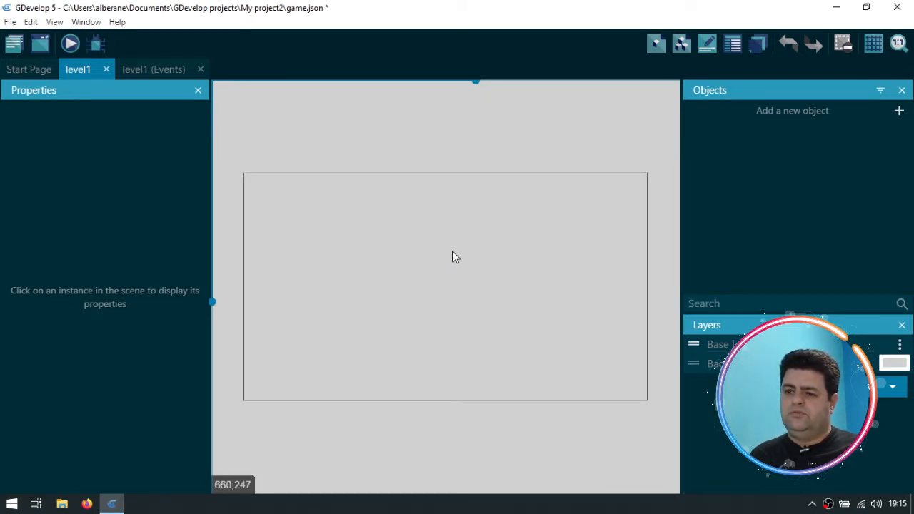
click(150, 70)
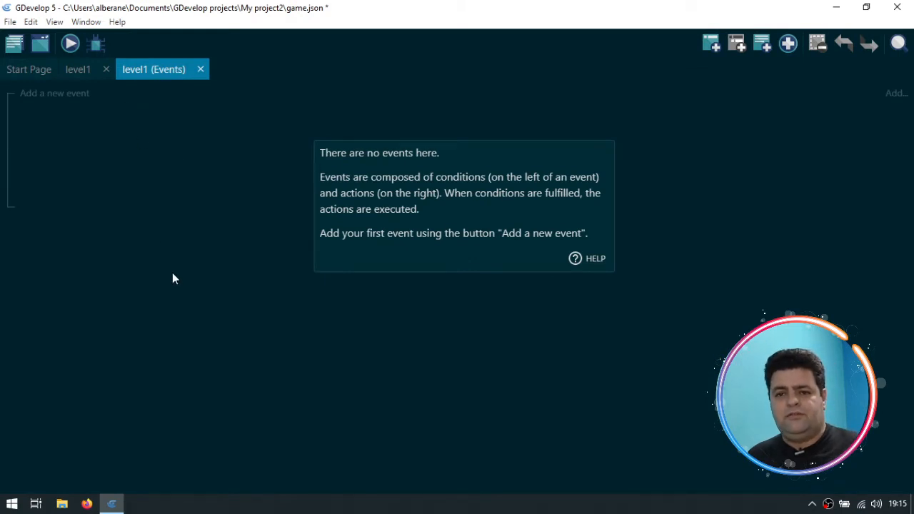
click(80, 73)
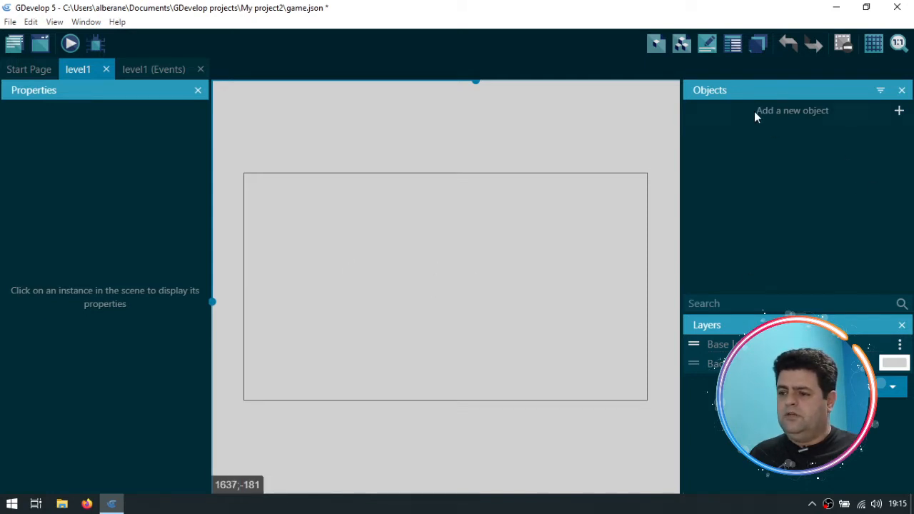
Step: Create a new Sprite object from scratch and name it "torre"
click(898, 111)
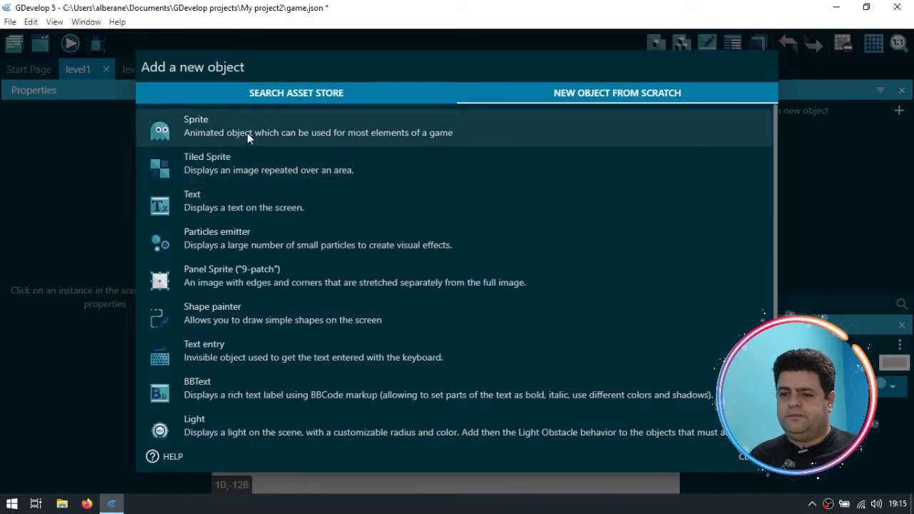
click(247, 133)
double_click(215, 239)
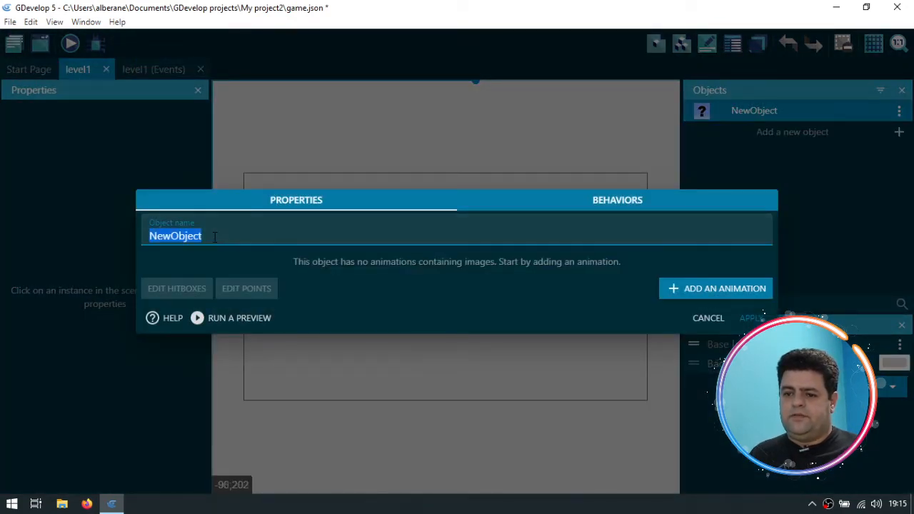
text(torre)
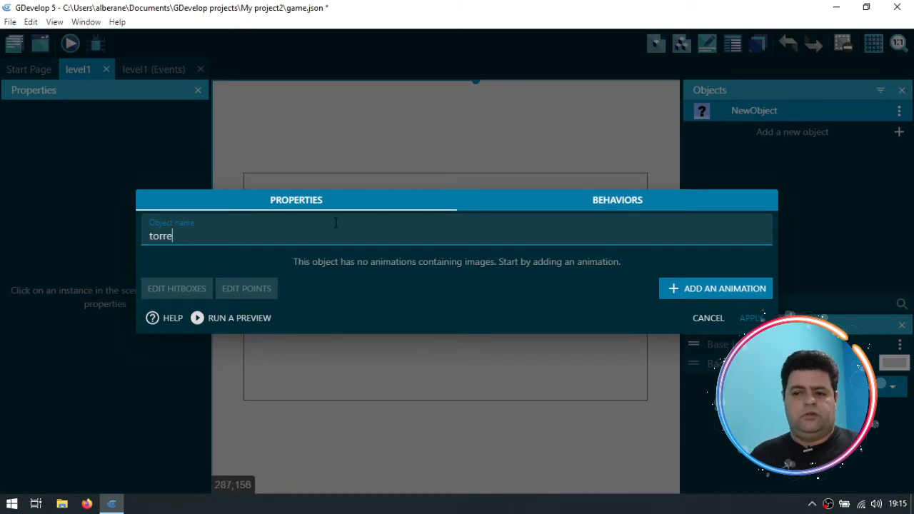
Step: Add an animation to the torre sprite, leaving its optional name blank
click(727, 290)
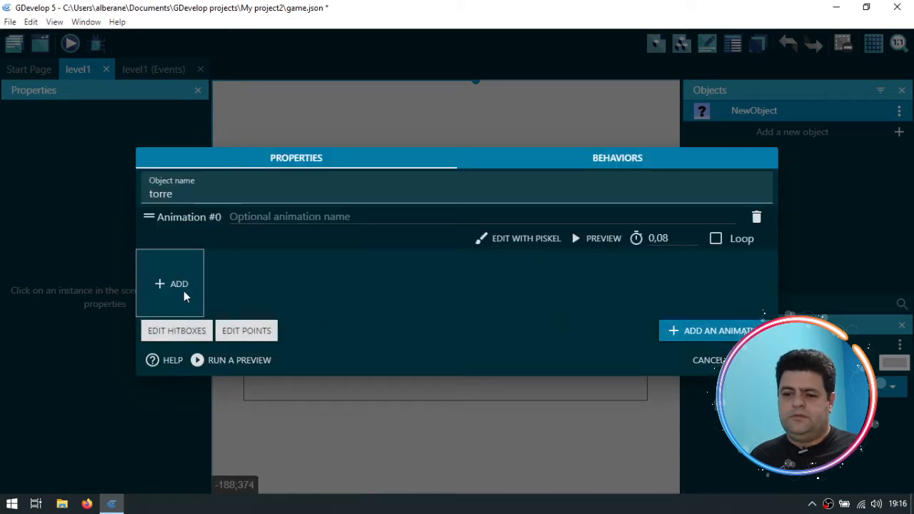
click(282, 223)
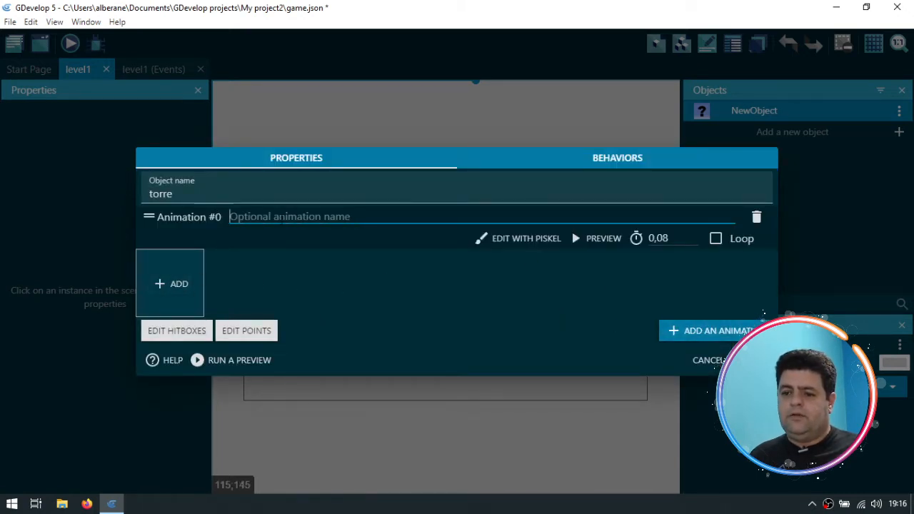
click(212, 219)
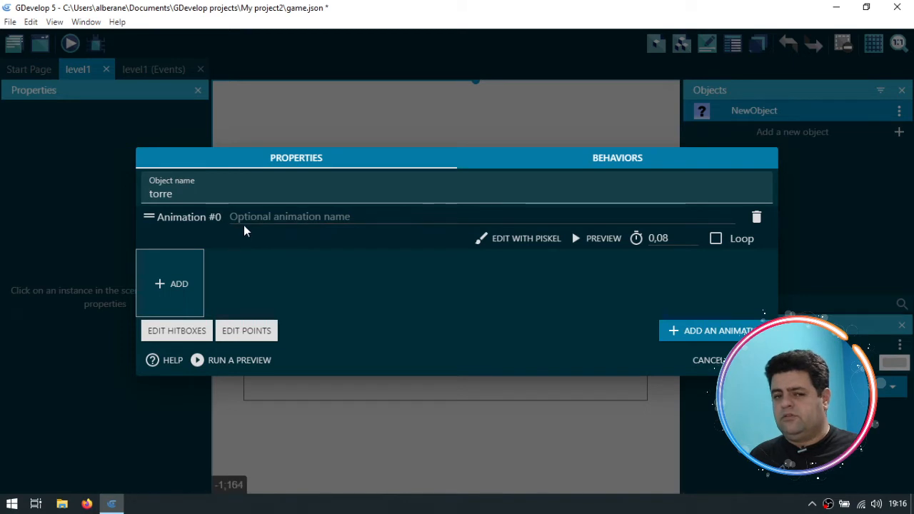
click(246, 219)
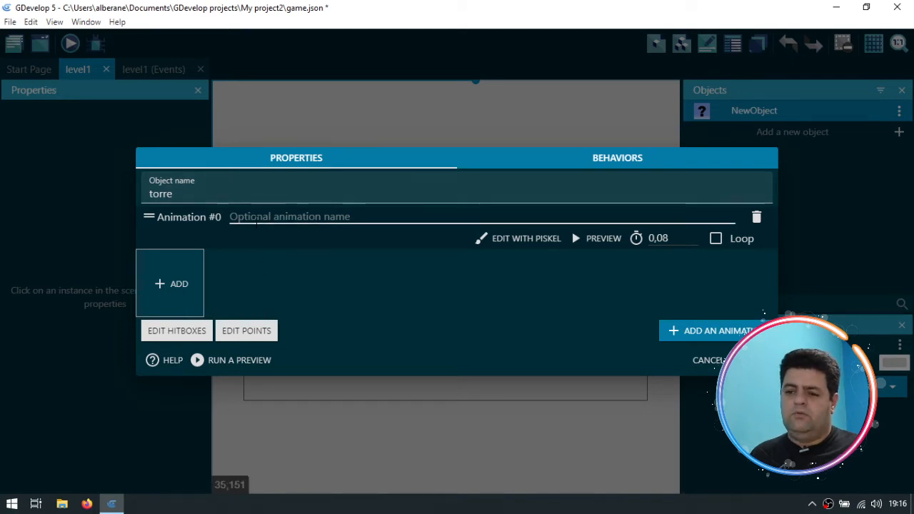
click(266, 268)
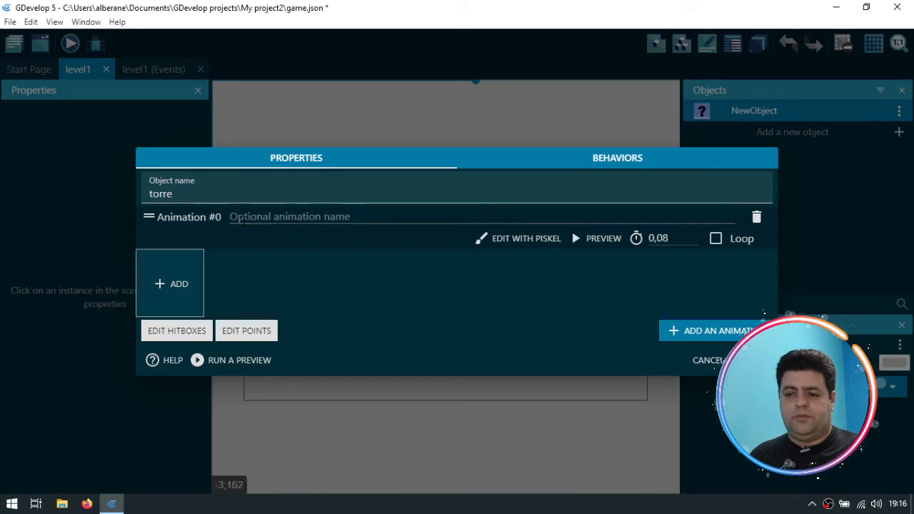
Step: Browse for the torre animation's image to the Projetos\GDevelop5\recursos\projeto_tank_defender folder under the user's profile on drive C
click(174, 284)
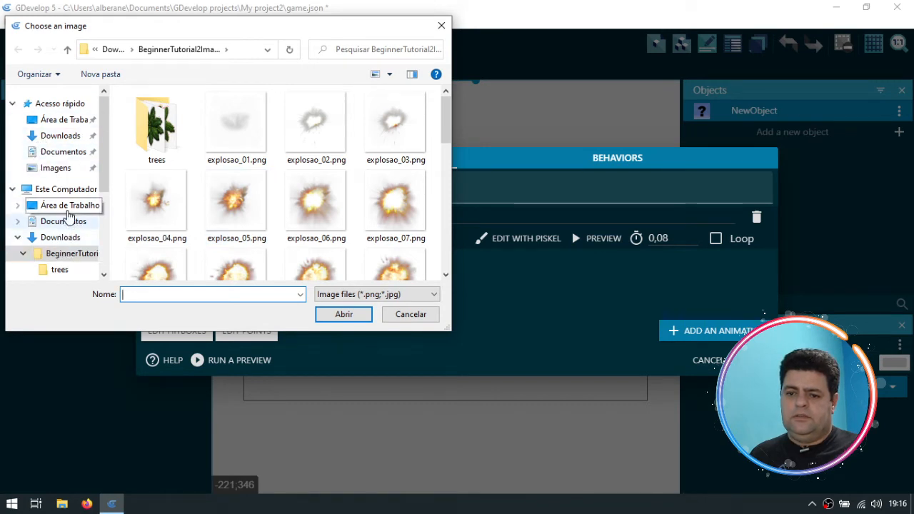
scroll(99, 140, down, 4)
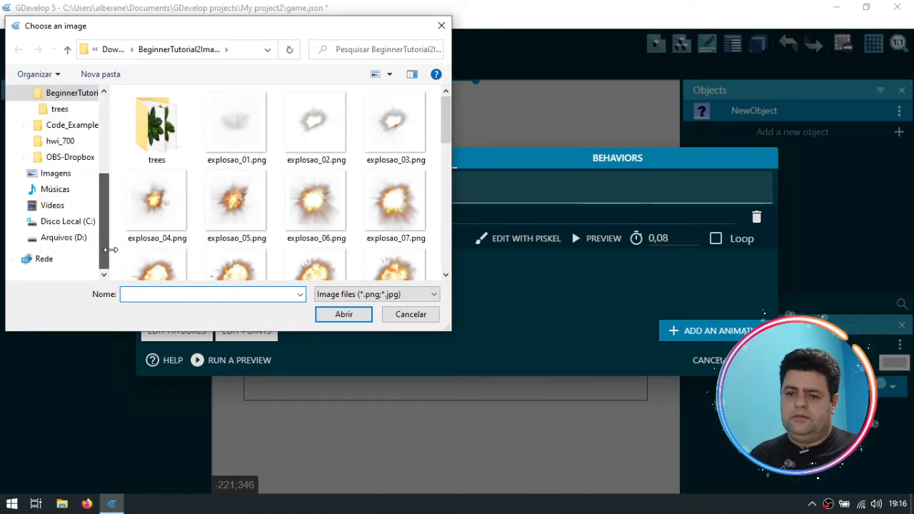
click(68, 221)
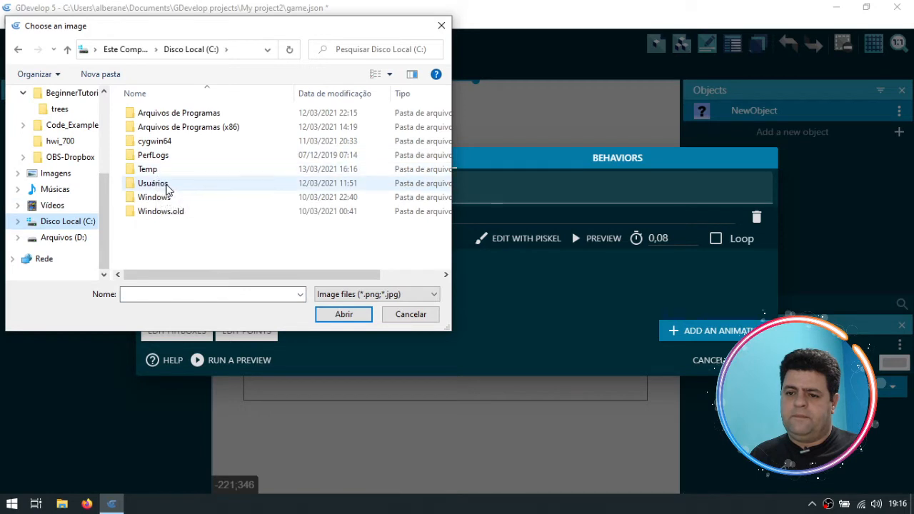
double_click(165, 184)
double_click(153, 113)
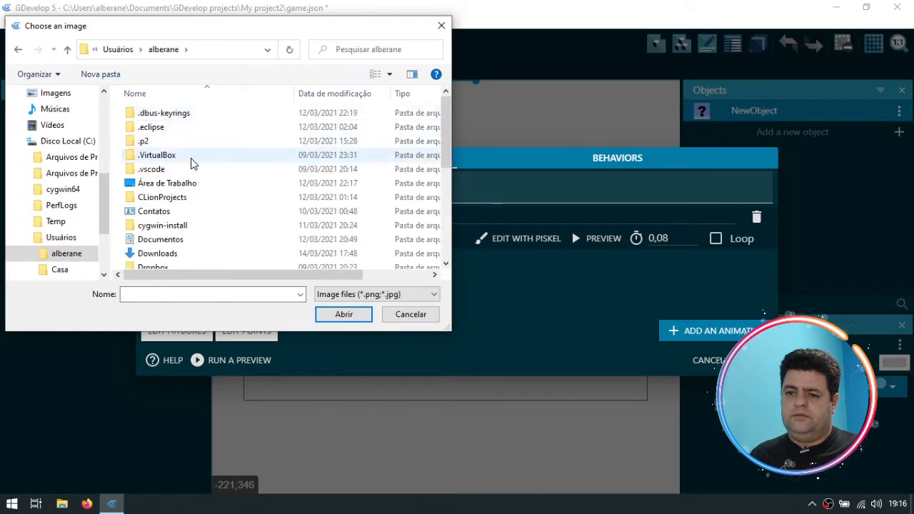
scroll(194, 164, down, 5)
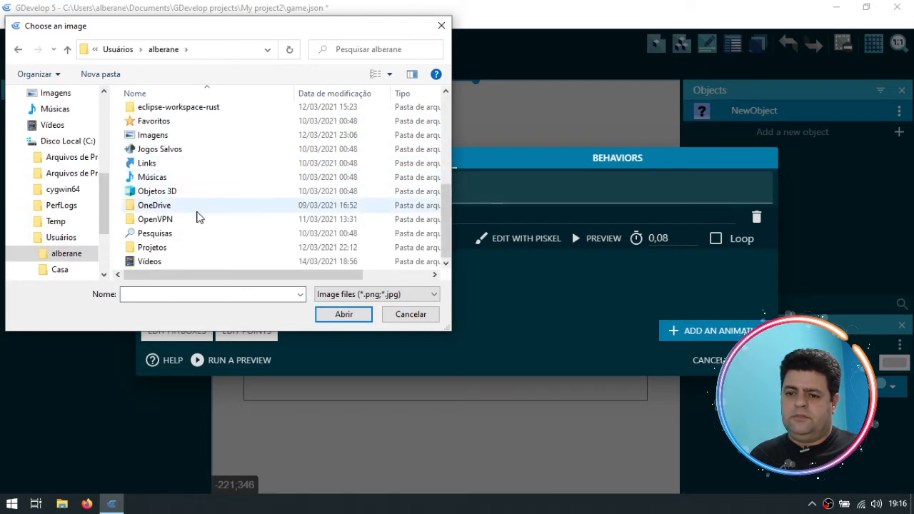
double_click(174, 249)
double_click(160, 142)
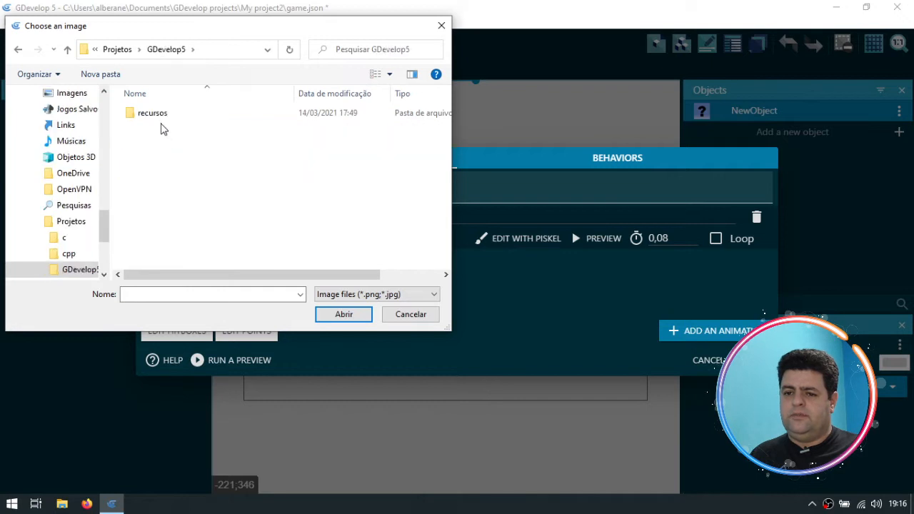
double_click(159, 114)
double_click(179, 114)
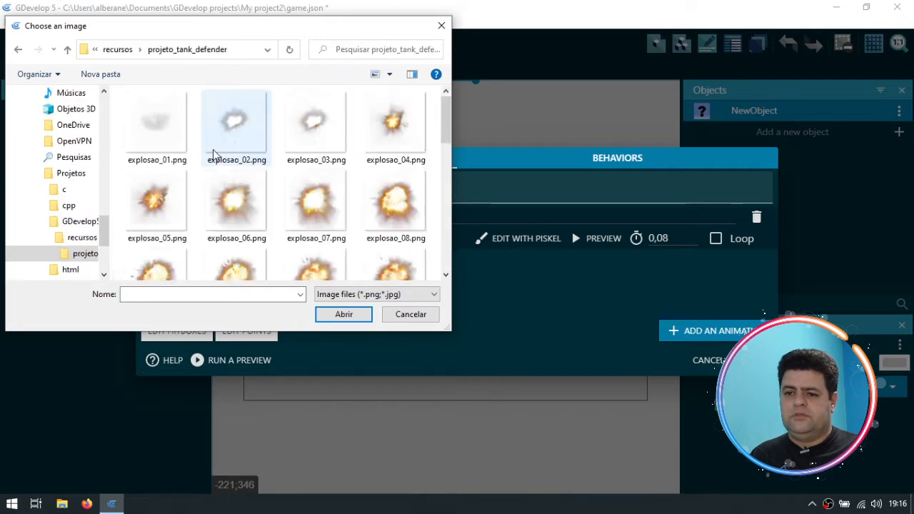
Step: Add torre.png as the animation's frame, accept copying it into the project folder, and apply the torre object
scroll(305, 172, down, 10)
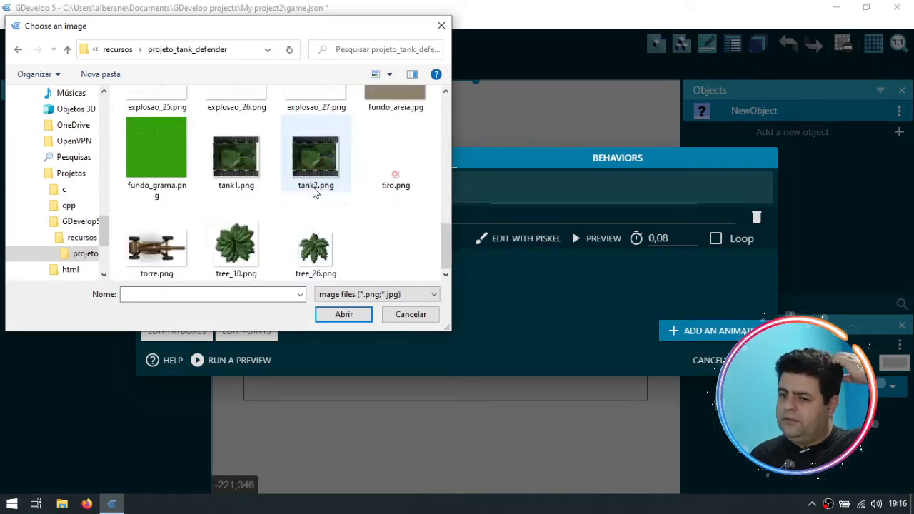
click(179, 243)
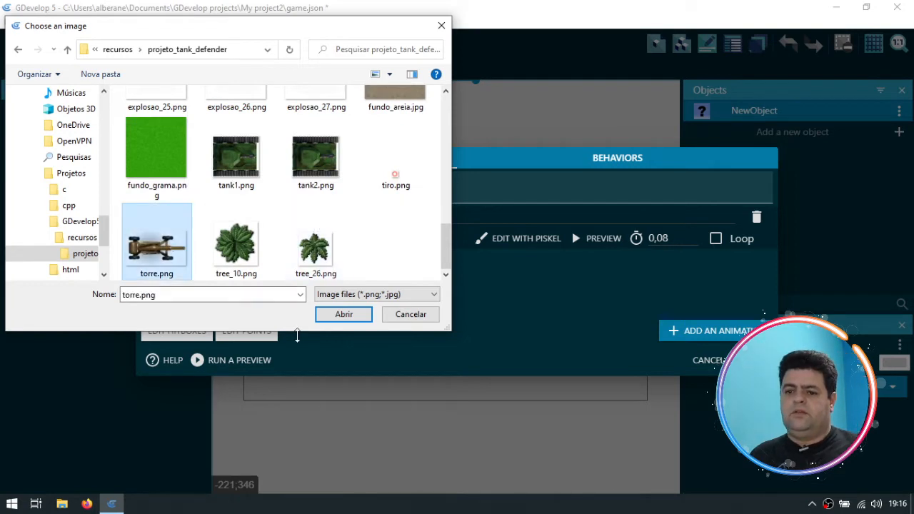
click(345, 315)
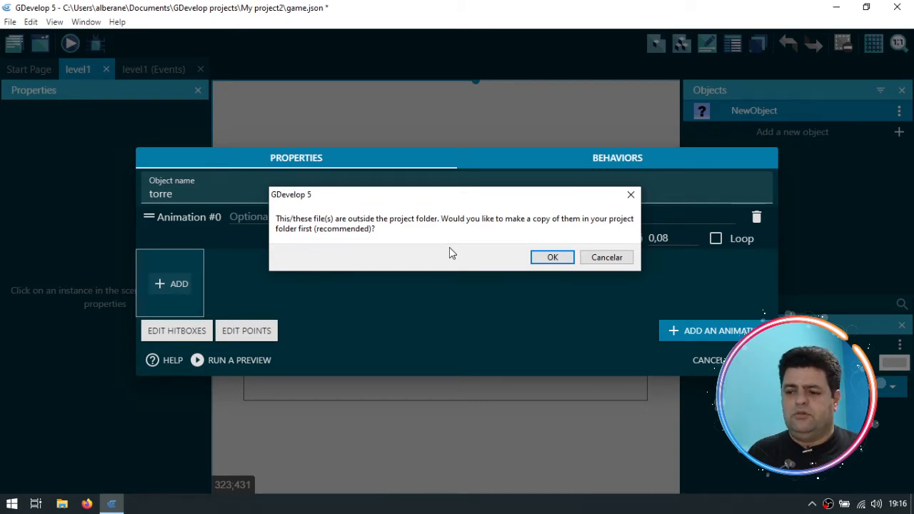
click(549, 257)
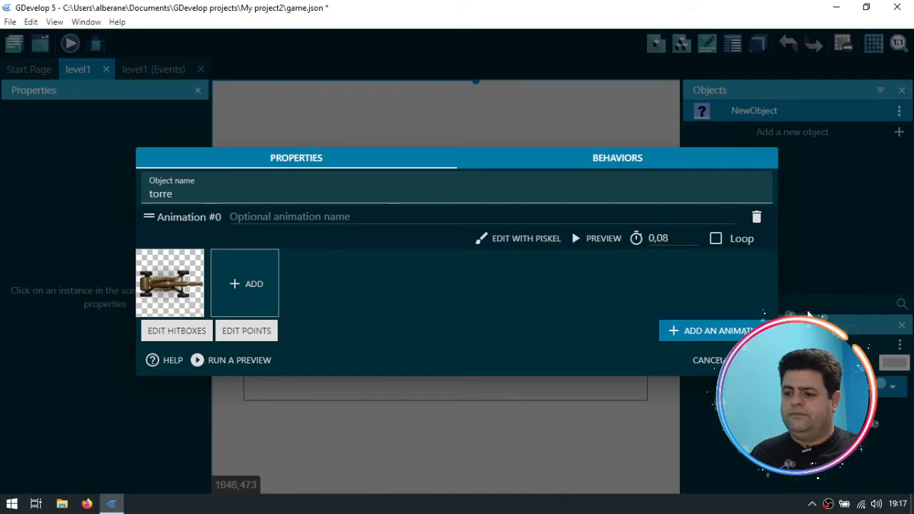
click(746, 360)
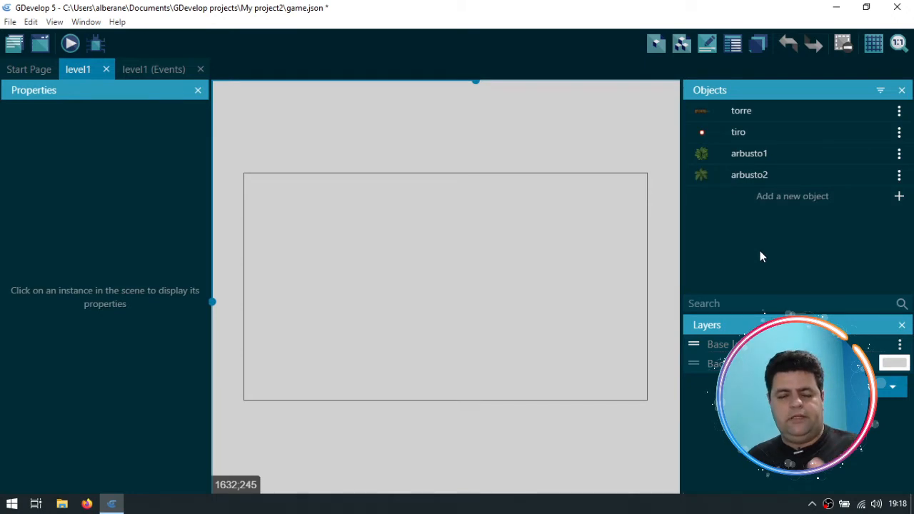
Step: Create a new Sprite object from scratch named "tanque" and add an animation to it
click(869, 200)
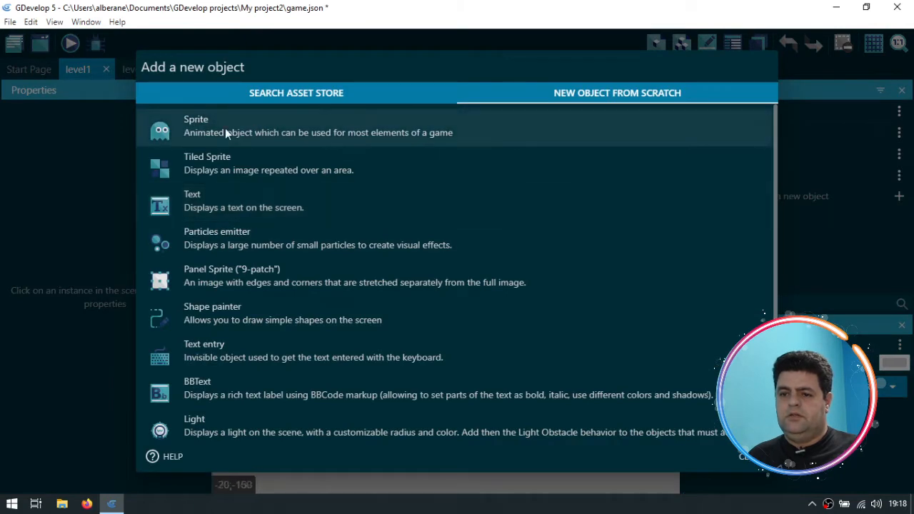
click(205, 126)
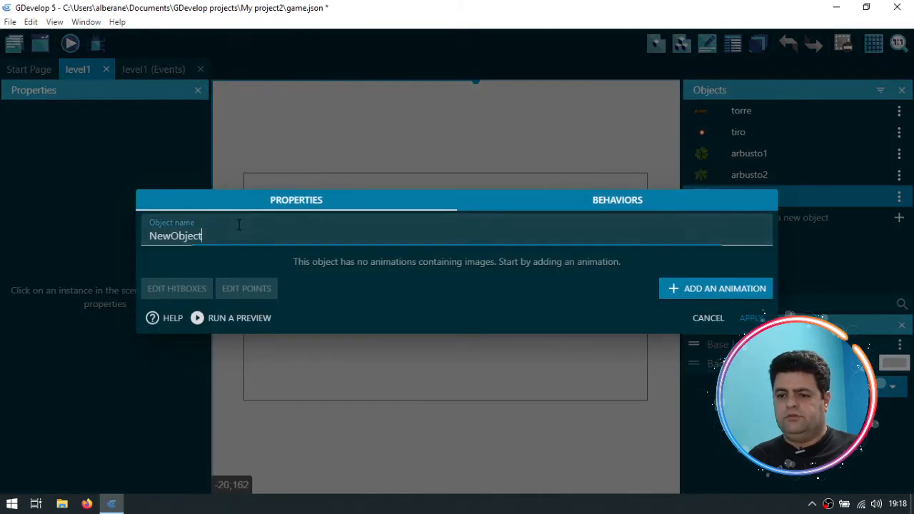
double_click(237, 225)
text(tanque)
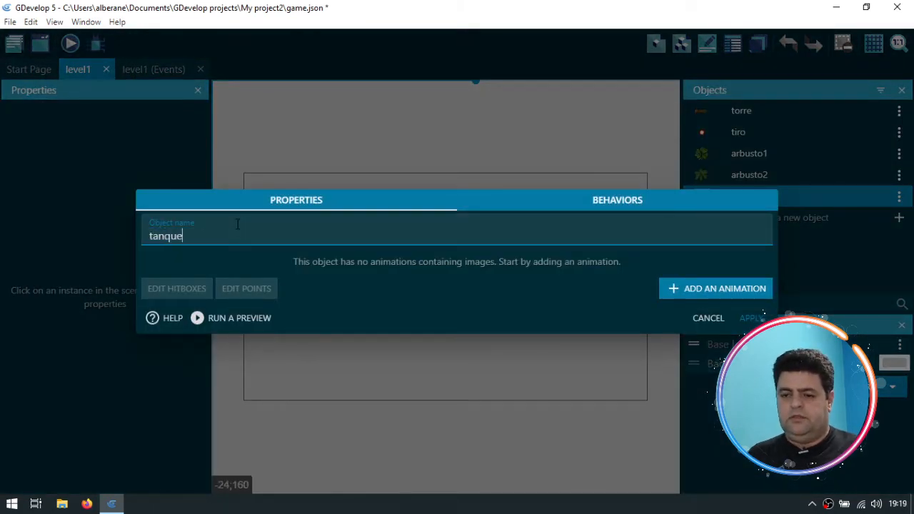
click(742, 292)
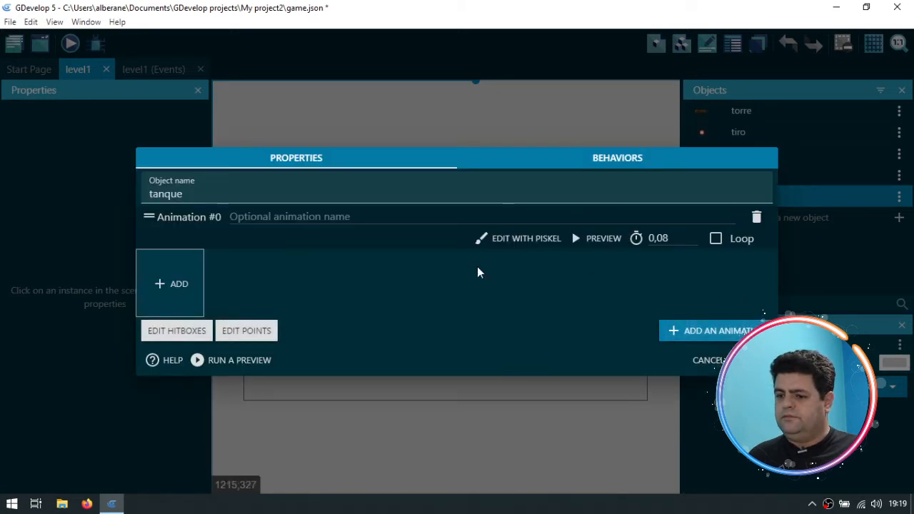
Step: Add tank1.png and tank2.png together as the tanque animation's frames, copying both files into the project folder
click(169, 283)
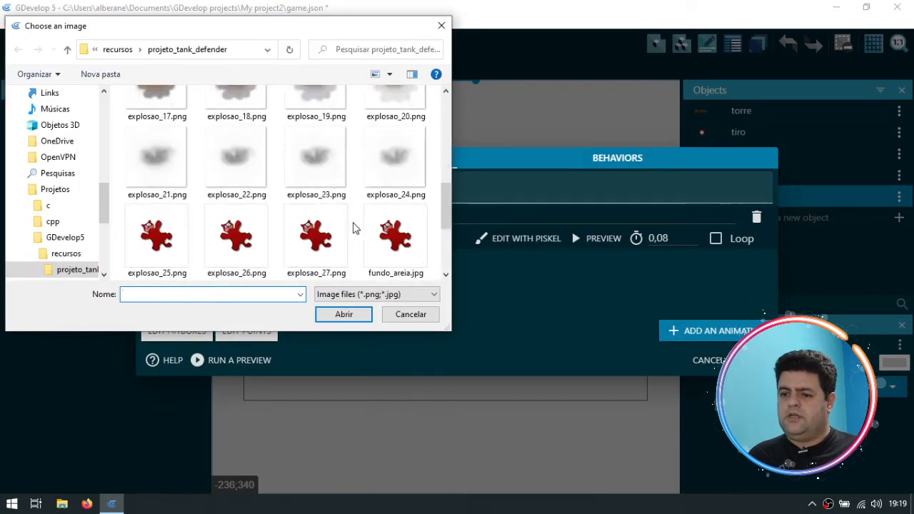
scroll(355, 228, down, 3)
click(236, 157)
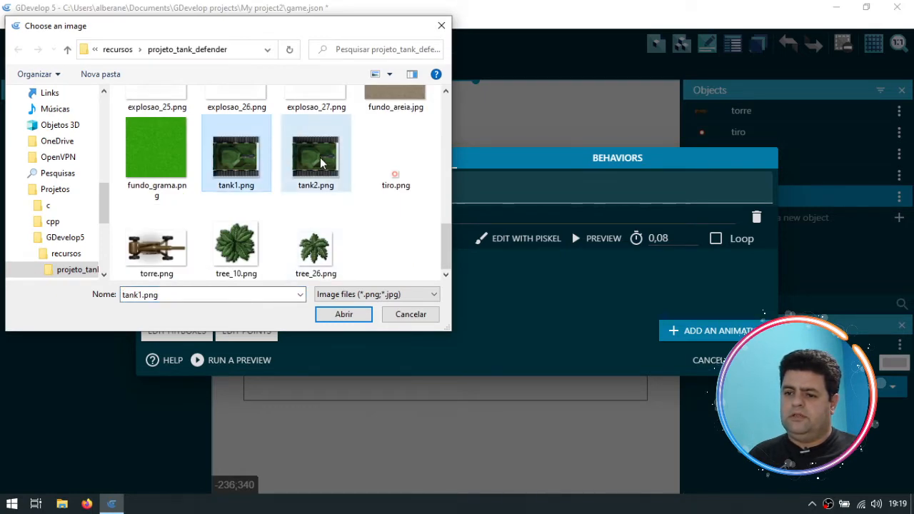
ctrl+click(320, 164)
click(349, 312)
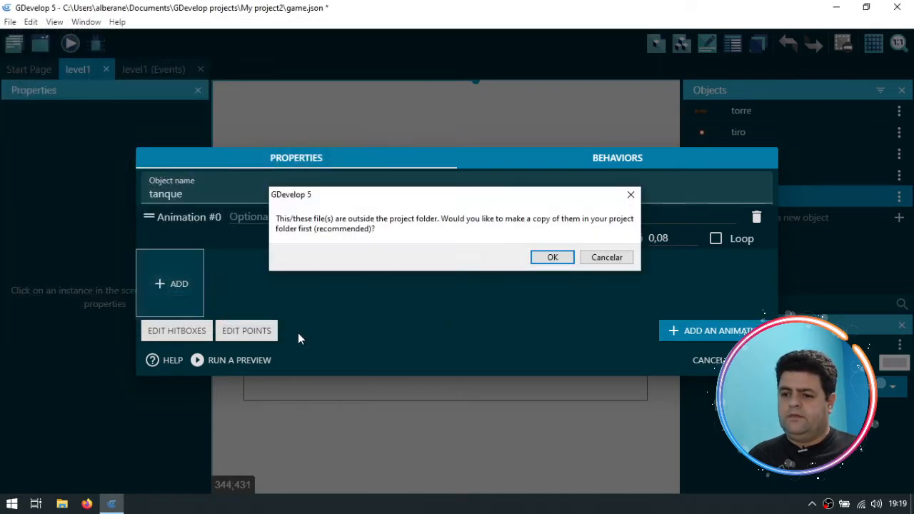
click(552, 257)
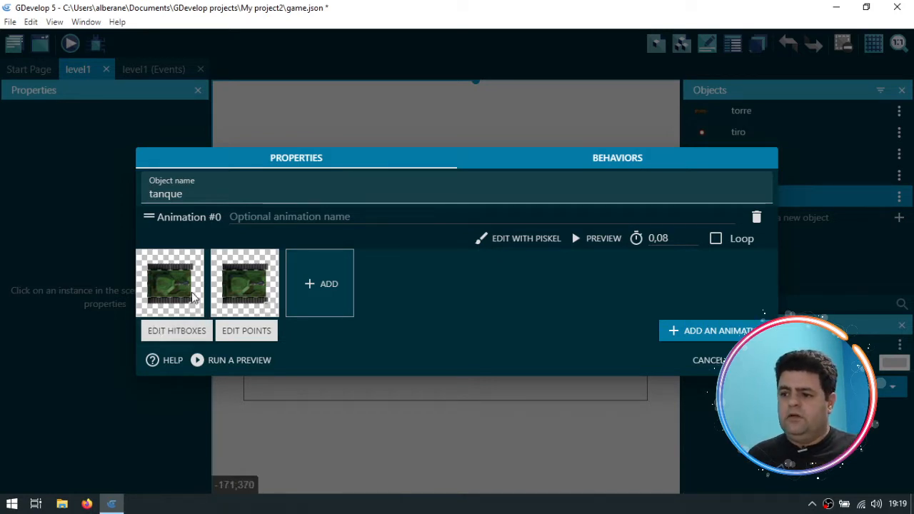
Step: Set the tanque animation's time between frames to 0,5 seconds and enable looping
click(668, 238)
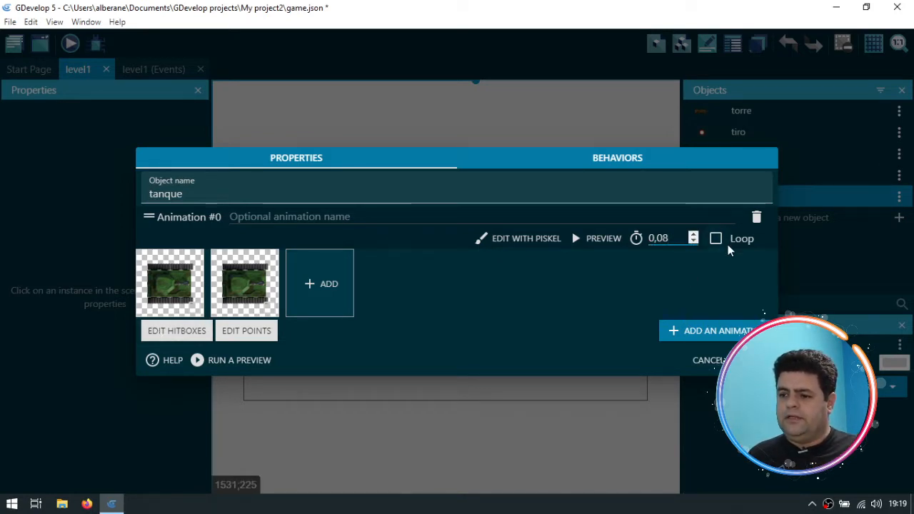
key(BackSpace)
key(BackSpace)
text(5)
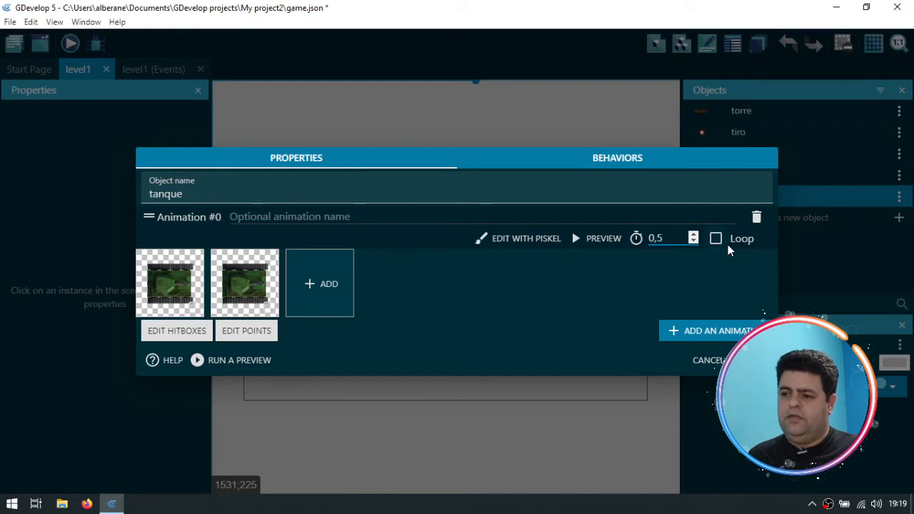
drag(665, 239, 637, 236)
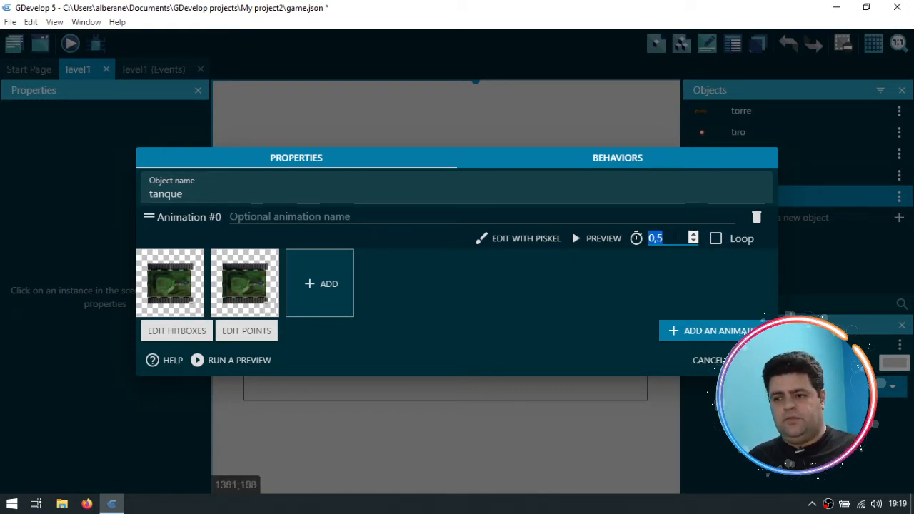
click(675, 237)
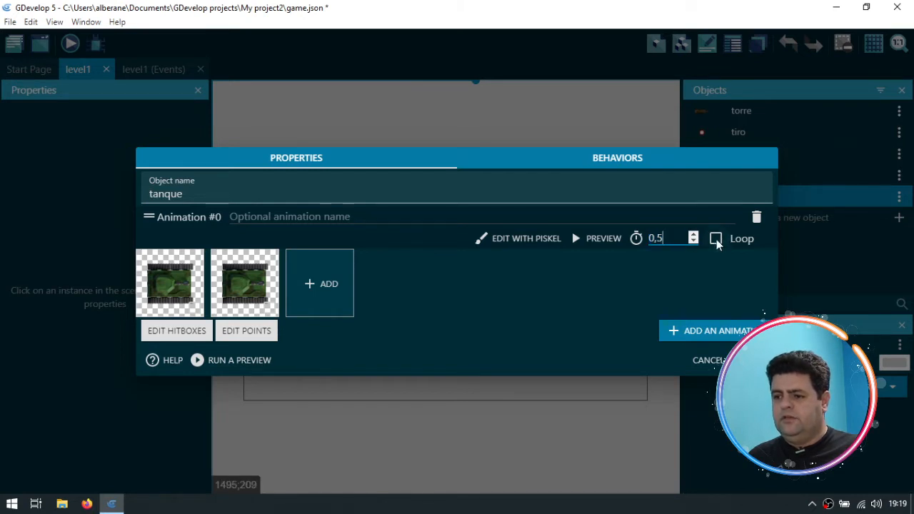
click(716, 239)
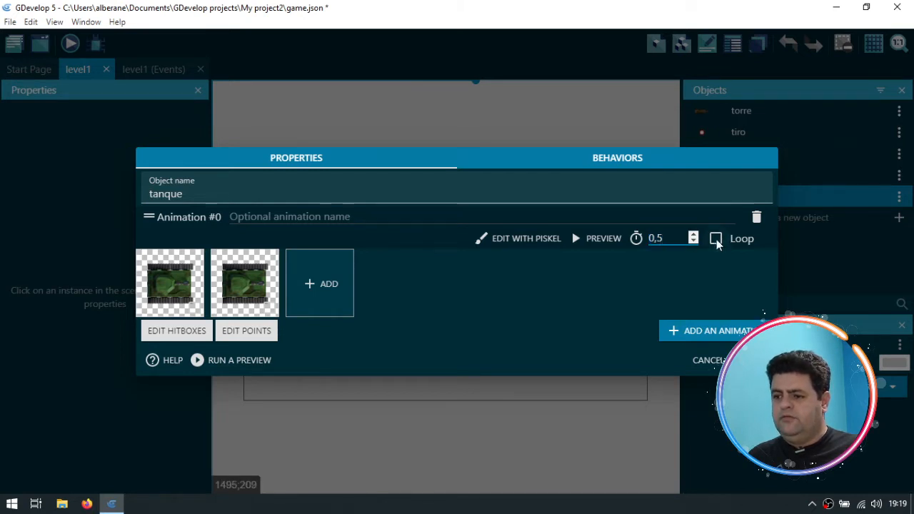
click(655, 241)
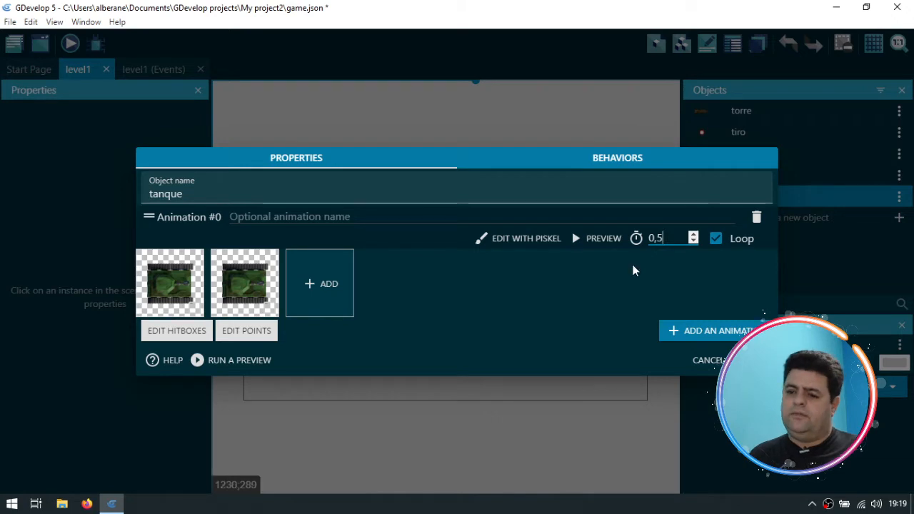
Step: Preview the tanque animation, set its time between frames to 0,3 seconds, and replay it
click(596, 238)
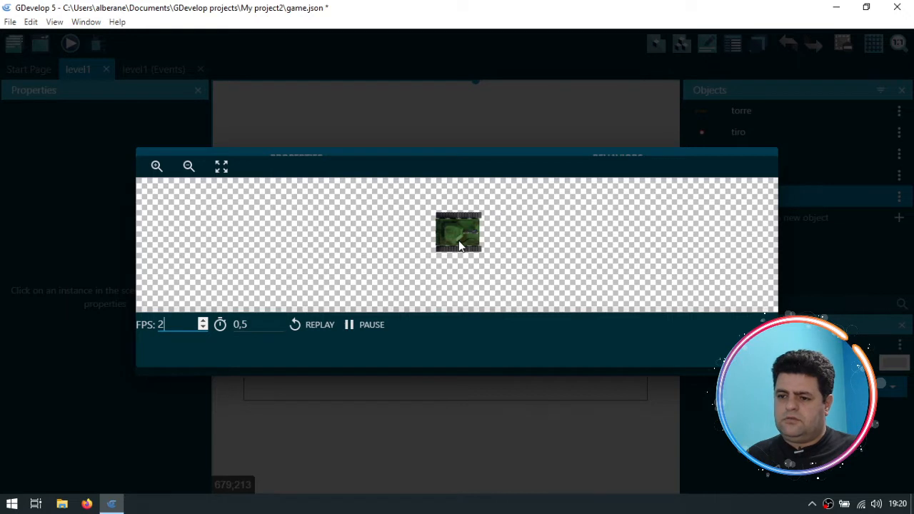
click(279, 327)
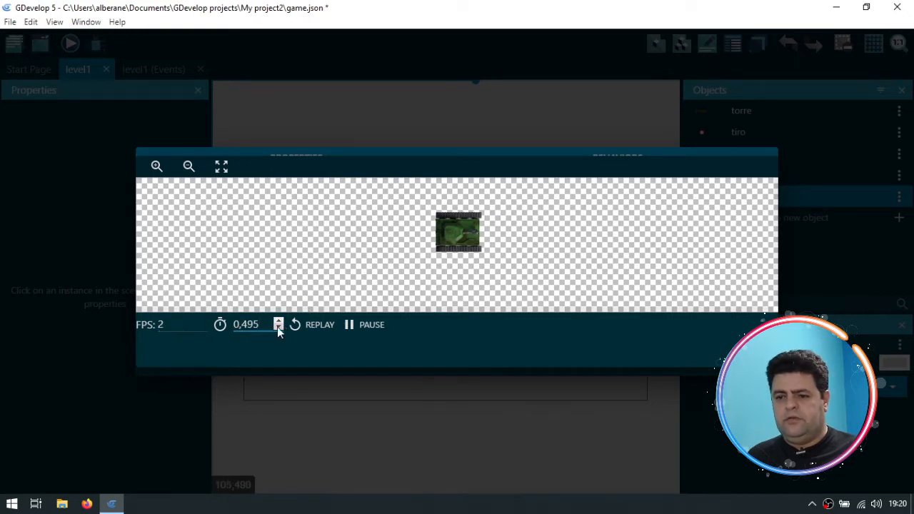
key(ctrl+a)
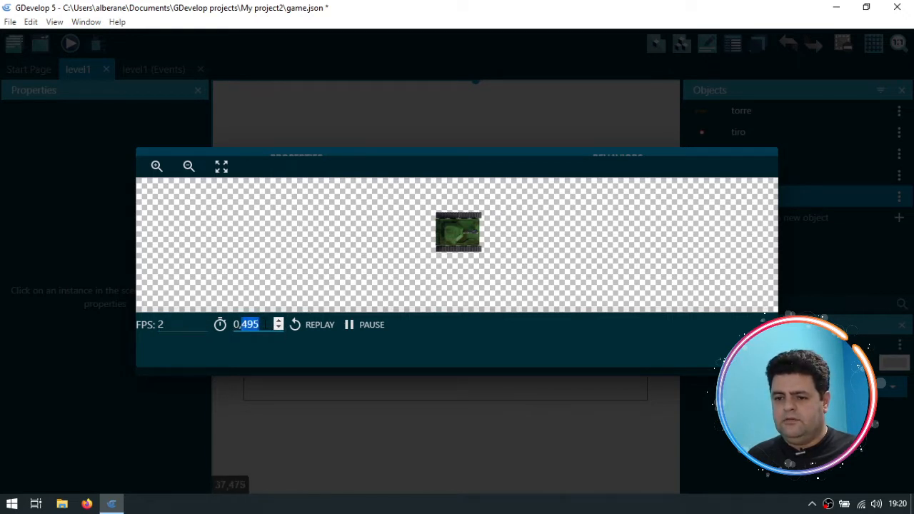
text(0,3)
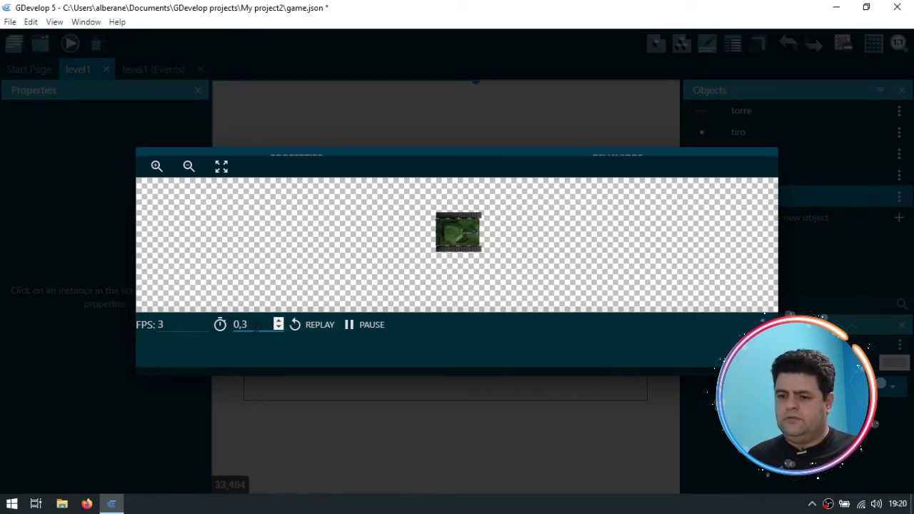
click(320, 324)
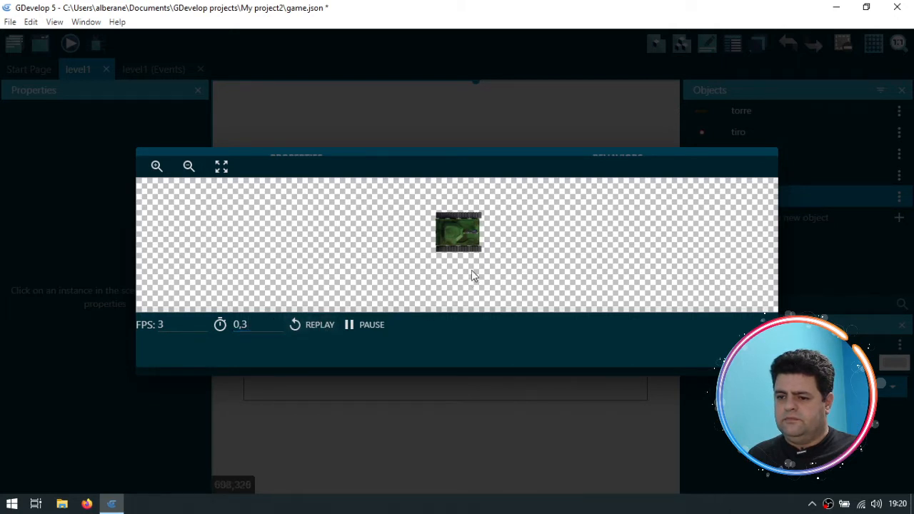
Step: Set the time between frames to 0,295 seconds in the tanque animation preview
click(250, 324)
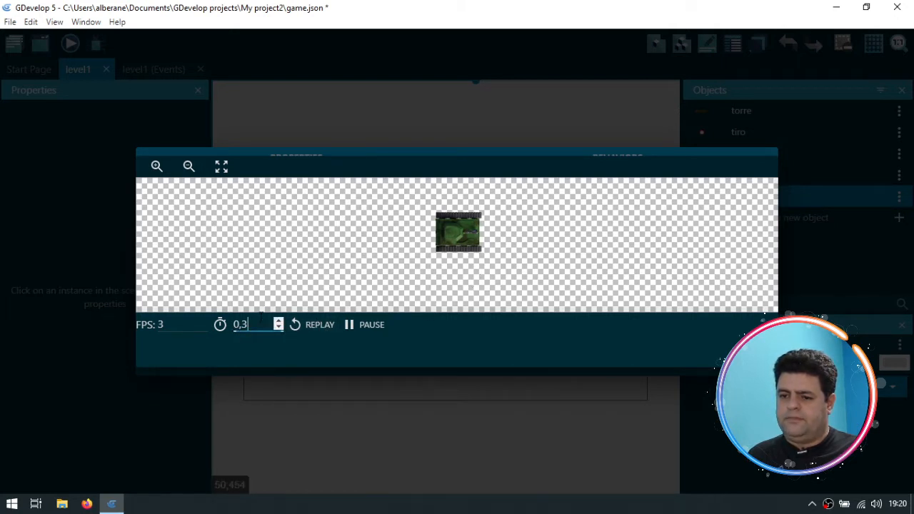
text(2)
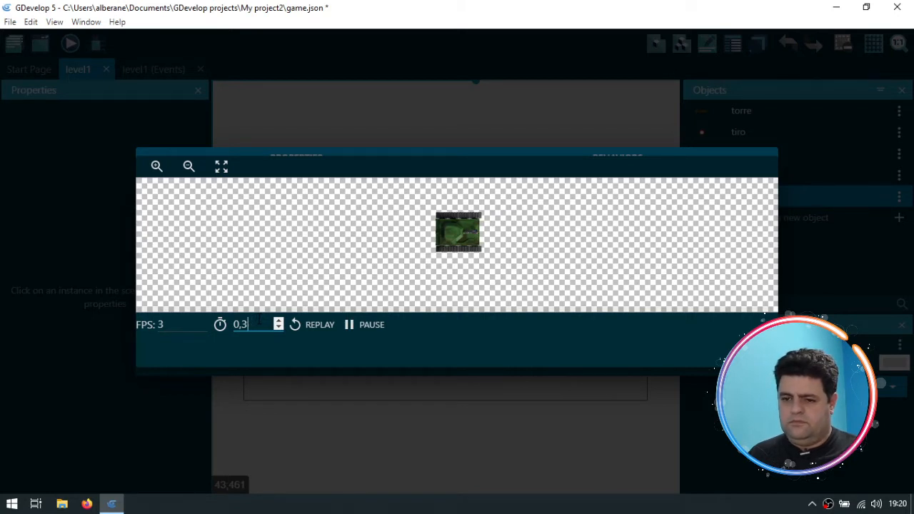
drag(241, 324, 251, 325)
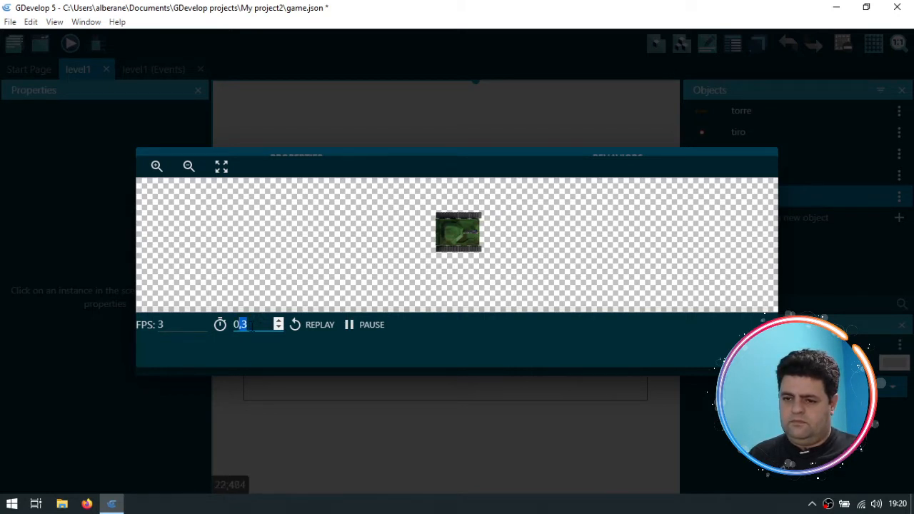
text(295)
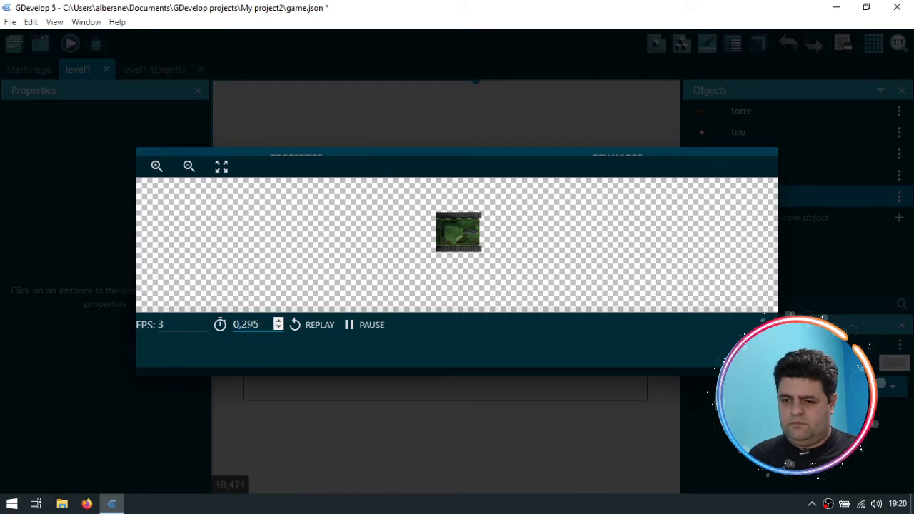
Step: Set the tanque animation's time between frames to 0,2 seconds and check the animation in the preview again
drag(249, 324, 267, 327)
key(BackSpace)
click(456, 345)
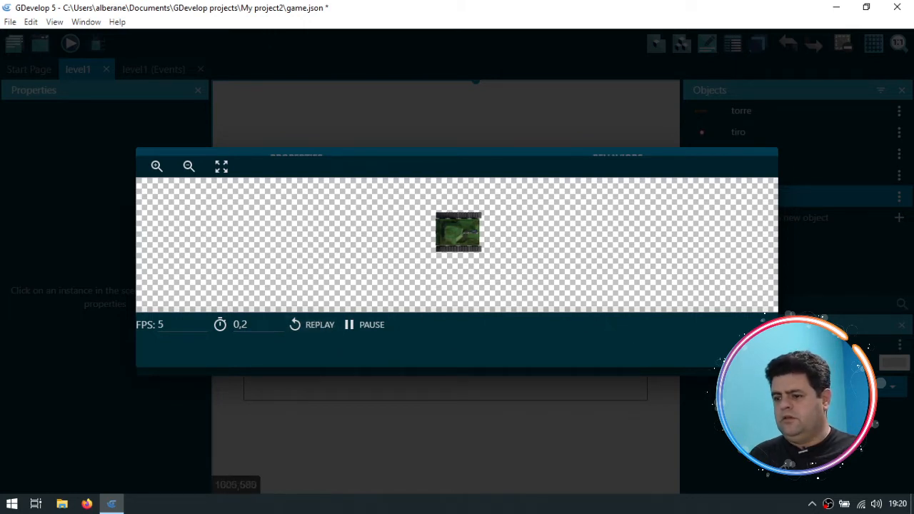
click(747, 353)
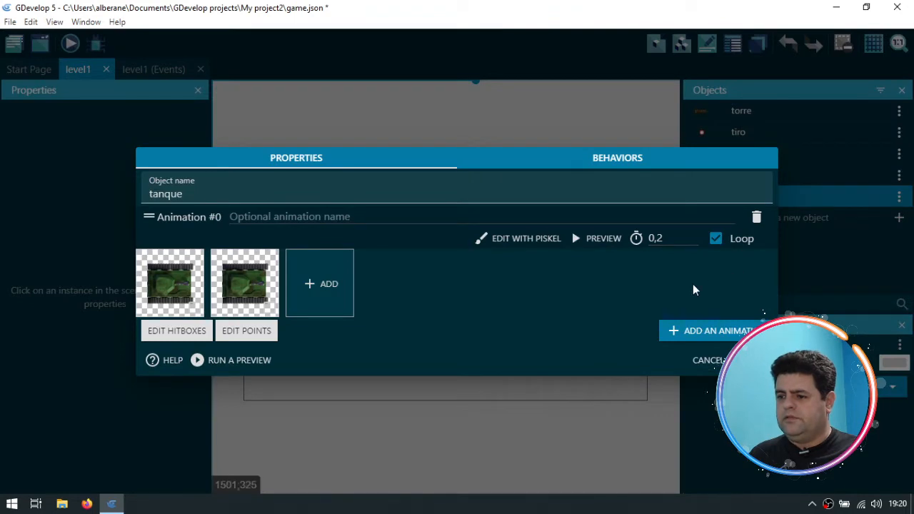
click(591, 240)
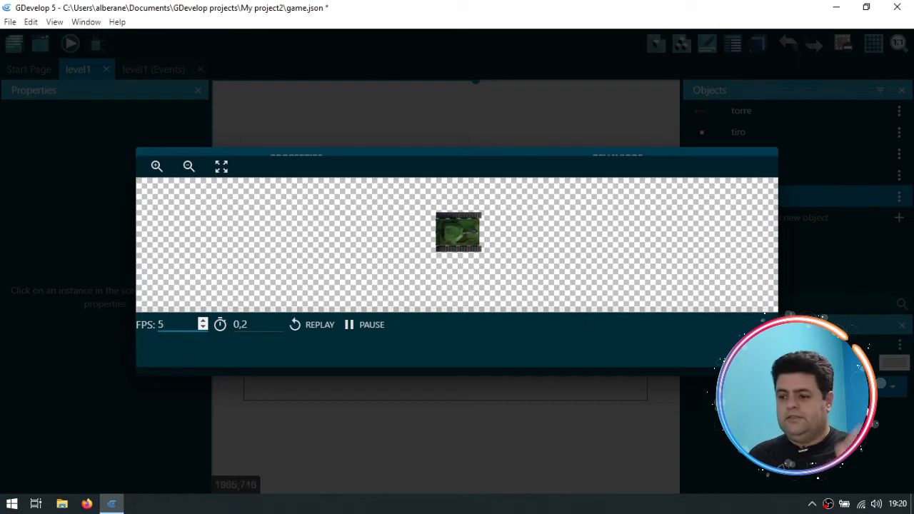
click(756, 359)
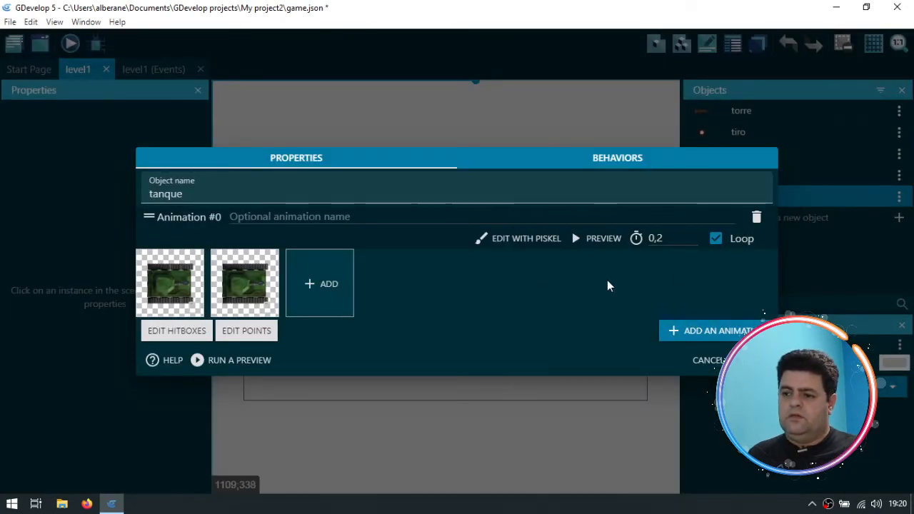
Step: Switch the tanque animation's looping off and back on, and apply the object's changes
click(717, 239)
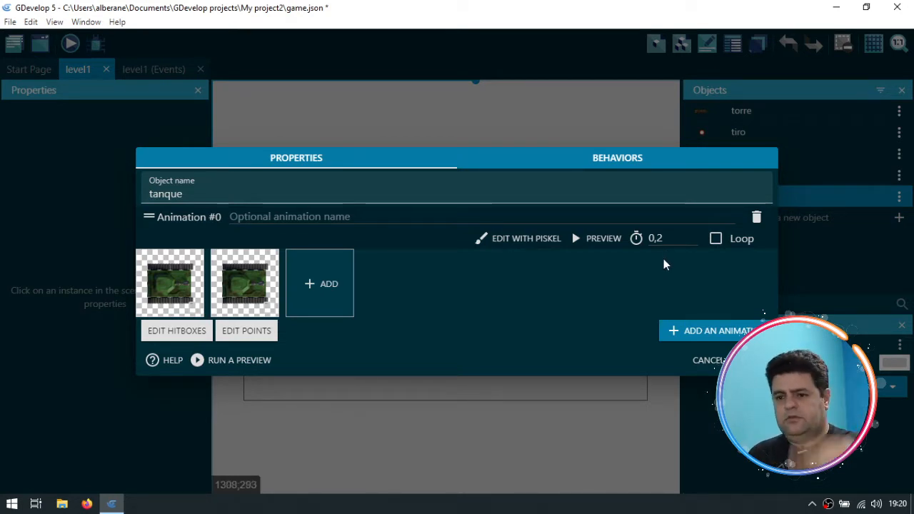
click(716, 240)
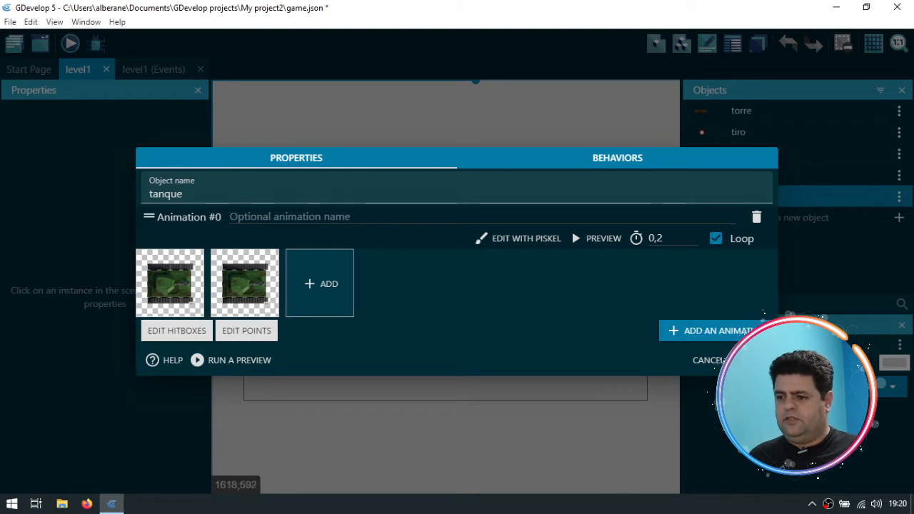
click(750, 360)
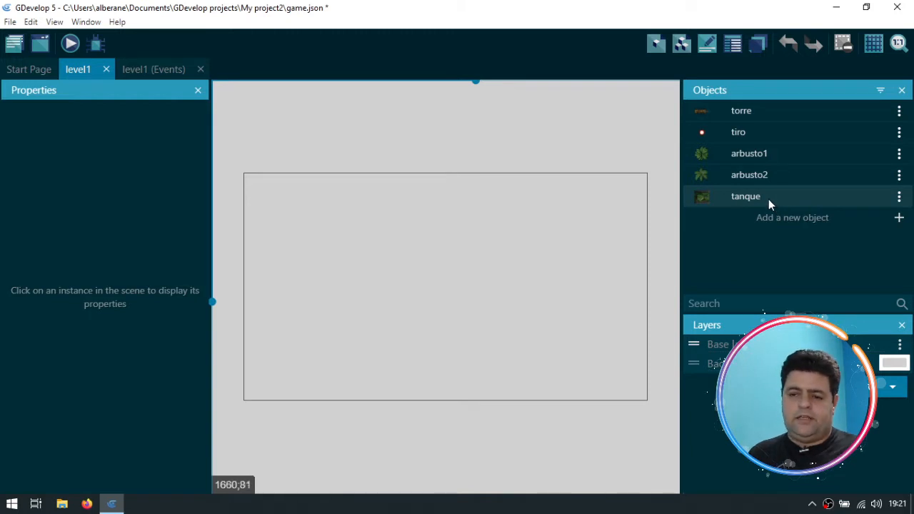
Step: Place a tanque instance near the middle of the scene, at about X 509, Y 200, and enlarge it to about 305 by 276
drag(759, 196, 426, 250)
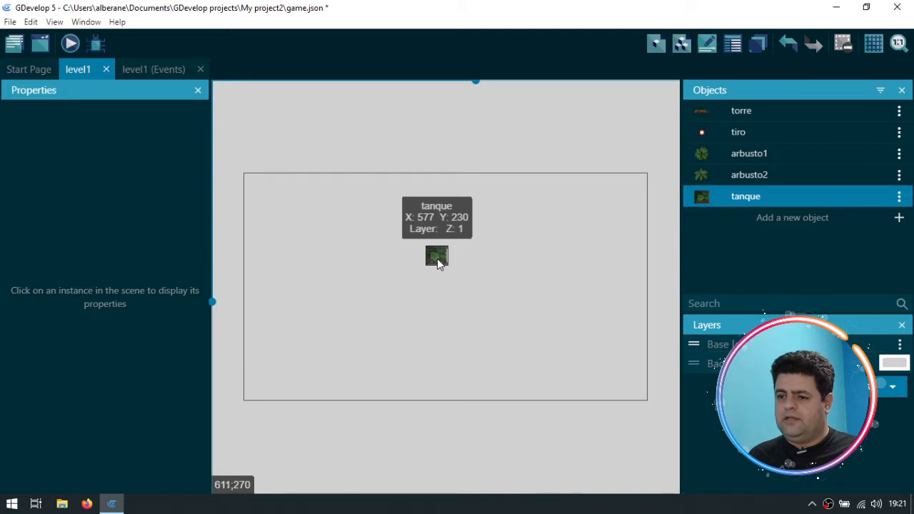
click(437, 257)
drag(453, 267, 530, 339)
click(560, 292)
drag(477, 280, 456, 270)
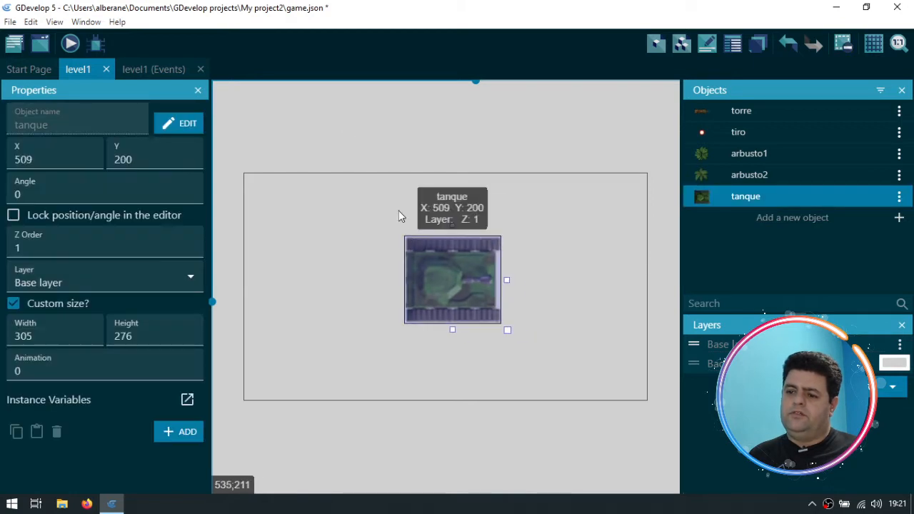
Step: Run a preview of the scene with the enlarged tank, close it, and delete the tanque instance
click(69, 45)
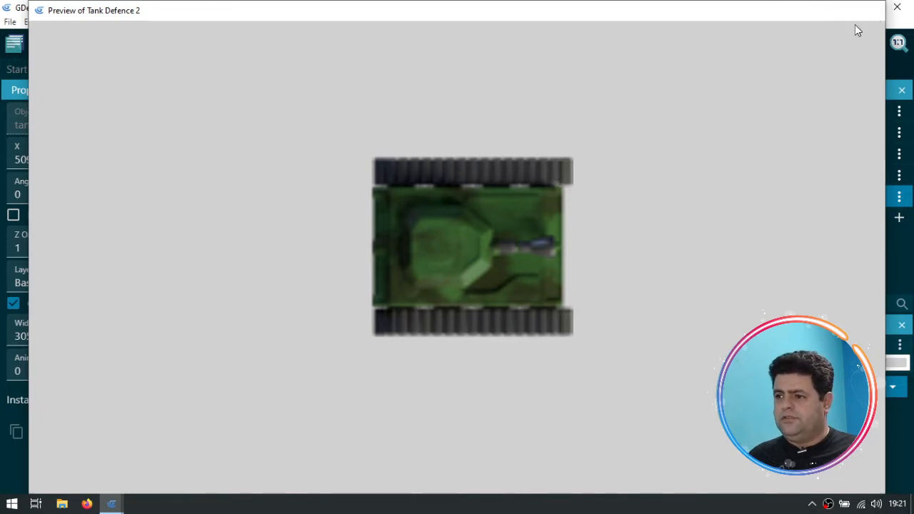
click(870, 10)
click(548, 255)
click(445, 269)
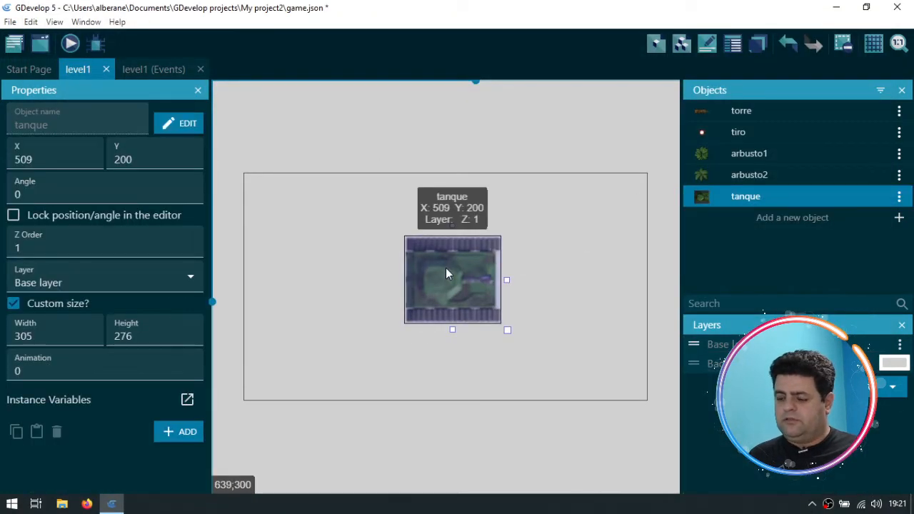
key(Delete)
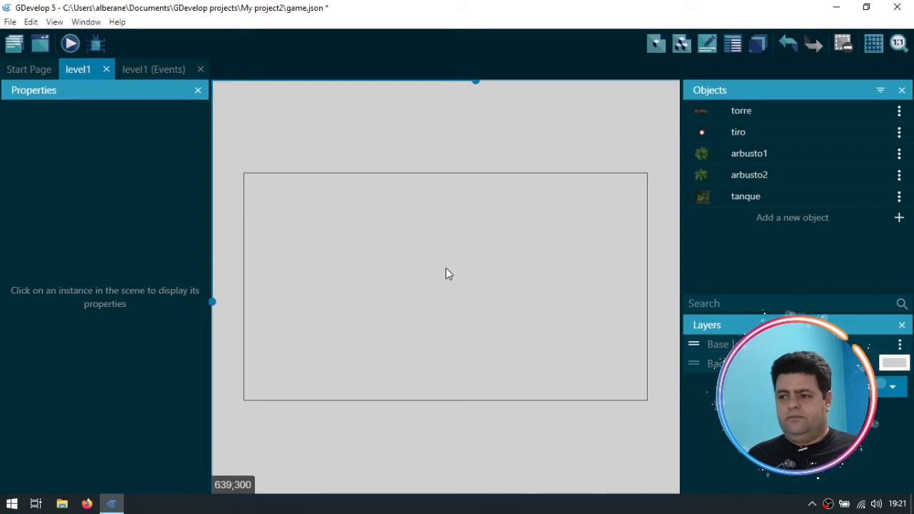
Step: Add a new Sprite object from scratch and name it explosao
scroll(445, 270, down, 2)
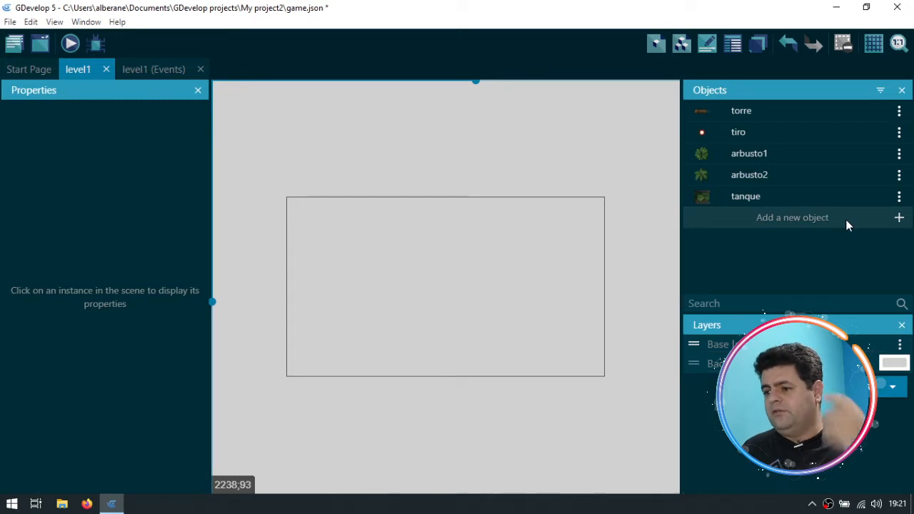
click(900, 219)
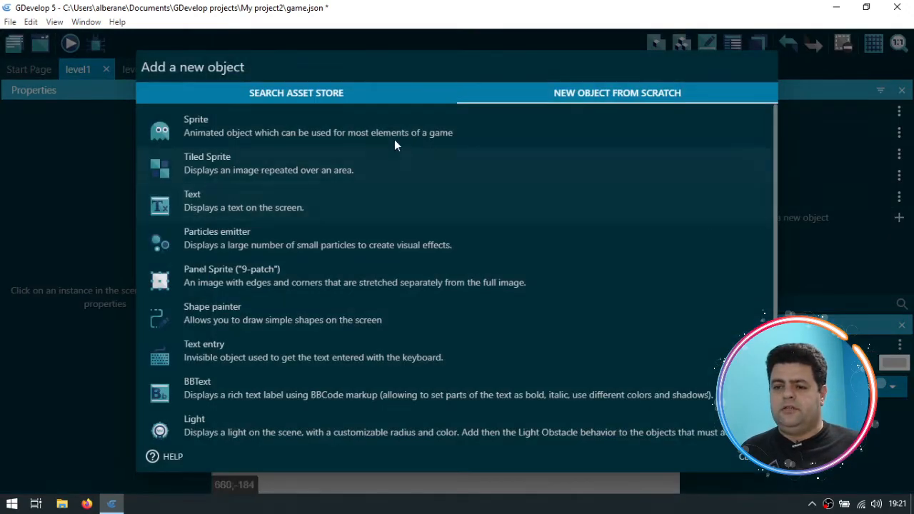
click(240, 128)
click(229, 234)
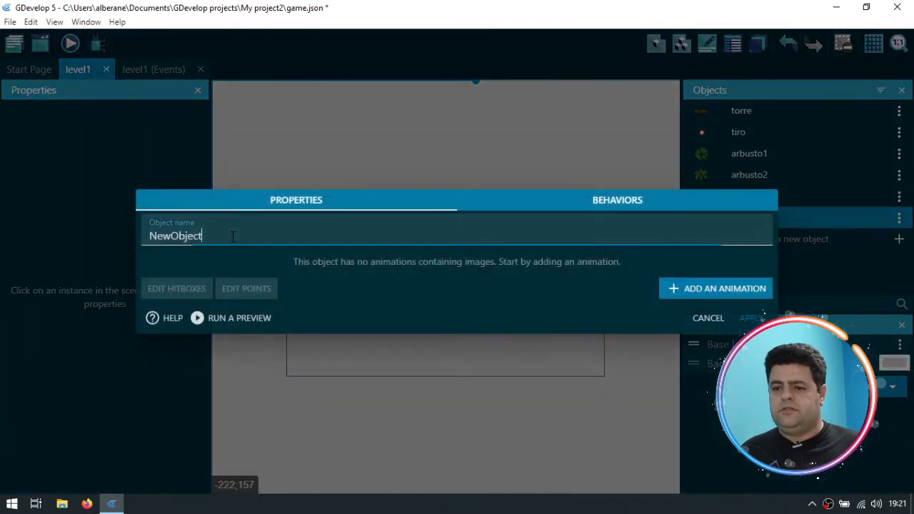
double_click(229, 235)
text(explosao)
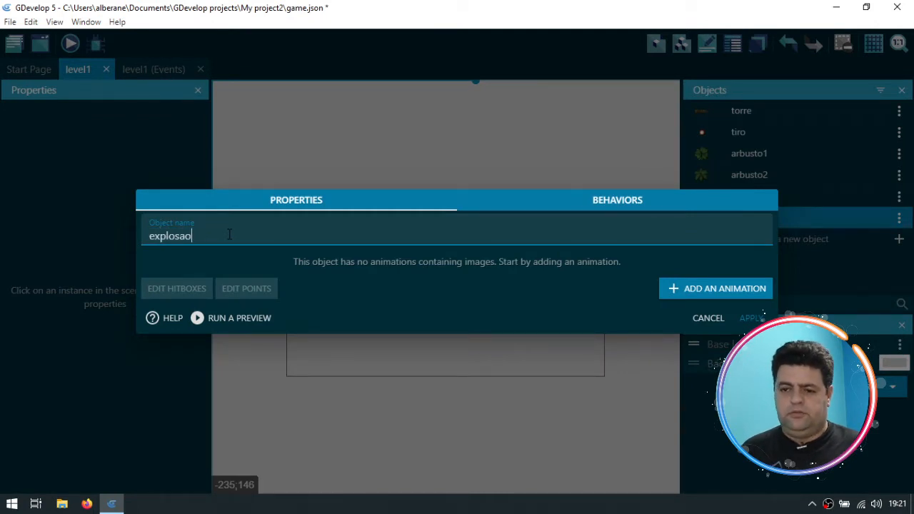
Step: Add an animation to explosao with the frames explosao_01.png through explosao_27.png, copying the files into the project folder
click(718, 291)
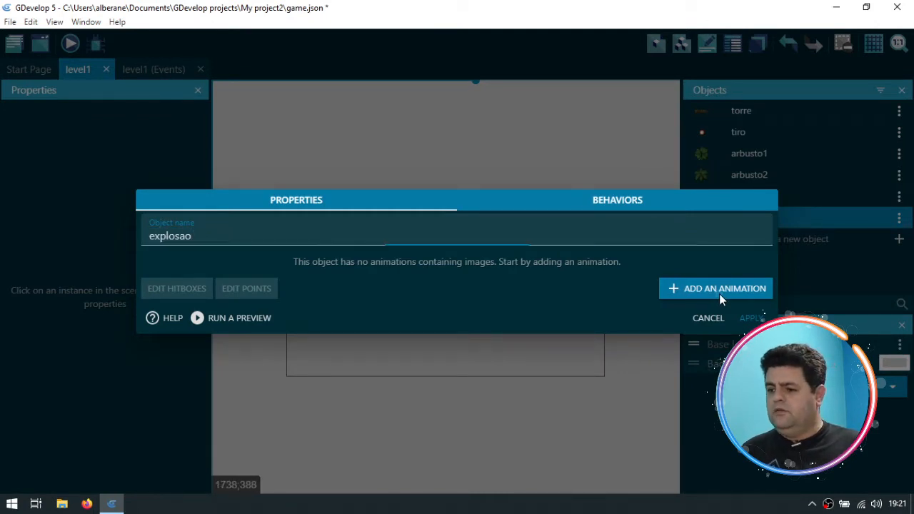
click(171, 294)
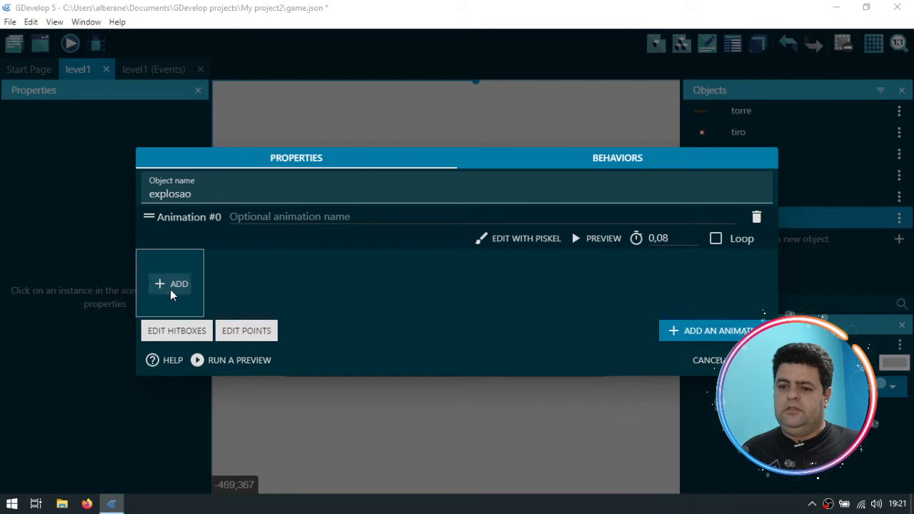
click(169, 145)
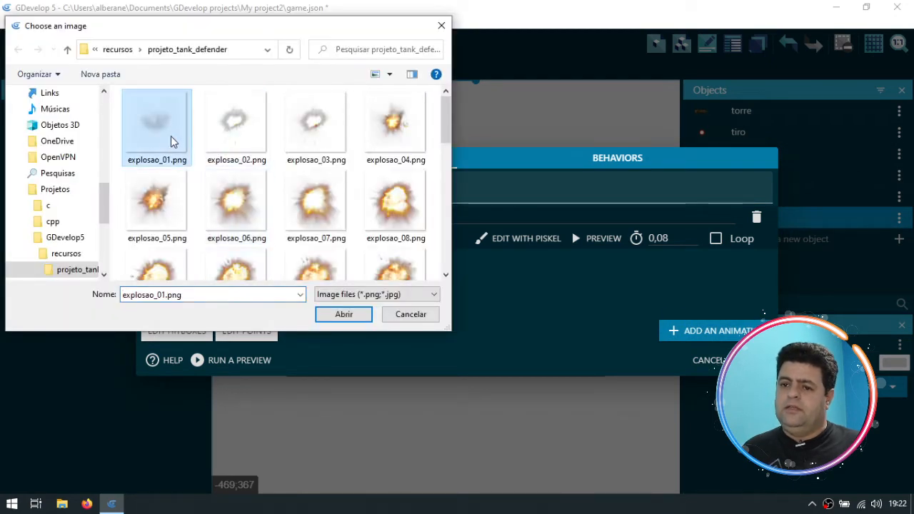
scroll(201, 179, down, 1)
scroll(201, 180, down, 5)
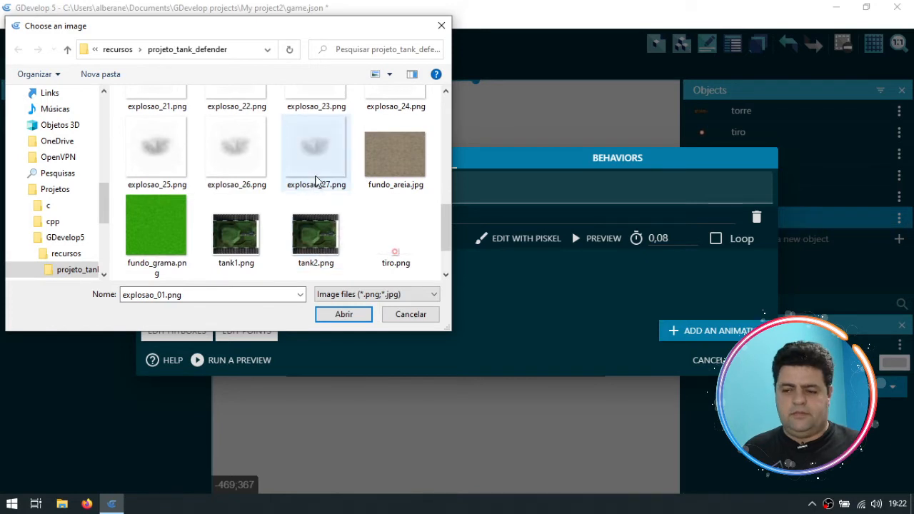
shift+click(318, 171)
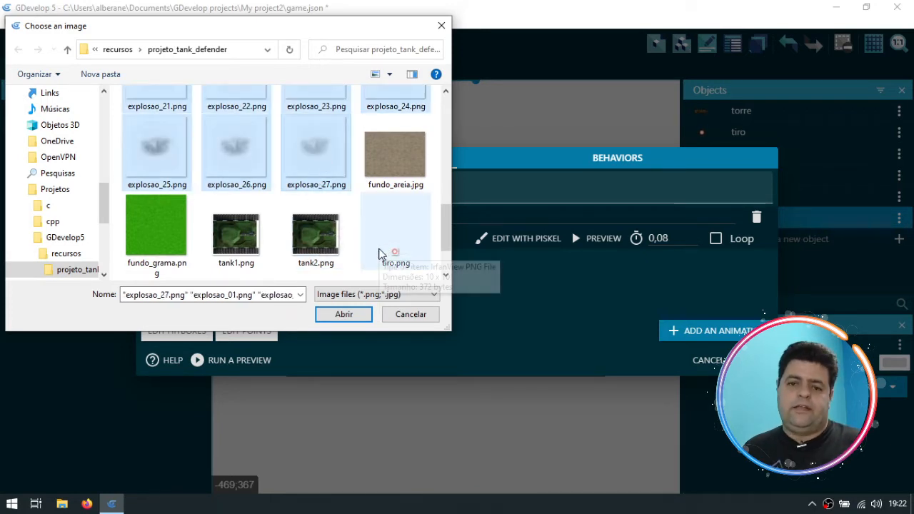
click(350, 311)
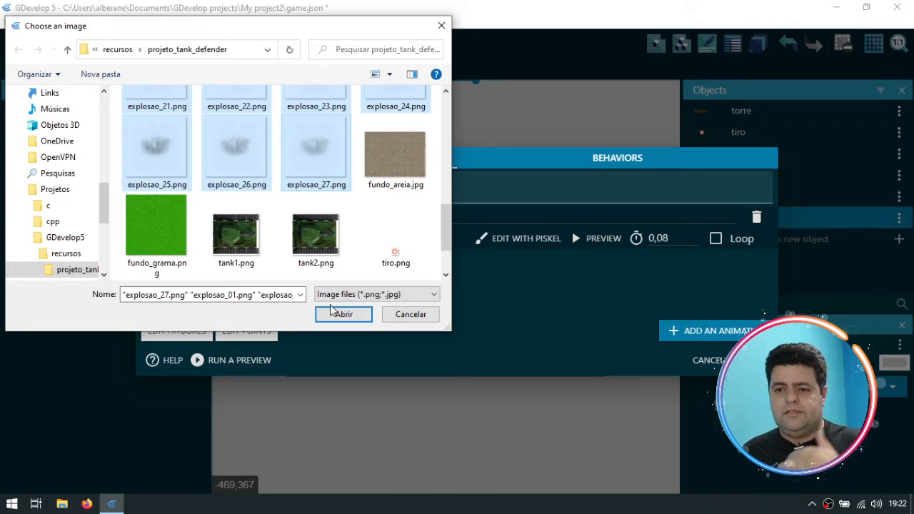
click(333, 316)
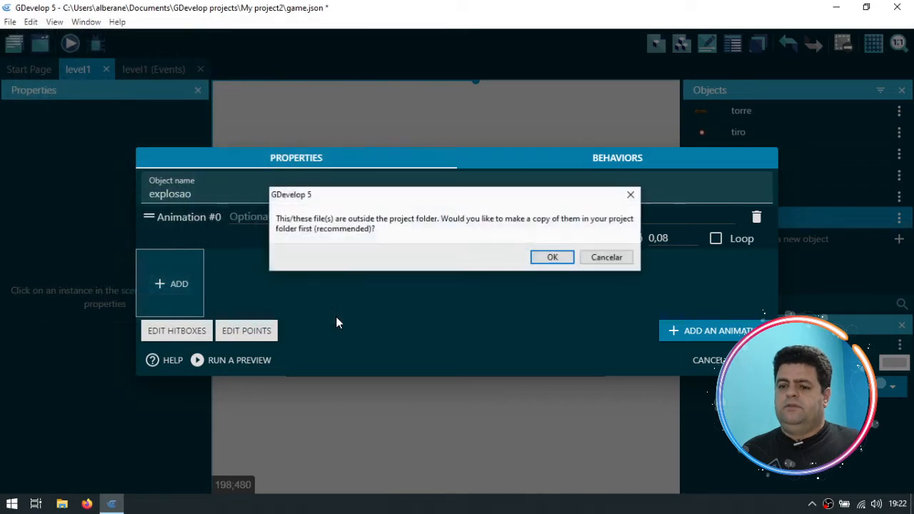
click(548, 258)
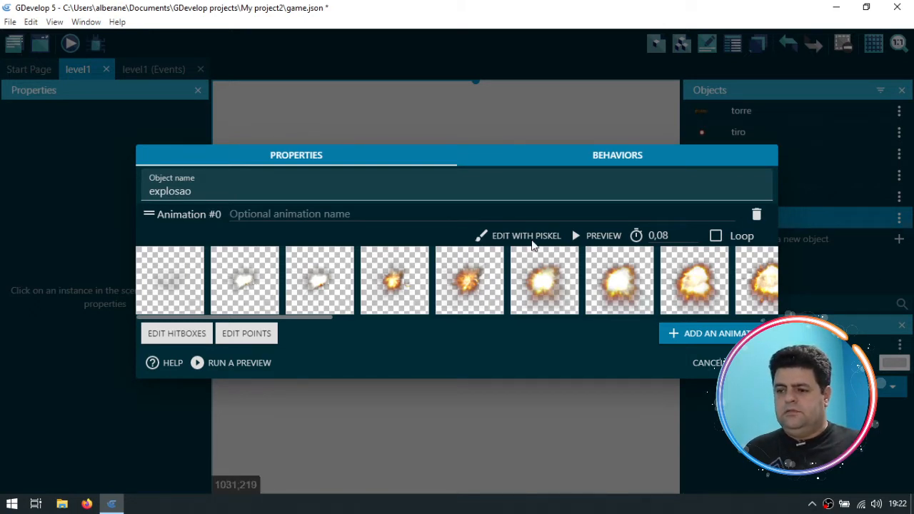
Step: Preview the explosao animation and replay it to judge its speed
click(602, 237)
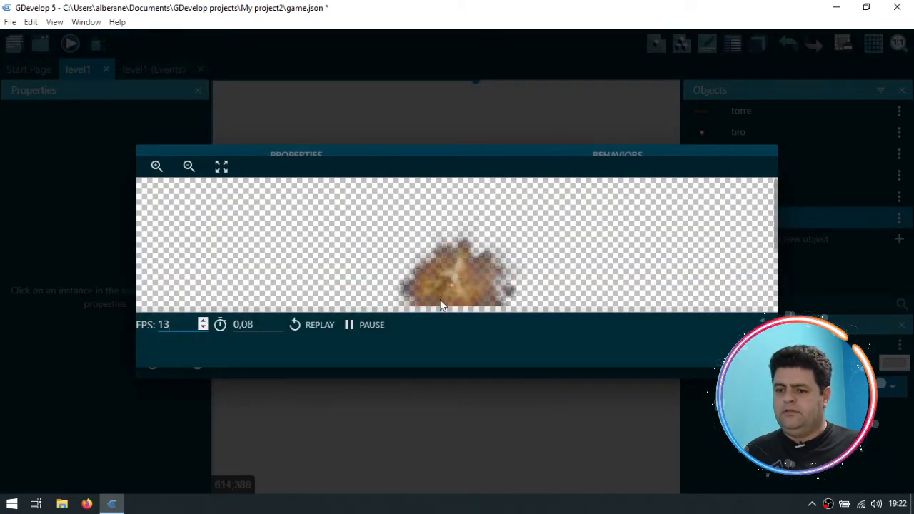
click(314, 324)
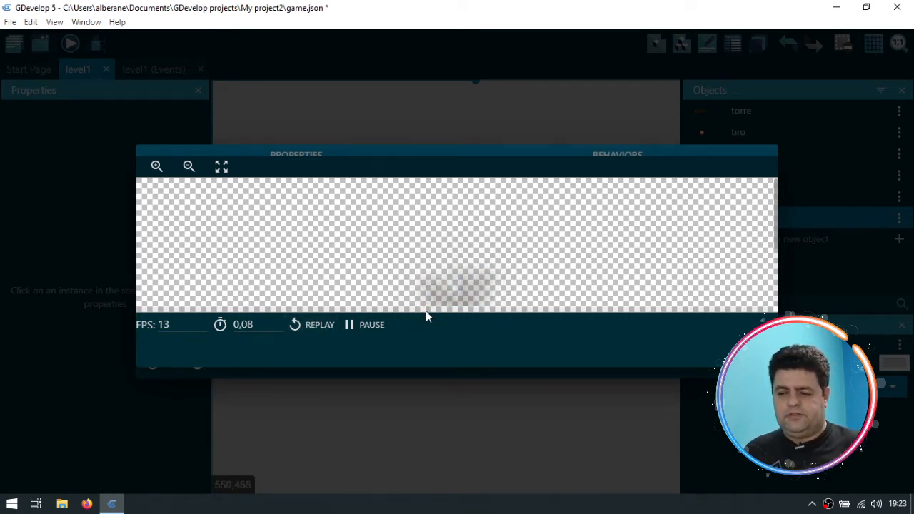
click(320, 324)
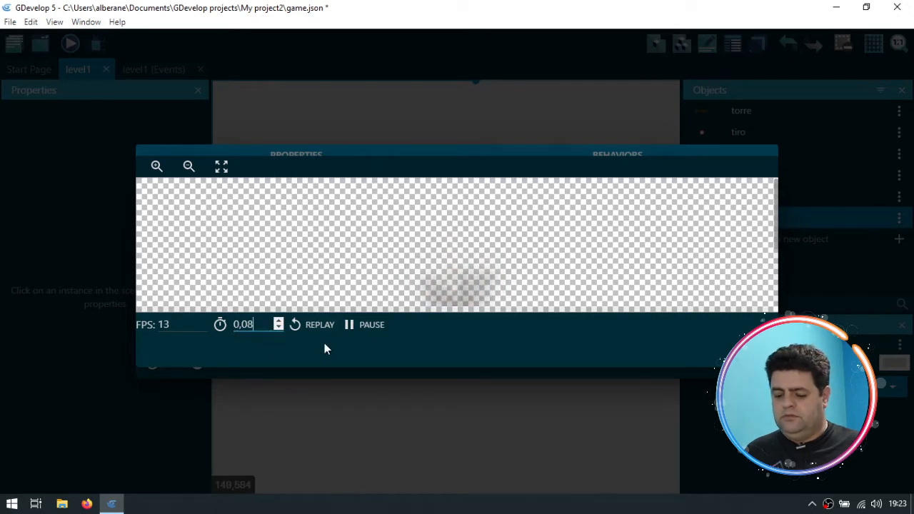
Step: Try times between frames of 0,075, 0,05 and 0,035 seconds in the explosao animation preview
text(5)
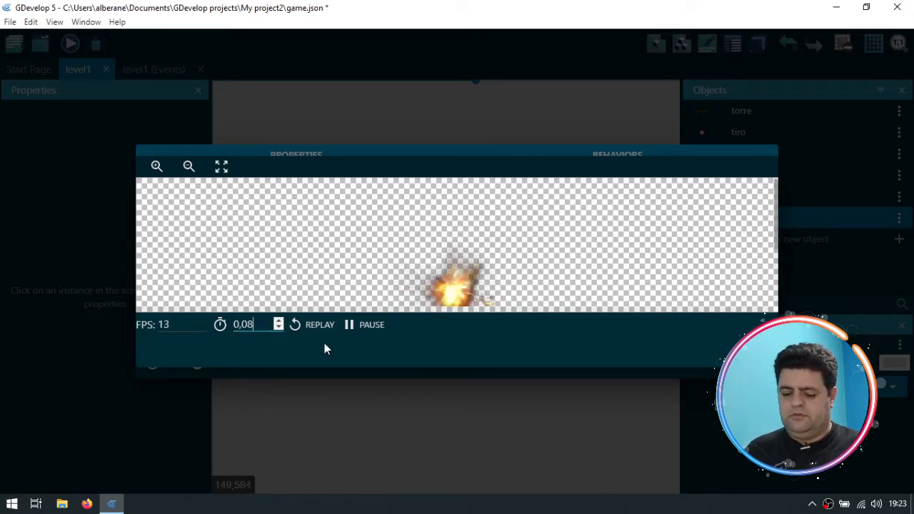
key(BackSpace)
key(BackSpace)
text(75)
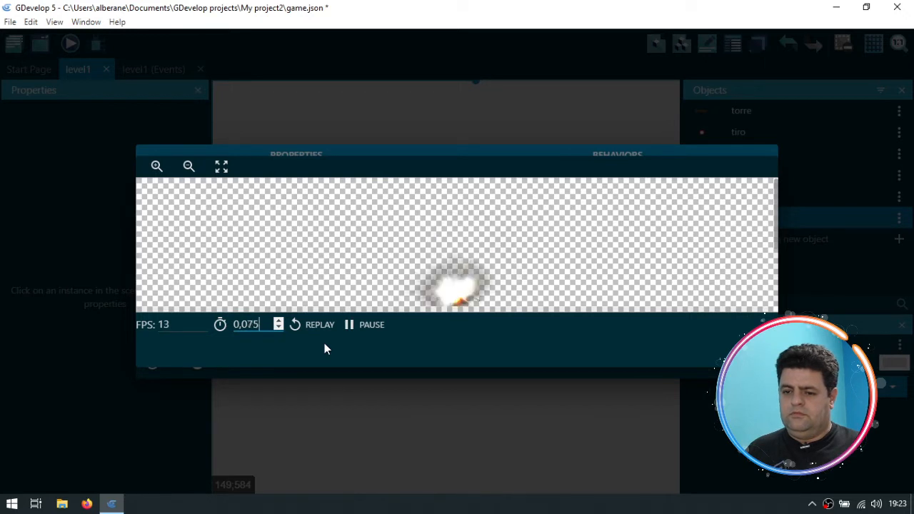
key(BackSpace)
key(BackSpace)
text(6)
key(BackSpace)
text(55)
key(BackSpace)
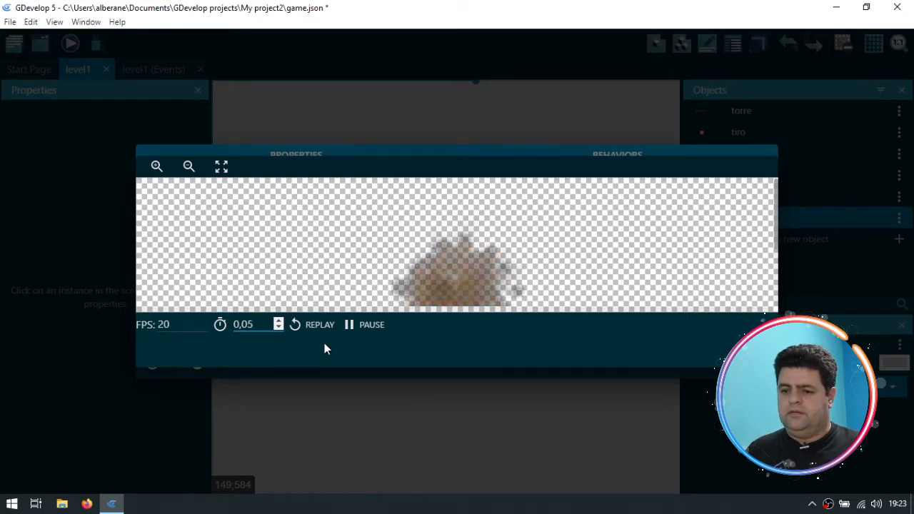
key(BackSpace)
text(4)
key(BackSpace)
text(35)
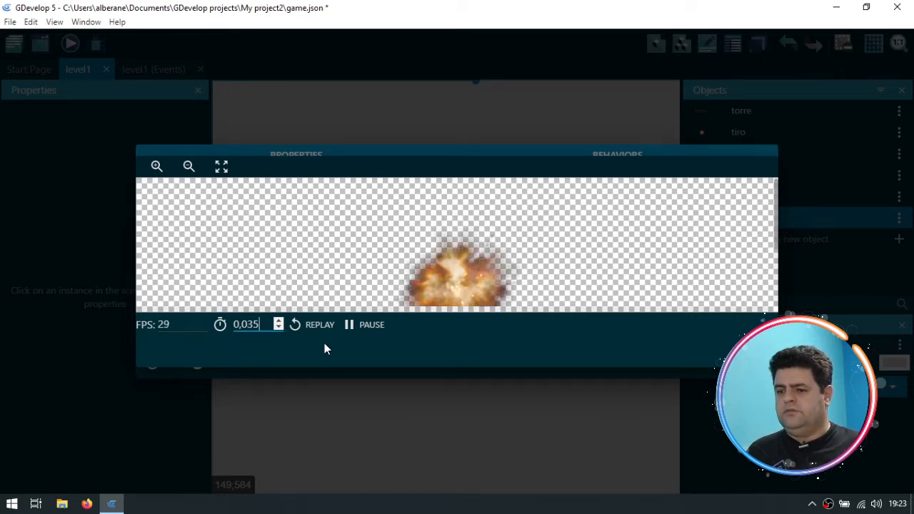
Step: Set the explosao animation's time between frames to 0,02 seconds and replay the animation several times
key(BackSpace)
key(BackSpace)
text(2)
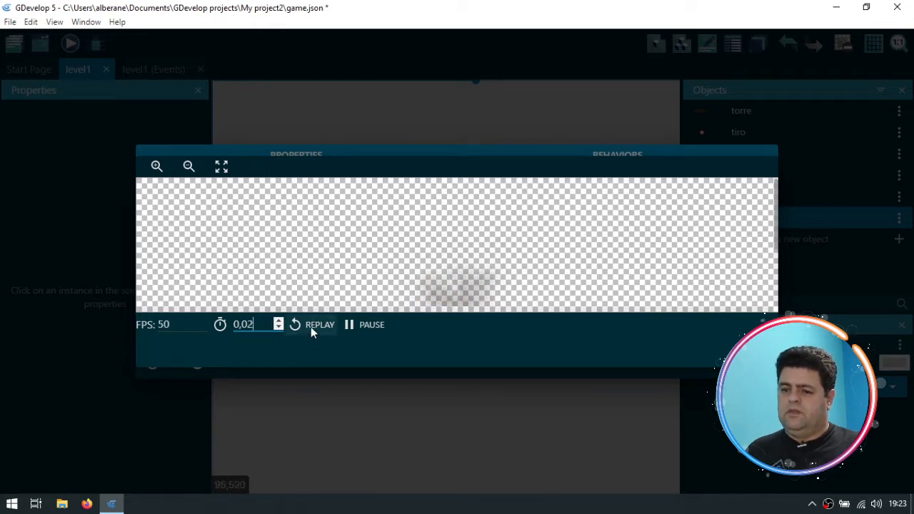
click(311, 327)
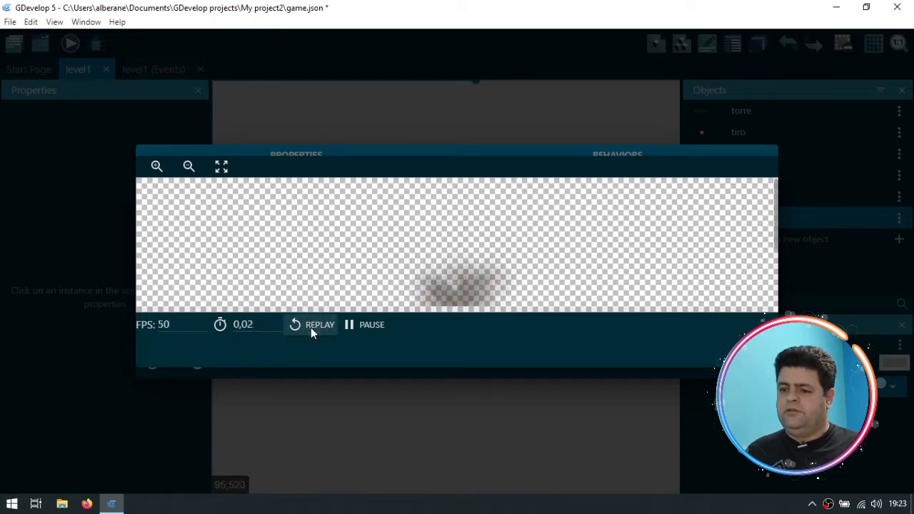
click(303, 327)
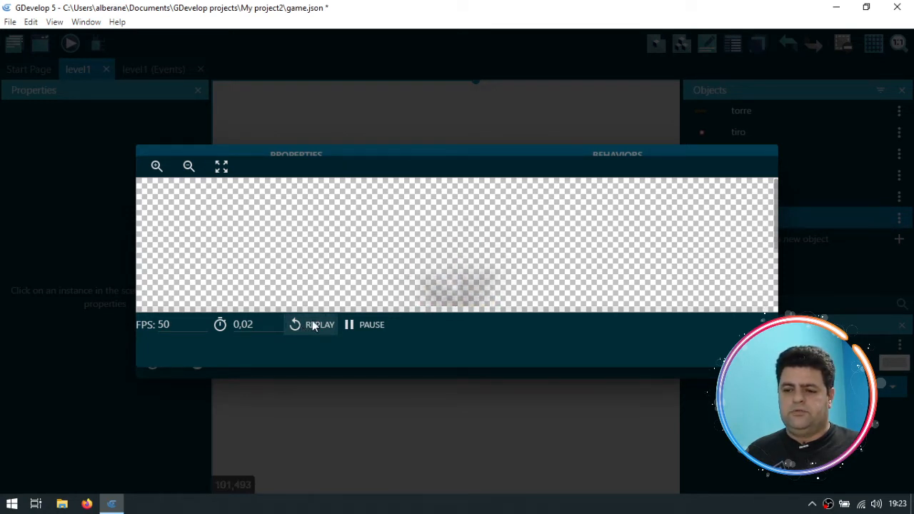
click(312, 323)
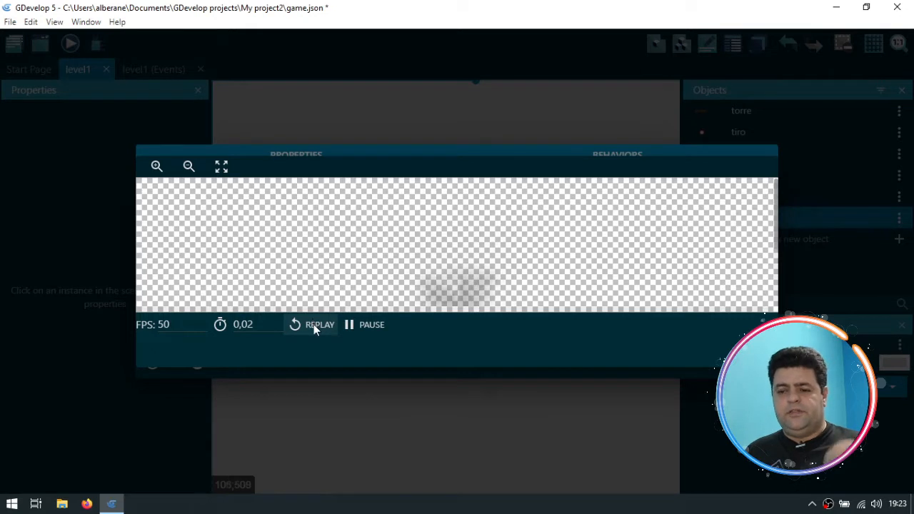
Step: Try a time between frames of 0,03 seconds in the explosao animation preview and replay it
click(310, 325)
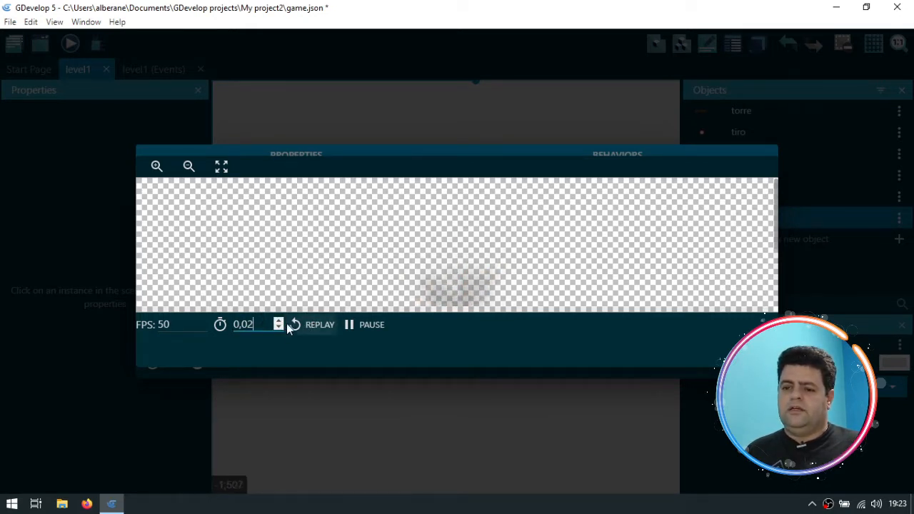
text(5)
key(BackSpace)
key(BackSpace)
text(3)
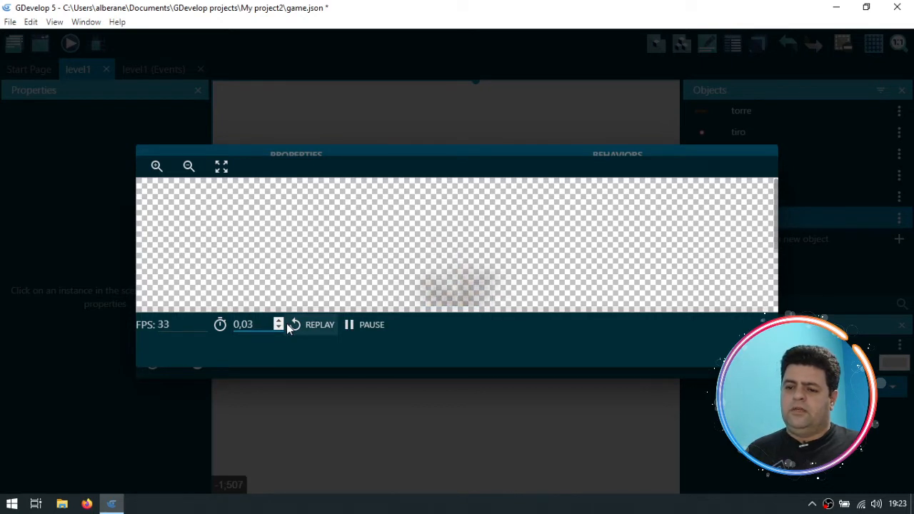
click(305, 326)
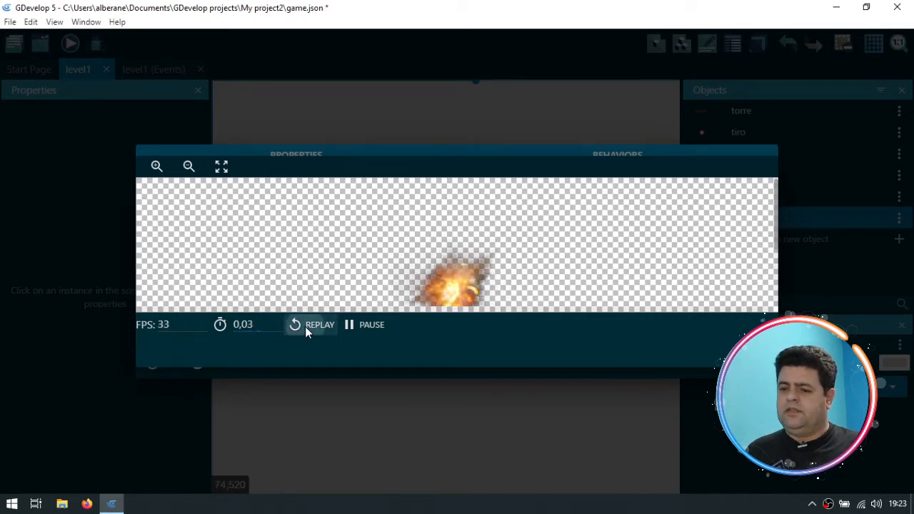
Step: Set the explosao animation's frame rate to 30 FPS, replay it and close the animation preview
click(200, 325)
click(205, 329)
click(206, 328)
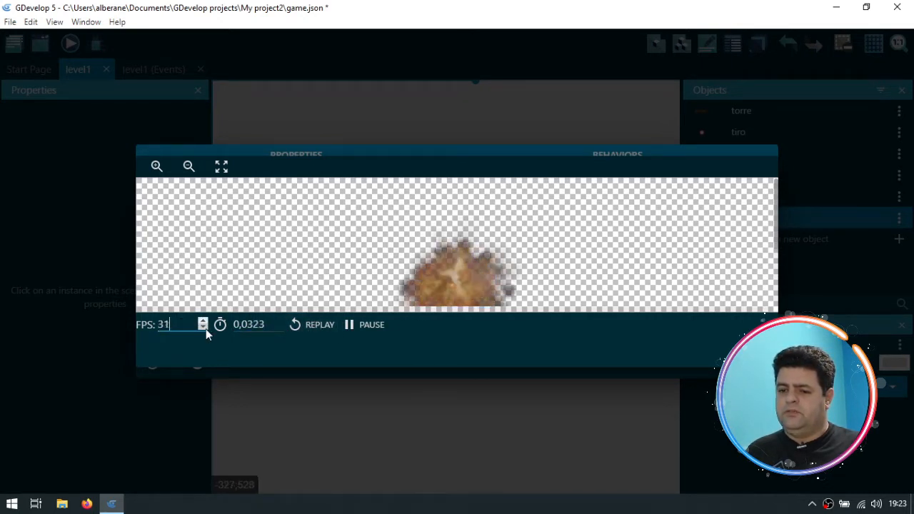
click(206, 328)
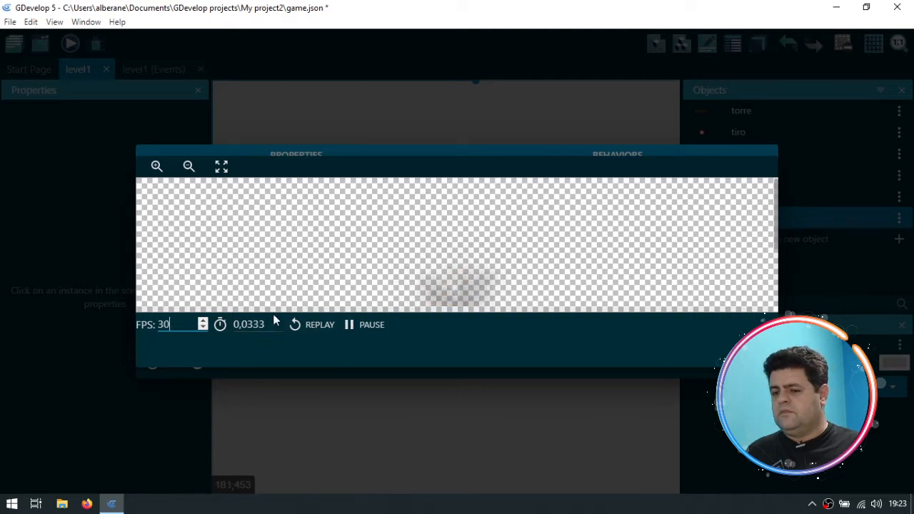
click(296, 325)
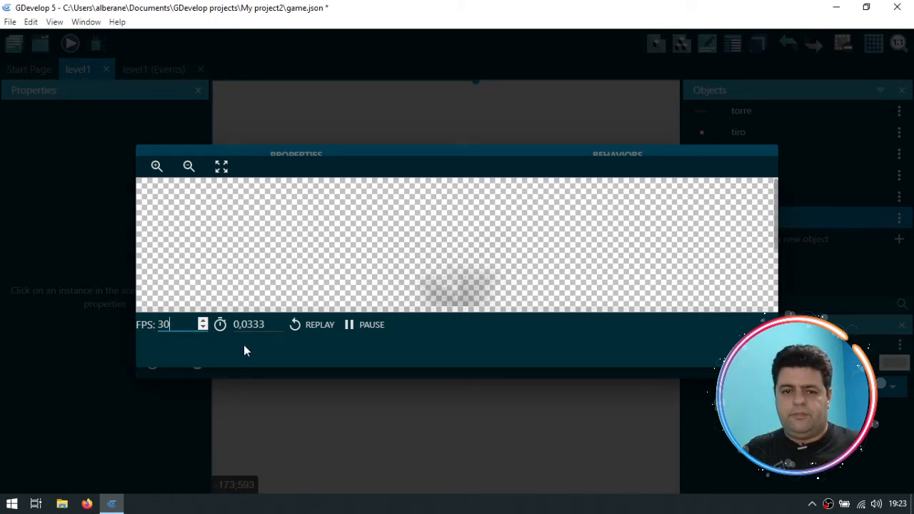
click(252, 324)
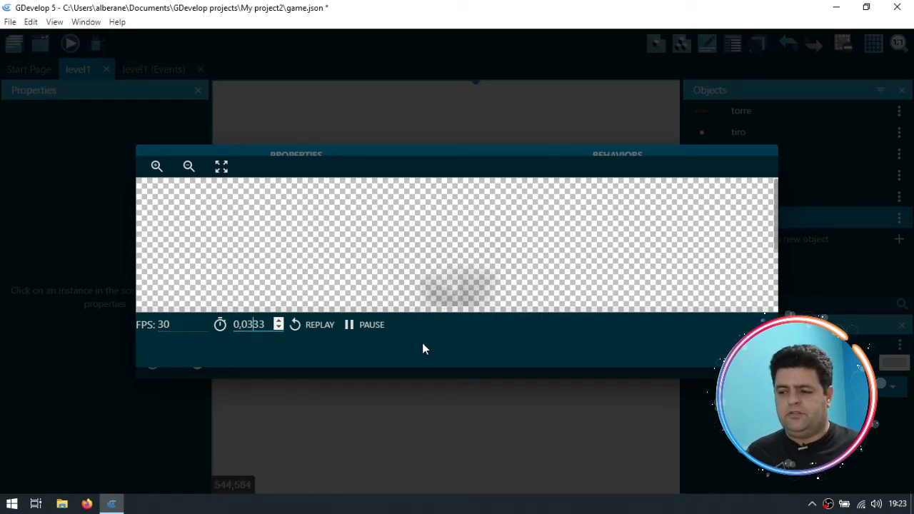
click(760, 352)
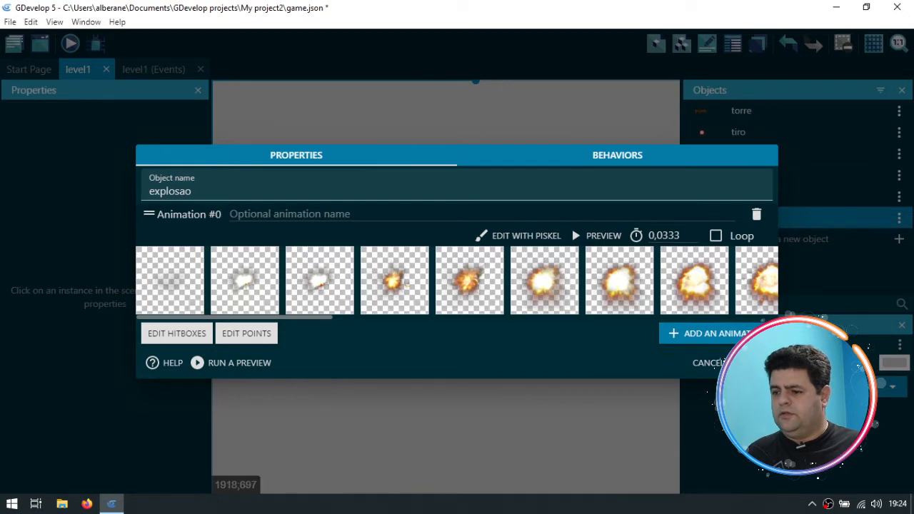
Step: Preview the explosao animation with Loop enabled, switch Loop off again and apply the object's changes
click(716, 237)
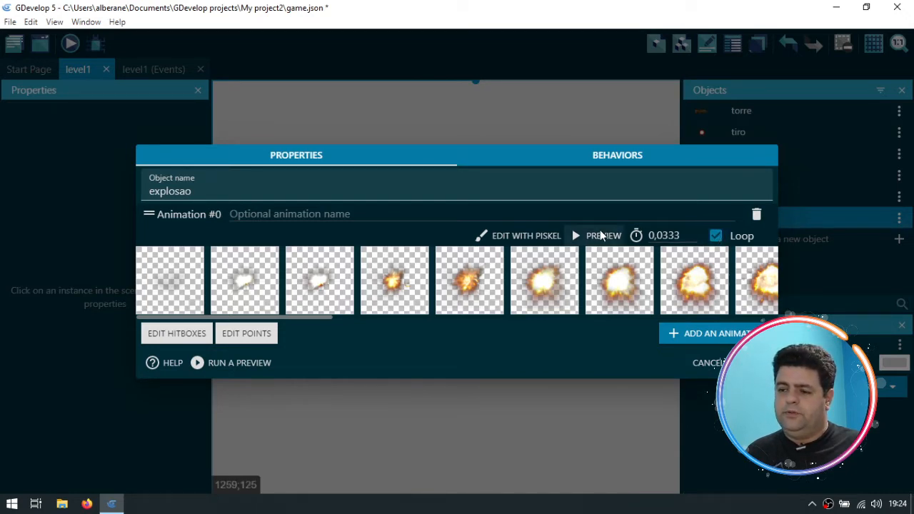
click(598, 238)
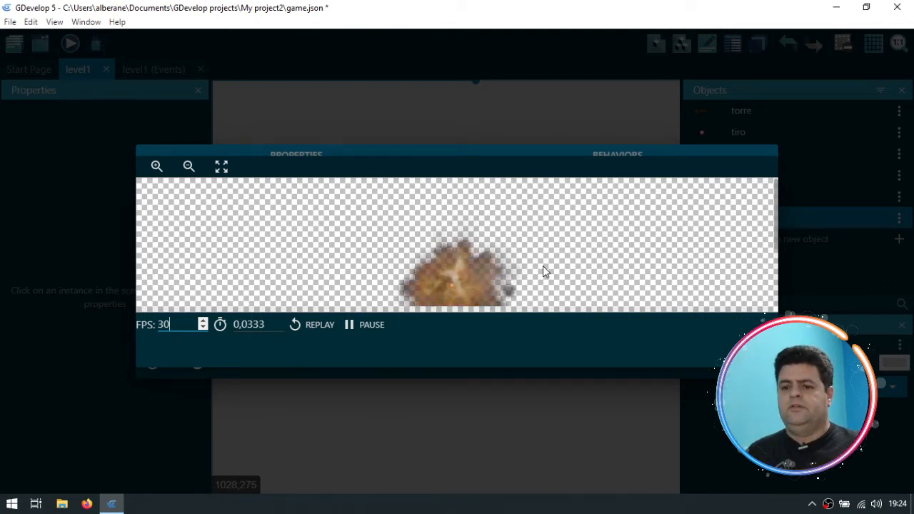
click(749, 352)
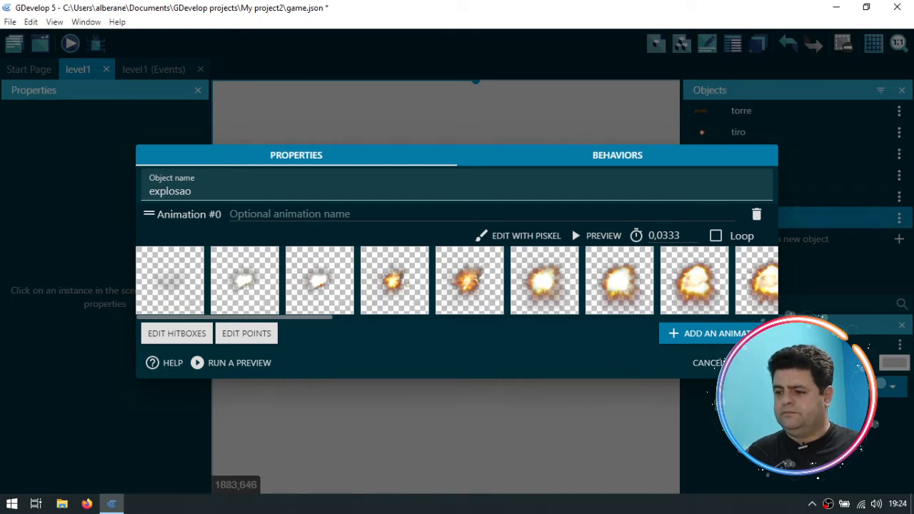
click(752, 359)
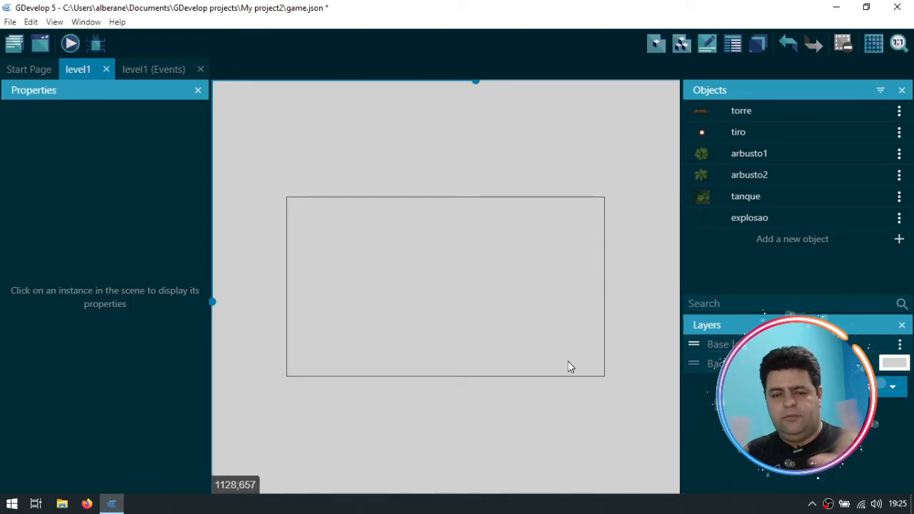
Step: Add a new Tiled Sprite object from scratch and name it fundo_grama
click(821, 240)
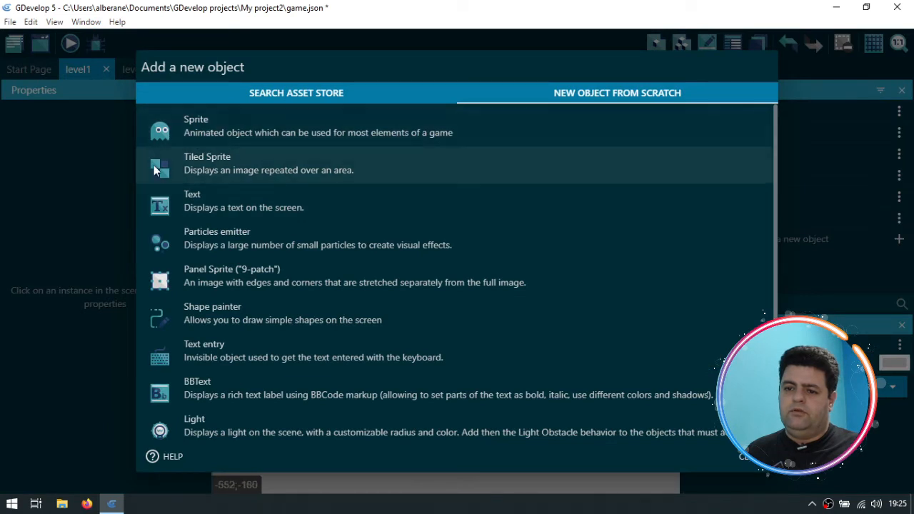
click(221, 167)
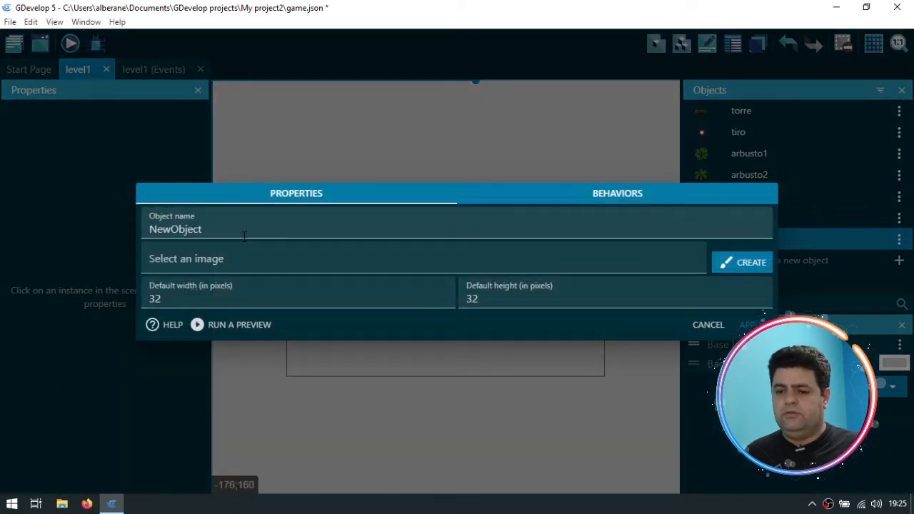
click(241, 236)
text(fundo_grama)
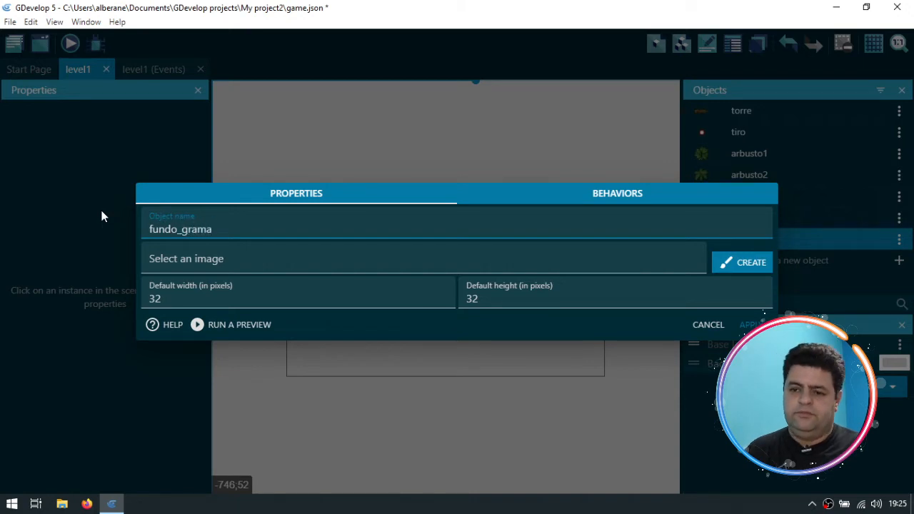
Step: Assign fundo_grama.png from the projeto_tank_defender folder as the tiled sprite's image, copying the file into the project folder
click(196, 260)
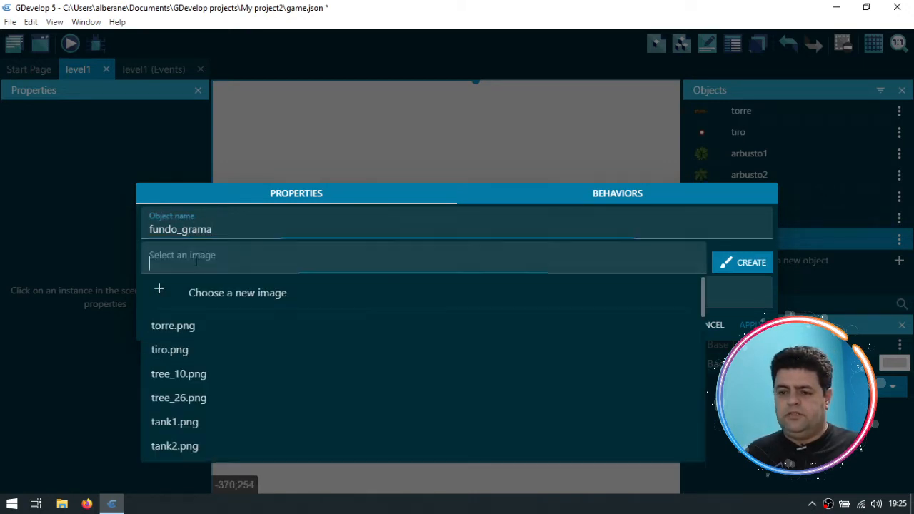
click(254, 293)
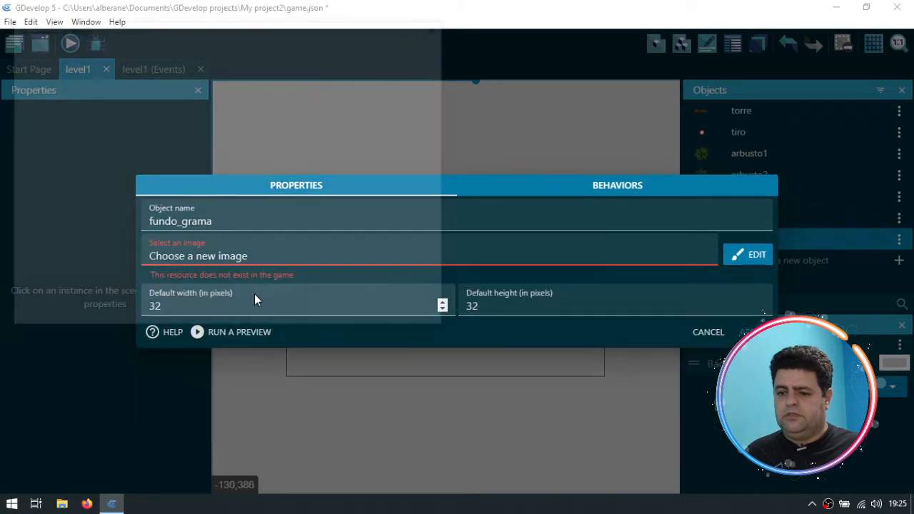
scroll(392, 198, down, 8)
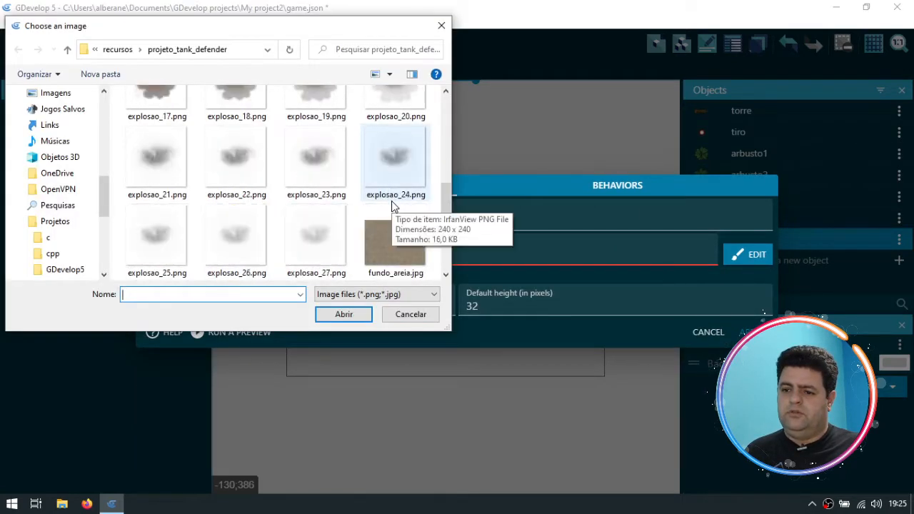
click(180, 163)
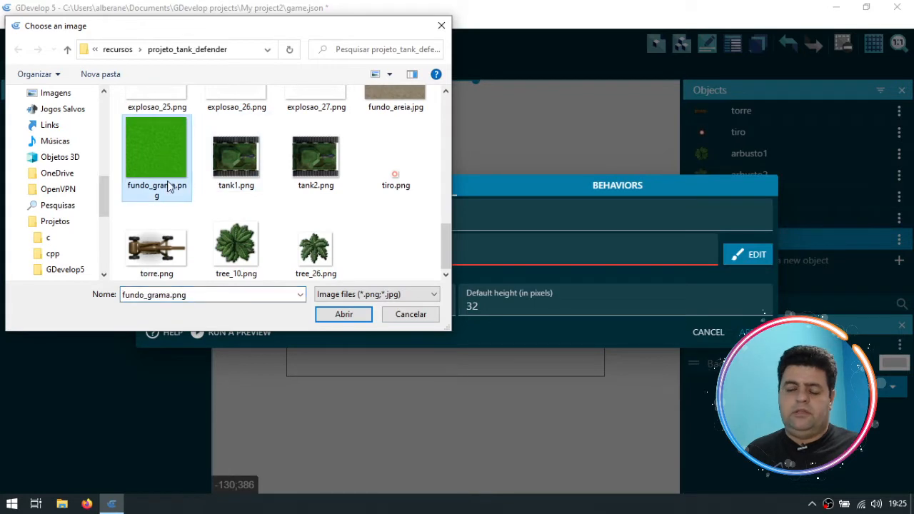
click(343, 314)
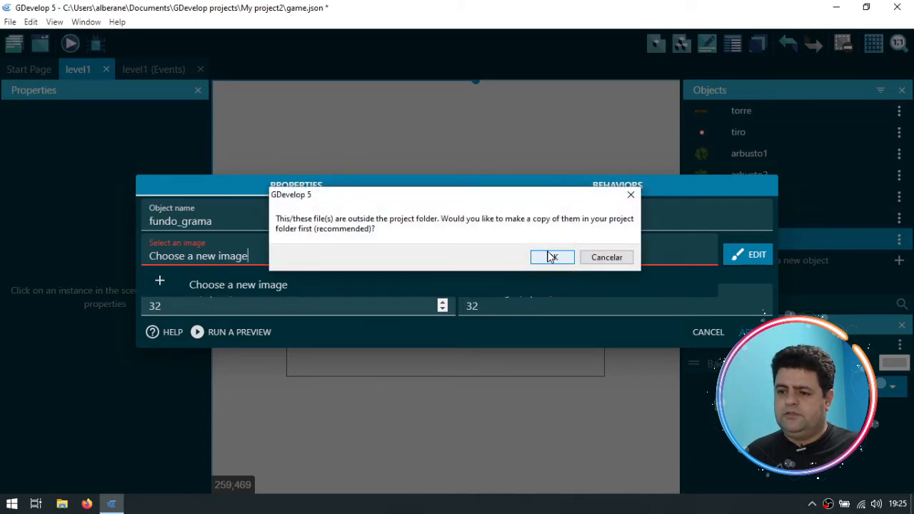
click(560, 256)
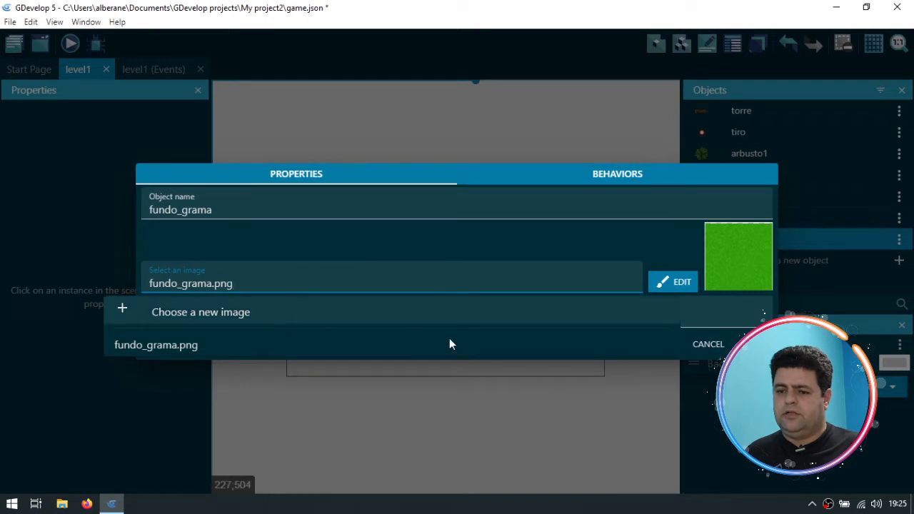
click(573, 244)
Step: Set fundo_grama's default width and height to 512 pixels each and apply the object's settings
double_click(196, 317)
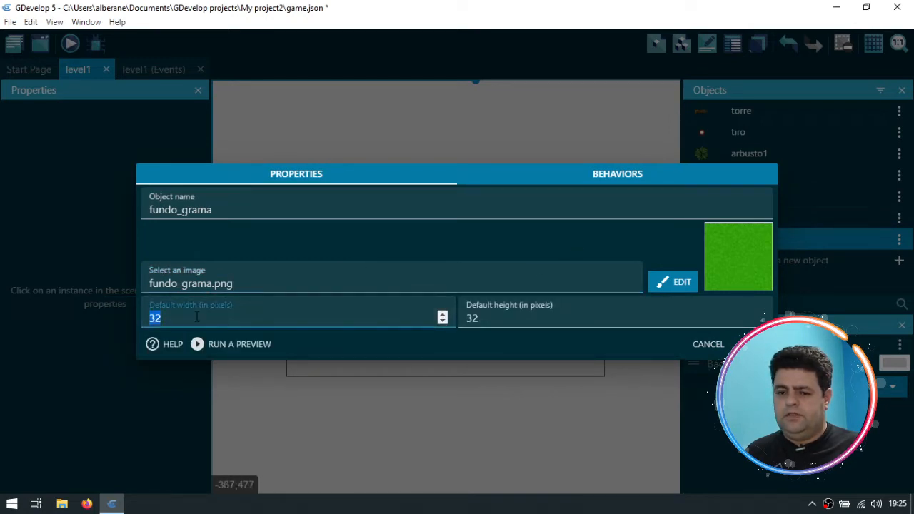
text(512)
key(Tab)
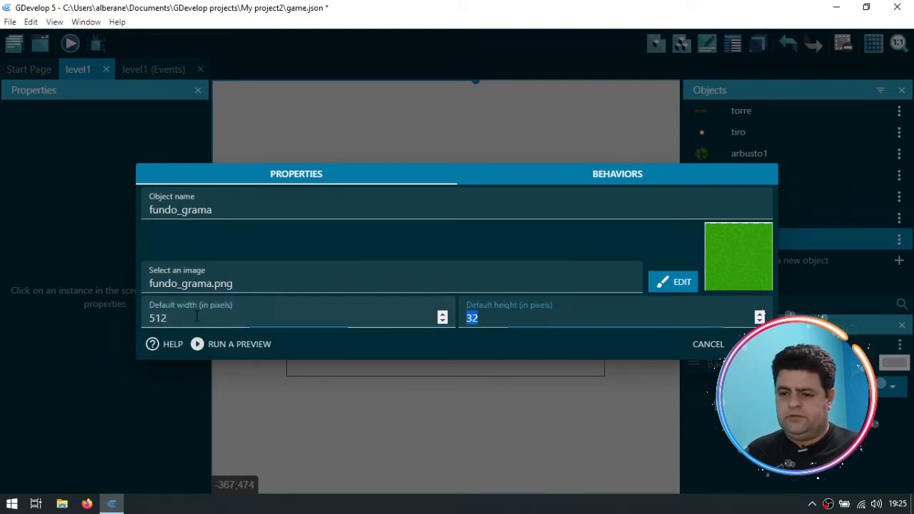
text(521)
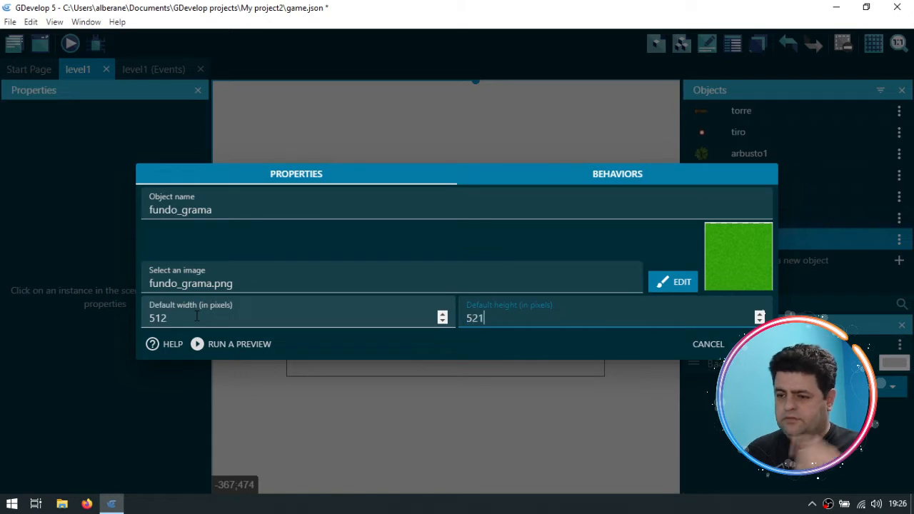
key(BackSpace)
key(BackSpace)
text(12)
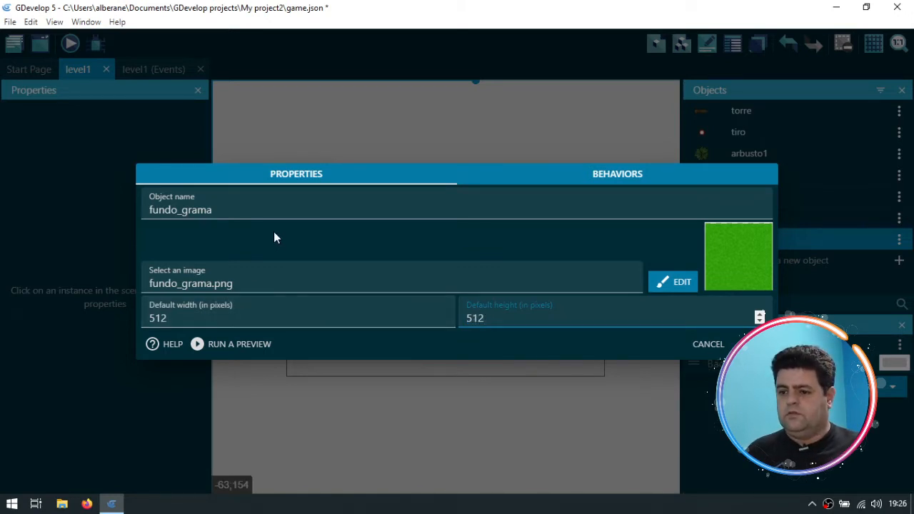
click(290, 248)
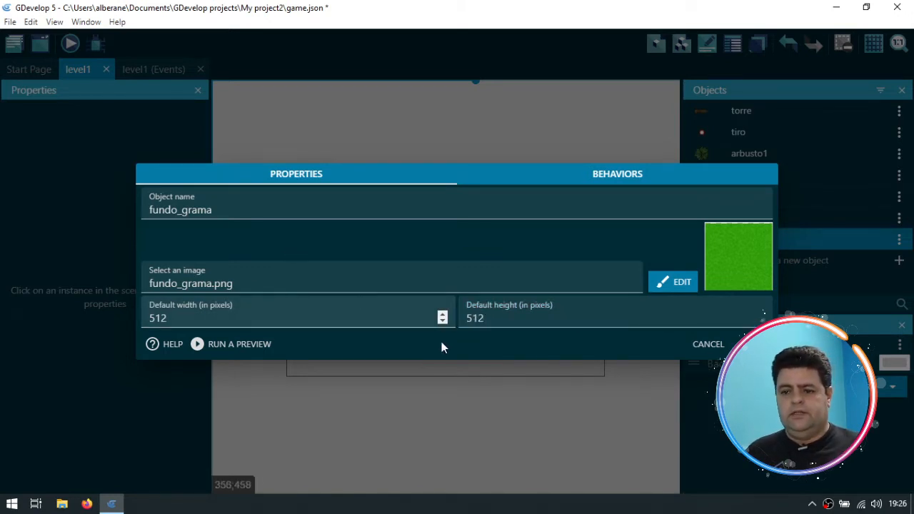
click(753, 344)
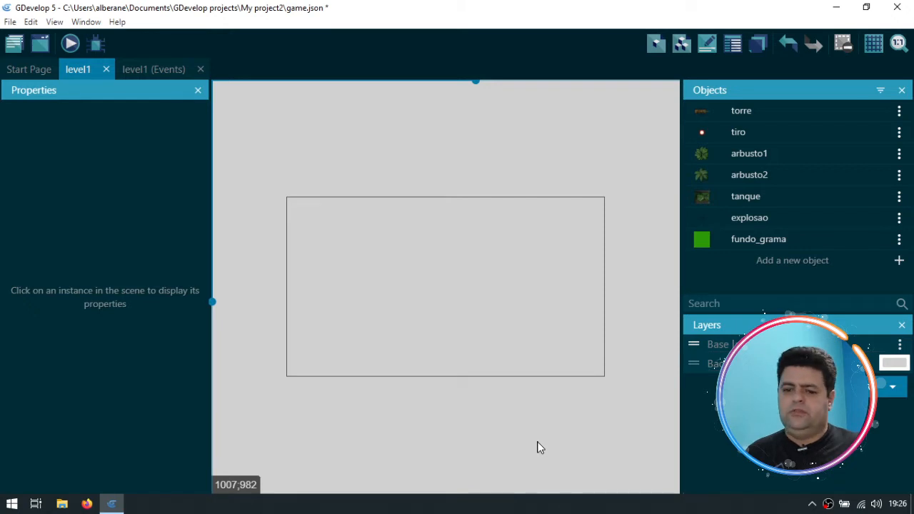
Step: Launch IrfanView and open fundo_grama.png from the BeginnerTutorial2Images folder to inspect the grass texture
key(super)
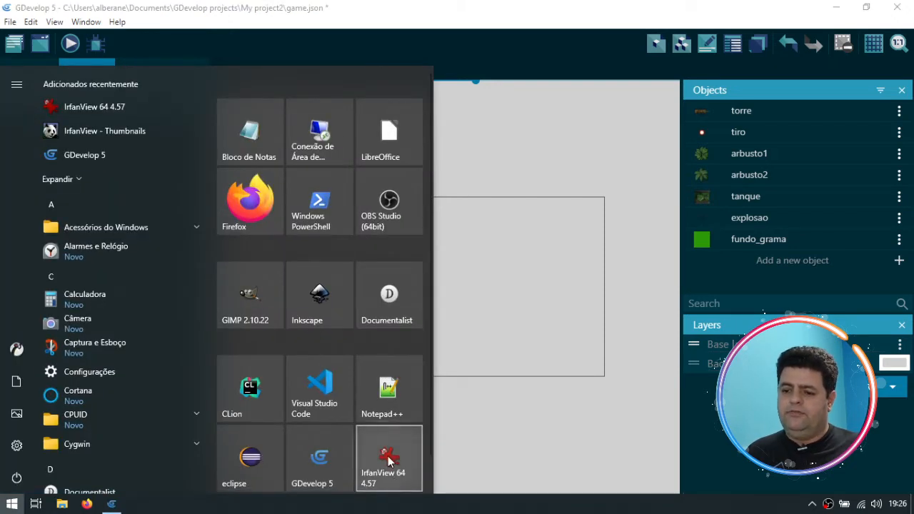
click(388, 460)
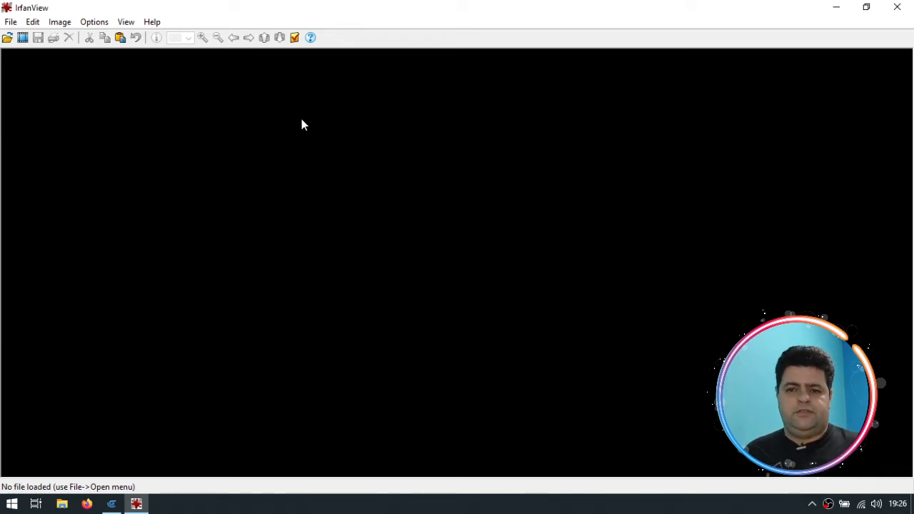
click(8, 40)
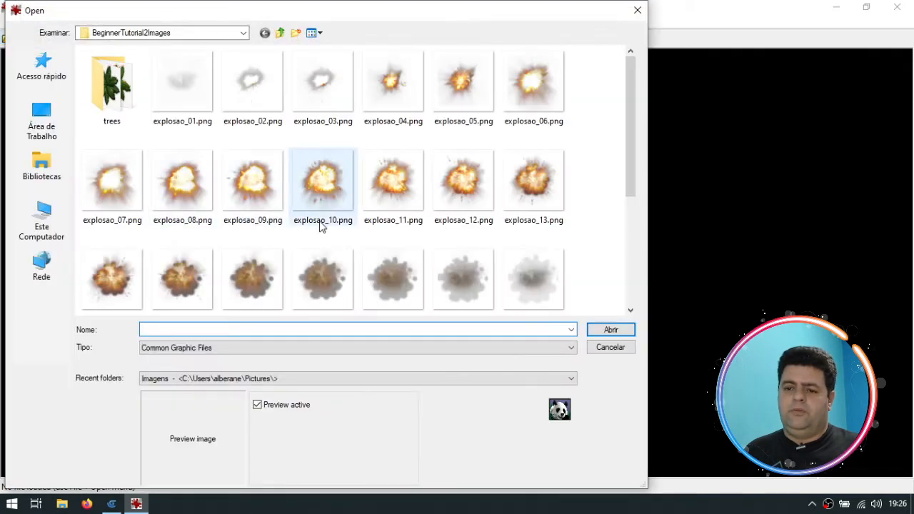
scroll(350, 234, down, 3)
scroll(360, 257, up, 3)
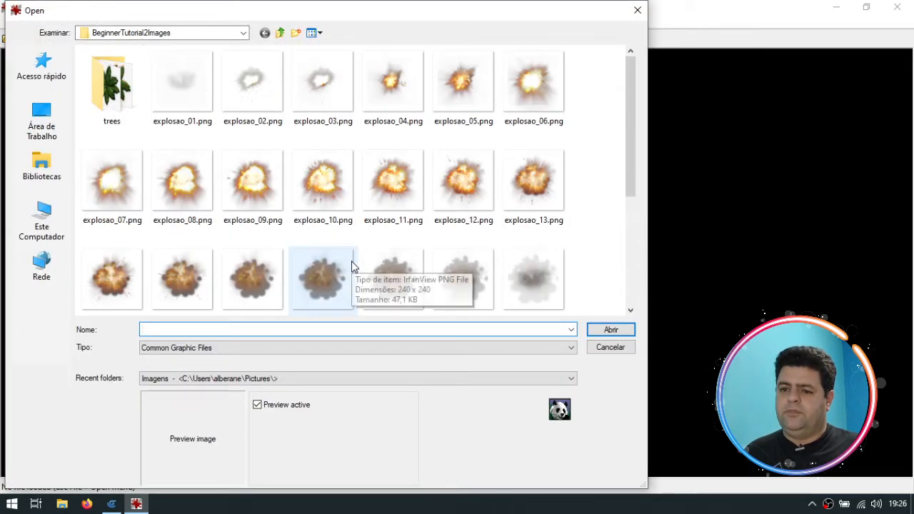
scroll(351, 267, down, 3)
click(187, 275)
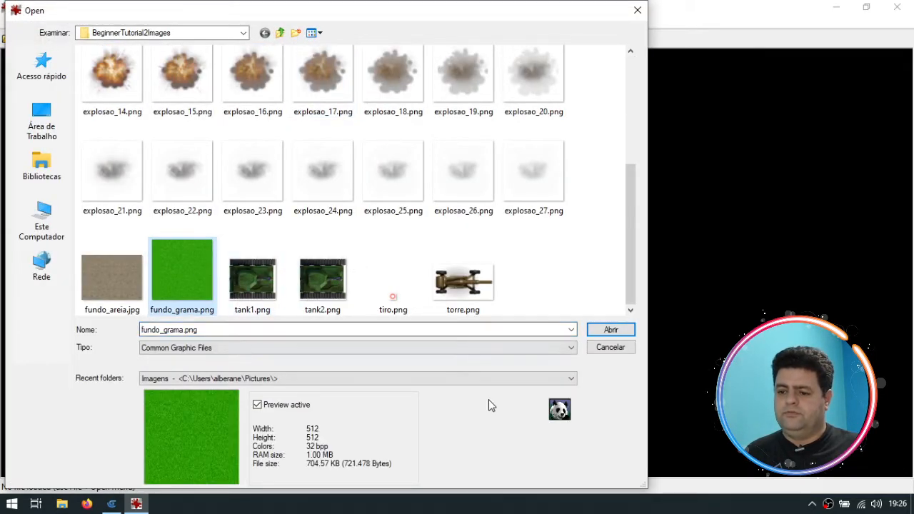
click(608, 329)
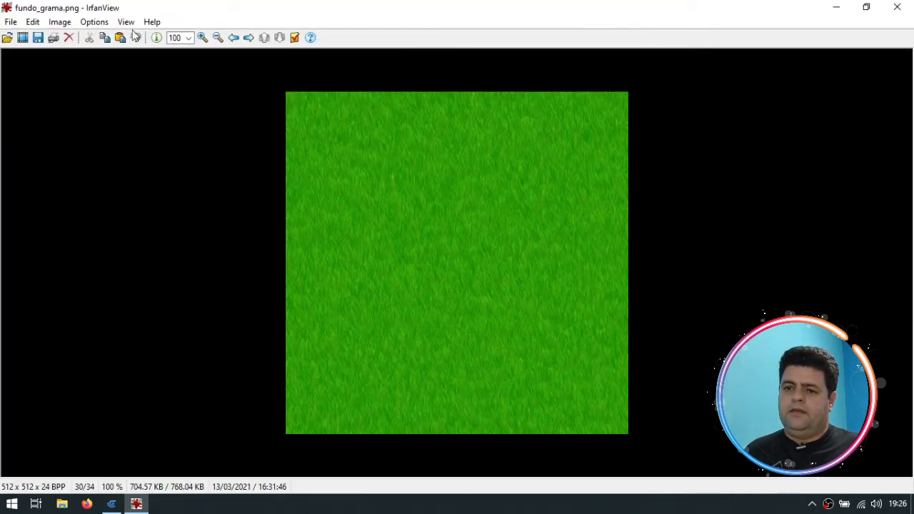
Step: Examine fundo_grama.png's image properties, including its original size, print size and DPI resolution
click(125, 21)
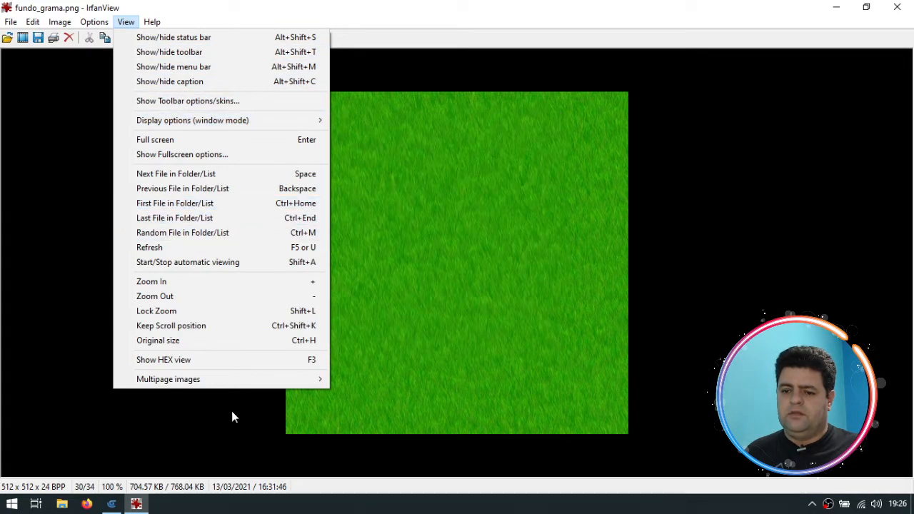
mouse_move(65, 24)
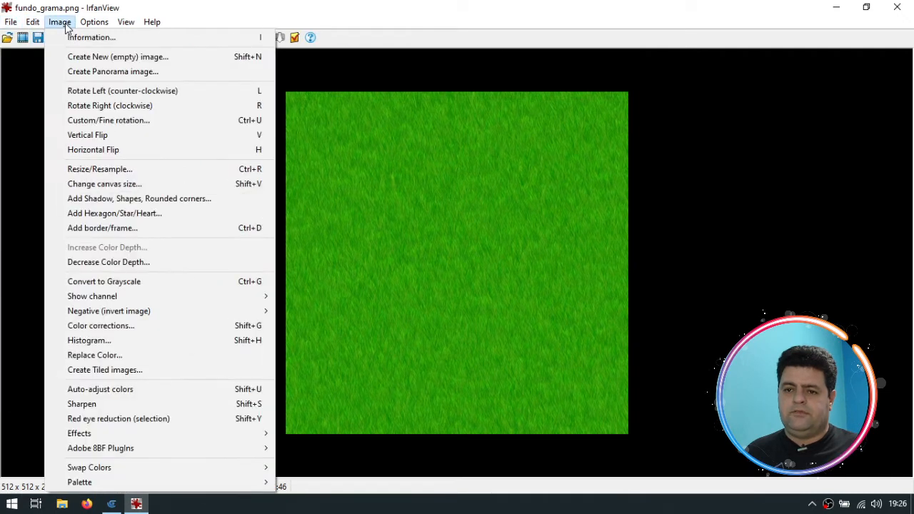
click(71, 37)
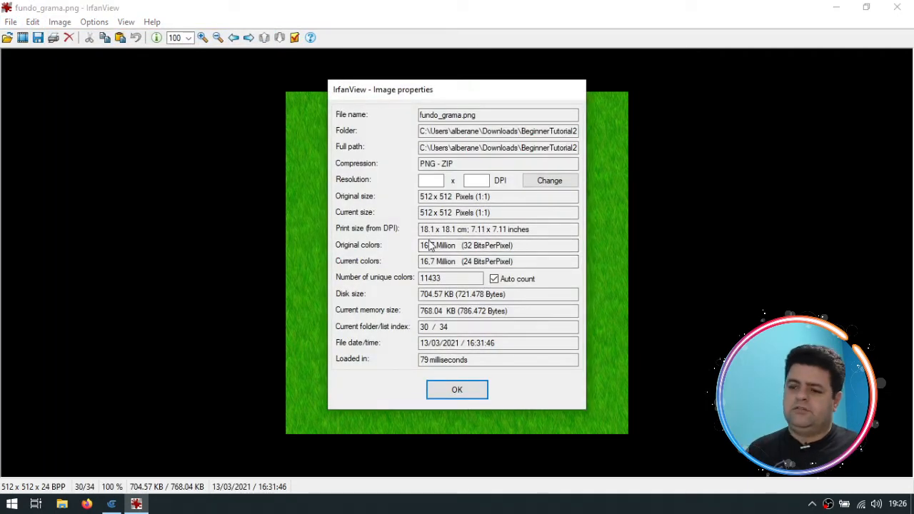
drag(434, 197, 530, 200)
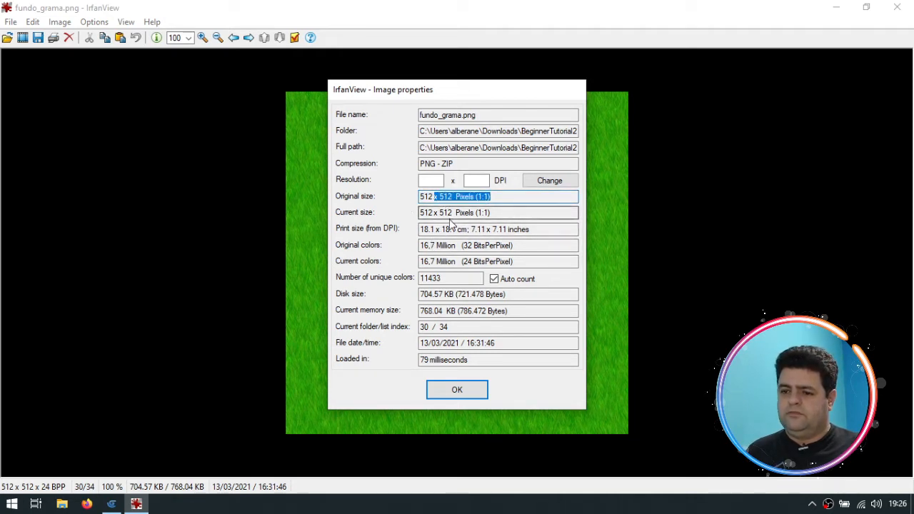
drag(444, 229, 547, 245)
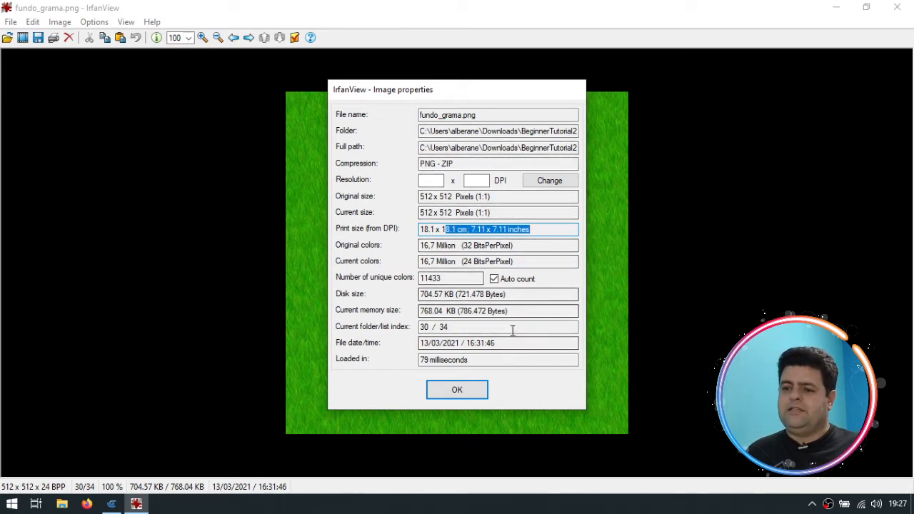
click(428, 180)
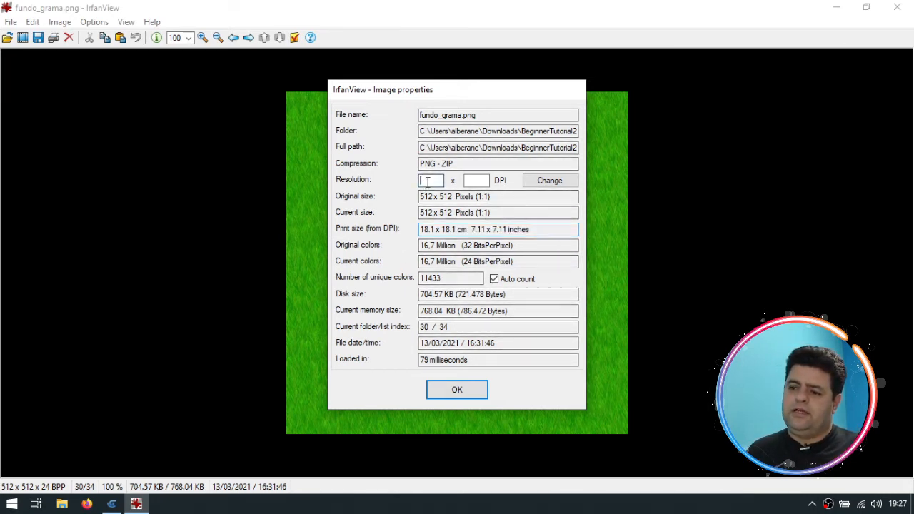
click(482, 181)
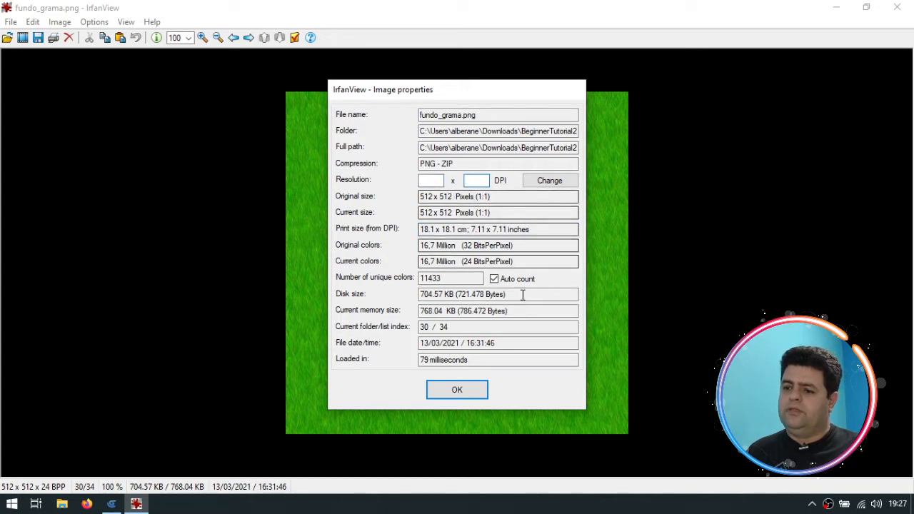
click(457, 389)
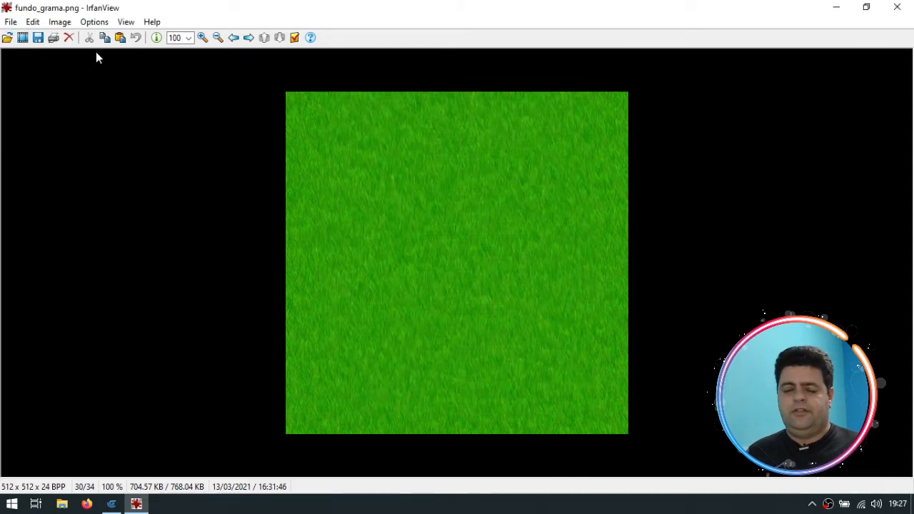
Step: Open the batch rename tool and add explosao_01.png through explosao_07.png from BeginnerTutorial2Images to the input files
click(11, 21)
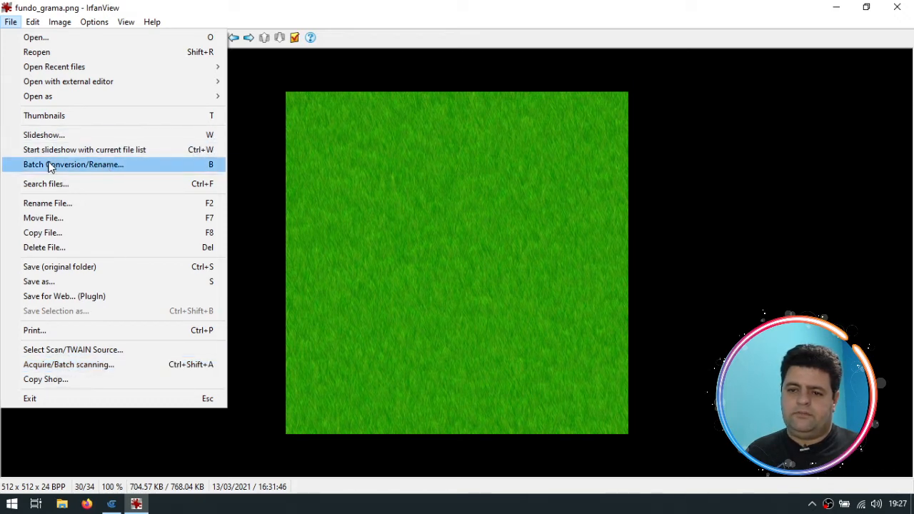
click(114, 165)
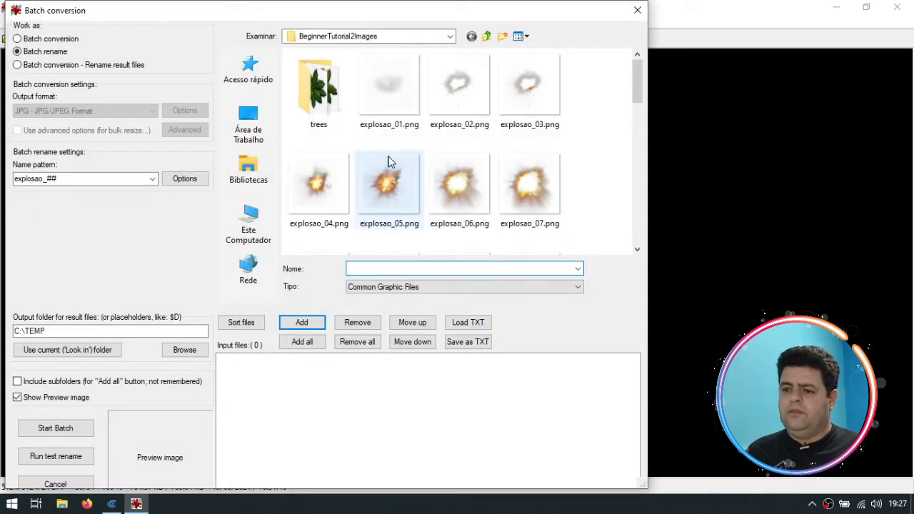
click(392, 129)
shift+click(388, 203)
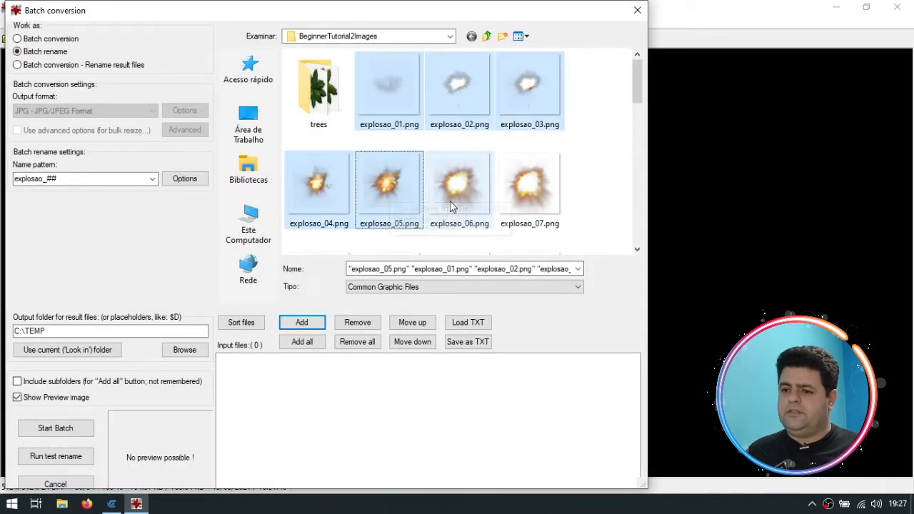
shift+click(526, 189)
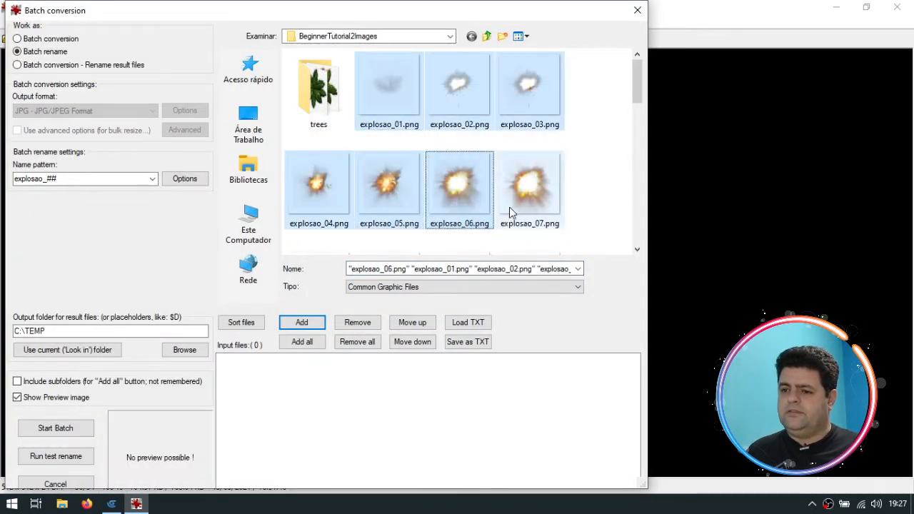
click(302, 322)
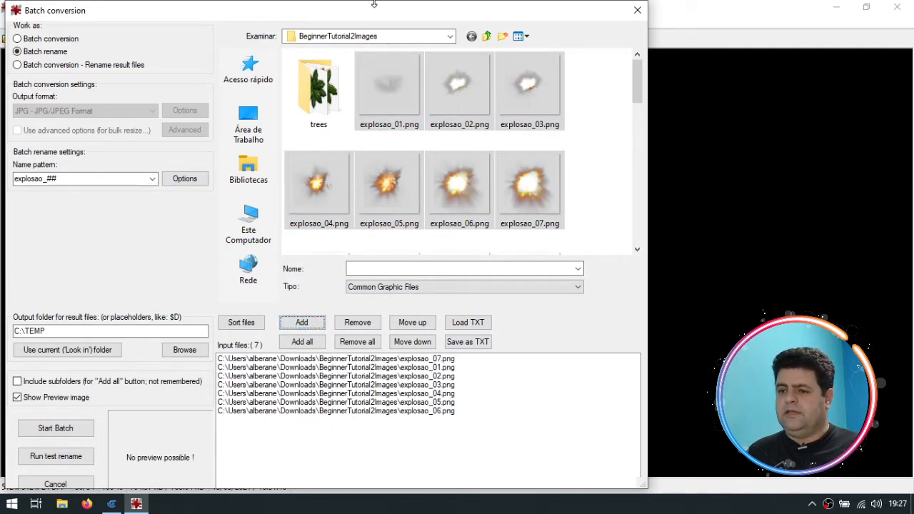
drag(471, 14, 567, 16)
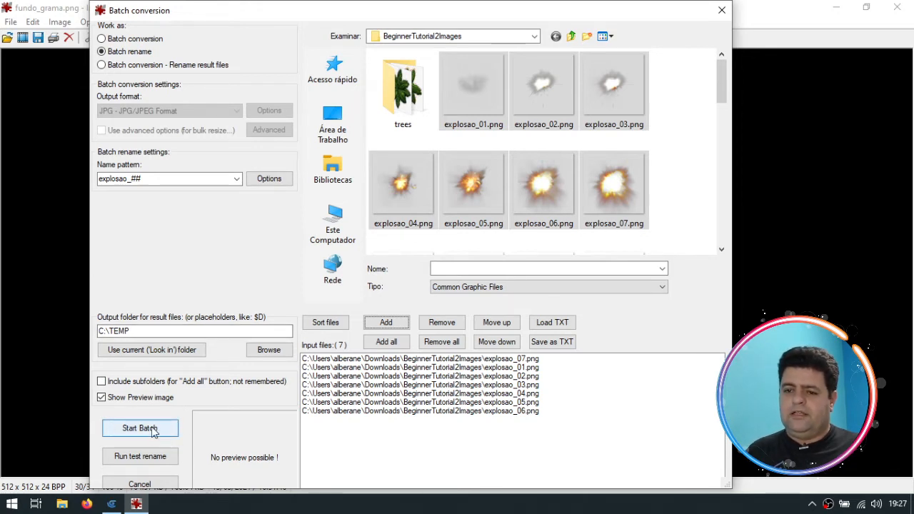
Step: Set the batch rename name pattern to imgtest_#
click(123, 182)
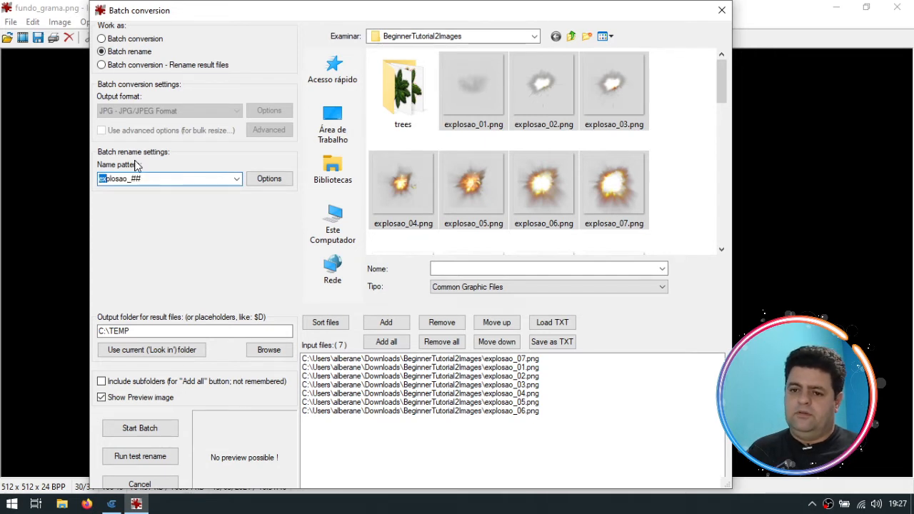
key(shift+Right)
key(shift+Right)
key(shift+Right)
key(shift+Right)
key(shift+Right)
key(shift+Right)
key(shift+Right)
key(shift+Right)
key(shift+Right)
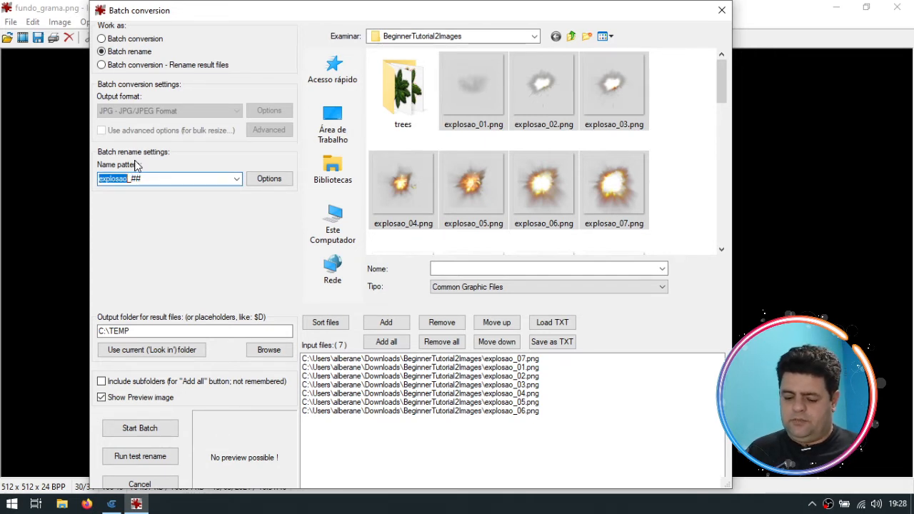
text(imgtes)
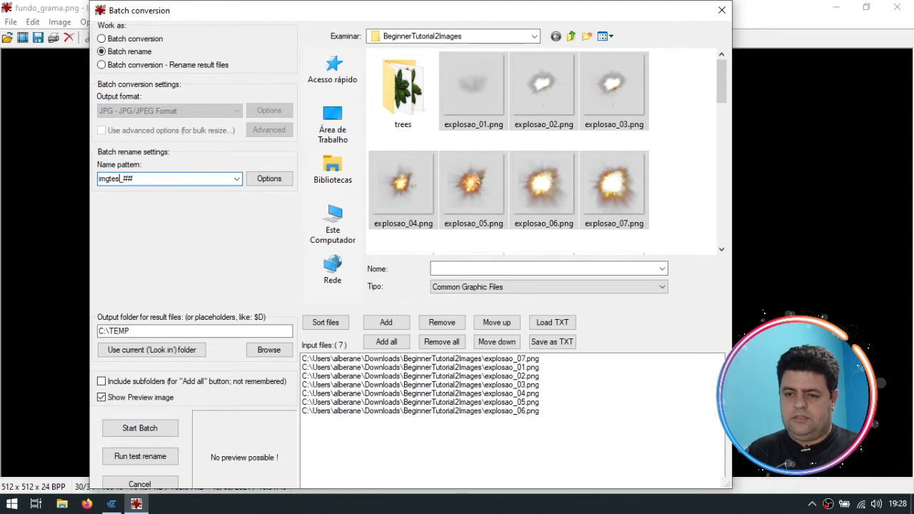
key(BackSpace)
key(BackSpace)
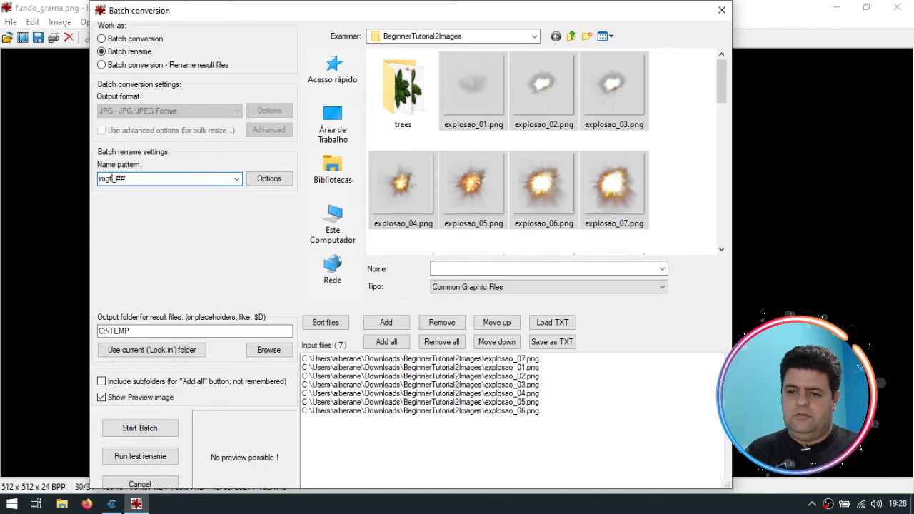
text(est)
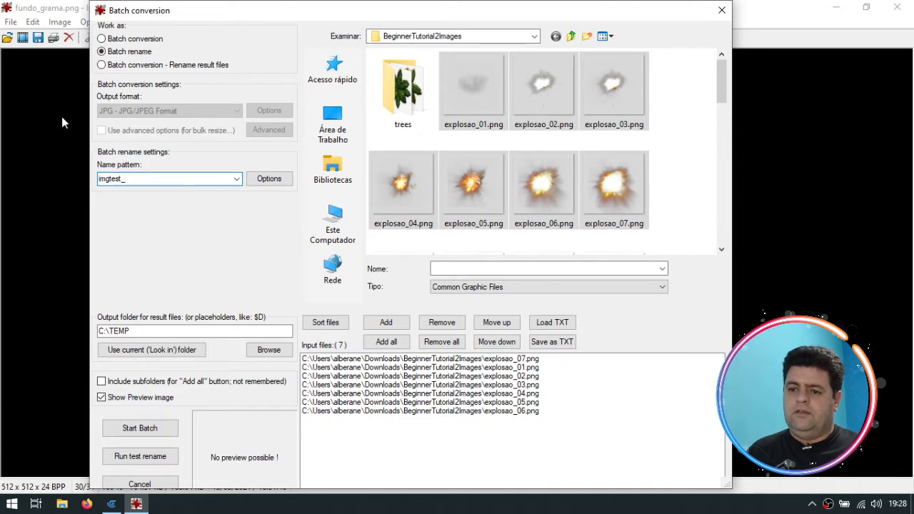
click(270, 181)
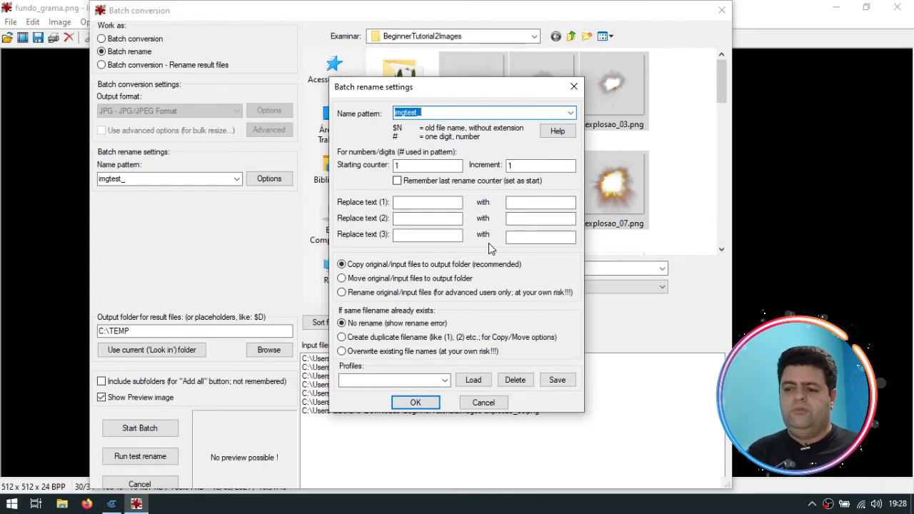
click(483, 402)
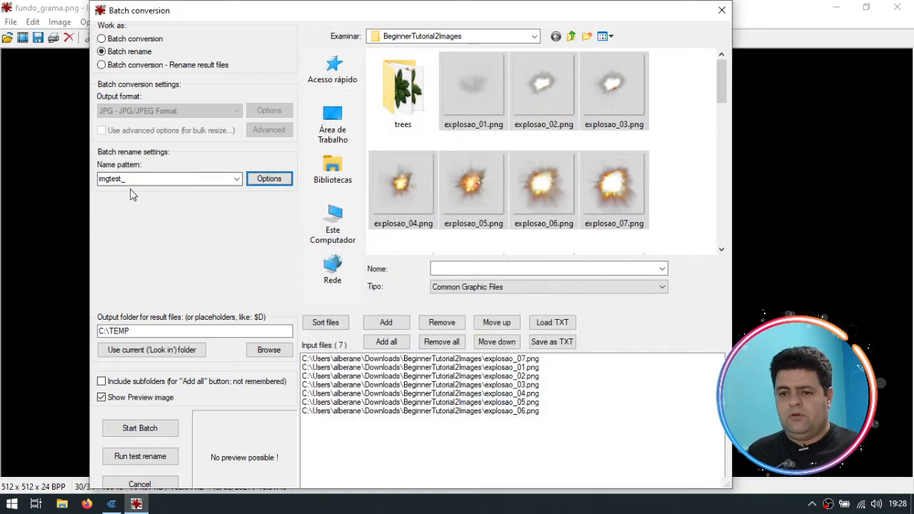
click(149, 179)
click(149, 179)
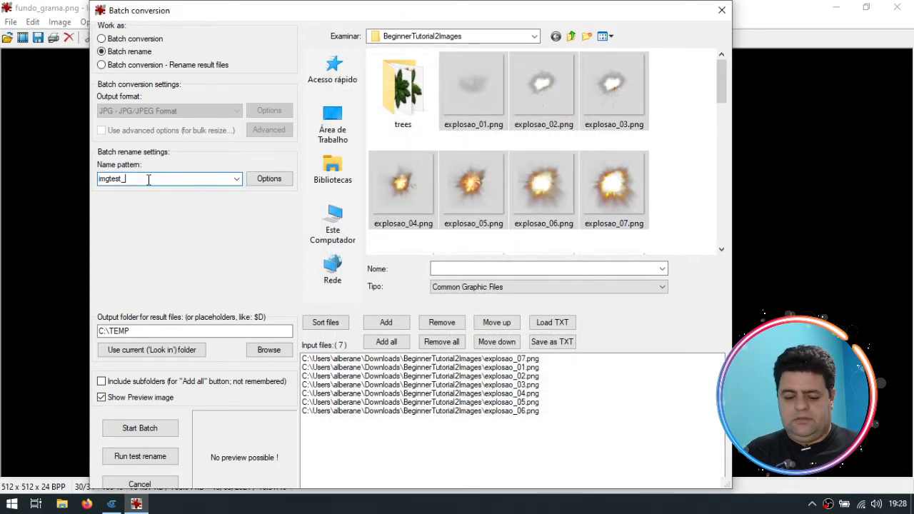
text(#)
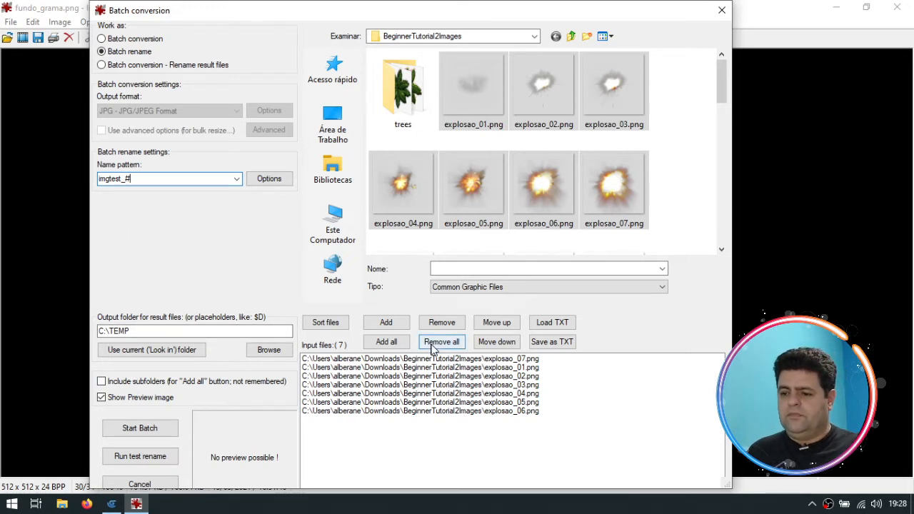
Step: Run a test rename on the explosion images, check the new file names in the log, and leave the batch tool
click(153, 457)
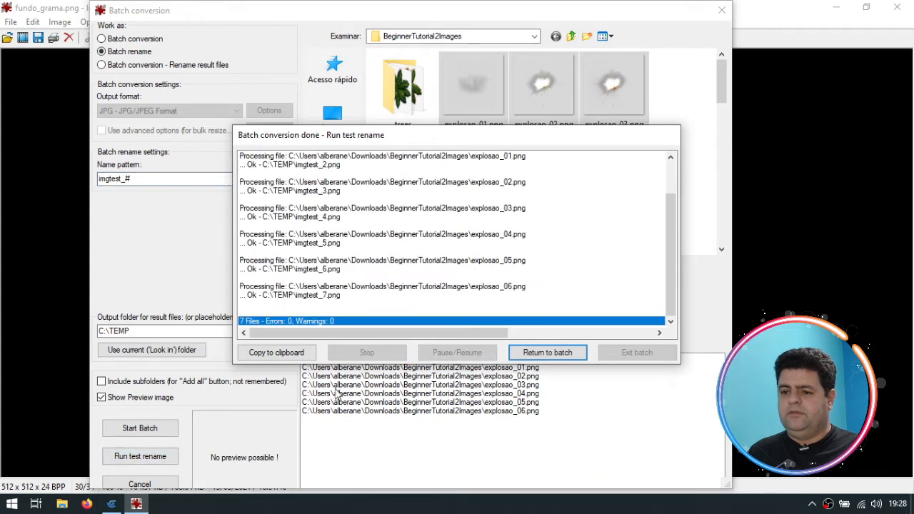
click(485, 289)
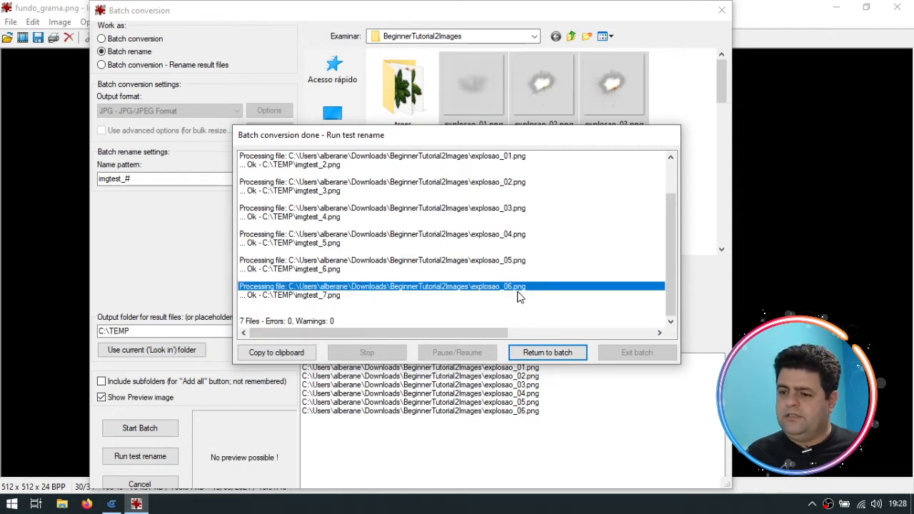
click(334, 297)
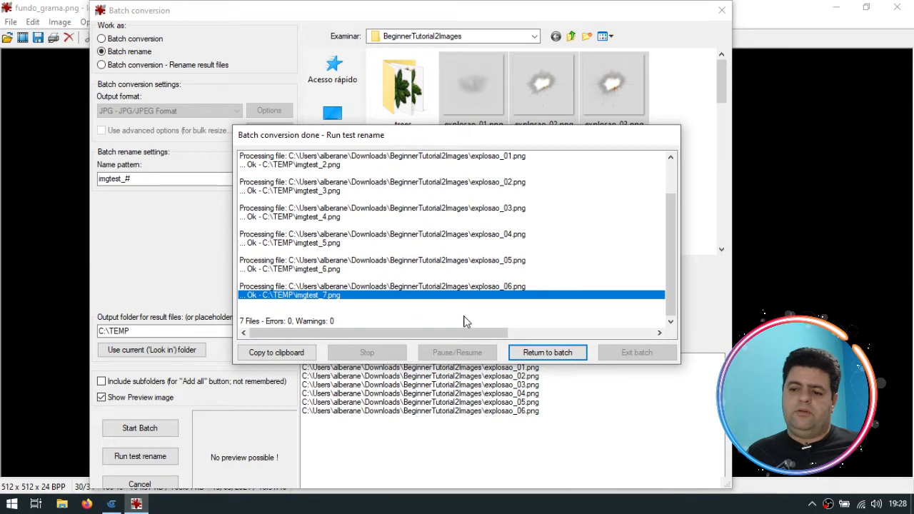
click(555, 353)
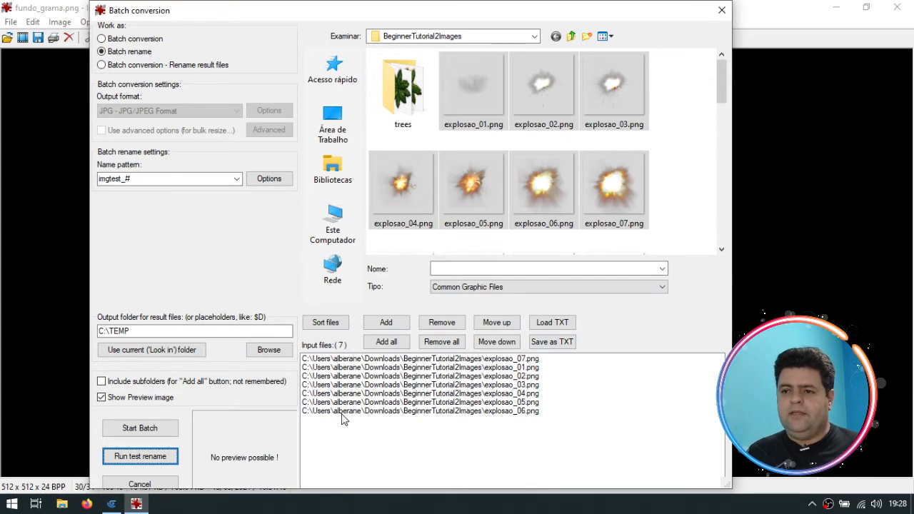
click(722, 10)
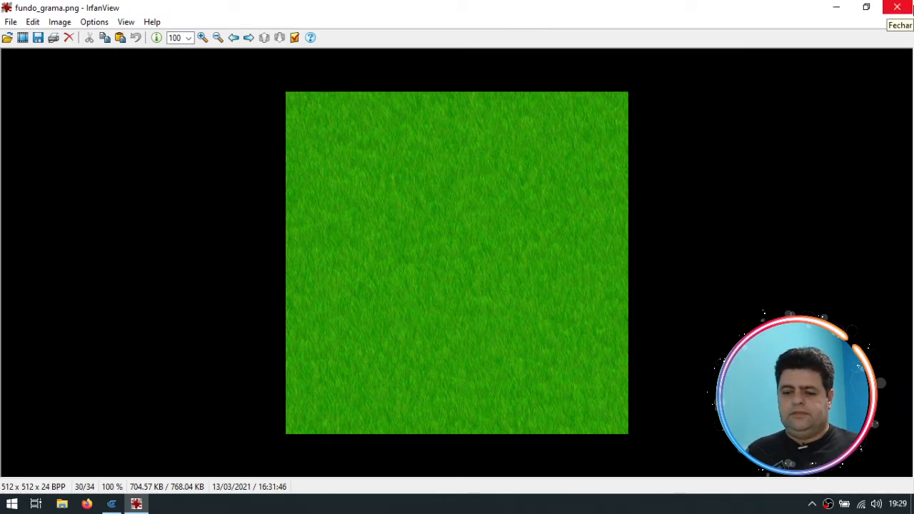
Step: Close IrfanView to return to GDevelop and look over the object types available for a new object
click(909, 8)
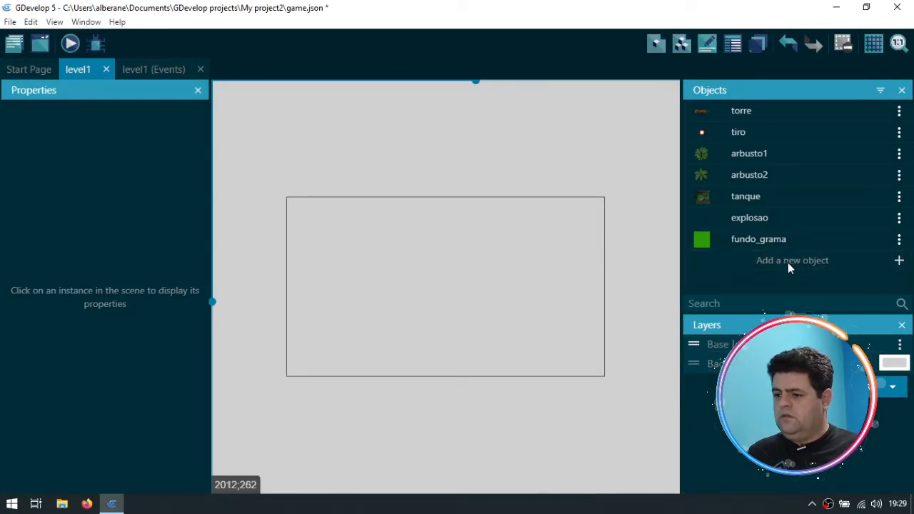
click(811, 260)
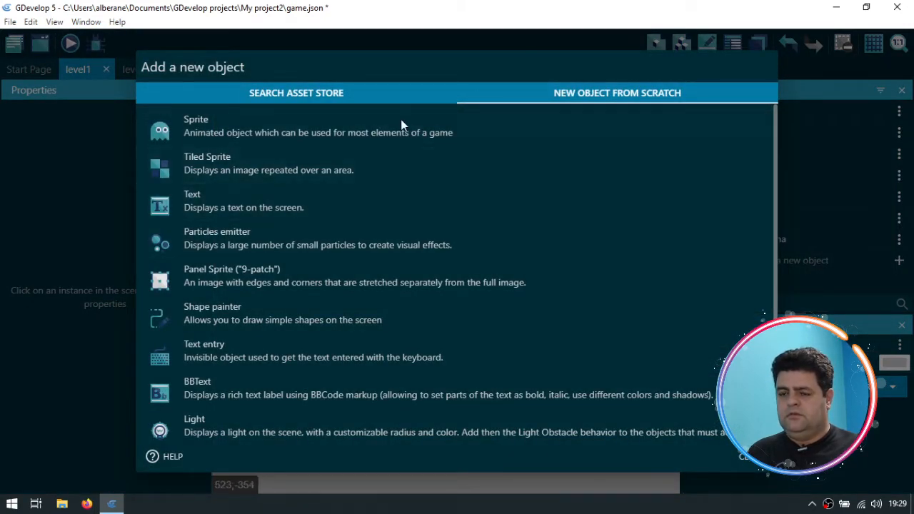
key(Escape)
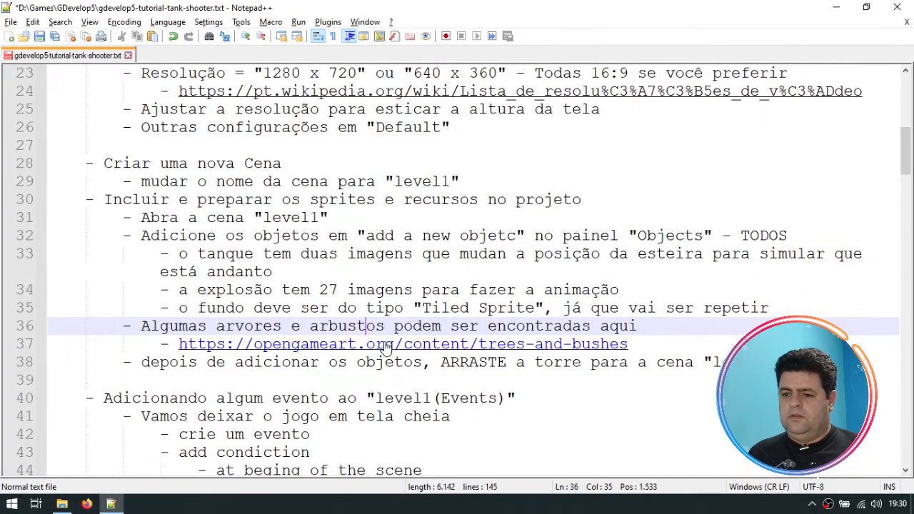
Step: Copy the opengameart.org/content/trees-and-bushes link from the tutorial notes
click(386, 345)
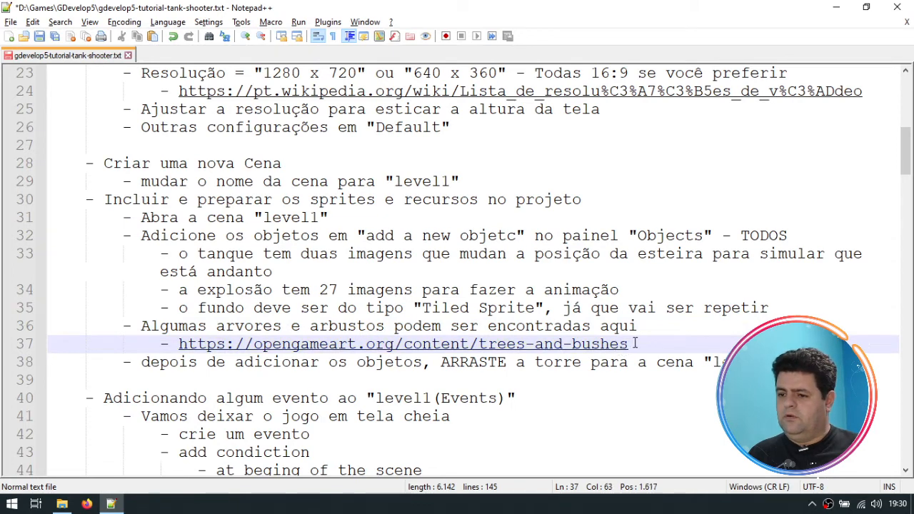
drag(627, 345, 175, 359)
key(ctrl+c)
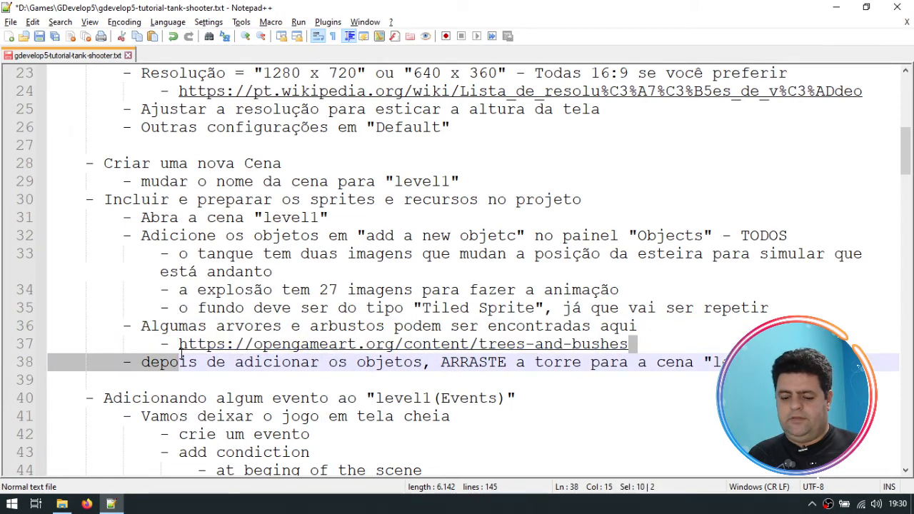
double_click(191, 344)
drag(248, 335, 629, 348)
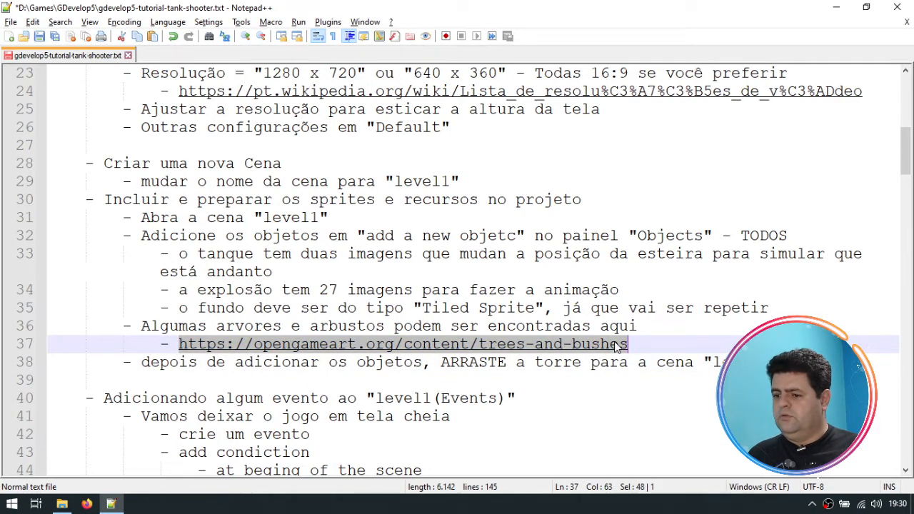
right_click(616, 350)
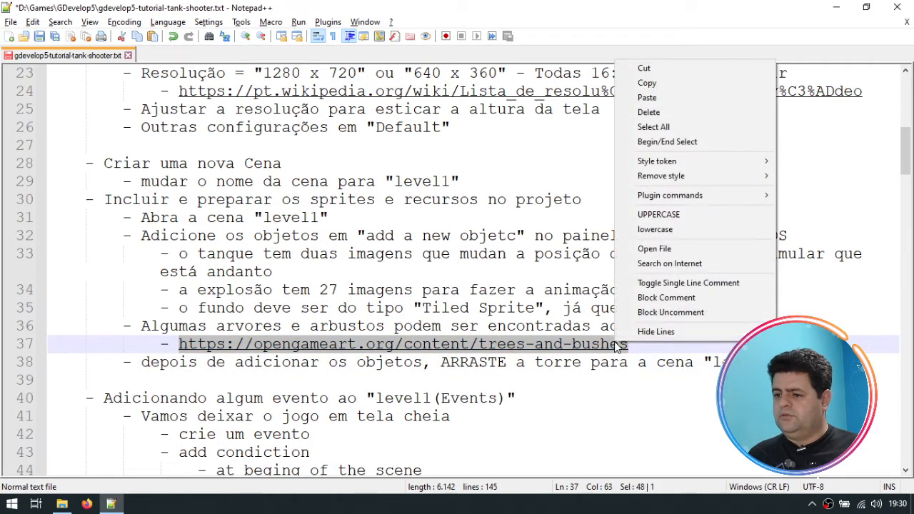
click(658, 81)
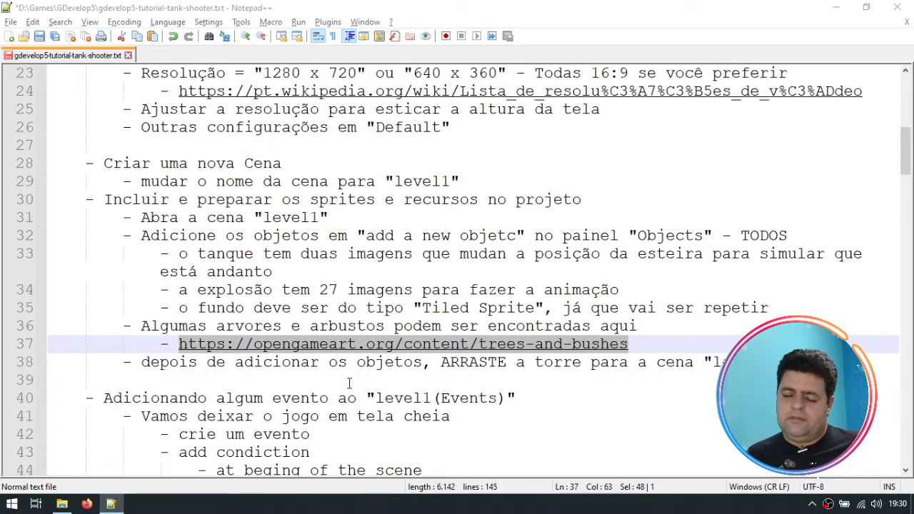
Step: Switch to Firefox, open the copied trees-and-bushes link, and look over the artwork page
key(ctrl+alt+shift+x)
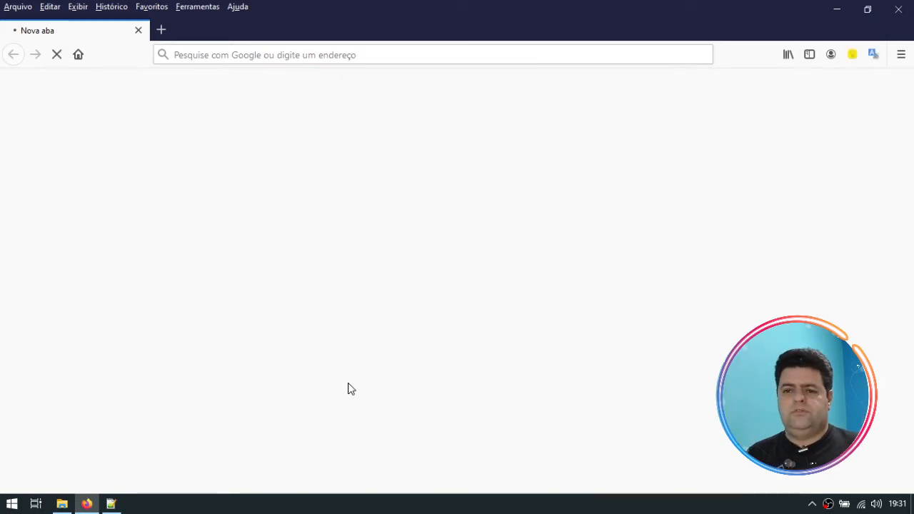
click(347, 55)
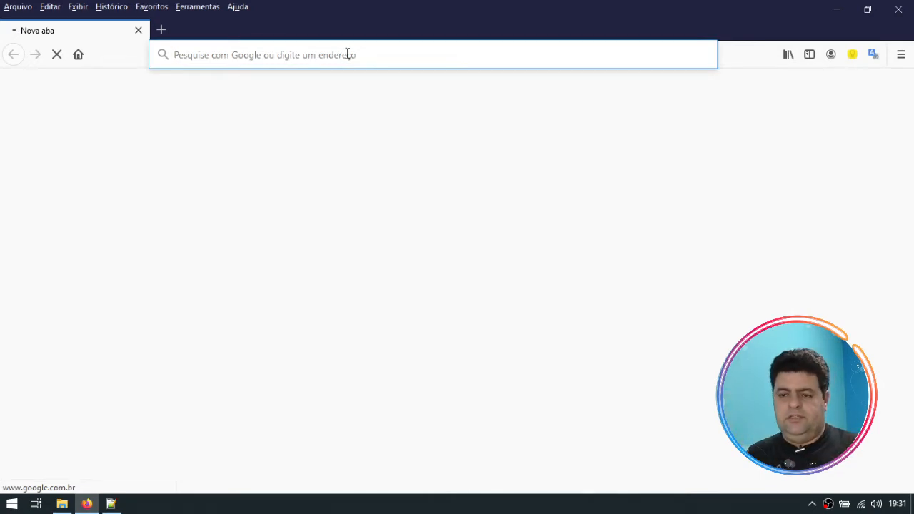
key(ctrl+v)
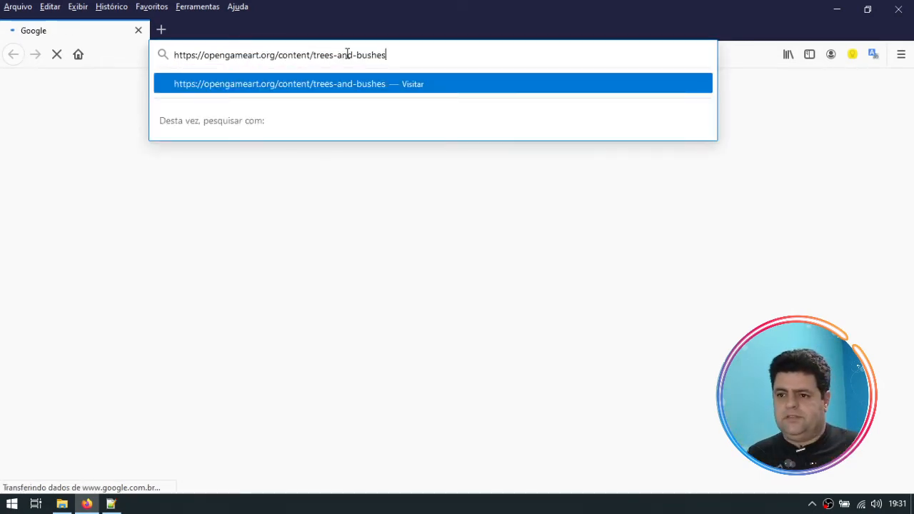
key(Return)
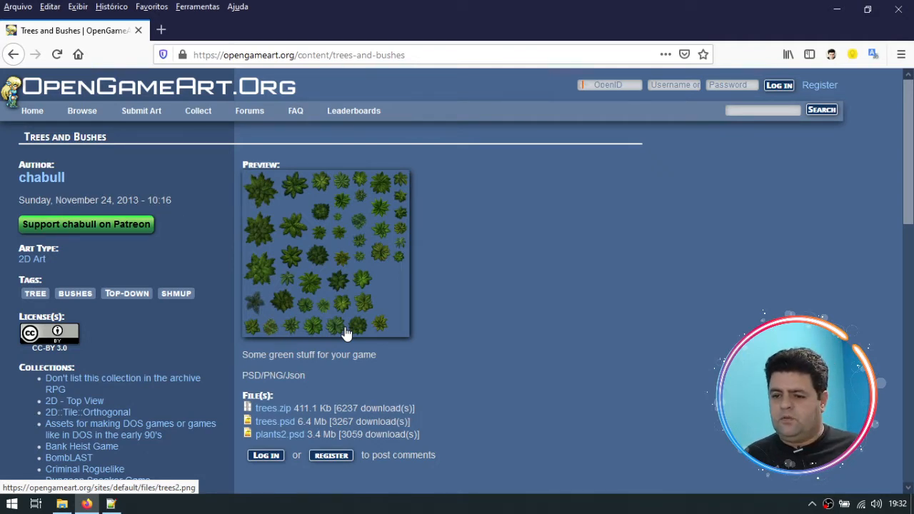
scroll(414, 334, down, 3)
scroll(450, 323, up, 3)
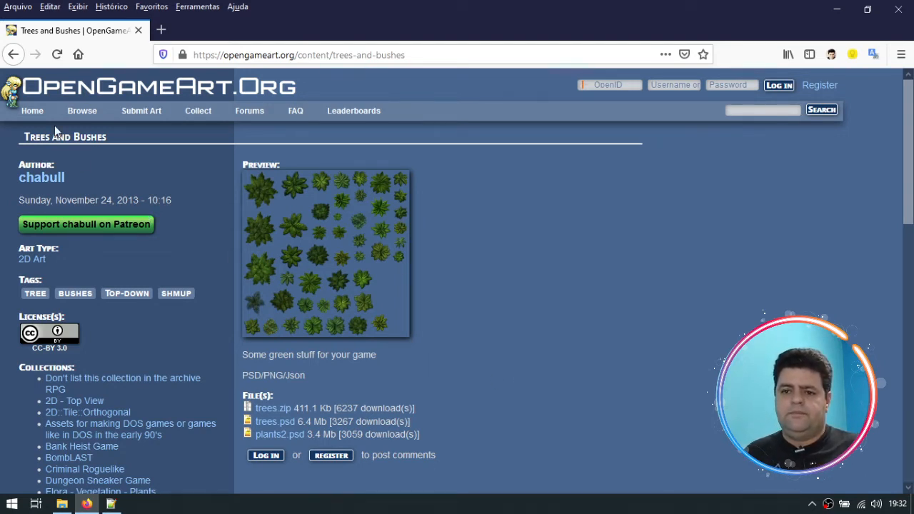
Step: Browse OpenGameArt's 2D Art category and open the LPC Tile Atlas entry
mouse_move(82, 113)
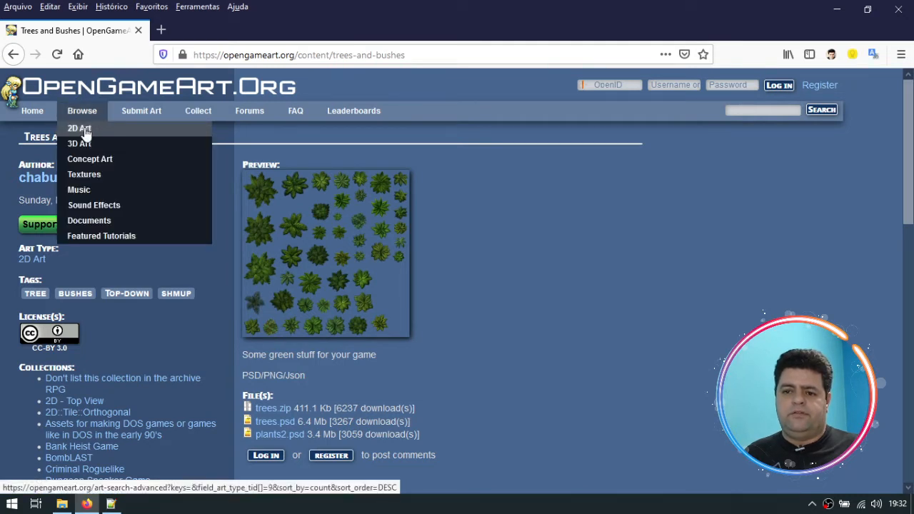
click(85, 133)
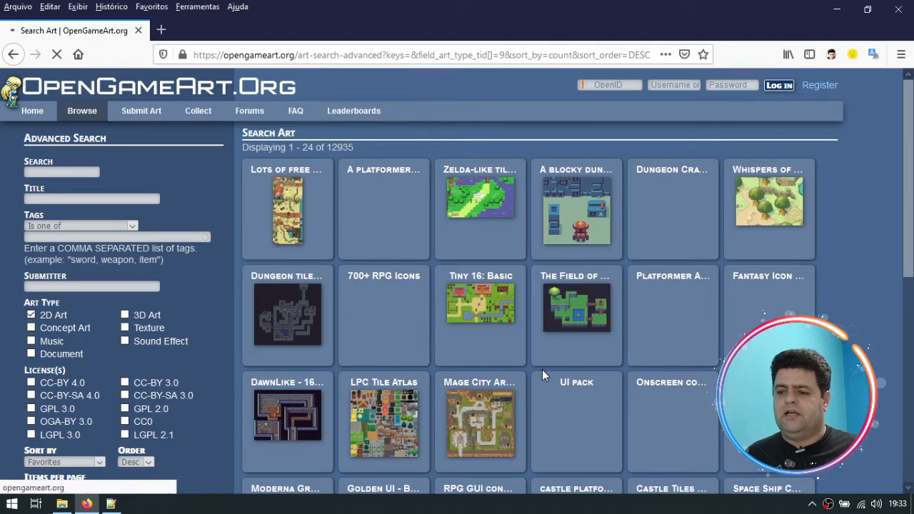
scroll(539, 372, down, 3)
scroll(536, 377, down, 2)
scroll(536, 374, up, 2)
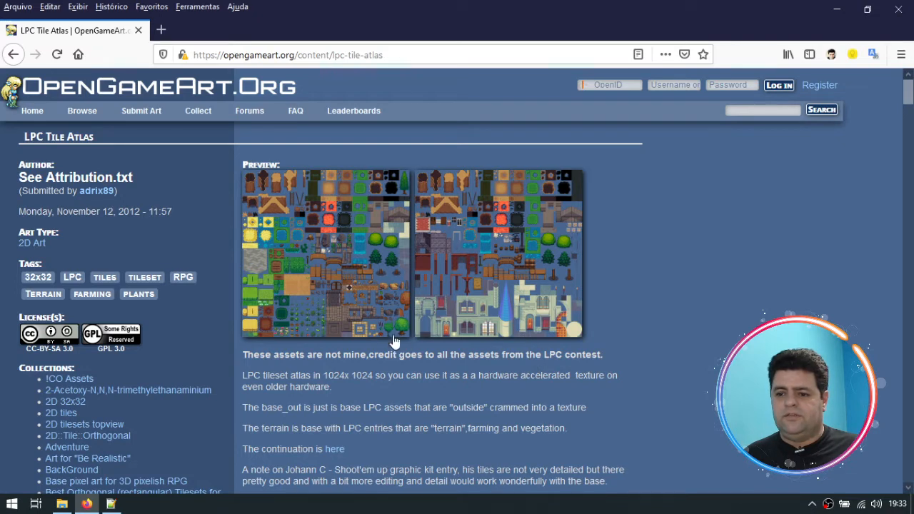
Step: Enlarge the second LPC Tile Atlas preview and look over the whole tile sheet
click(500, 287)
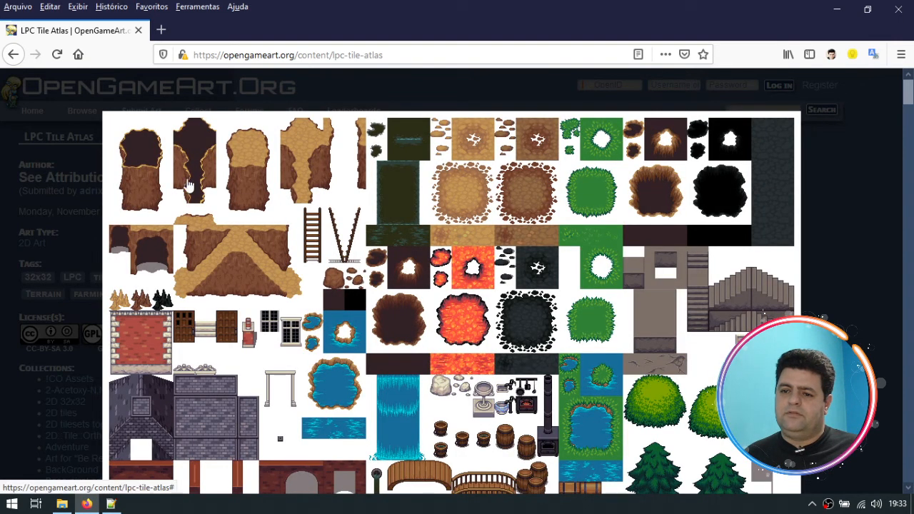
scroll(491, 280, down, 2)
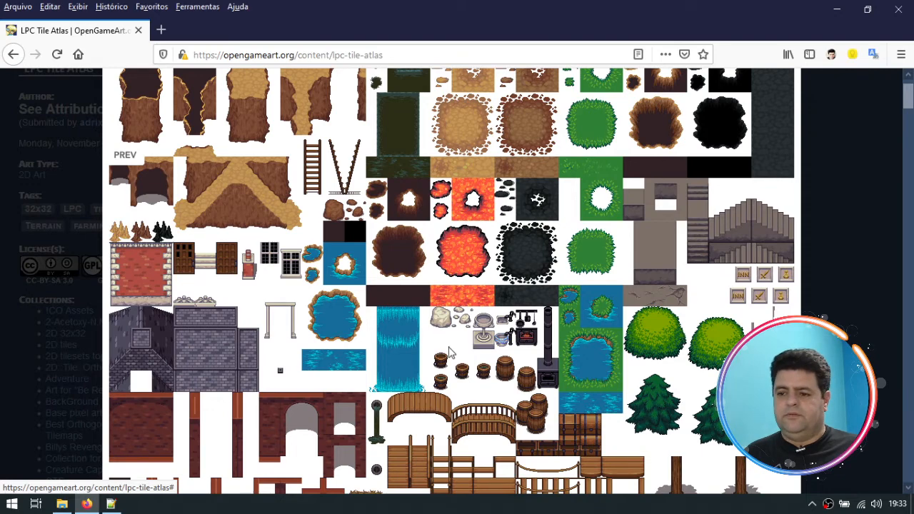
scroll(464, 367, down, 5)
scroll(464, 367, down, 3)
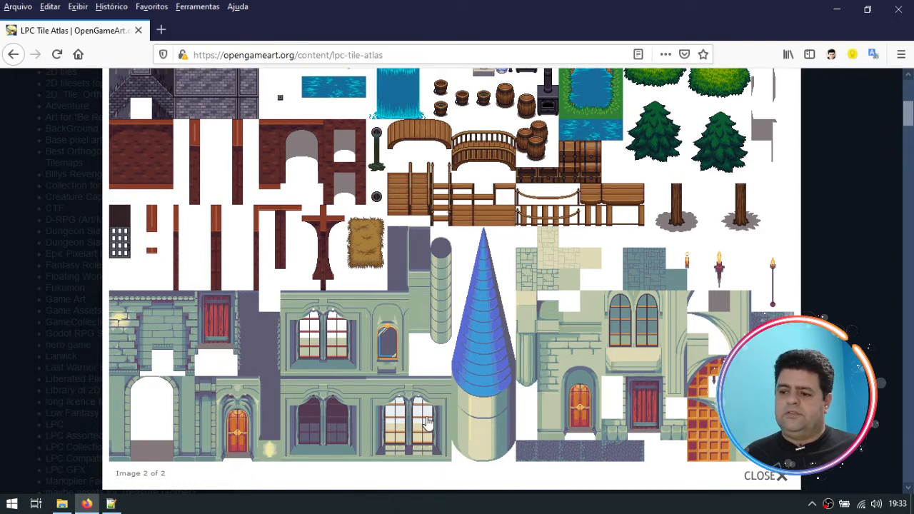
scroll(357, 365, down, 3)
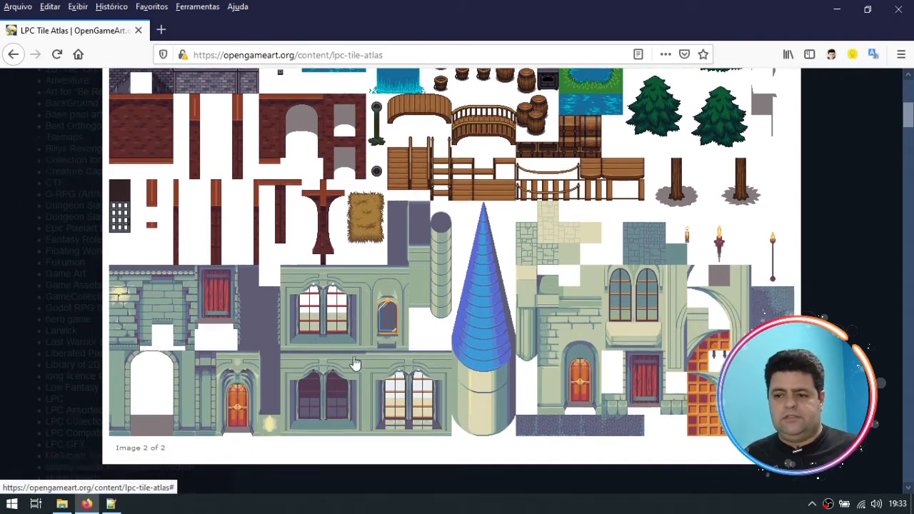
scroll(364, 360, up, 6)
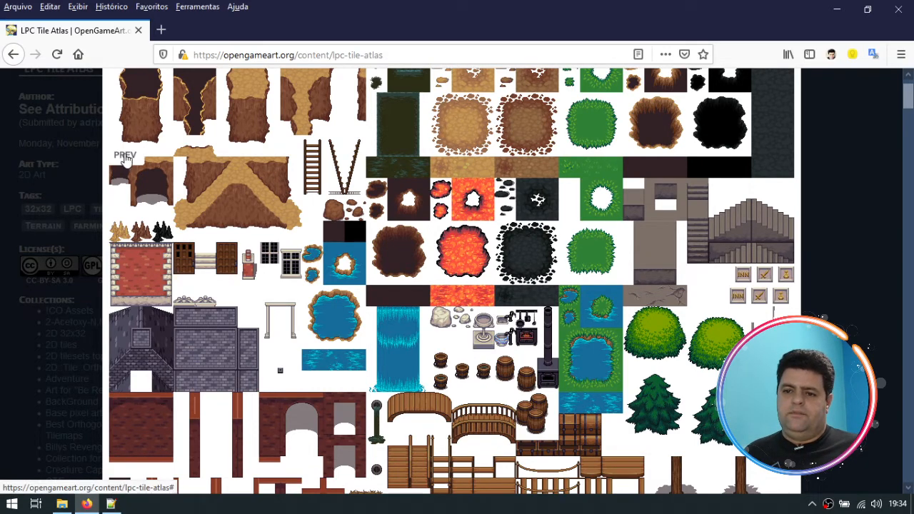
Step: Show the previous LPC Tile Atlas preview image and examine its terrain, plant and rock tiles
click(253, 296)
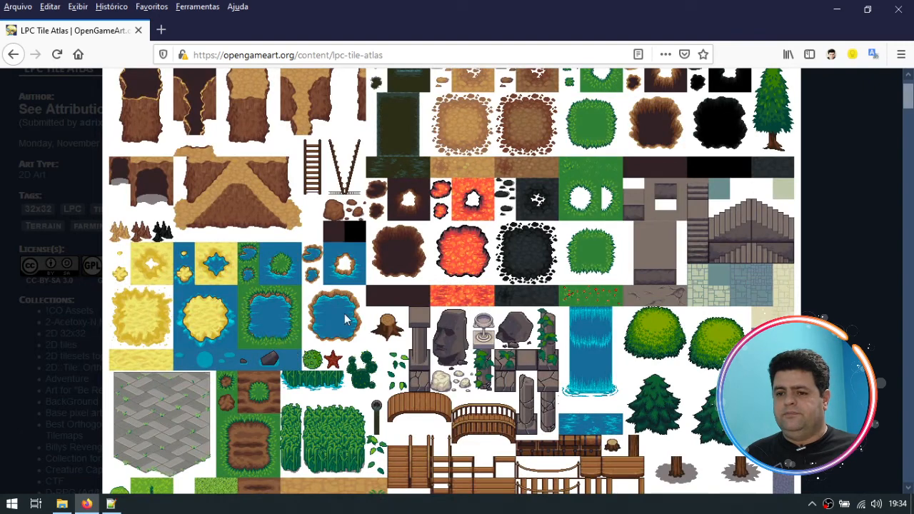
scroll(402, 279, down, 4)
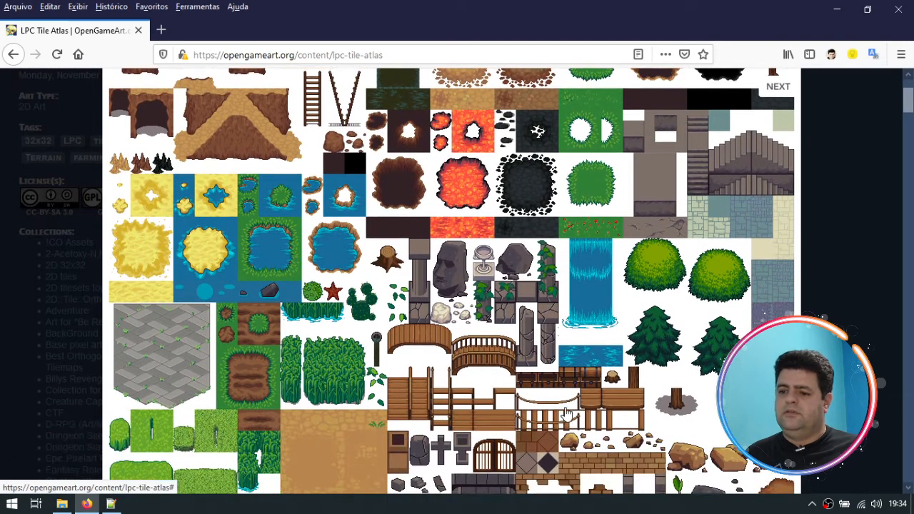
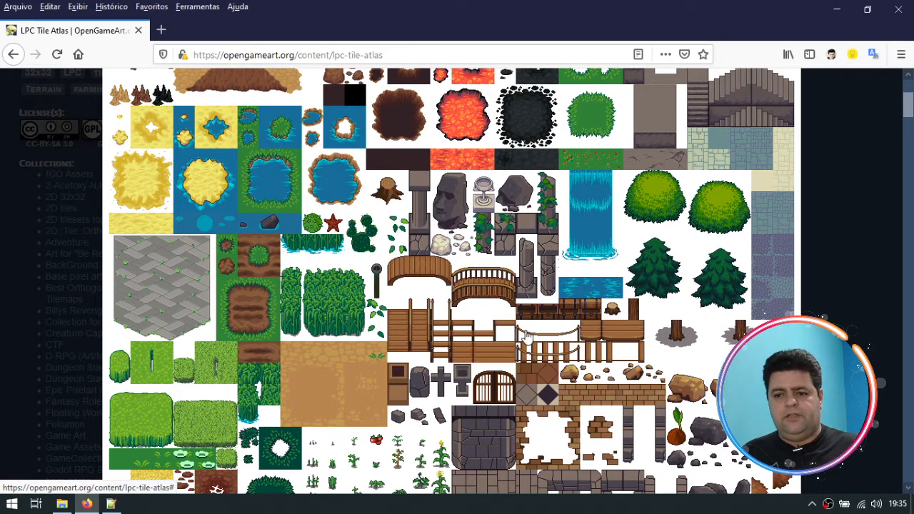
scroll(517, 329, down, 5)
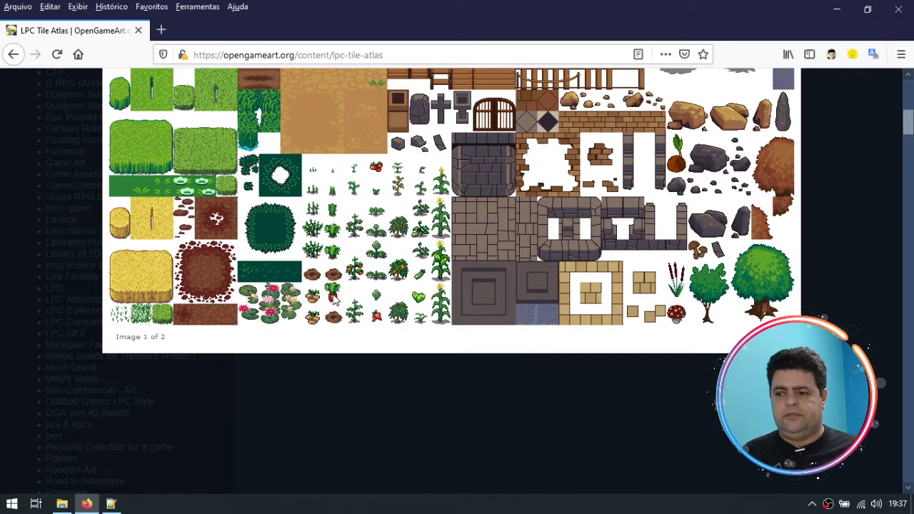
Step: Switch to GDevelop and place a torre instance in level1 near the game frame's lower edge, at about X 560, Y 619
key(alt+Tab)
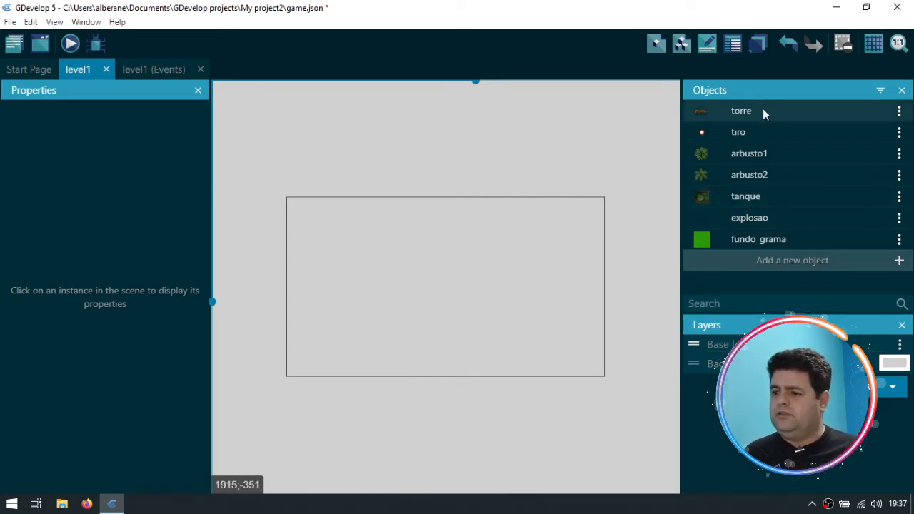
drag(758, 110, 427, 352)
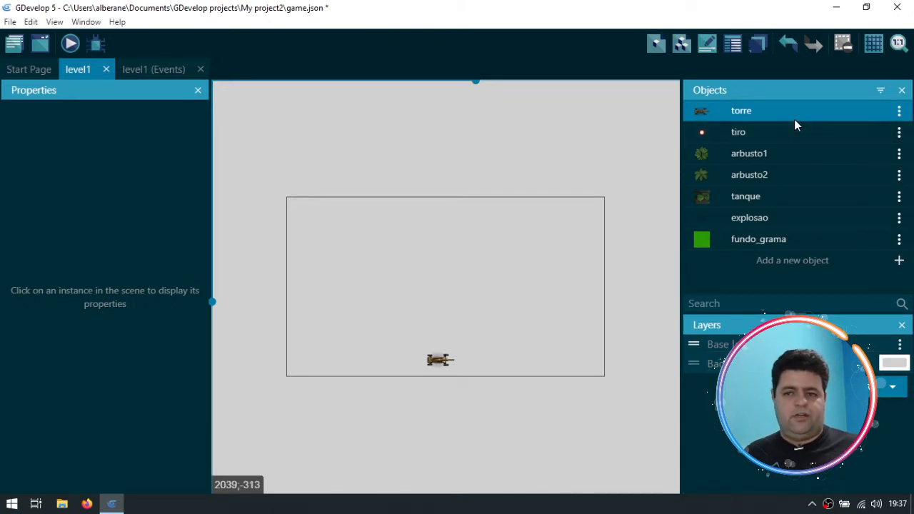
click(437, 362)
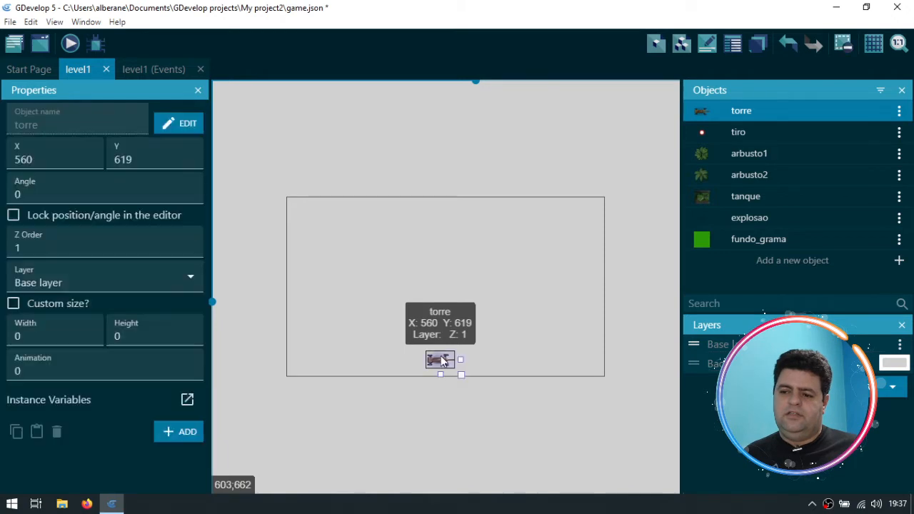
click(483, 409)
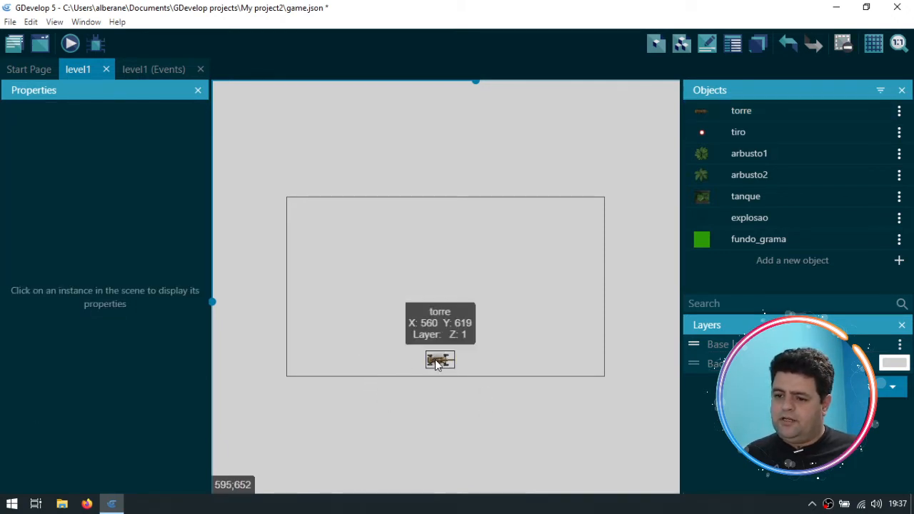
Step: Move the torre out below the game frame and back inside its lower edge, at about X 541, Y 606
mouse_move(438, 363)
mouse_down()
mouse_move(425, 369)
mouse_move(446, 362)
mouse_up()
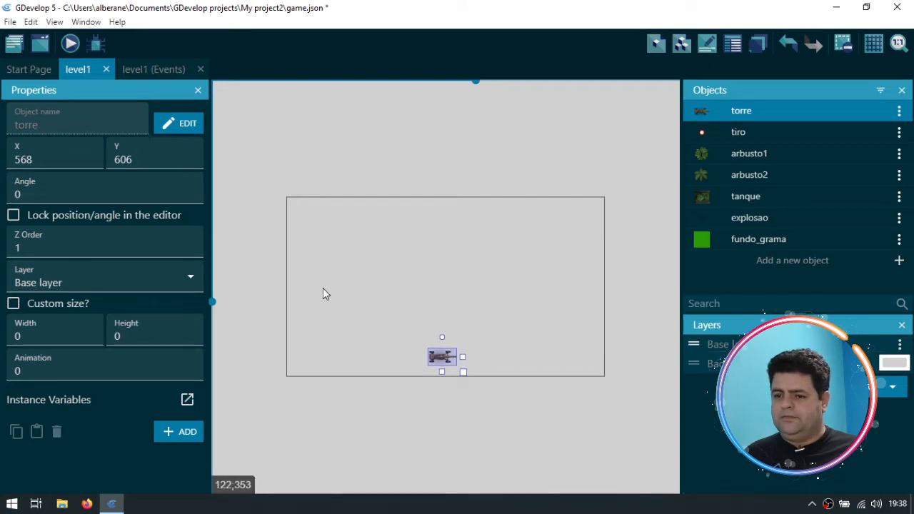
drag(446, 370, 432, 410)
click(532, 431)
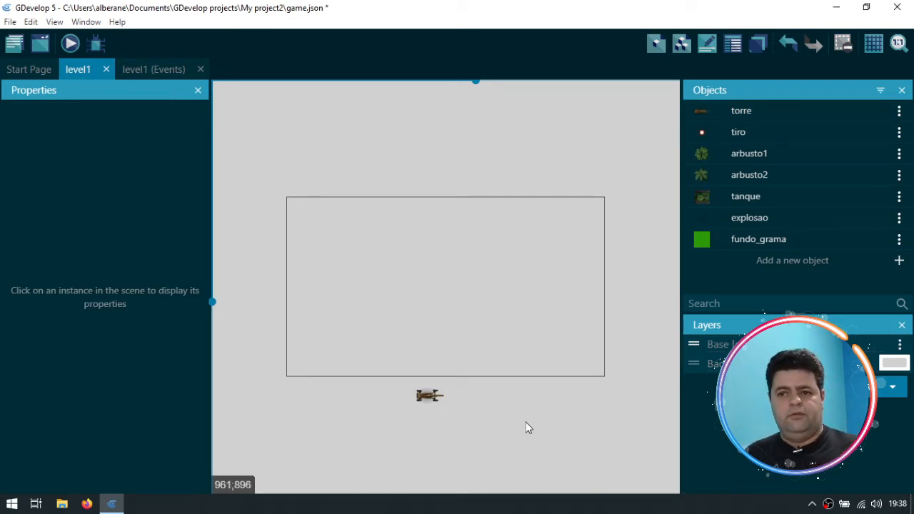
drag(431, 396, 436, 358)
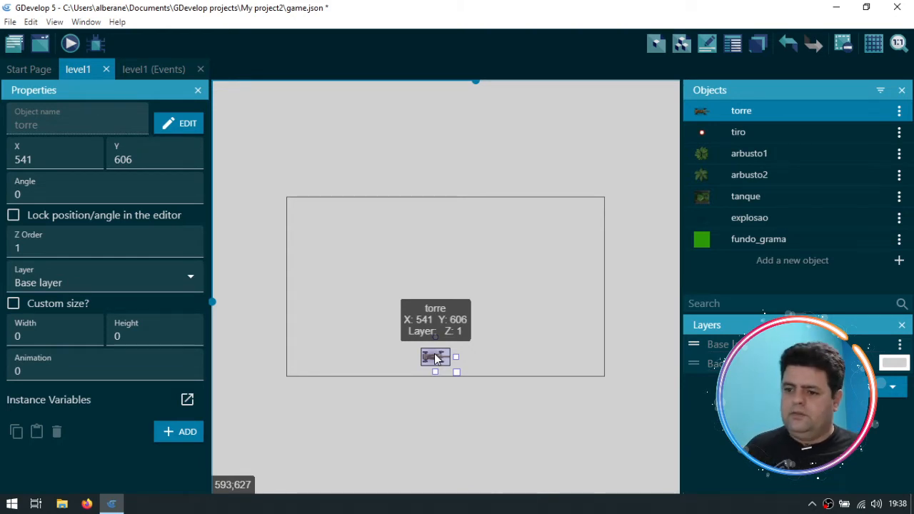
click(500, 408)
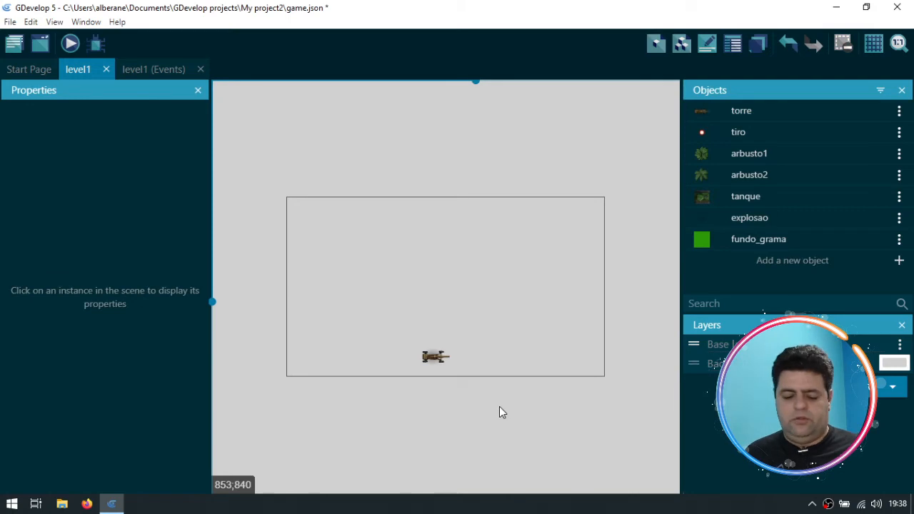
Step: Switch to Notepad++ and read the notes on the level1 fullscreen event and adding the fundo_grama background
key(alt+Tab)
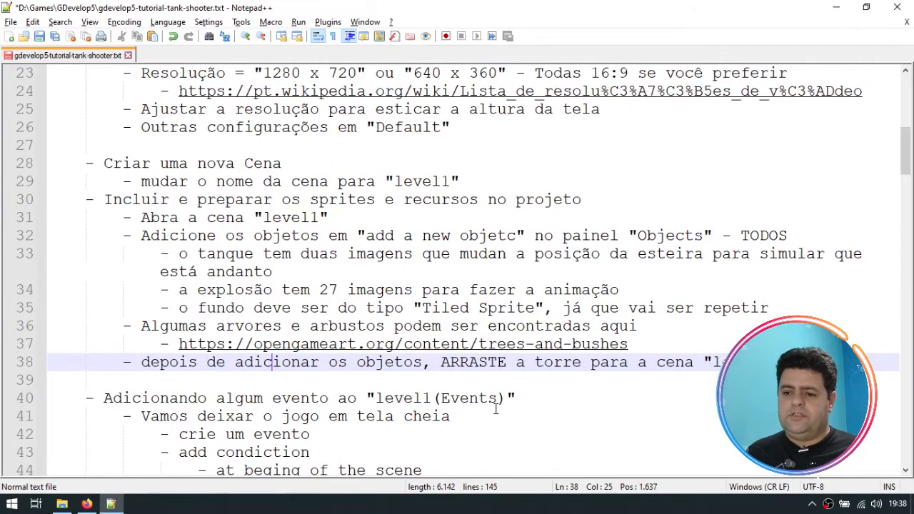
scroll(494, 408, down, 4)
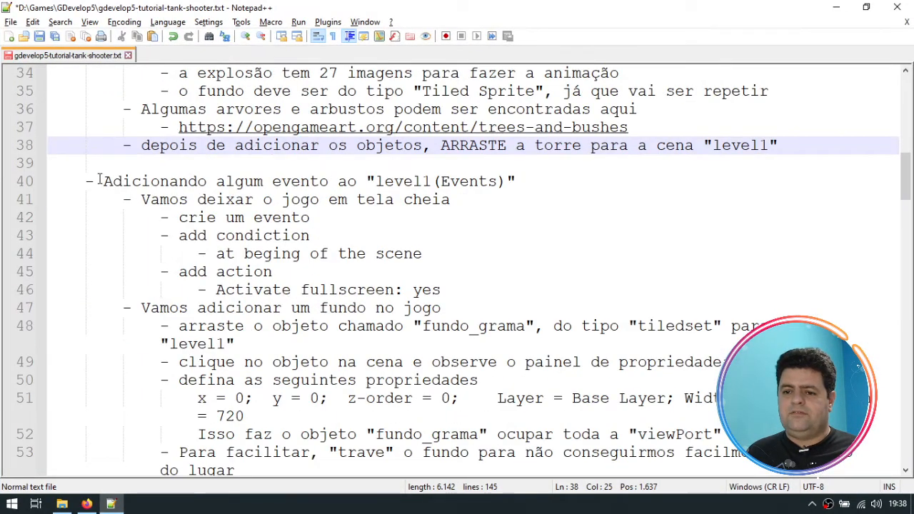
drag(99, 180, 386, 290)
click(422, 272)
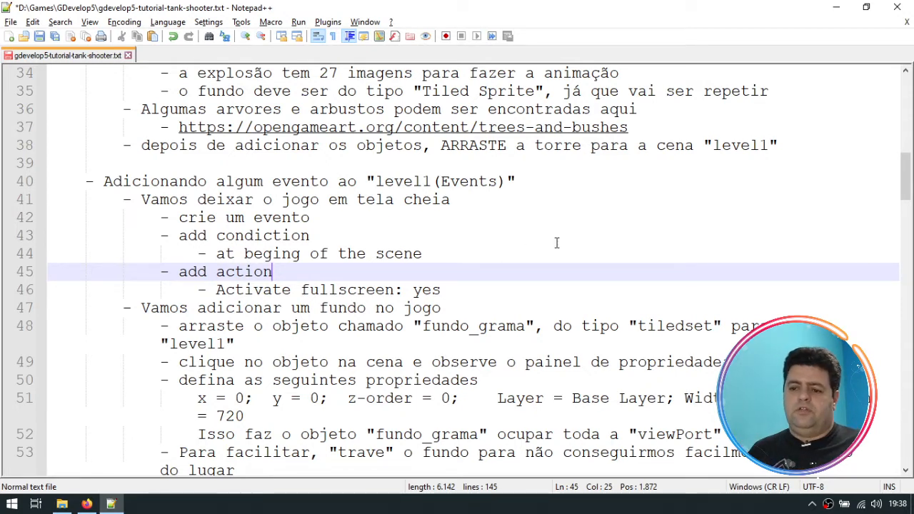
double_click(341, 305)
click(342, 292)
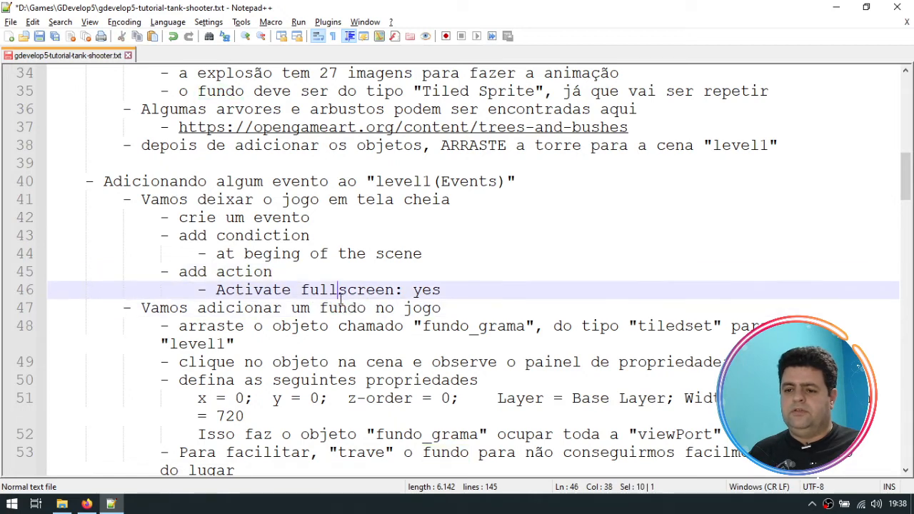
double_click(341, 290)
triple_click(345, 308)
scroll(348, 314, down, 3)
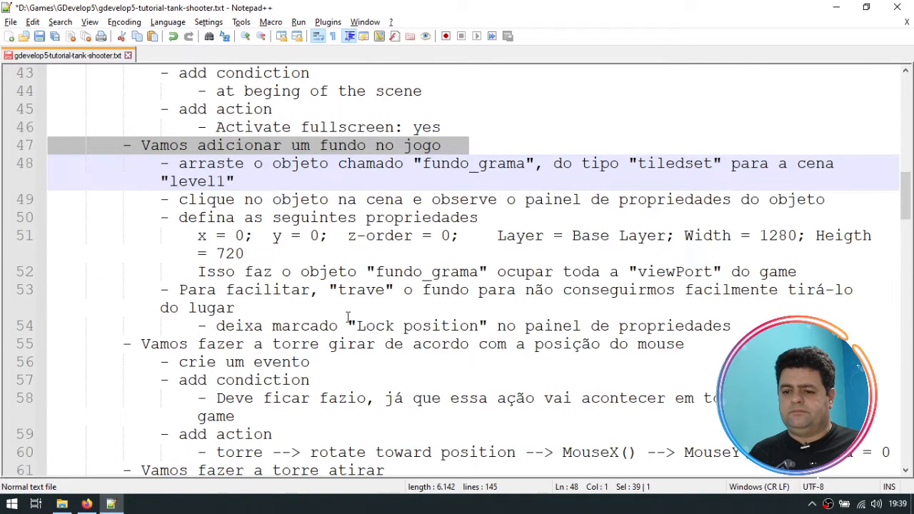
Step: Read the notes on rotating the torre toward the mouse and on the level1 events, and save the notes file
triple_click(289, 345)
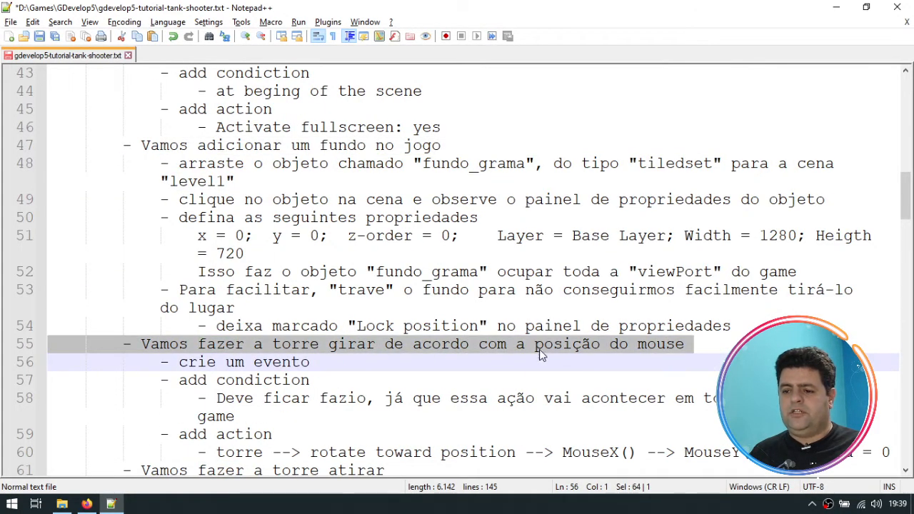
scroll(365, 293, up, 3)
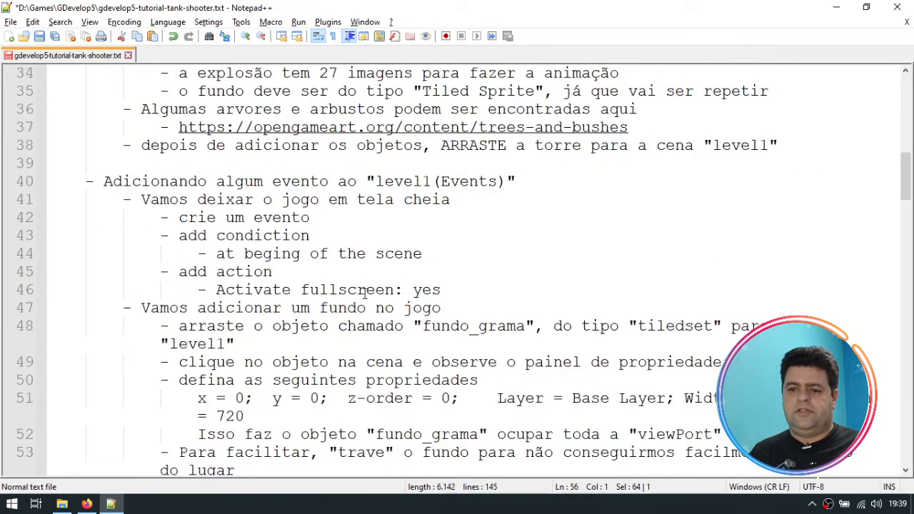
scroll(347, 286, down, 1)
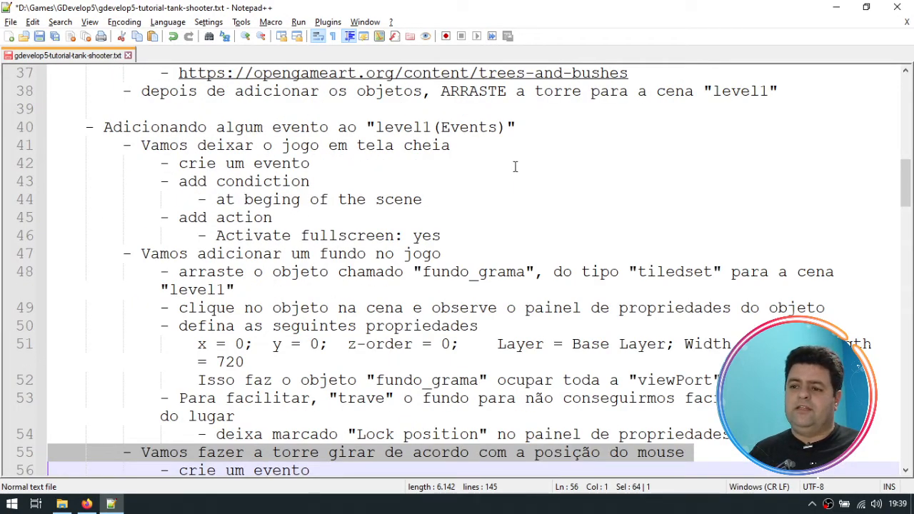
double_click(466, 127)
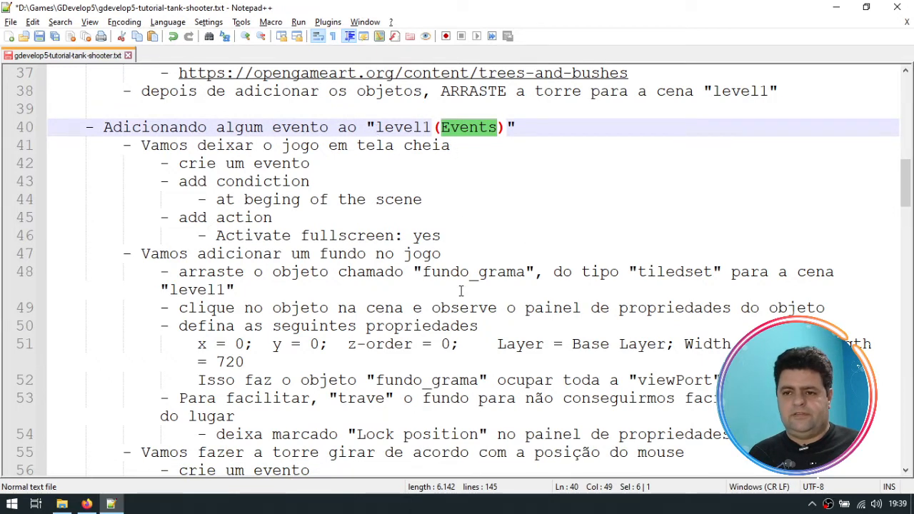
click(426, 290)
key(ctrl+s)
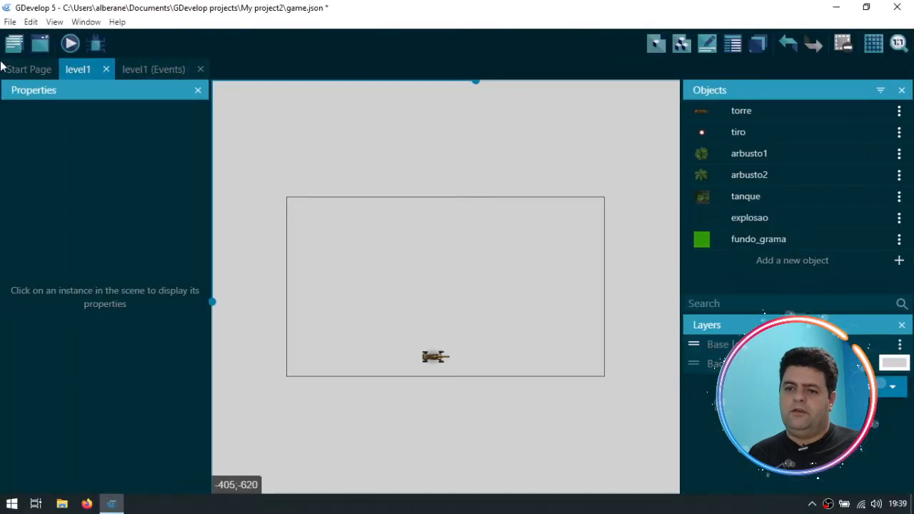
Step: Switch to GDevelop, close the level1 scene and its events editor, and reopen level1 from the project manager
click(107, 69)
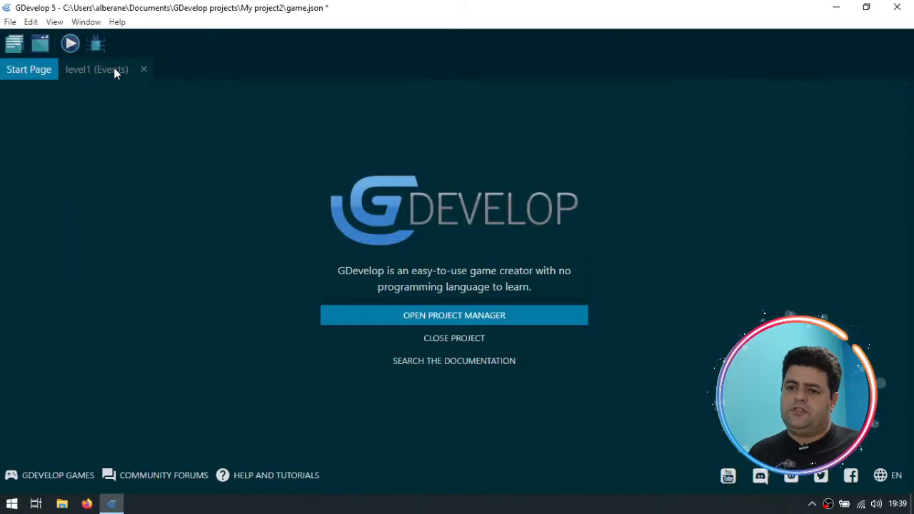
click(143, 70)
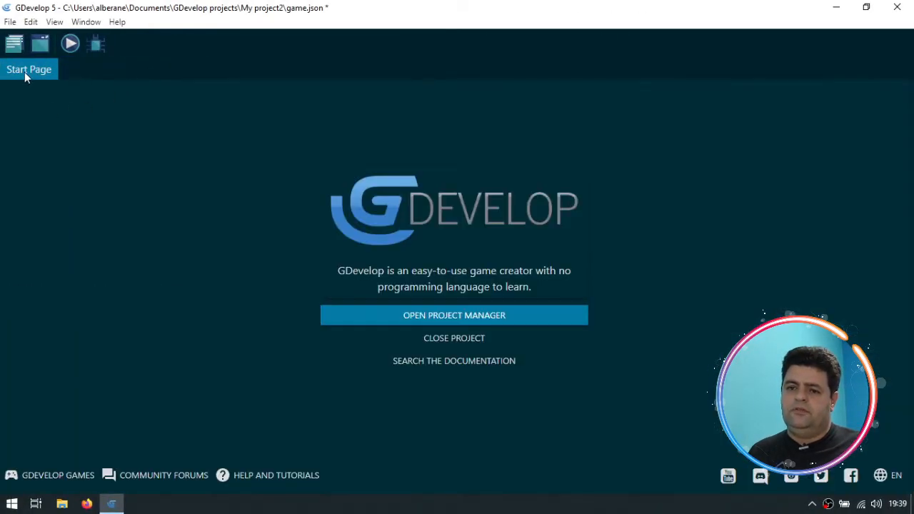
click(14, 44)
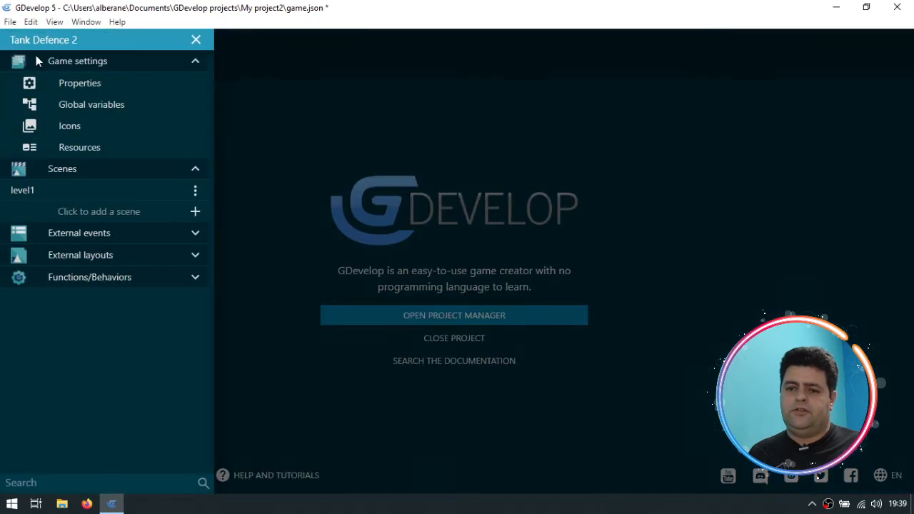
click(41, 200)
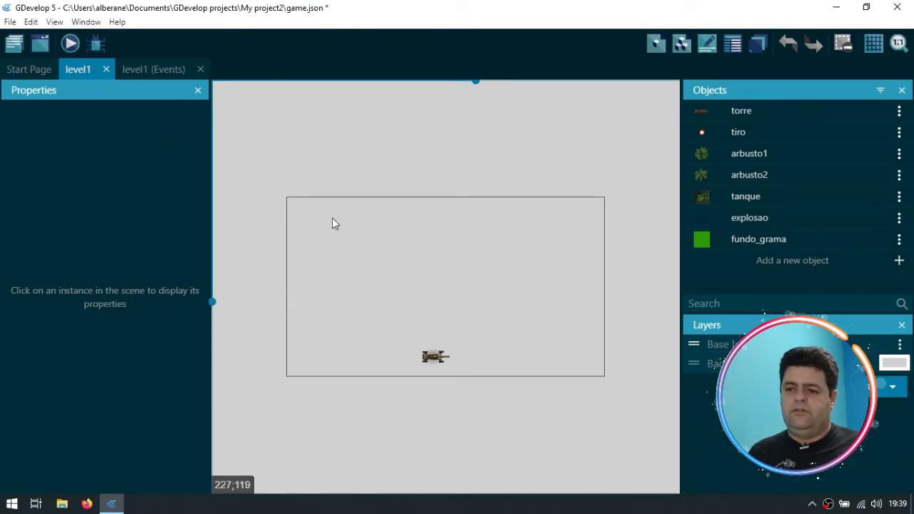
Step: Add a new empty event to the level1 events and check the fullscreen event's condition in the Notepad++ notes
click(153, 70)
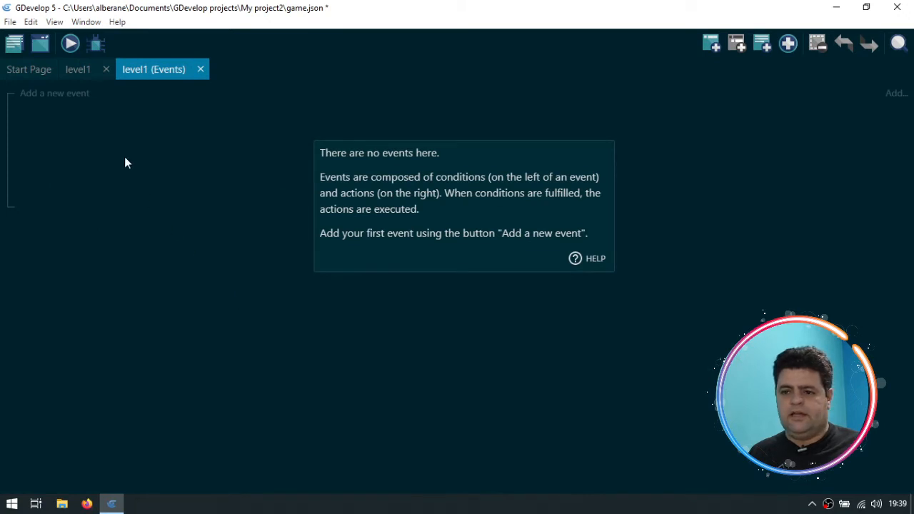
click(66, 98)
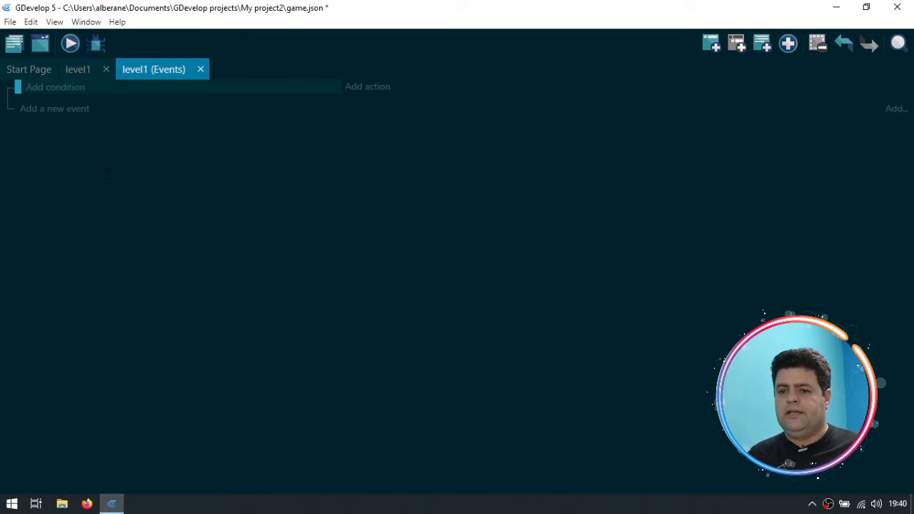
key(alt+Tab)
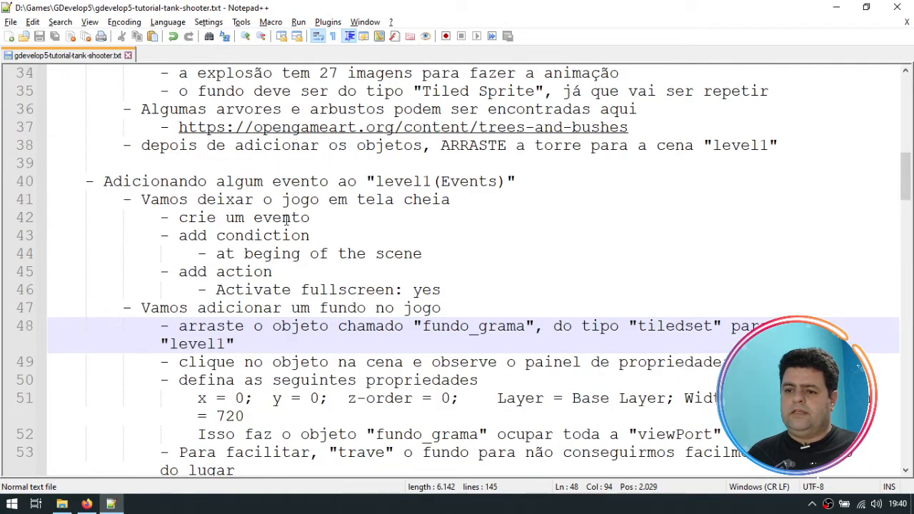
click(302, 202)
click(257, 218)
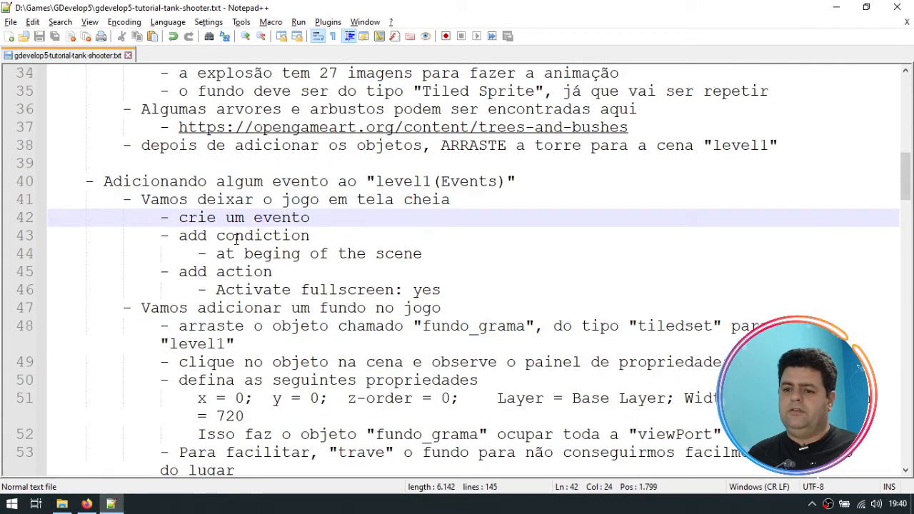
click(238, 238)
click(218, 254)
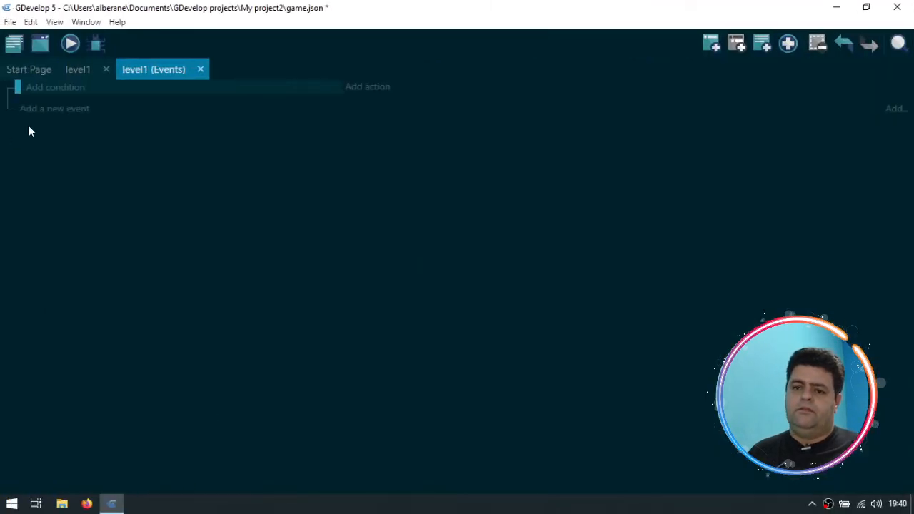
Step: Back in GDevelop, give the new event the scene condition "At the beginning of the scene"
click(63, 93)
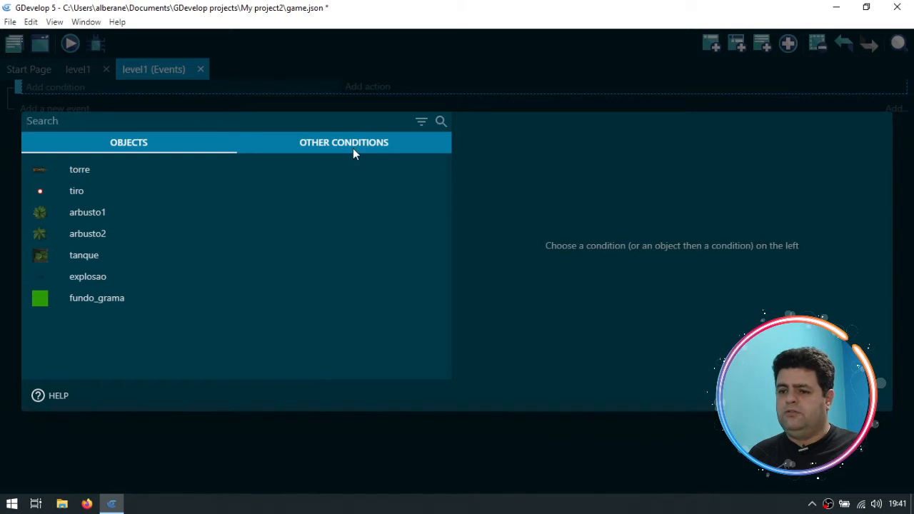
click(377, 145)
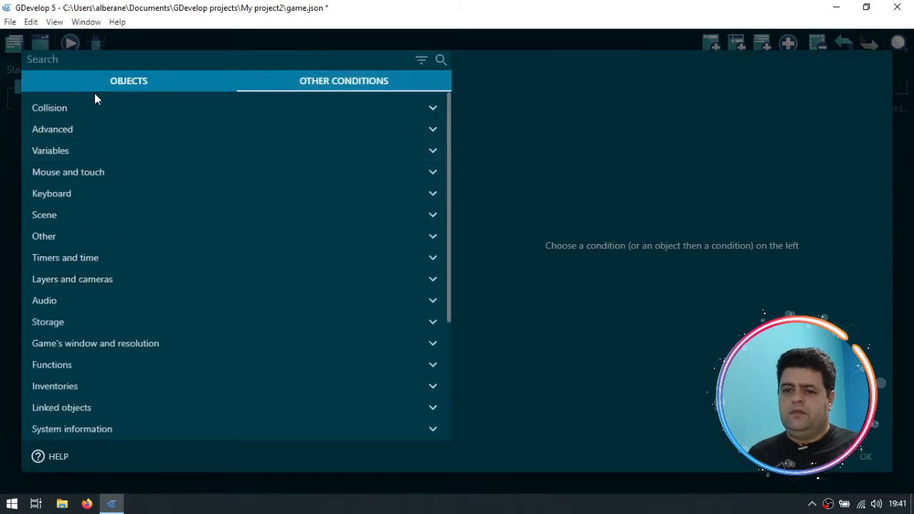
click(54, 216)
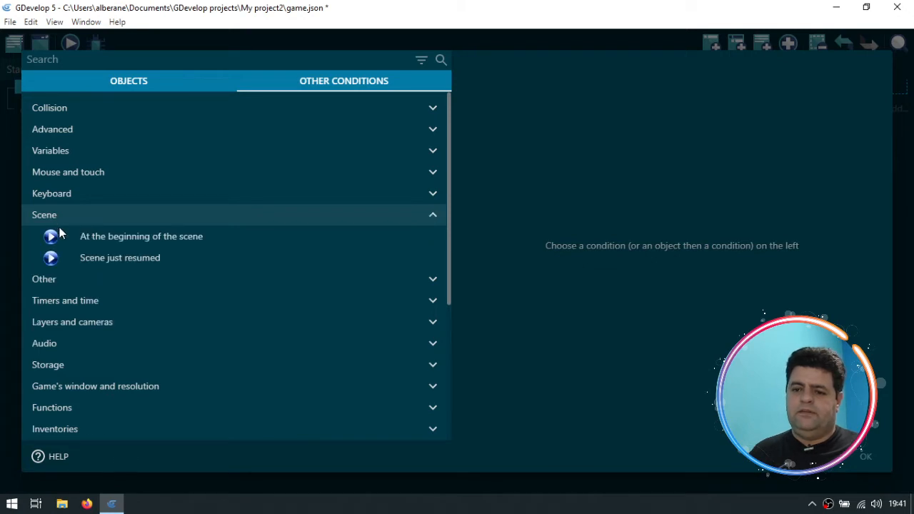
click(176, 236)
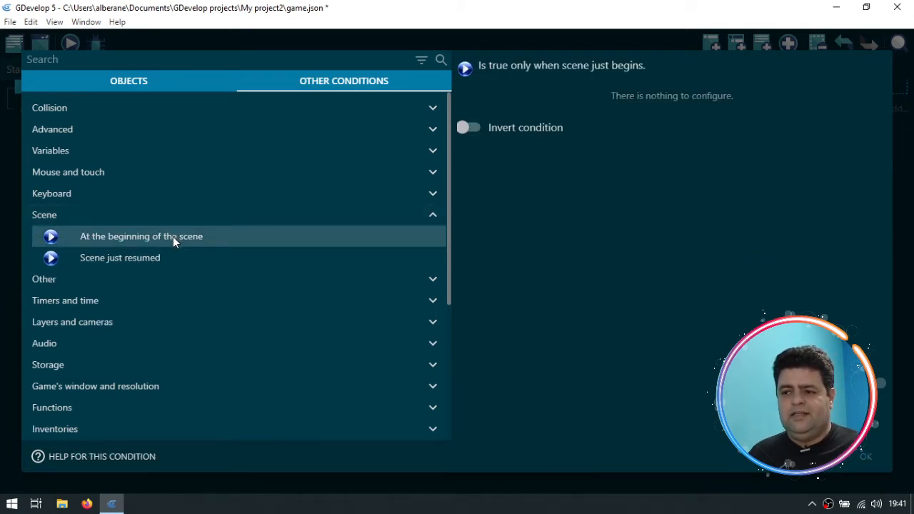
click(865, 456)
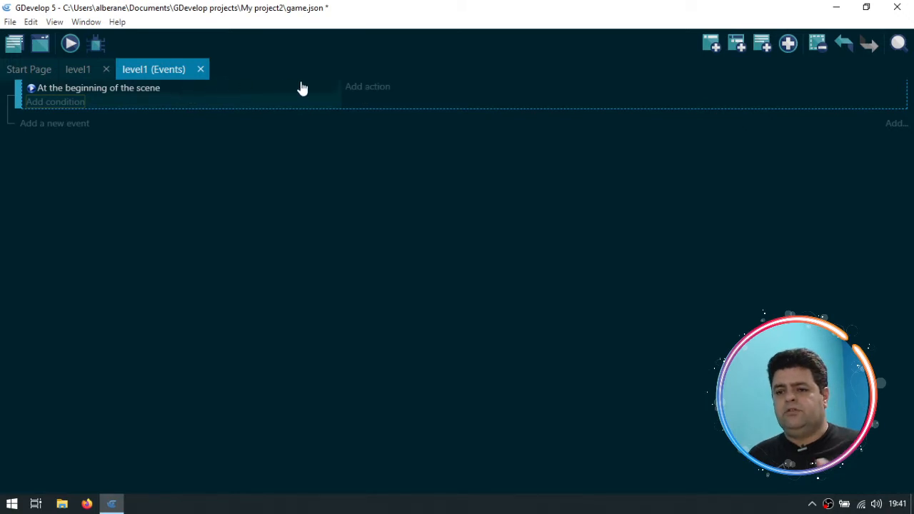
Step: Add the "De/activate fullscreen" action to the event, searching for "full" and setting Activate fullscreen to Yes
click(375, 91)
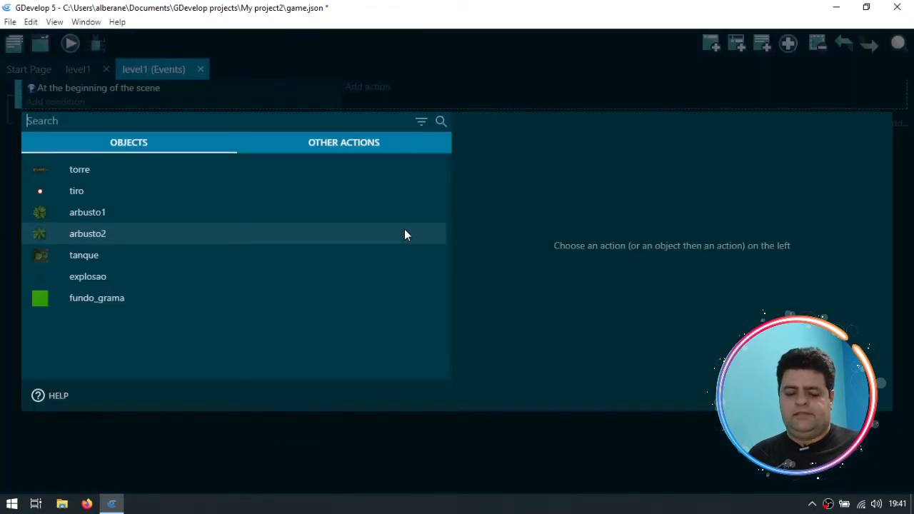
click(353, 142)
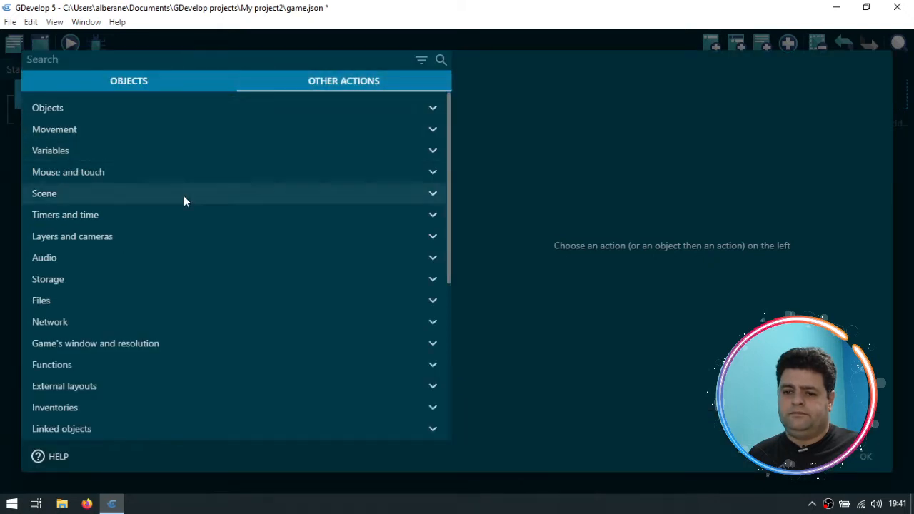
key(alt+Tab)
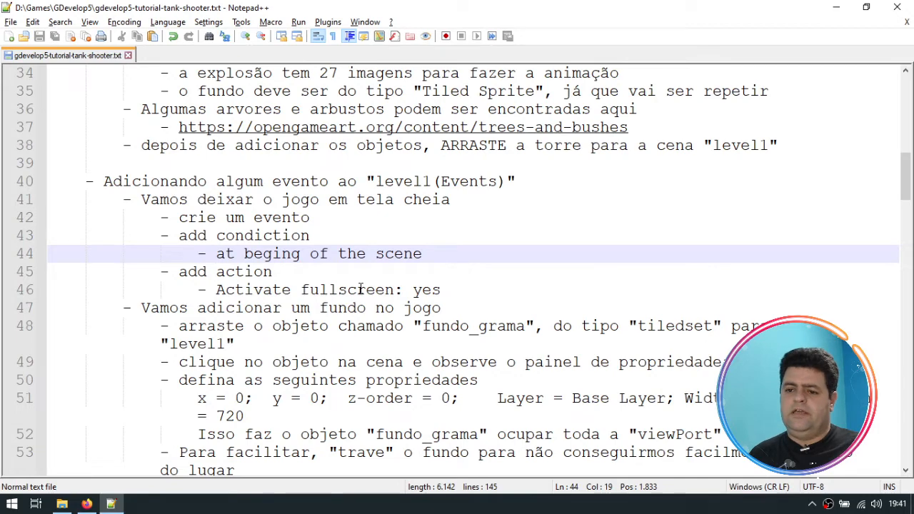
key(alt+Tab)
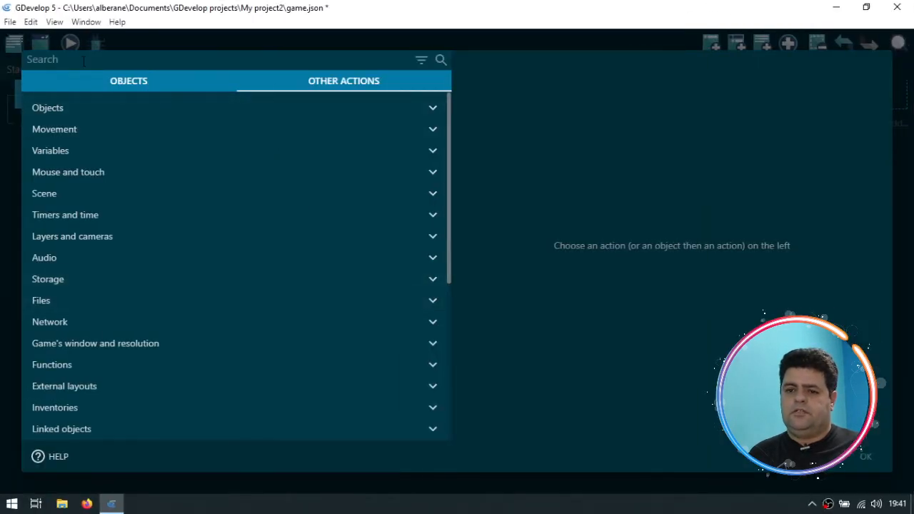
click(65, 61)
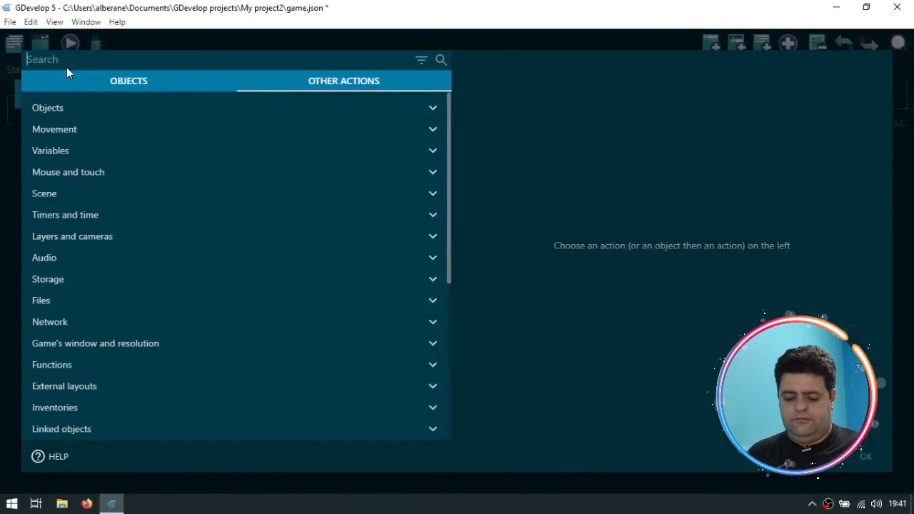
text(ful)
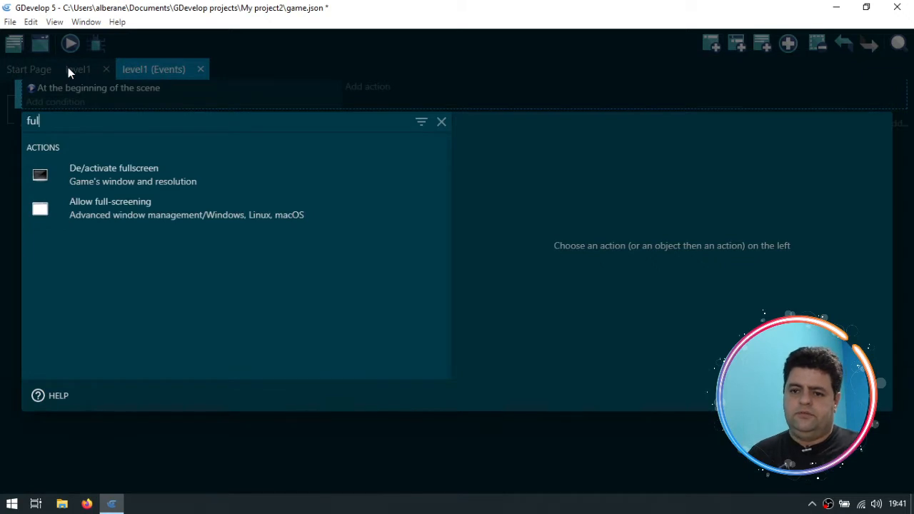
text(l)
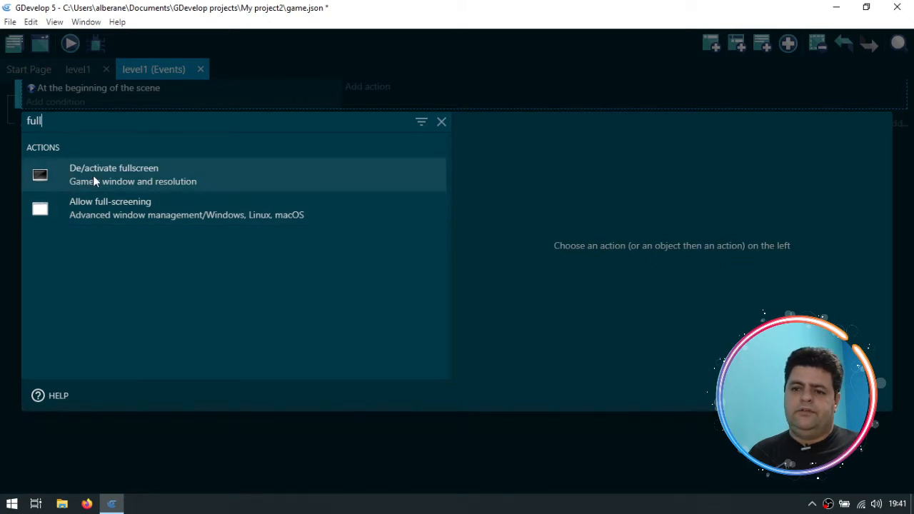
click(135, 178)
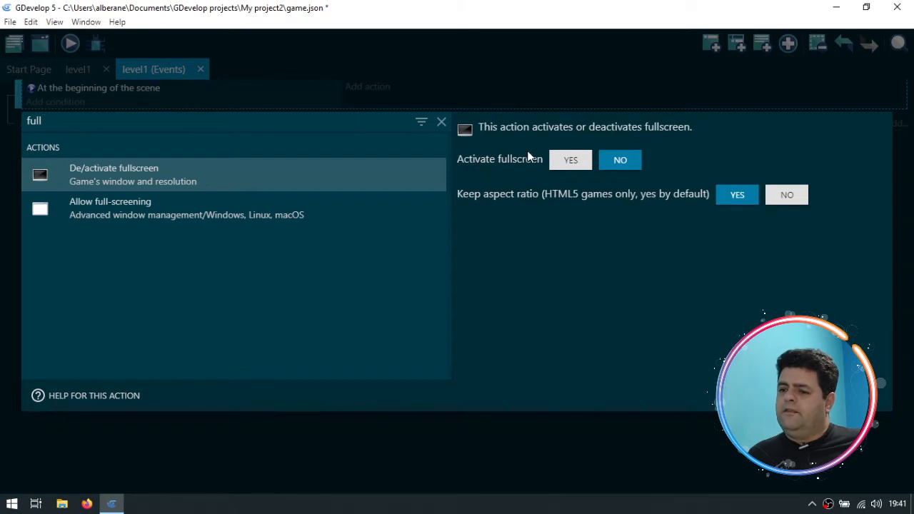
click(573, 162)
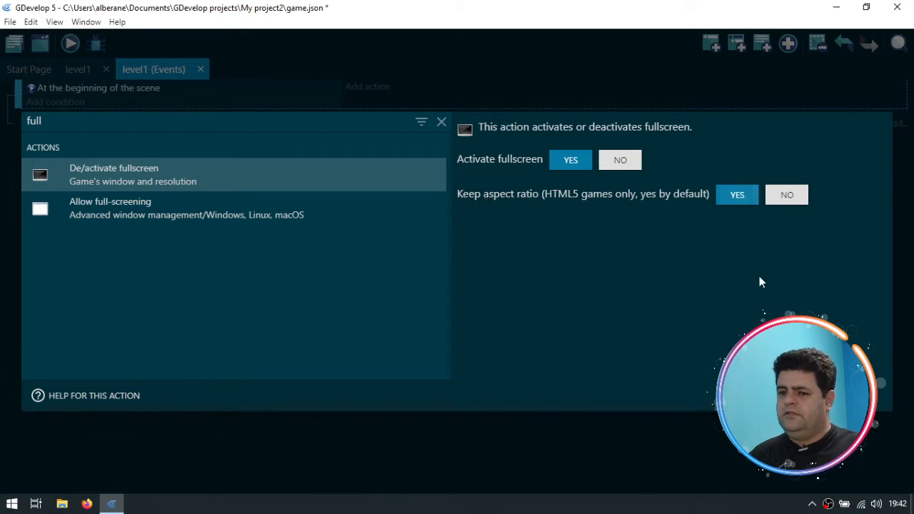
Step: Add the action activating fullscreen with the aspect ratio kept to the scene-start event, and preview the game
click(865, 396)
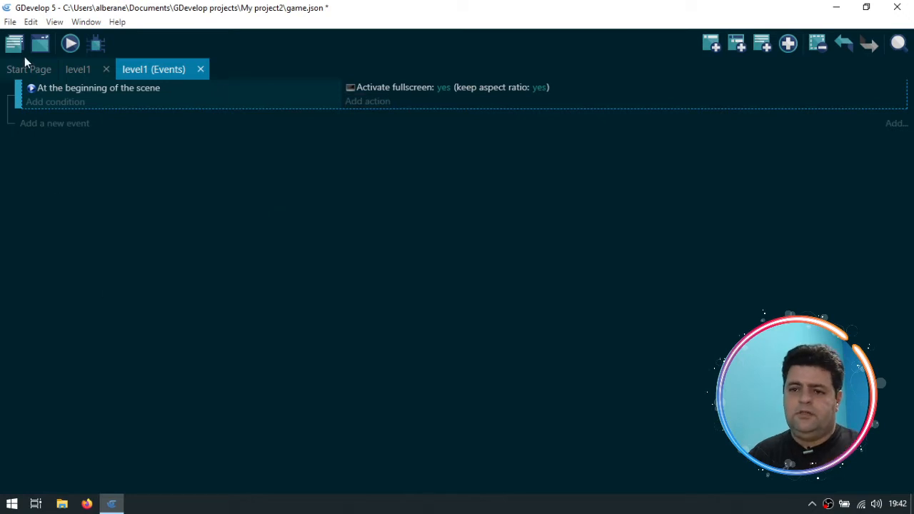
click(75, 50)
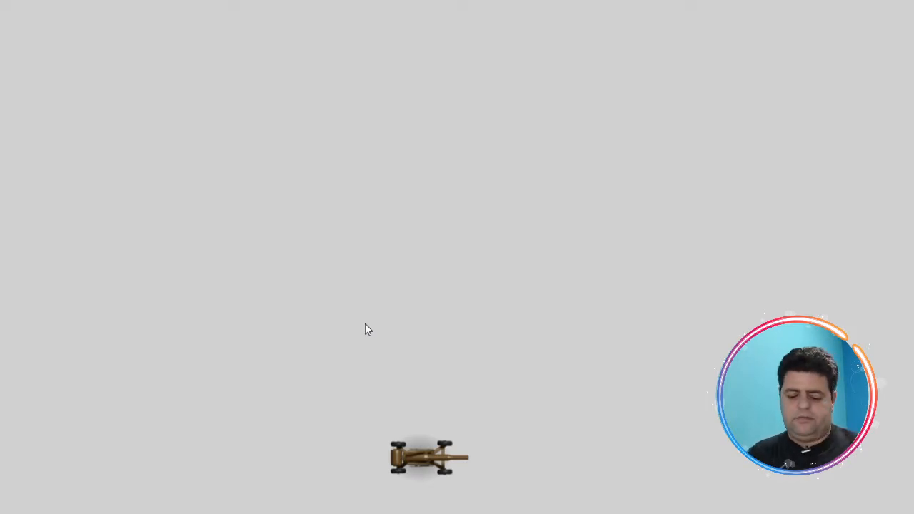
key(alt+F4)
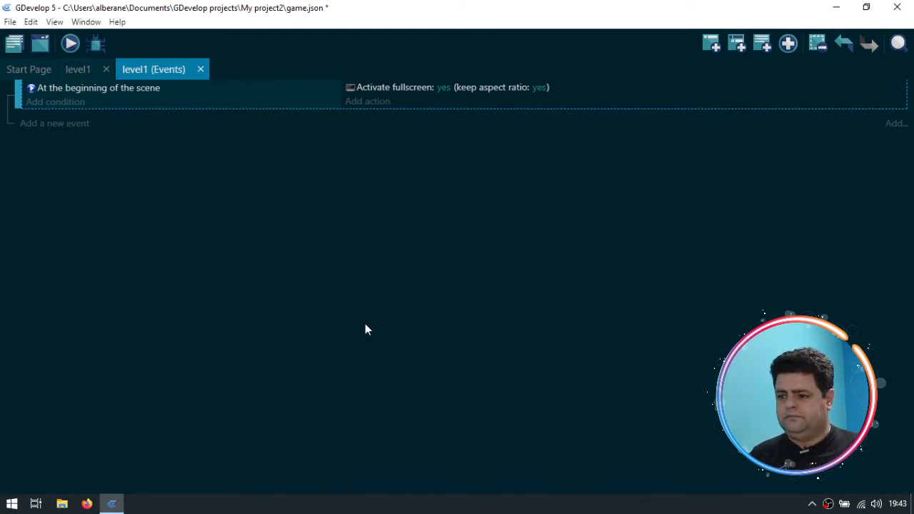
Step: Place an instance of fundo_grama in the level1 scene at about X 41, Y 20
click(77, 77)
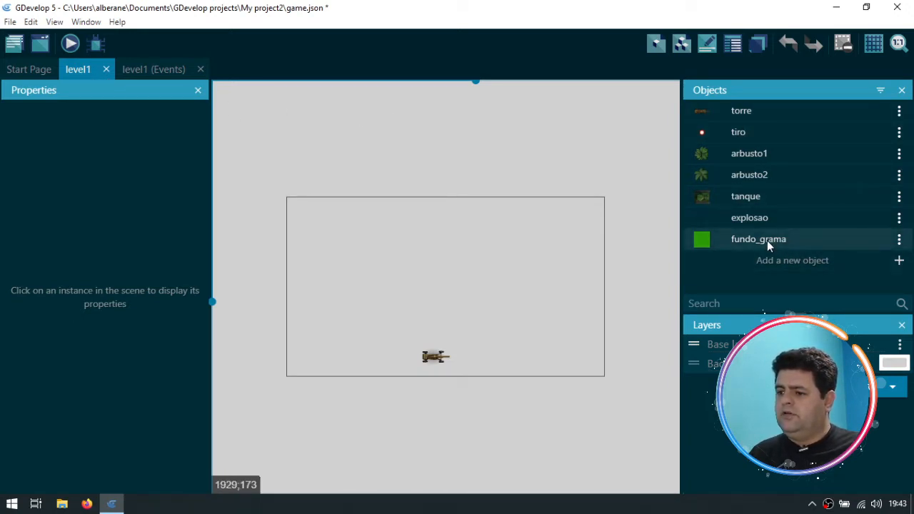
drag(735, 239, 329, 211)
drag(387, 266, 337, 253)
click(450, 147)
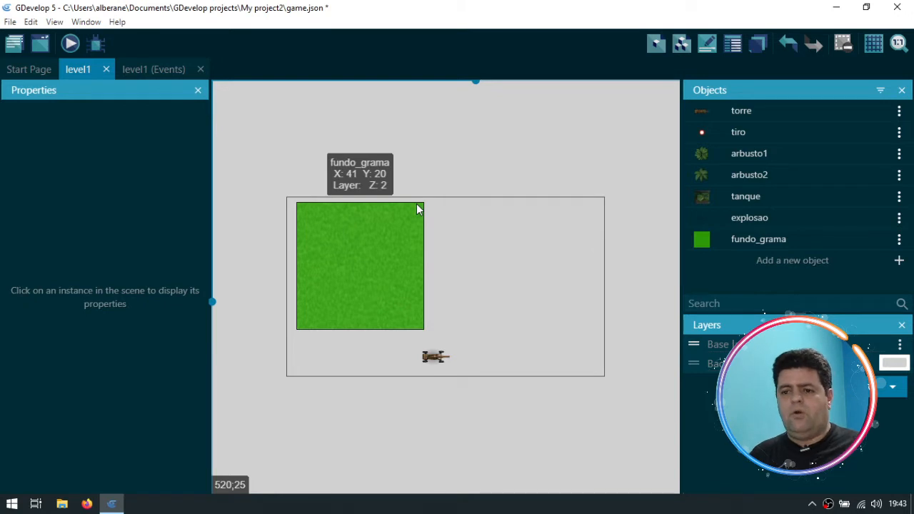
Step: Set the position of the fundo_grama instance to X 0, Y 0
click(386, 230)
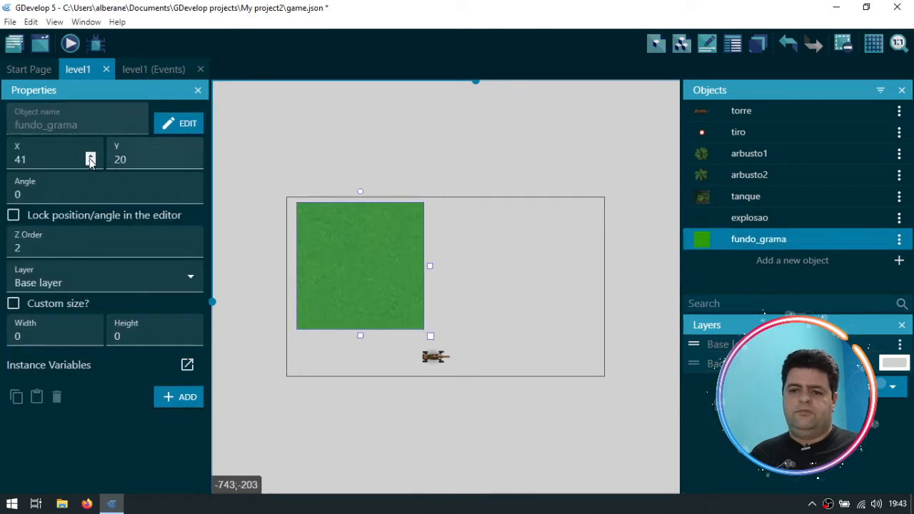
click(48, 160)
drag(28, 160, 1, 164)
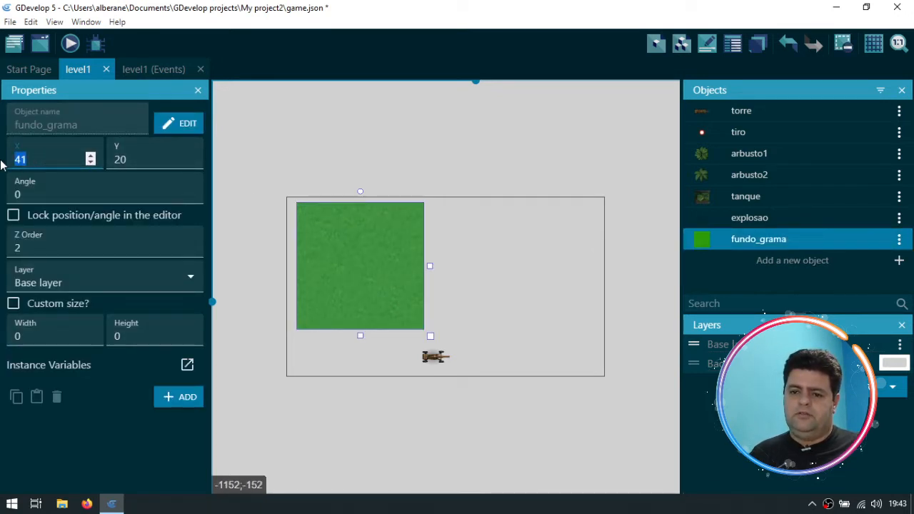
text(0)
key(Tab)
text(0)
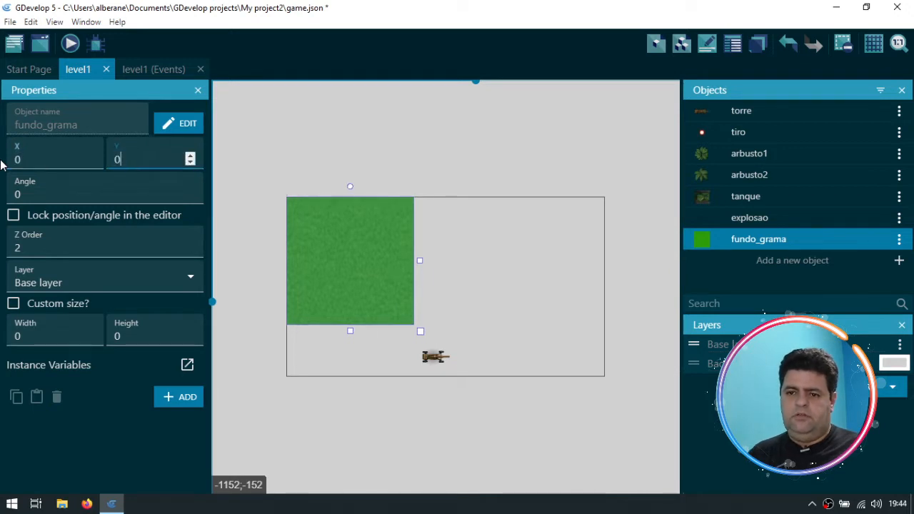
key(Tab)
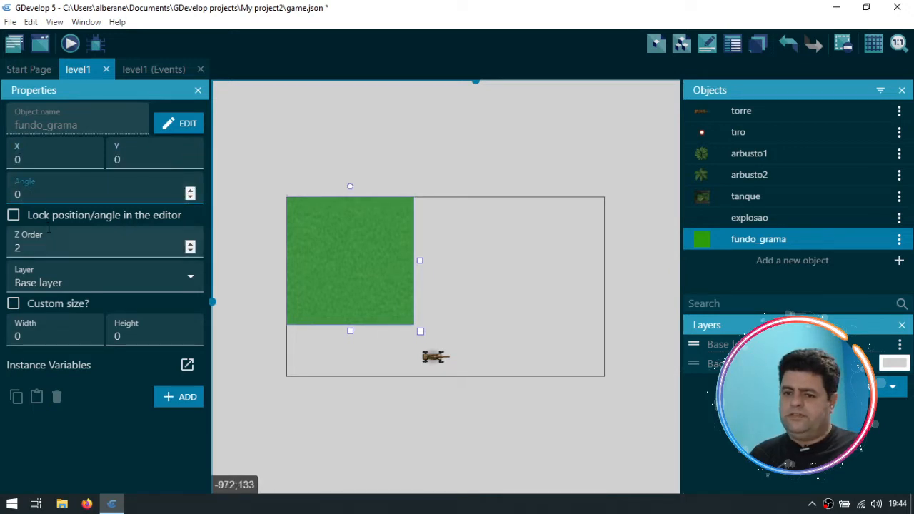
Step: Set the Z order of the fundo_grama instance to -1, keeping it on the Base layer
click(67, 256)
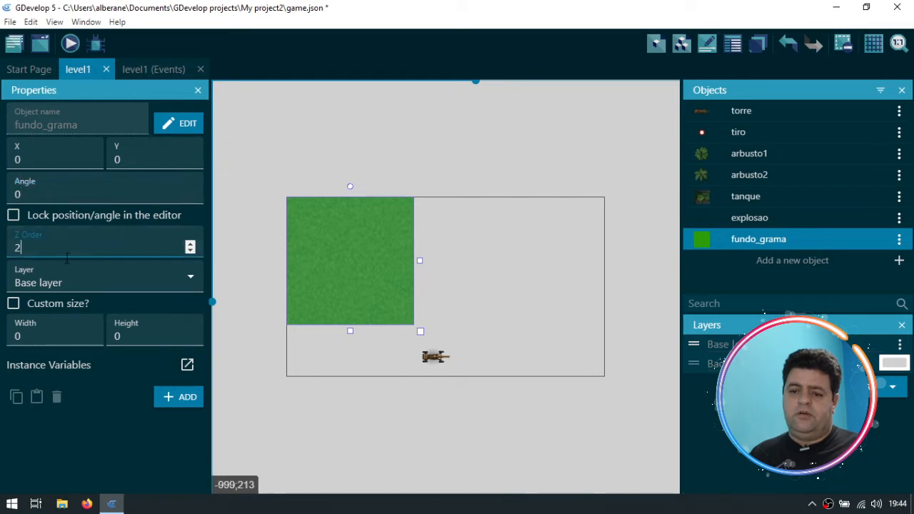
double_click(191, 252)
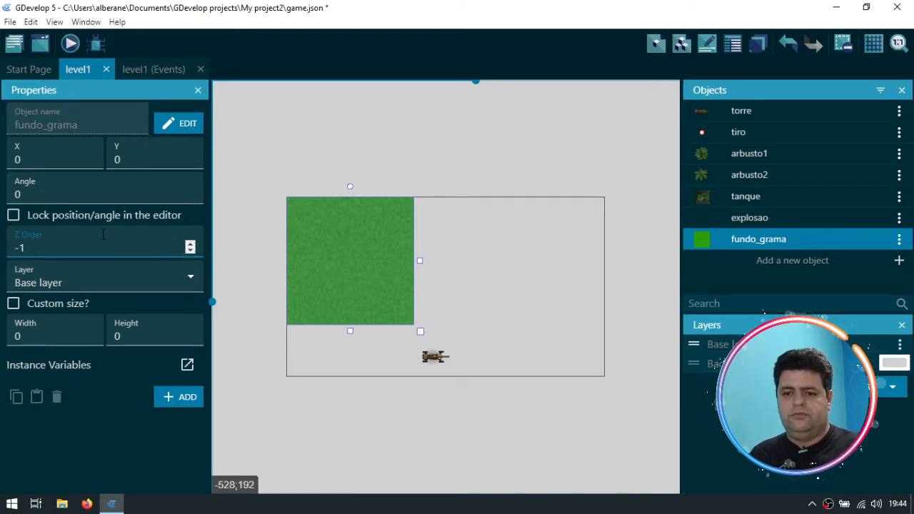
click(79, 284)
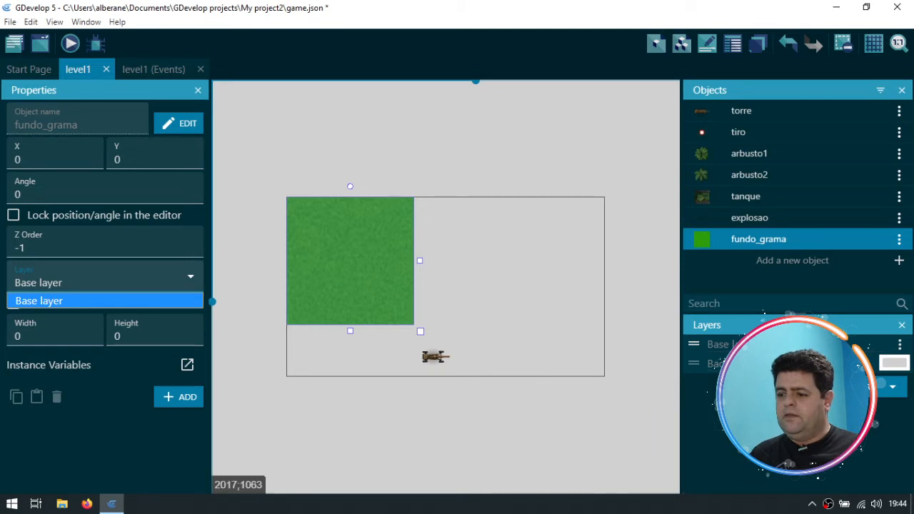
key(Escape)
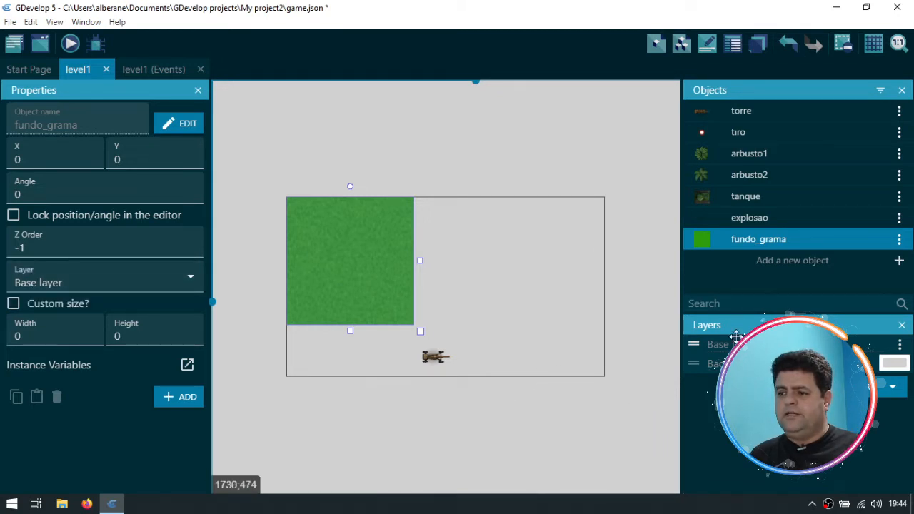
Step: Close and reopen the layers list, dock it beneath the objects list and reduce its height
click(759, 44)
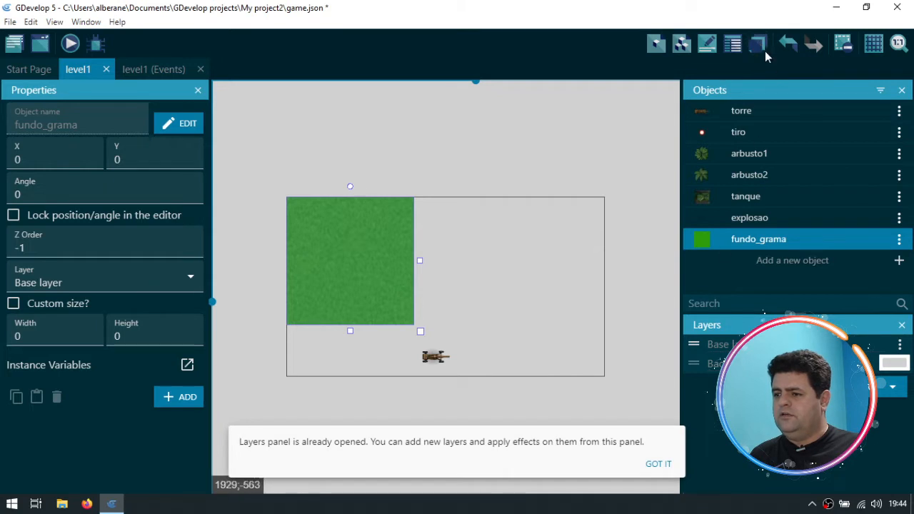
click(660, 464)
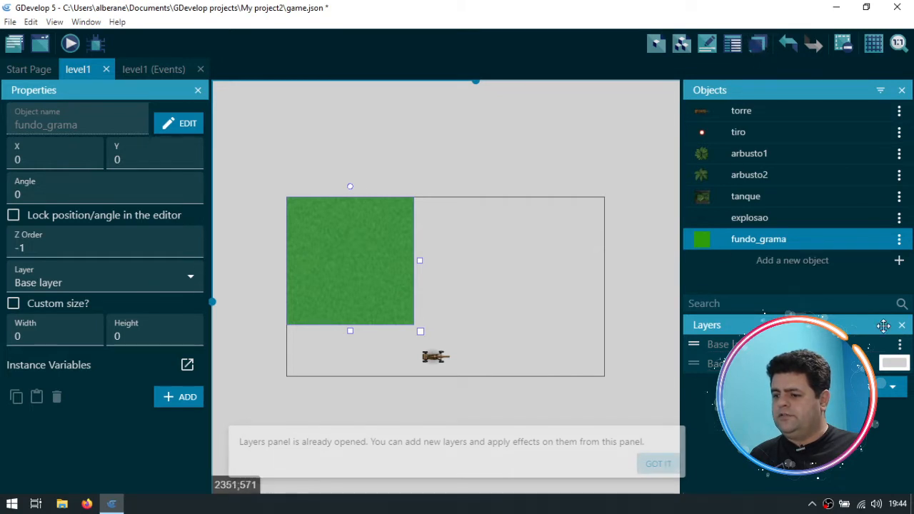
click(902, 325)
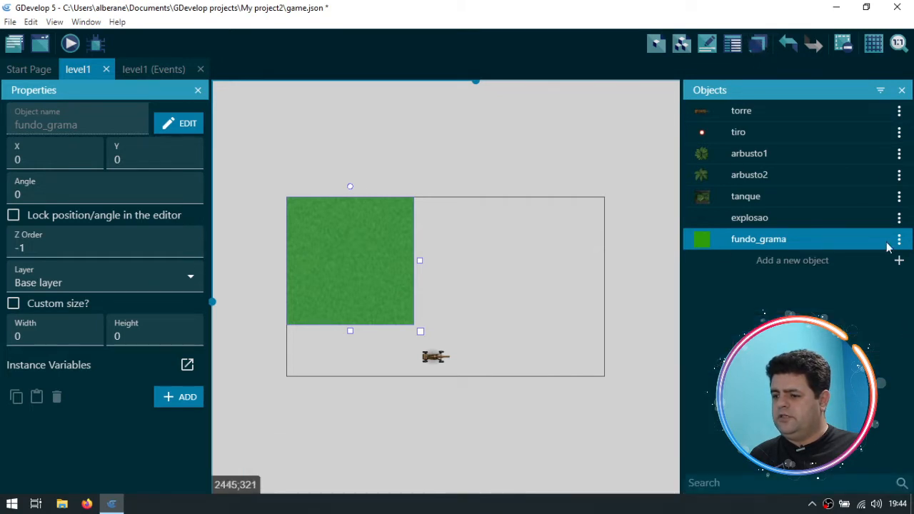
click(757, 45)
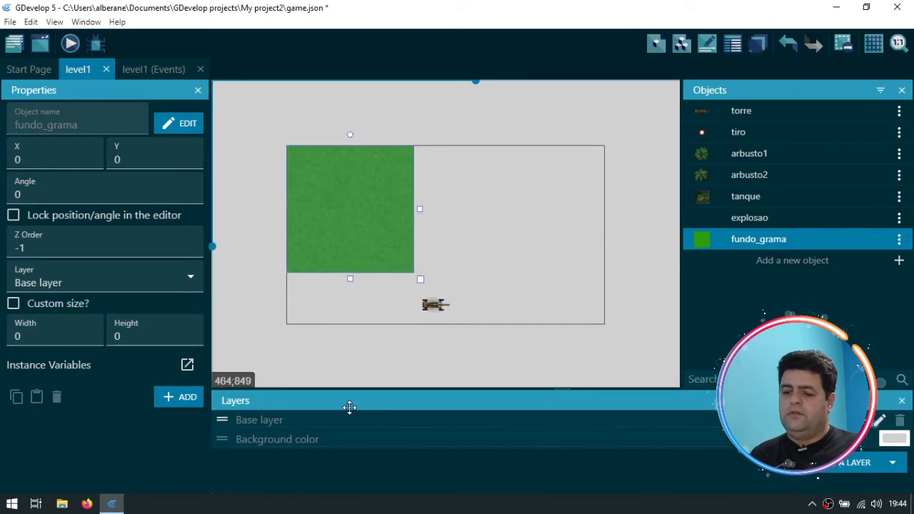
drag(292, 400, 892, 414)
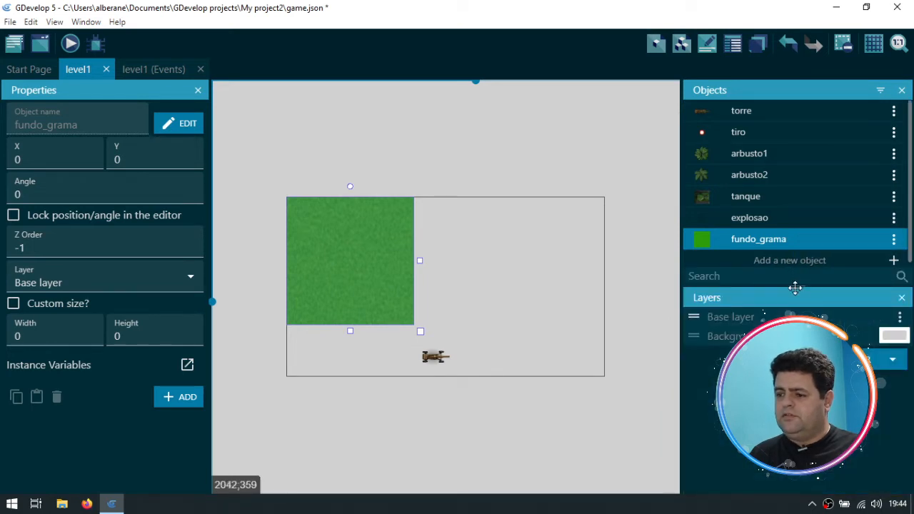
drag(793, 285, 795, 347)
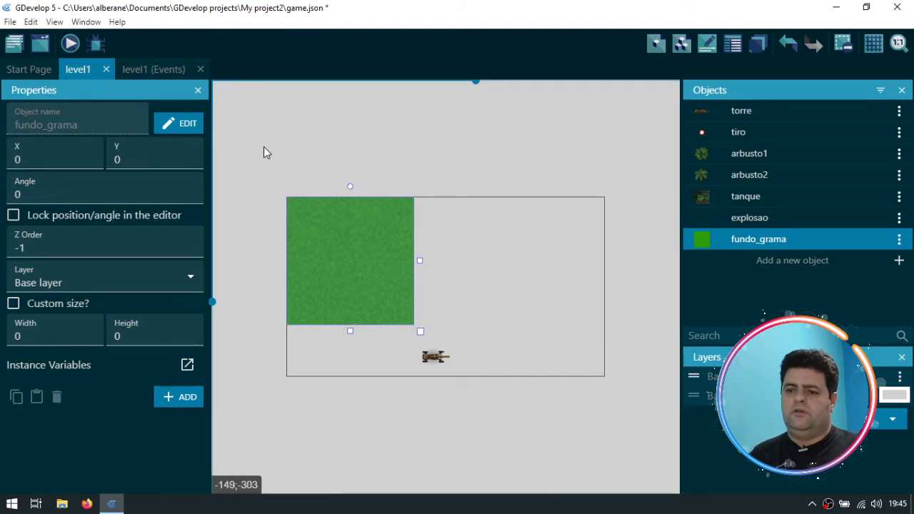
Step: Enable a custom size for the fundo_grama instance, with width 1280 and height 720
click(308, 176)
click(321, 218)
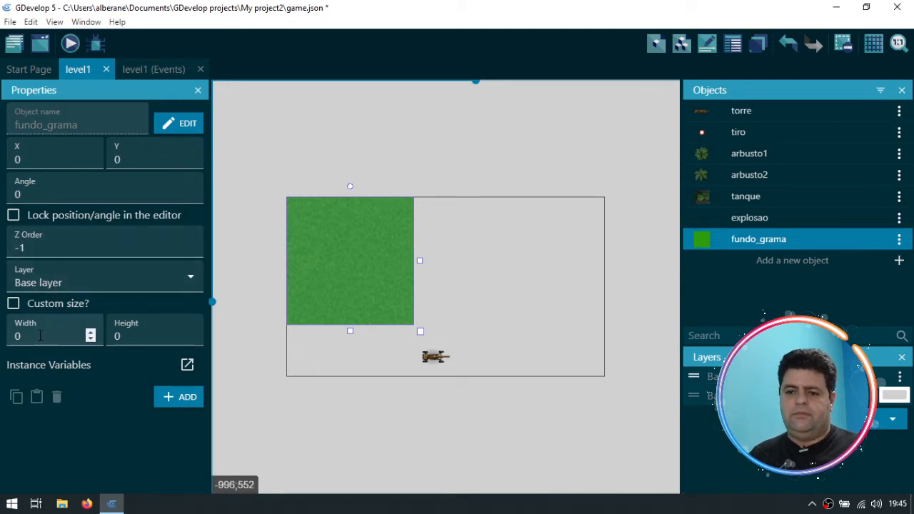
click(13, 303)
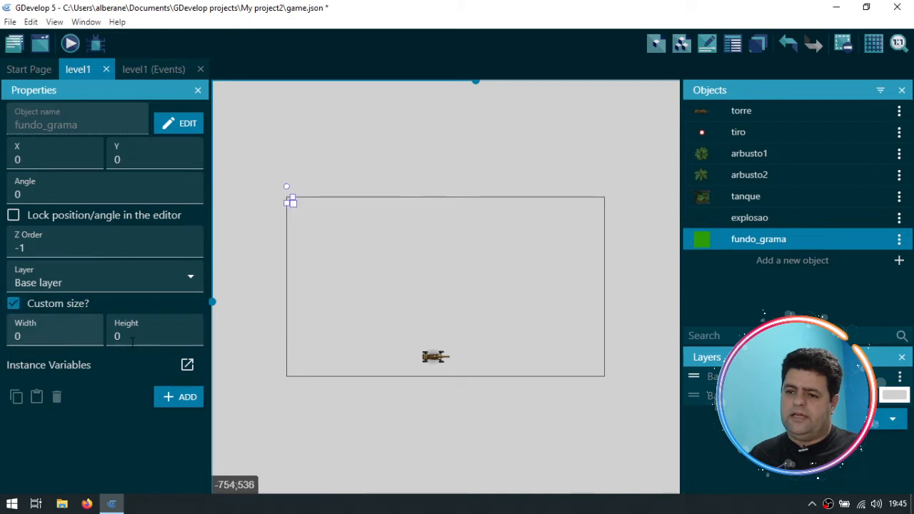
click(35, 331)
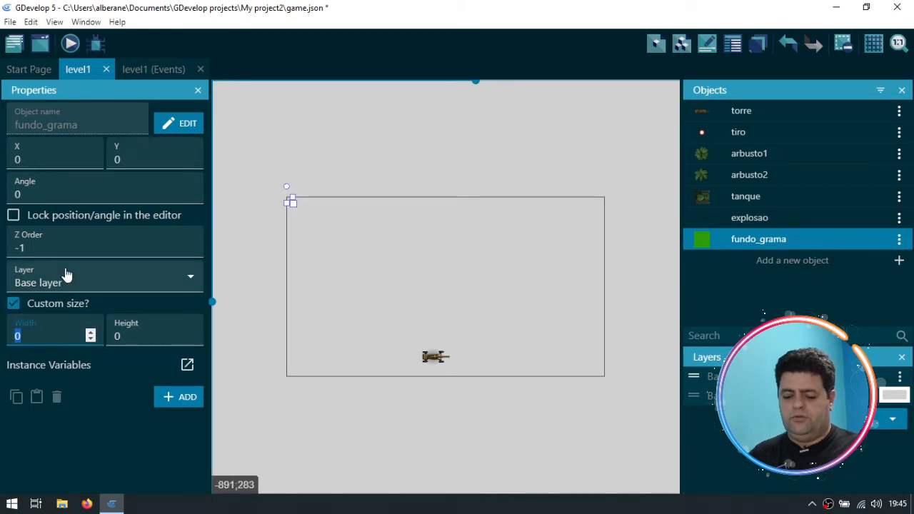
text(1280)
key(Tab)
text(720)
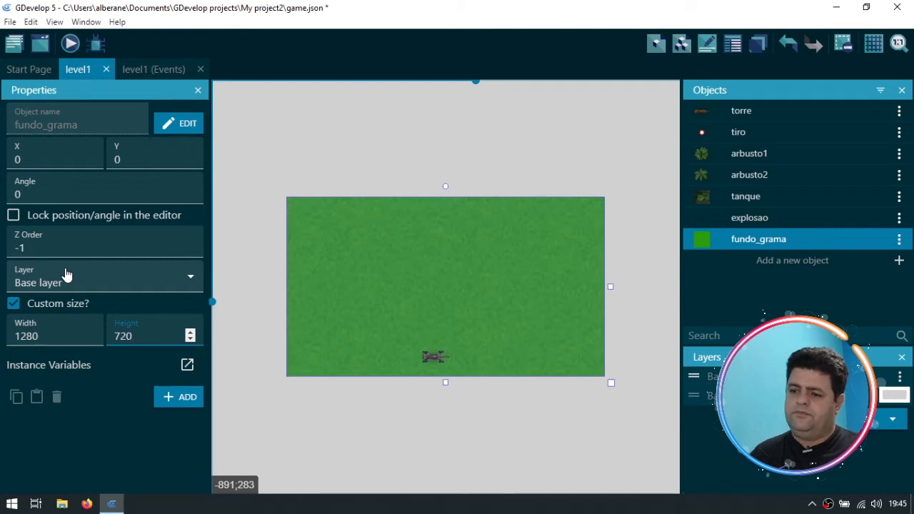
Step: Move the grass background to about X 56, Y -91, and restore its position to X 0, Y 0
click(300, 150)
click(372, 236)
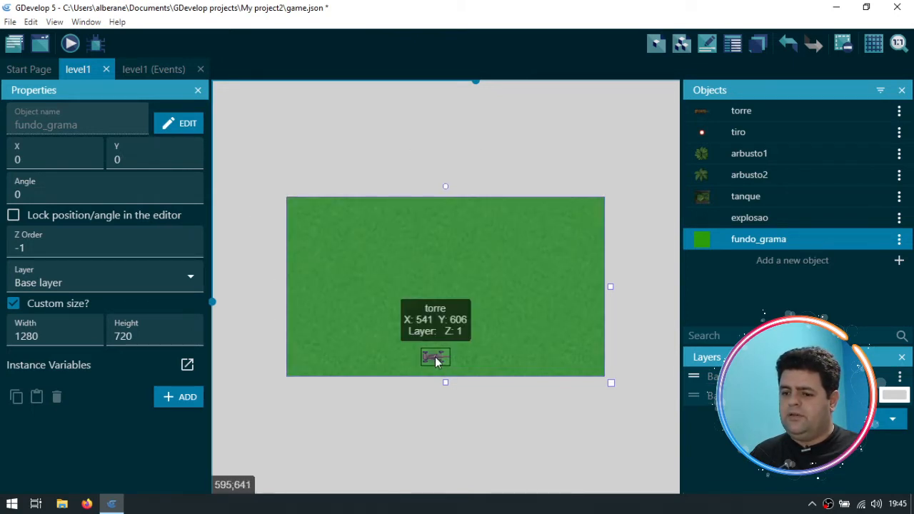
drag(400, 260, 416, 231)
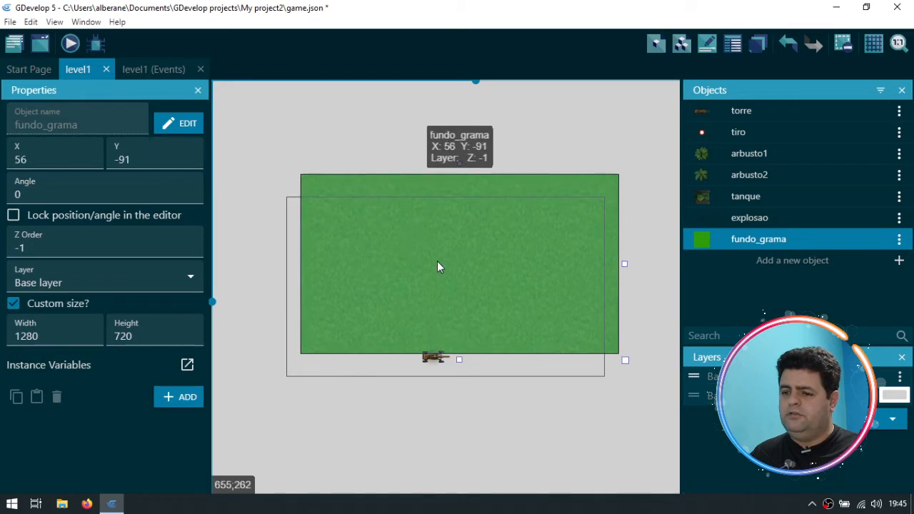
click(48, 158)
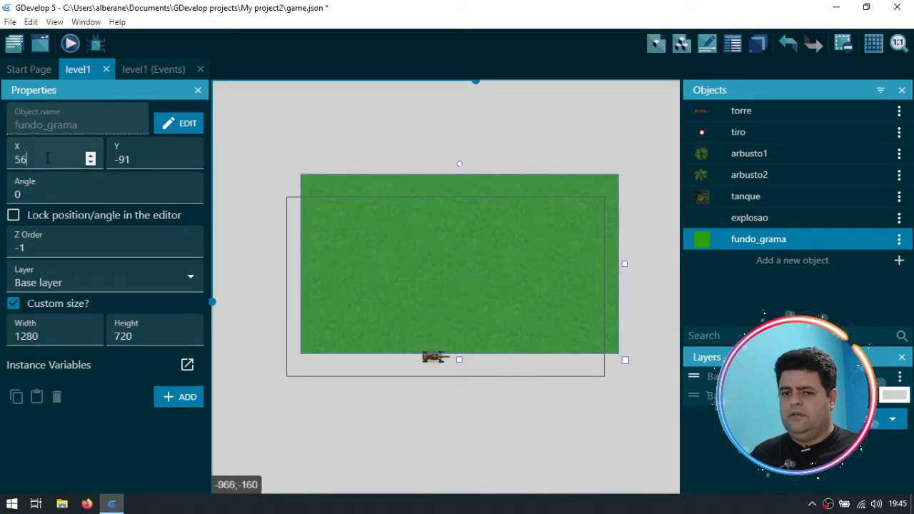
drag(47, 158, 3, 140)
text(0)
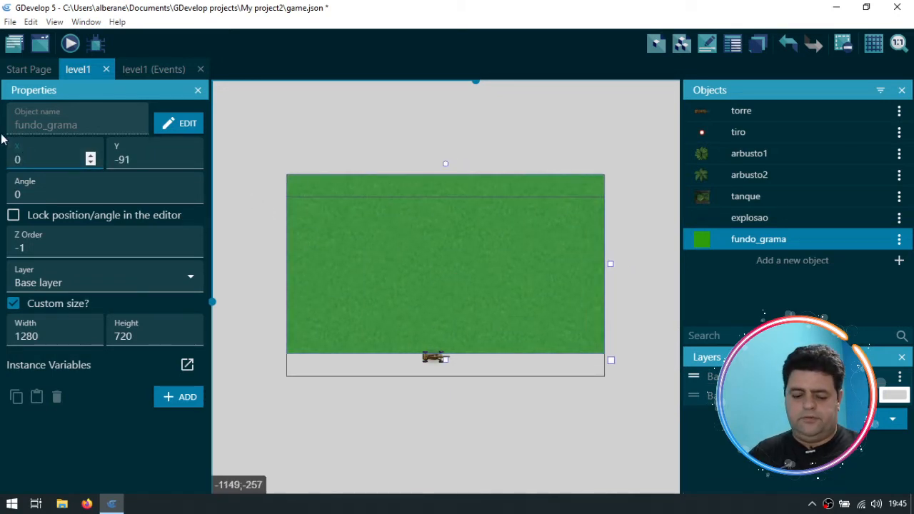
key(Tab)
text(0)
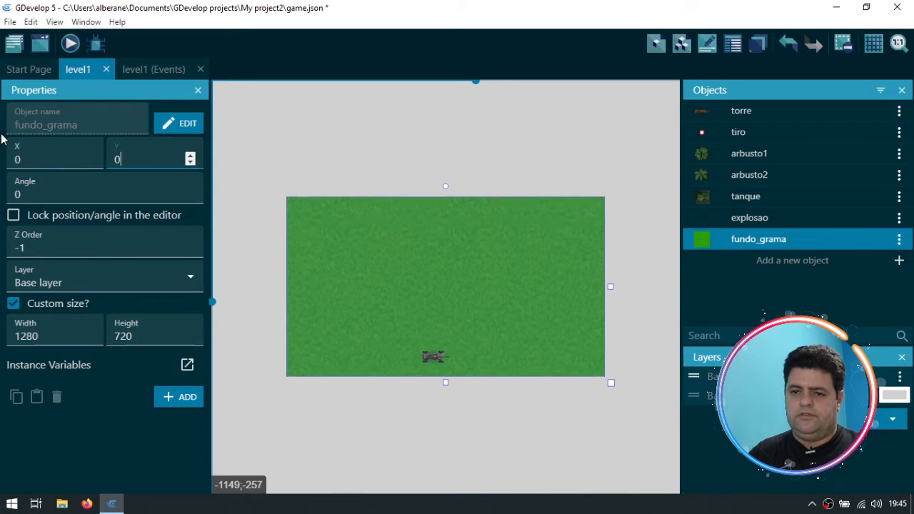
Step: Lock the position and angle of the fundo_grama instance in the editor, and try to move it in the scene
click(14, 220)
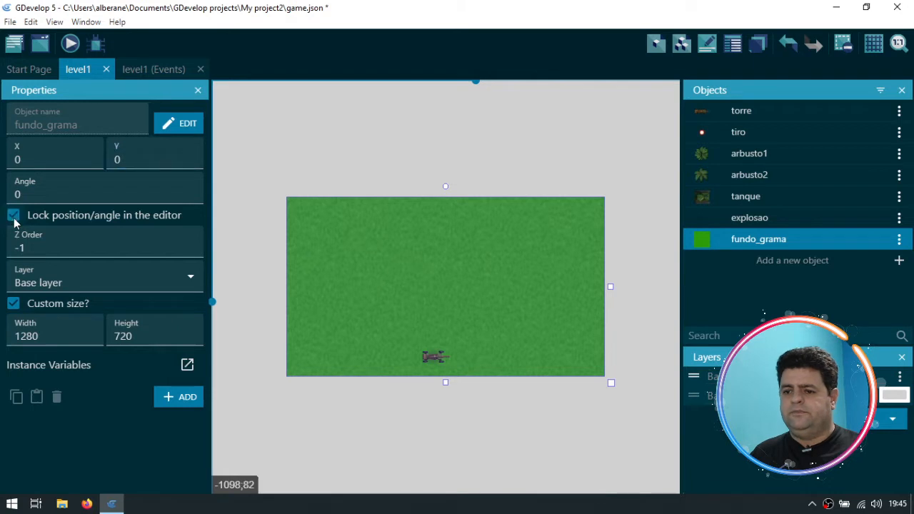
click(258, 200)
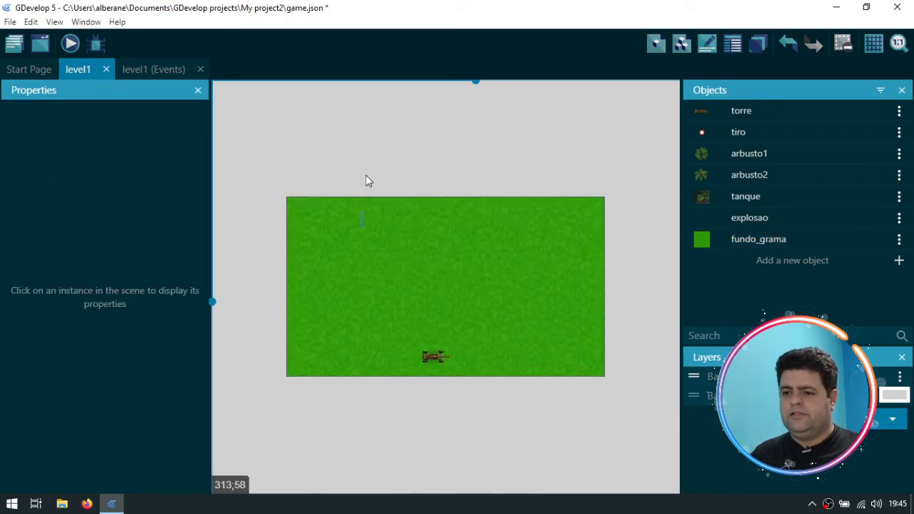
drag(344, 155, 349, 145)
drag(283, 215, 290, 152)
drag(345, 198, 372, 175)
drag(406, 282, 485, 165)
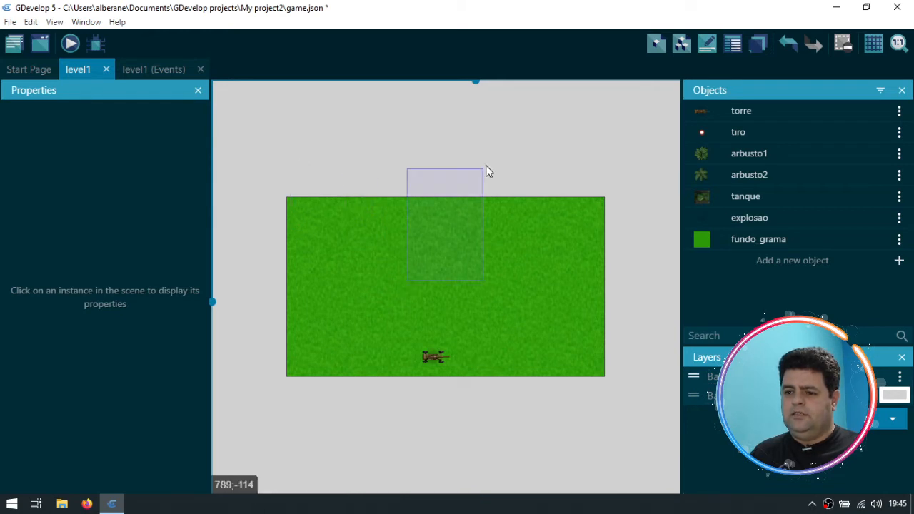
mouse_move(448, 244)
mouse_down()
mouse_move(382, 188)
mouse_move(387, 221)
mouse_up()
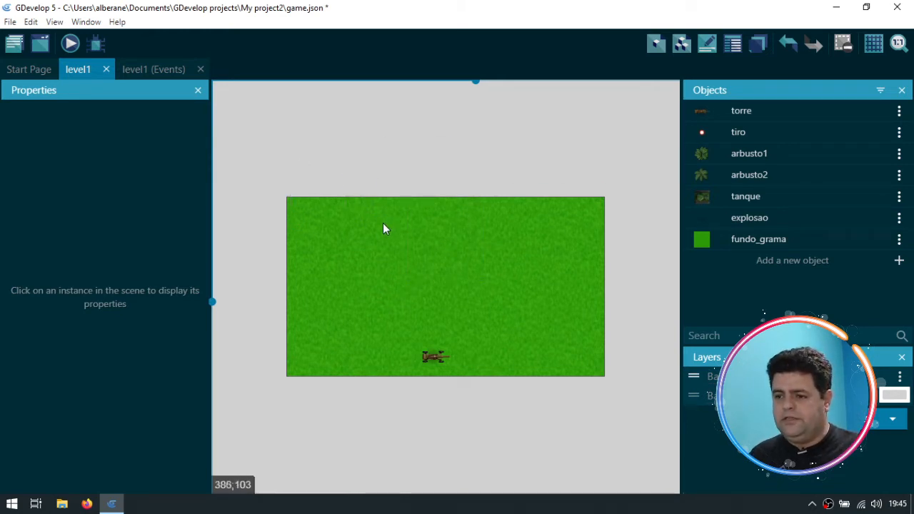
Step: Try selecting the locked grass background in the scene, and show the list of scene instances
click(762, 243)
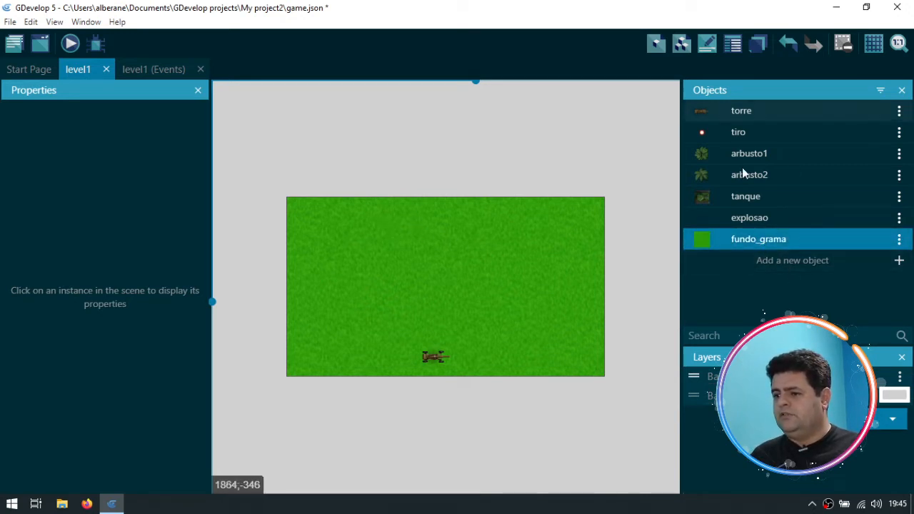
click(448, 219)
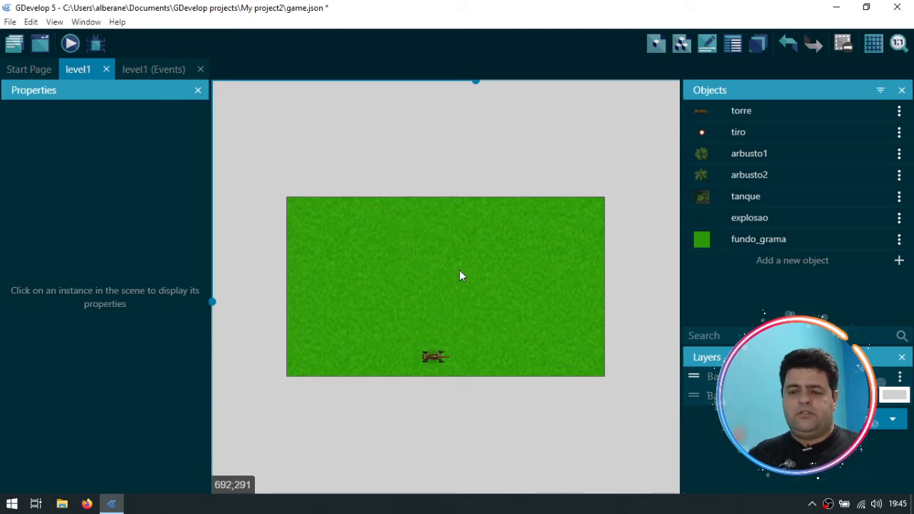
click(733, 45)
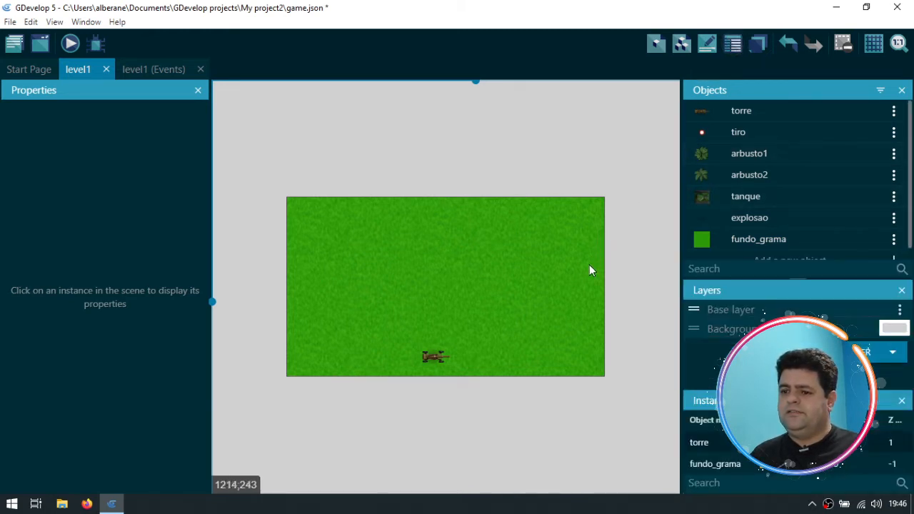
Step: Widen the instances list to select the locked fundo_grama instance from it, and unlock its position and angle
drag(731, 401, 881, 196)
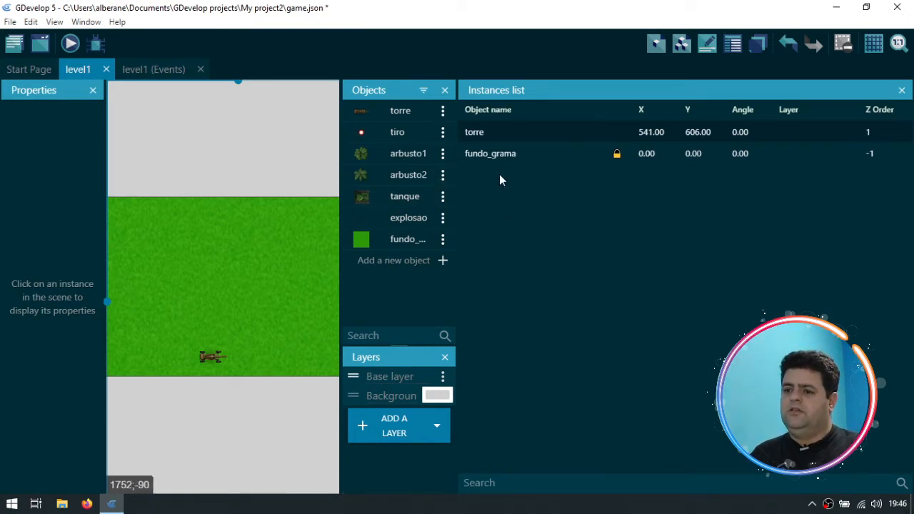
click(493, 153)
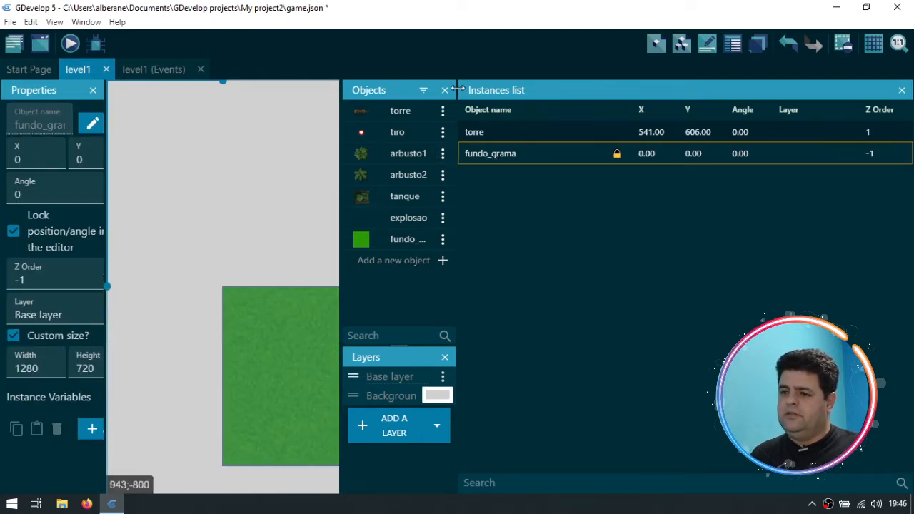
drag(457, 89, 694, 101)
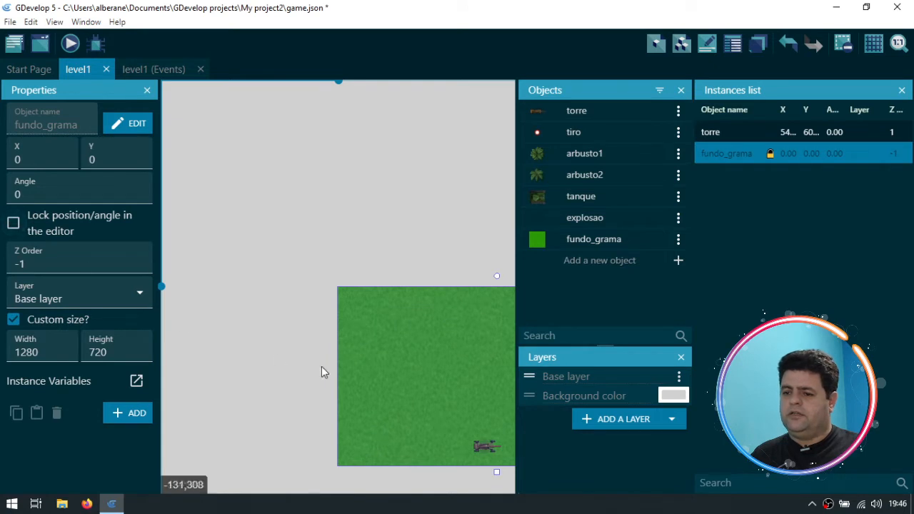
Step: Deselect the unlocked grass background and try selecting it directly in the scene
click(259, 283)
click(381, 329)
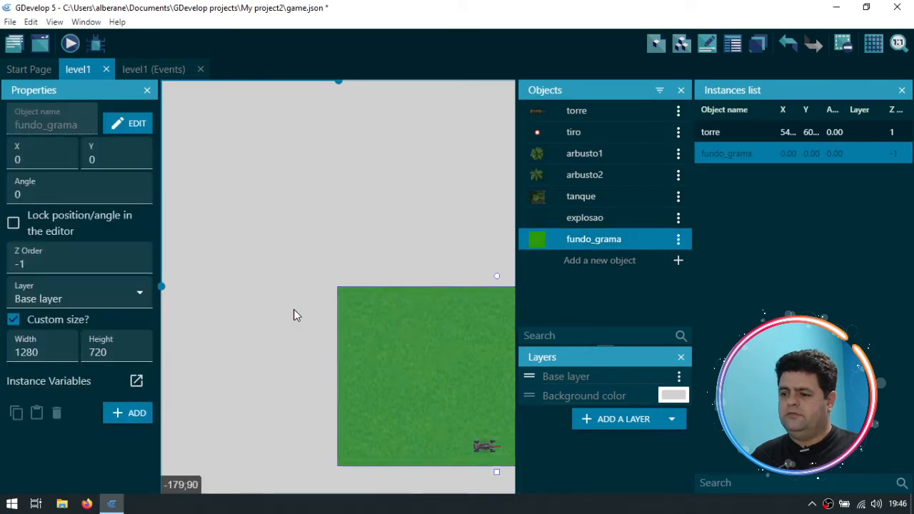
click(297, 307)
click(409, 312)
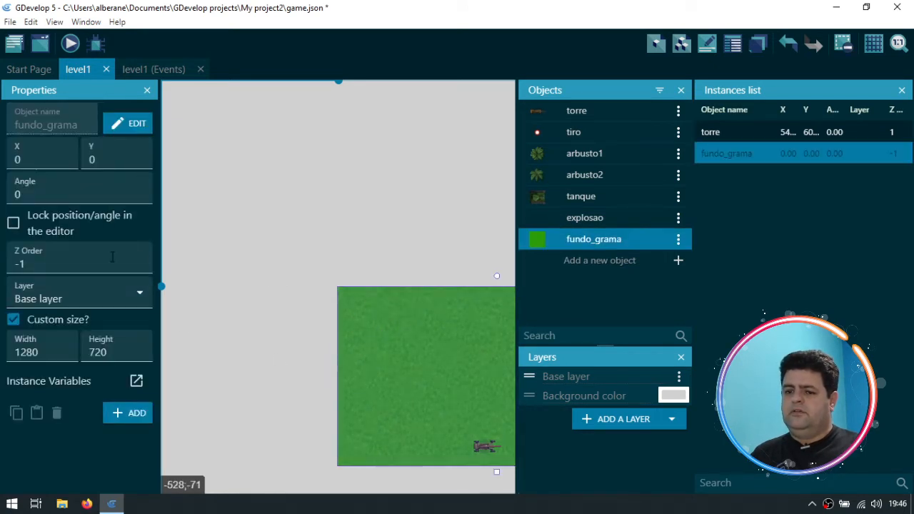
Step: Lock the position and angle of the fundo_grama instance again, and close the instances list
click(13, 223)
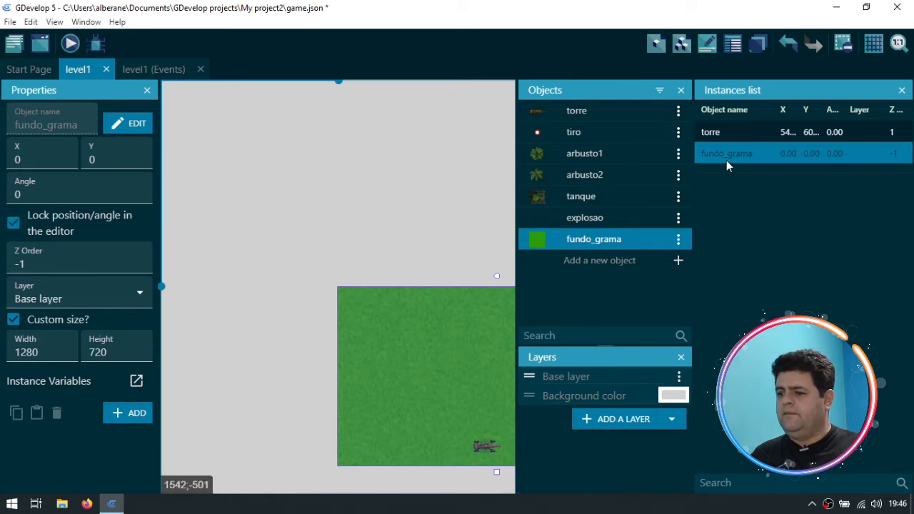
click(901, 91)
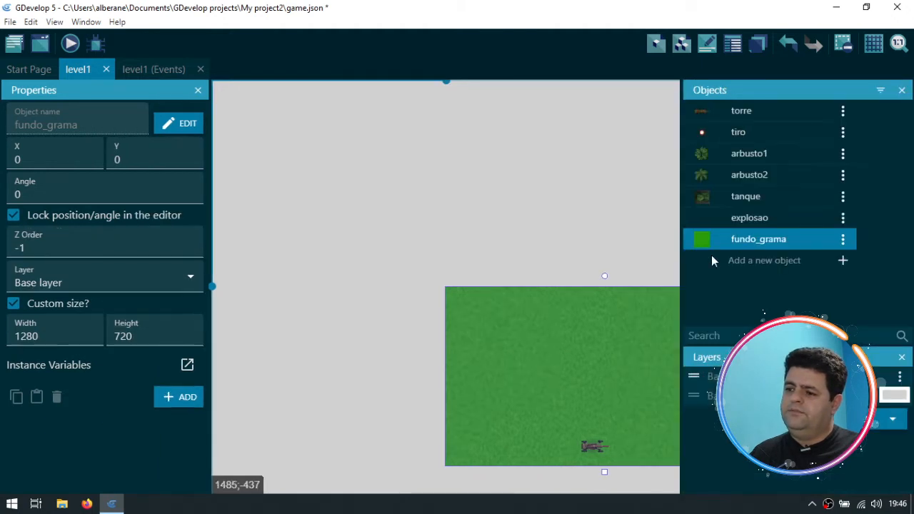
click(580, 187)
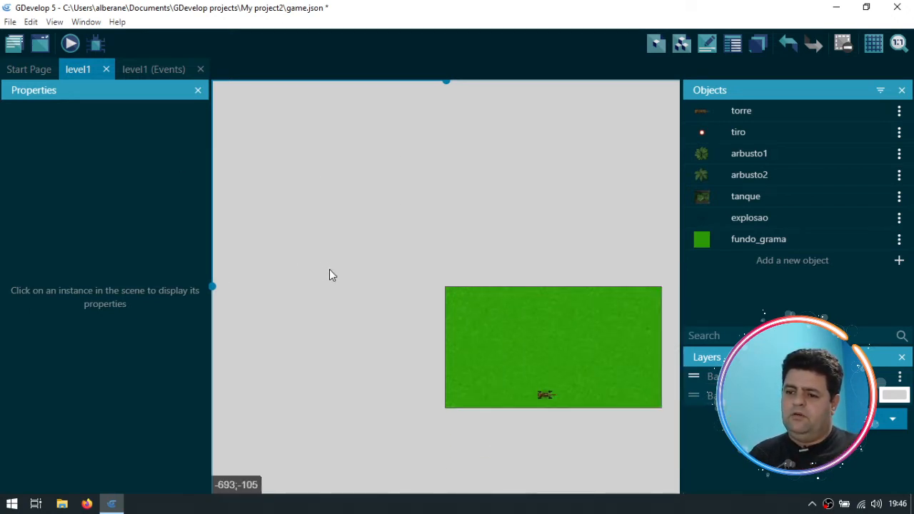
Step: Explore the level1 scene by zooming and scrolling around it, setting the zoom to 50% and centring the view
ctrl+scroll(341, 268, up, 4)
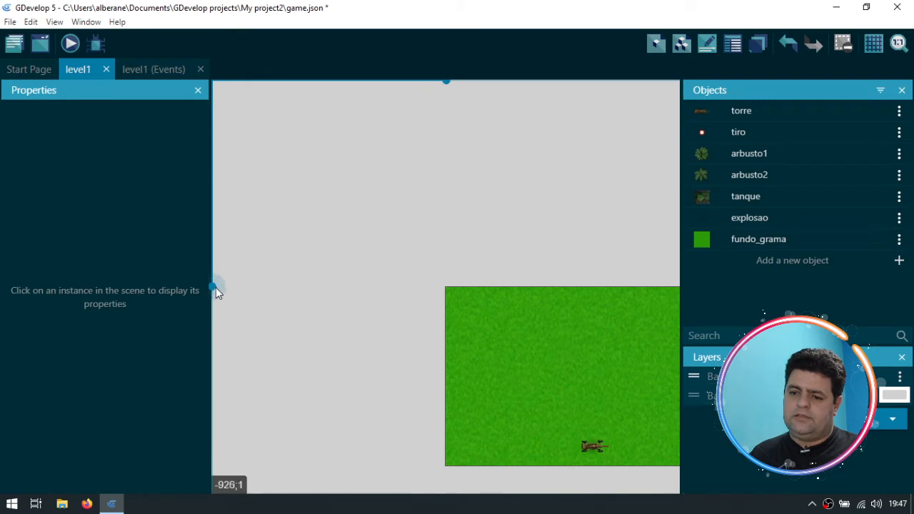
scroll(215, 289, down, 5)
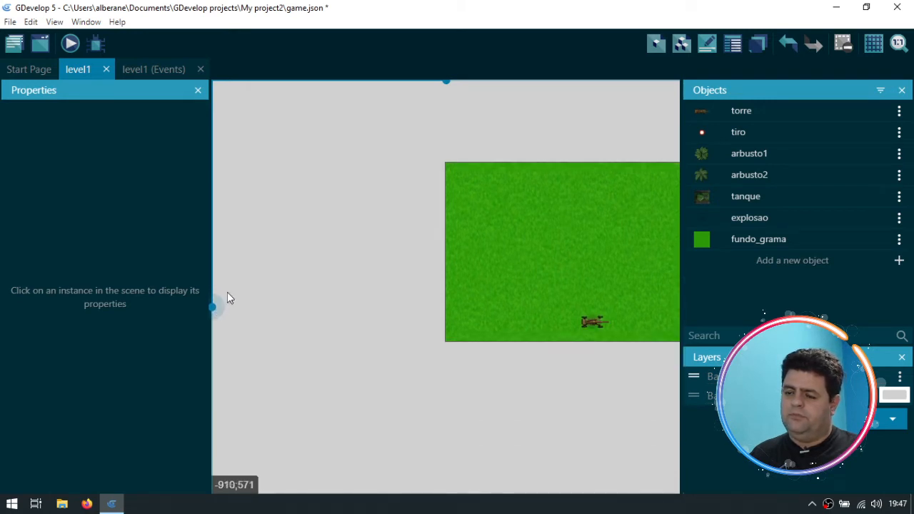
drag(446, 82, 504, 107)
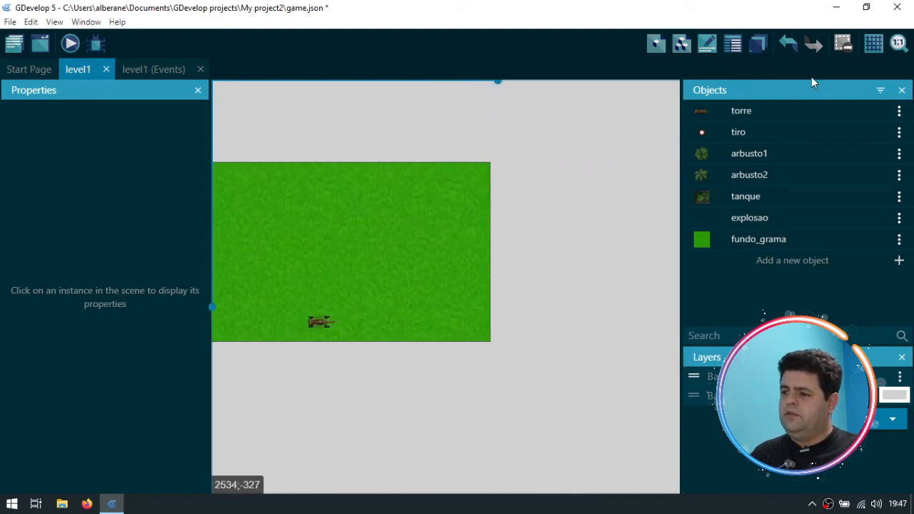
click(898, 44)
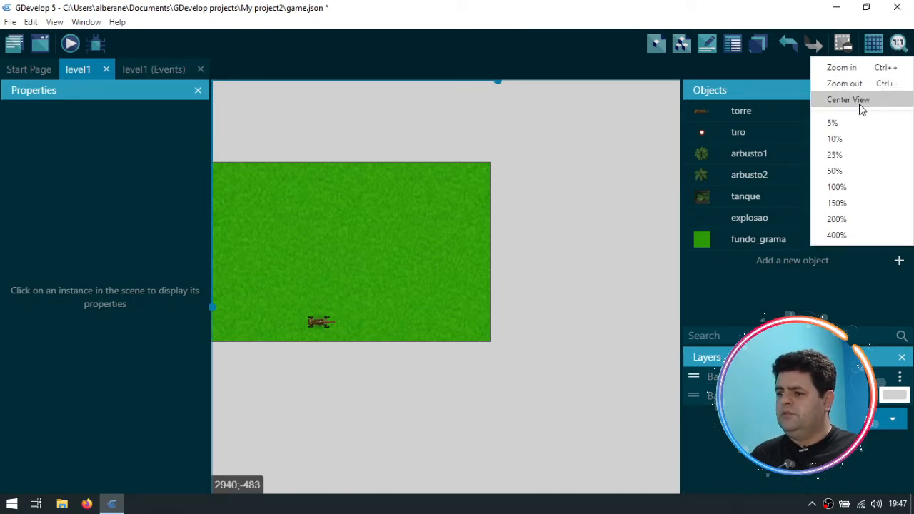
click(864, 171)
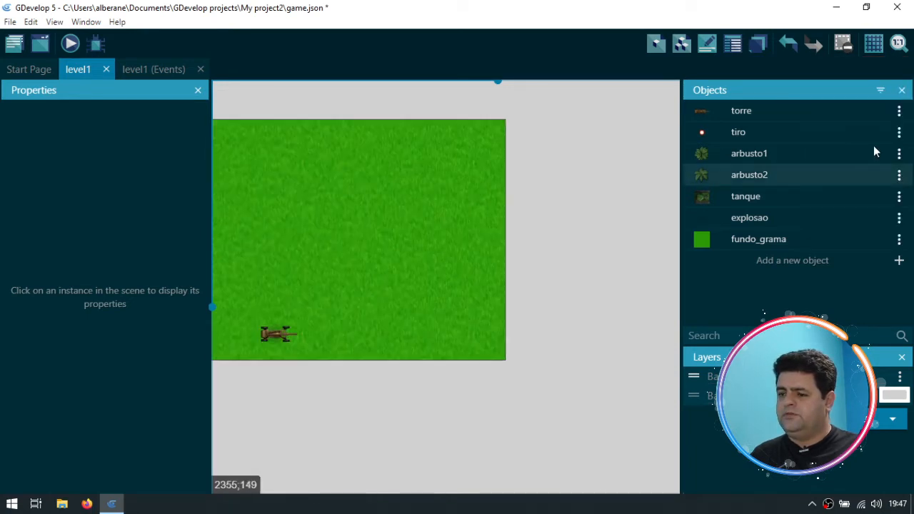
click(898, 43)
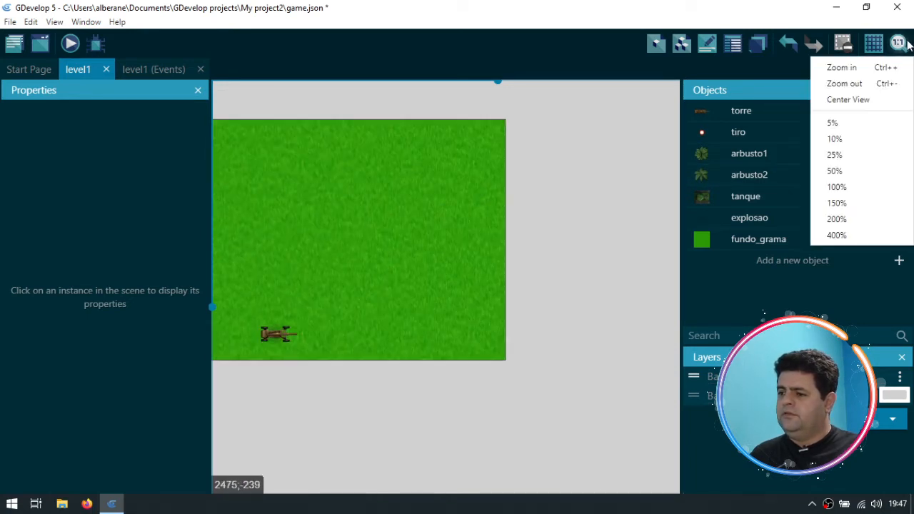
click(868, 101)
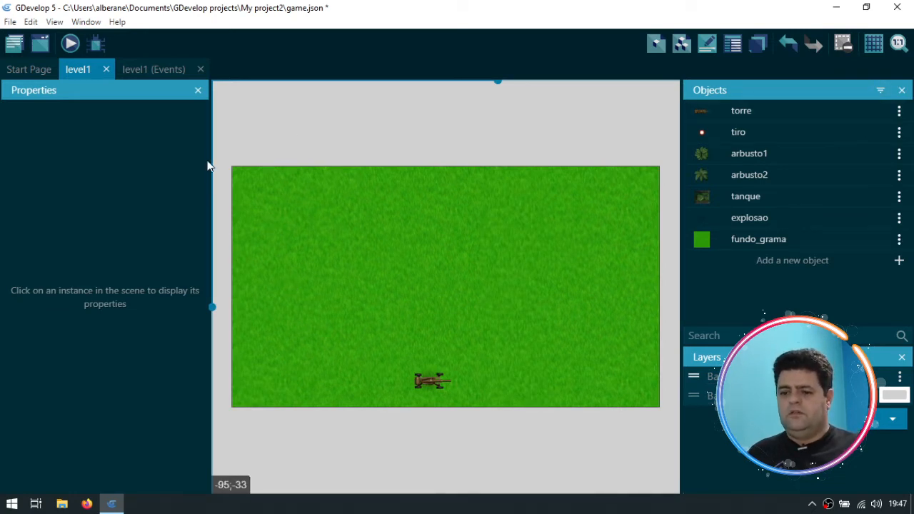
ctrl+scroll(259, 240, down, 2)
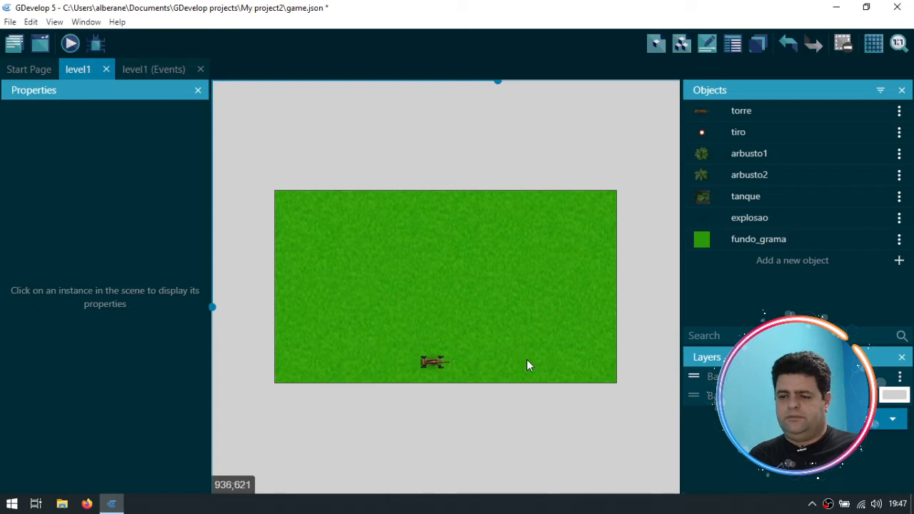
scroll(531, 365, down, 2)
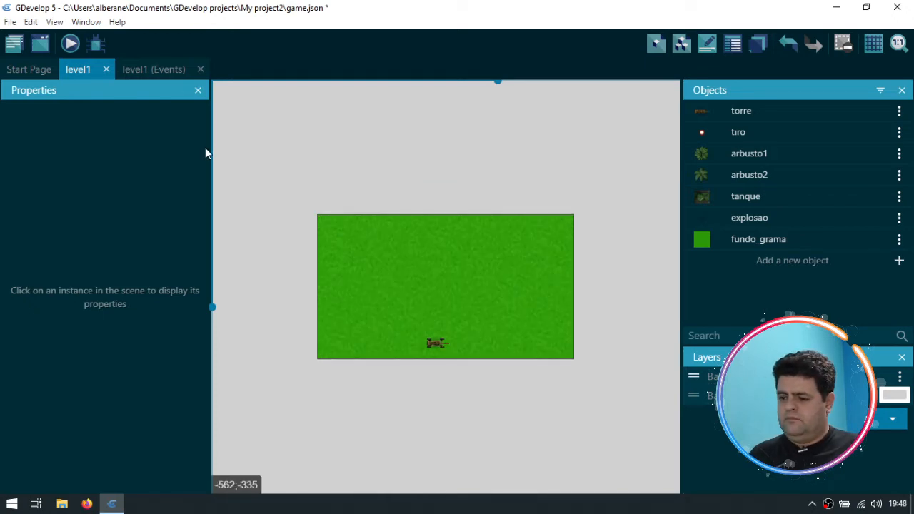
Step: Check the tower-rotation notes in Notepad++, and add a new event without conditions to the level1 events in GDevelop
key(alt+Tab)
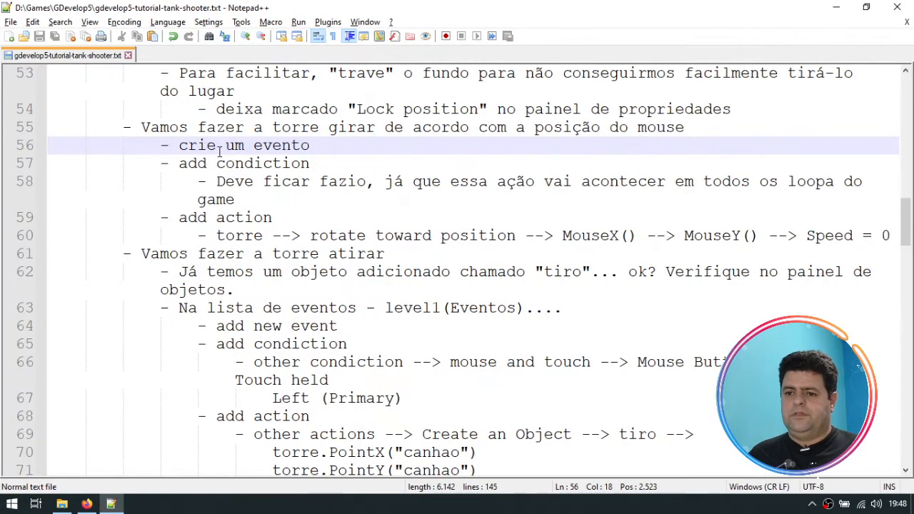
click(236, 149)
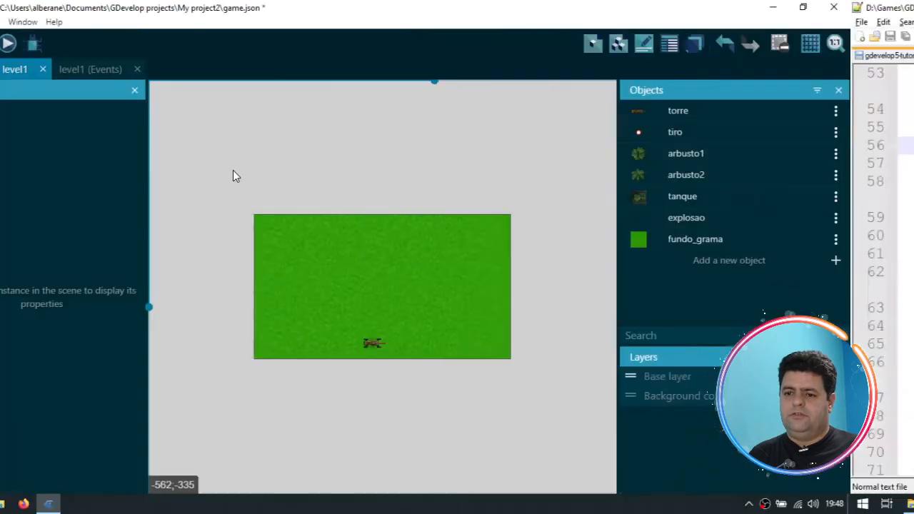
click(168, 66)
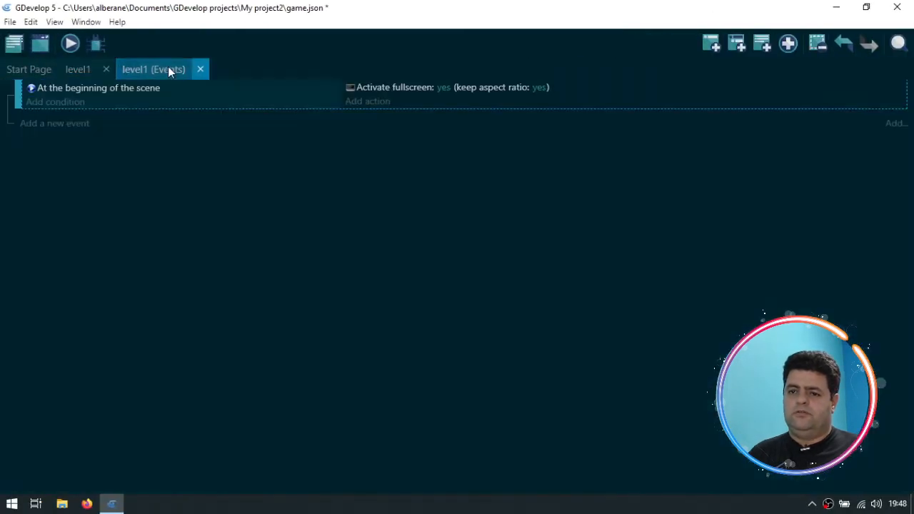
click(70, 123)
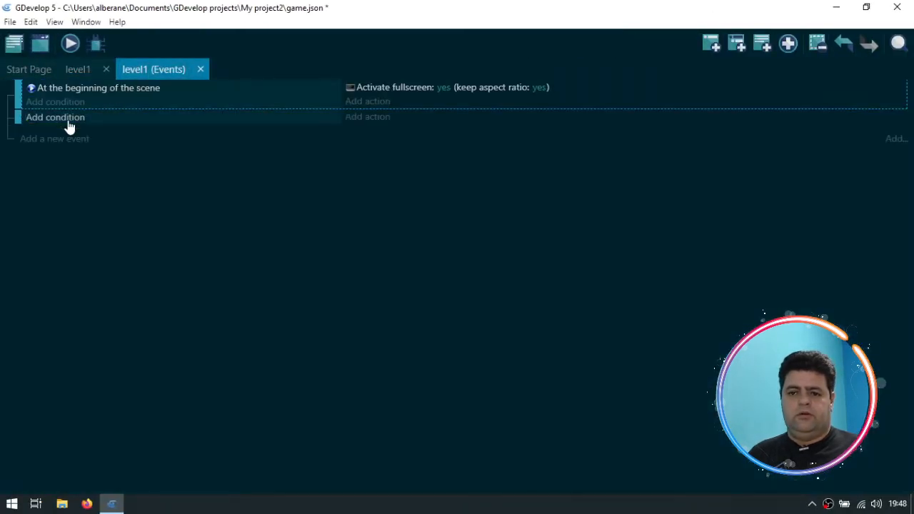
click(74, 120)
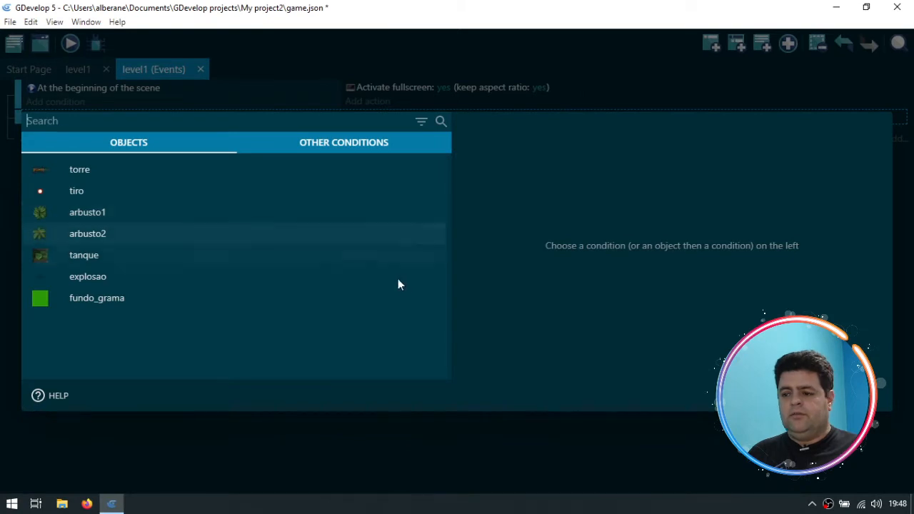
key(Escape)
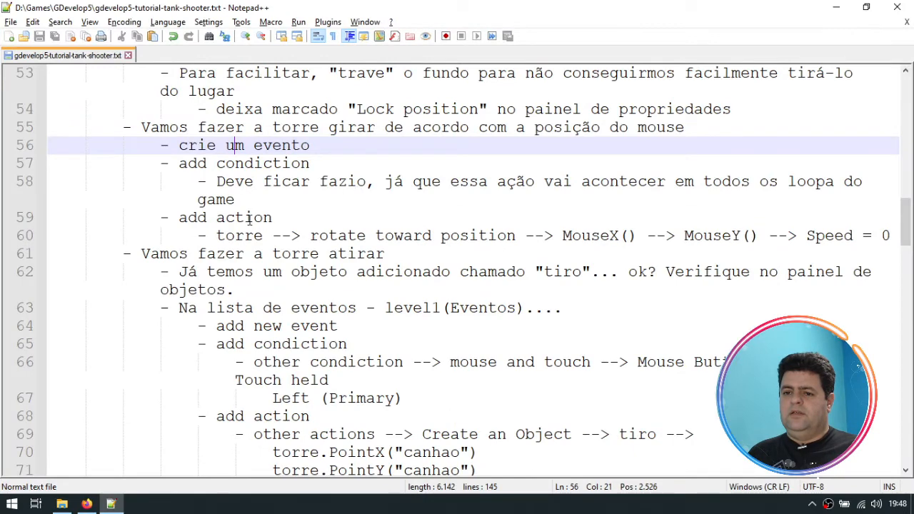
Step: Check the action line in the Notepad++ notes, and choose the Rotate toward position action for torre in the new event in GDevelop
click(235, 235)
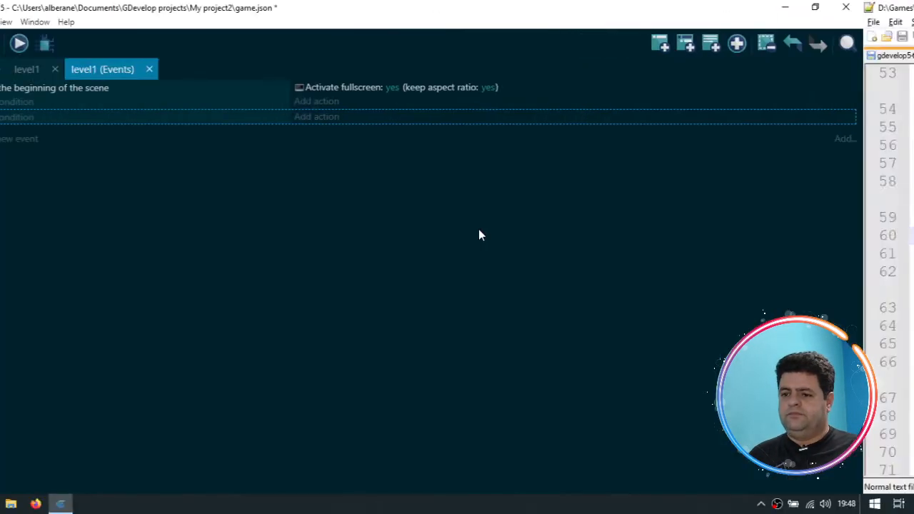
click(367, 117)
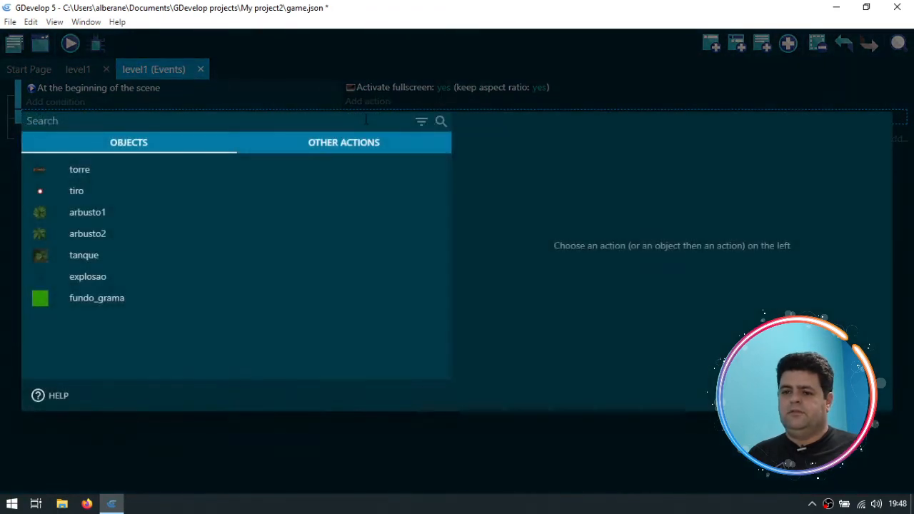
click(80, 169)
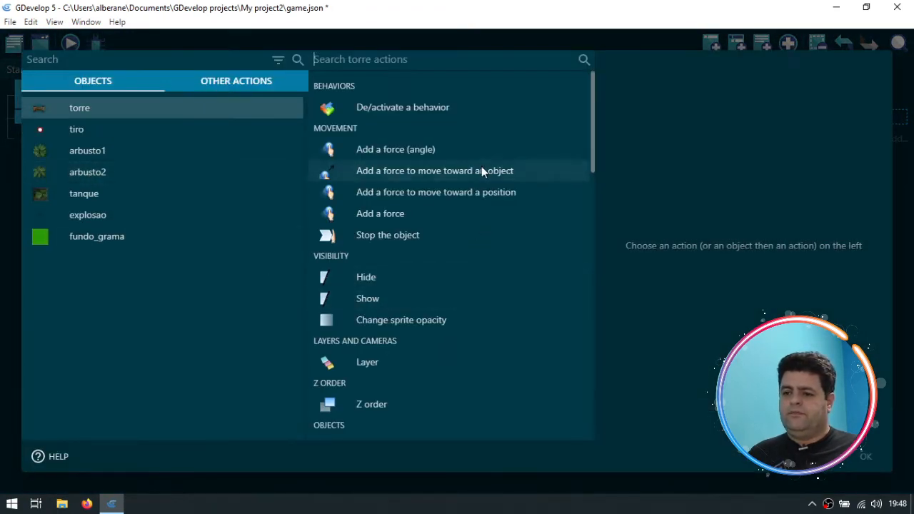
scroll(483, 178, down, 8)
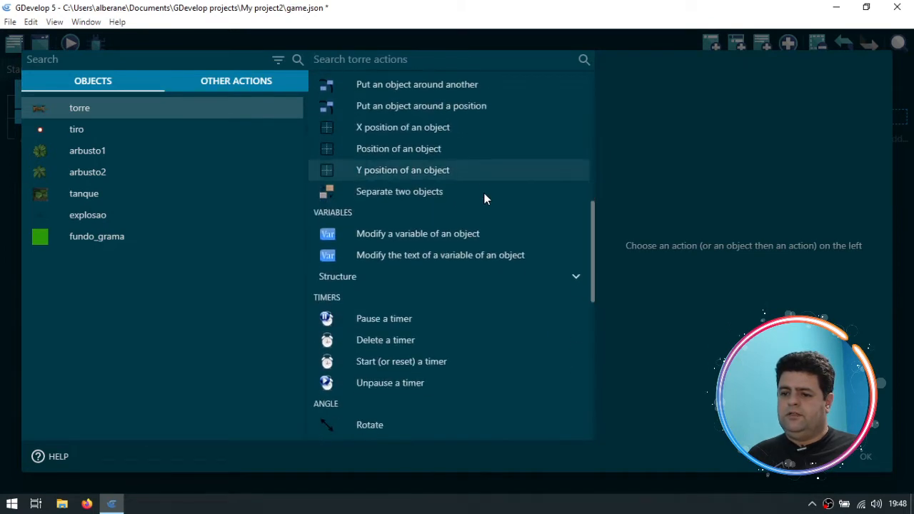
scroll(485, 195, down, 5)
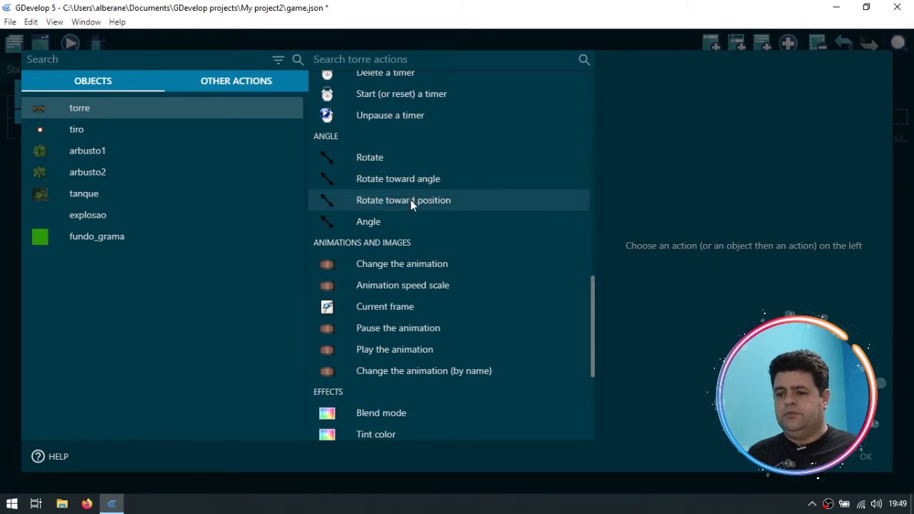
click(411, 203)
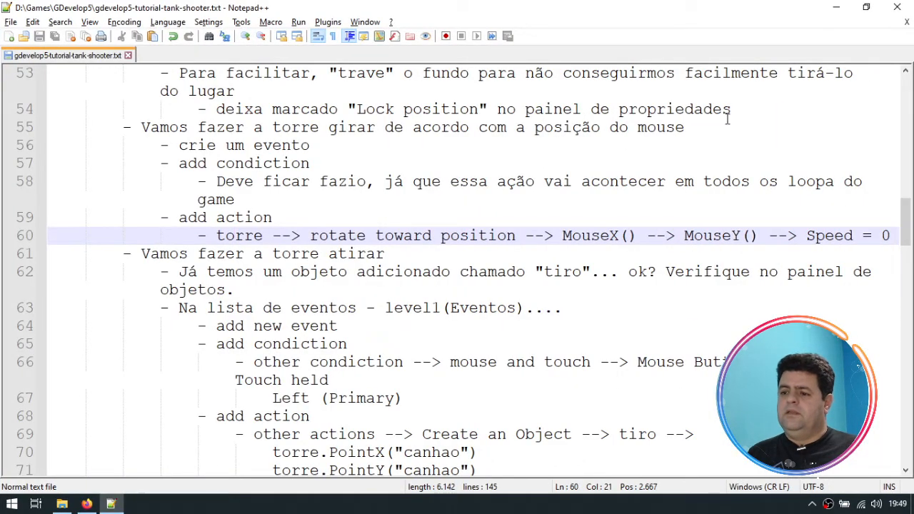
Step: Look up the mouse expression in the Notepad++ notes, and set the rotation action's X position to MouseX() in GDevelop
click(563, 236)
drag(564, 236, 635, 237)
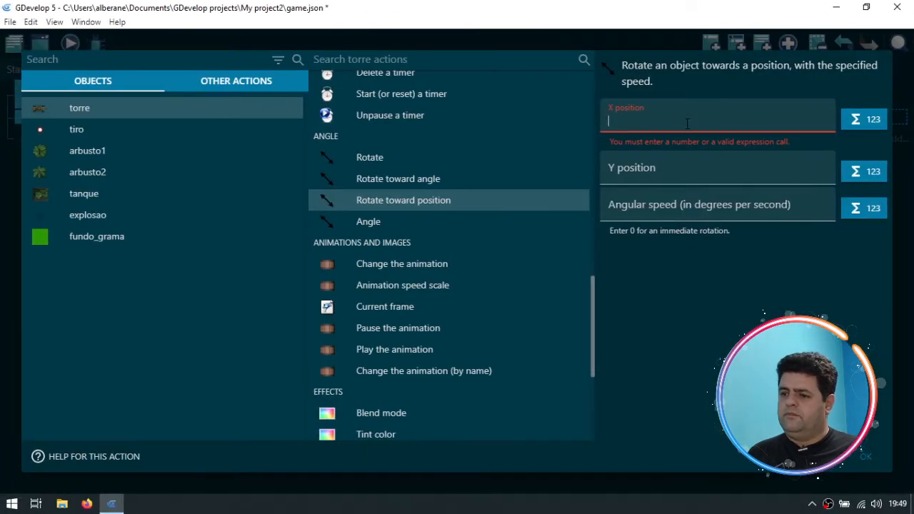
text(mou)
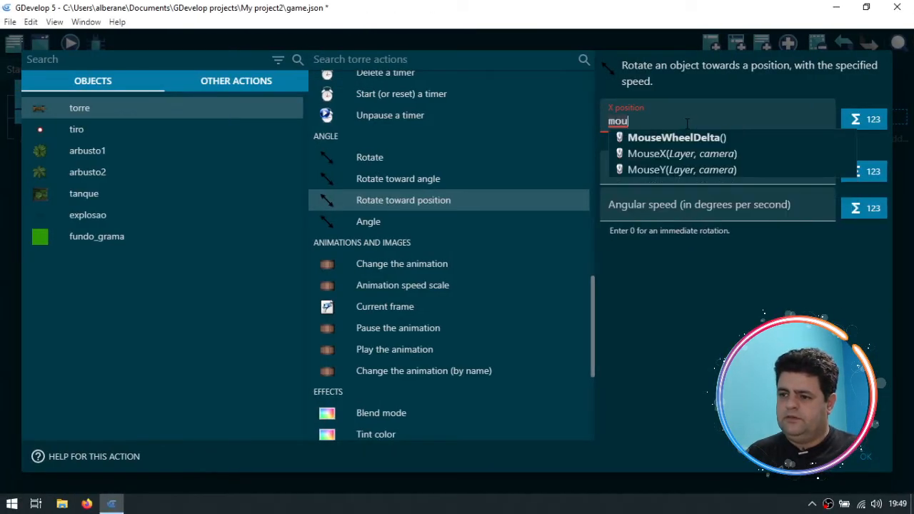
key(Down)
key(Down)
key(Up)
key(Return)
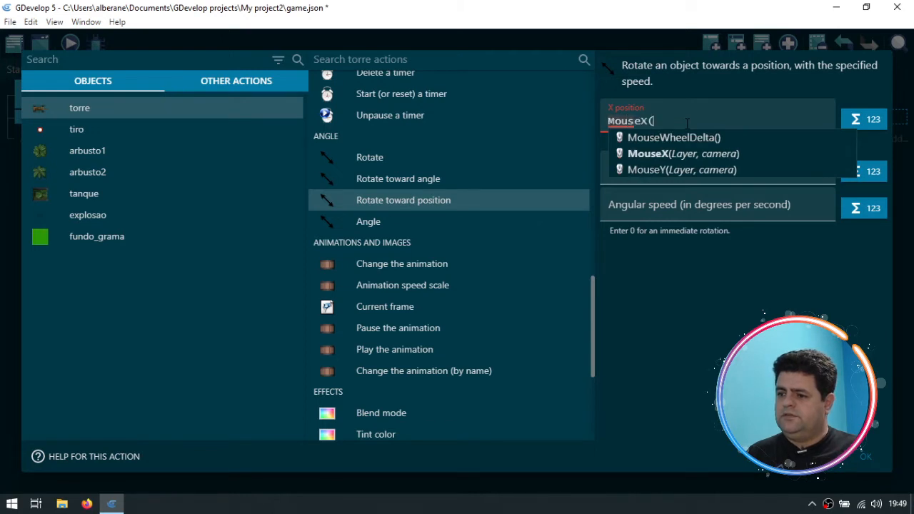
text())
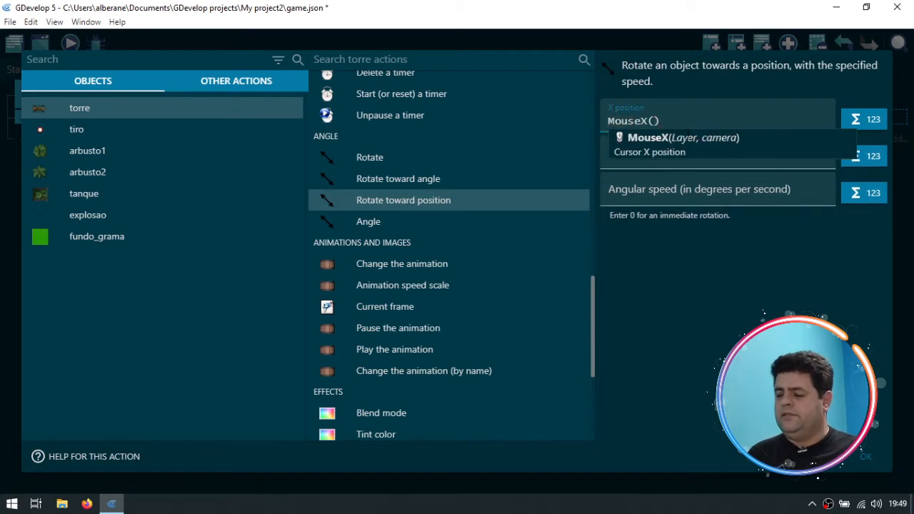
Step: Set the rotation action's Y position to MouseY()
click(658, 159)
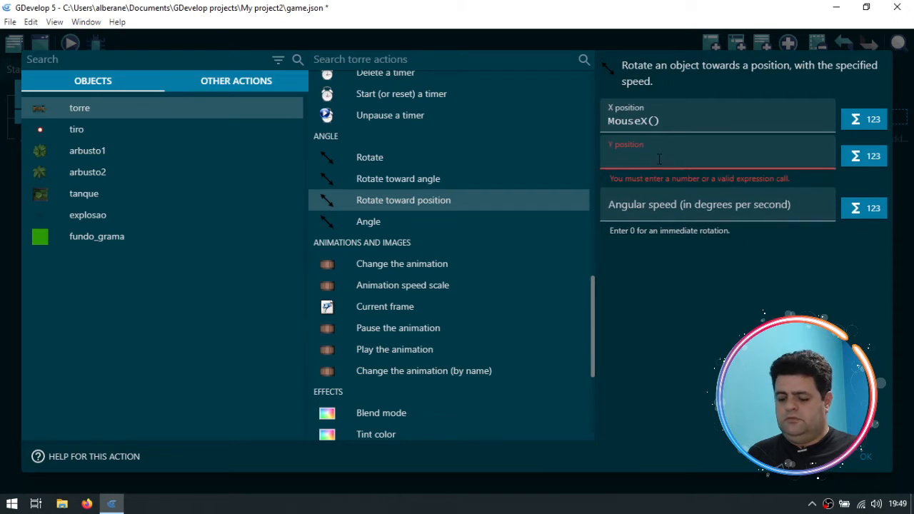
text(Mouse)
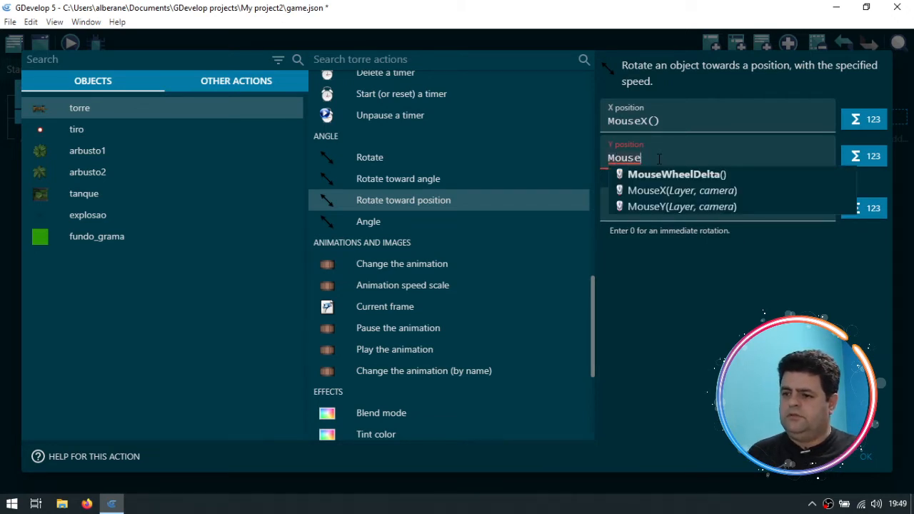
key(Down)
key(Down)
key(Return)
text())
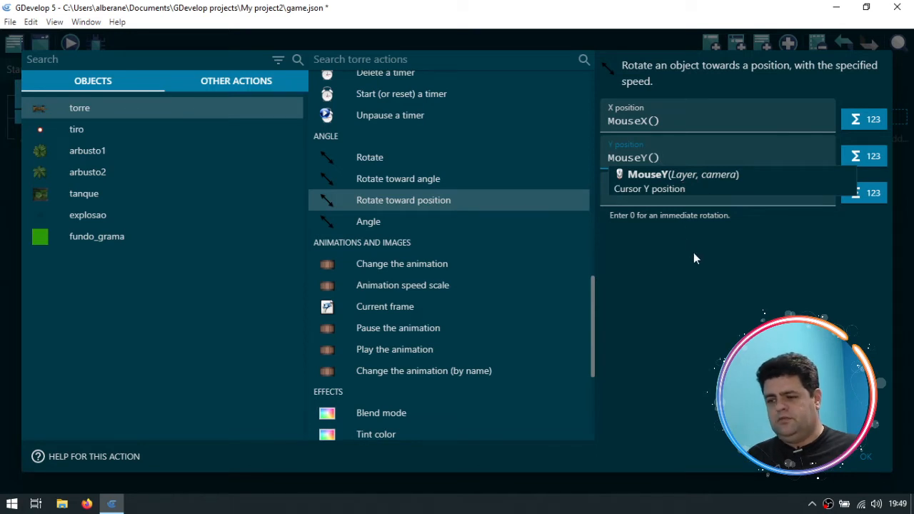
click(702, 277)
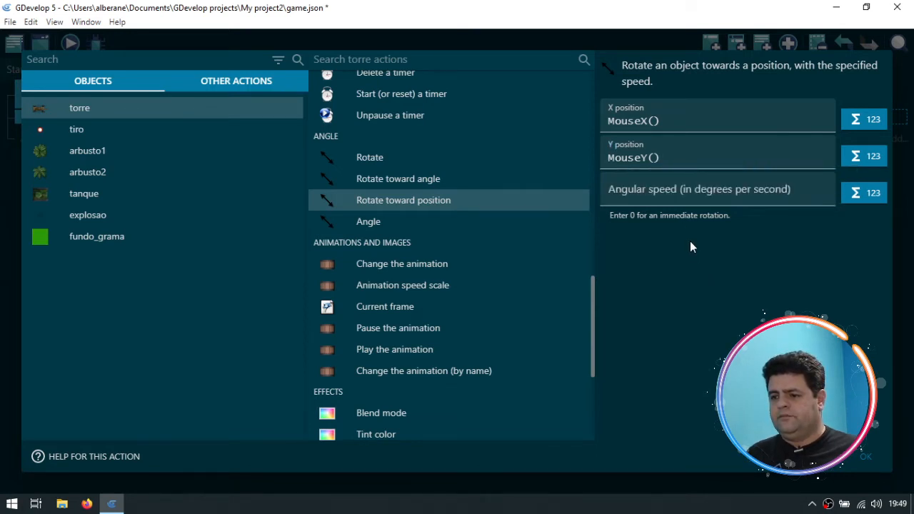
Step: Try angular speeds of 0, 180 and 360 degrees per second in the rotation action
click(676, 191)
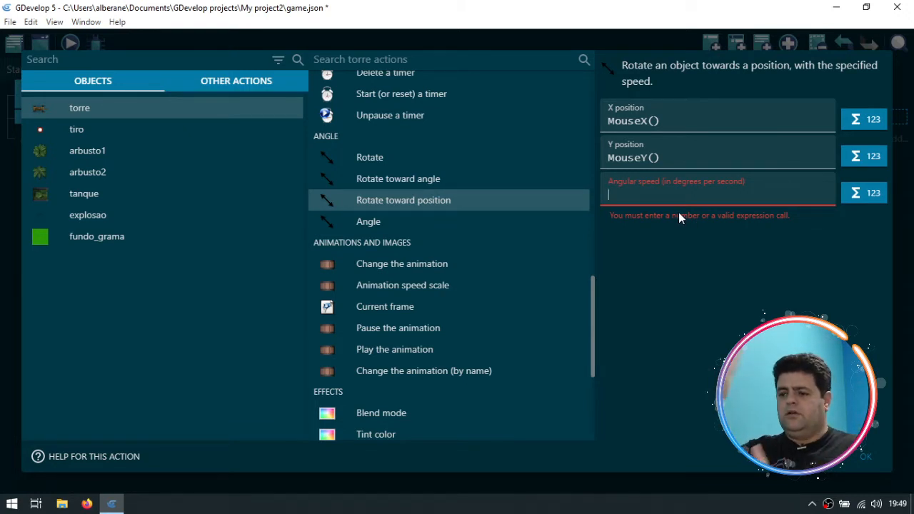
text(0)
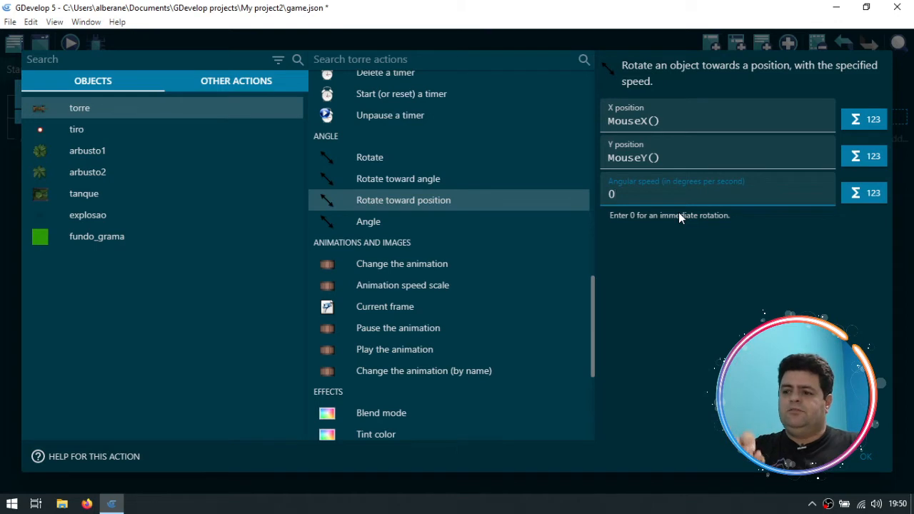
key(BackSpace)
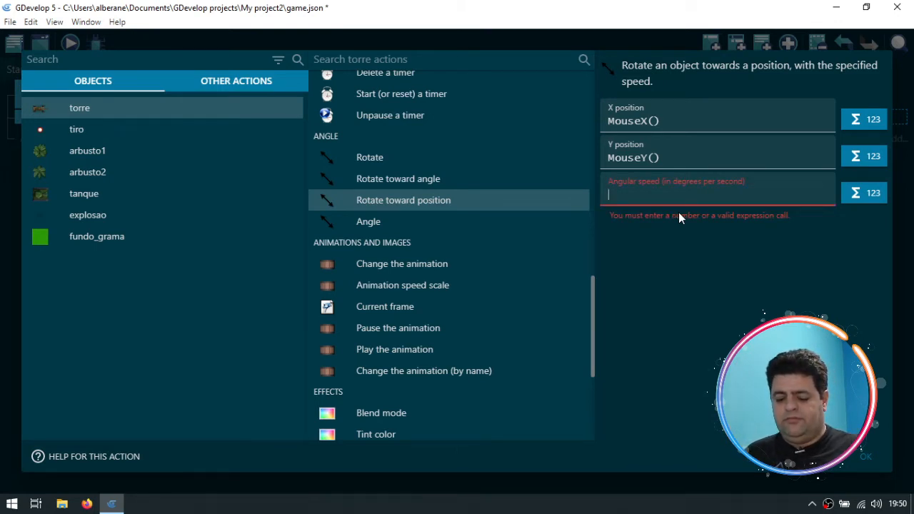
text(180)
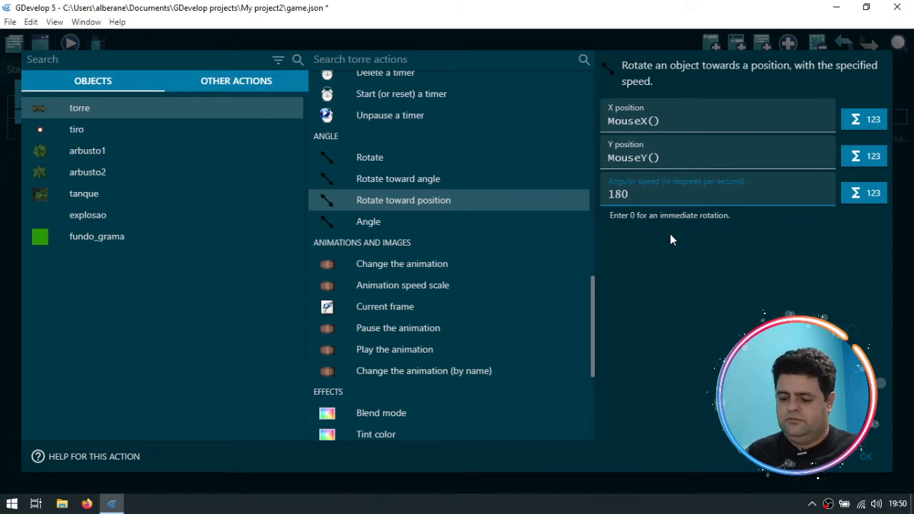
key(BackSpace)
key(BackSpace)
key(BackSpace)
text(360)
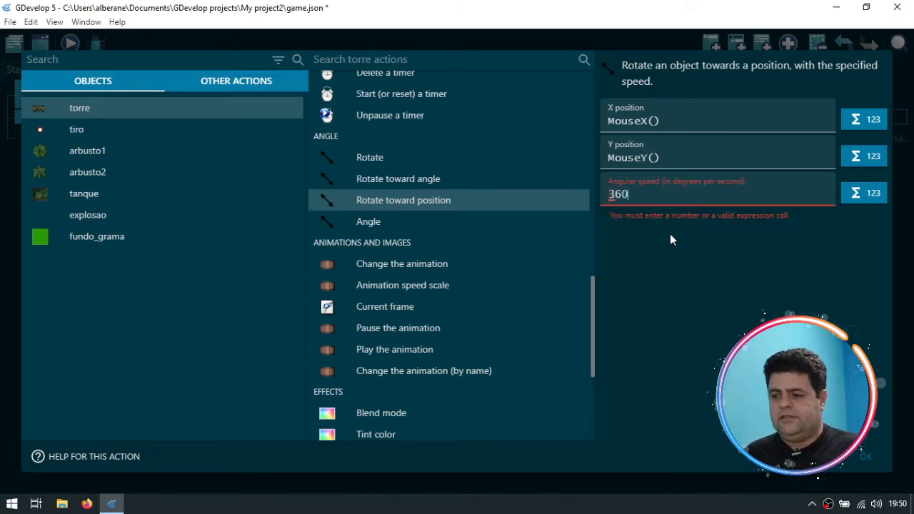
click(668, 265)
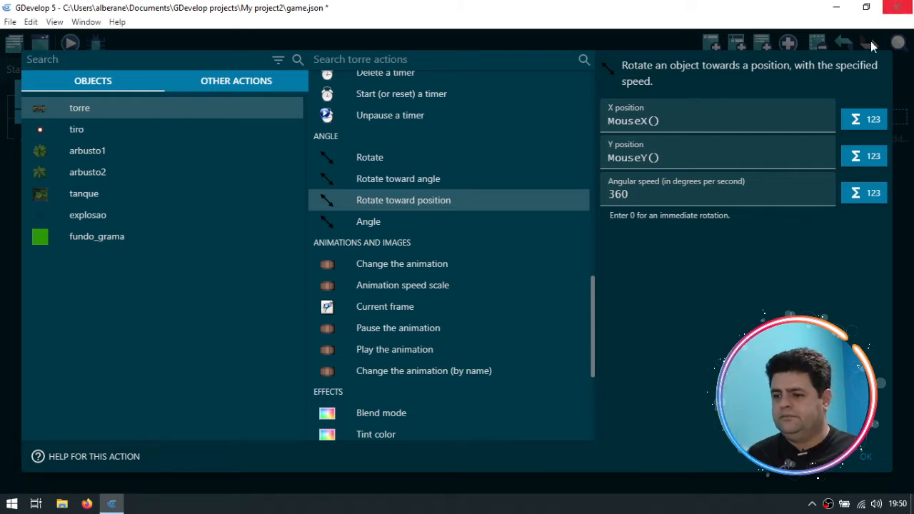
Step: Set the angular speed to 0, add the rotation action to the event, and test the tower's rotation in a preview
double_click(619, 193)
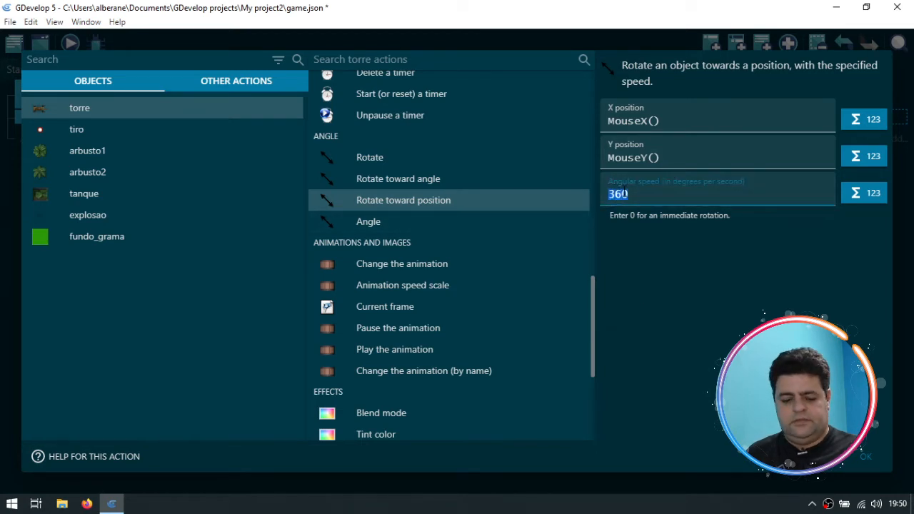
text(0)
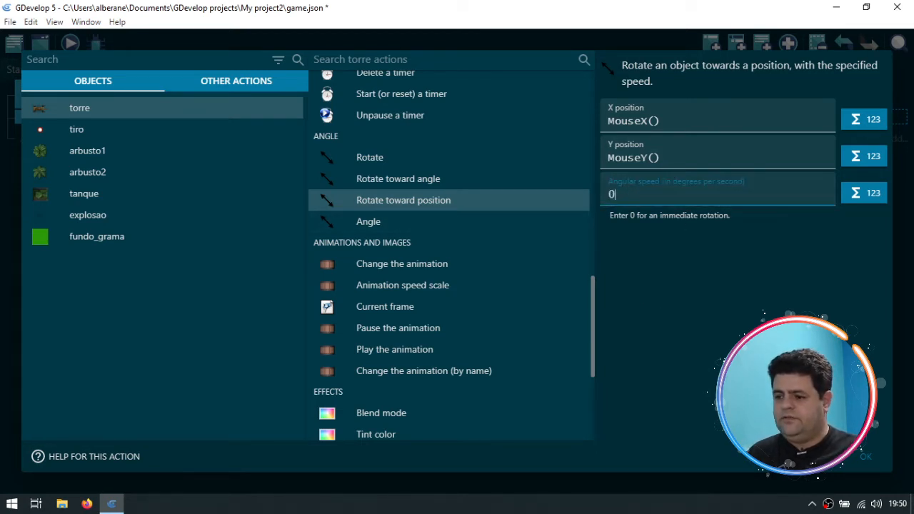
click(869, 459)
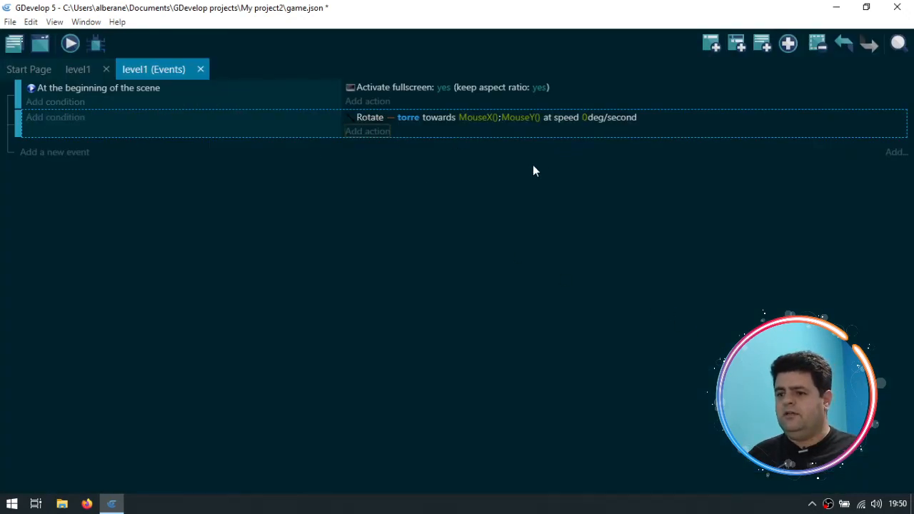
click(70, 45)
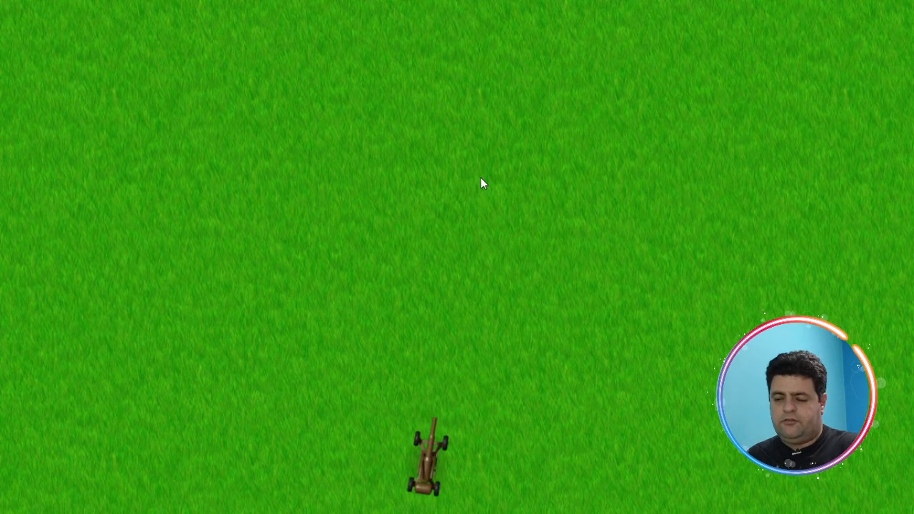
key(alt+F4)
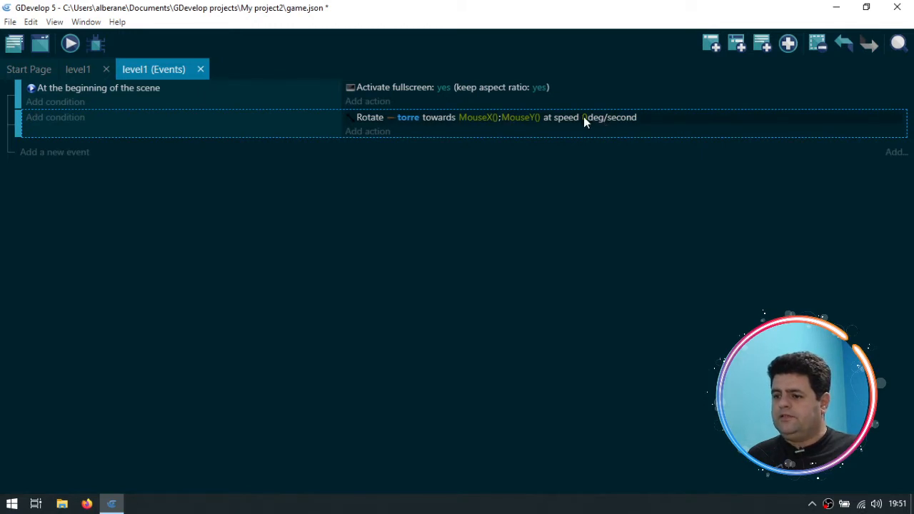
Step: Set the torre rotation speed to 180 degrees per second and test it in a preview
click(584, 117)
key(ctrl+a)
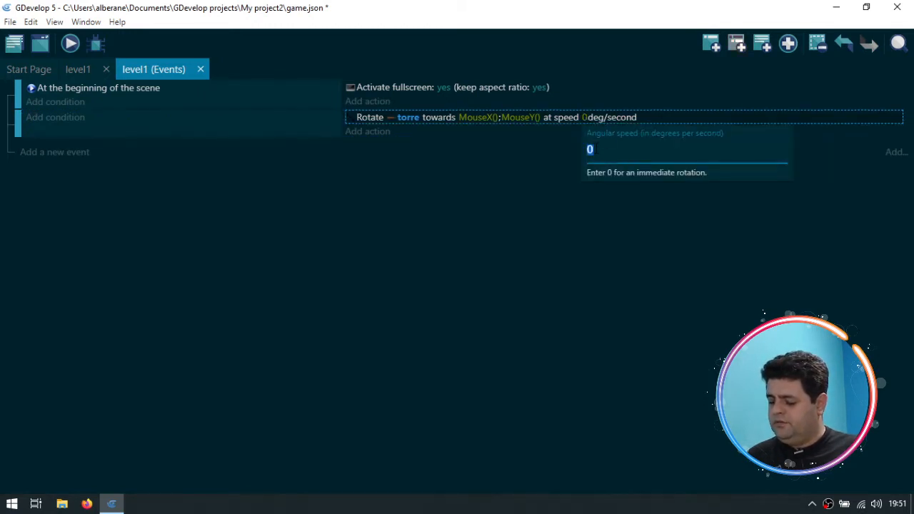
text(180)
key(Return)
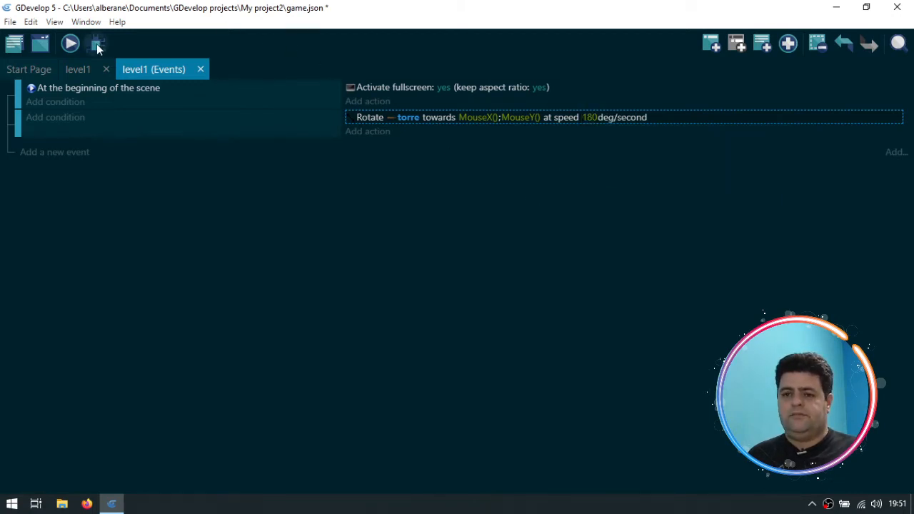
click(69, 44)
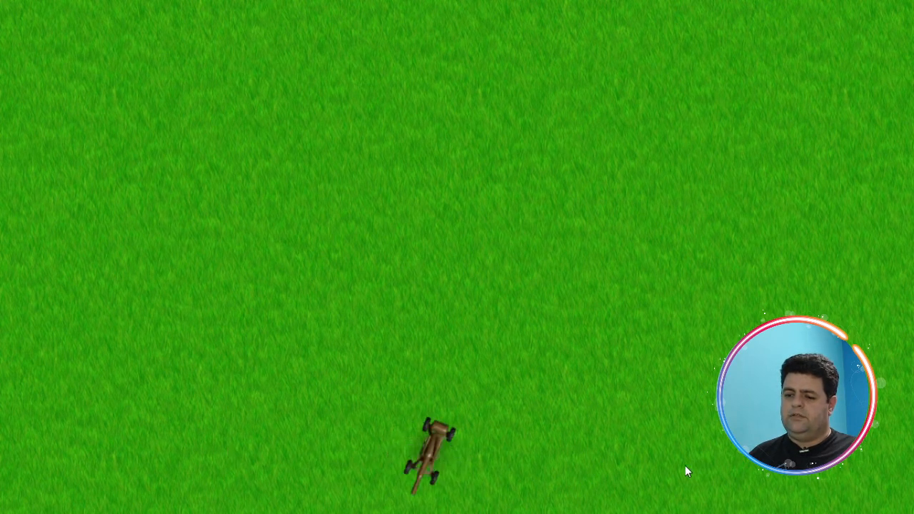
key(alt+F4)
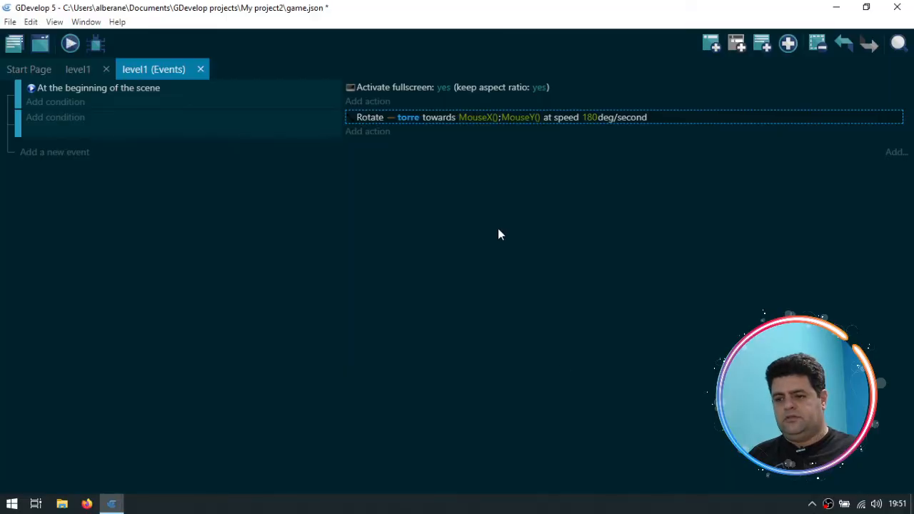
Step: Set the torre rotation speed to 360 degrees per second and test it in a preview
click(590, 117)
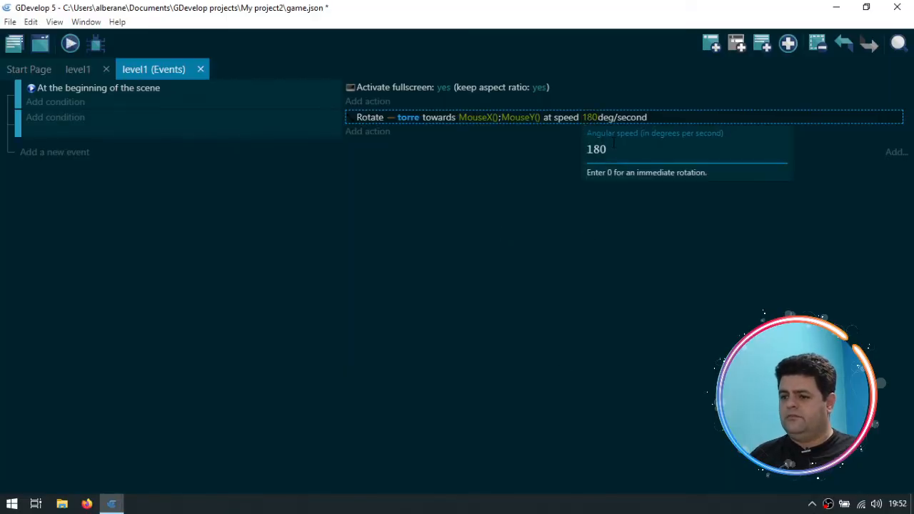
double_click(615, 146)
text(360)
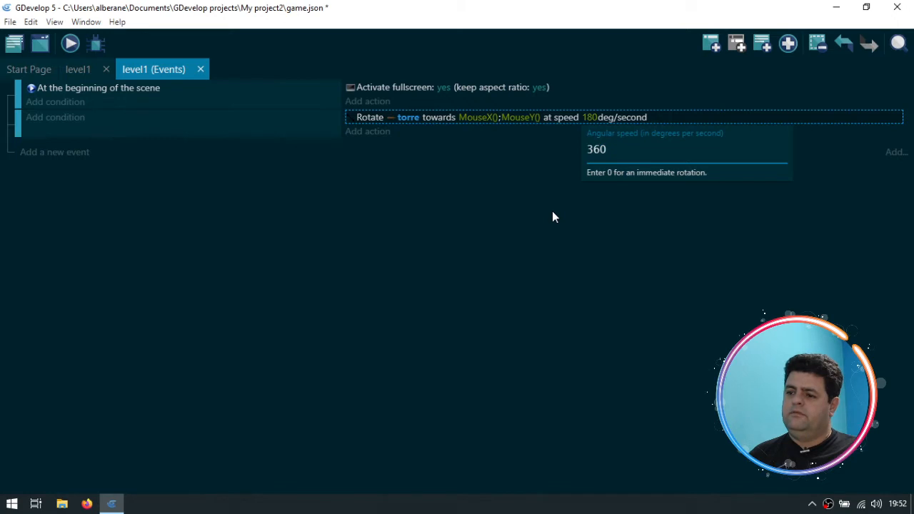
click(552, 217)
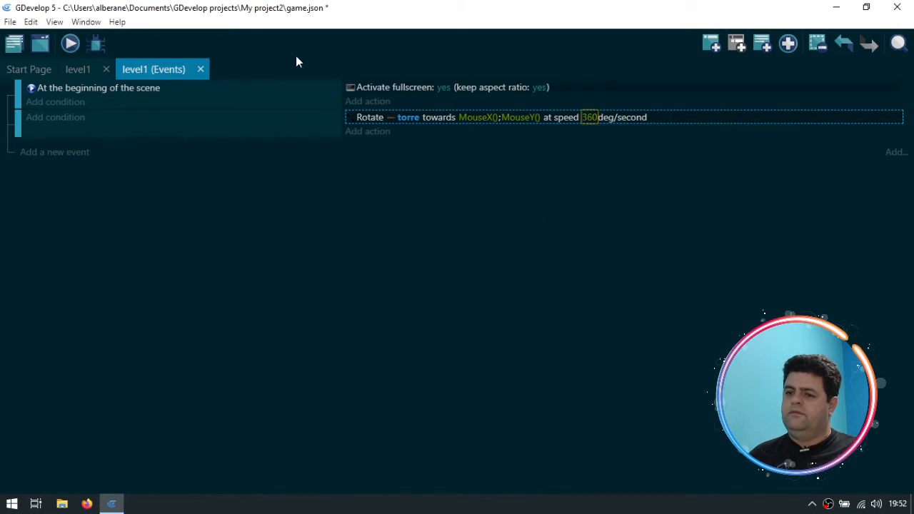
click(74, 42)
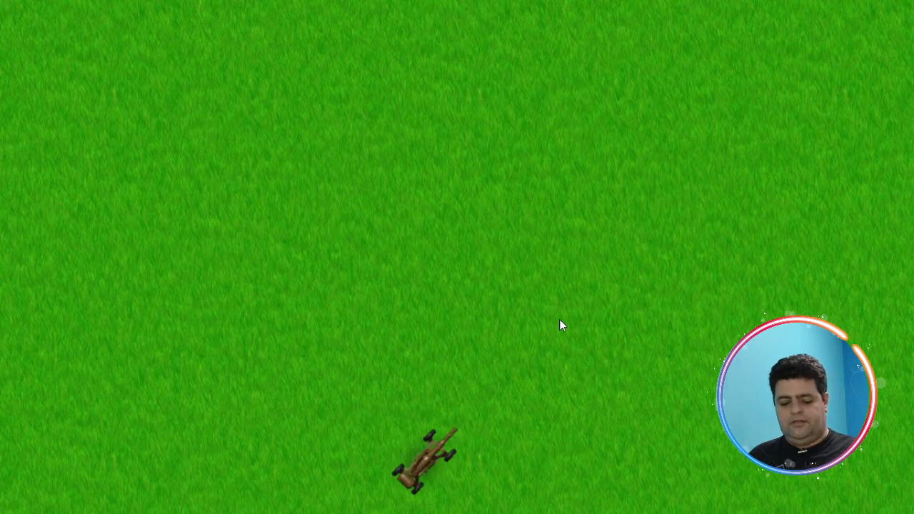
key(alt+F4)
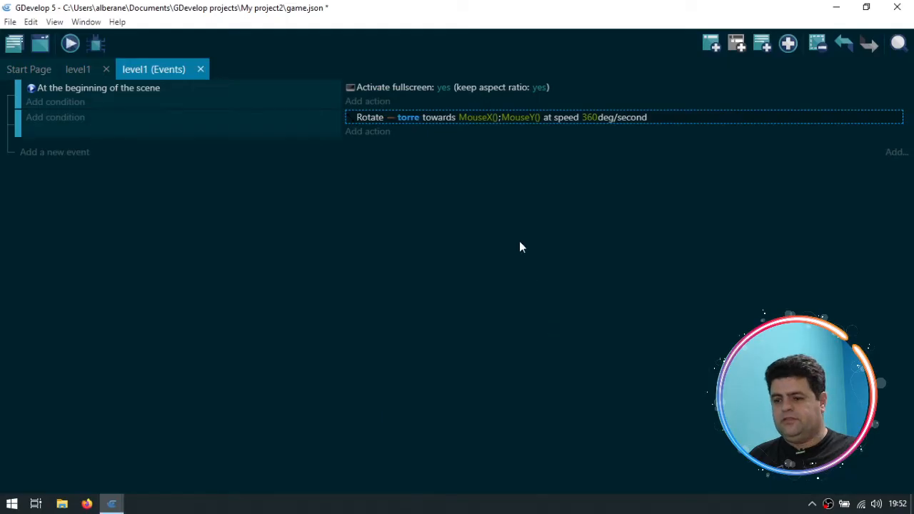
Step: Set the torre rotation speed to 90 degrees per second and test it in a preview
click(591, 117)
double_click(604, 147)
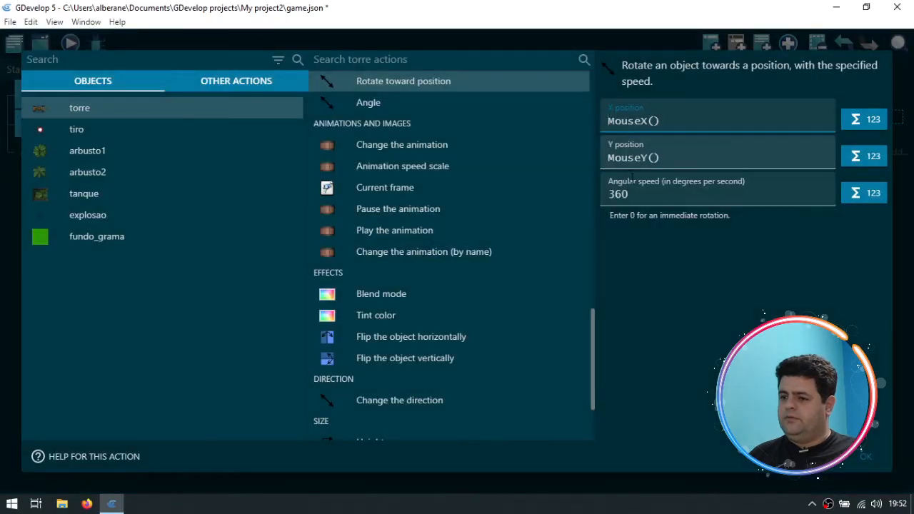
double_click(636, 197)
text(90)
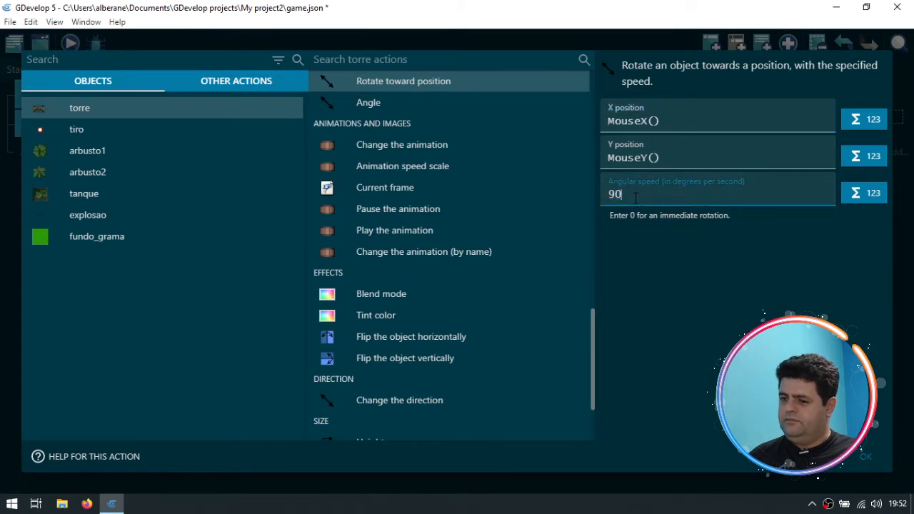
click(870, 461)
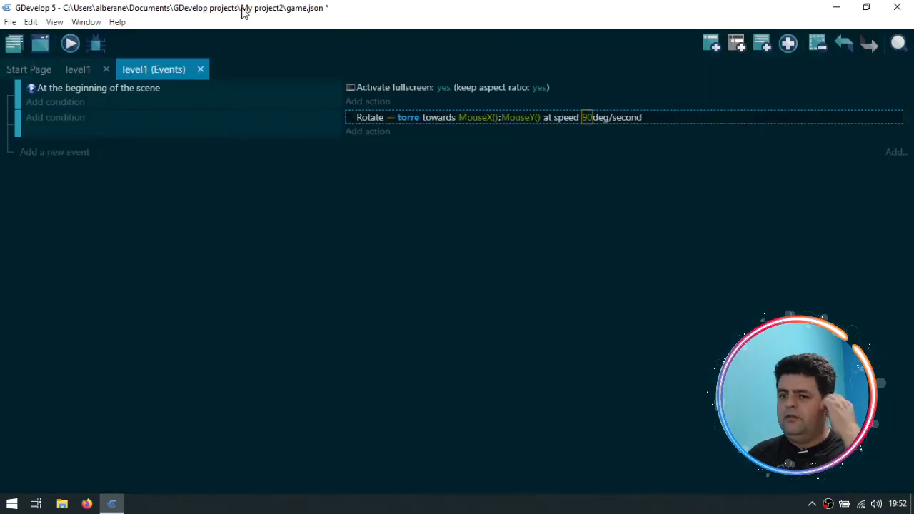
click(70, 50)
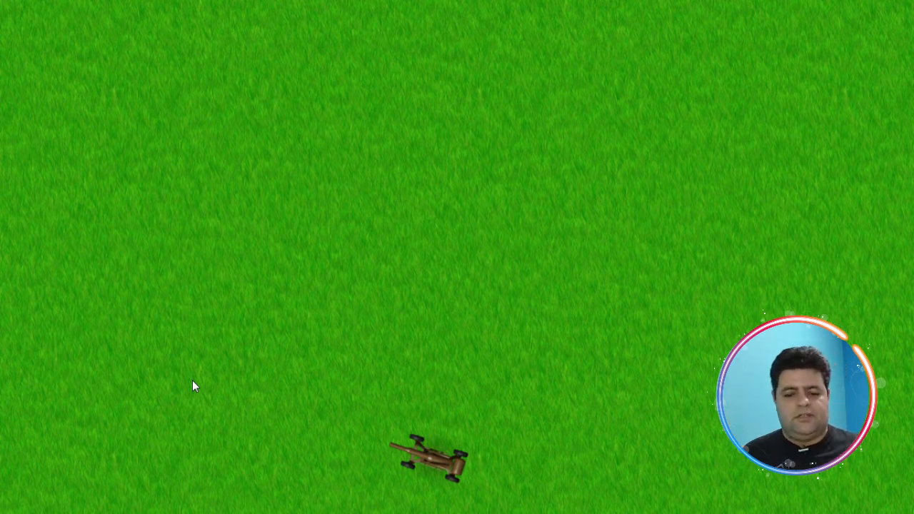
key(alt+F4)
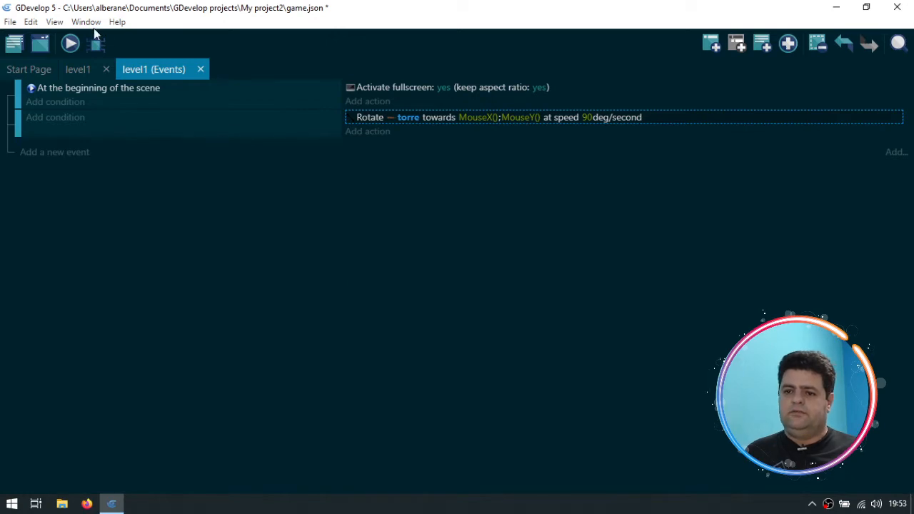
Step: Return to the level1 scene, and read the Notepad++ notes on the new event and mouse condition for making the tower shoot
click(79, 70)
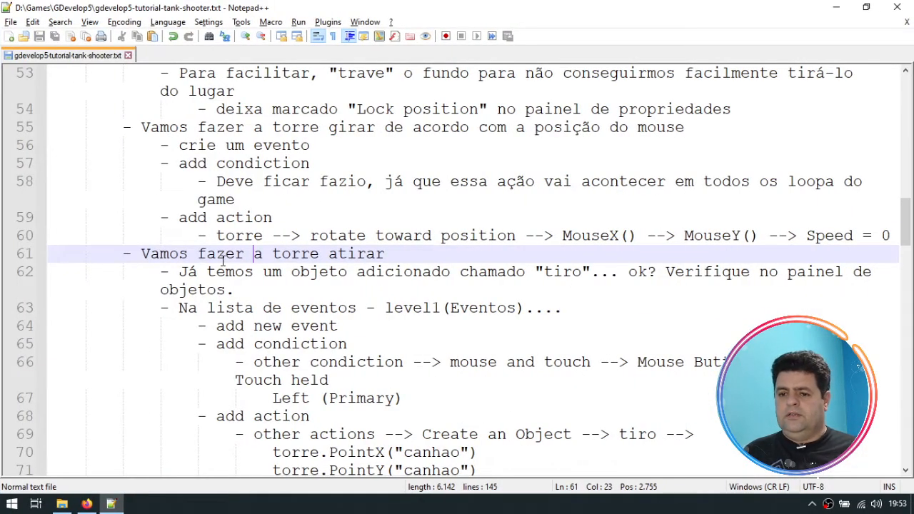
click(225, 271)
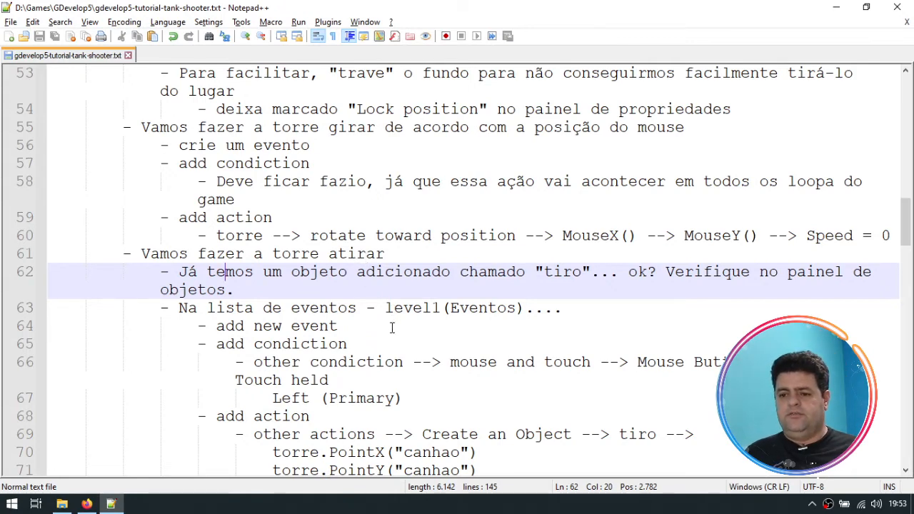
scroll(391, 323, down, 1)
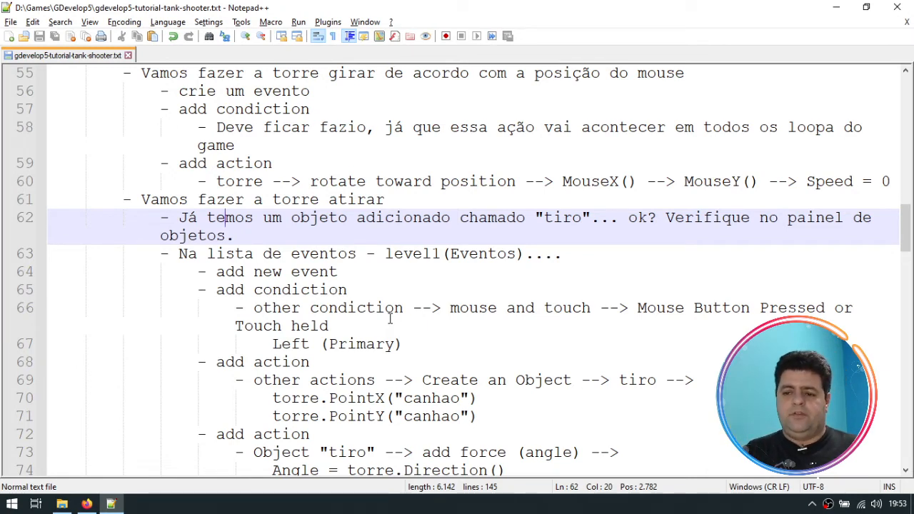
click(302, 257)
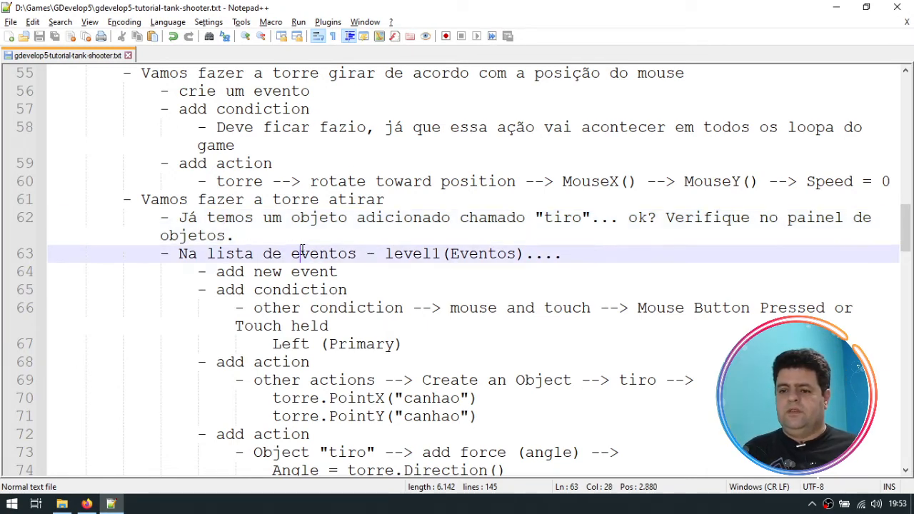
click(302, 271)
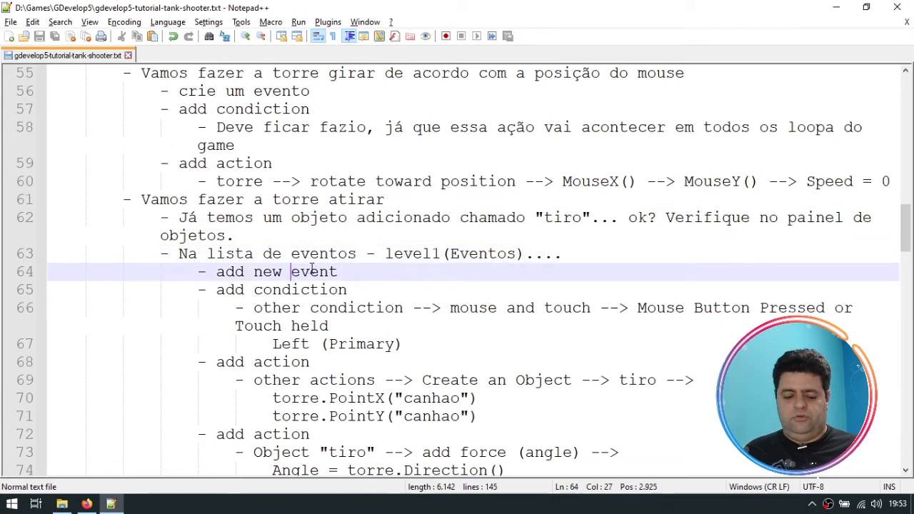
click(329, 309)
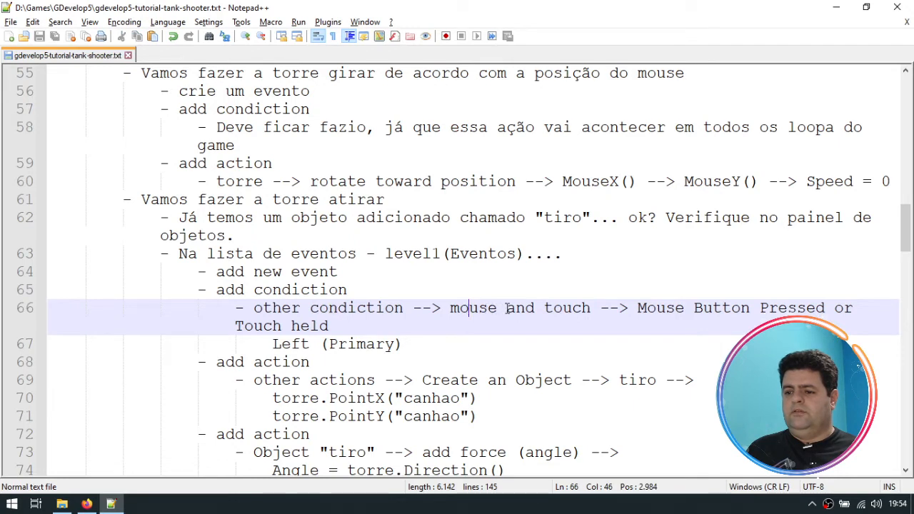
Step: Switch from the notes to GDevelop and add a new empty event at the end of the level1 events
click(640, 313)
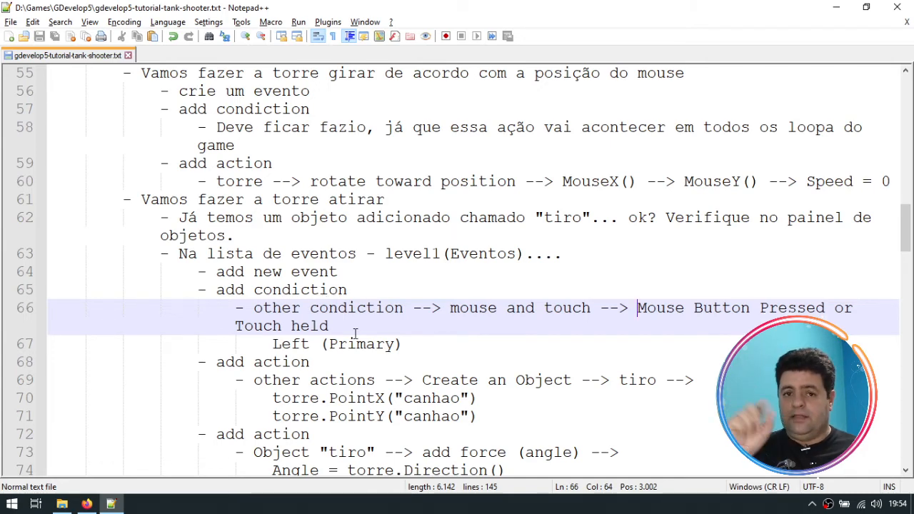
key(ctrl+super+Left)
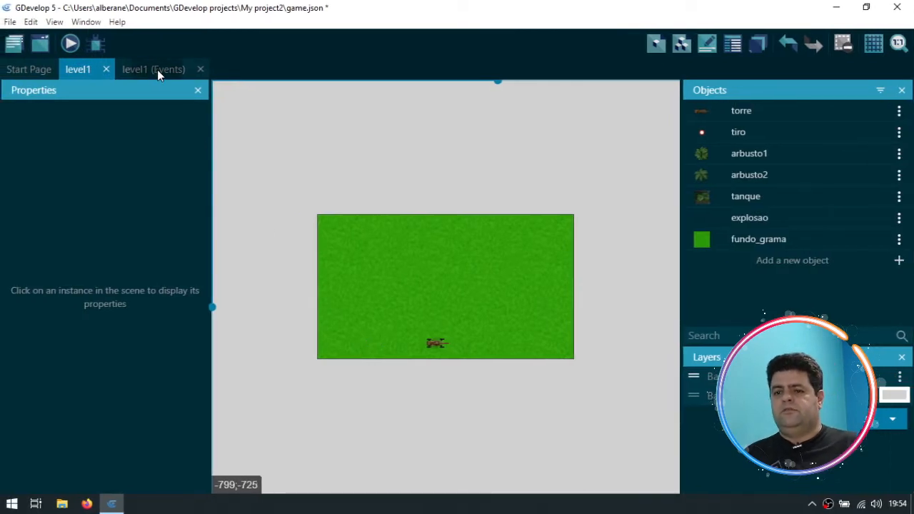
click(157, 69)
click(59, 154)
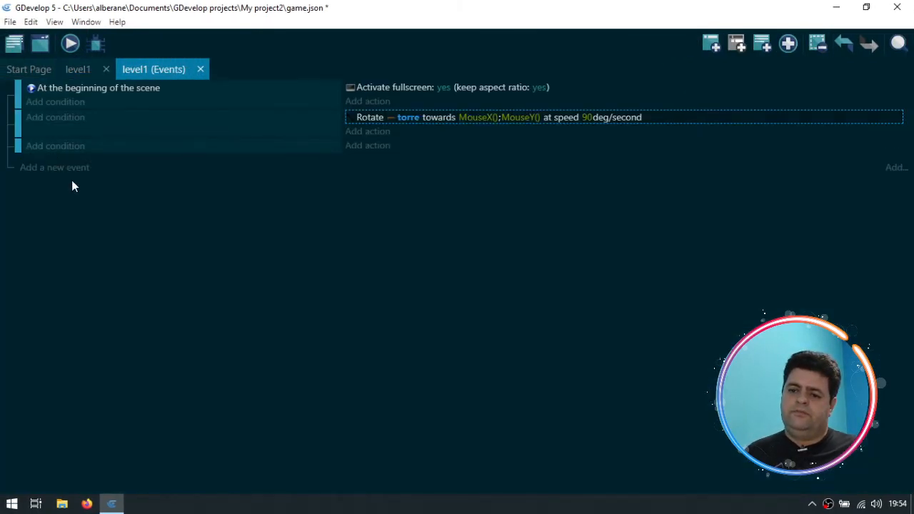
Step: Give the new event a "Mouse button pressed or touch held" condition that tests the Left (primary) button
click(69, 147)
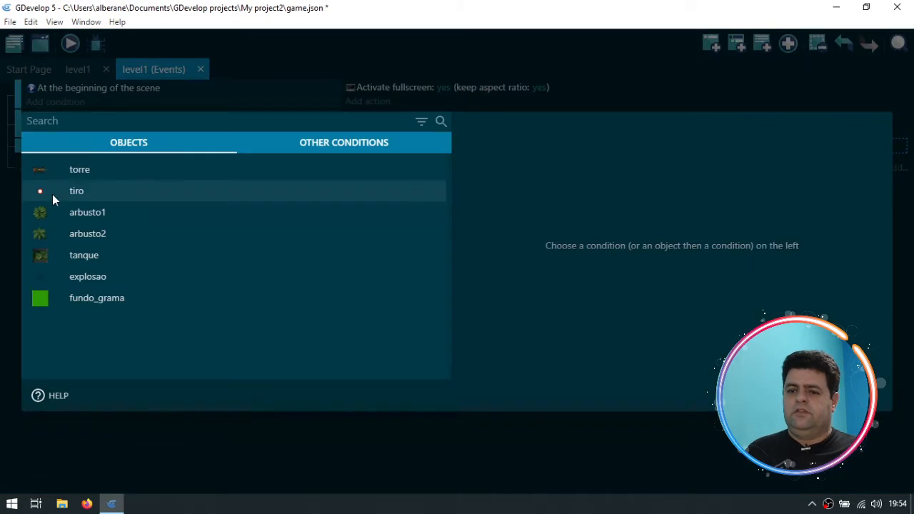
click(355, 142)
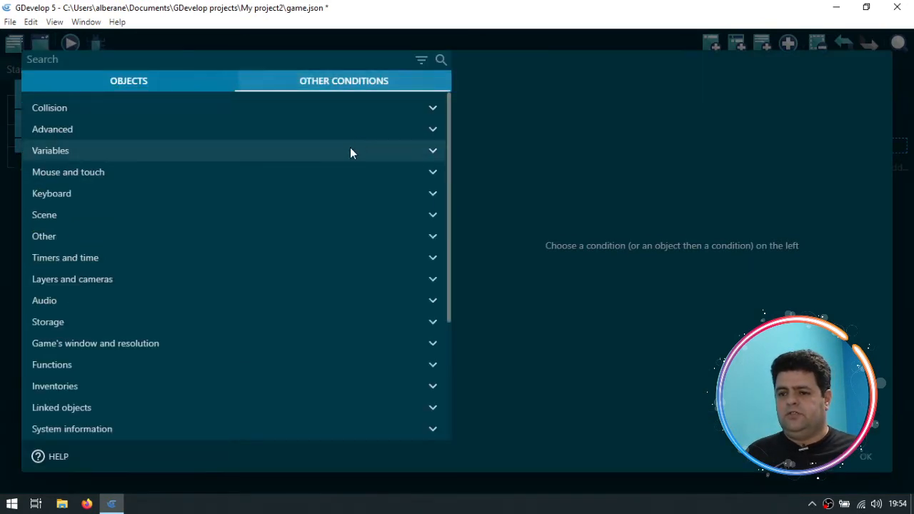
click(82, 172)
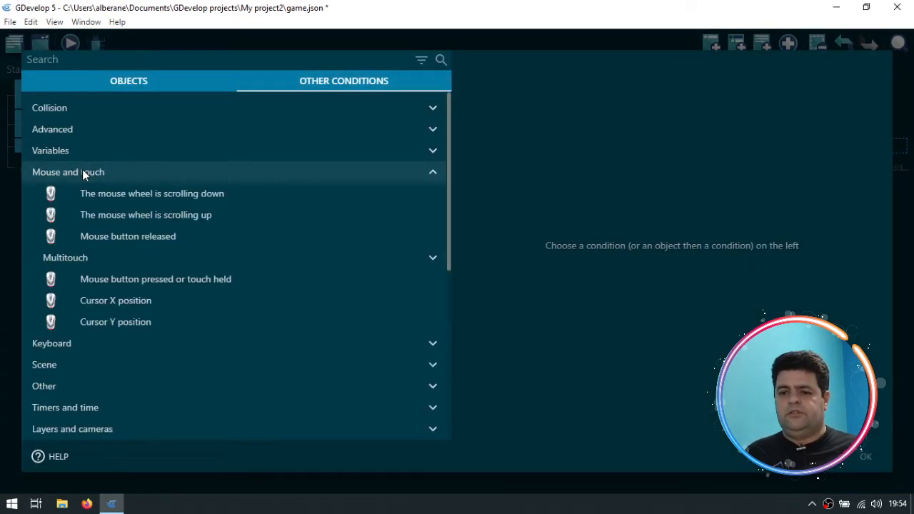
click(191, 279)
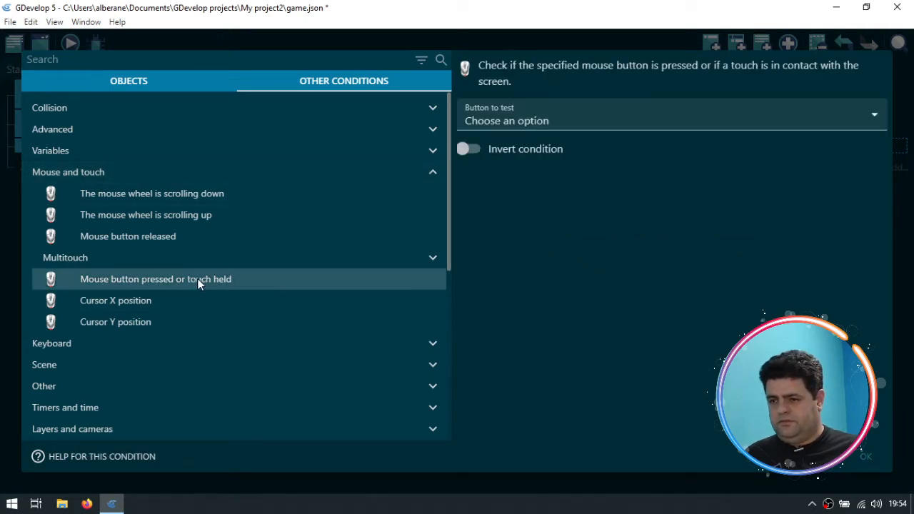
click(588, 124)
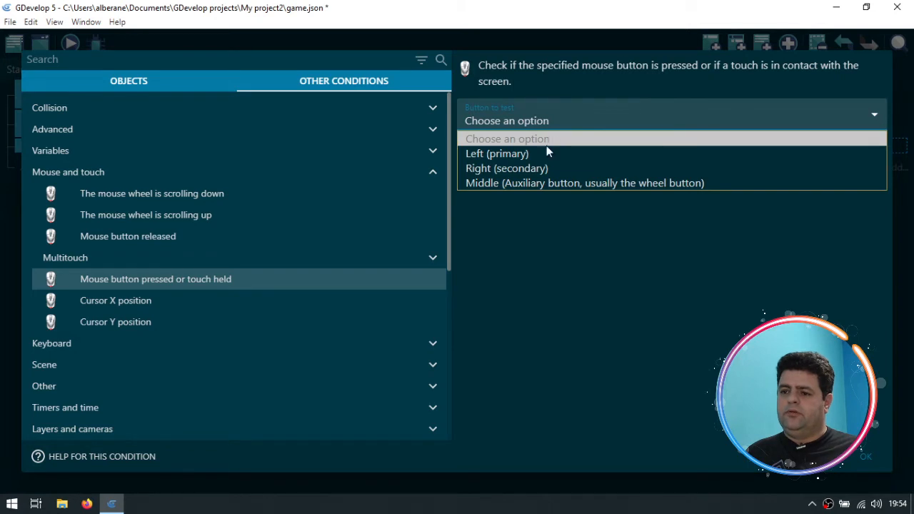
click(515, 161)
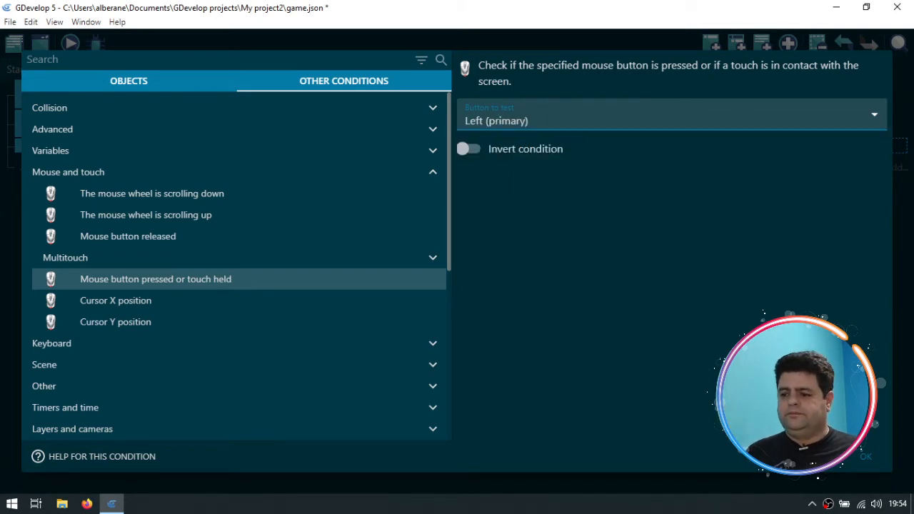
click(872, 456)
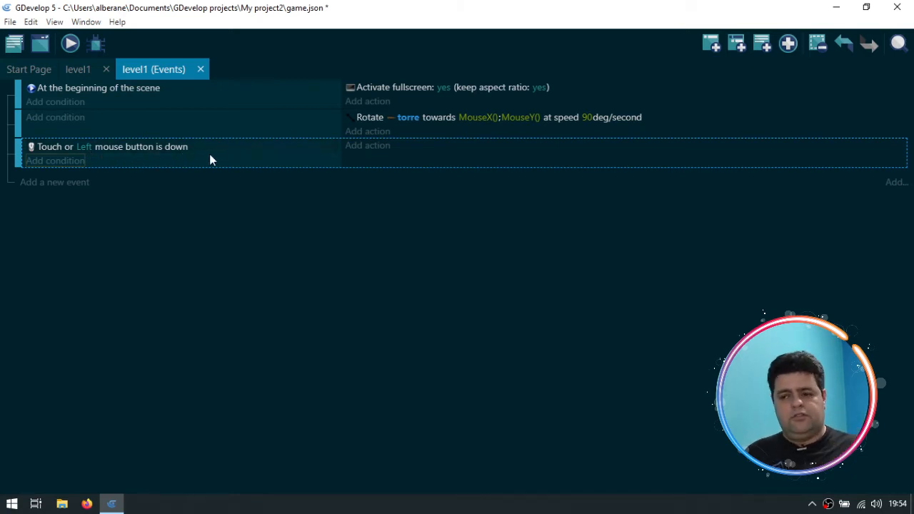
Step: Read the Notepad++ notes on the Create an Object action for tiro and its X and Y position expressions
key(alt+Tab)
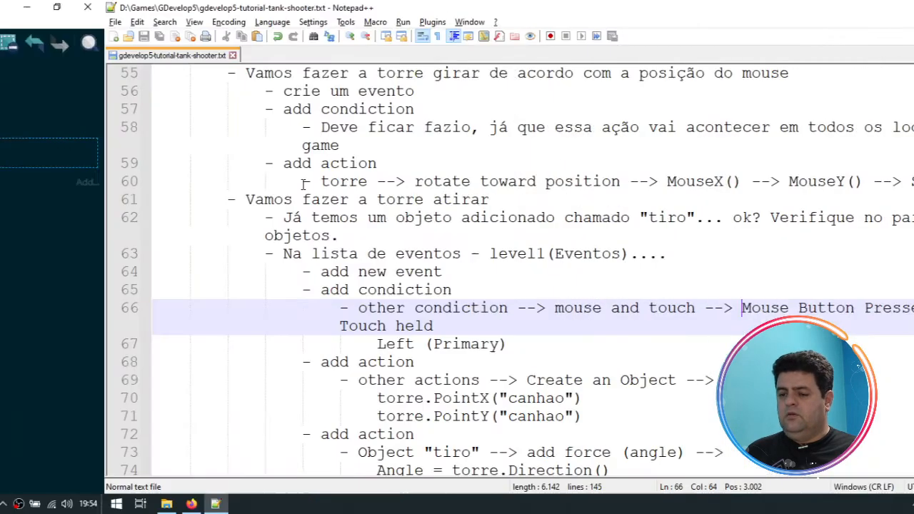
scroll(357, 321, down, 1)
click(320, 327)
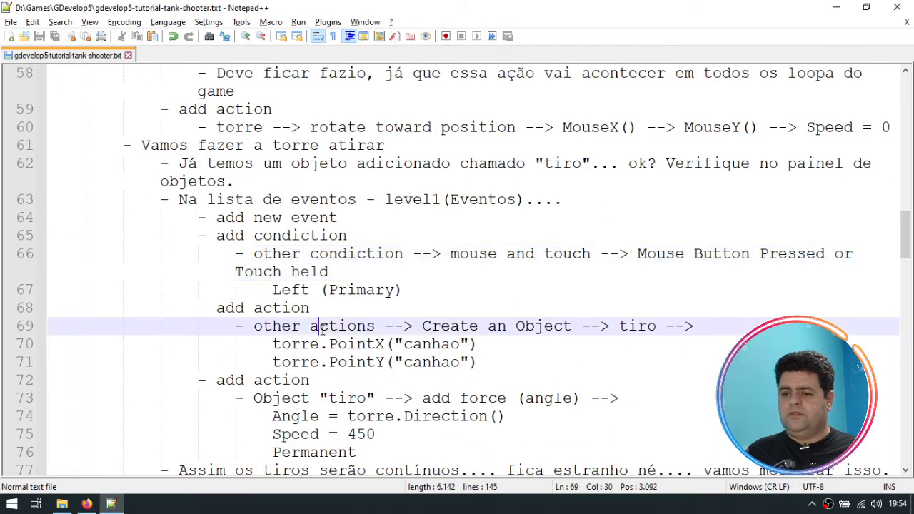
drag(422, 326, 545, 326)
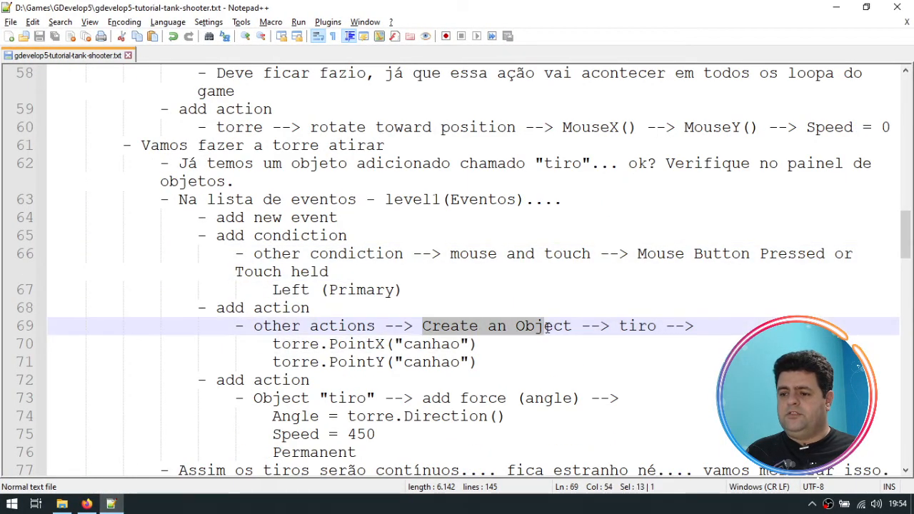
double_click(638, 325)
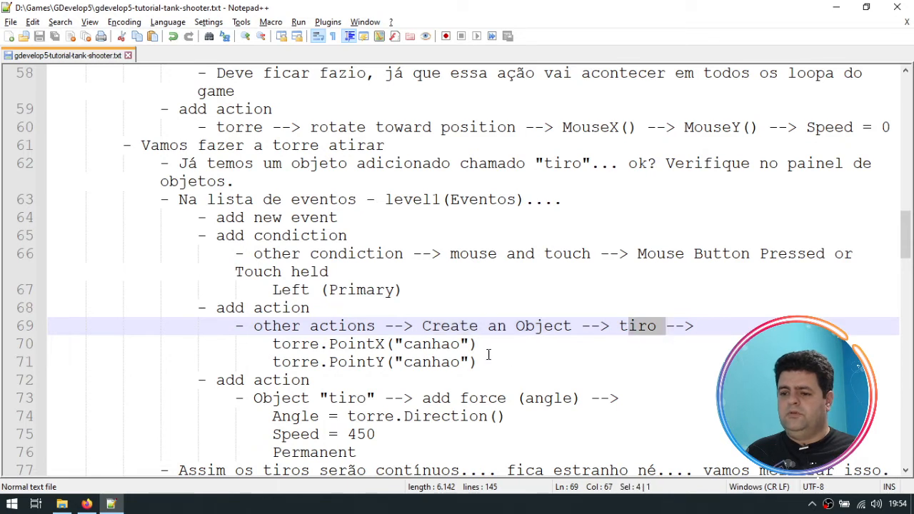
drag(485, 362, 261, 349)
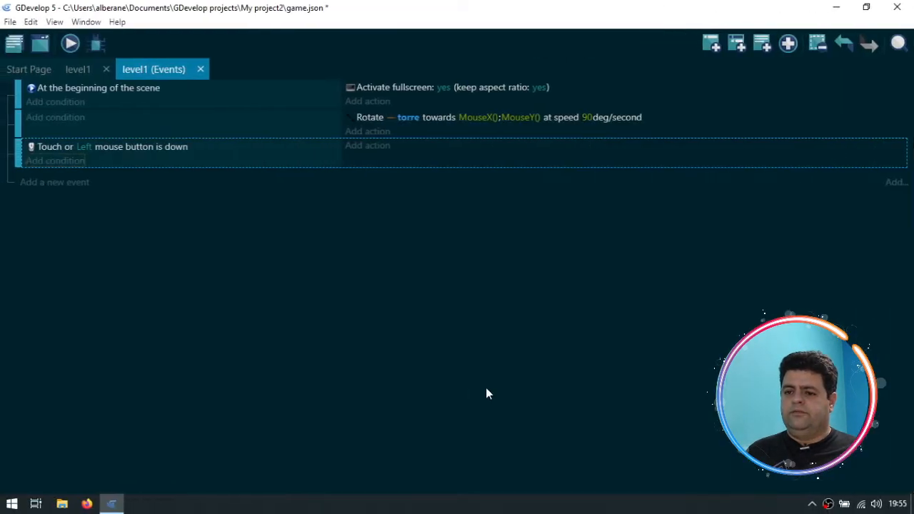
Step: In GDevelop, start a "Create an object" action for the mouse-button event, with tiro as the object to create
click(376, 145)
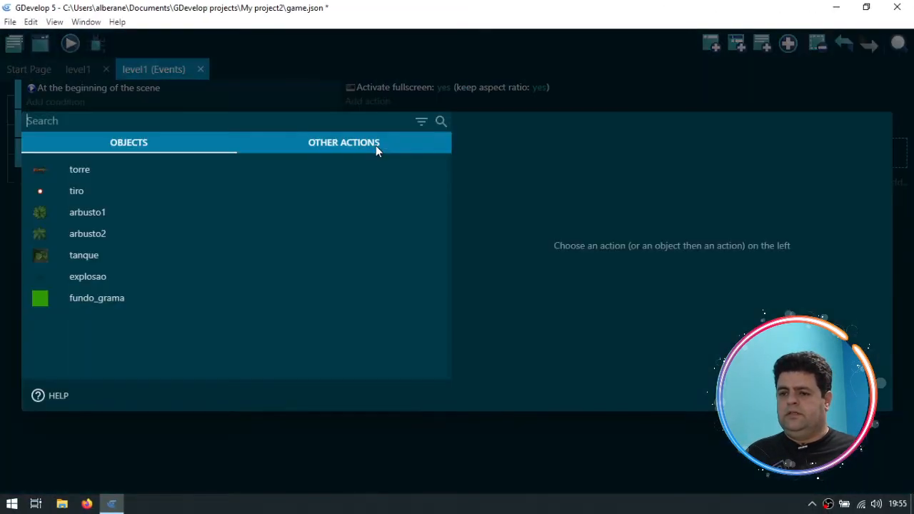
click(81, 189)
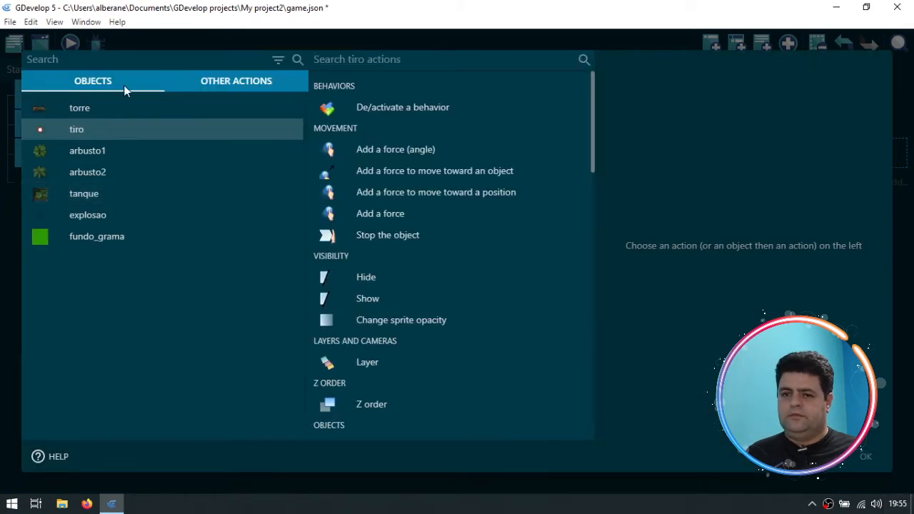
click(231, 79)
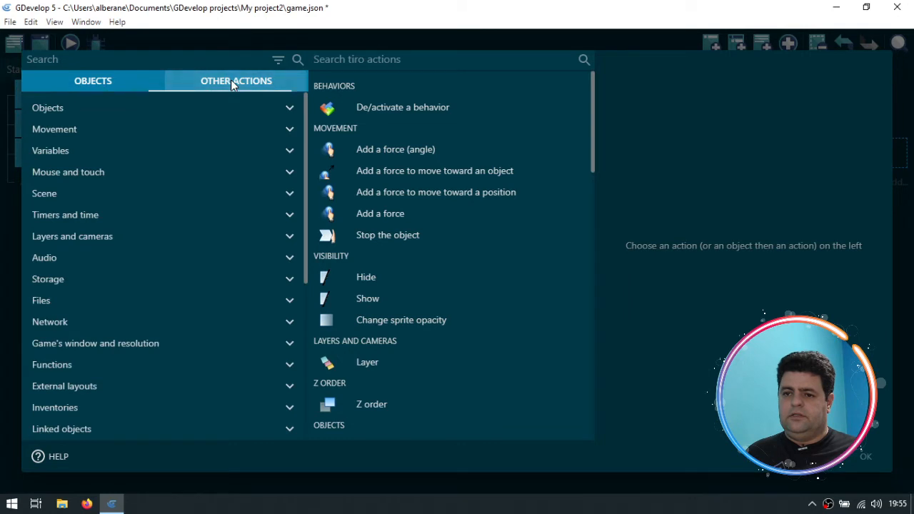
click(81, 108)
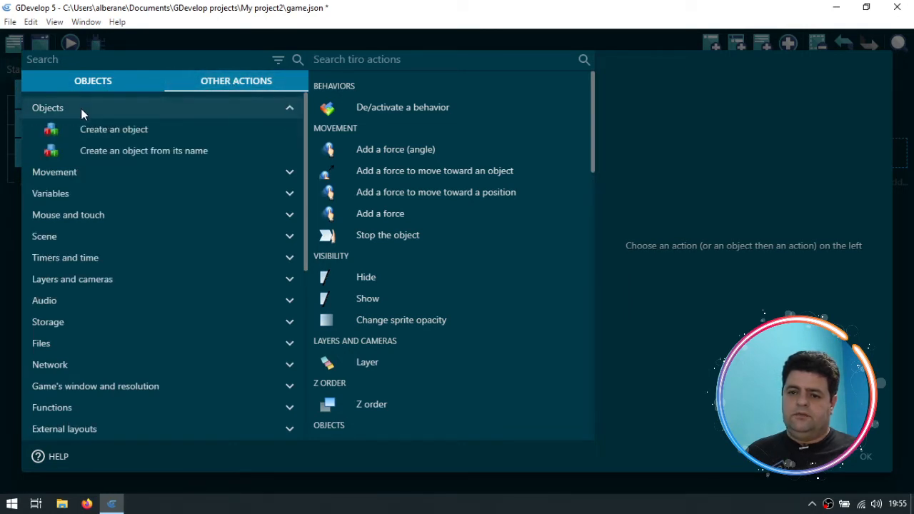
click(115, 128)
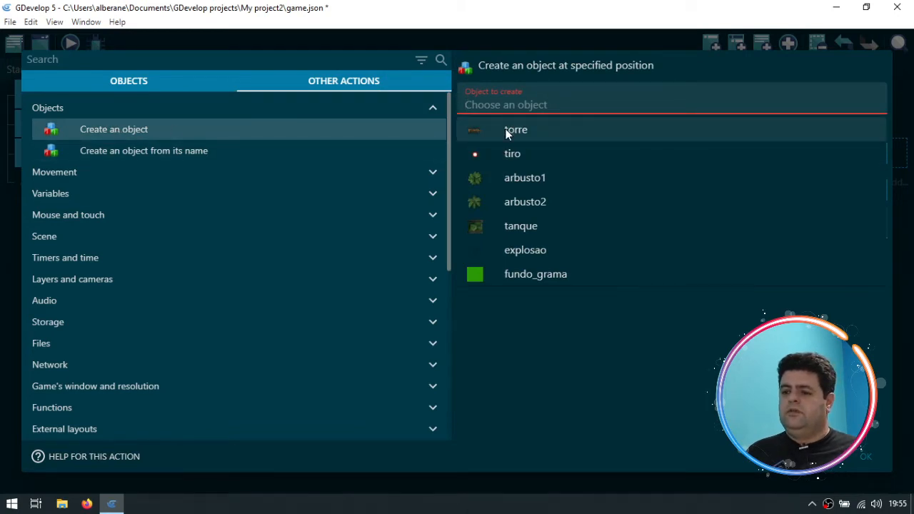
click(506, 153)
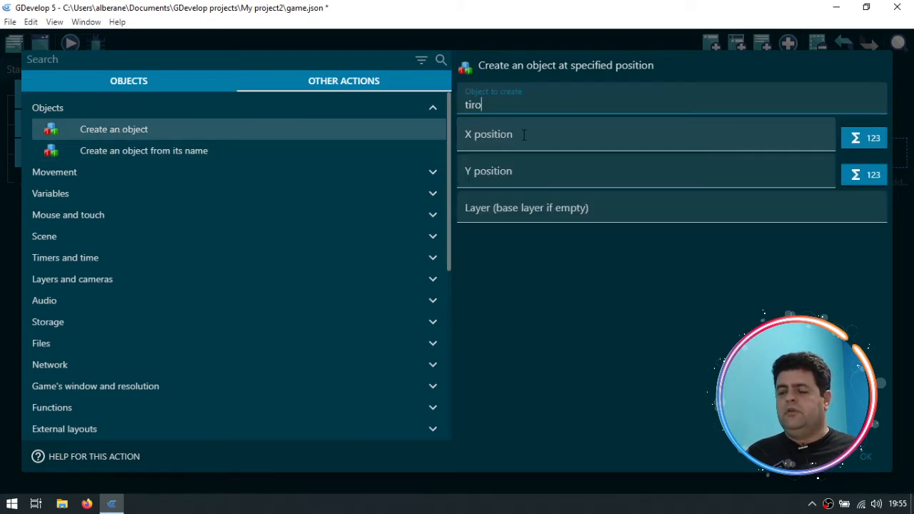
Step: Enter torre.PointX() as the X position of the created tiro object
click(511, 142)
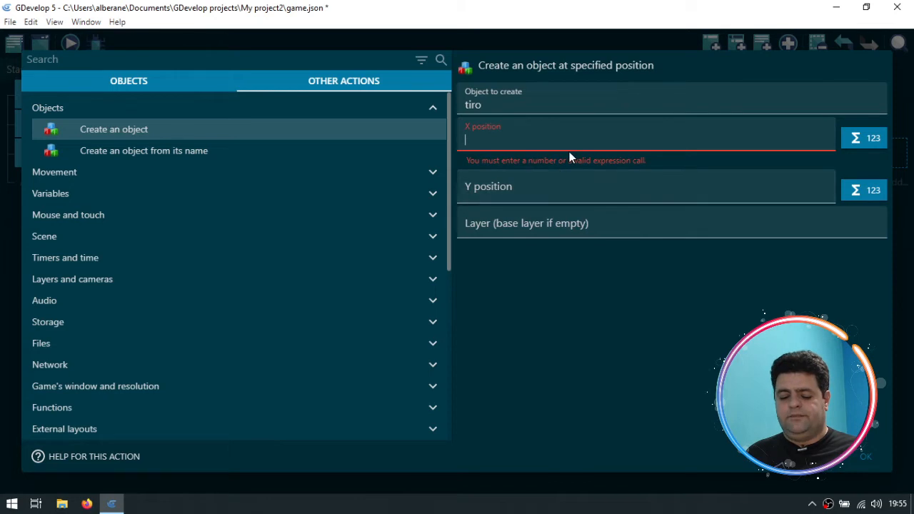
text(ca)
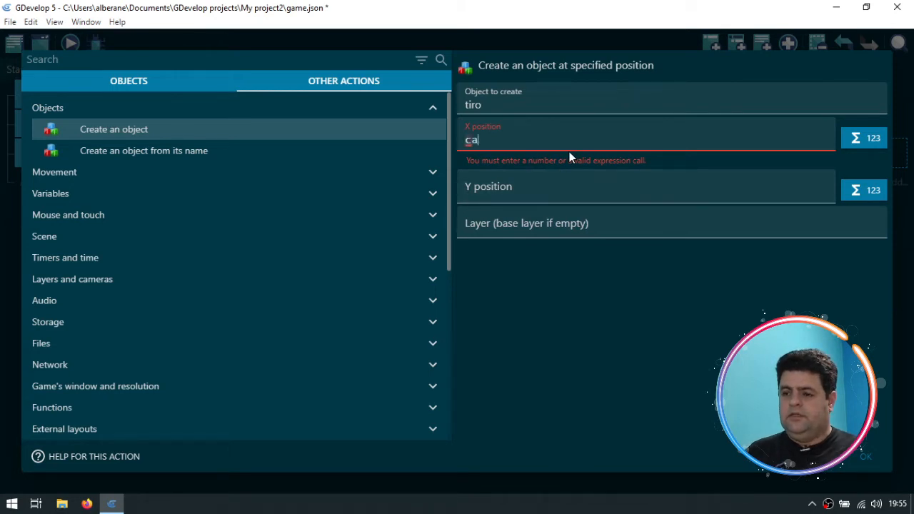
key(BackSpace)
key(BackSpace)
text(torre)
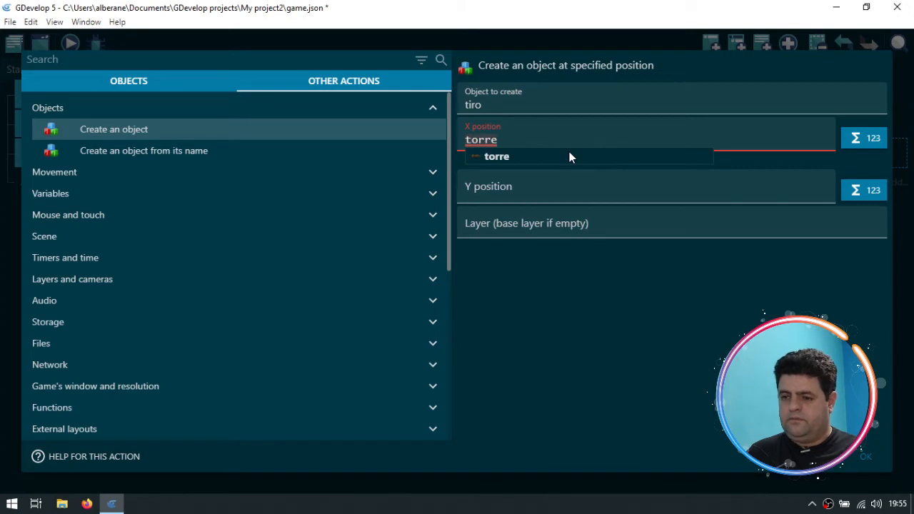
text(.)
scroll(569, 153, down, 2)
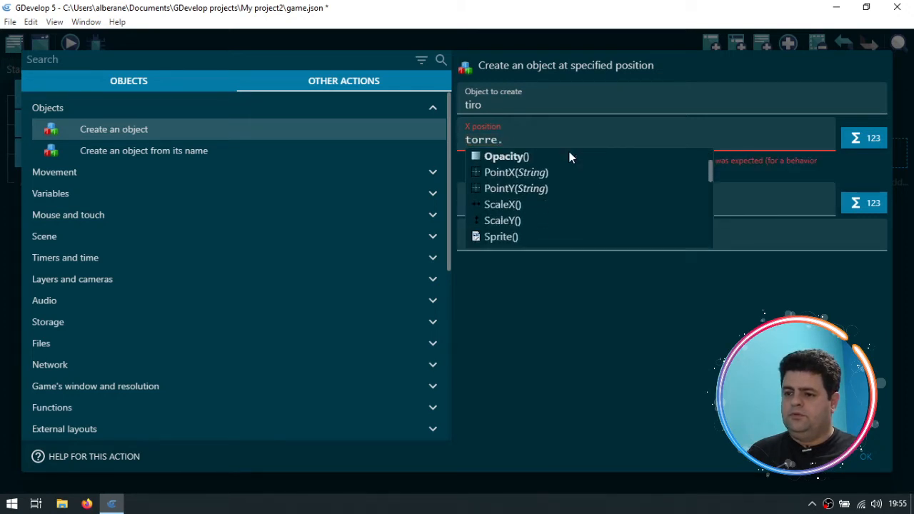
click(569, 153)
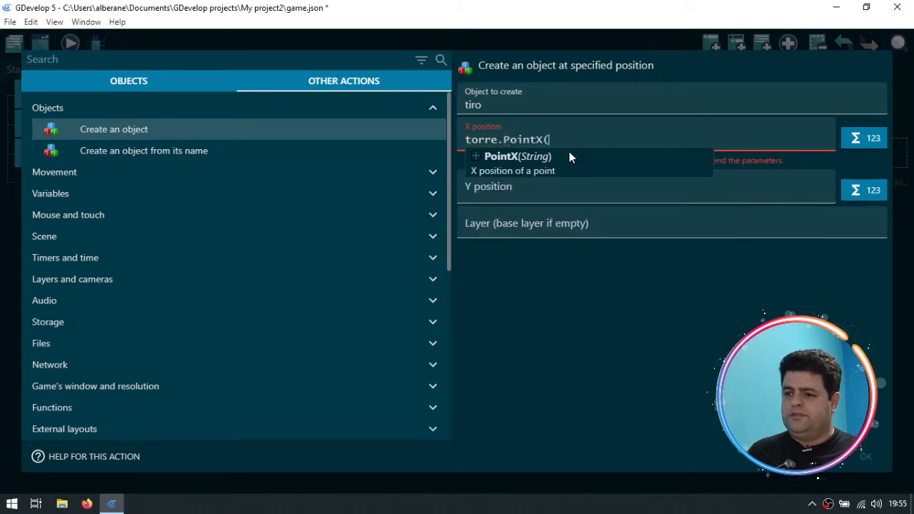
text())
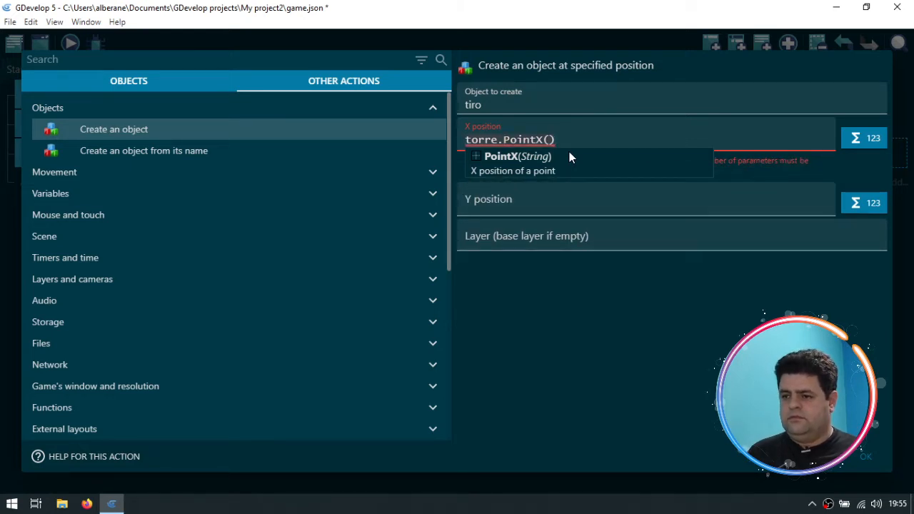
Step: Copy the X position expression into the Y position and change it to torre.PointY()
click(651, 127)
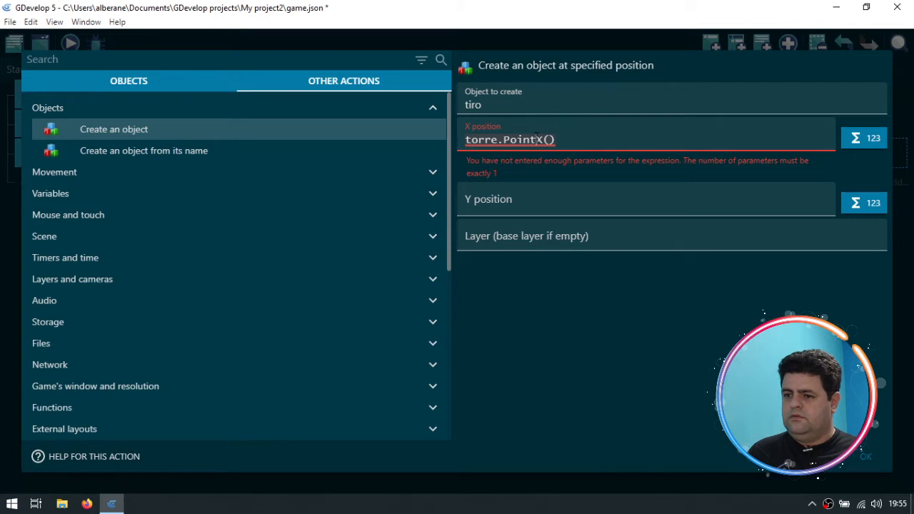
key(ctrl+a)
key(ctrl+c)
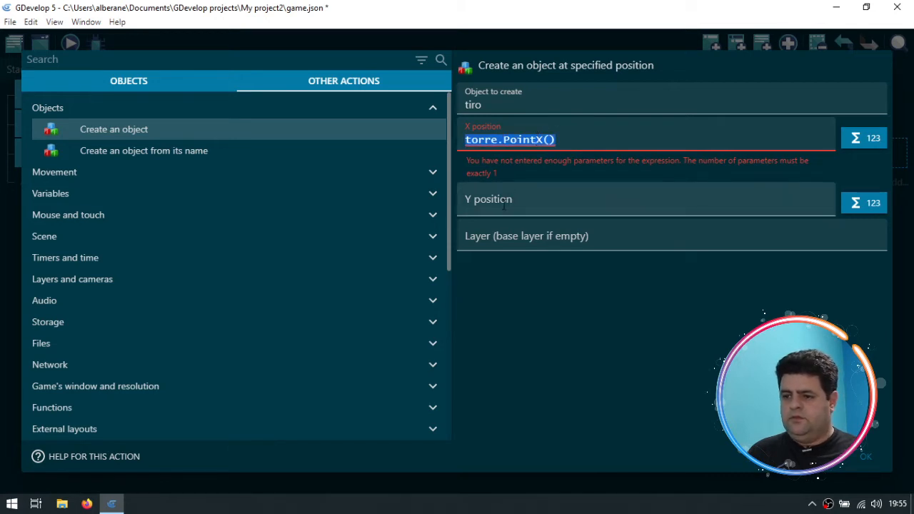
click(504, 206)
key(ctrl+v)
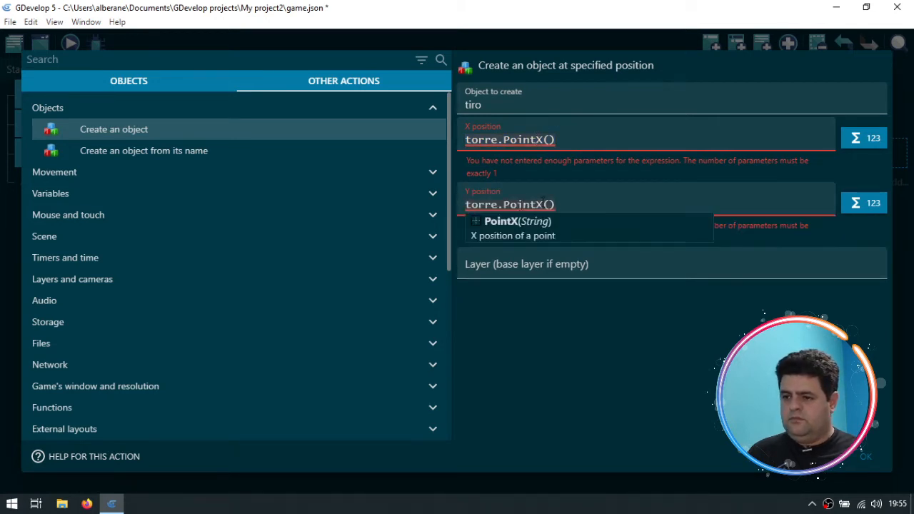
click(544, 204)
key(BackSpace)
text(Y)
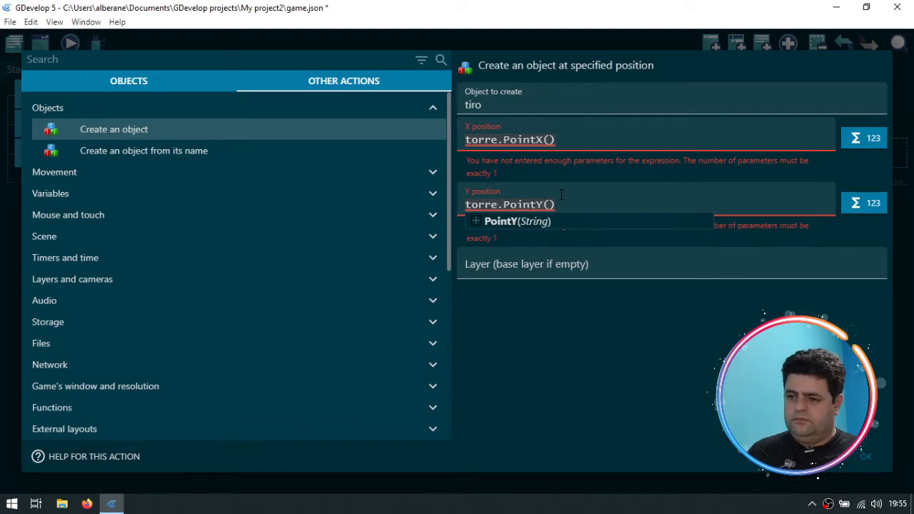
Step: Check the point name inside PointX and PointY in the Notepad++ notes against the X and Y position expressions in GDevelop
key(alt+Tab)
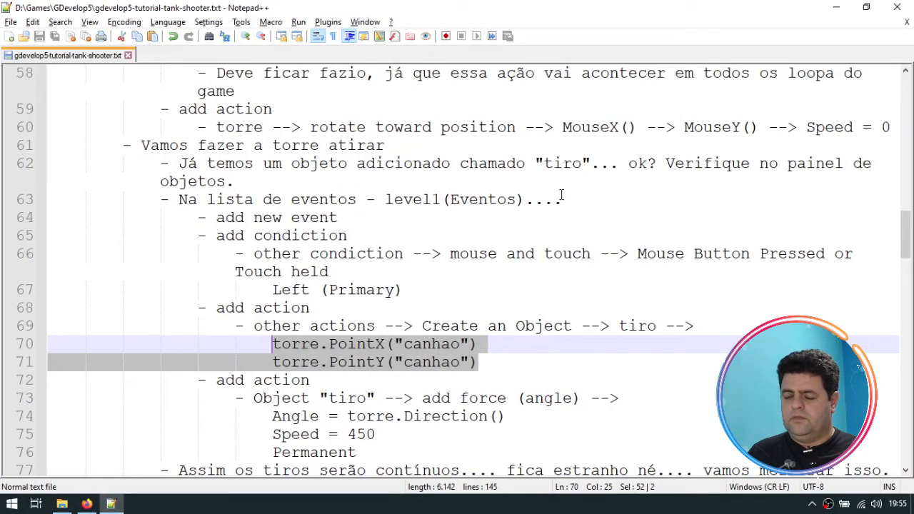
double_click(437, 345)
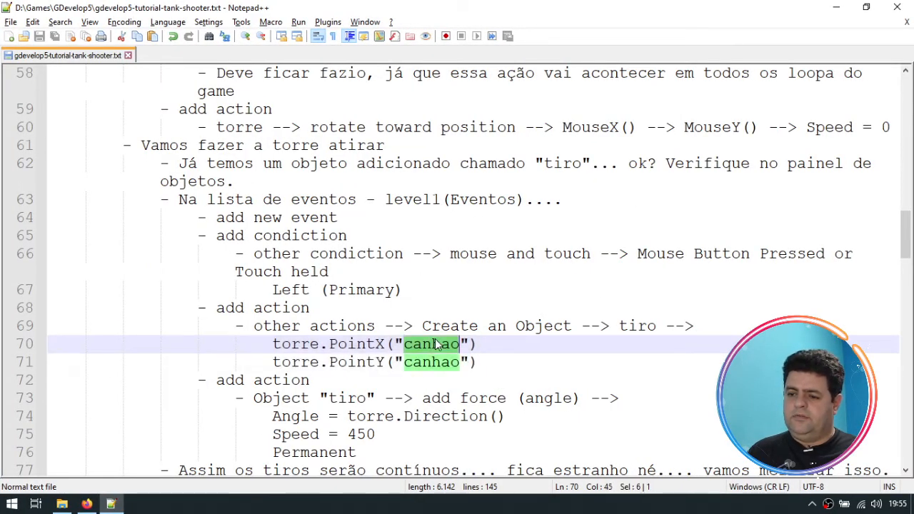
key(alt+Tab)
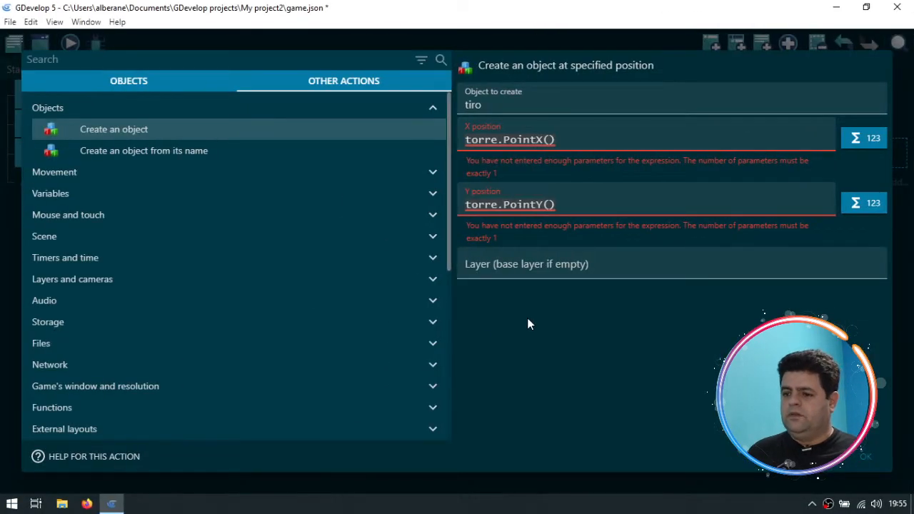
click(541, 272)
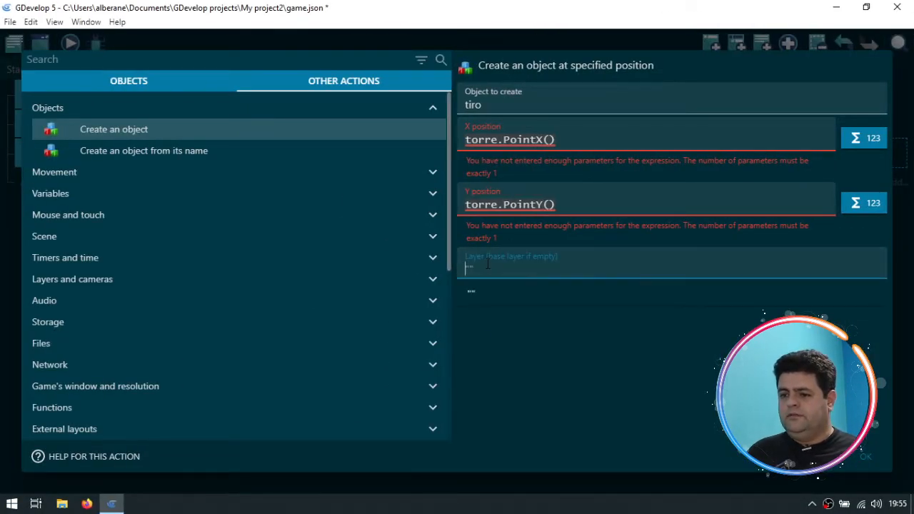
click(563, 205)
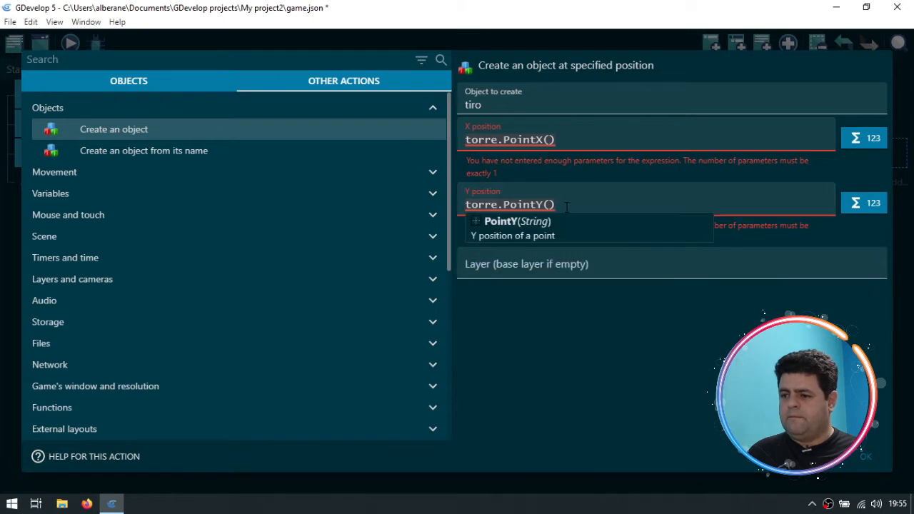
click(574, 138)
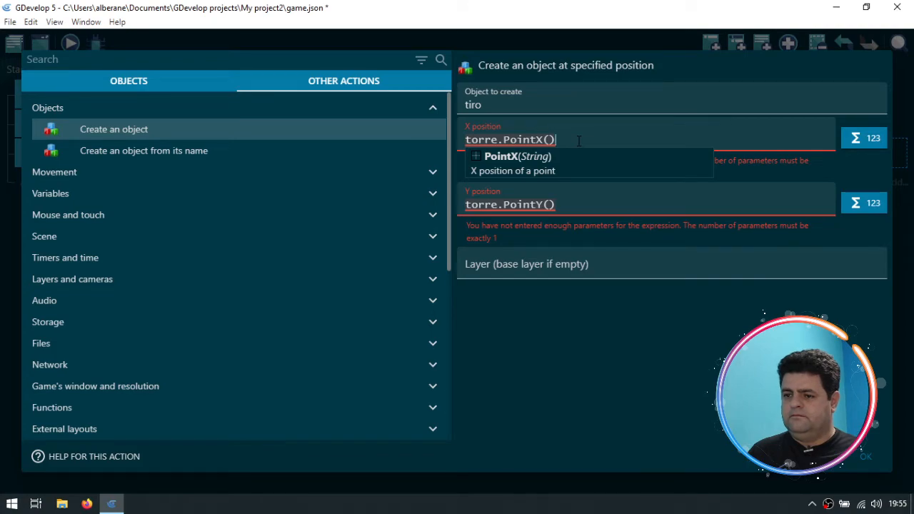
key(alt+Tab)
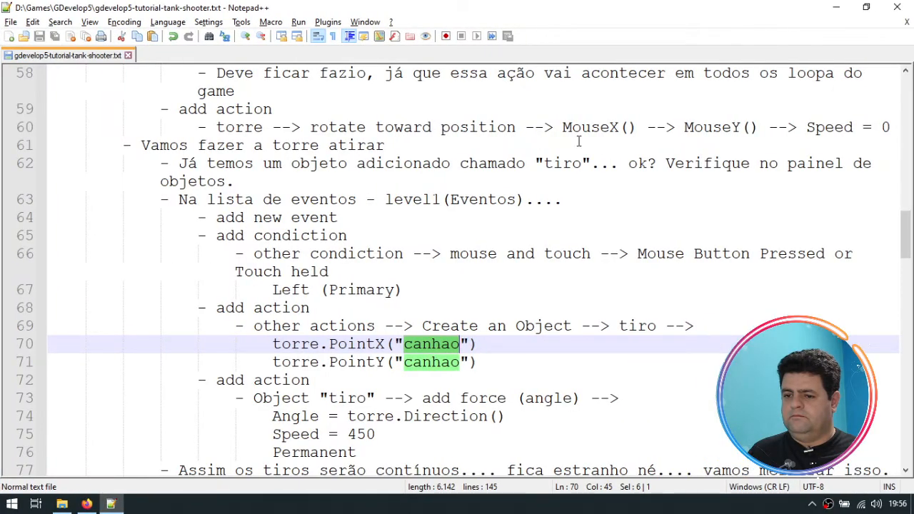
key(alt+Tab)
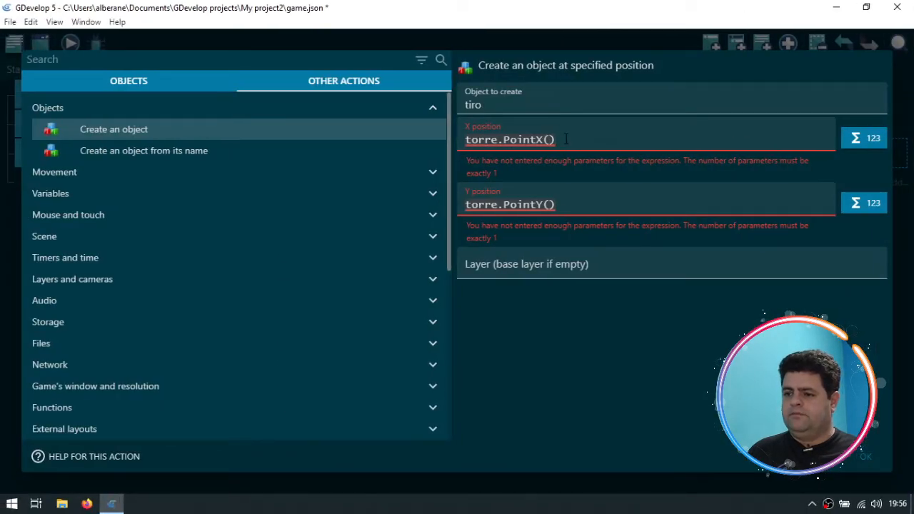
Step: Confirm the Create an object action for tiro with torre.PointX() and torre.PointY() as its position
click(566, 139)
click(549, 139)
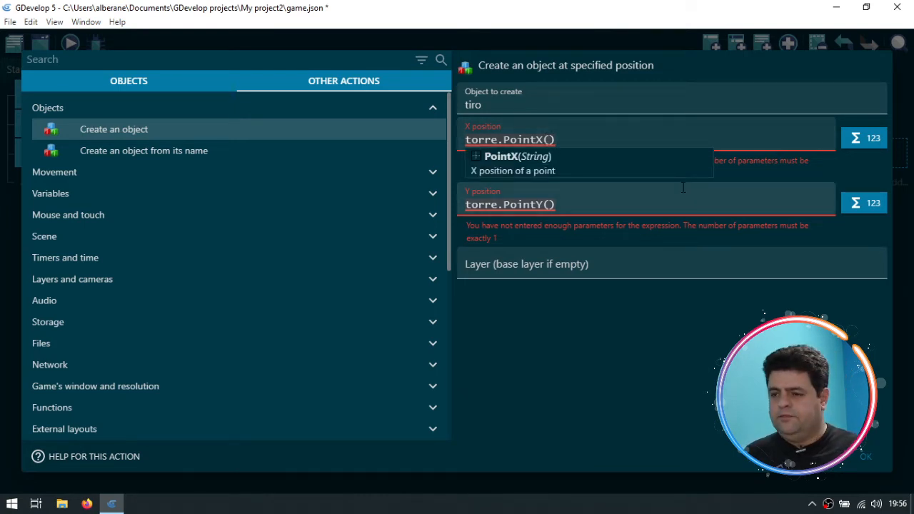
text(")
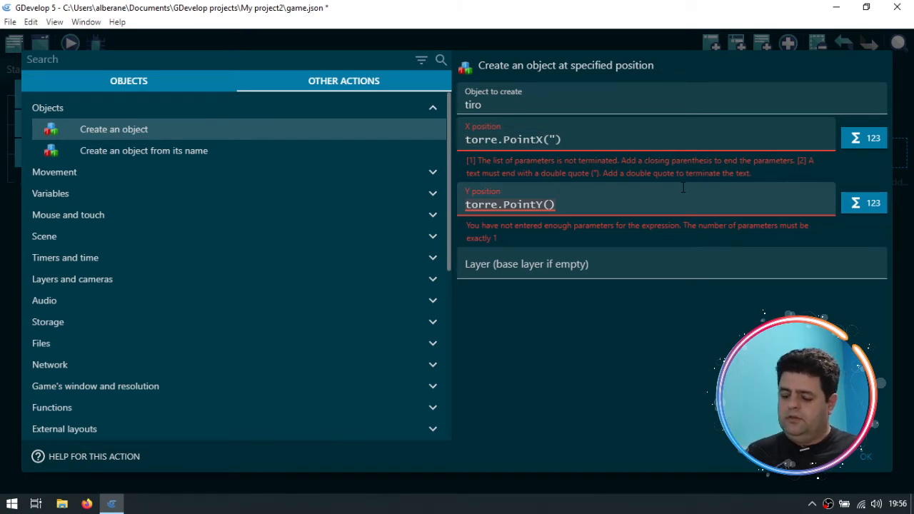
key(BackSpace)
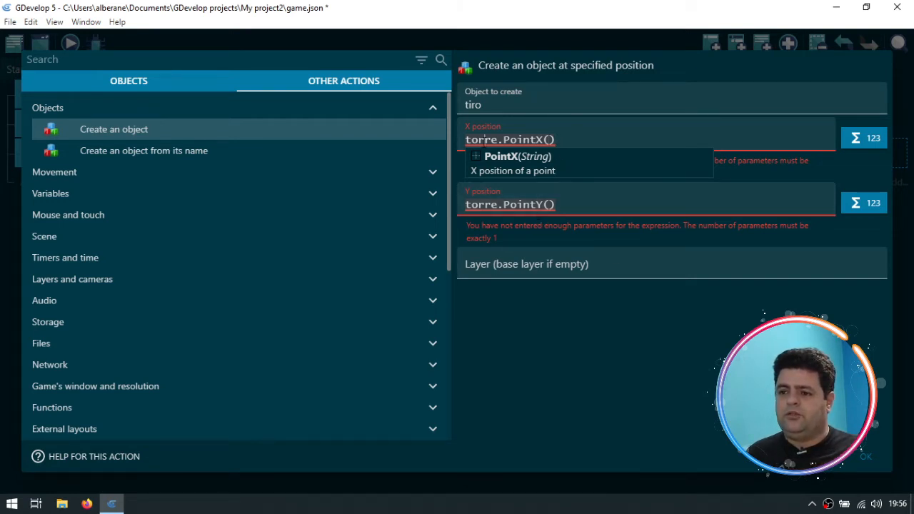
click(485, 141)
drag(543, 140, 560, 140)
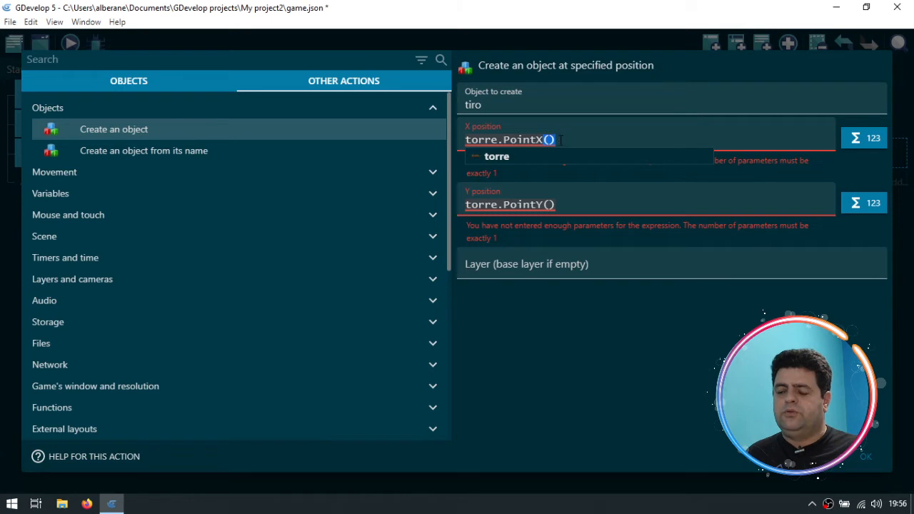
click(863, 453)
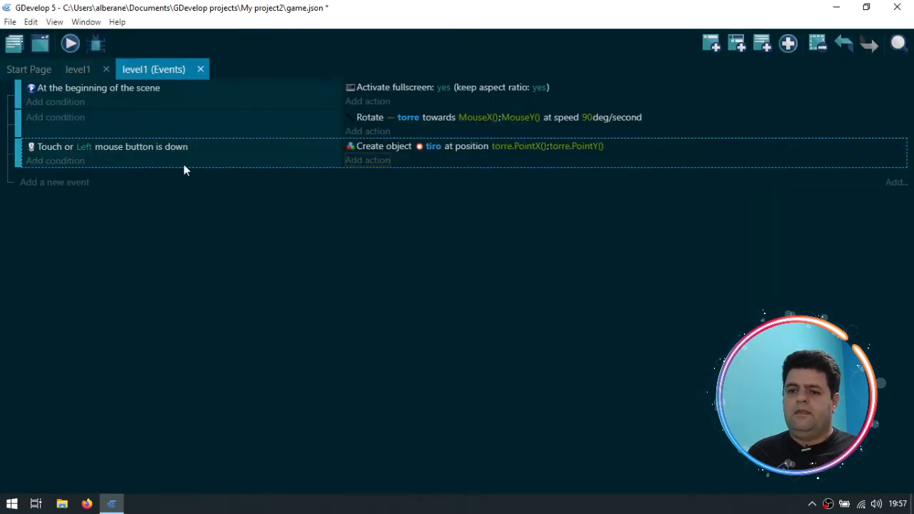
Step: Inspect the point names of the torre object in the level1 scene, then close its editor without changes
click(78, 69)
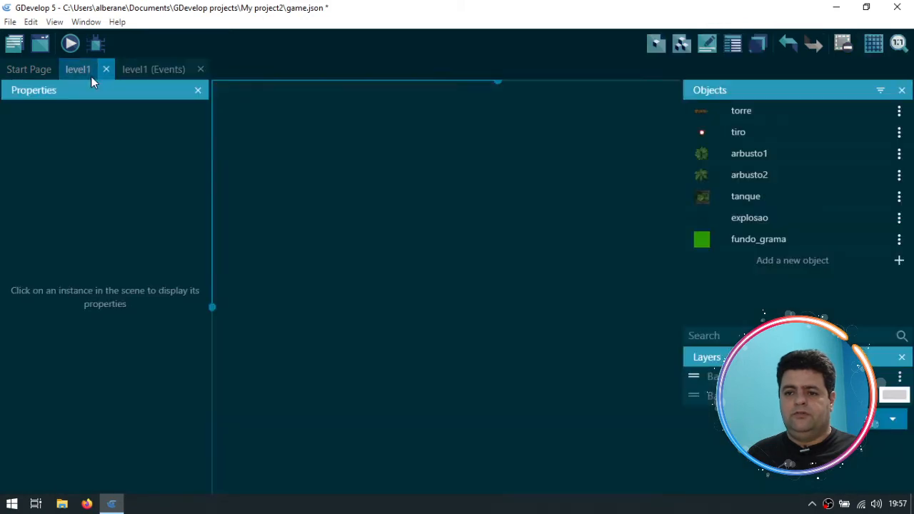
click(748, 112)
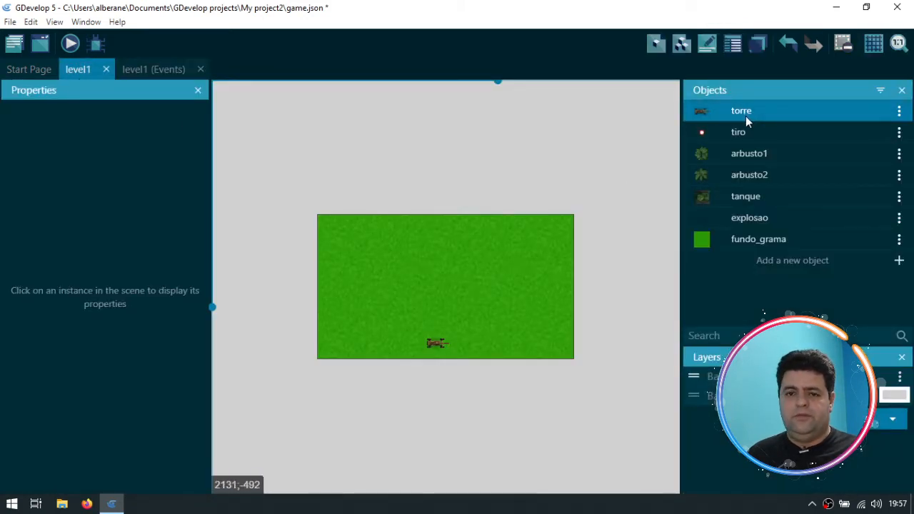
double_click(743, 113)
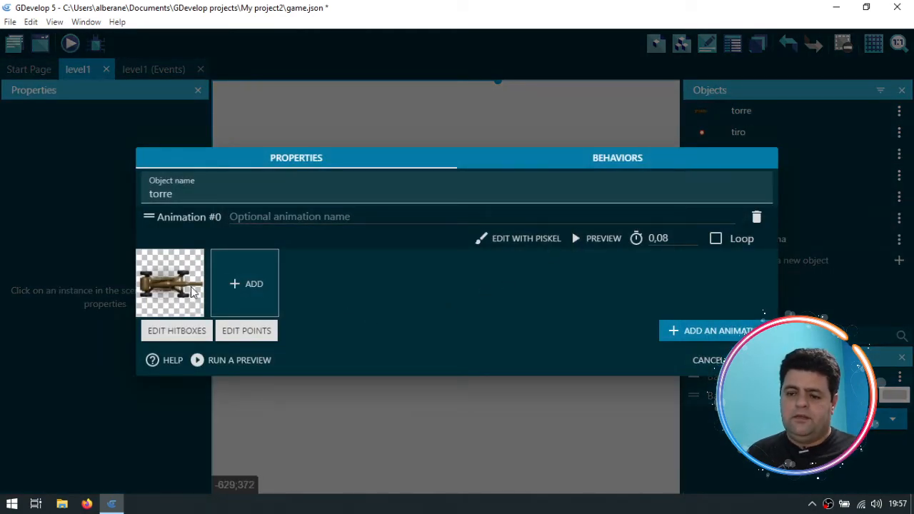
click(264, 334)
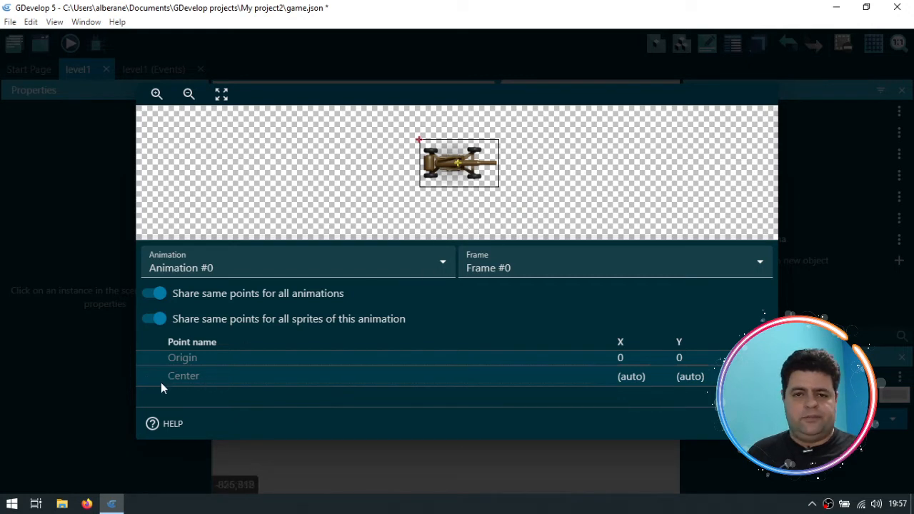
key(Escape)
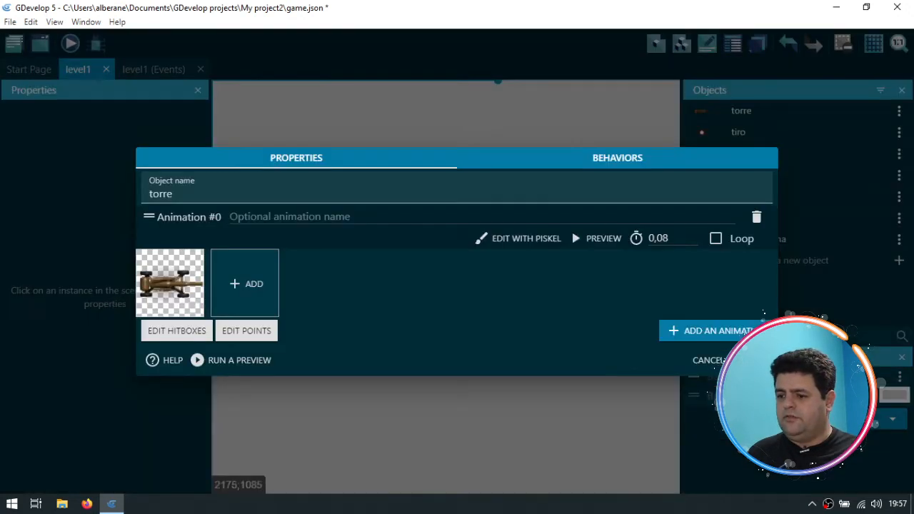
click(710, 360)
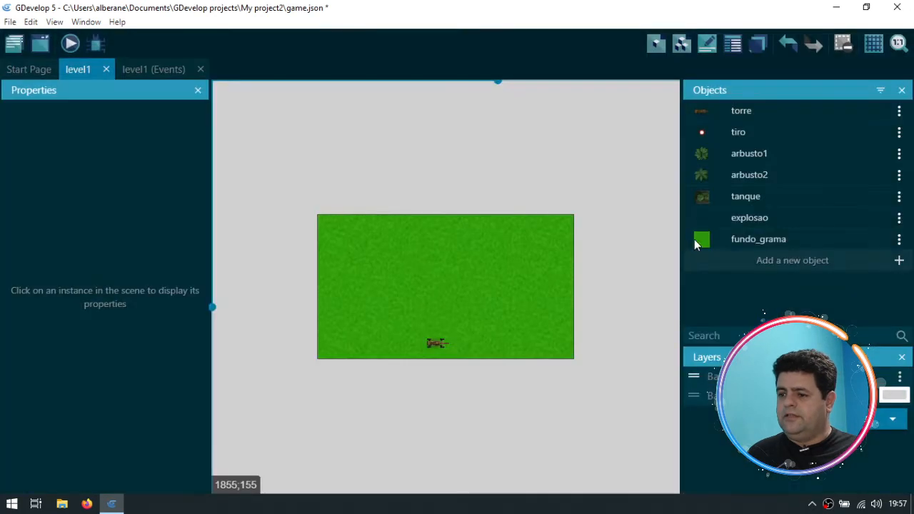
Step: In the level1 events, set the tiro creation's X position to torre.PointX("Center") and copy the quoted "Center" argument
click(171, 69)
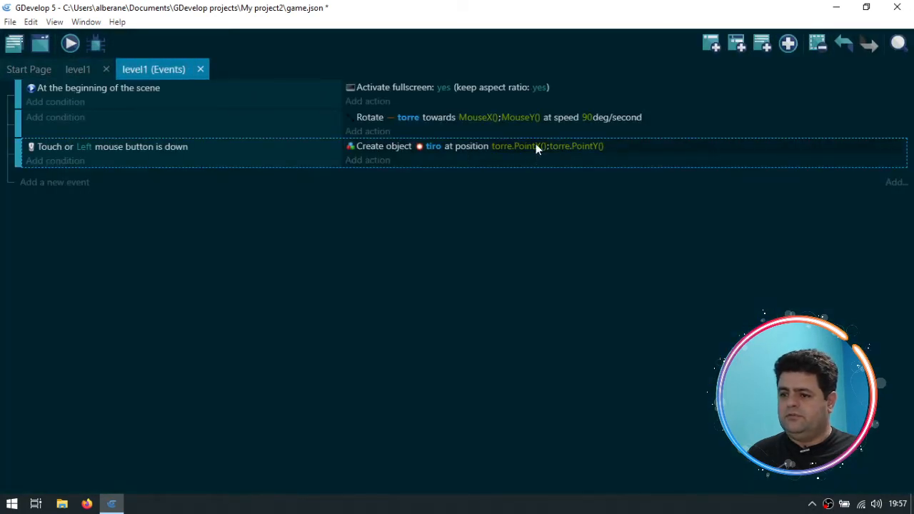
click(536, 146)
key(End)
key(Left)
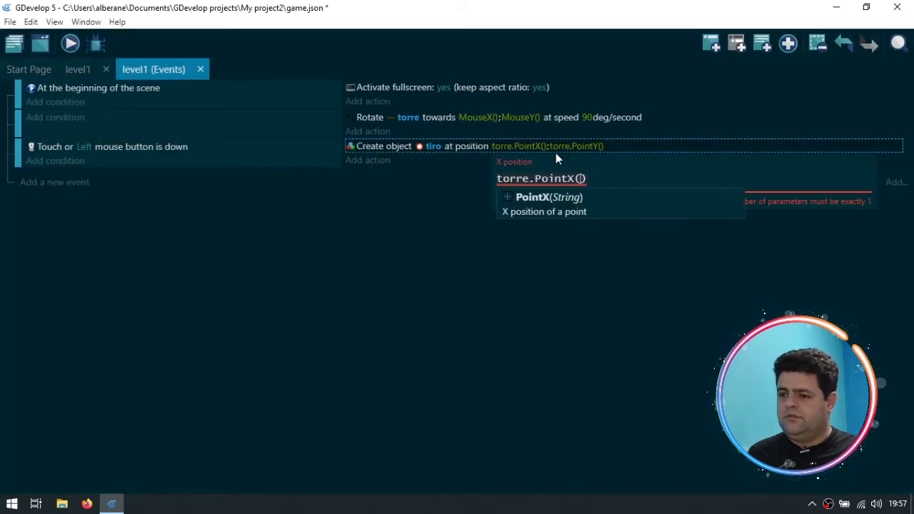
text("Center)
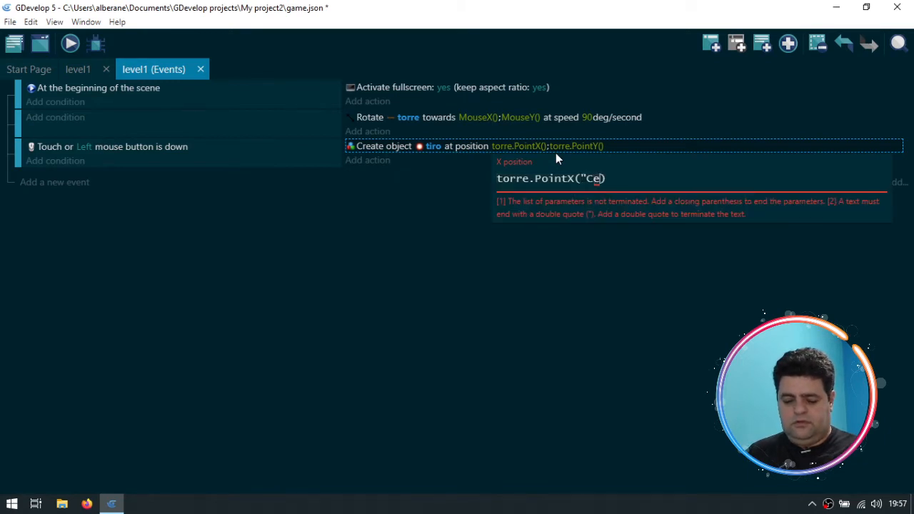
text(")
key(shift+Left)
key(shift+Left)
key(shift+Left)
key(shift+Left)
key(shift+Left)
key(shift+Left)
key(shift+Left)
key(shift+Left)
key(ctrl+c)
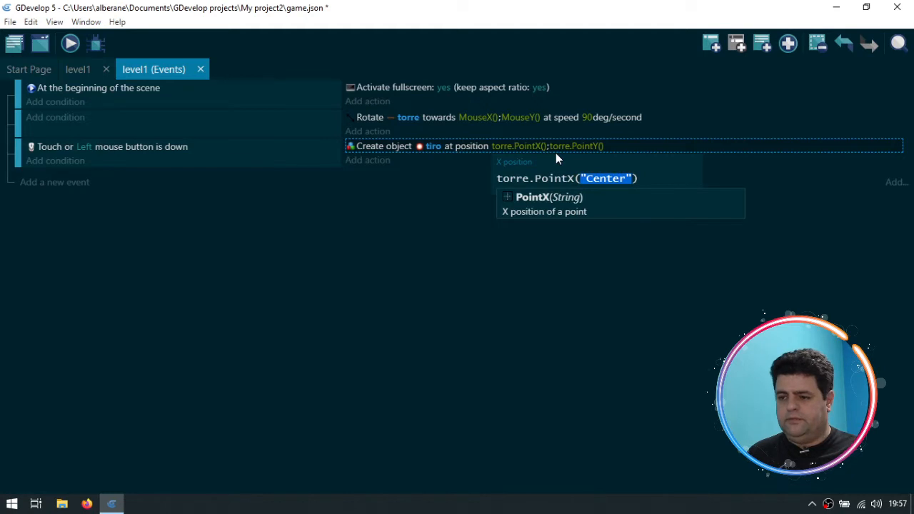
click(576, 236)
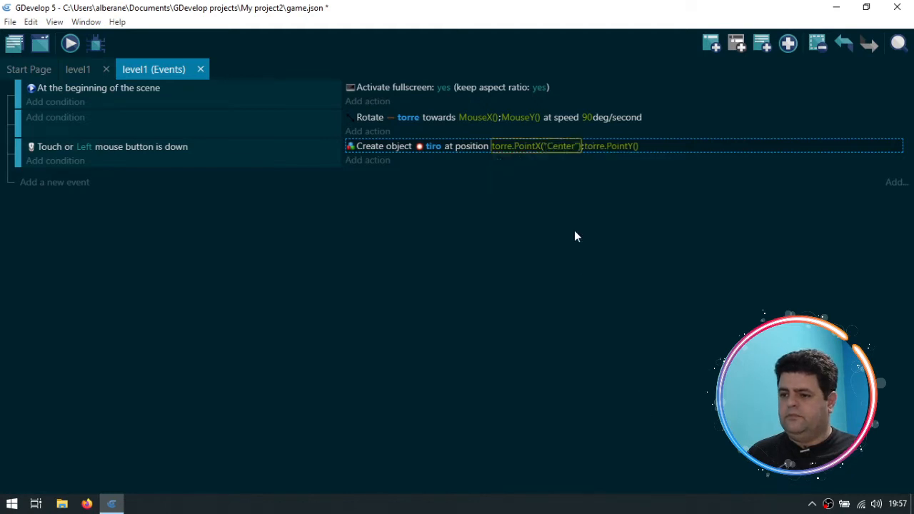
Step: Paste the copied "Center" argument into the torre.PointY expression for the tiro creation's Y position
click(635, 151)
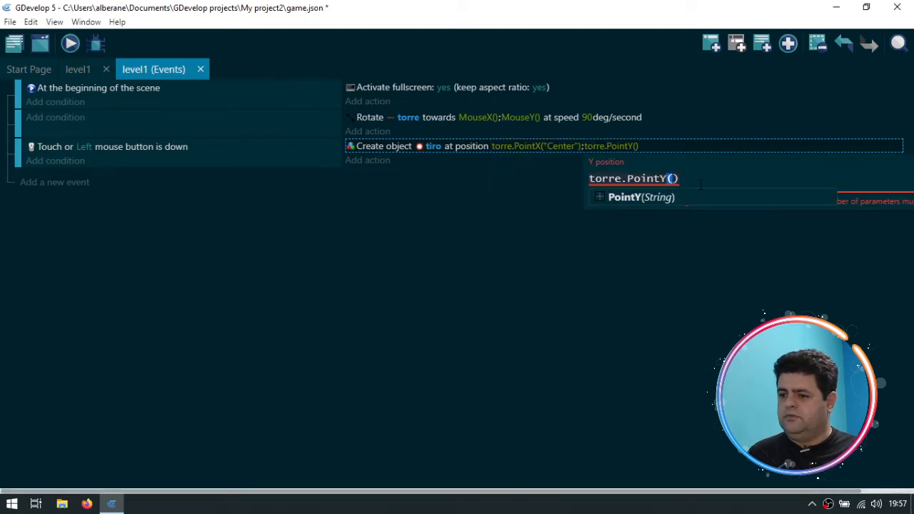
key(ctrl+v)
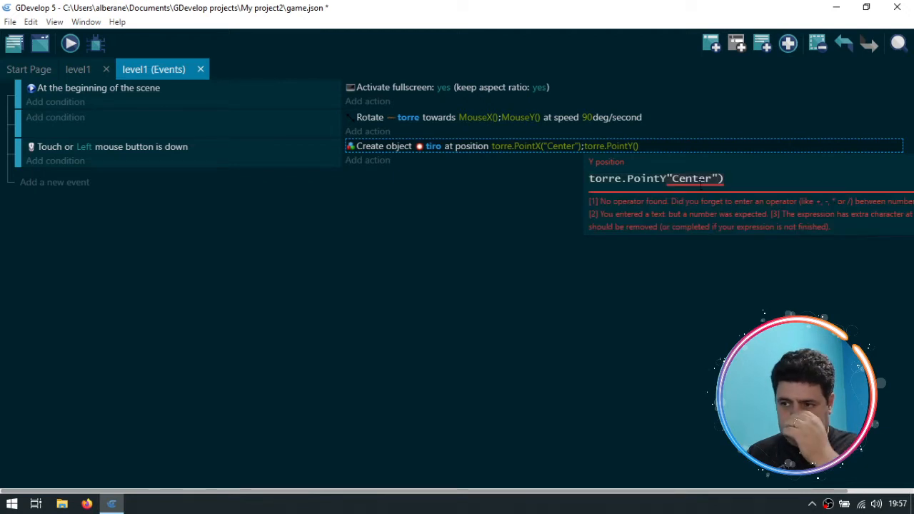
text(()
click(422, 236)
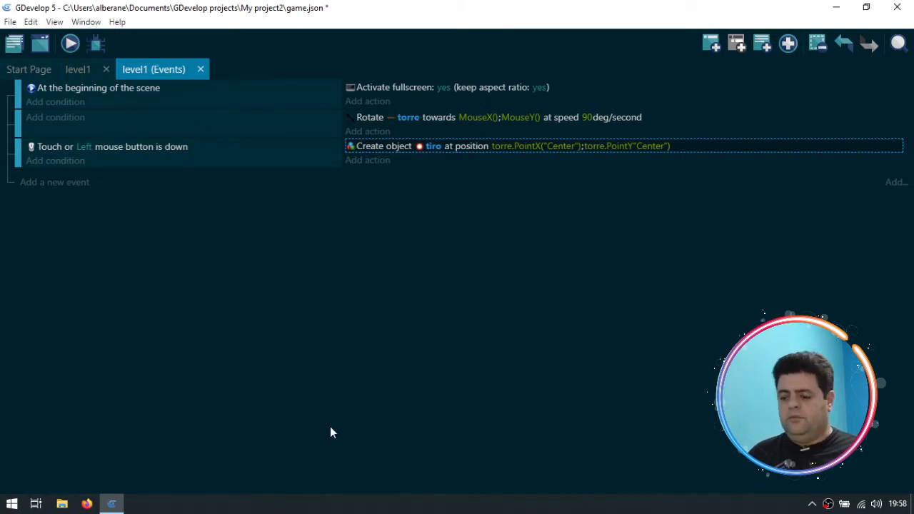
Step: Read the Notepad++ notes on the mouse-button condition, the tiro creation and the add force (angle) action for tiro
key(alt+Tab)
scroll(319, 398, down, 2)
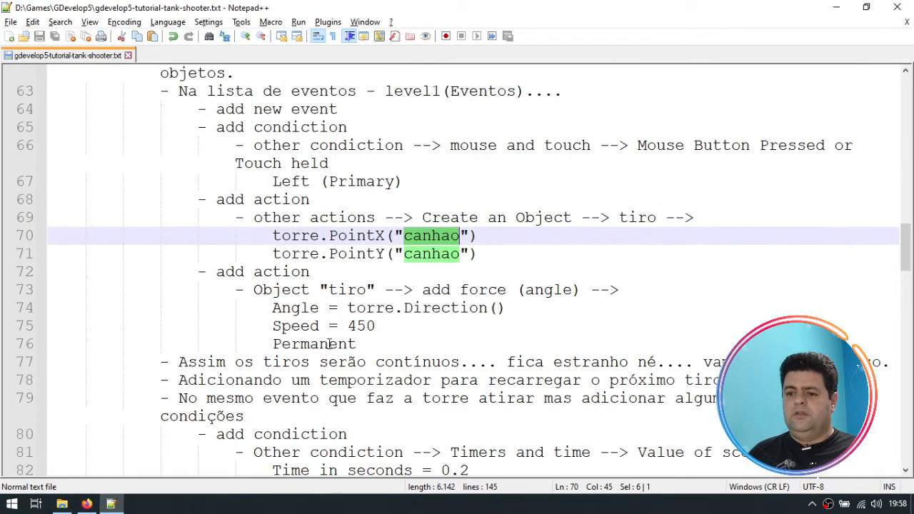
drag(253, 289, 394, 350)
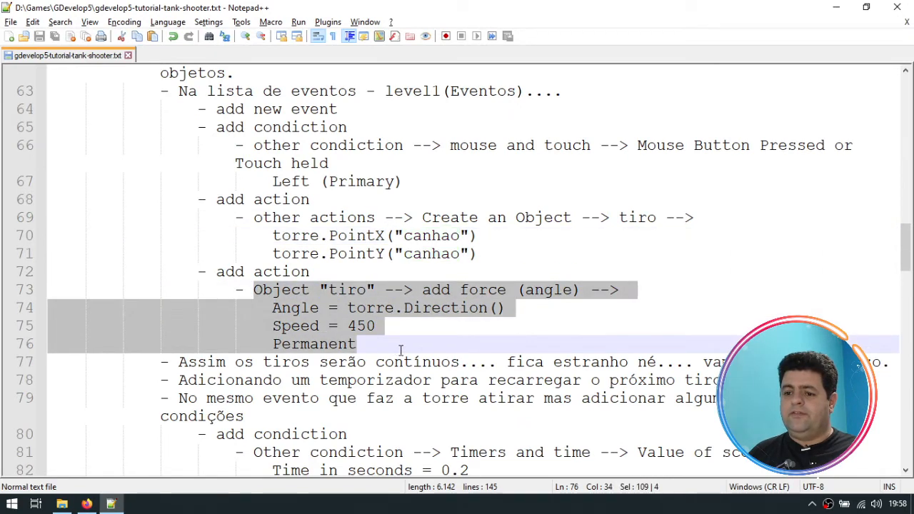
click(389, 309)
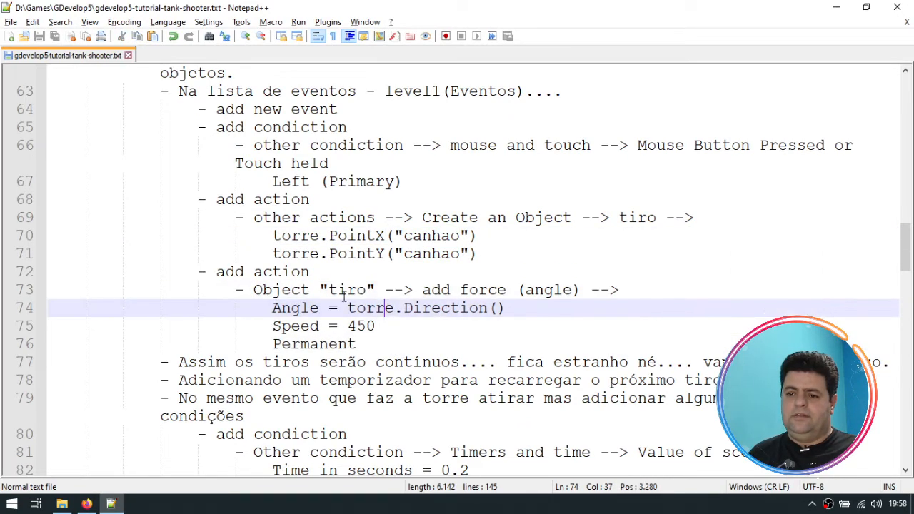
click(225, 271)
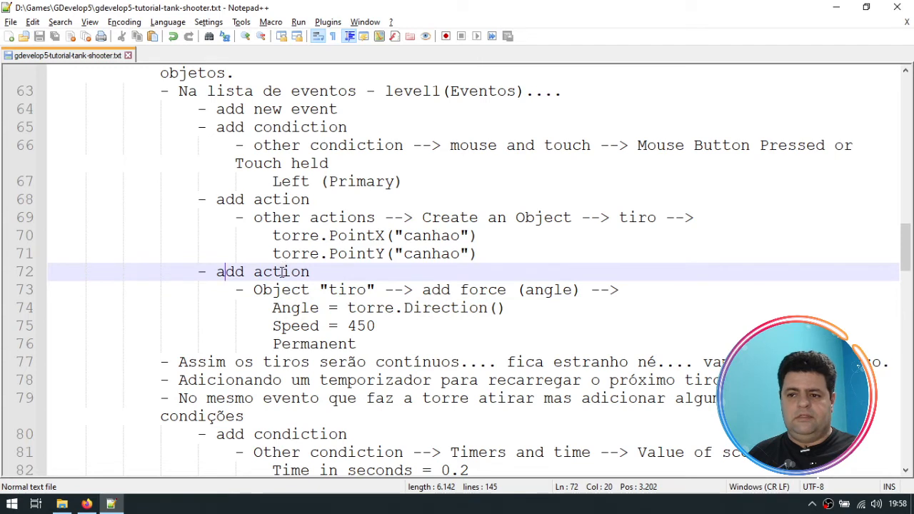
drag(254, 129, 348, 163)
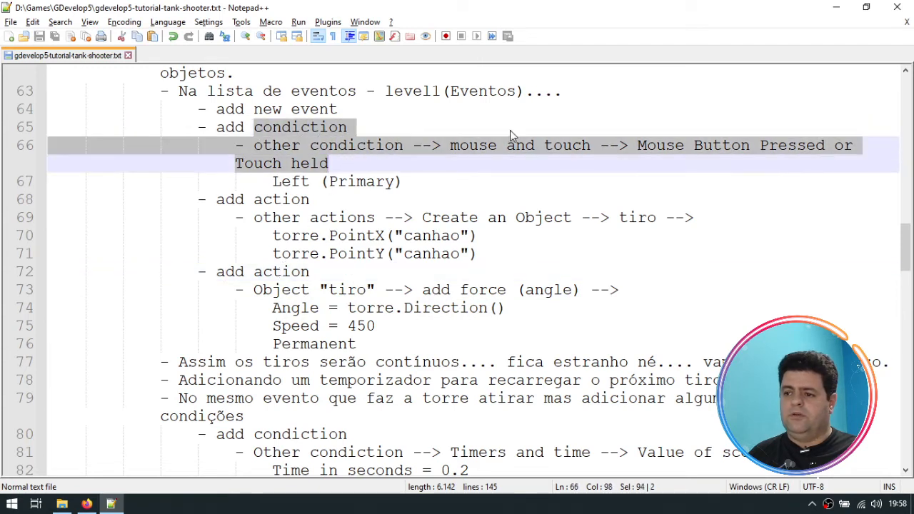
double_click(651, 147)
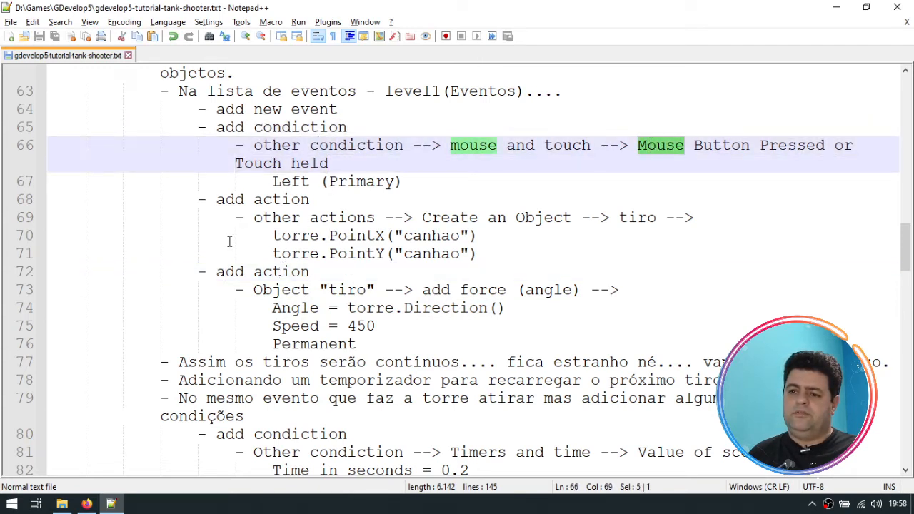
drag(263, 201, 519, 254)
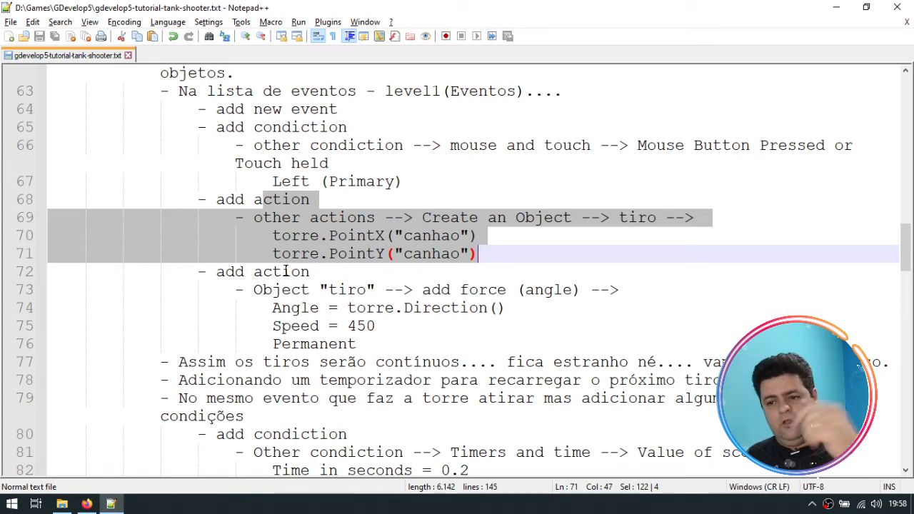
click(276, 289)
double_click(343, 289)
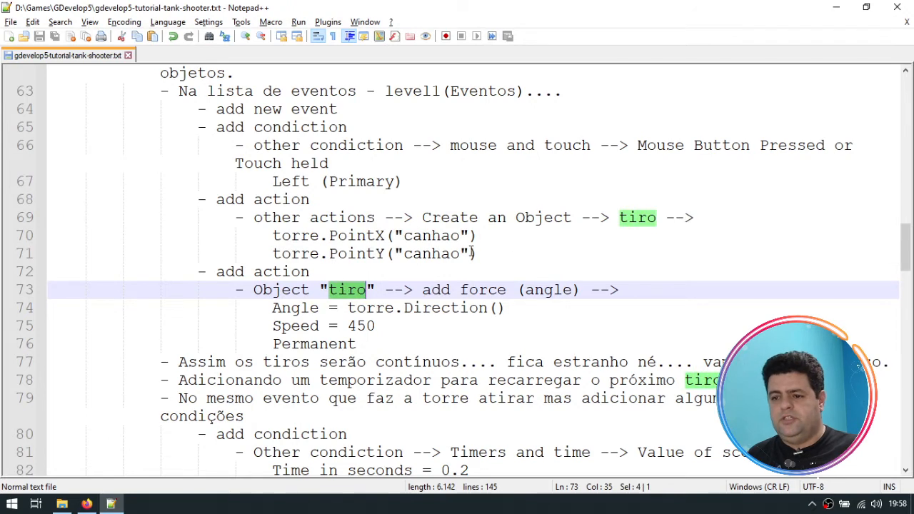
Step: Read the notes on the tiro add force (angle) action and its angle, speed and permanence settings
click(431, 289)
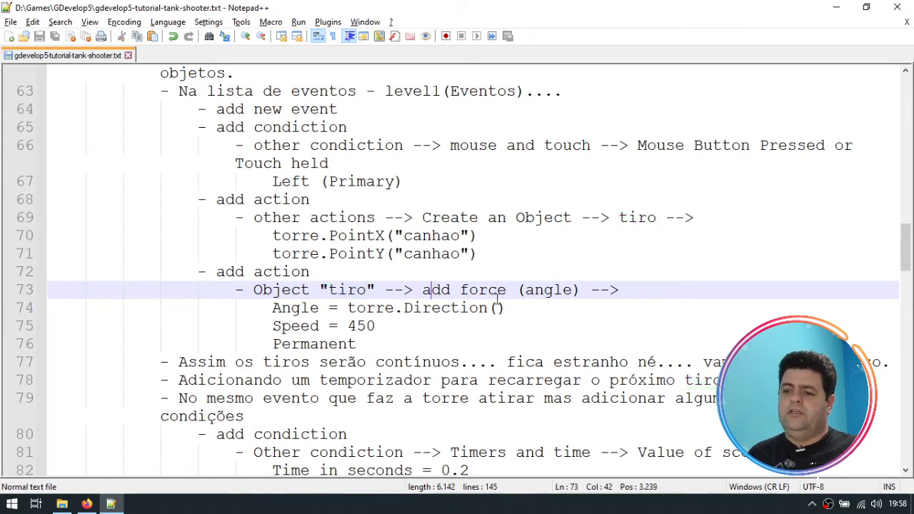
drag(579, 289, 419, 289)
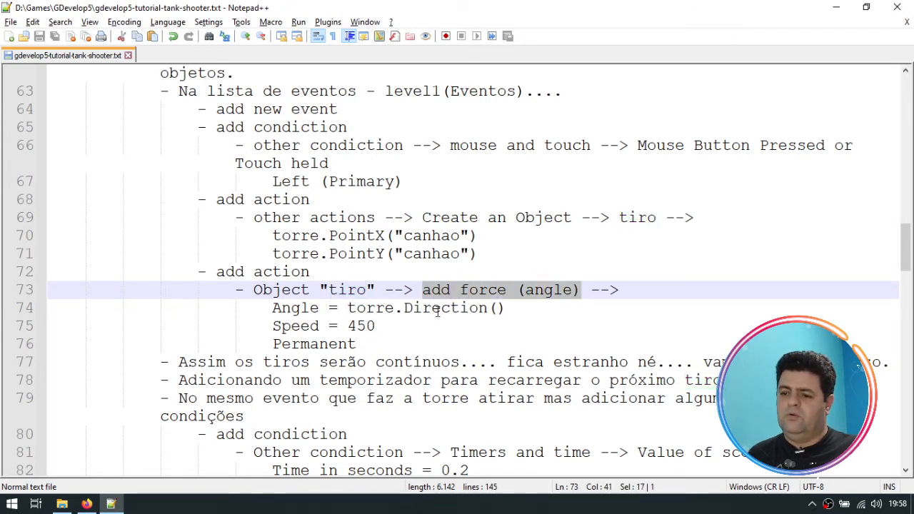
click(273, 308)
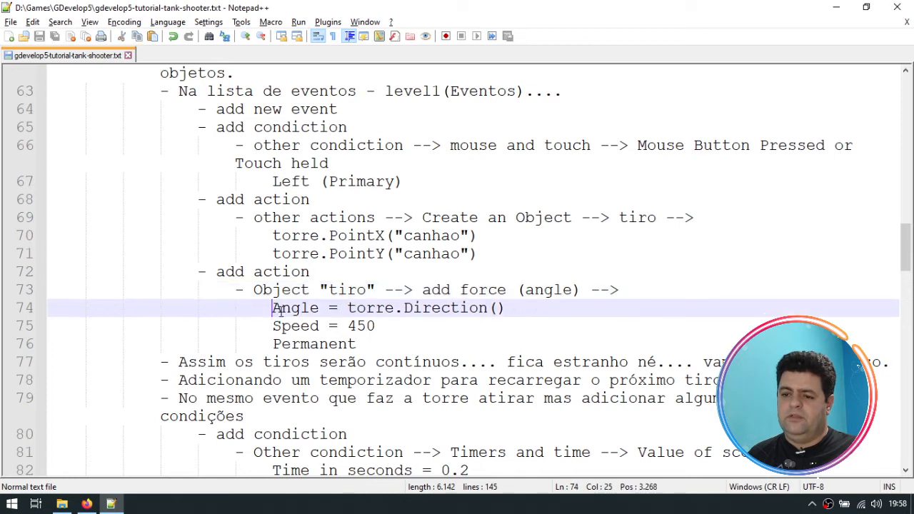
drag(507, 308, 353, 312)
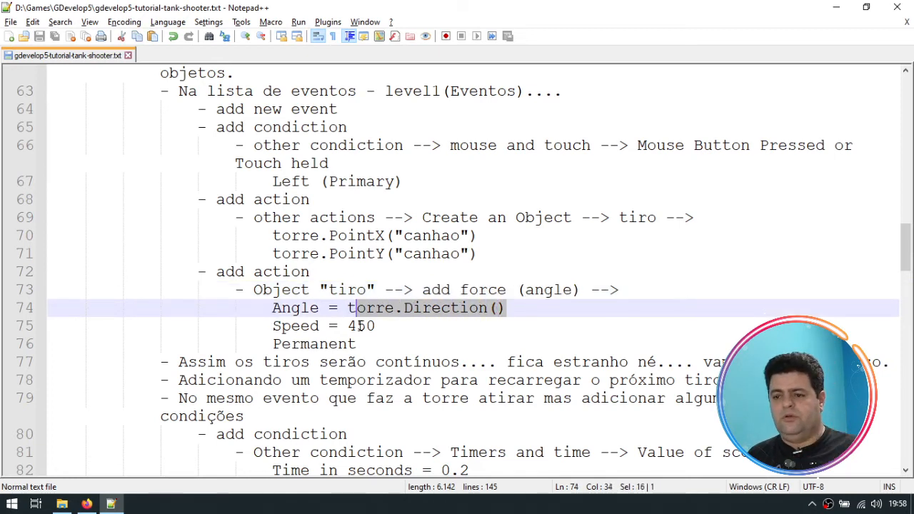
drag(272, 327, 379, 325)
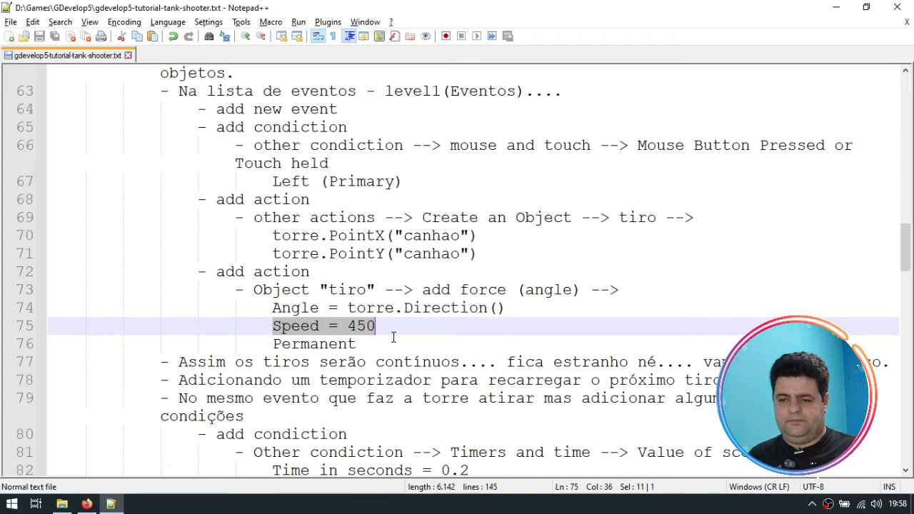
click(291, 289)
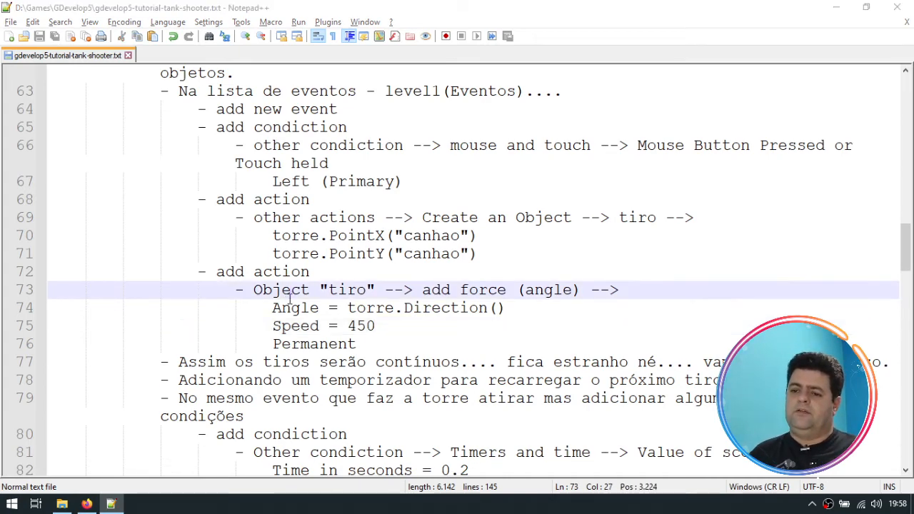
Step: Switch to GDevelop and add an Add a force (angle) action for tiro to the mouse-button event, with angle torre.Direction() as in the notes
key(alt+Tab)
key(alt+Tab)
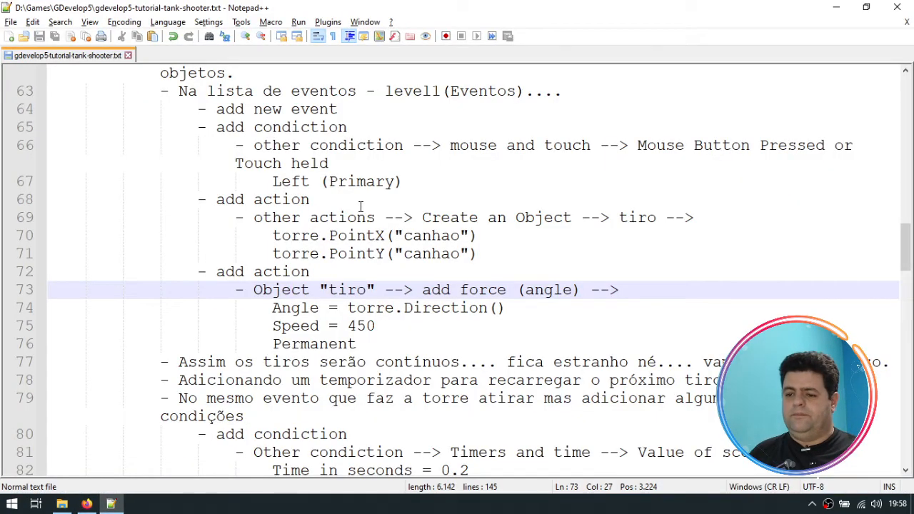
key(alt+Tab)
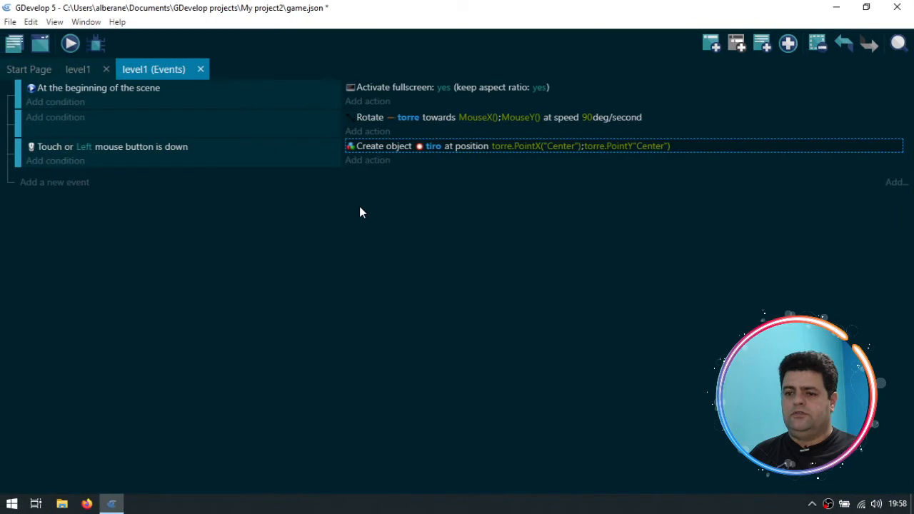
click(385, 163)
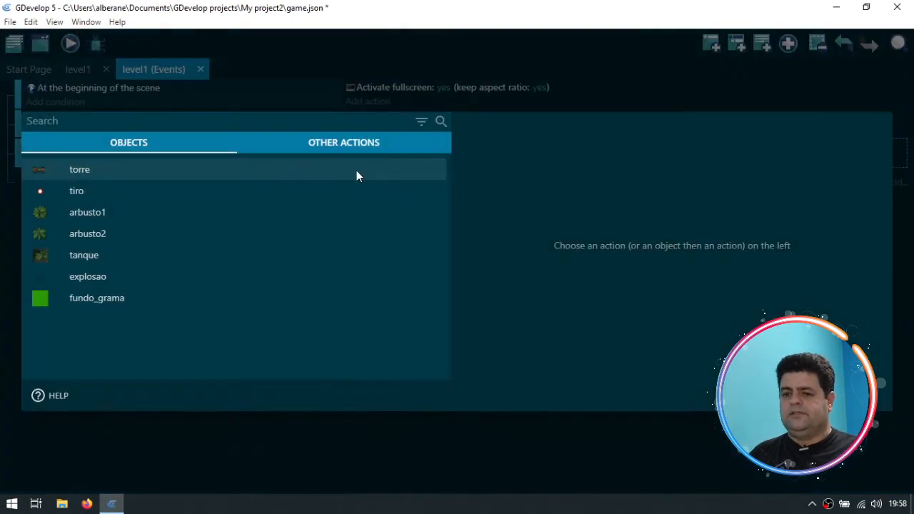
click(79, 191)
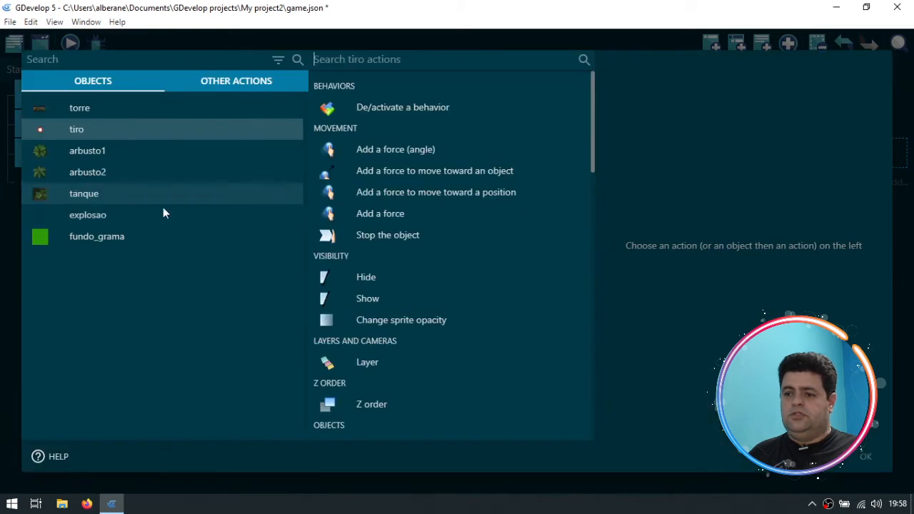
click(400, 149)
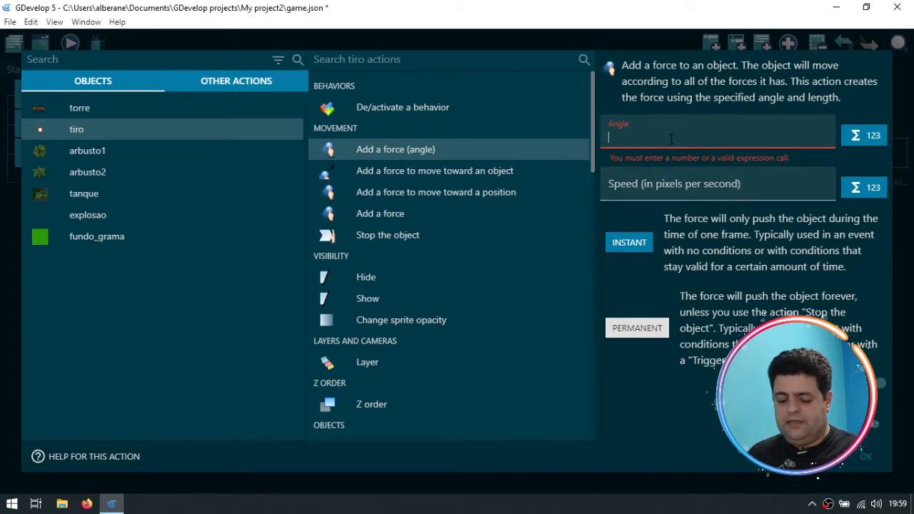
text(torre.)
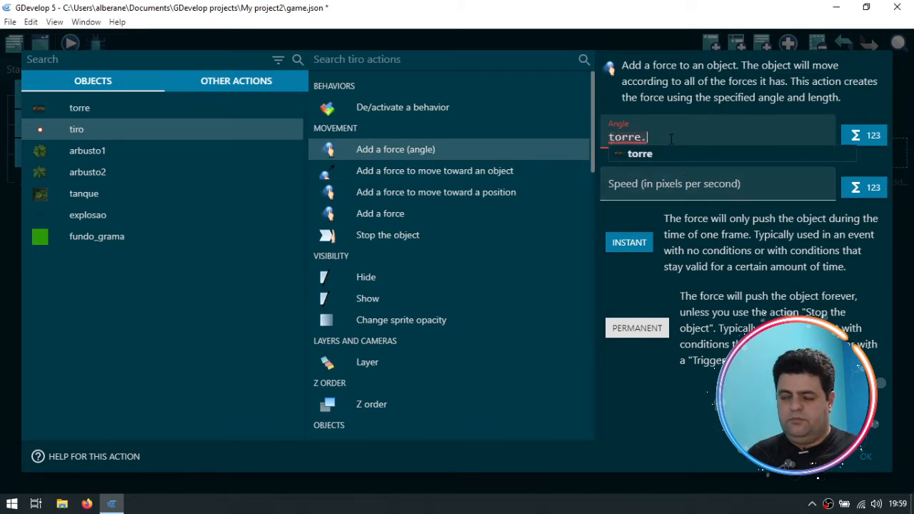
text(D)
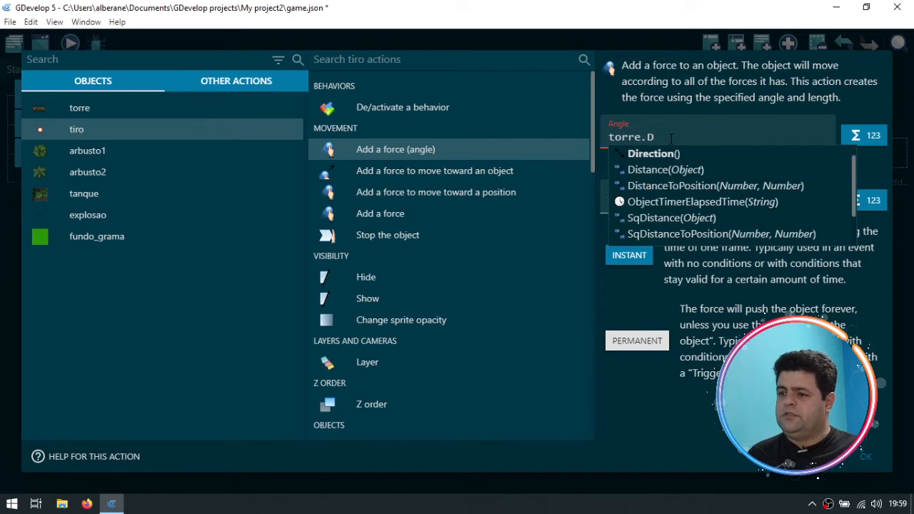
key(Return)
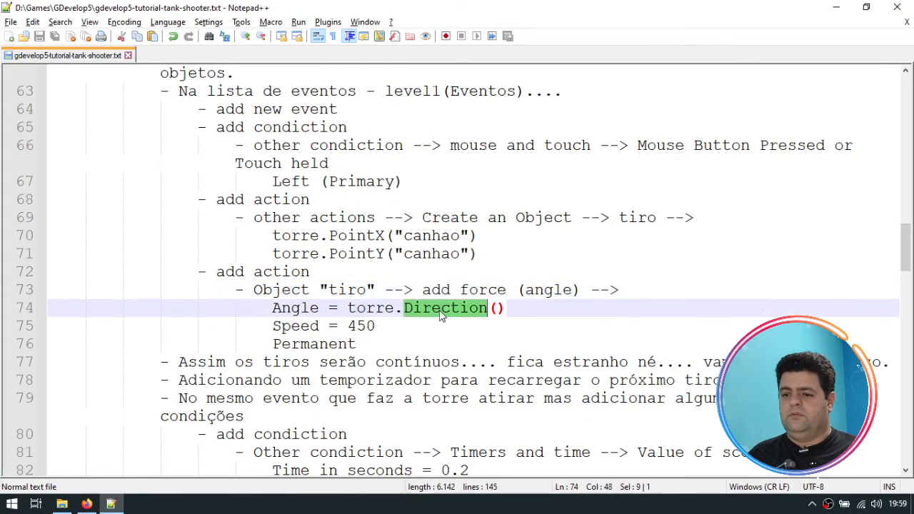
triple_click(437, 310)
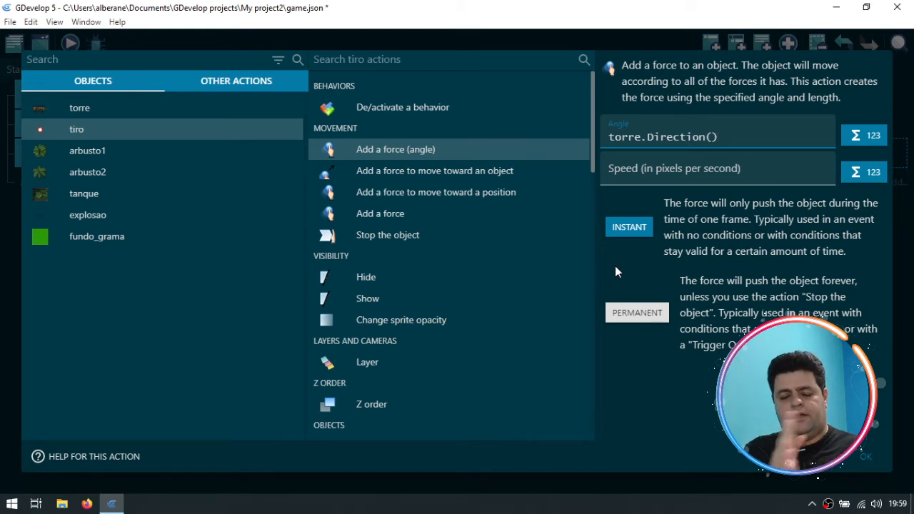
Step: Set the tiro force's speed to 450 pixels per second, make it permanent and confirm the action
click(687, 170)
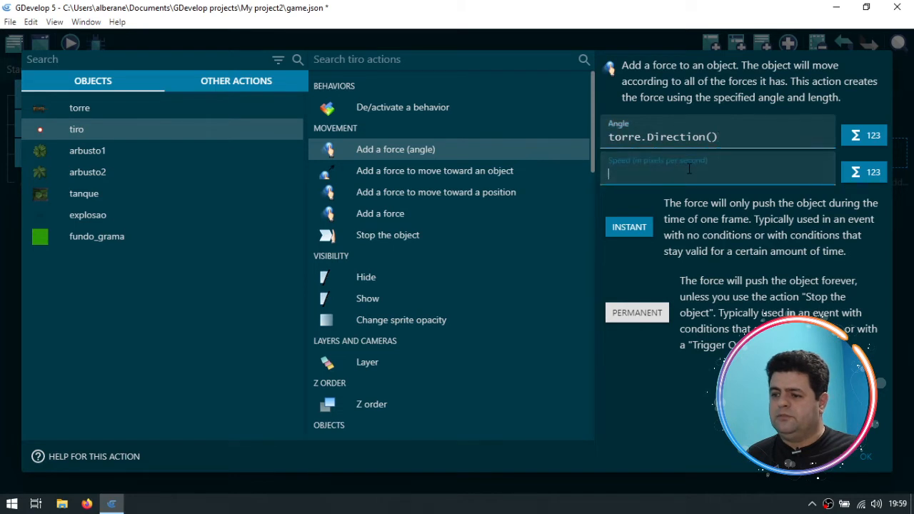
text(450)
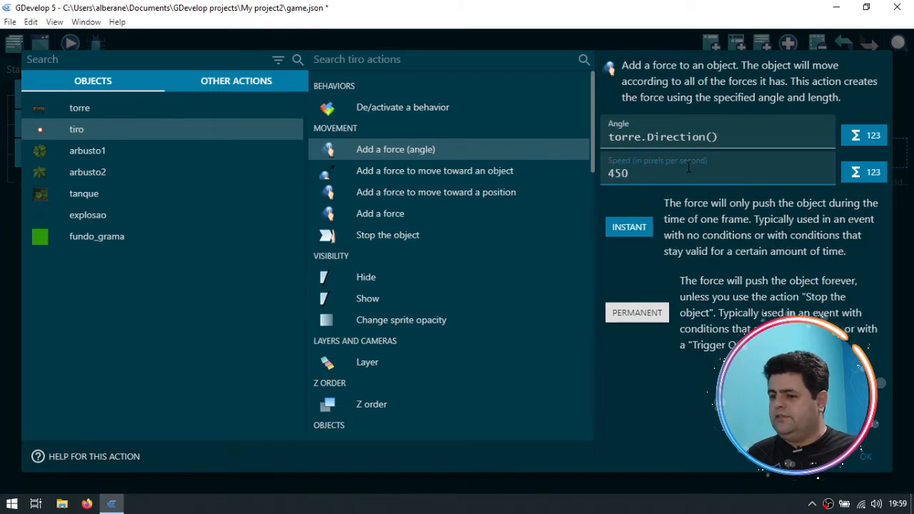
click(712, 401)
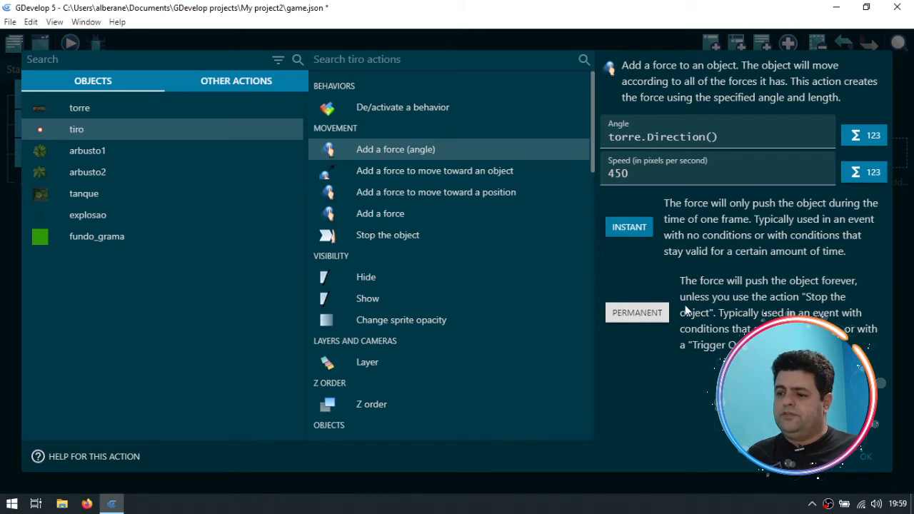
click(631, 312)
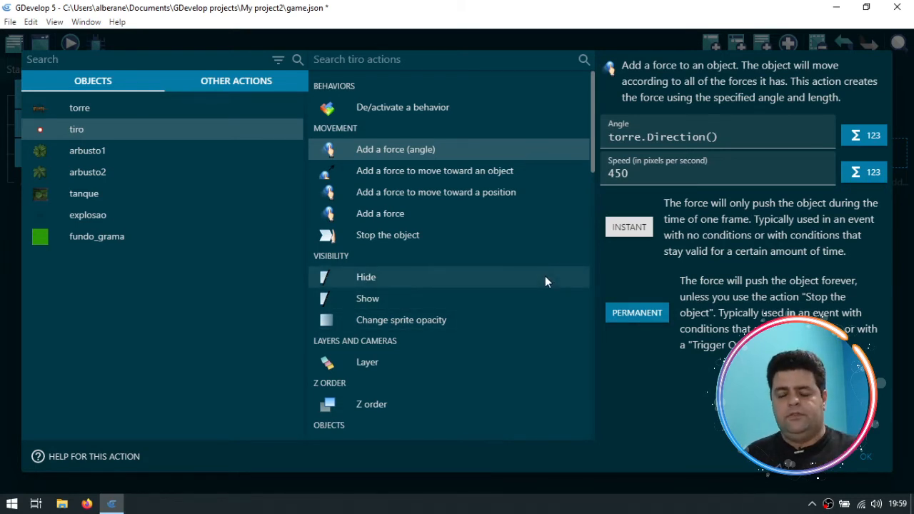
click(868, 456)
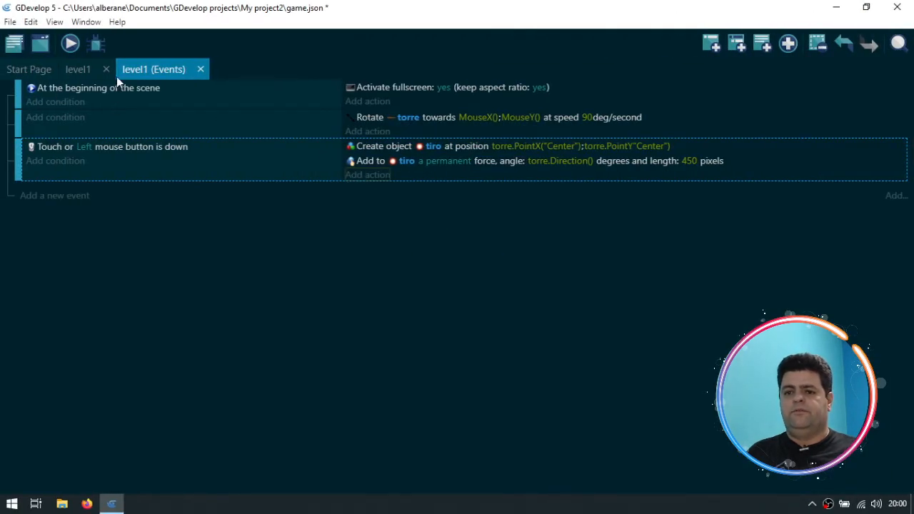
Step: Preview the game, and add the missing opening parenthesis so the tiro creation's Y position reads torre.PointY("Center")
click(71, 46)
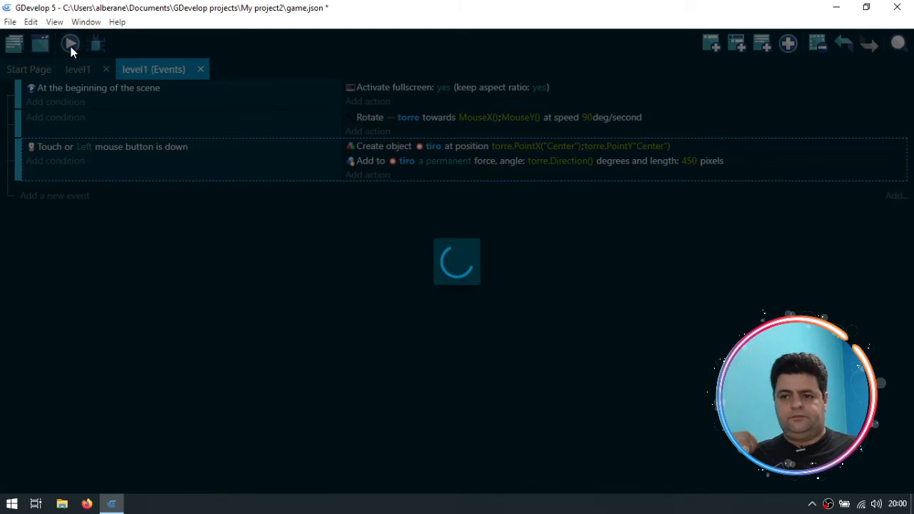
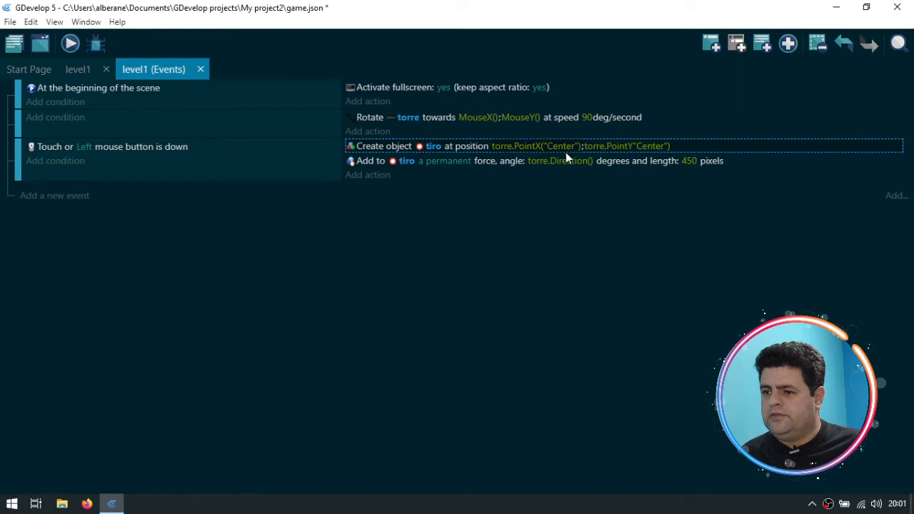
click(638, 146)
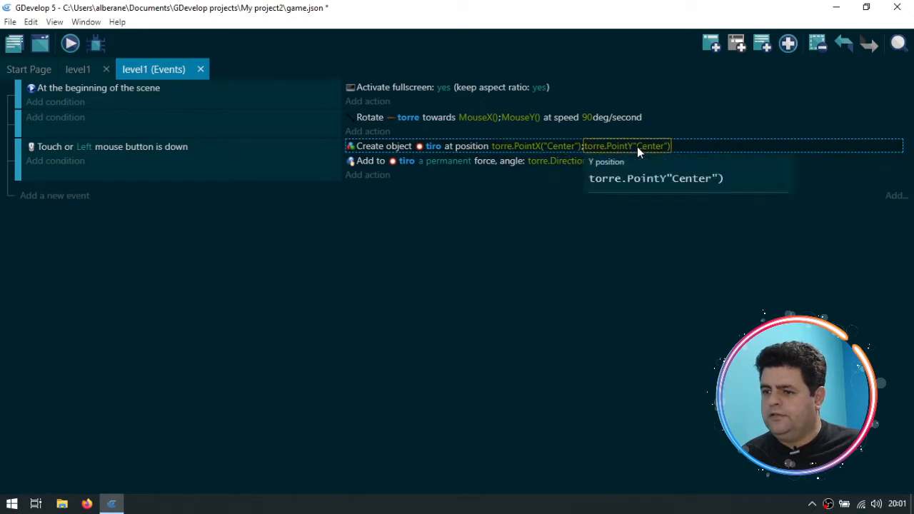
click(666, 178)
text(()
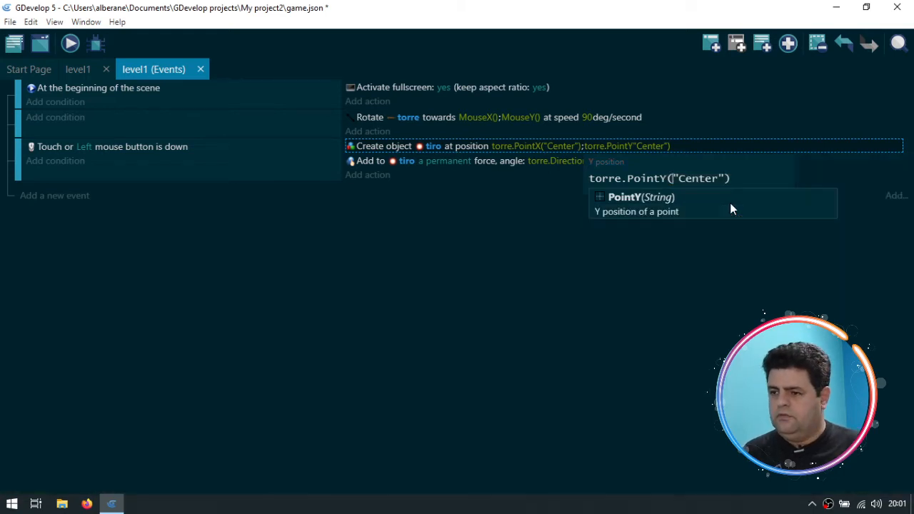
click(743, 286)
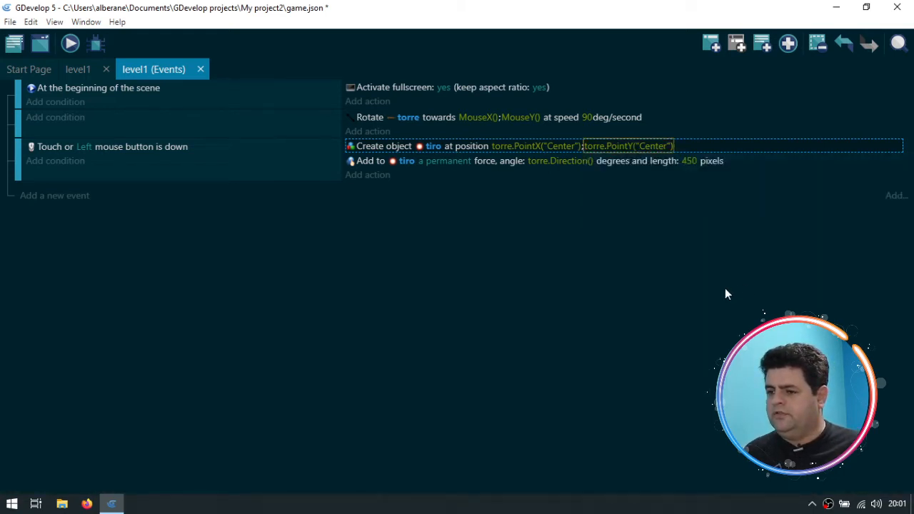
Step: Preview the game, test firing single and continuous shots while aiming the tower in different directions, and close the preview
click(71, 44)
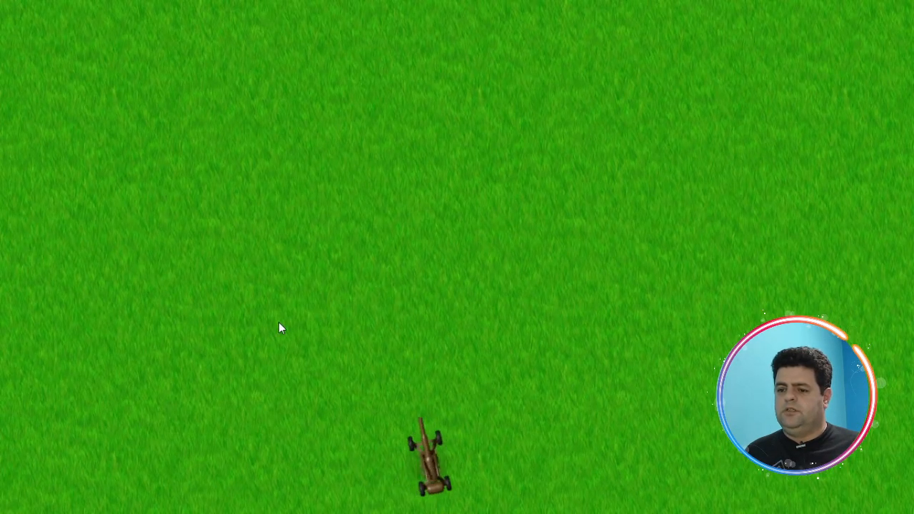
click(308, 305)
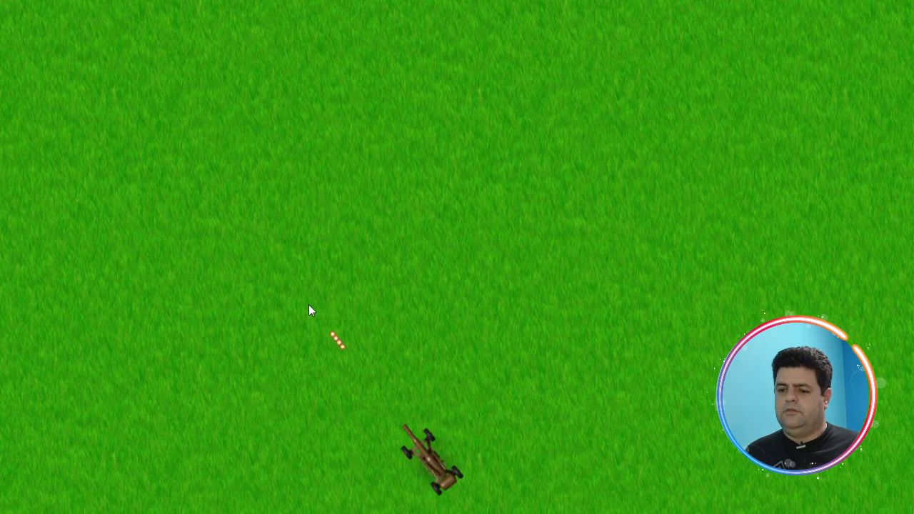
click(308, 304)
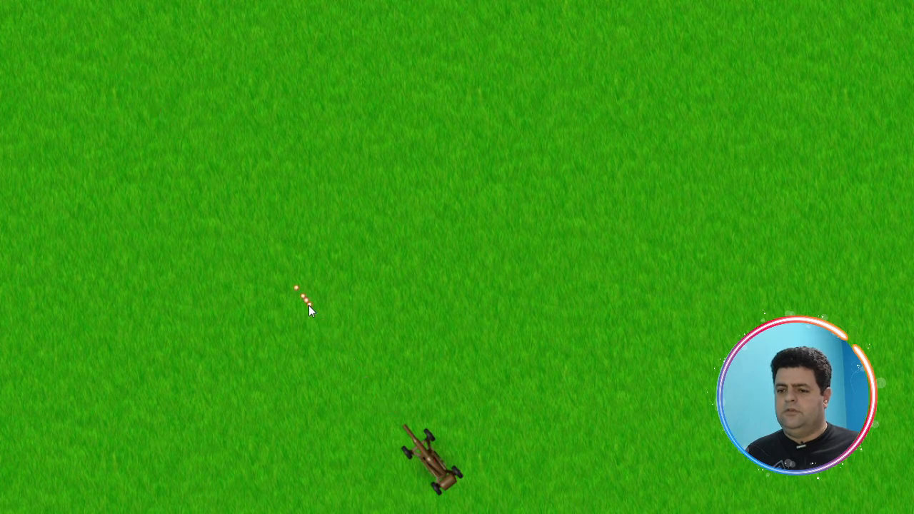
click(293, 306)
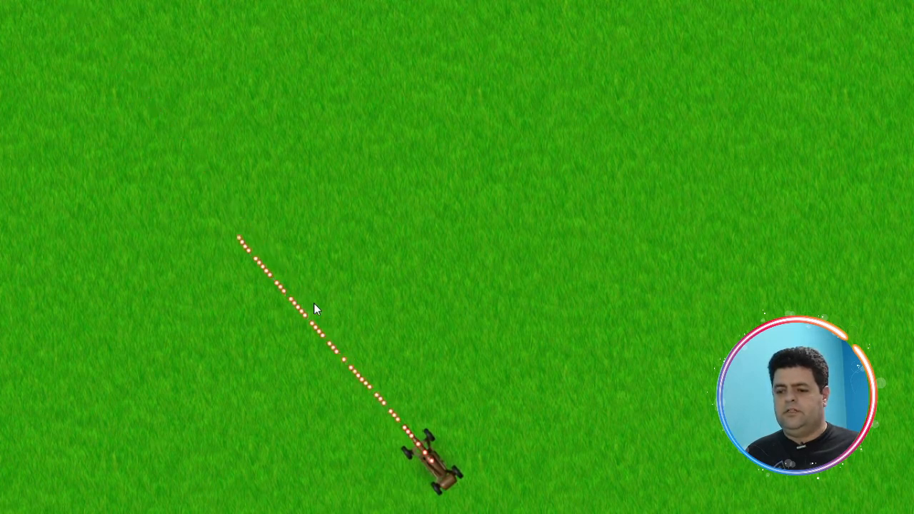
mouse_move(314, 304)
mouse_down()
mouse_move(396, 298)
mouse_move(457, 228)
mouse_move(185, 297)
mouse_move(298, 314)
mouse_move(495, 310)
mouse_move(490, 319)
mouse_up()
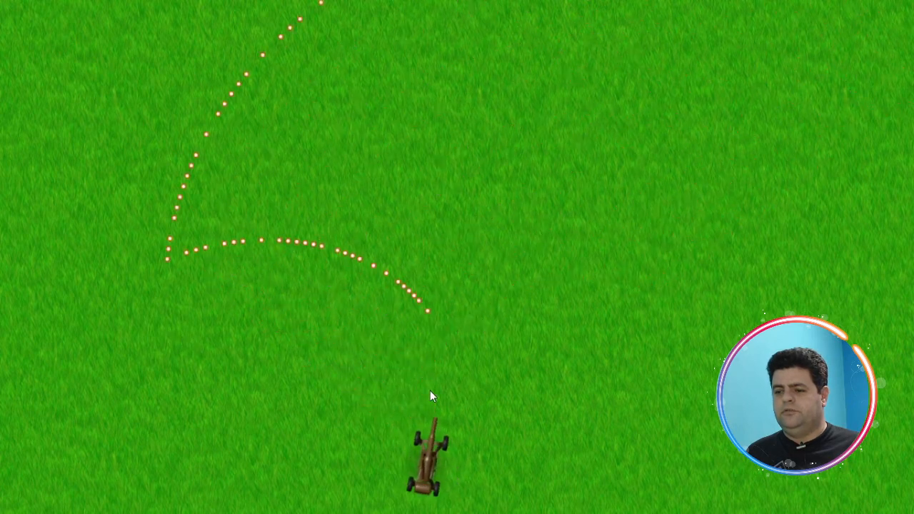
click(537, 338)
click(537, 337)
click(475, 333)
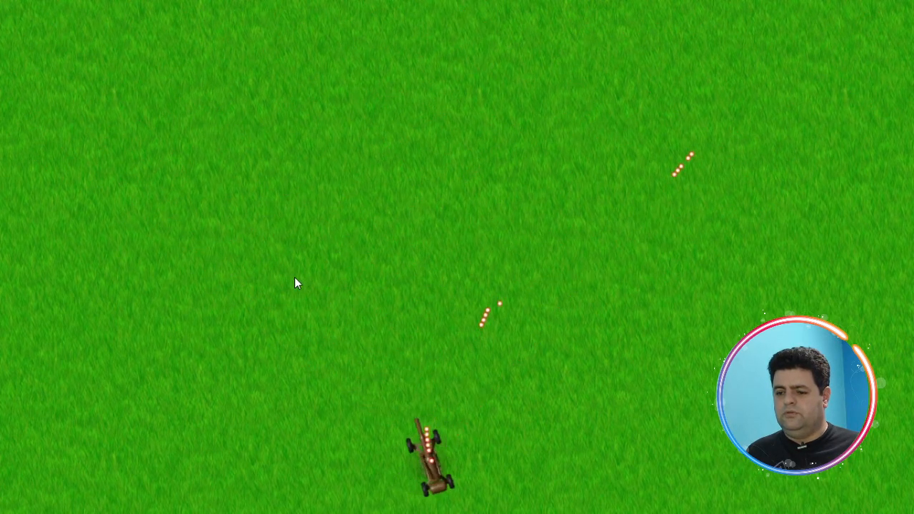
mouse_move(296, 284)
mouse_down()
mouse_move(237, 340)
mouse_move(257, 395)
mouse_up()
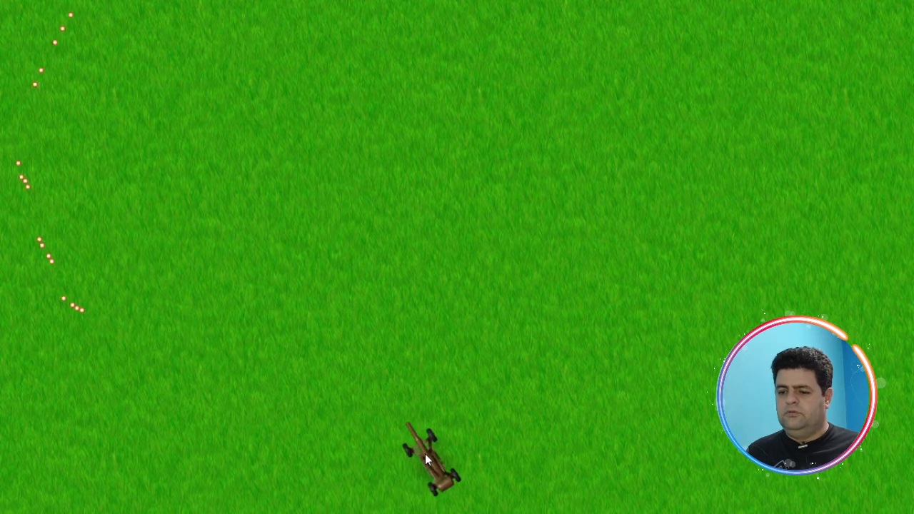
mouse_move(427, 456)
mouse_down()
mouse_move(493, 419)
mouse_move(536, 365)
mouse_move(369, 278)
mouse_move(335, 410)
mouse_up()
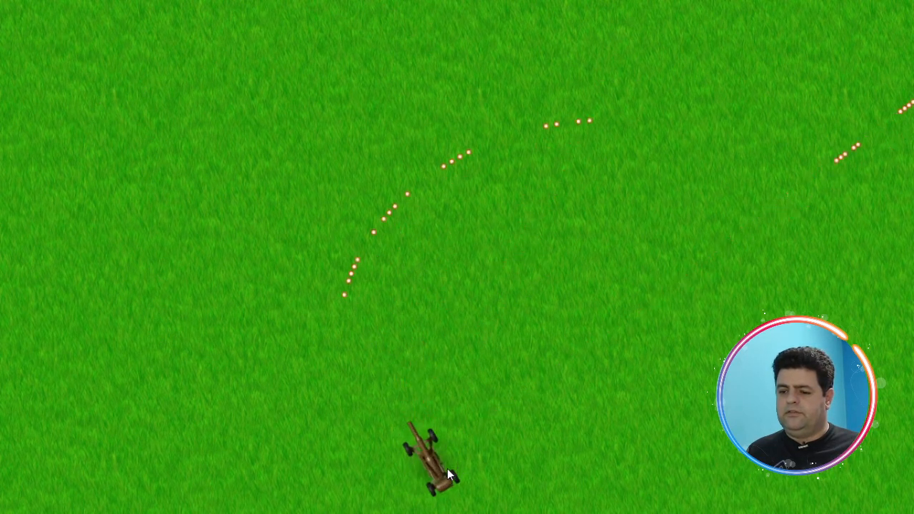
click(420, 419)
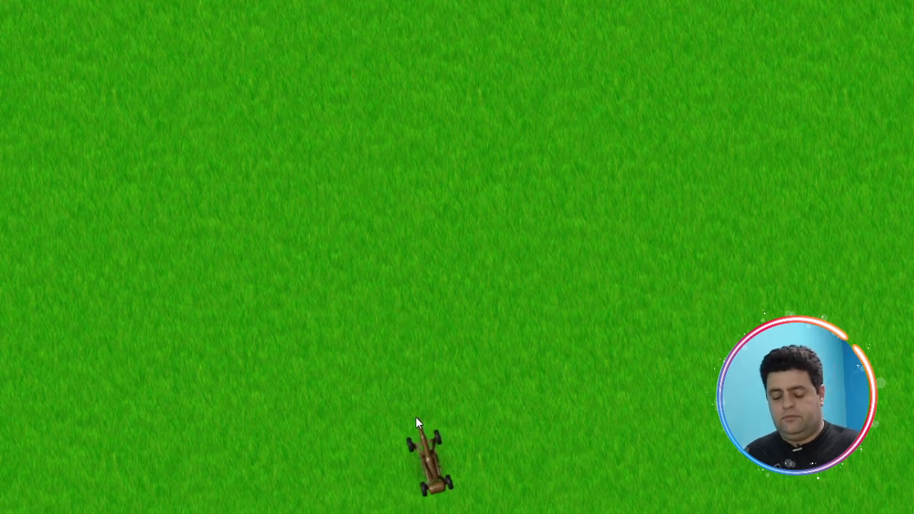
key(alt+F4)
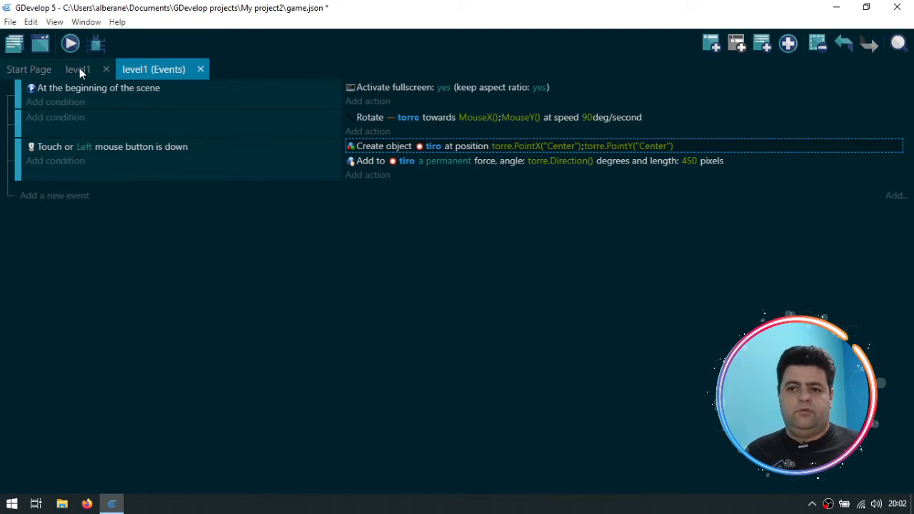
Step: Open the torre object's point editor from the level1 scene and add a point named canhao
key(ctrl+shift+Tab)
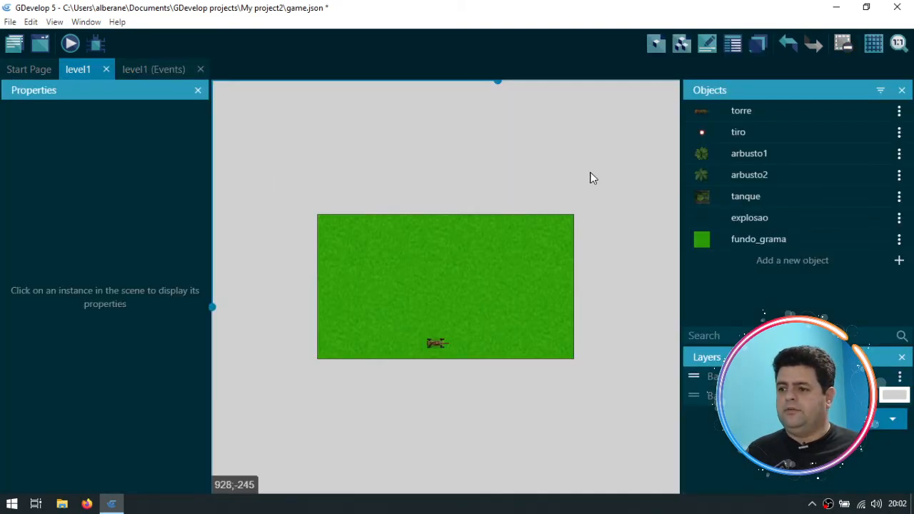
click(747, 112)
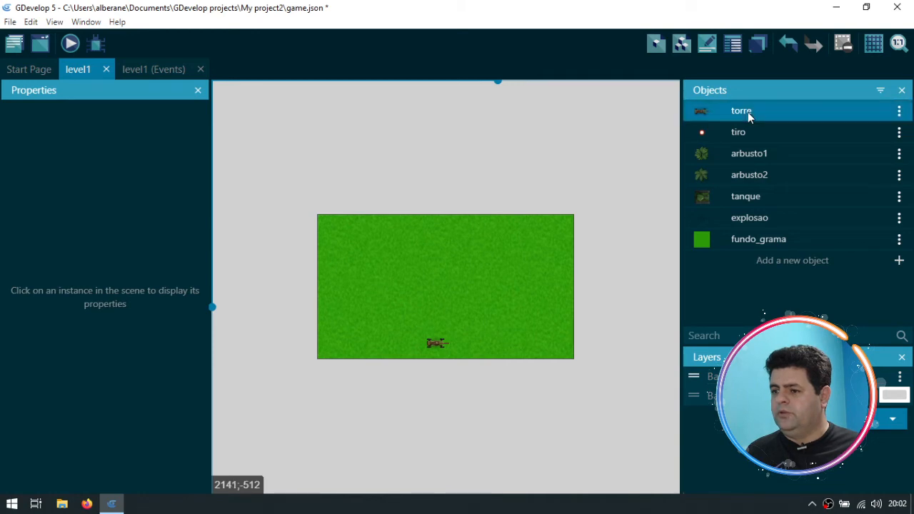
double_click(747, 112)
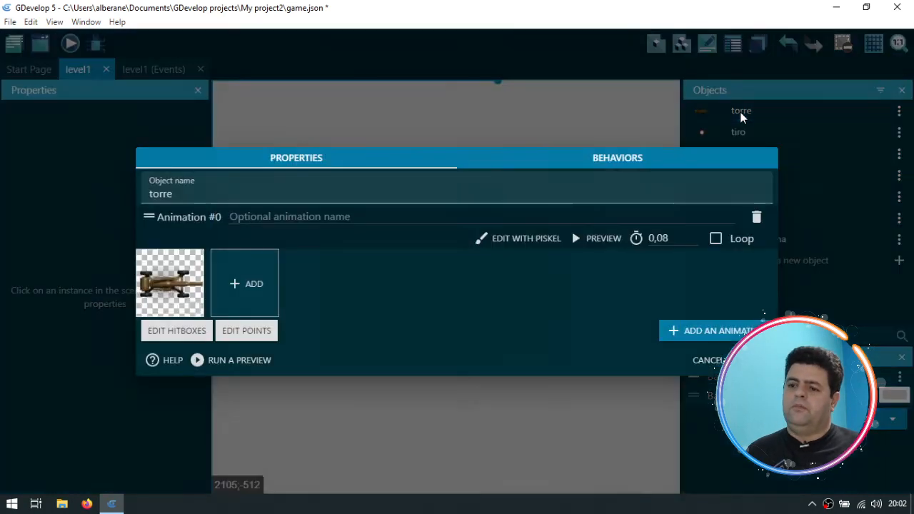
click(255, 336)
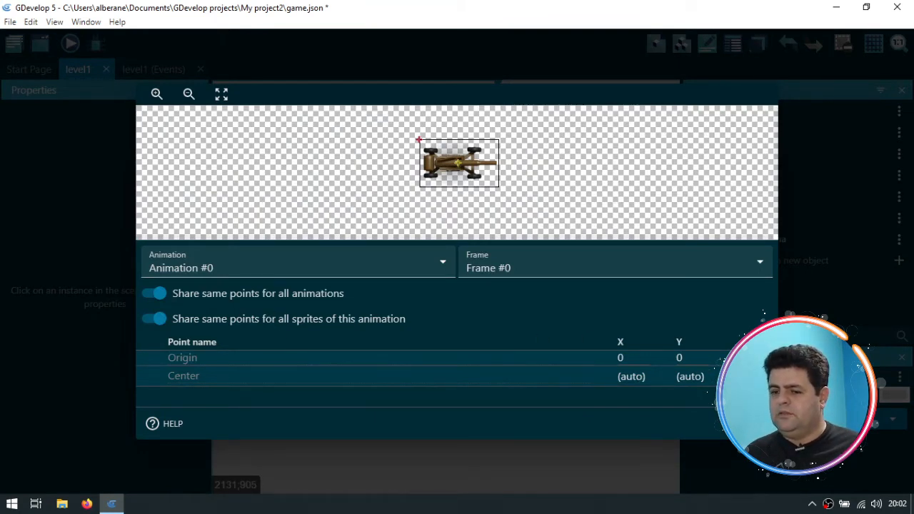
double_click(231, 384)
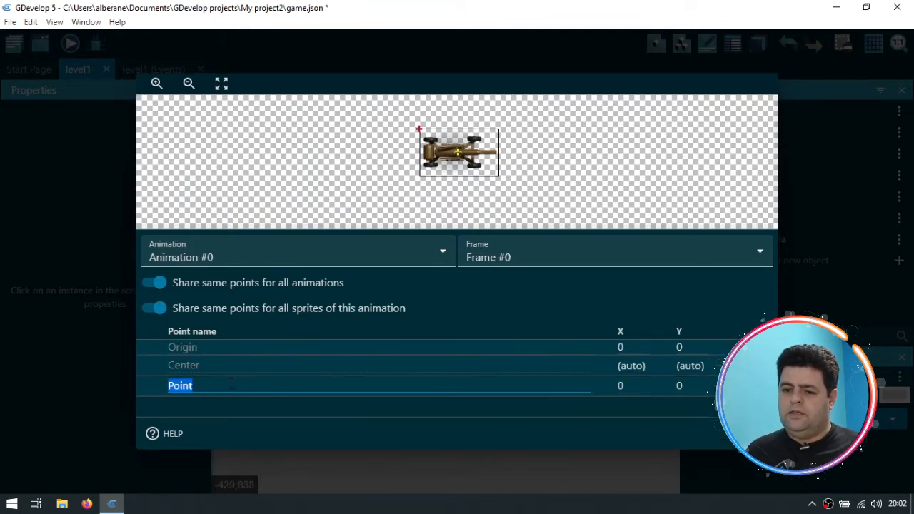
text(canhao)
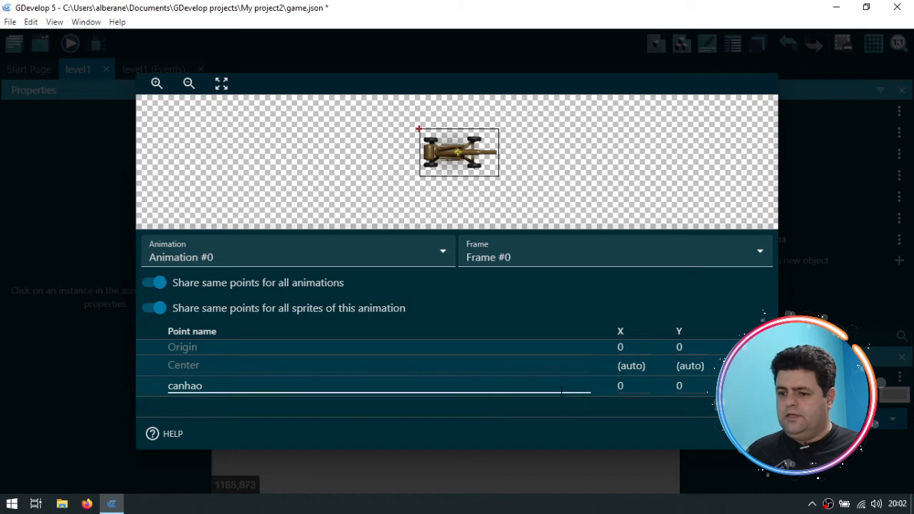
Step: Place the canhao point at the tip of the tower's barrel, at about X 115 and Y 35
click(622, 386)
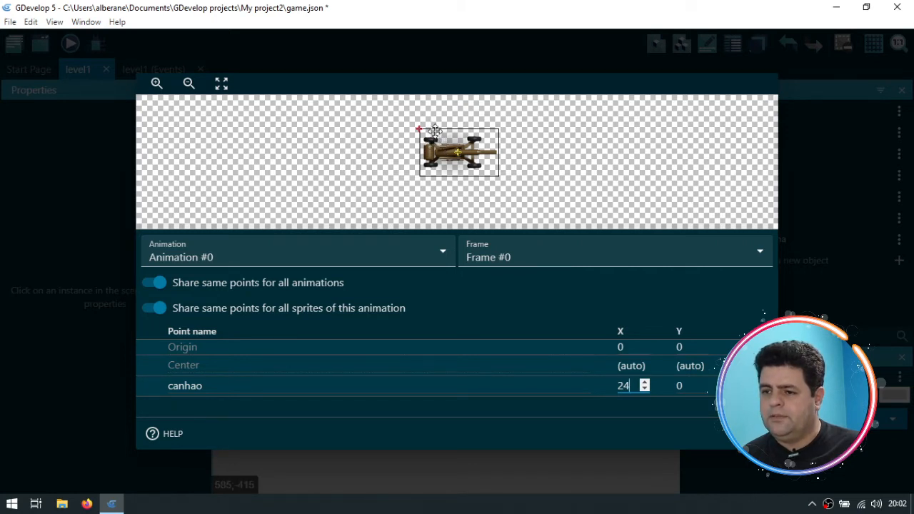
drag(434, 130, 500, 151)
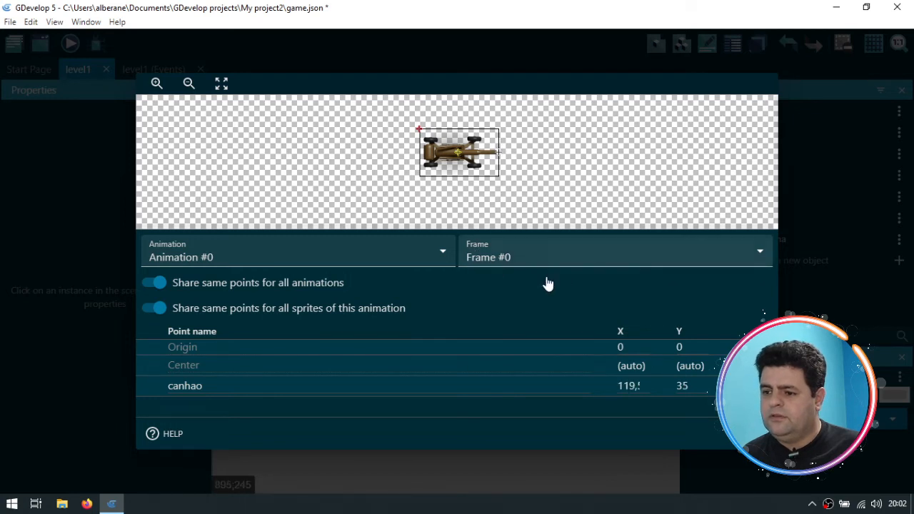
click(619, 385)
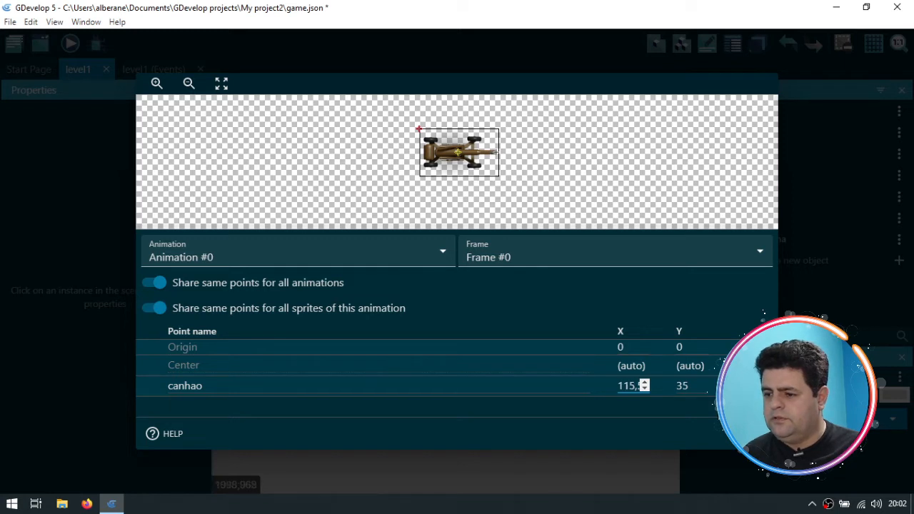
click(689, 385)
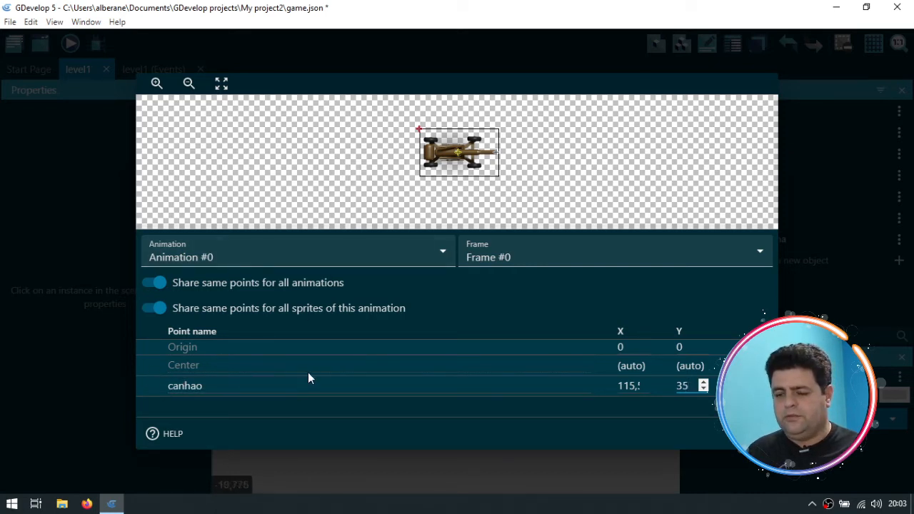
Step: Rename the canhao point to Canhao with a capital C and copy its name
click(175, 391)
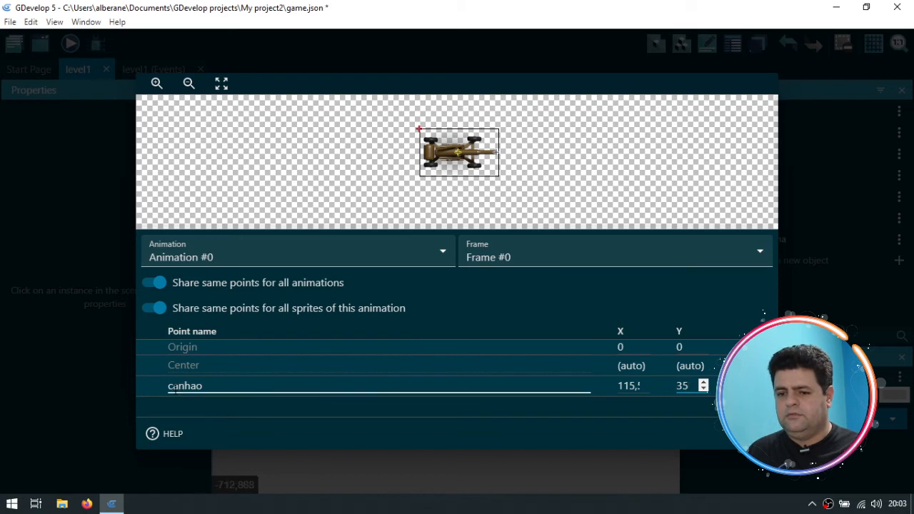
key(BackSpace)
text(C)
click(301, 388)
double_click(301, 388)
key(ctrl+c)
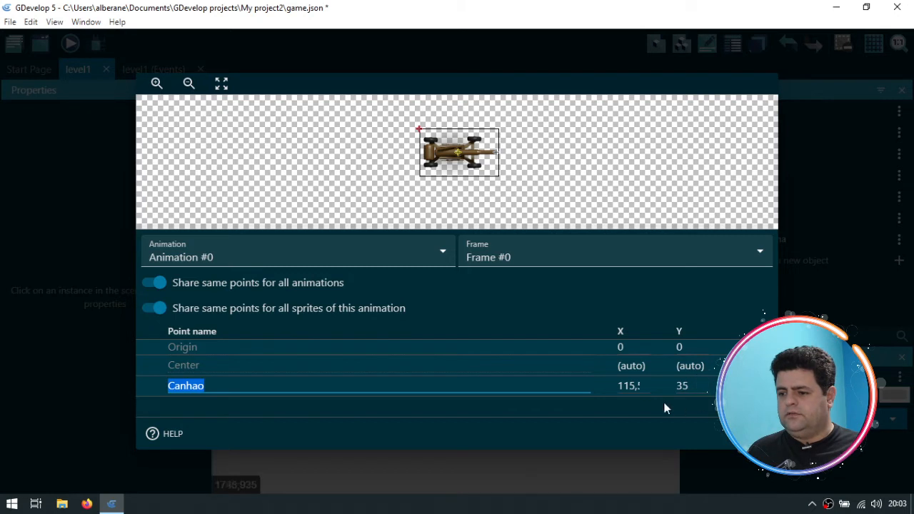
Step: Set the Canhao point's X to 116, then confirm the points and the torre object's changes
click(900, 492)
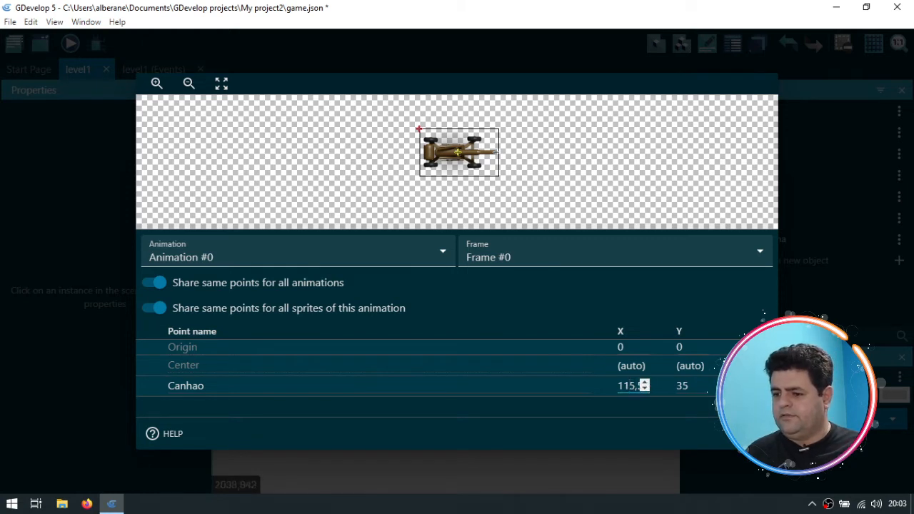
key(BackSpace)
key(BackSpace)
key(BackSpace)
text(6)
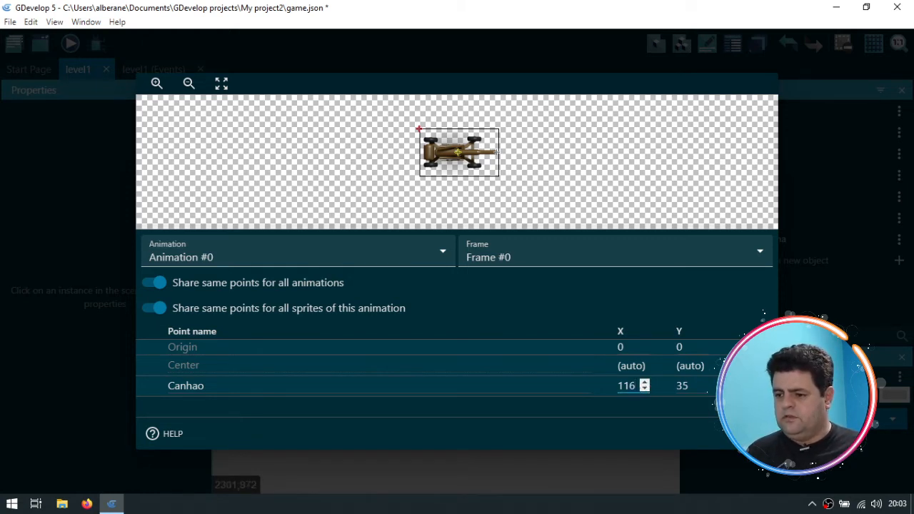
click(684, 387)
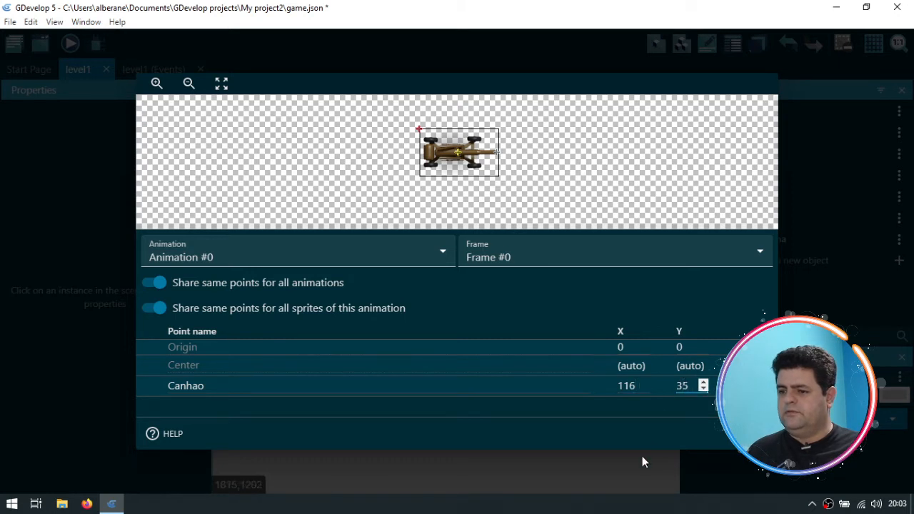
click(749, 433)
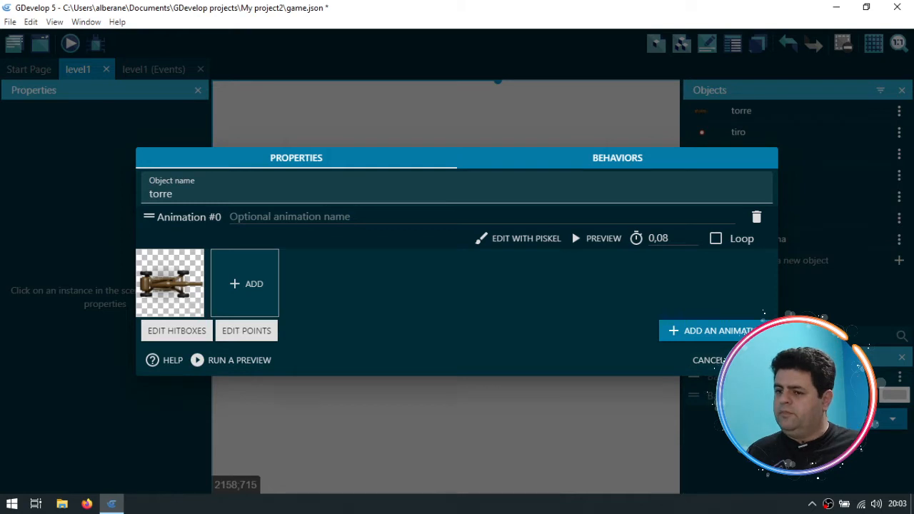
click(750, 359)
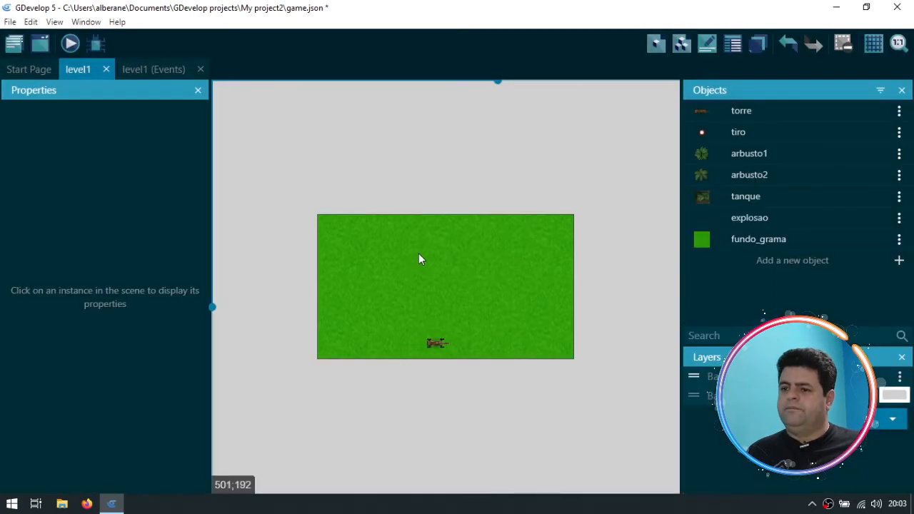
Step: In the level1 events, change the tiro creation position to torre.PointX("Canhao") and torre.PointY("Canhao")
click(144, 70)
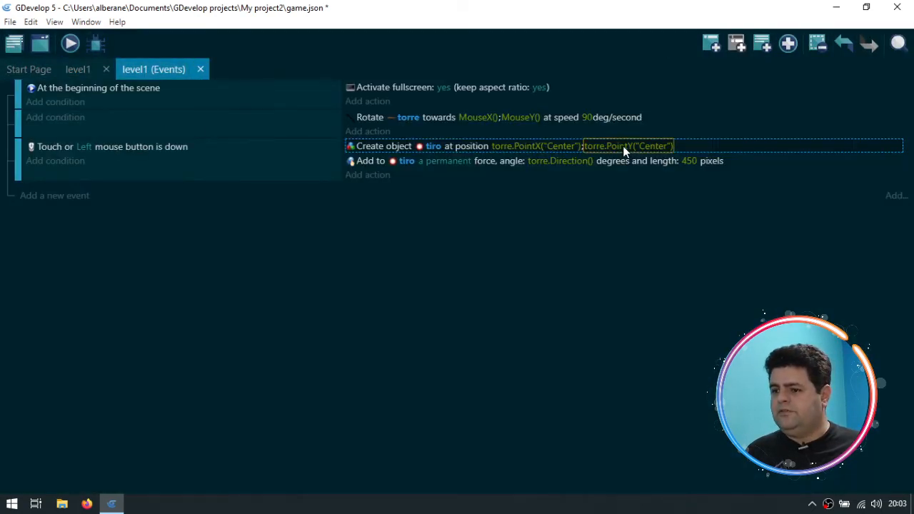
double_click(572, 146)
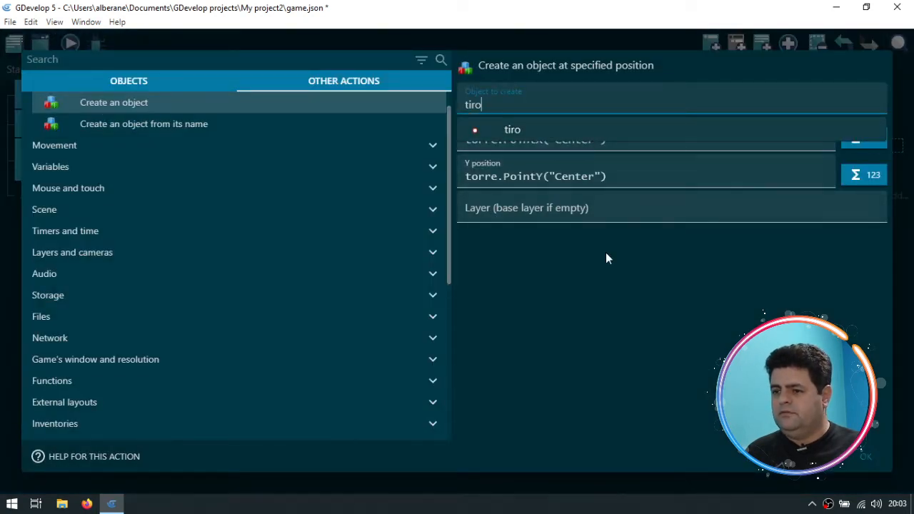
double_click(582, 140)
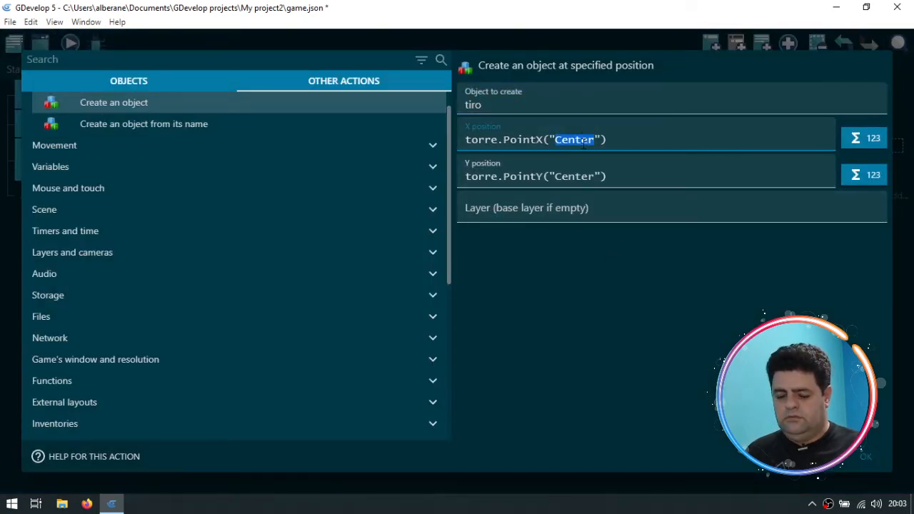
text(Canhao)
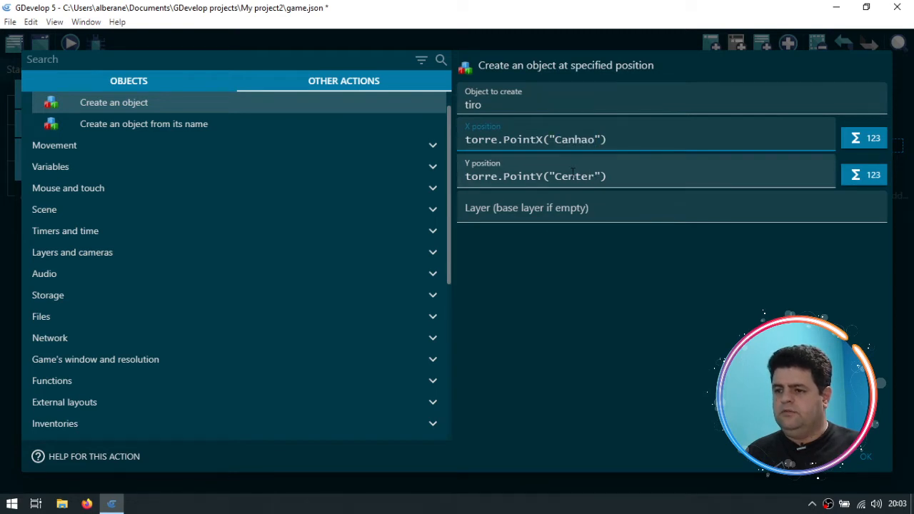
drag(573, 175, 570, 175)
key(ctrl+v)
double_click(585, 177)
key(ctrl+v)
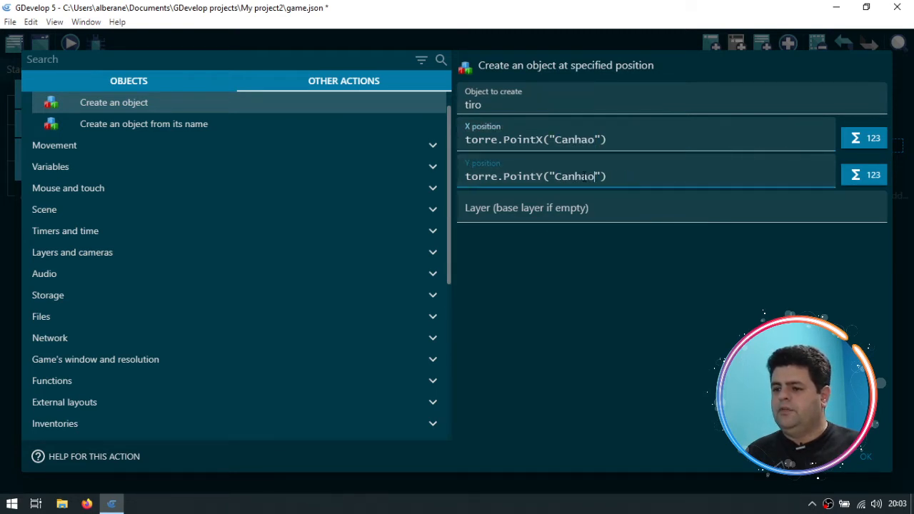
click(625, 273)
click(862, 456)
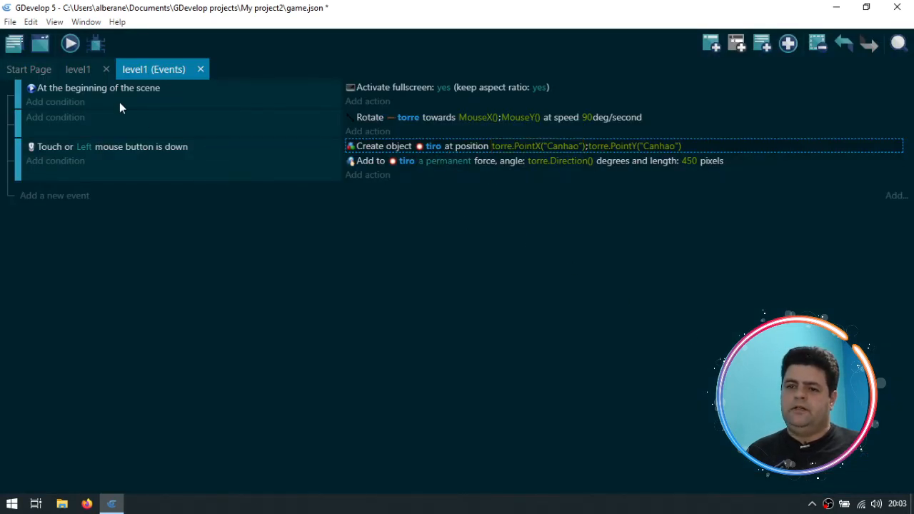
Step: Preview the game, test firing from the barrel tip while aiming the tower in different directions, and close the preview
click(70, 44)
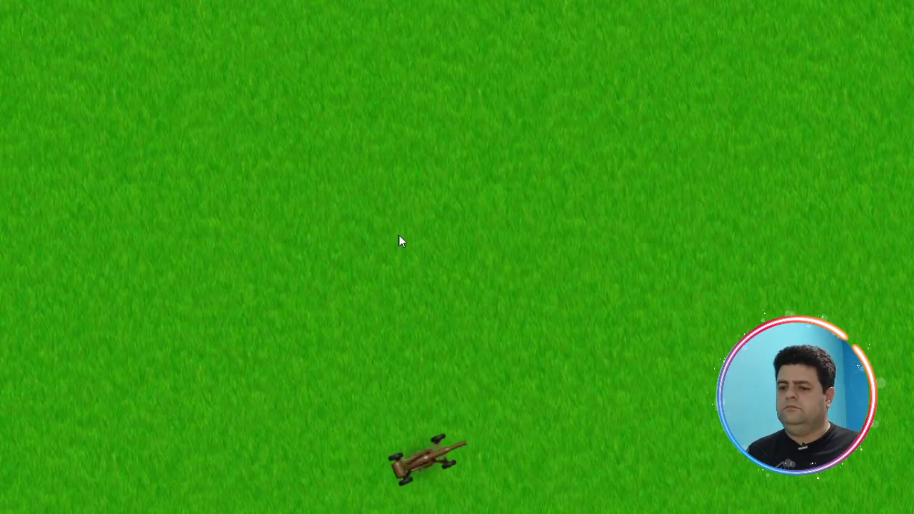
mouse_move(453, 253)
mouse_down()
mouse_move(315, 233)
mouse_move(436, 226)
mouse_move(481, 199)
mouse_move(214, 242)
mouse_move(176, 286)
mouse_move(270, 279)
mouse_move(193, 312)
mouse_move(406, 250)
mouse_move(283, 290)
mouse_move(415, 255)
mouse_move(534, 263)
mouse_move(631, 397)
mouse_move(642, 487)
mouse_move(635, 512)
mouse_move(619, 490)
mouse_move(571, 347)
mouse_move(521, 312)
mouse_move(451, 291)
mouse_move(375, 312)
mouse_move(283, 404)
mouse_move(327, 355)
mouse_move(315, 353)
mouse_move(350, 350)
mouse_move(327, 356)
mouse_up()
mouse_move(330, 385)
mouse_down()
mouse_move(332, 396)
mouse_move(359, 369)
mouse_move(332, 341)
mouse_up()
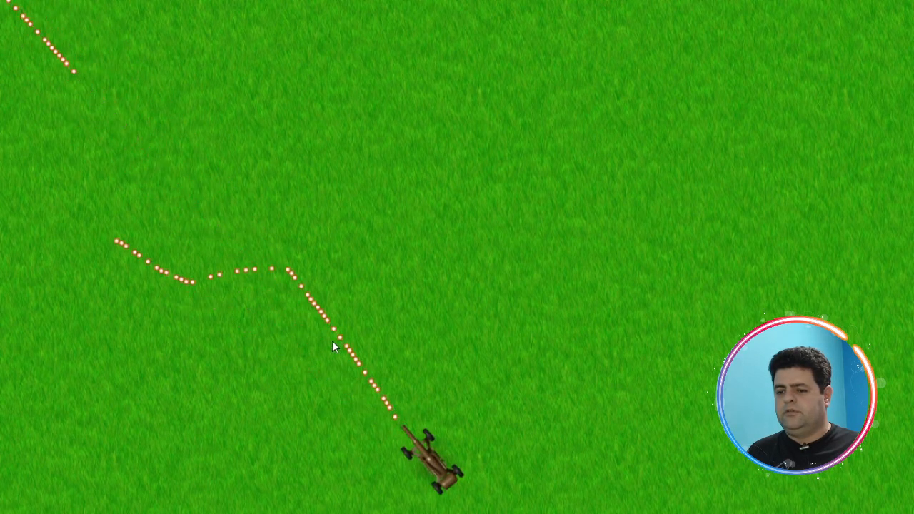
click(0, 1)
click(0, 1)
drag(0, 0, 0, 0)
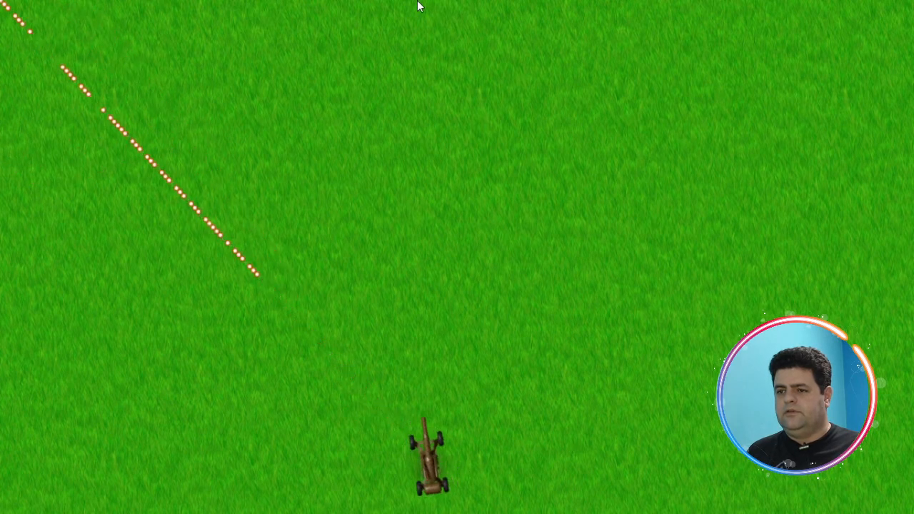
drag(442, 6, 444, 2)
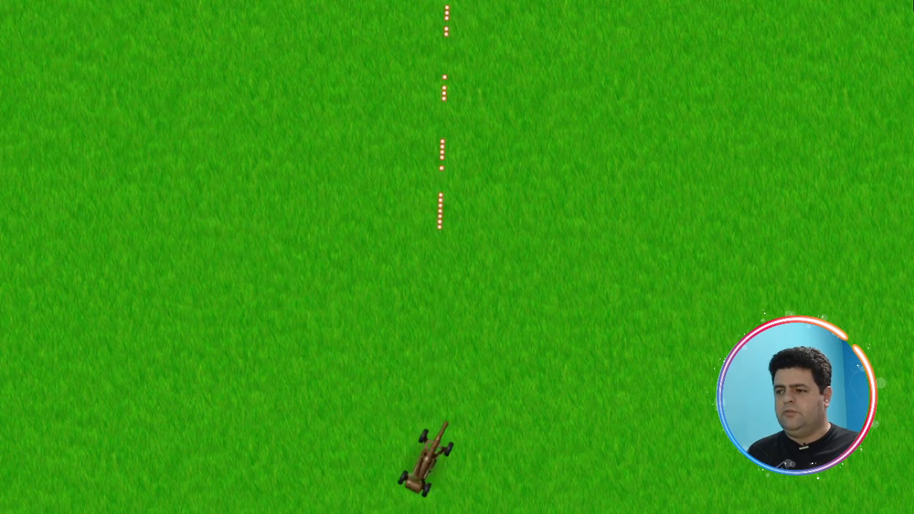
drag(913, 4, 913, 3)
key(space)
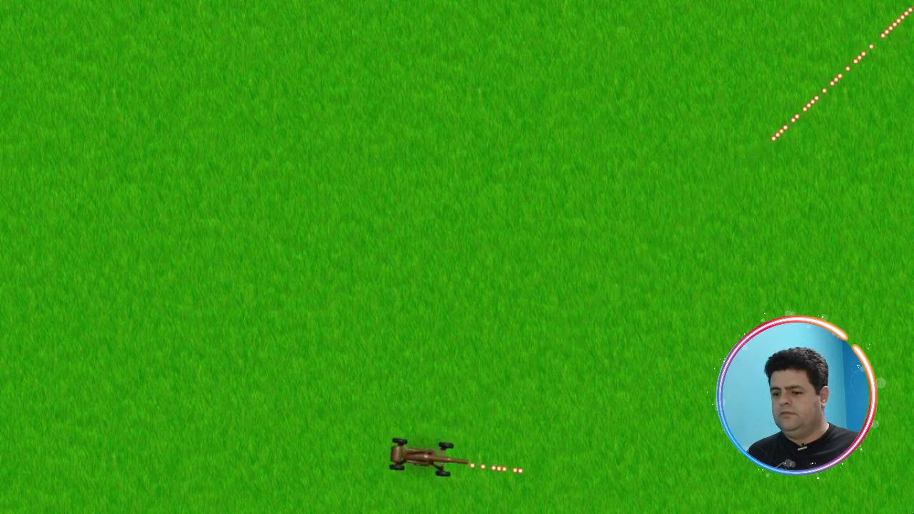
key(Left)
key(space)
key(Left)
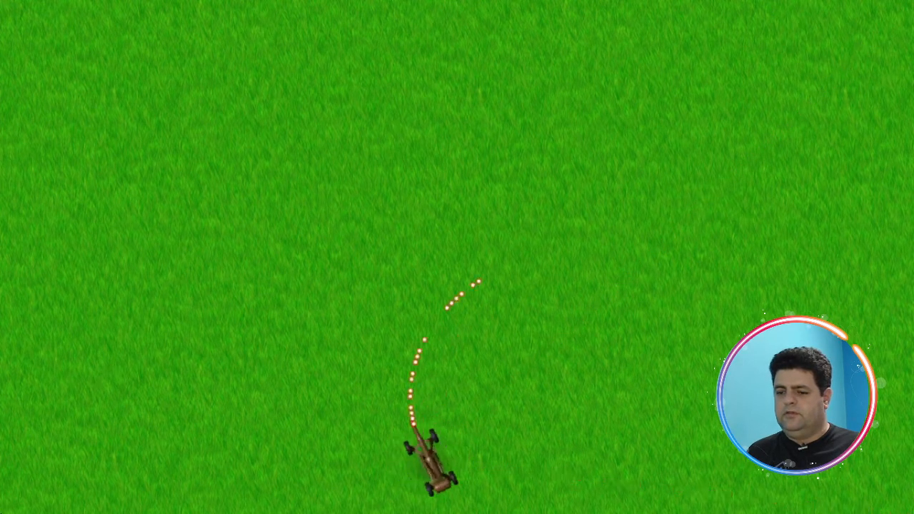
key(space)
key(Left)
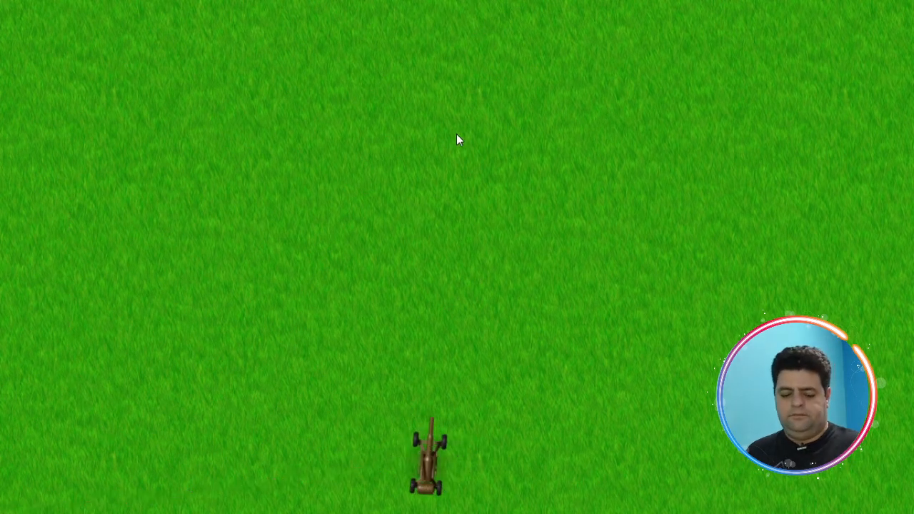
key(alt+F4)
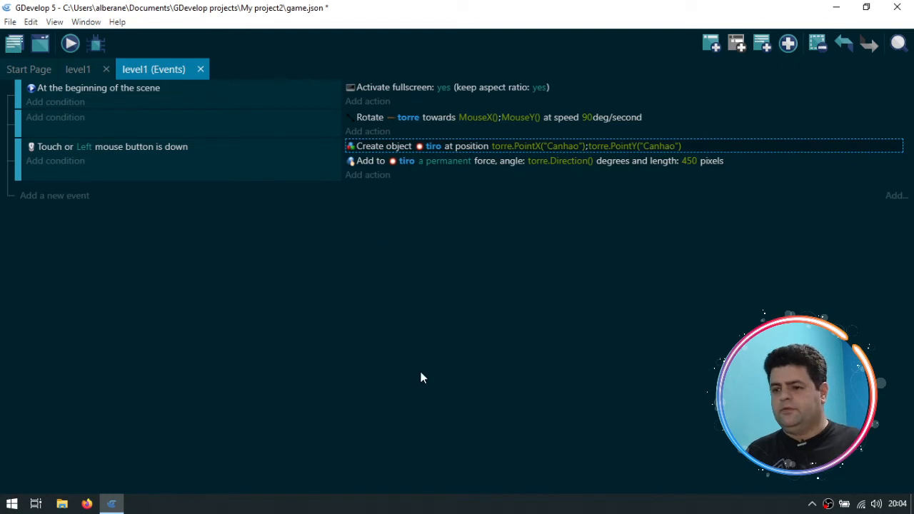
Step: Set the tiro force's speed to 650 pixels per second and preview the game
click(696, 160)
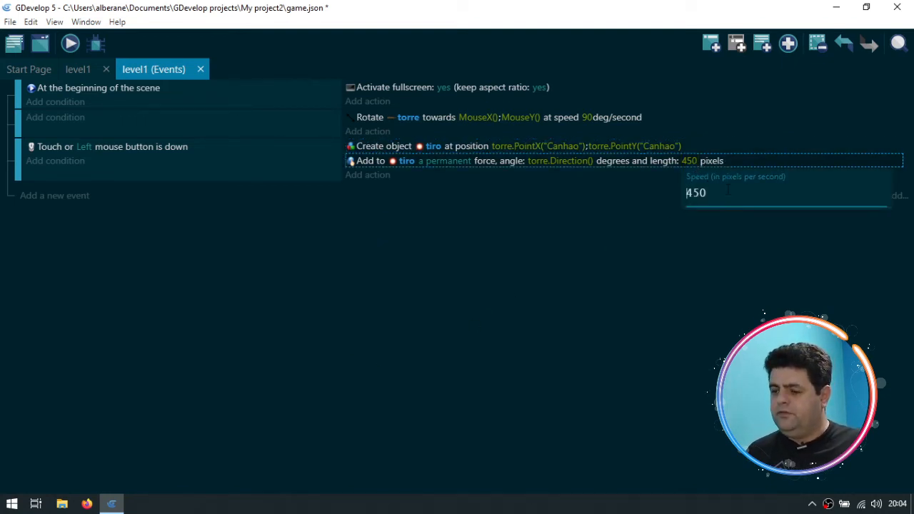
key(Home)
key(Delete)
text(6)
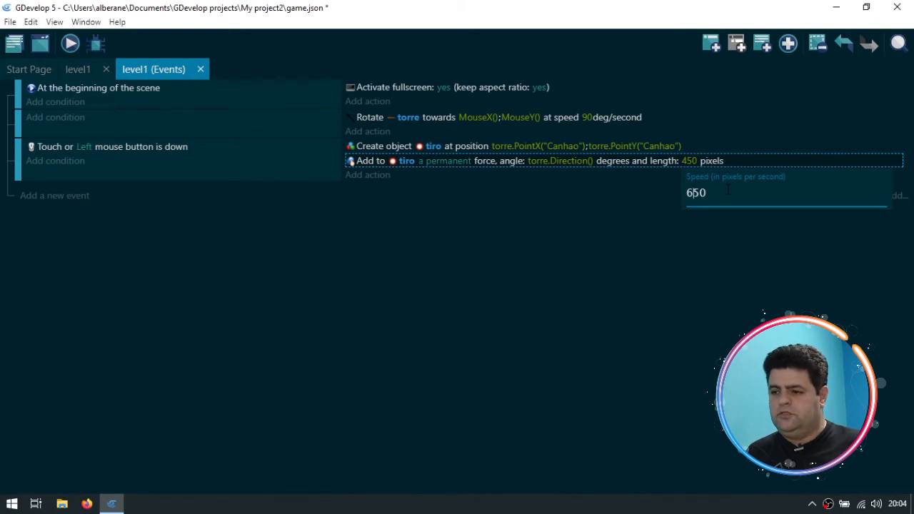
click(586, 239)
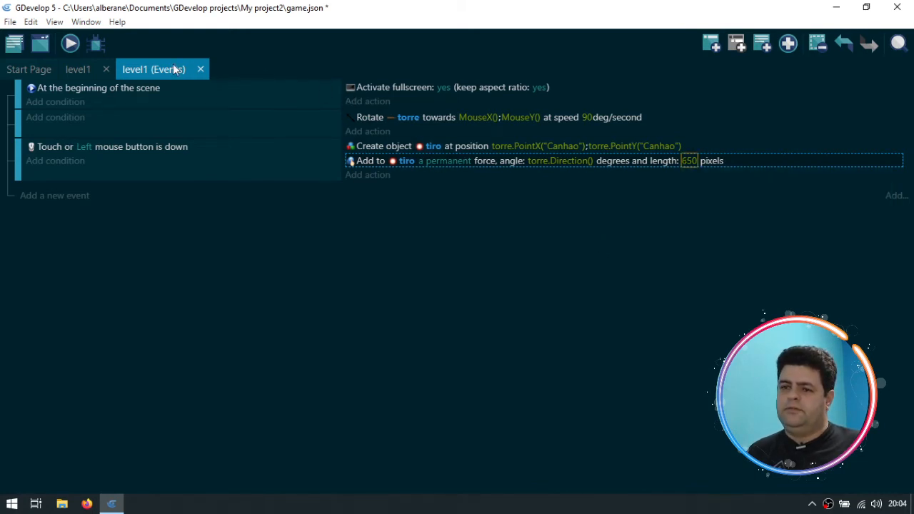
click(70, 43)
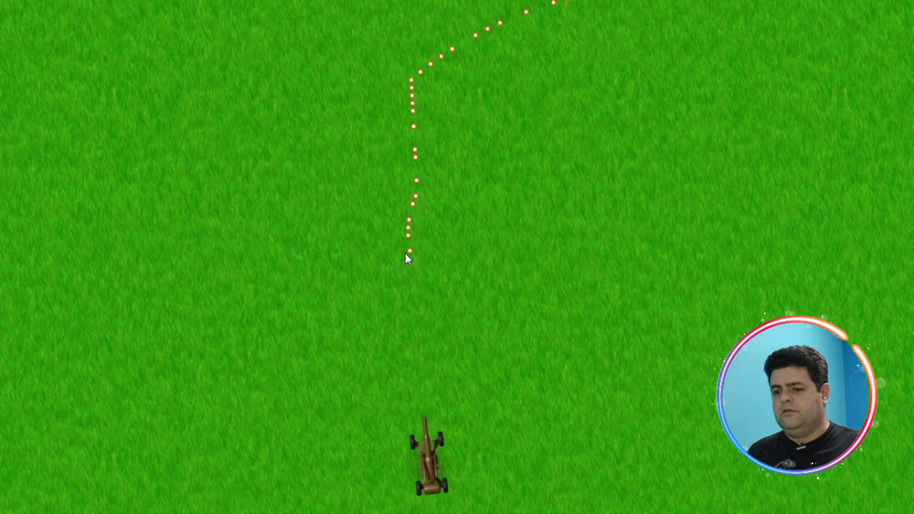
Step: Test firing from the tower while aiming in several directions in the running preview, and close the preview
click(408, 258)
click(407, 257)
click(382, 259)
click(329, 275)
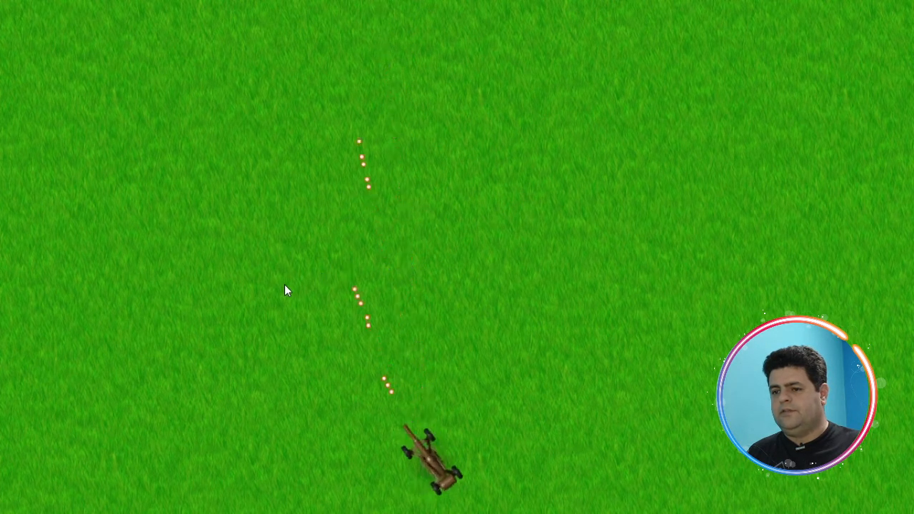
click(243, 299)
click(163, 329)
click(132, 351)
click(714, 279)
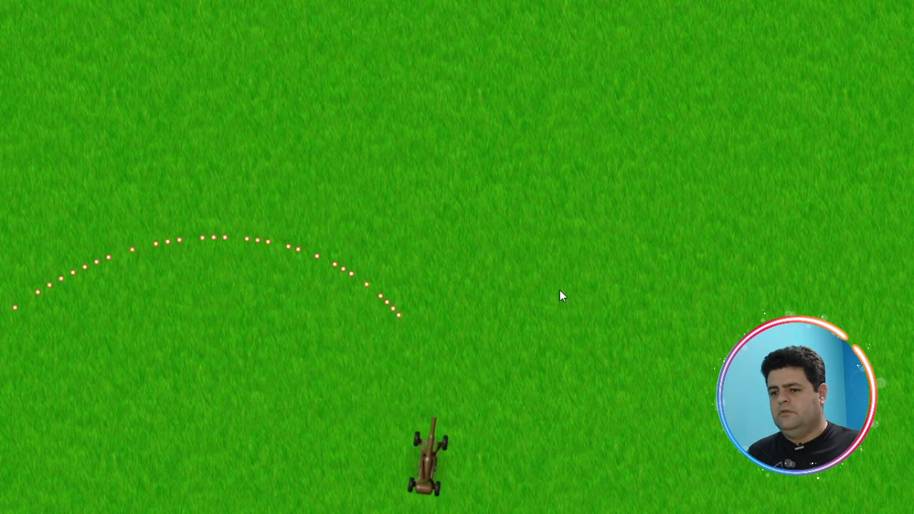
click(629, 282)
click(429, 300)
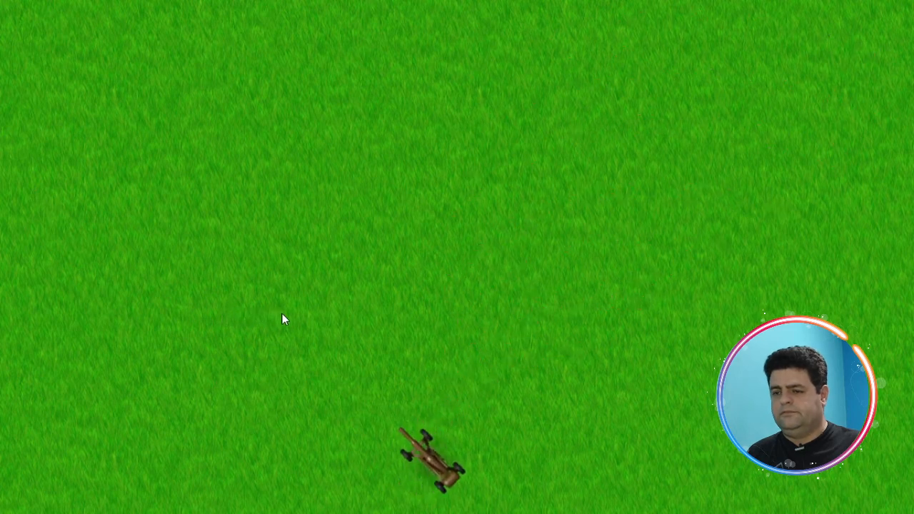
key(Escape)
key(alt+F4)
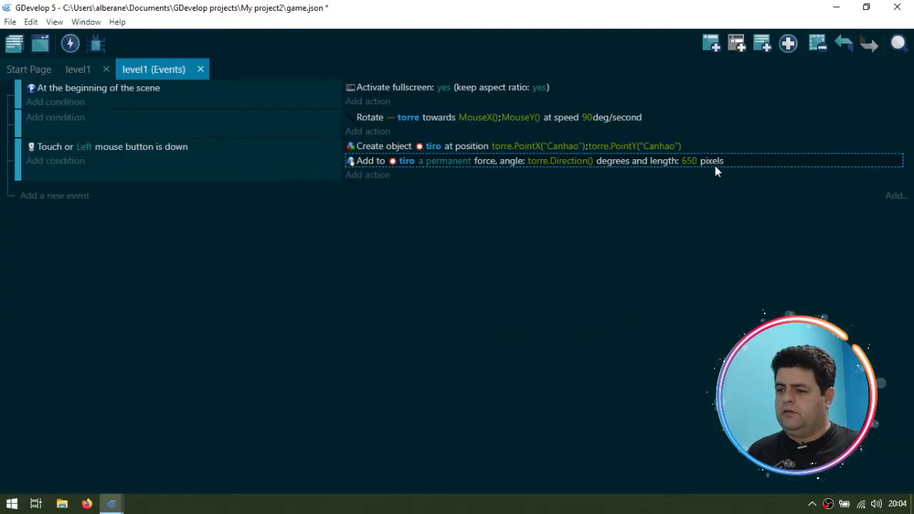
Step: Set the tiro force's speed to 50 pixels per second, preview the game, and close the preview
click(692, 160)
key(Delete)
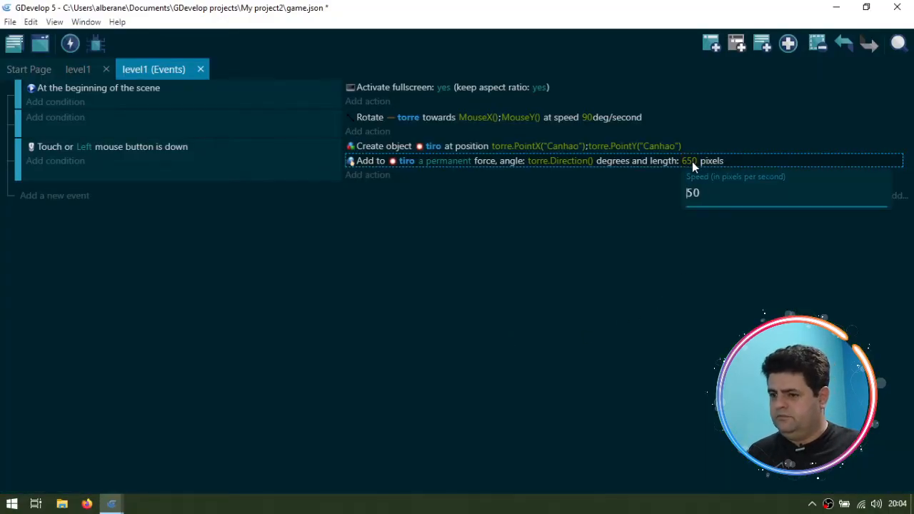
click(445, 220)
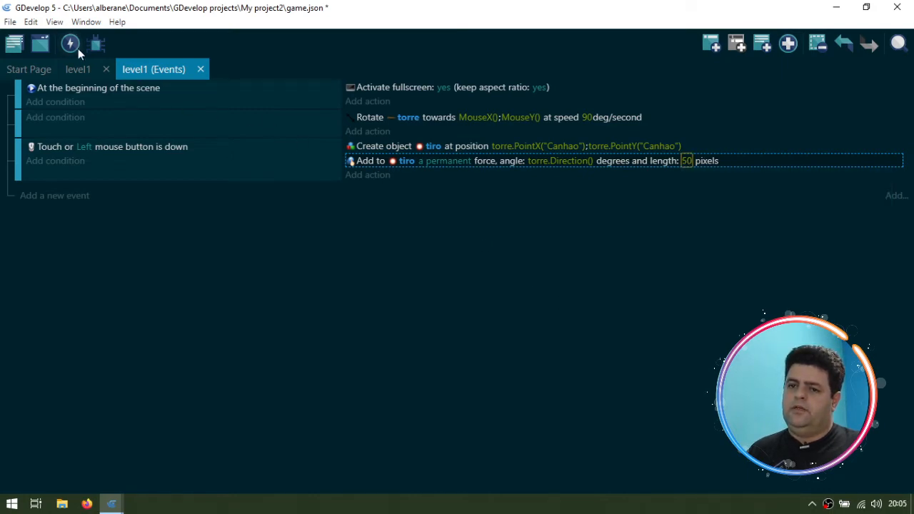
click(78, 48)
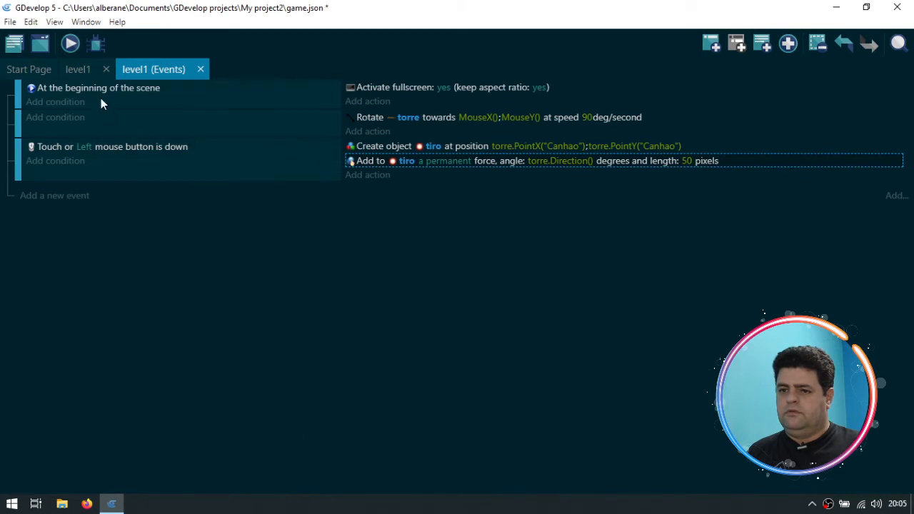
click(72, 45)
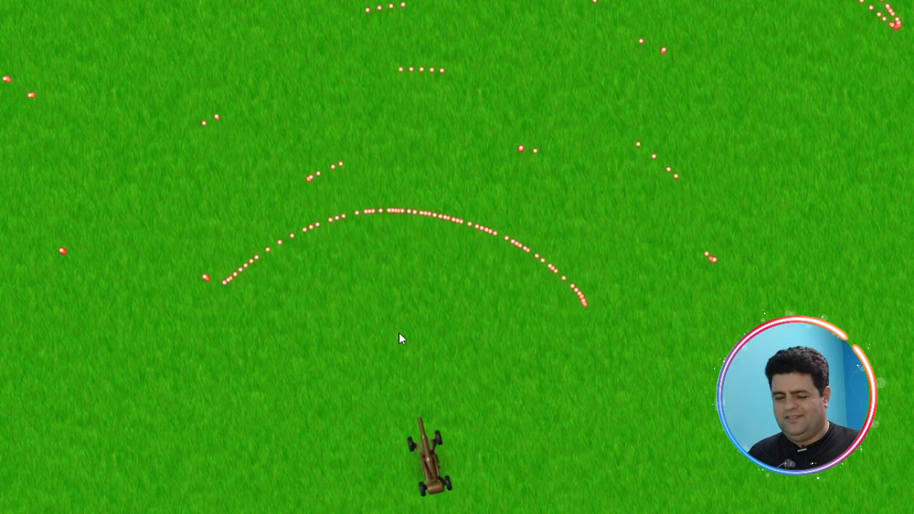
key(alt+F4)
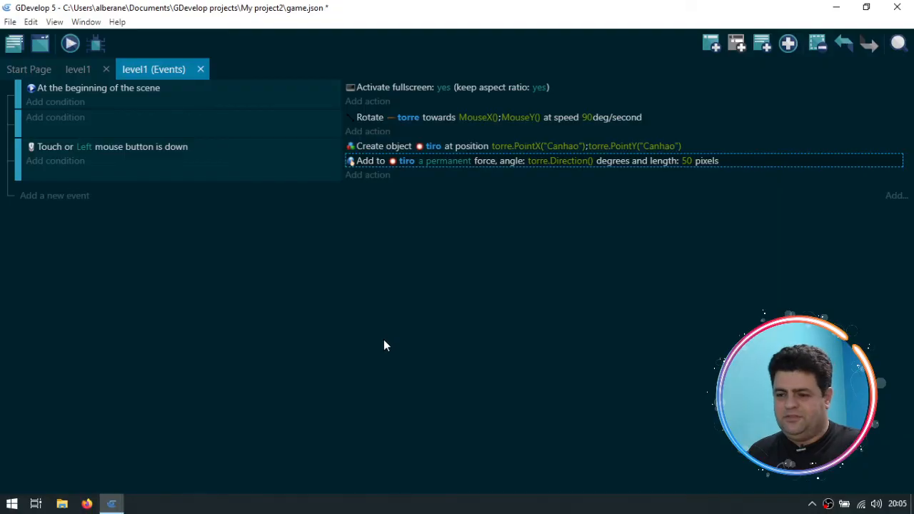
Step: Set the permanent tiro force's speed to 450 pixels per second
click(686, 161)
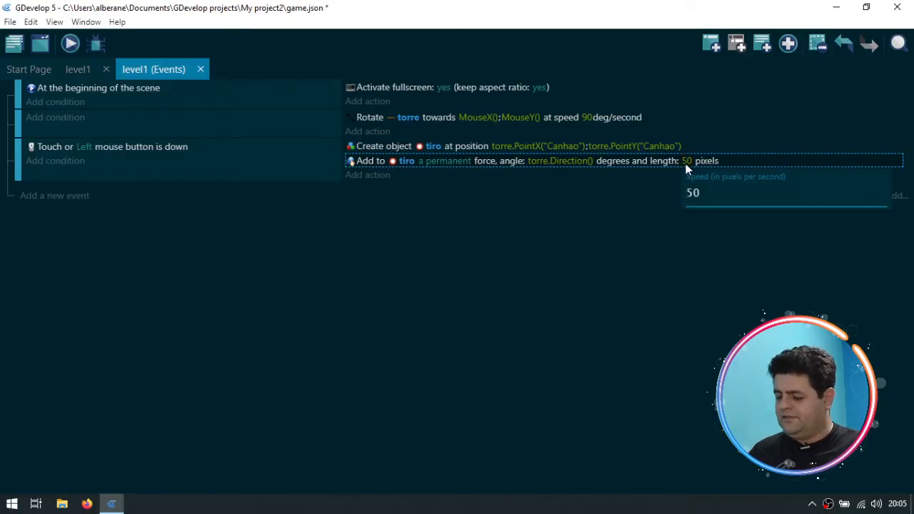
text(4)
click(593, 212)
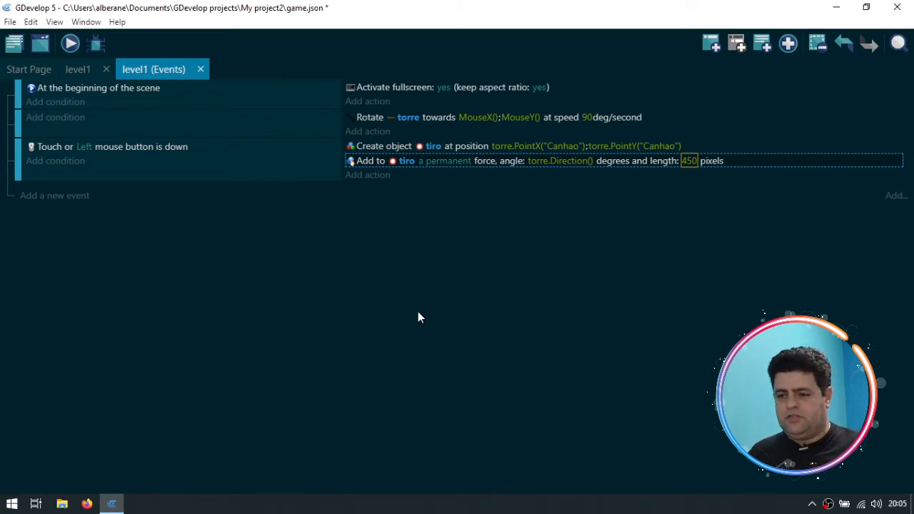
Step: Switch to the tutorial notes in Notepad++, review the instructions for the shot reload timer, and return to GDevelop
key(alt+Tab)
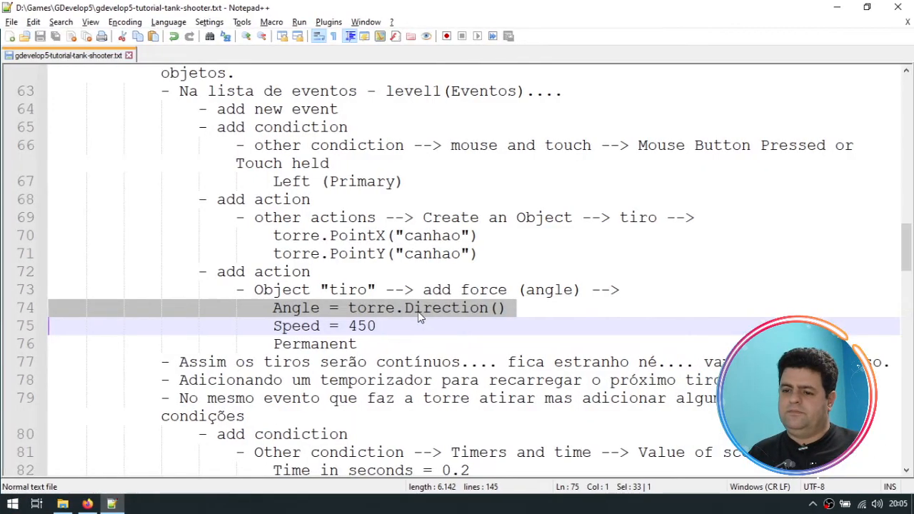
drag(366, 362, 459, 379)
scroll(436, 343, down, 3)
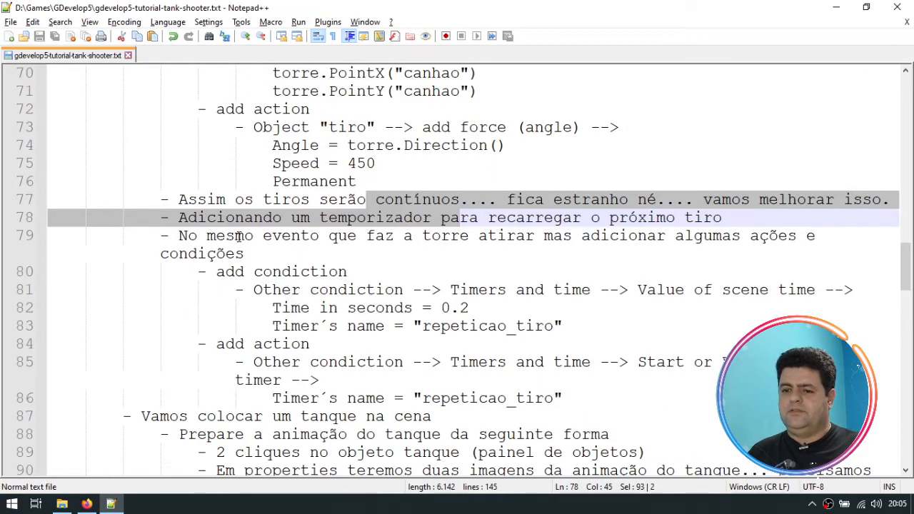
click(237, 235)
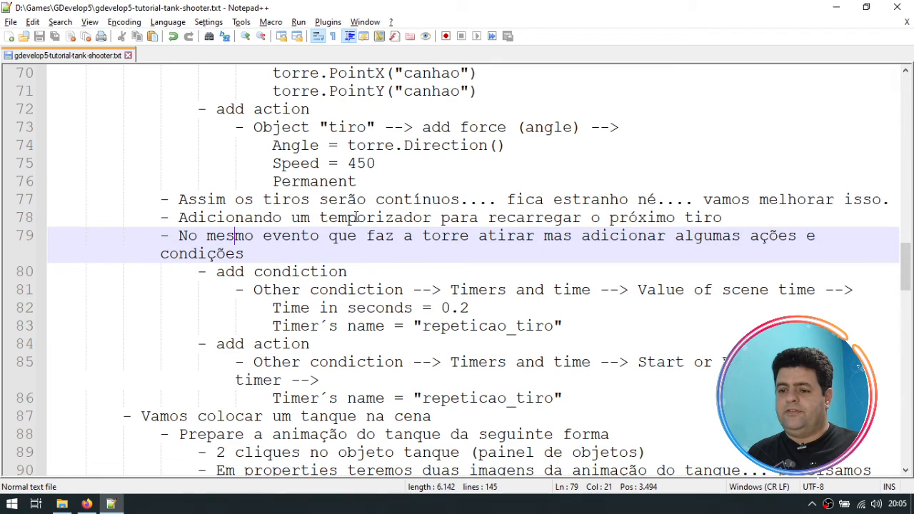
drag(329, 217, 738, 212)
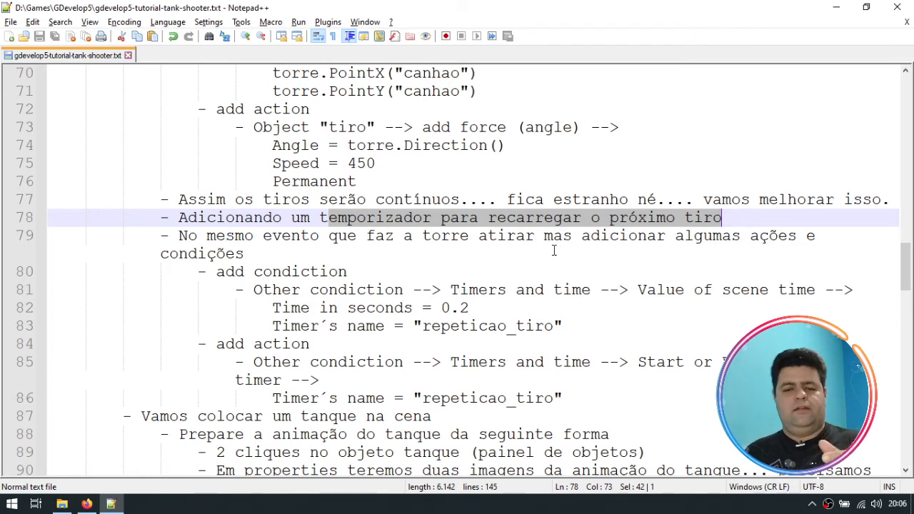
mouse_move(442, 306)
mouse_down()
mouse_move(500, 291)
mouse_move(440, 307)
mouse_up()
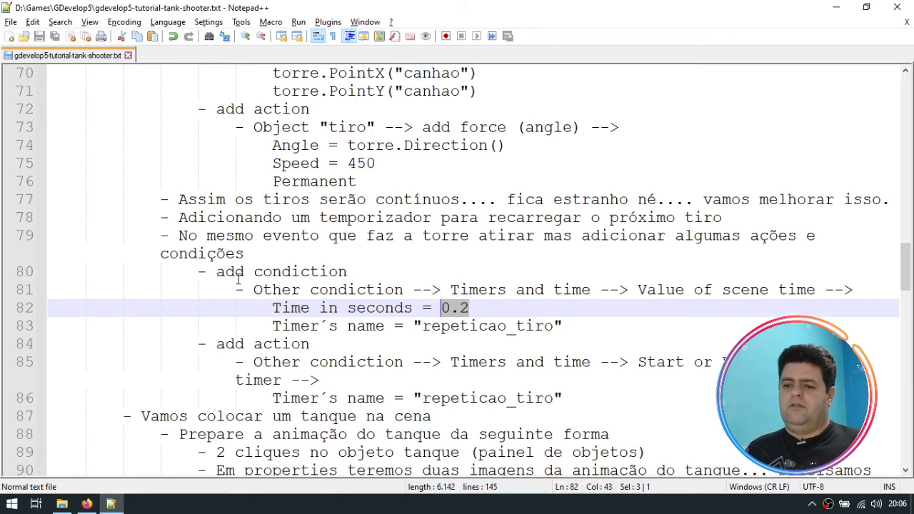
click(296, 272)
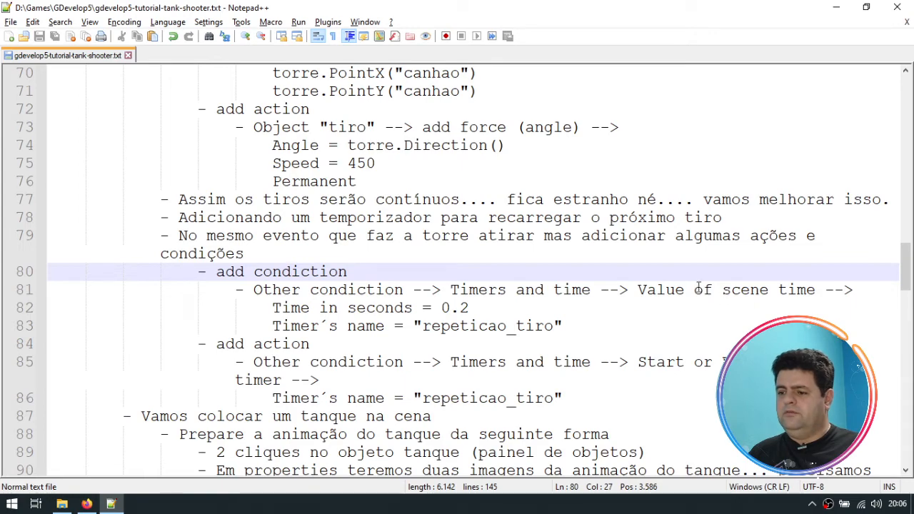
key(alt+Tab)
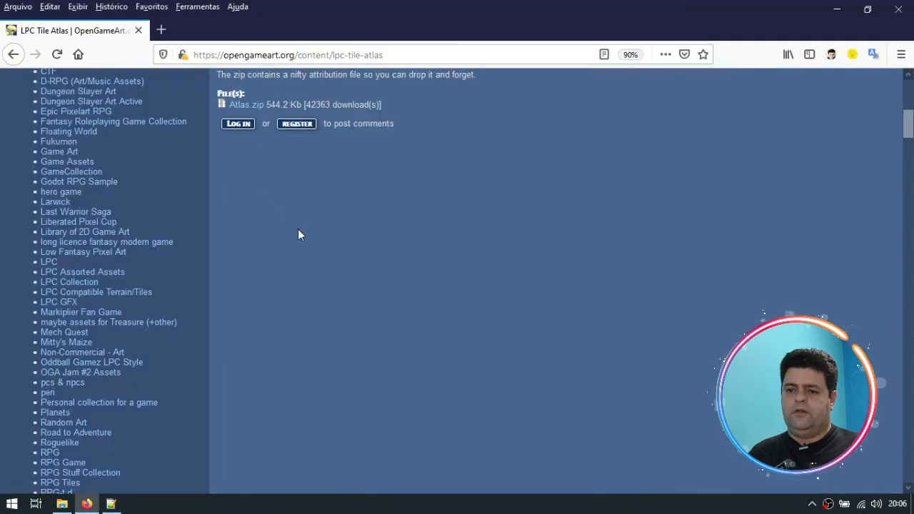
key(alt+Tab)
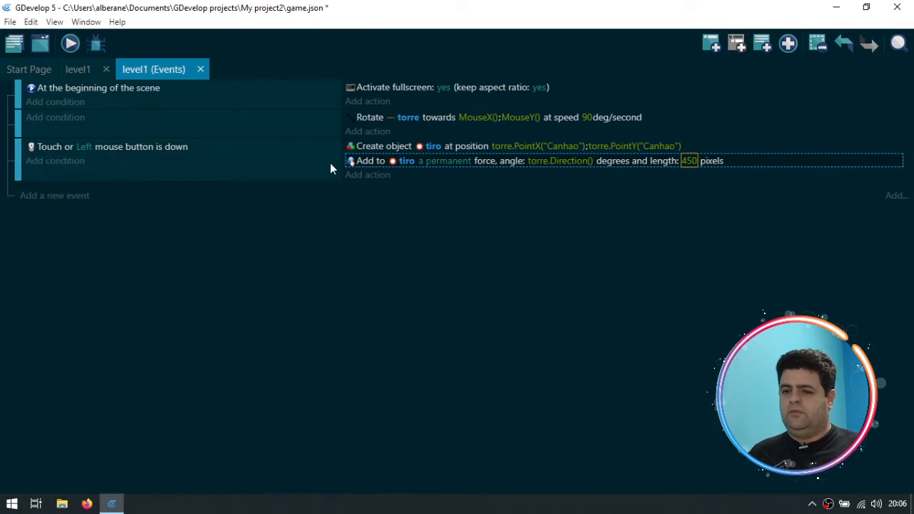
Step: Add a Value of a scene timer condition with a time of 0.2 seconds to the mouse-button event
click(65, 161)
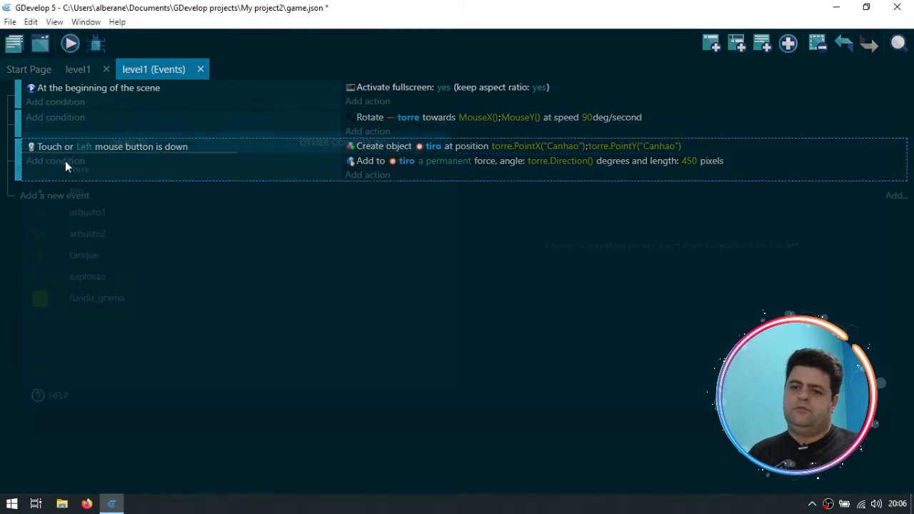
click(344, 141)
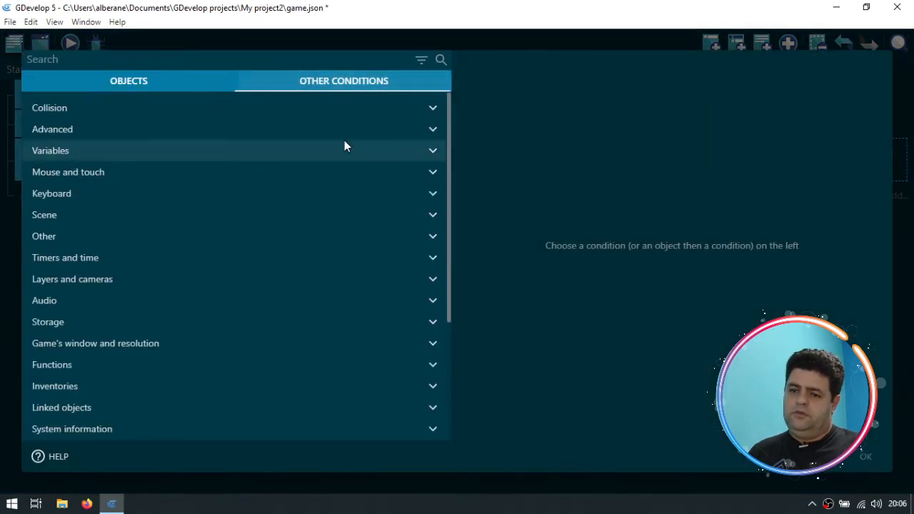
click(76, 259)
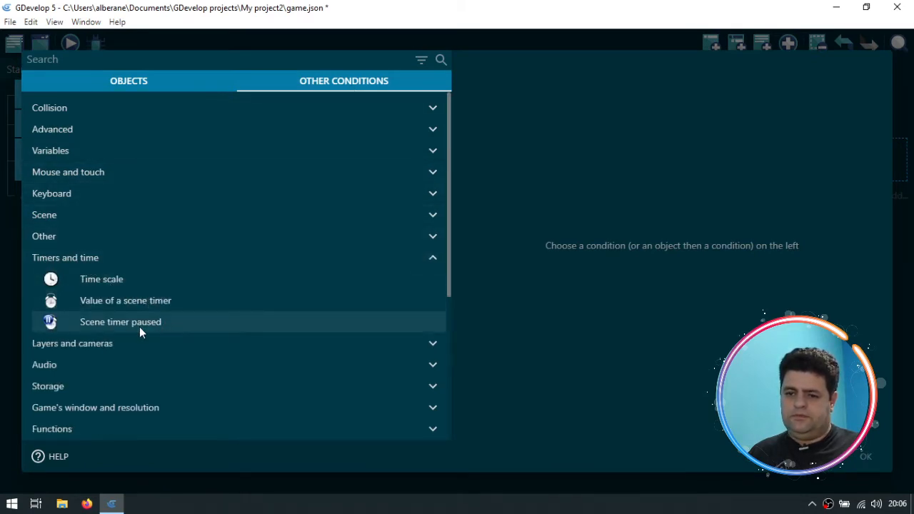
click(123, 302)
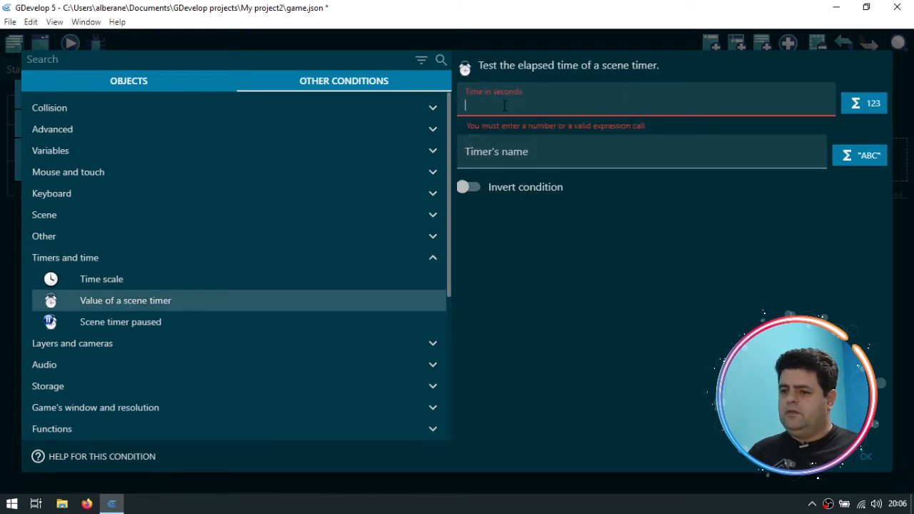
text(0)
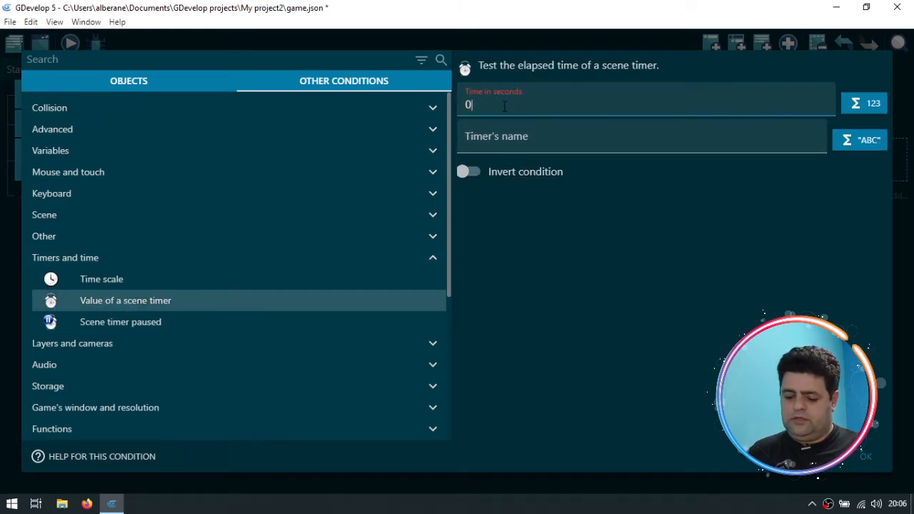
text(.2)
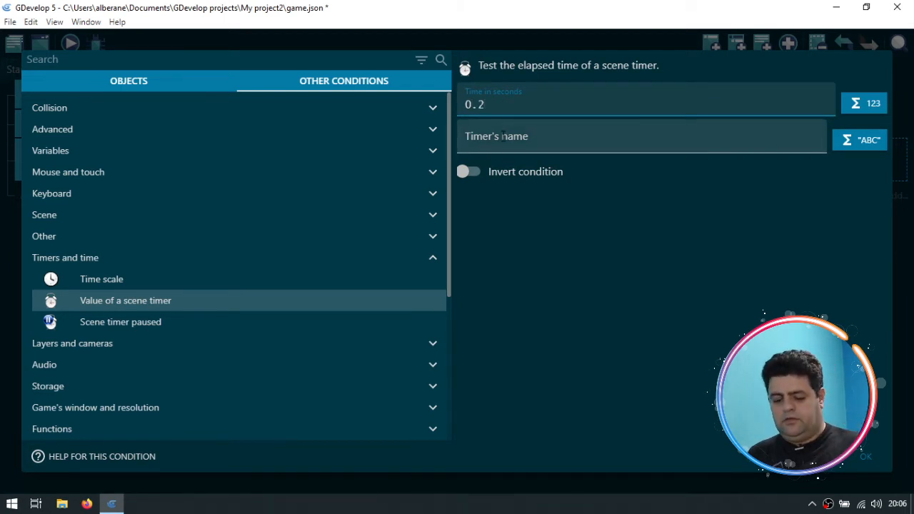
key(BackSpace)
text(5)
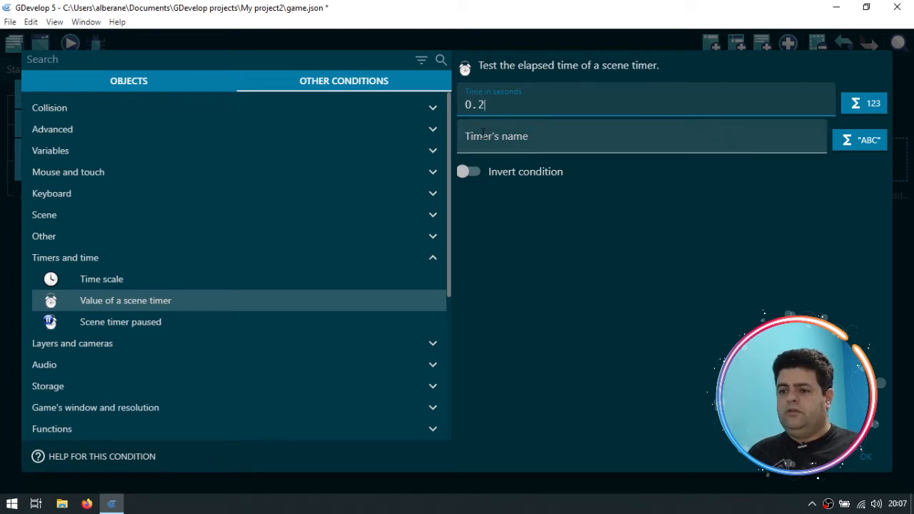
Step: Name the condition's timer "repeticao_tiro" by copying the name from the Notepad++ notes, and confirm the condition
click(484, 139)
text("")
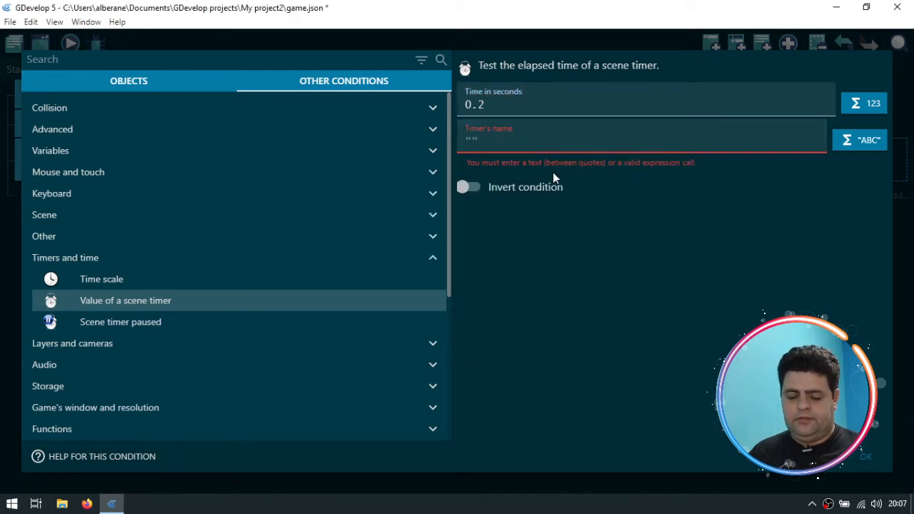
key(alt+Tab)
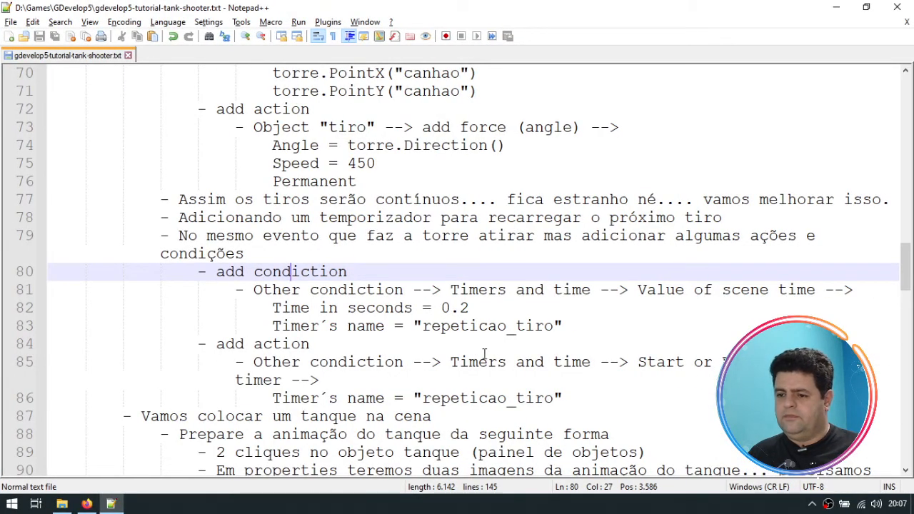
click(449, 329)
double_click(502, 330)
key(ctrl+c)
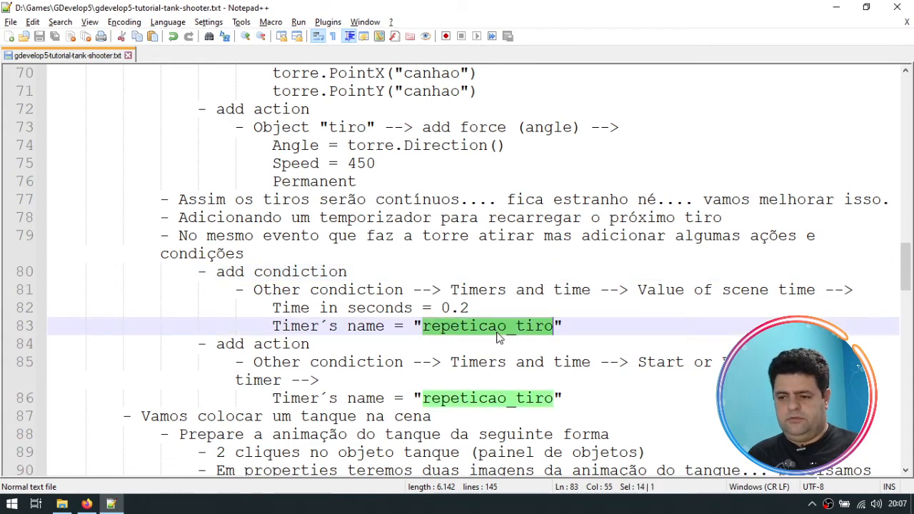
key(alt+Tab)
key(alt+Tab)
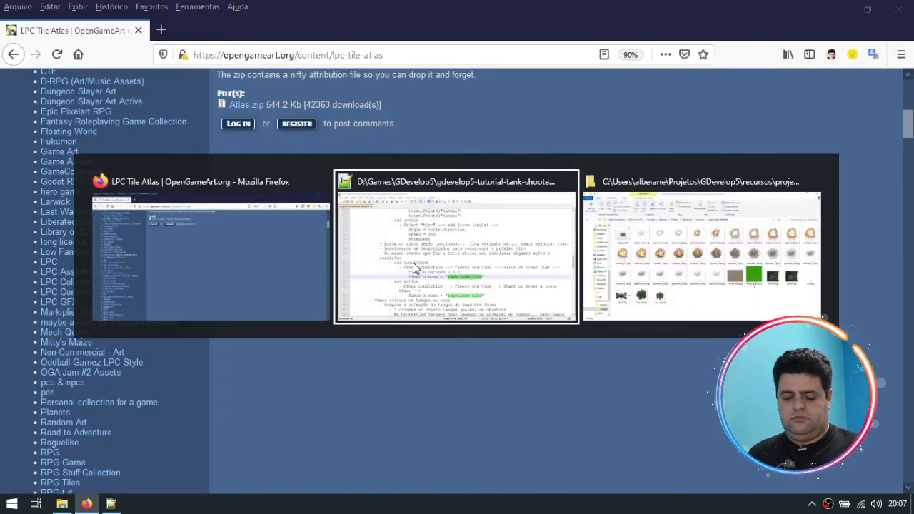
key(alt+Tab)
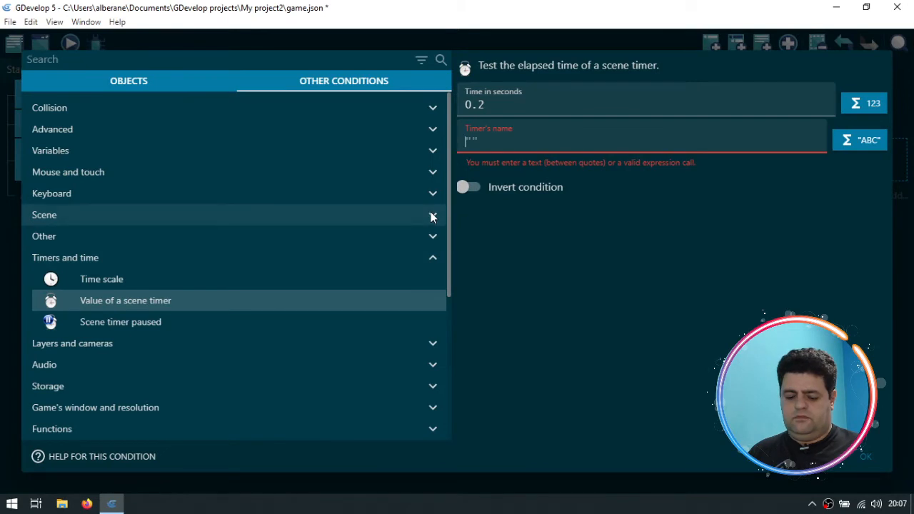
key(BackSpace)
key(ctrl+v)
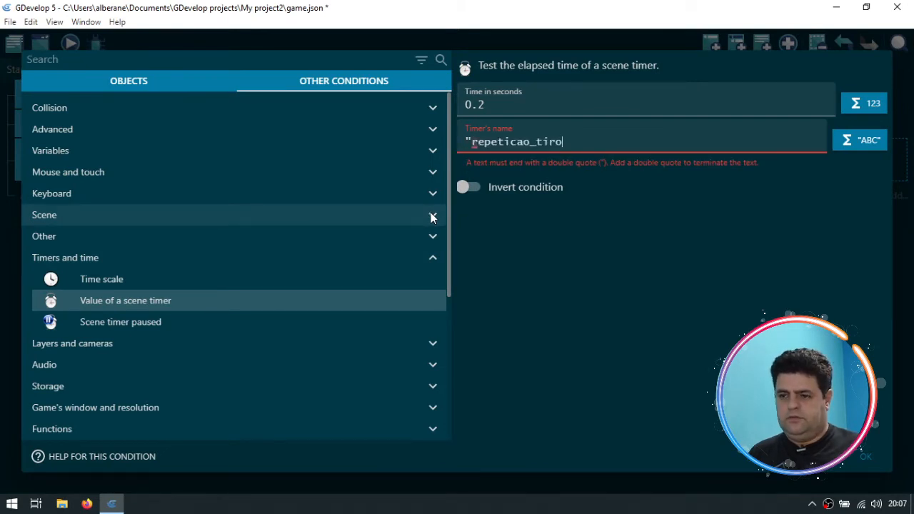
text(")
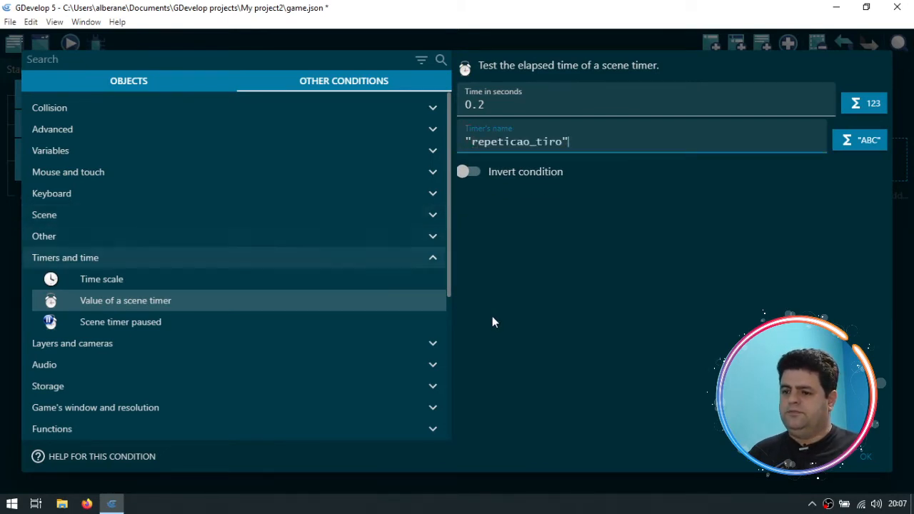
click(866, 459)
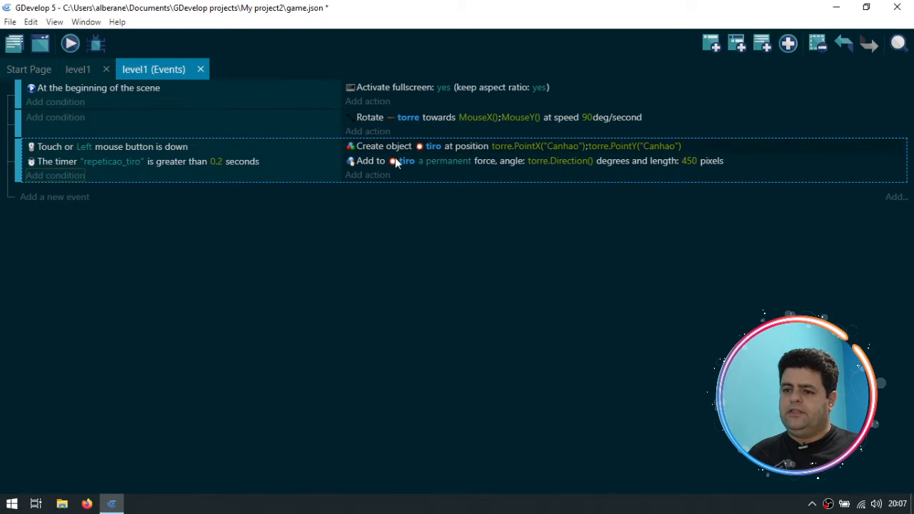
Step: Add a "Start (or reset) a scene timer" action to the mouse-button event, with the timer name "repeticao_tiro"
click(374, 177)
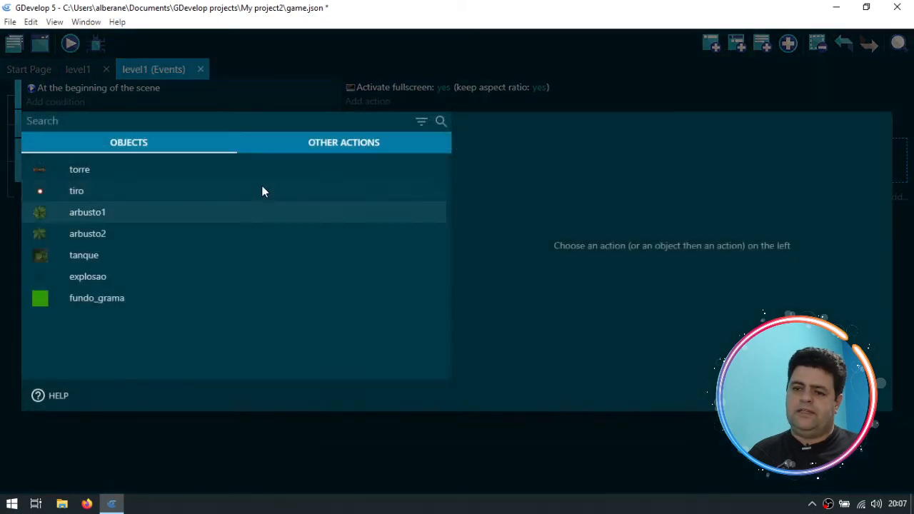
text(rese)
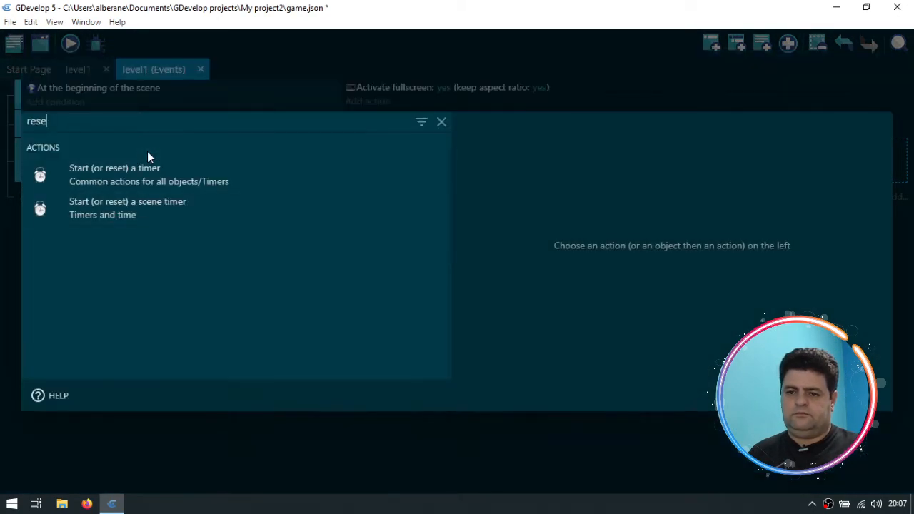
click(114, 179)
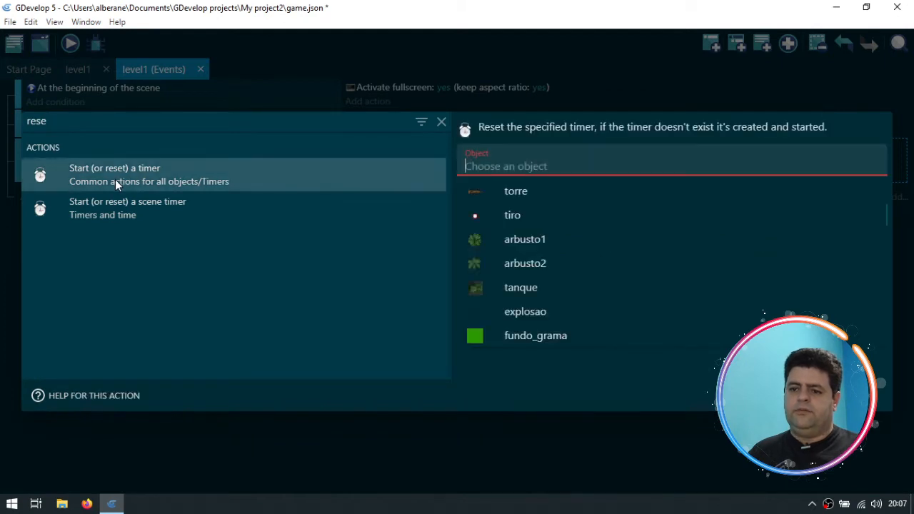
click(536, 167)
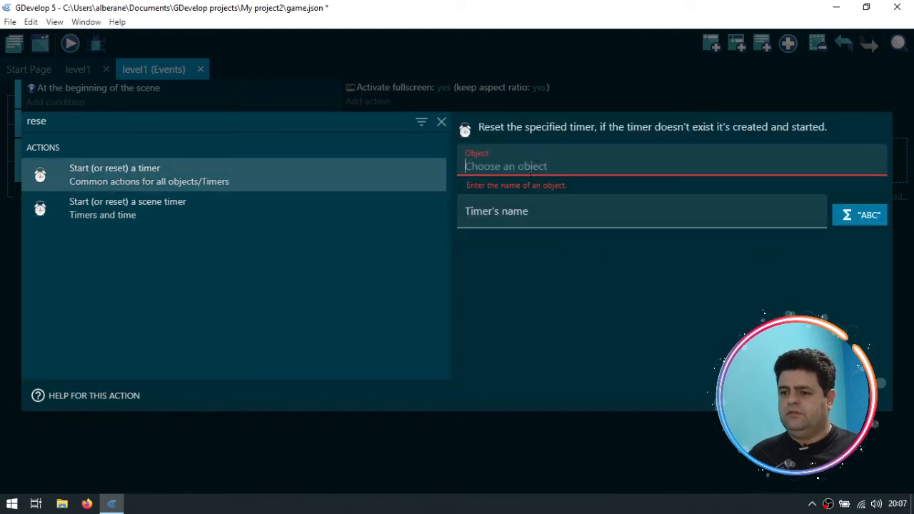
click(509, 162)
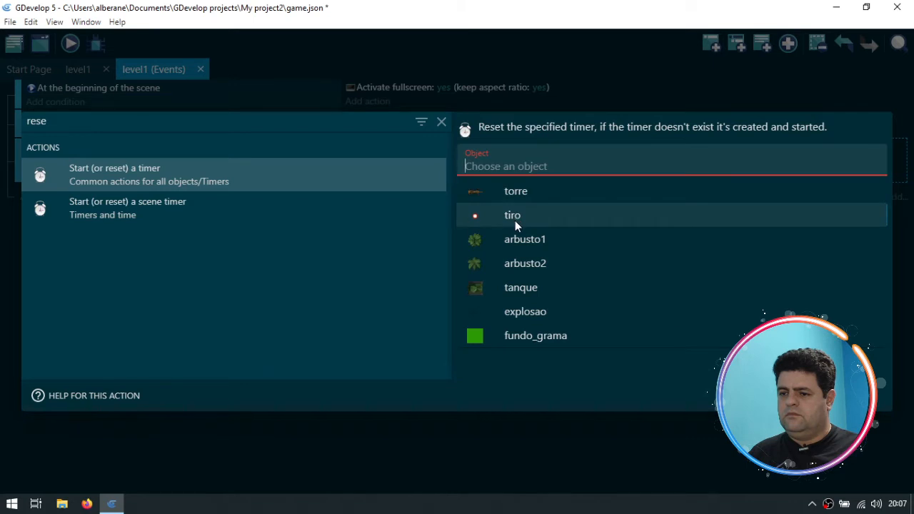
click(124, 204)
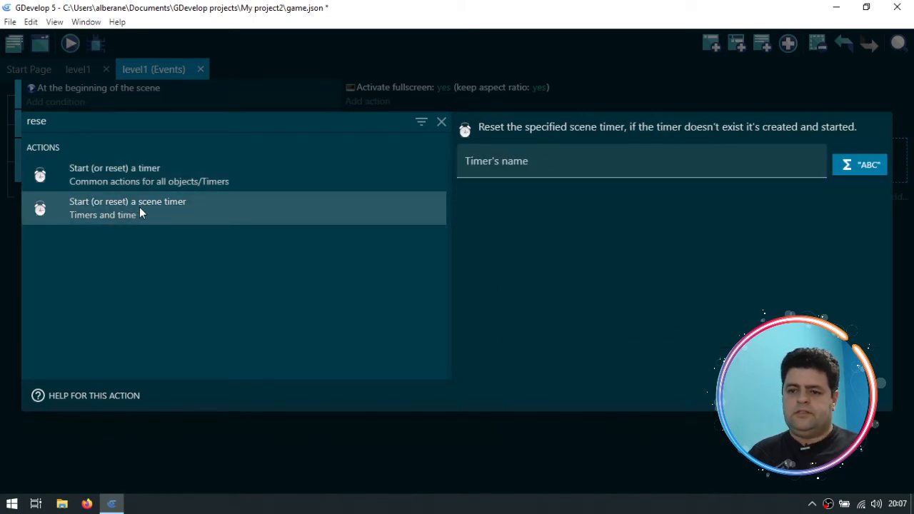
click(546, 170)
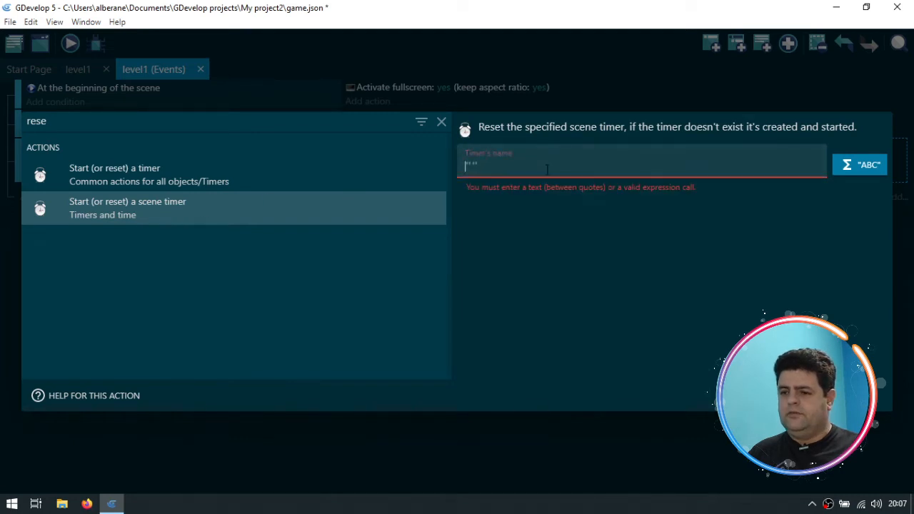
text("repeticao_tiro")
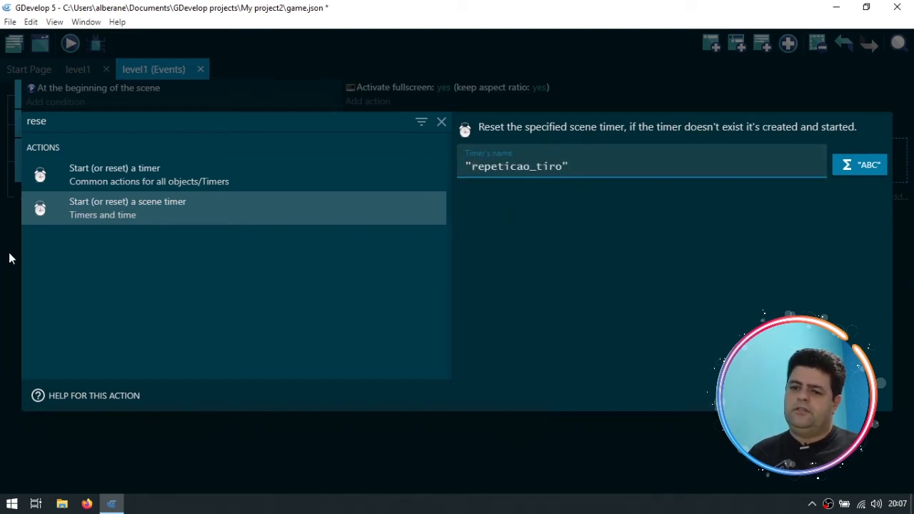
Step: Review where the scene timer reset is listed among the timers and time actions, and confirm the "repeticao_tiro" action
double_click(61, 122)
key(BackSpace)
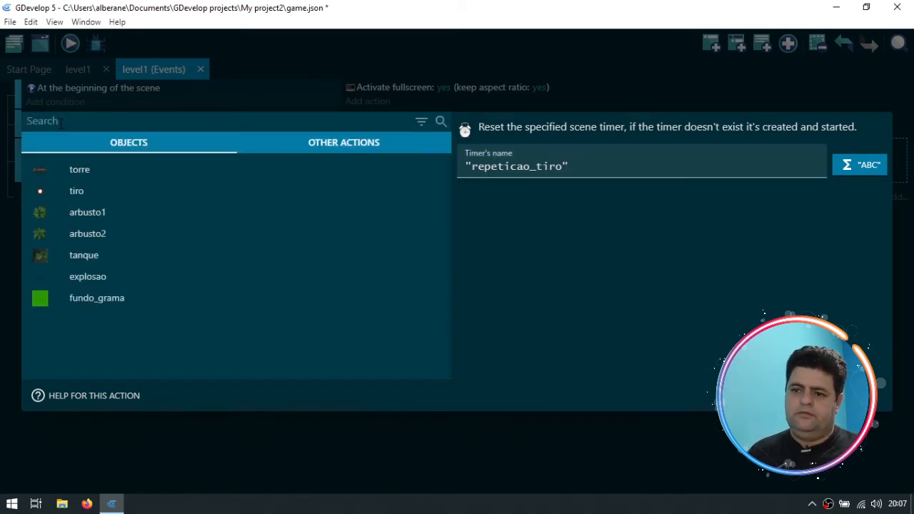
click(338, 139)
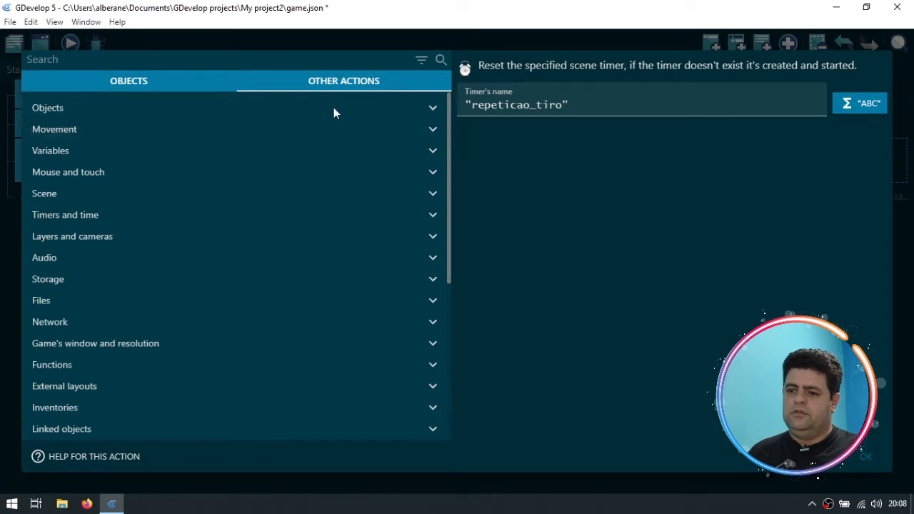
click(74, 216)
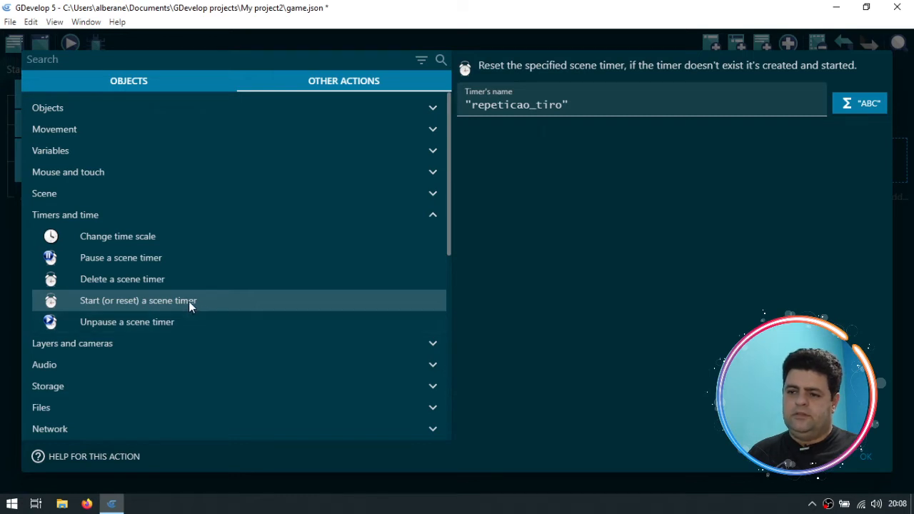
click(528, 106)
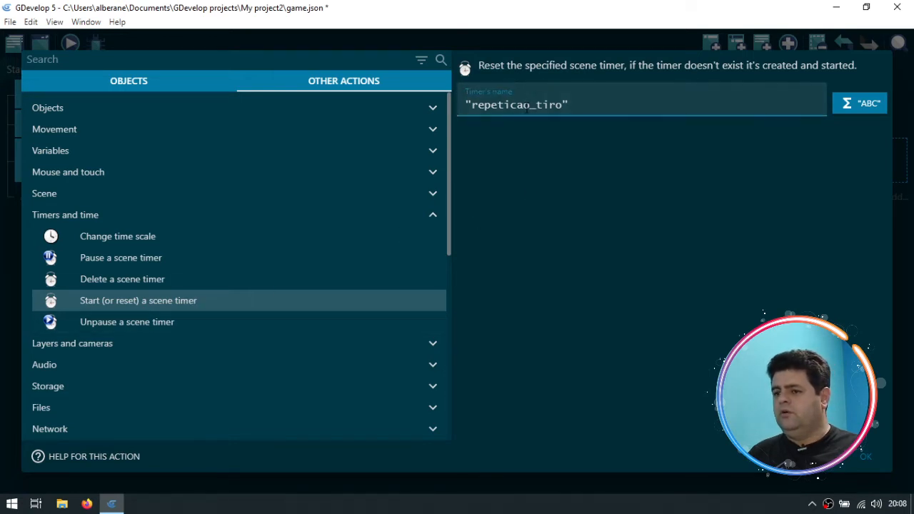
double_click(528, 105)
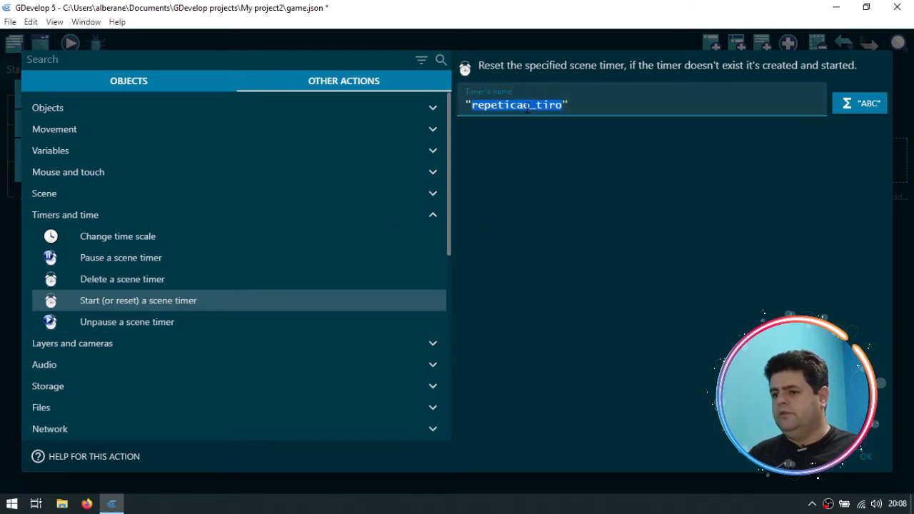
click(869, 455)
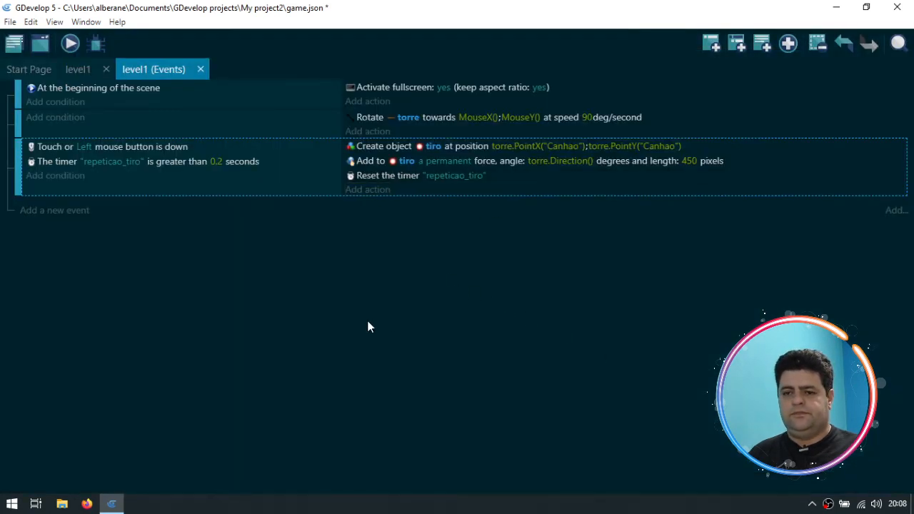
Step: Preview the game, fire repeated shots in several directions to check the 0.2-second repeat rate, and close the preview
click(70, 43)
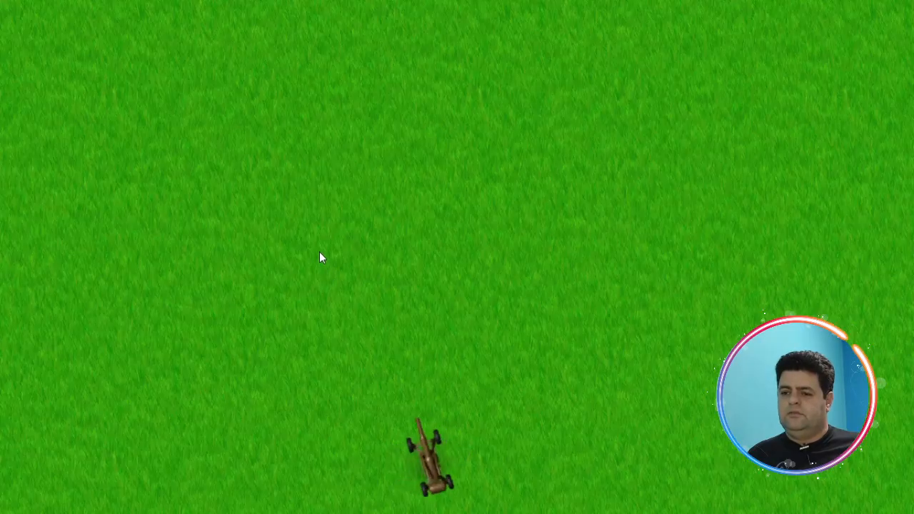
click(349, 259)
click(422, 265)
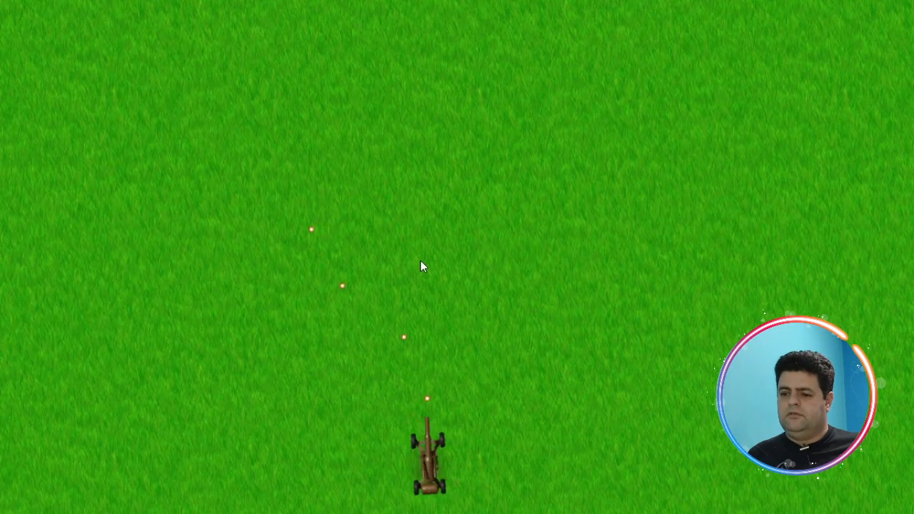
click(310, 259)
click(244, 260)
click(308, 250)
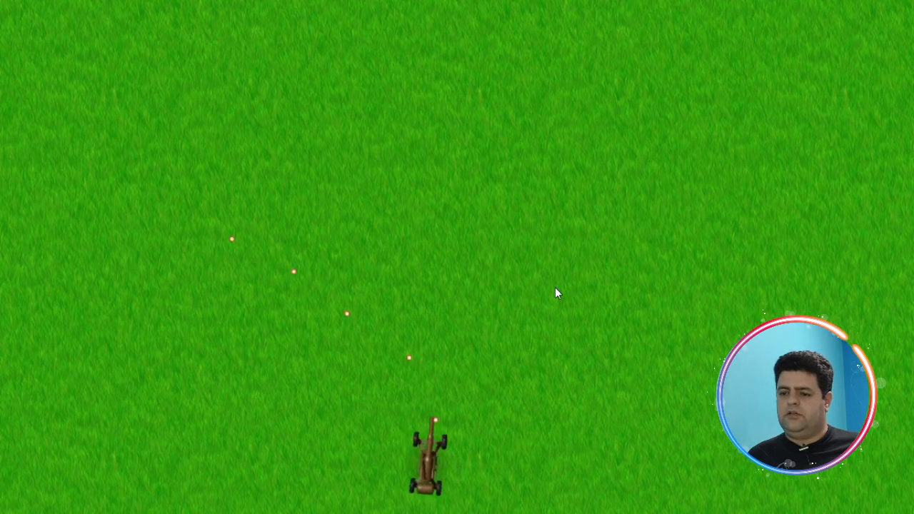
click(485, 270)
click(459, 240)
click(559, 273)
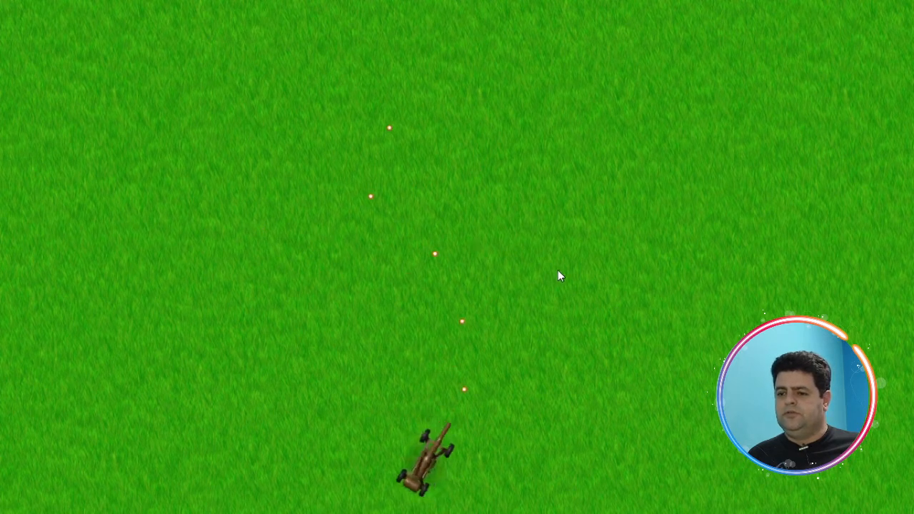
click(580, 288)
click(477, 260)
click(477, 259)
click(387, 255)
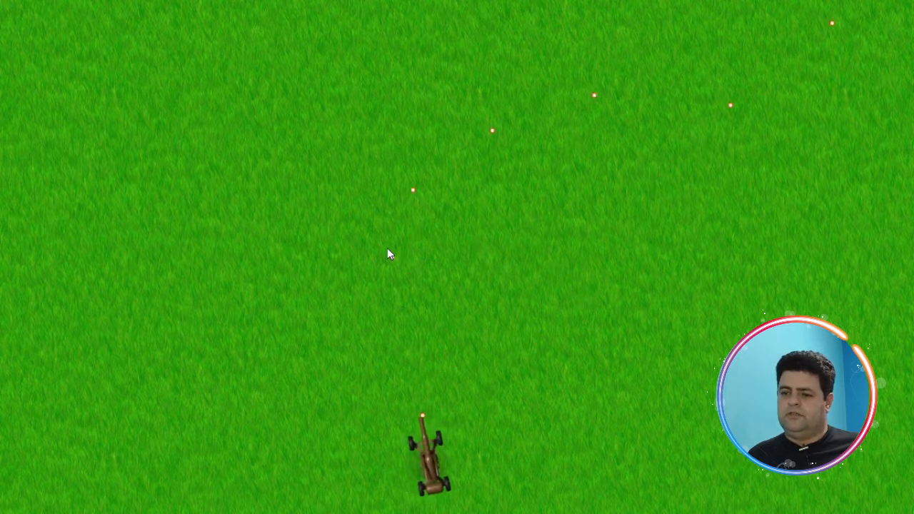
click(387, 255)
click(387, 255)
click(388, 250)
click(388, 250)
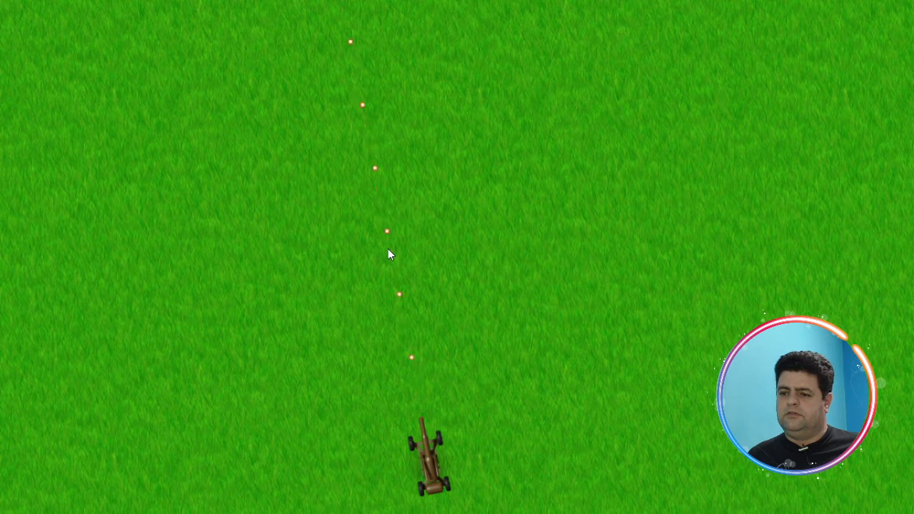
click(389, 252)
click(389, 251)
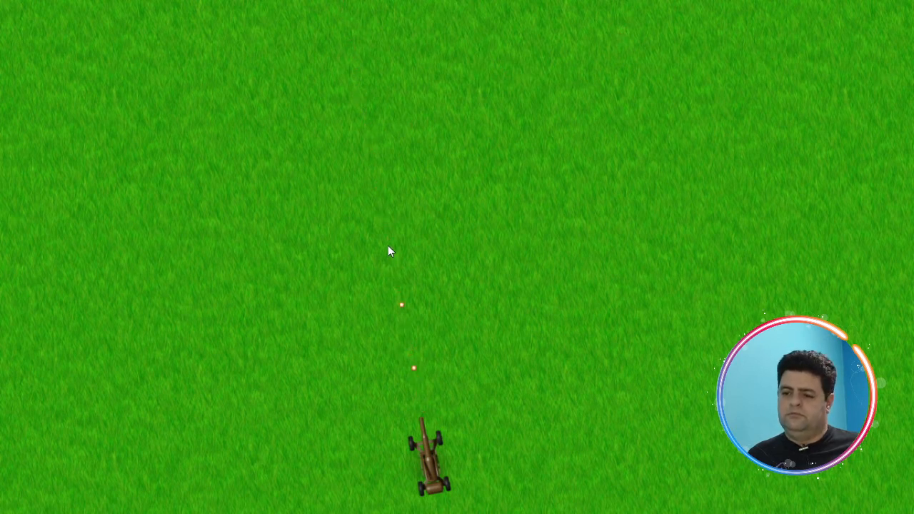
click(389, 251)
click(389, 250)
click(389, 248)
click(388, 249)
click(389, 249)
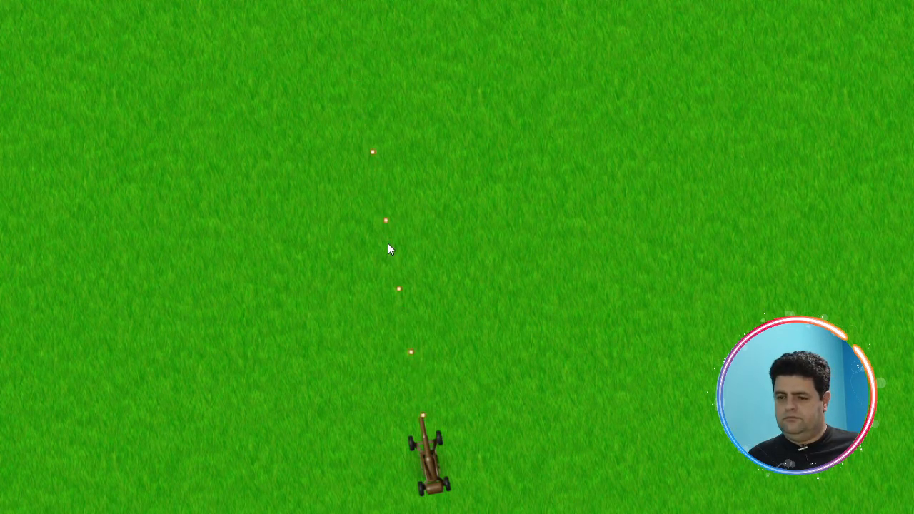
click(388, 250)
click(389, 249)
click(389, 245)
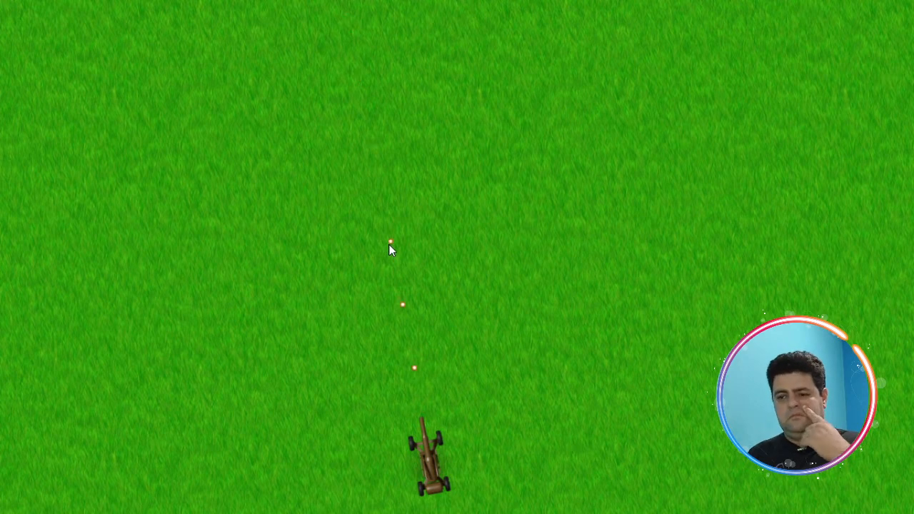
click(389, 245)
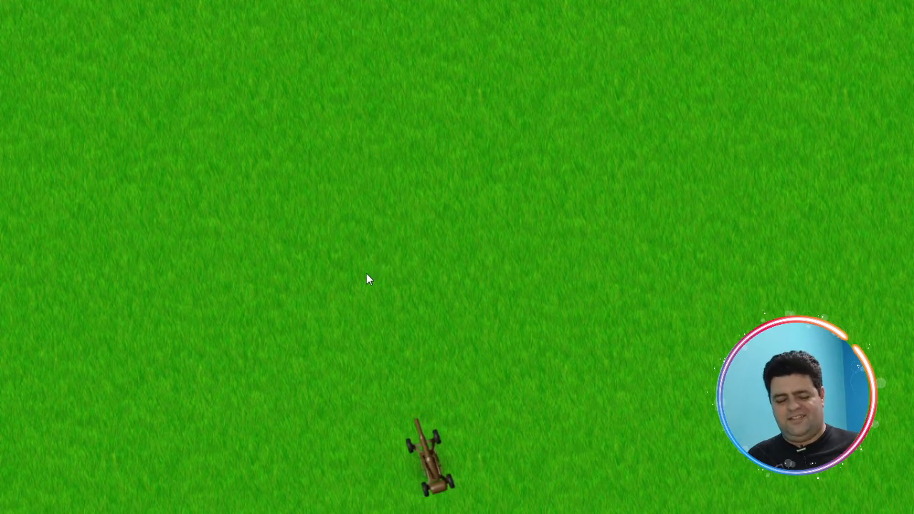
key(alt+F4)
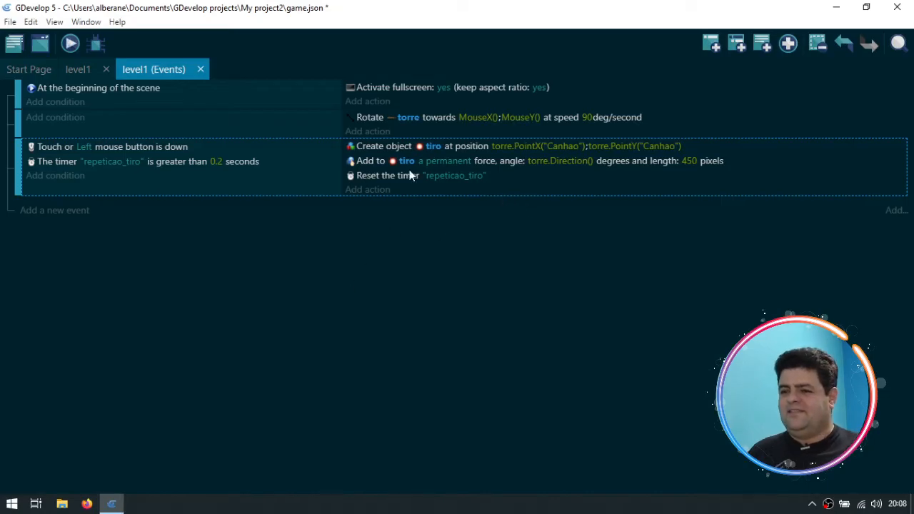
Step: Set the "repeticao_tiro" timer condition to 0.05 seconds and preview the firing rate
click(220, 163)
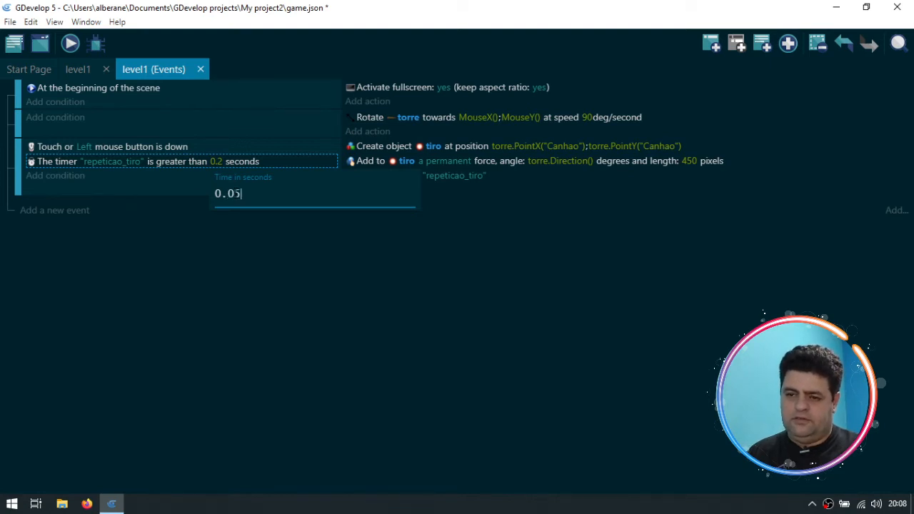
text(0.05)
click(243, 258)
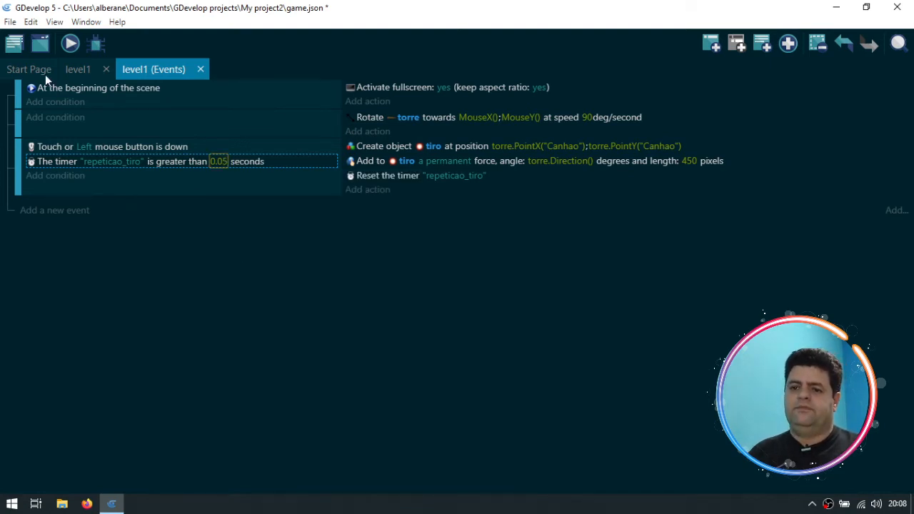
click(71, 45)
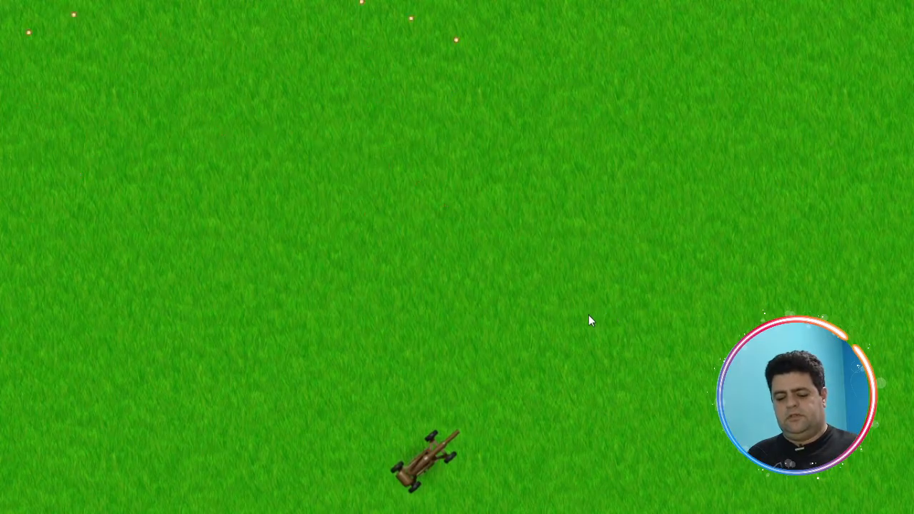
key(alt+F4)
Step: Set the "repeticao_tiro" timer condition to 1 second
click(218, 161)
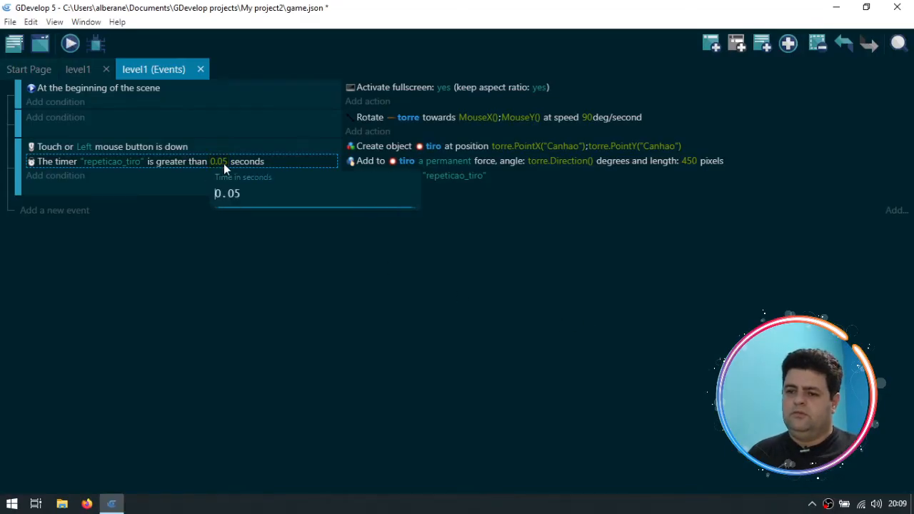
key(Left)
key(BackSpace)
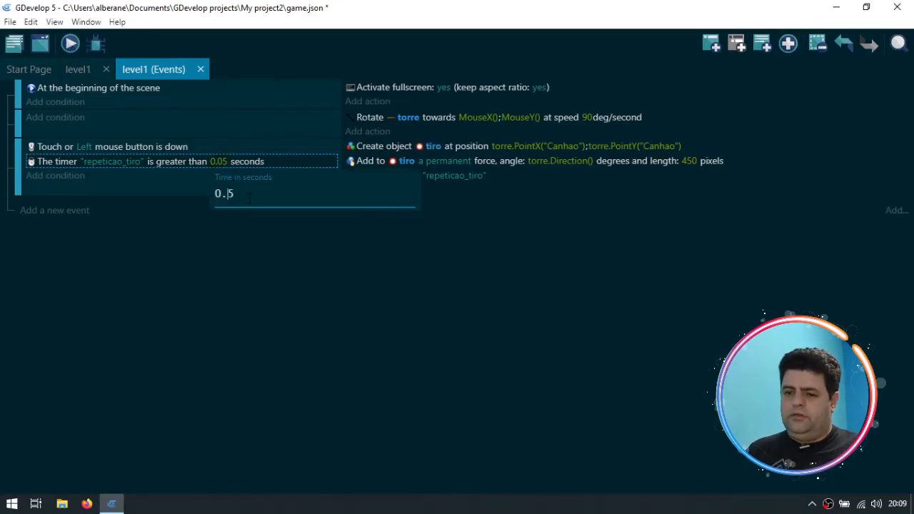
text(1)
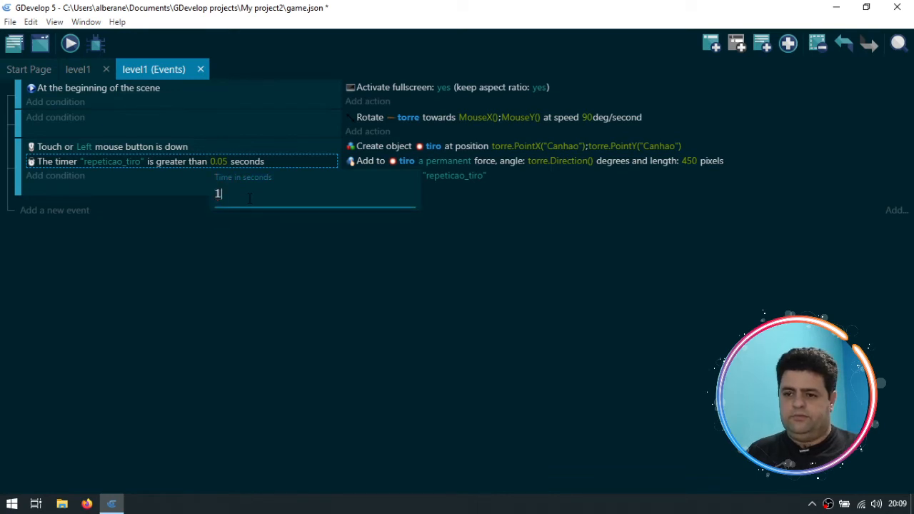
key(Return)
key(BackSpace)
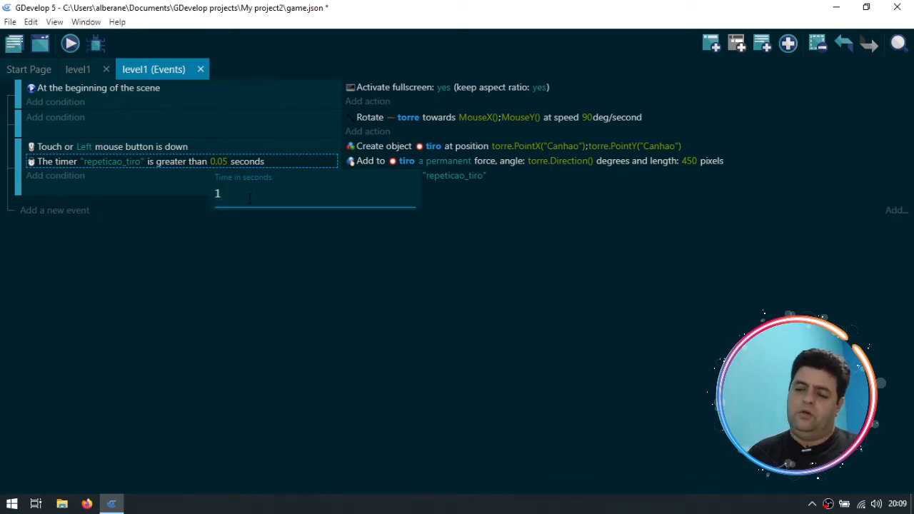
click(197, 243)
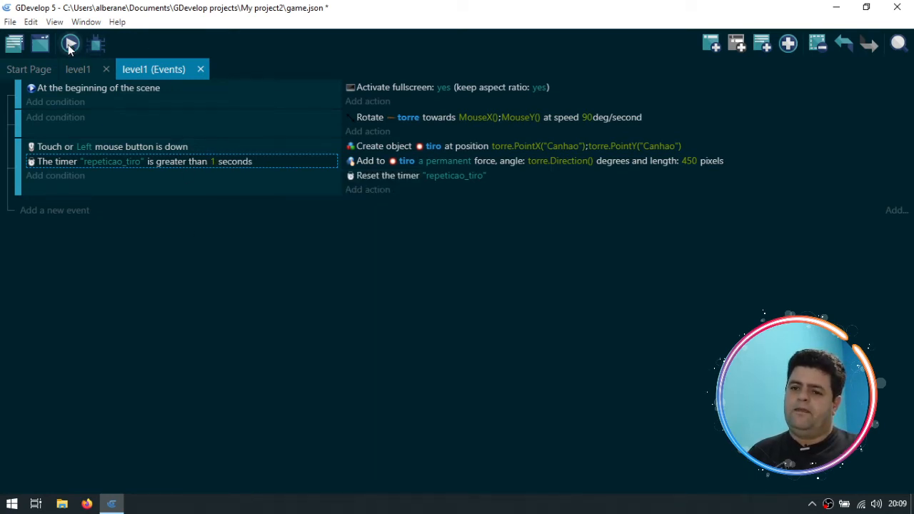
Step: Preview the game, fire shots in several directions to check the 1-second repeat rate, and close the preview
click(69, 44)
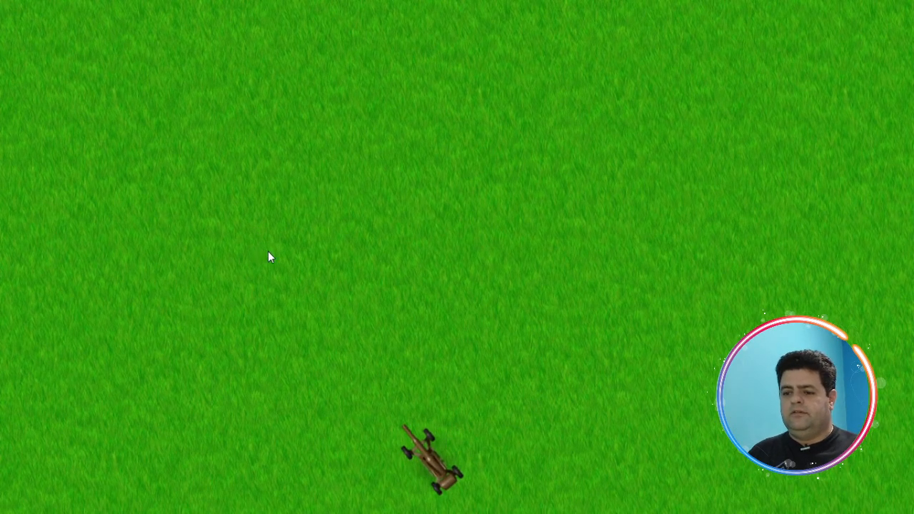
click(300, 246)
click(443, 229)
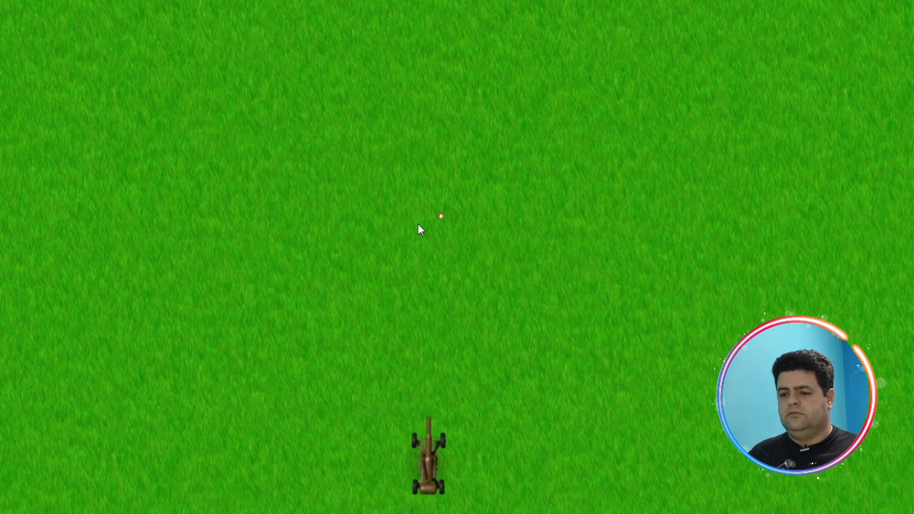
click(375, 225)
click(241, 227)
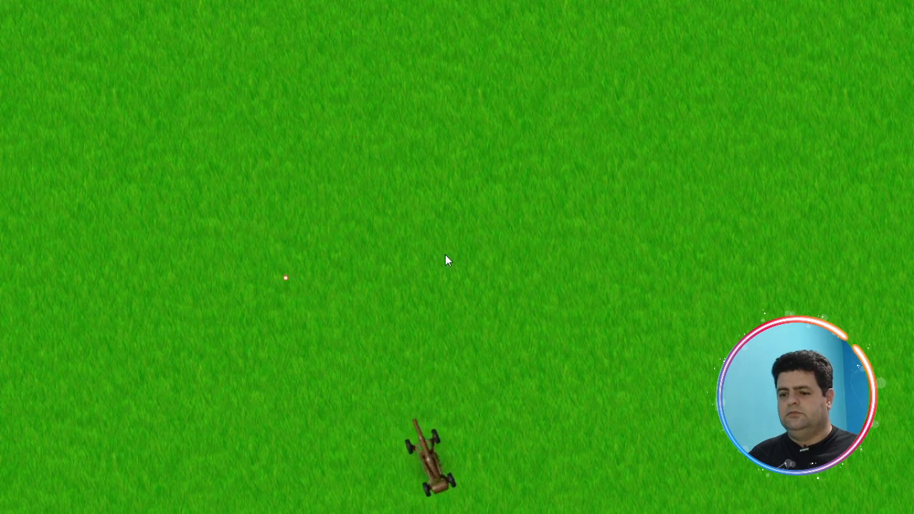
click(549, 282)
click(215, 251)
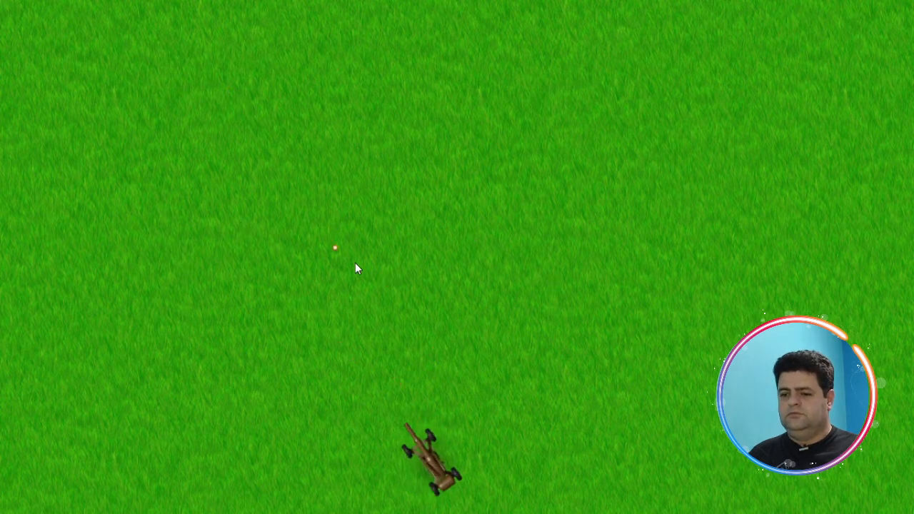
click(464, 306)
click(86, 269)
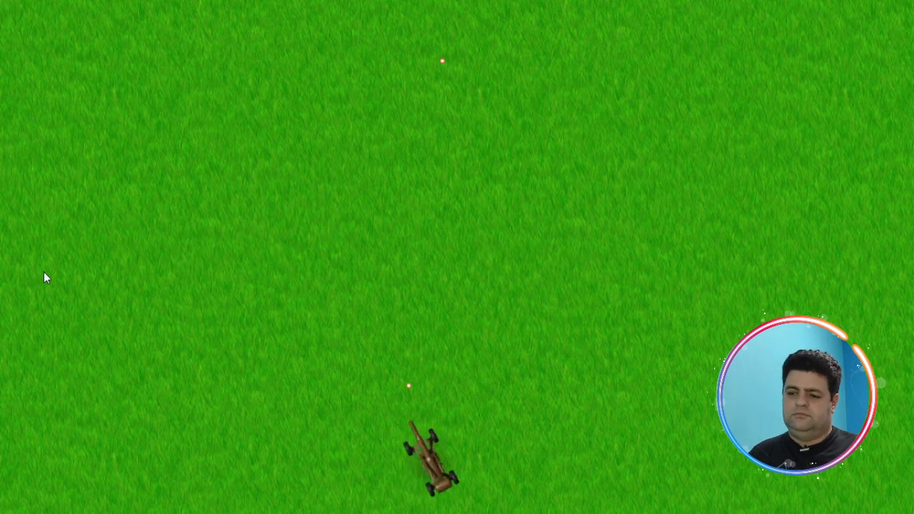
click(194, 269)
click(639, 342)
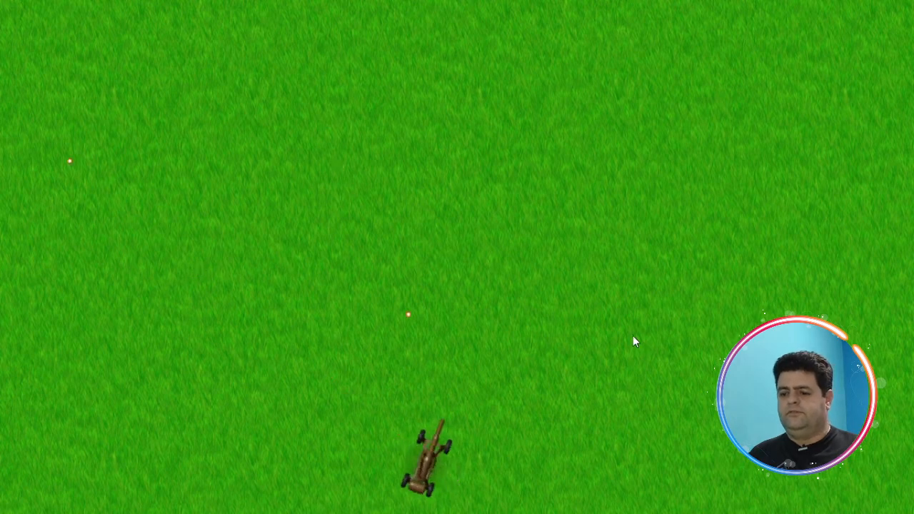
key(alt+F4)
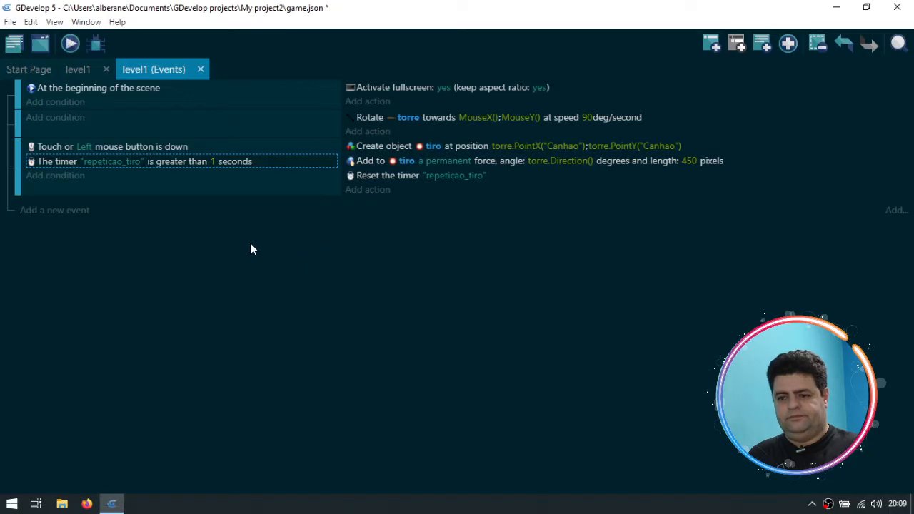
Step: Set the "repeticao_tiro" timer condition to 0.2 seconds
click(212, 162)
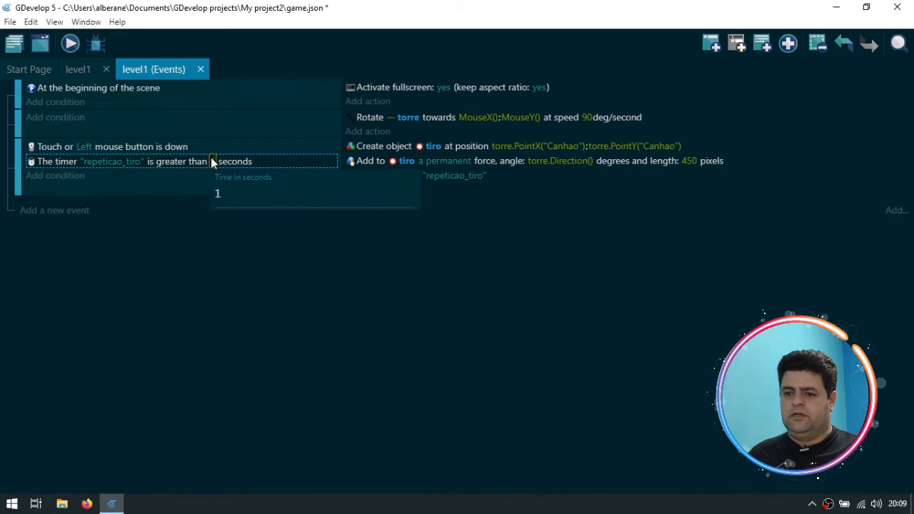
click(211, 162)
click(222, 188)
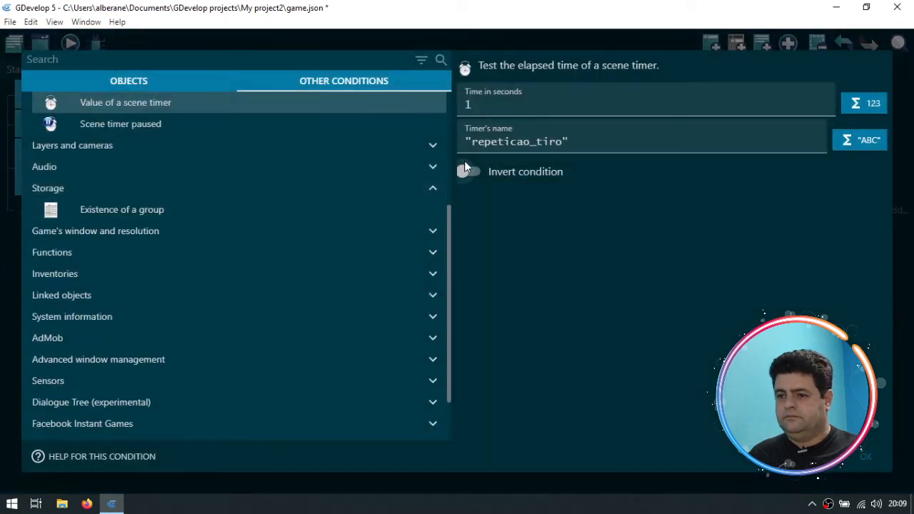
key(Escape)
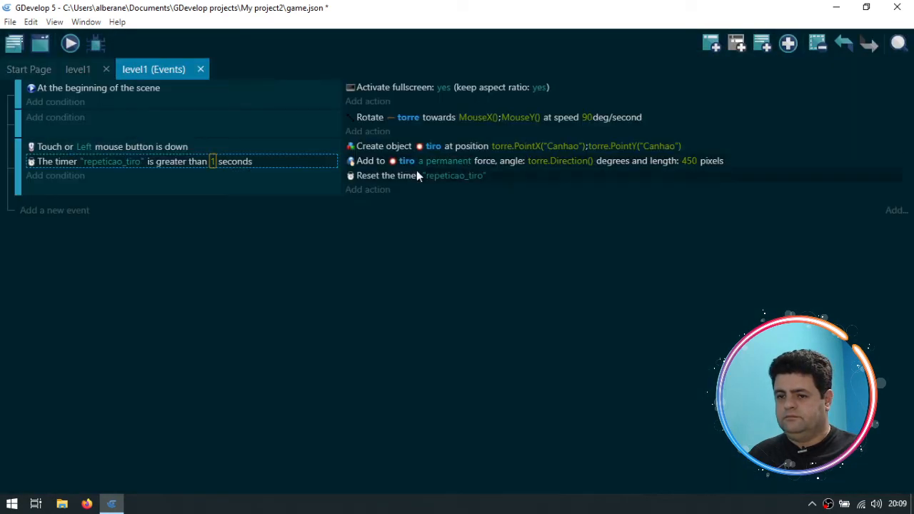
click(212, 161)
text(0.1)
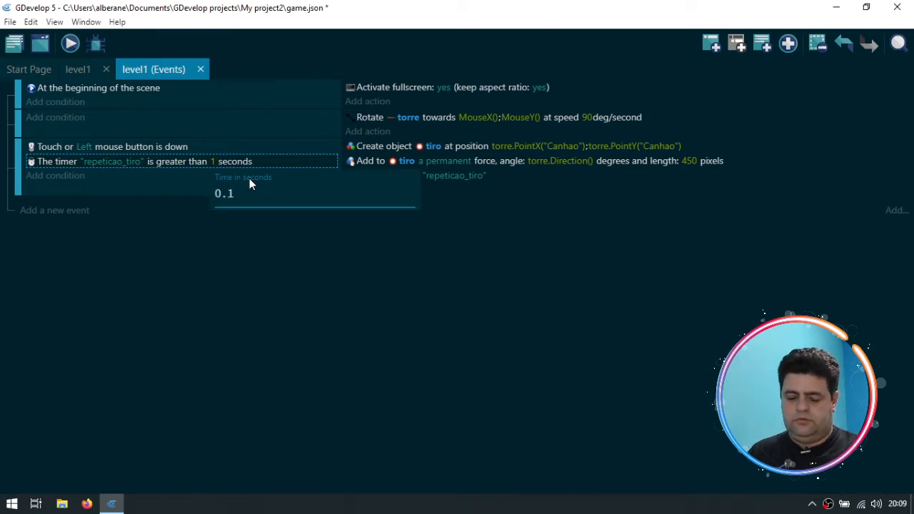
key(BackSpace)
text(2)
click(480, 372)
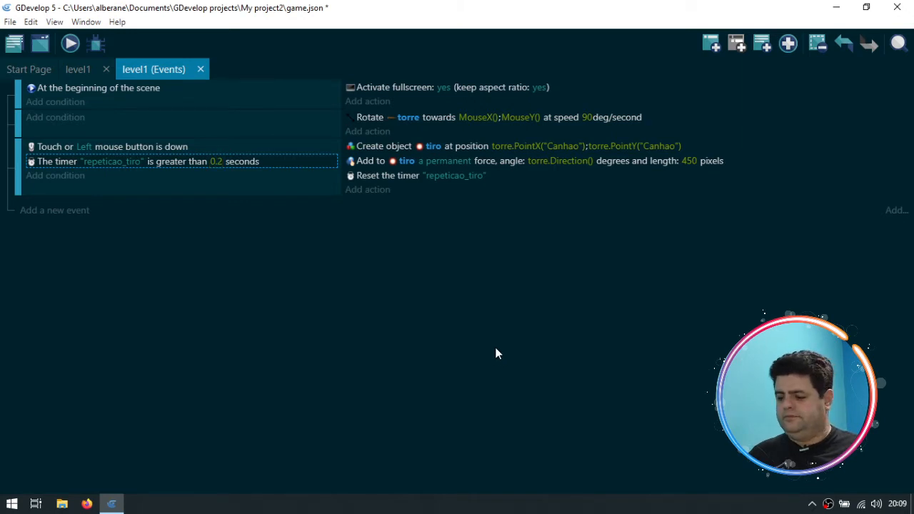
Step: Place a tanque instance in the upper middle of the level1 grass area and preview its track animation
click(77, 68)
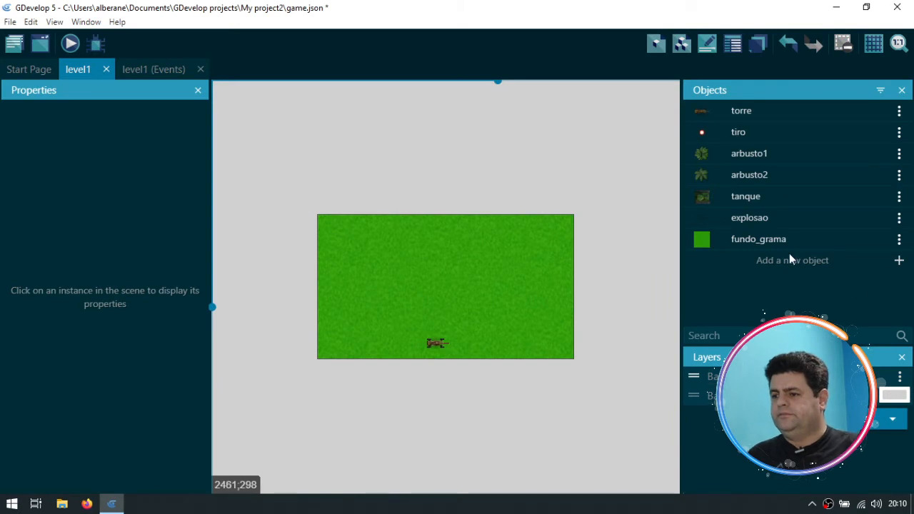
drag(744, 197, 451, 253)
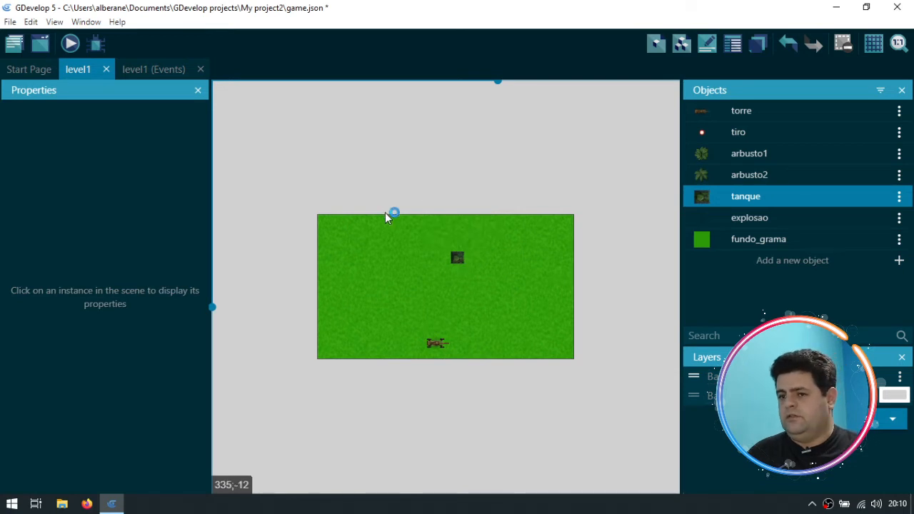
click(70, 43)
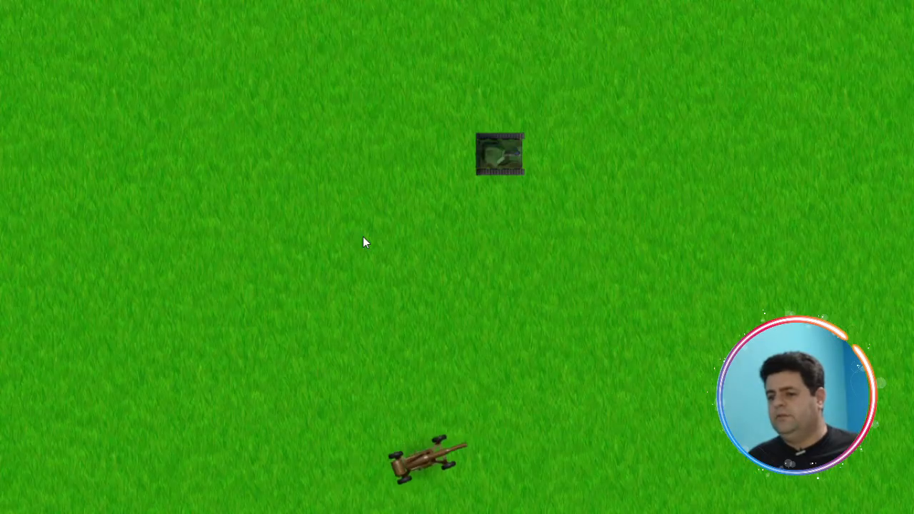
mouse_move(493, 219)
mouse_down()
mouse_move(473, 200)
mouse_move(509, 217)
mouse_move(491, 200)
mouse_move(508, 196)
mouse_move(465, 187)
mouse_up()
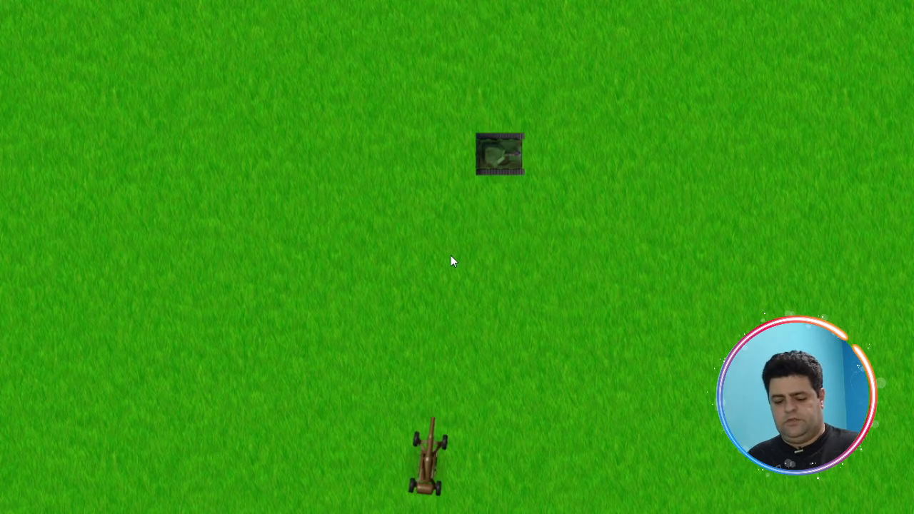
key(alt+F4)
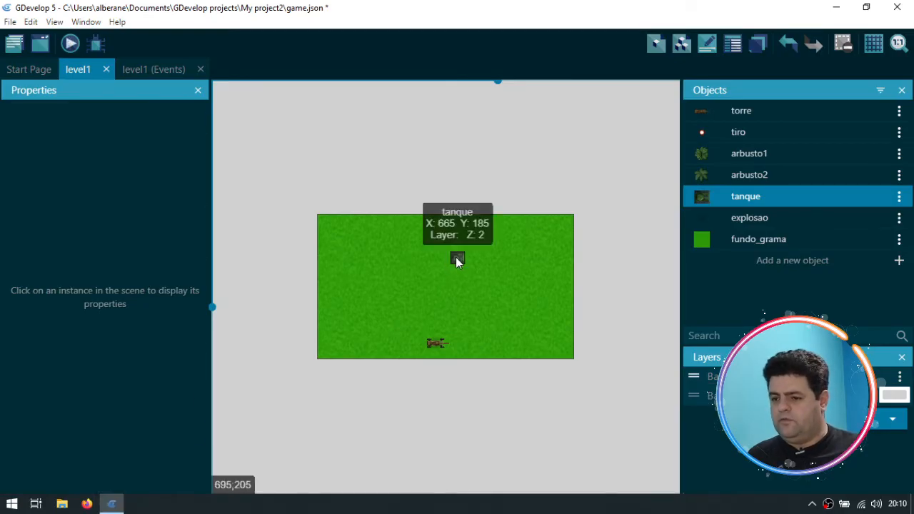
Step: Delete the tanque instance from the level1 scene
click(456, 260)
key(Delete)
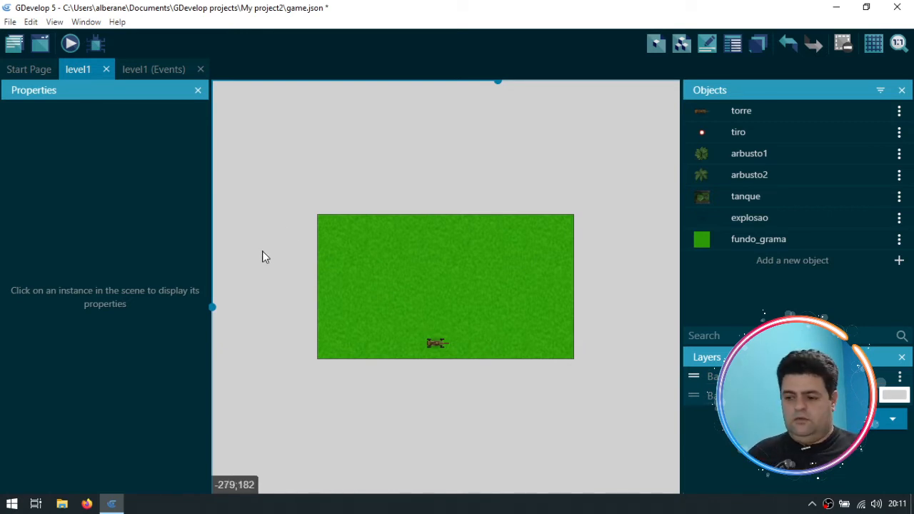
Step: Switch to the Notepad++ tutorial notes and review how the tanque is created randomly and moved towards the torre with a force action
scroll(263, 250, down, 4)
key(ctrl+super+Right)
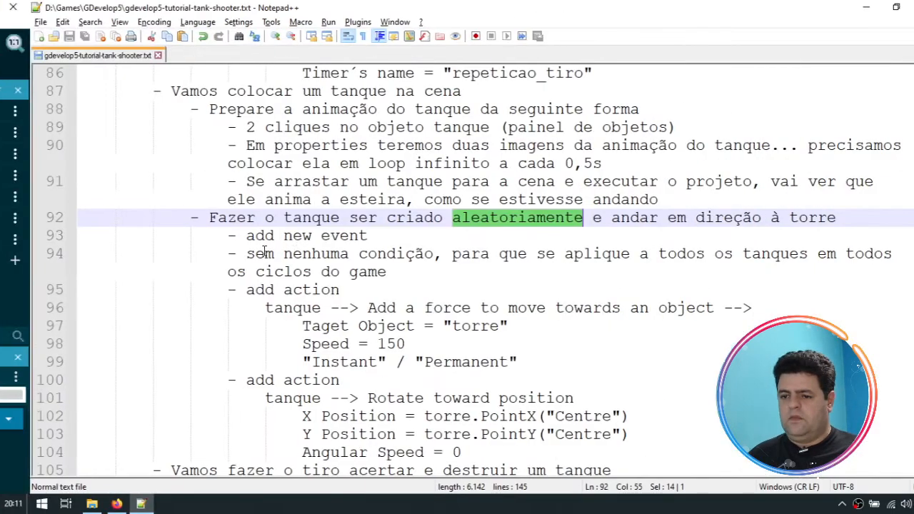
click(218, 218)
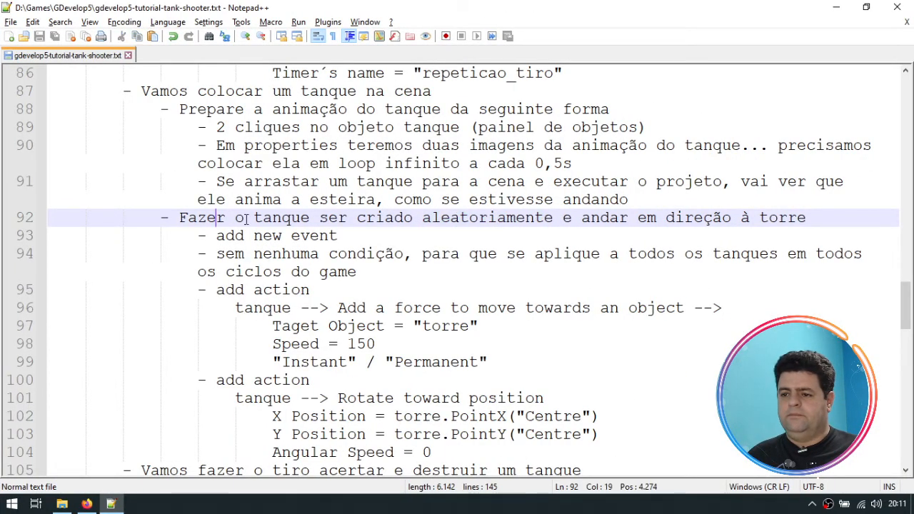
drag(216, 236, 412, 279)
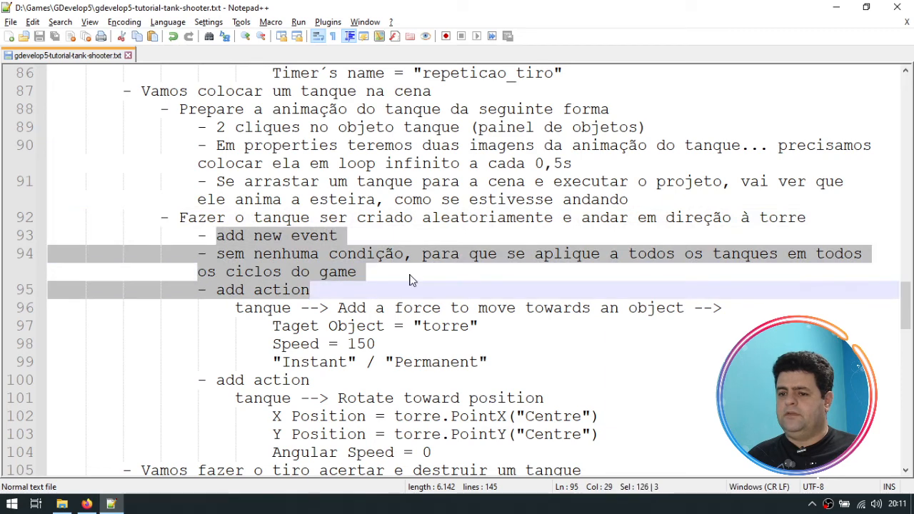
click(410, 275)
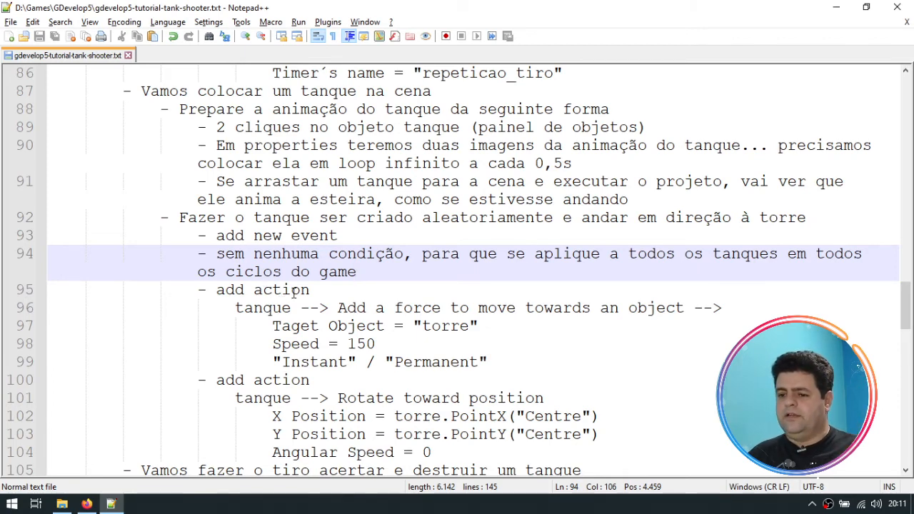
scroll(293, 291, down, 1)
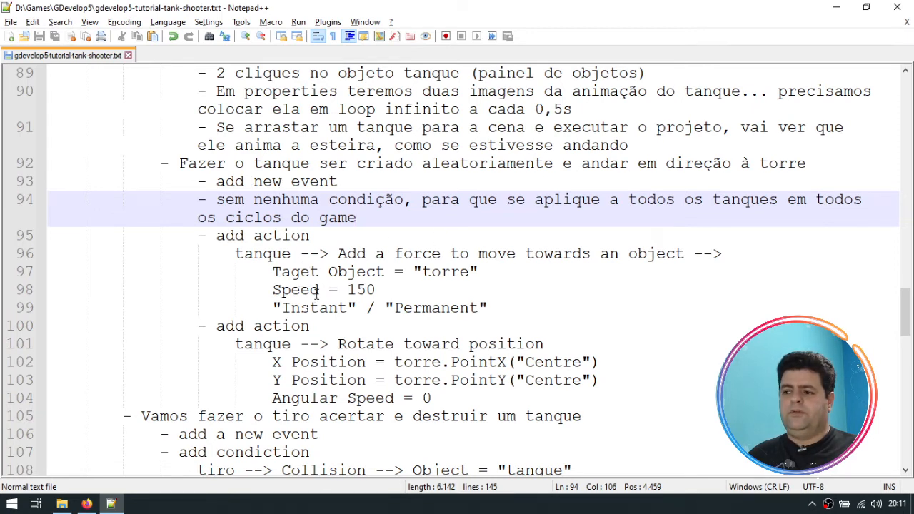
click(250, 238)
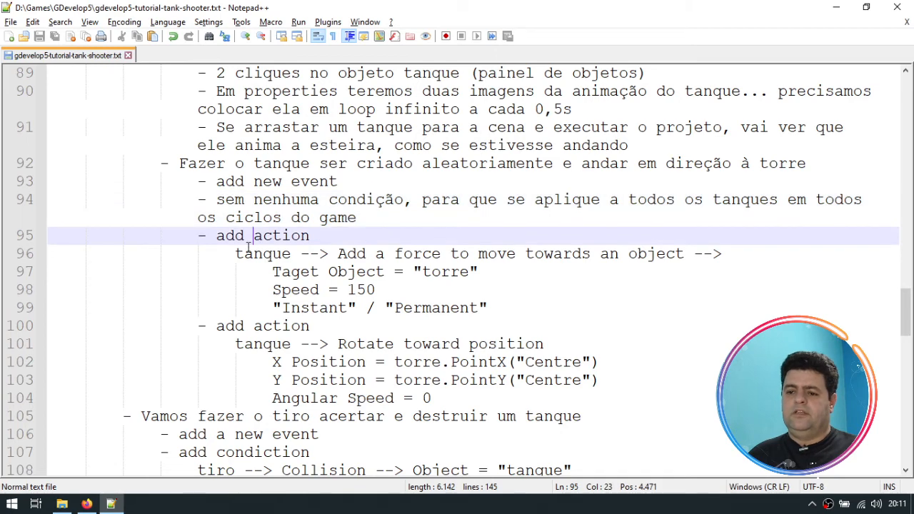
click(251, 255)
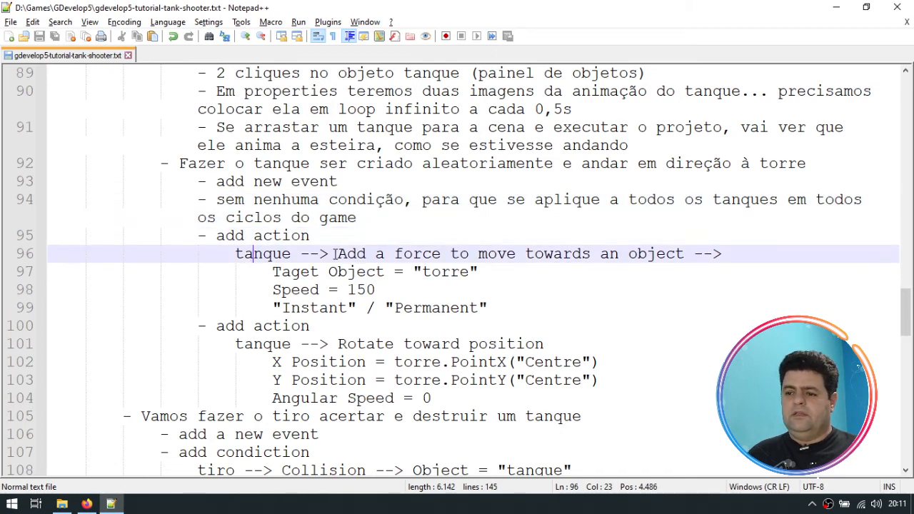
drag(336, 255, 685, 255)
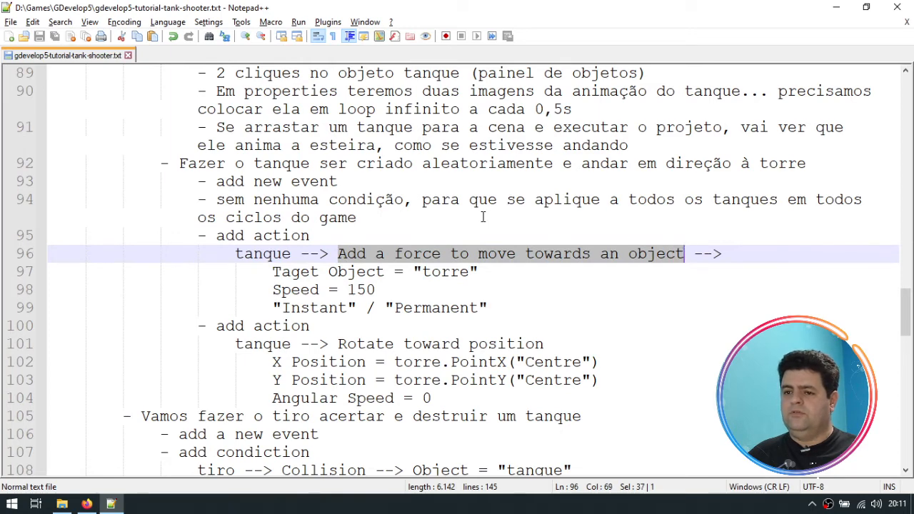
Step: In GDevelop, add a Value of a scene timer condition to the empty last event with a time of 1 second
scroll(455, 228, up, 1)
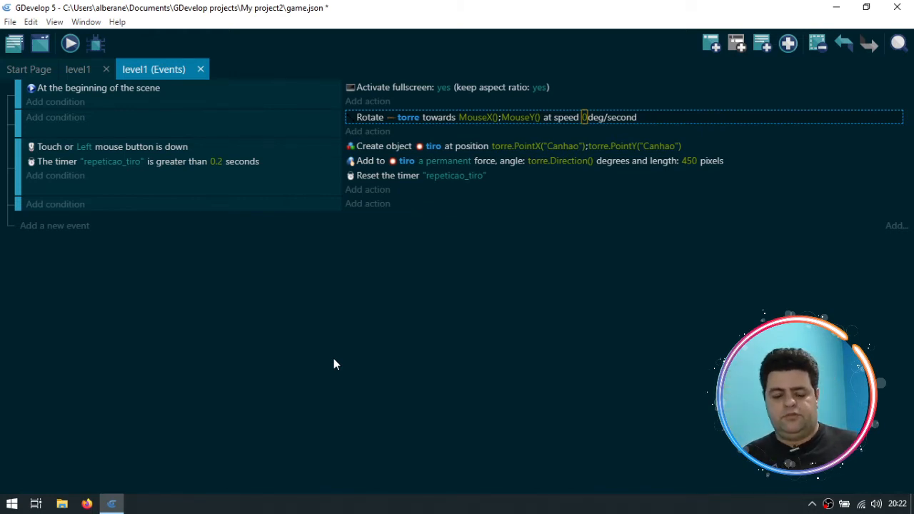
click(55, 206)
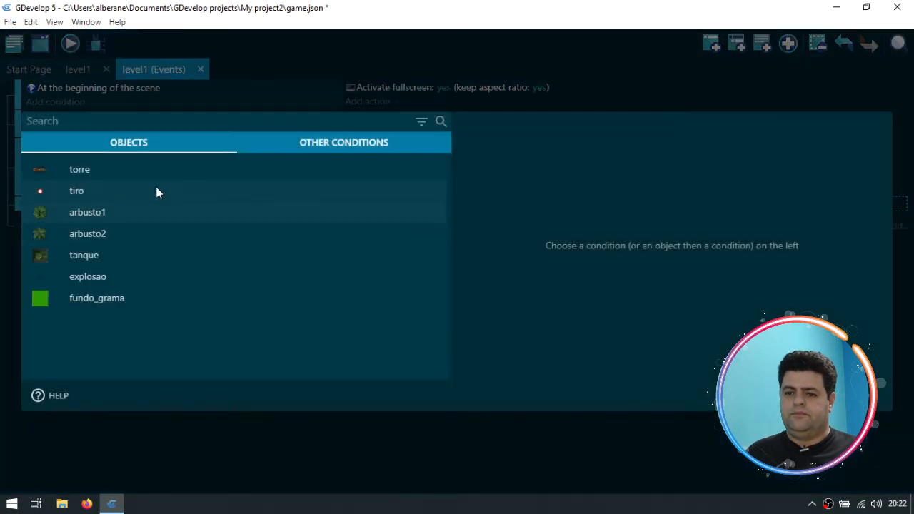
click(289, 143)
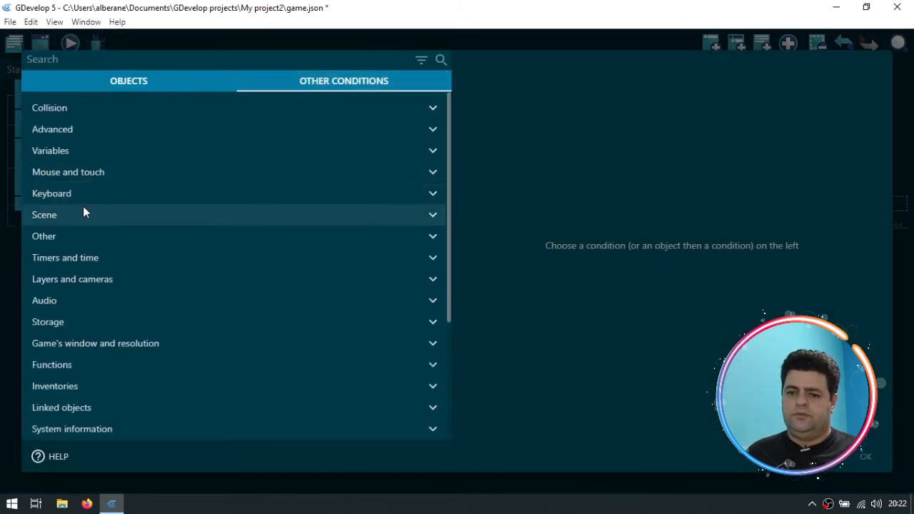
click(90, 258)
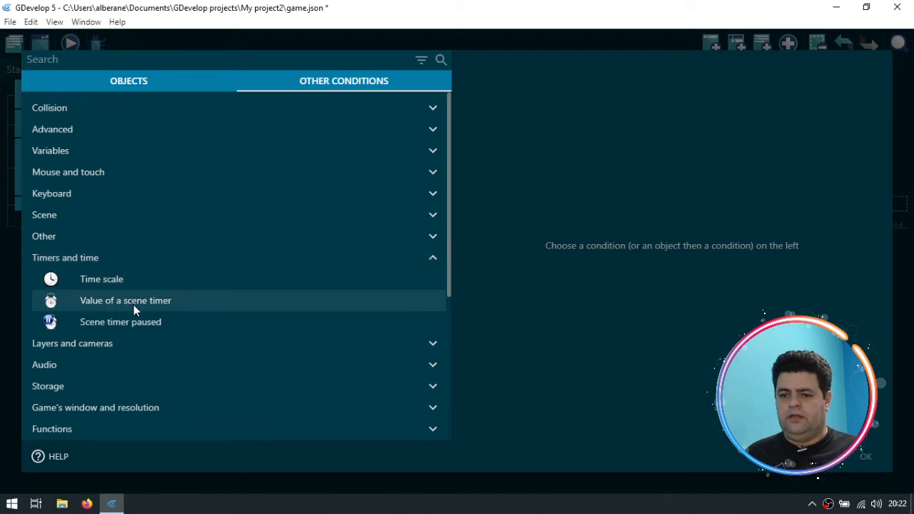
click(172, 302)
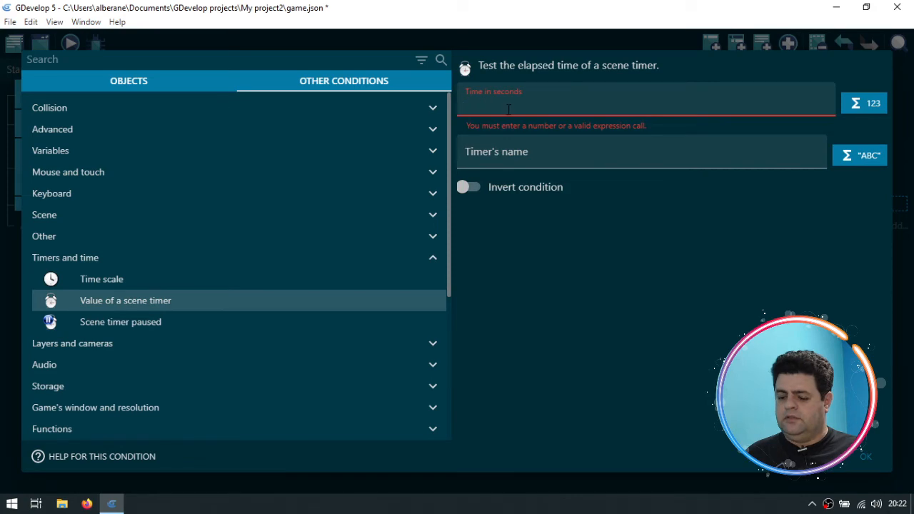
text(1)
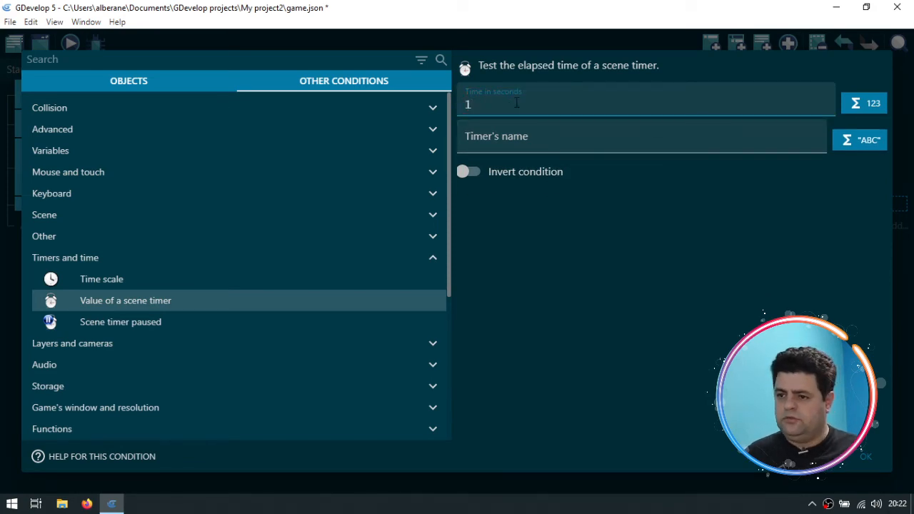
Step: Name the condition's timer "tempoNovoTanque", copying the name from the Notepad++ notes and wrapping it in double quotes, and confirm the condition
click(526, 148)
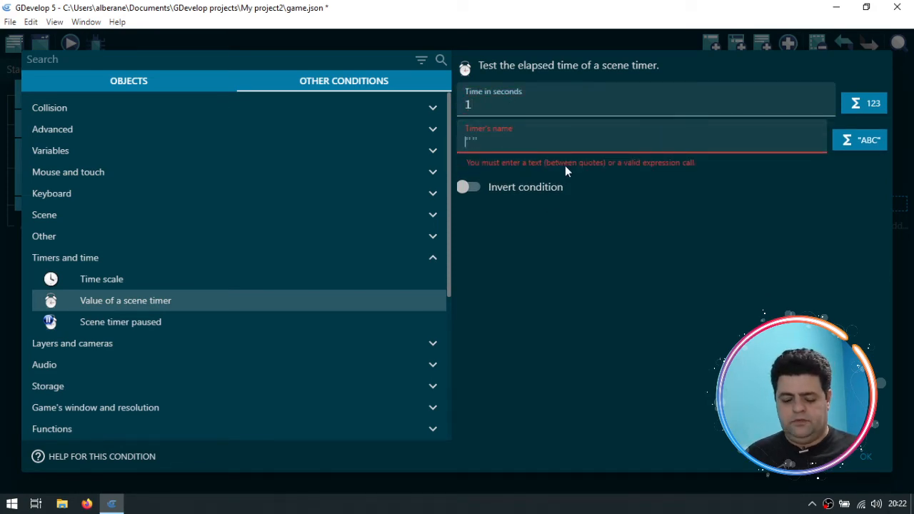
key(alt+Tab)
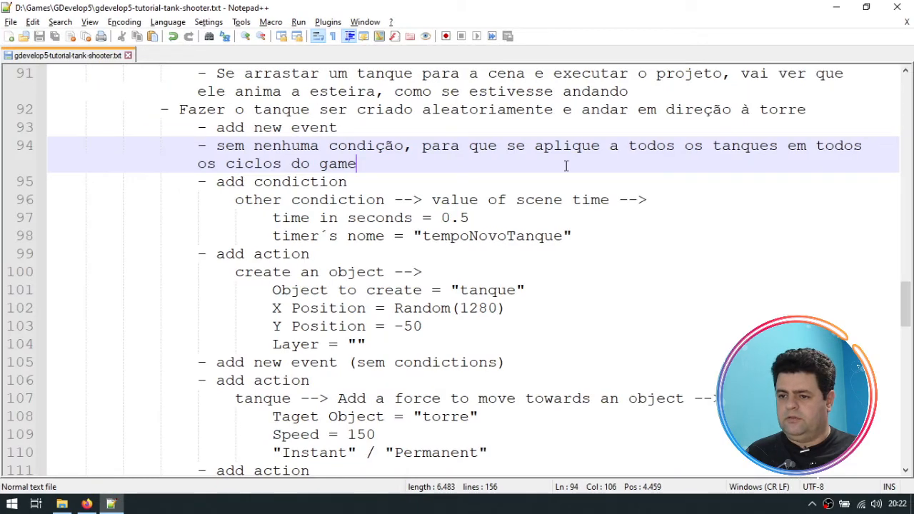
double_click(503, 236)
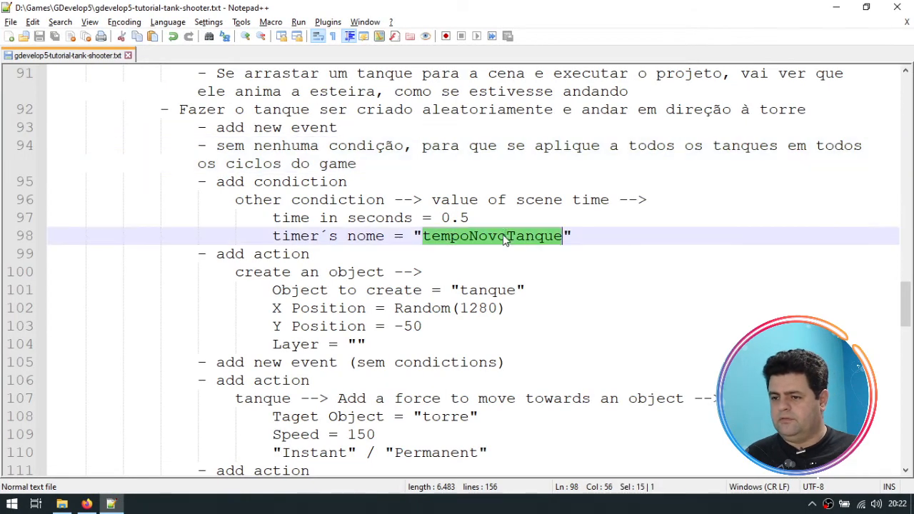
key(ctrl+c)
key(alt+Tab)
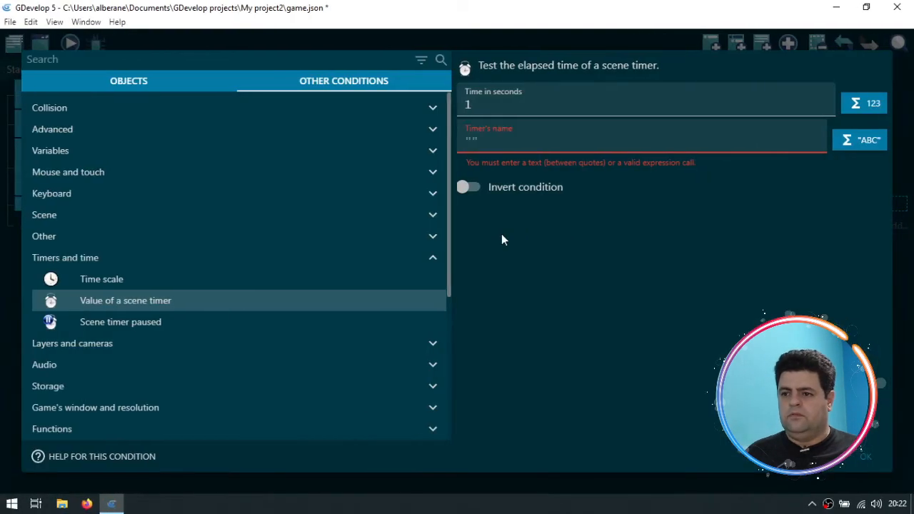
key(ctrl+v)
key(Home)
text(")
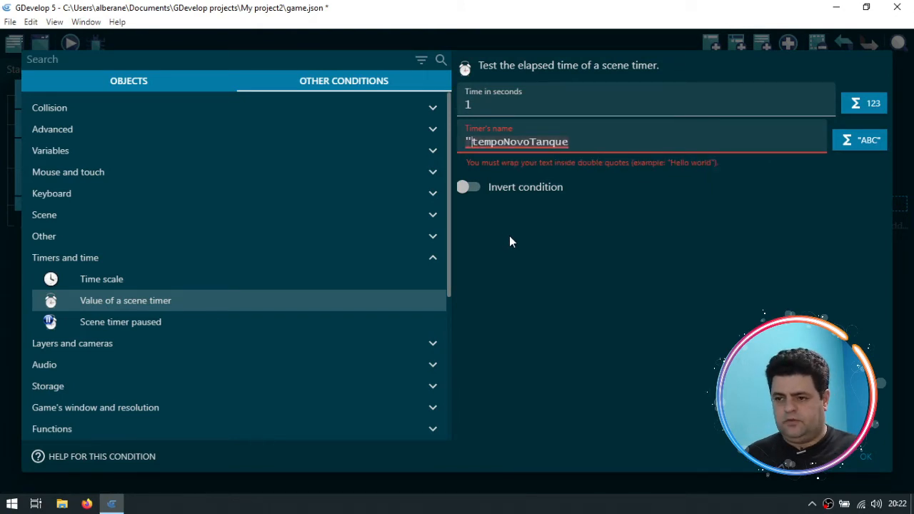
key(End)
text(")
click(509, 242)
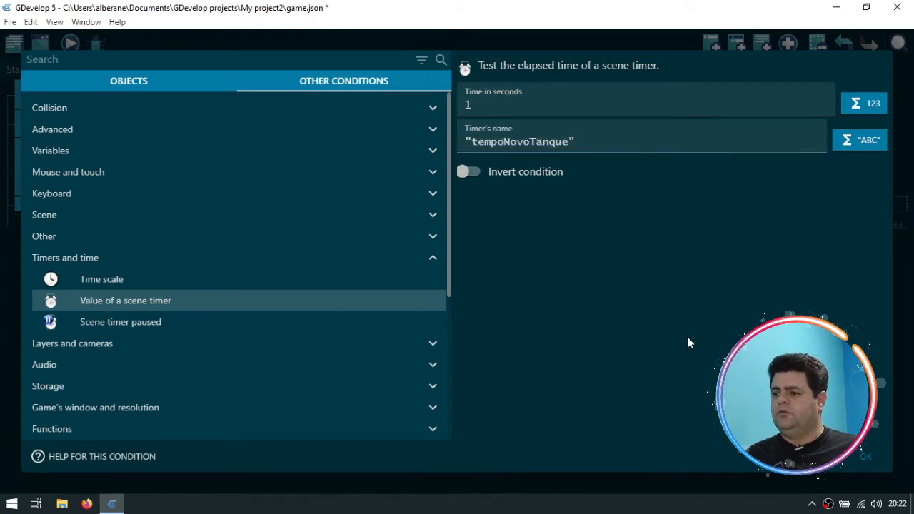
click(865, 455)
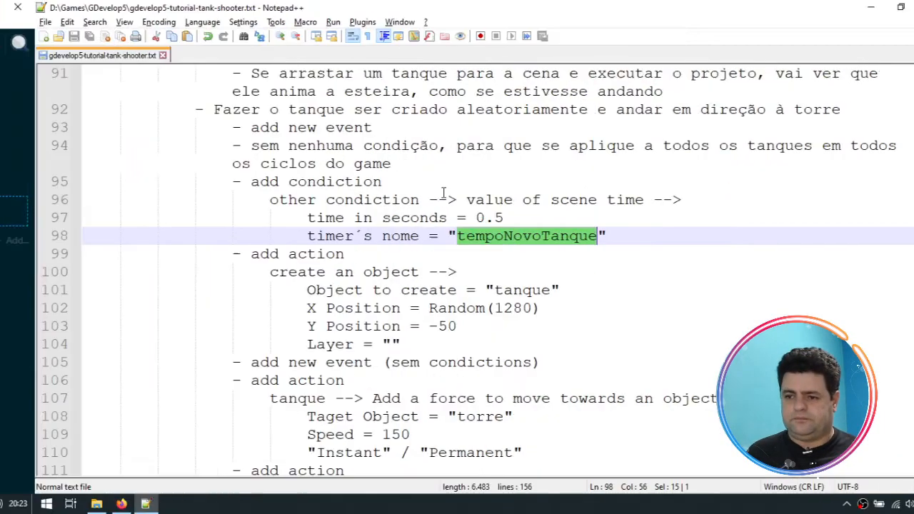
Step: In the Notepad++ notes, examine the create-object action's parameters: object to create, X position, Y position and layer
click(290, 272)
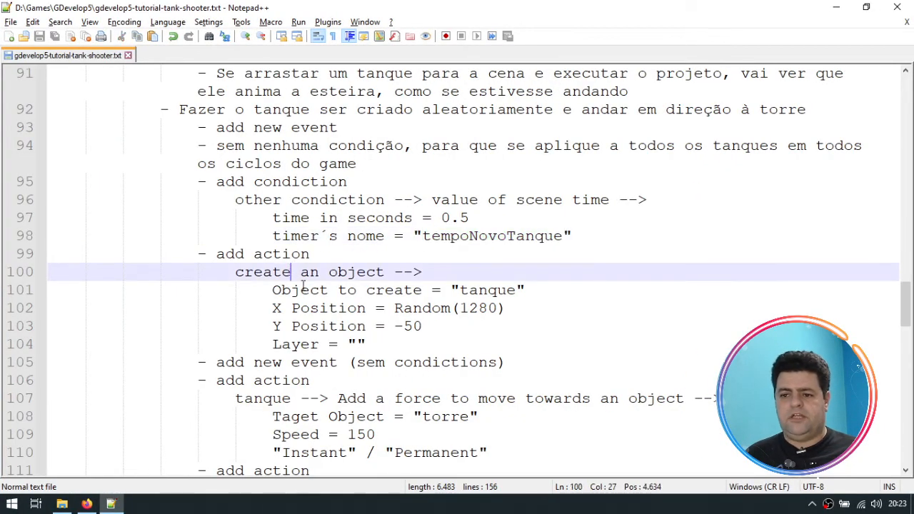
drag(461, 291, 515, 293)
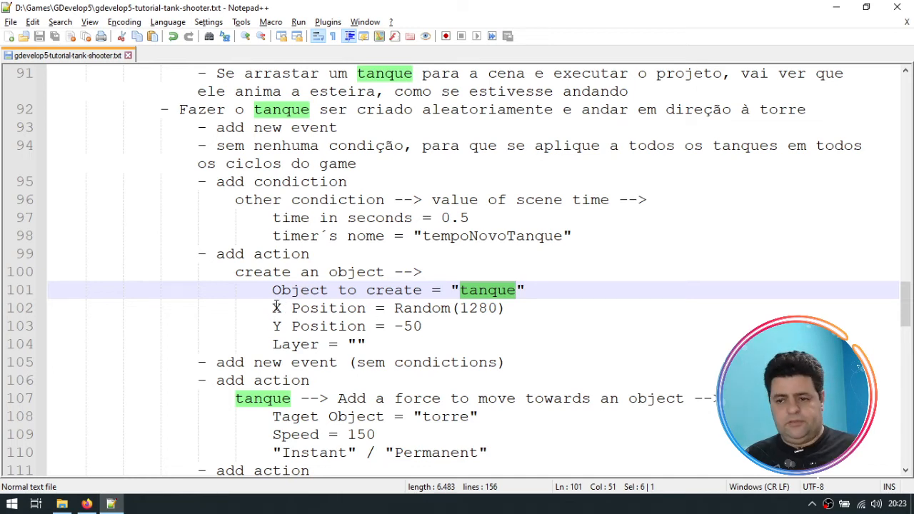
double_click(478, 308)
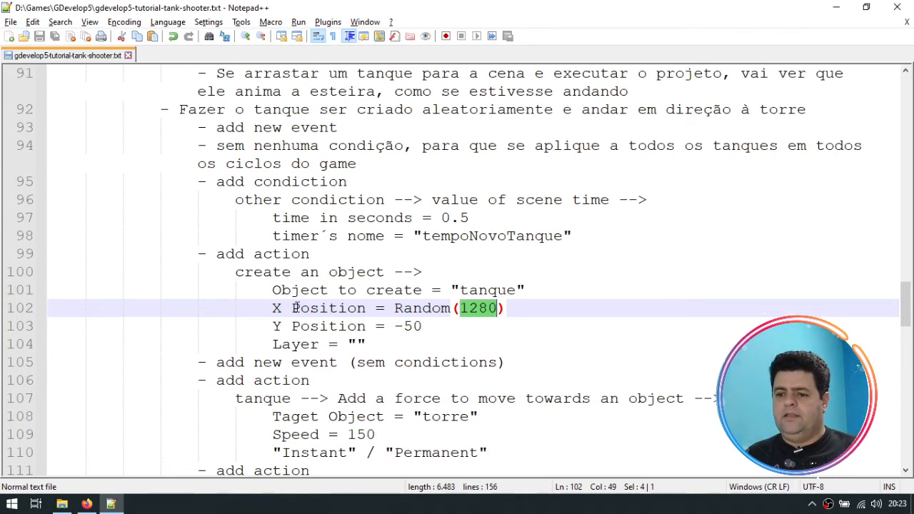
drag(273, 307, 515, 308)
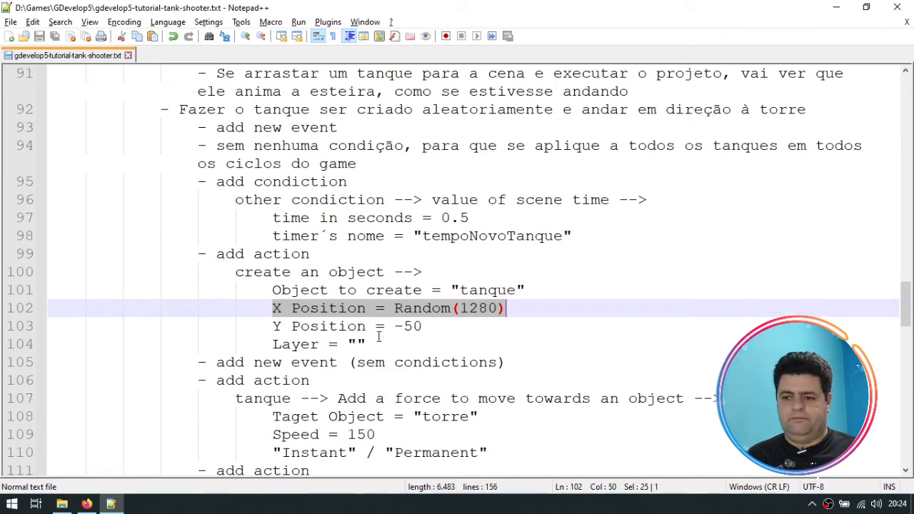
drag(366, 344, 359, 344)
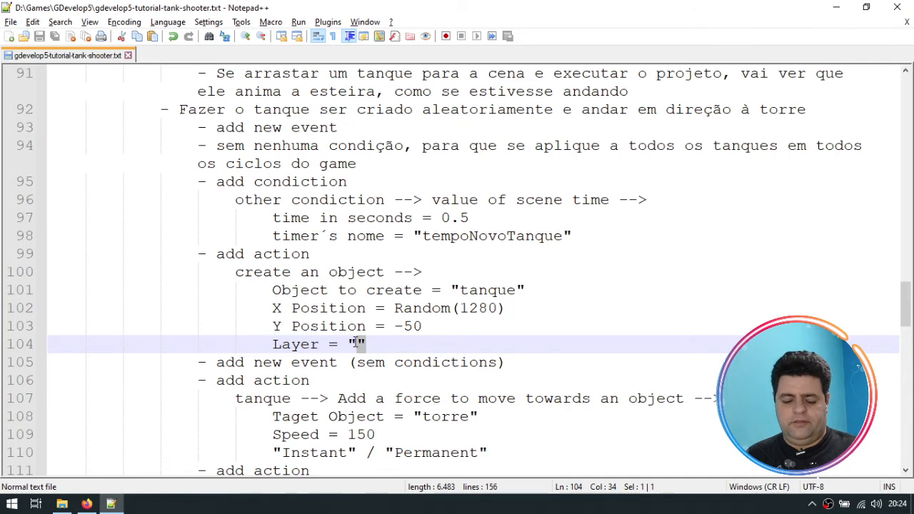
Step: Switch back to GDevelop and start a Create an object action in the tempoNovoTanque timer event, choosing tanque as the object
key(ctrl+super+Left)
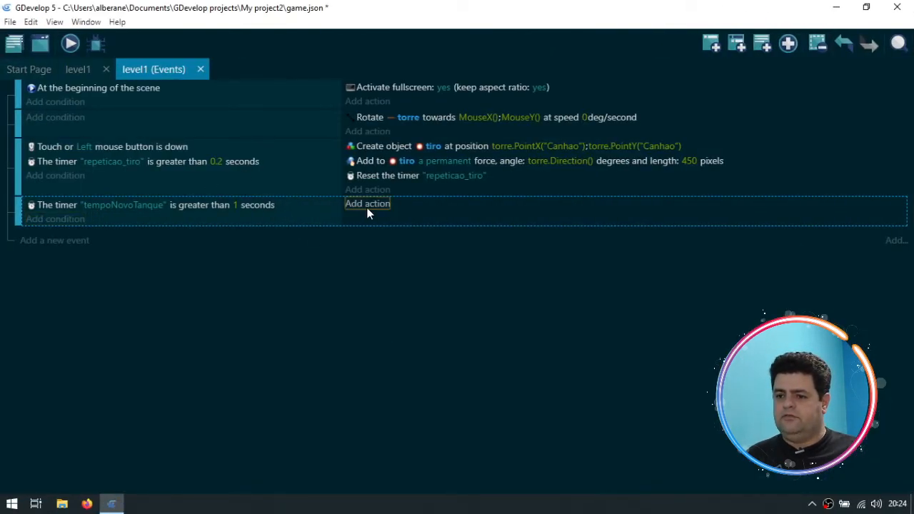
click(367, 208)
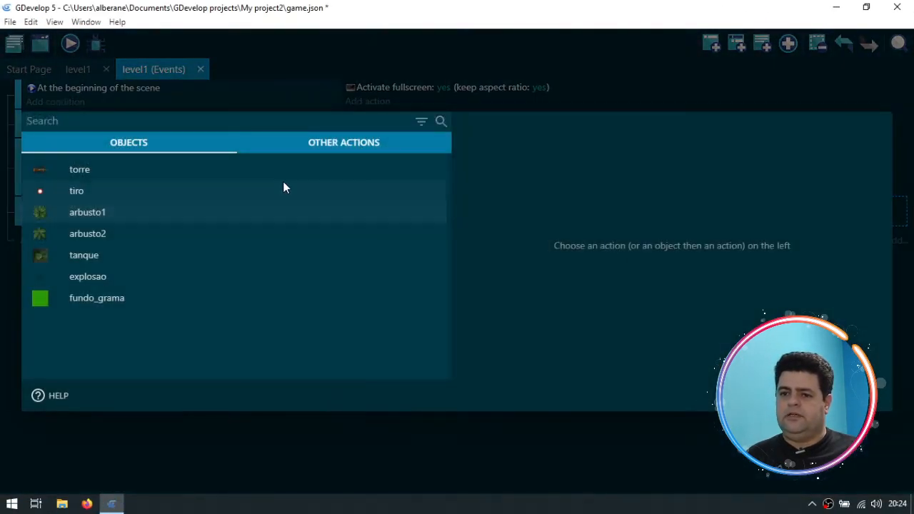
click(343, 142)
click(56, 107)
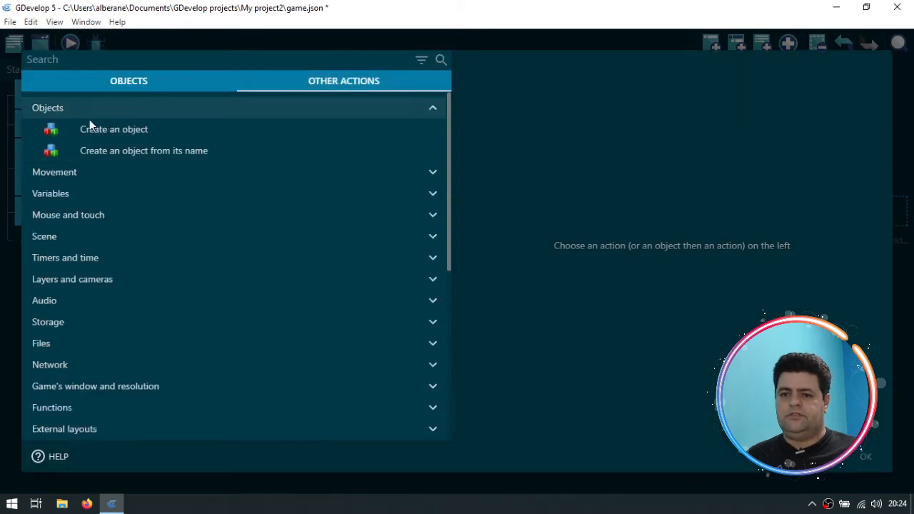
click(114, 130)
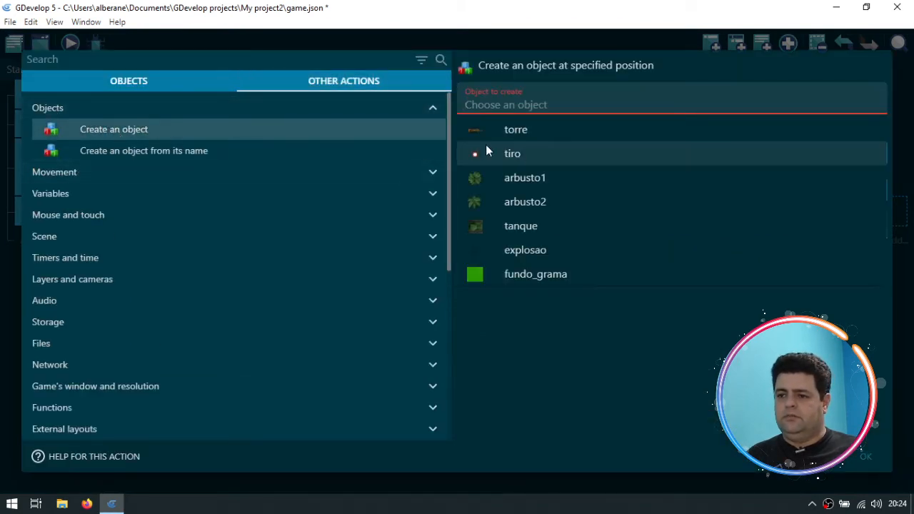
click(526, 227)
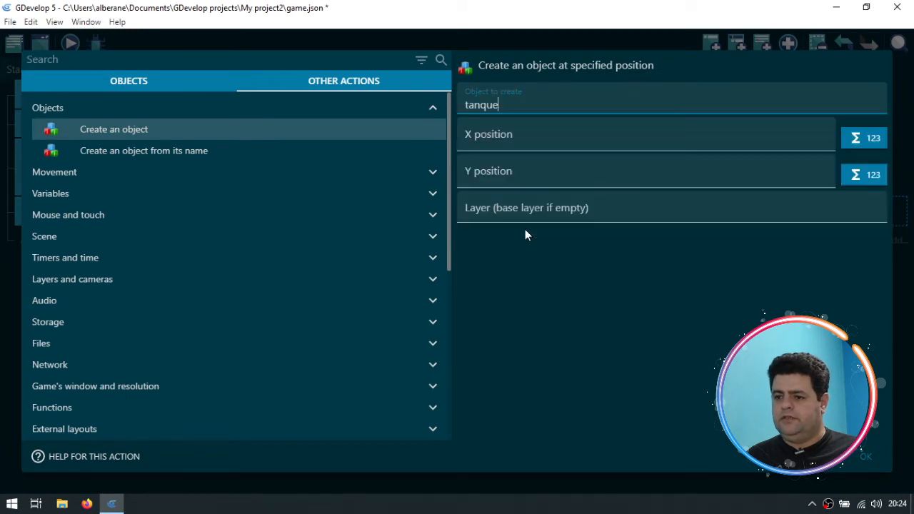
Step: Set the tanque's X position to Random(1280) and Y position to -50, leave the layer empty and confirm the action
click(523, 138)
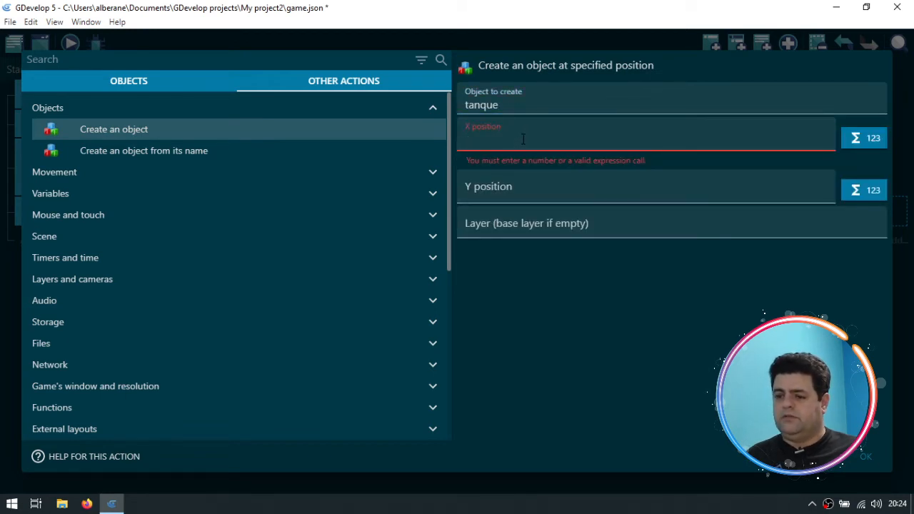
text(Ran)
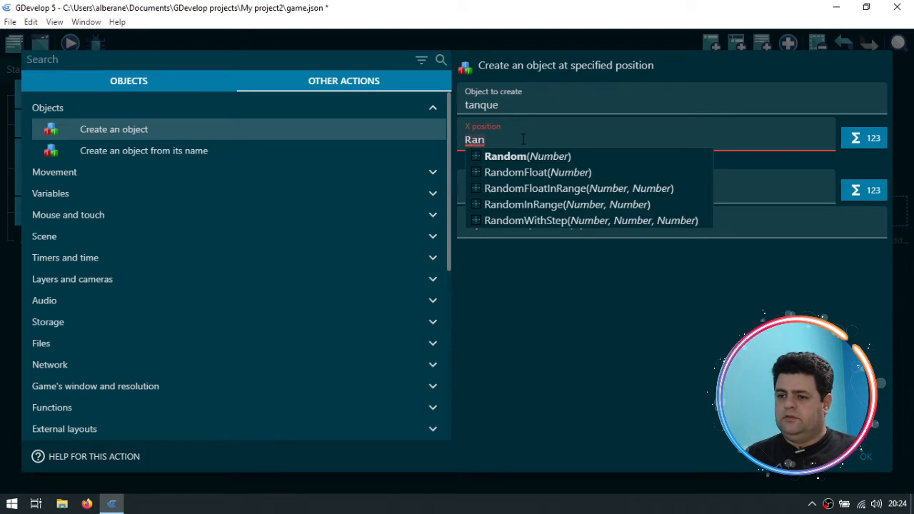
key(Down)
key(Up)
key(Return)
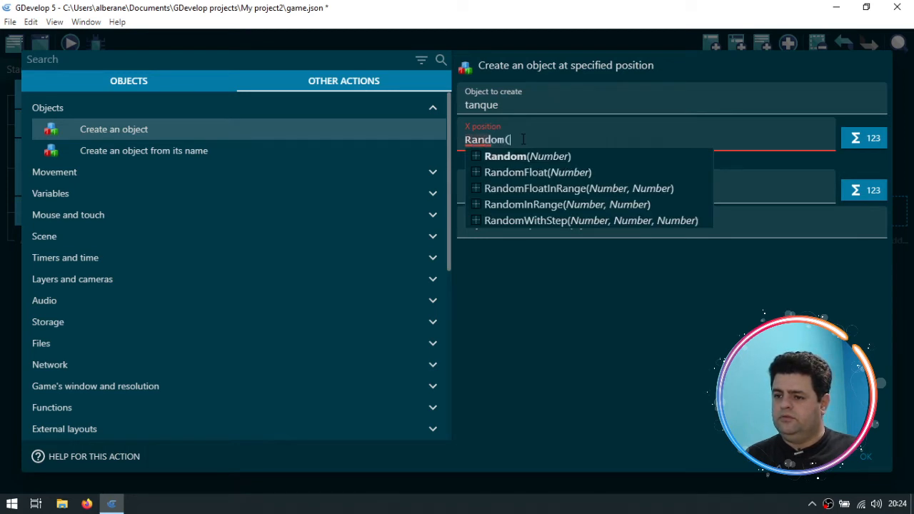
text(1280))
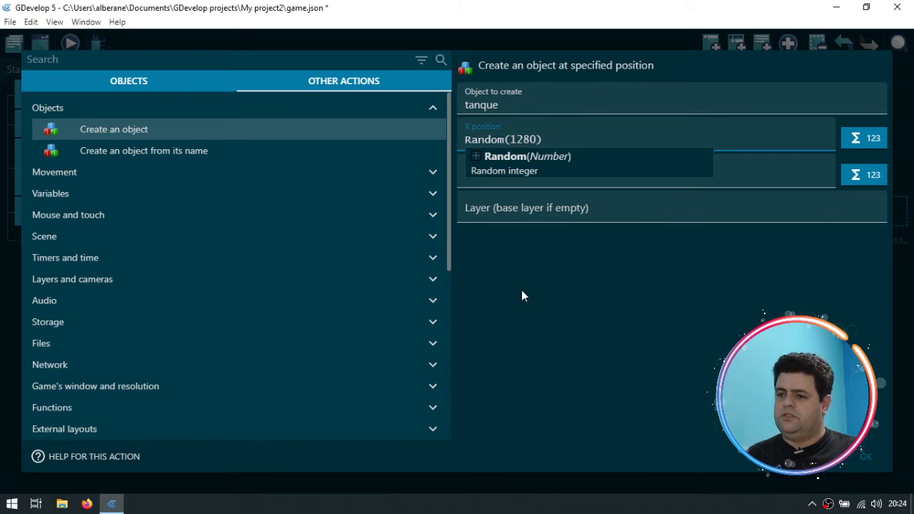
click(529, 171)
text(-50)
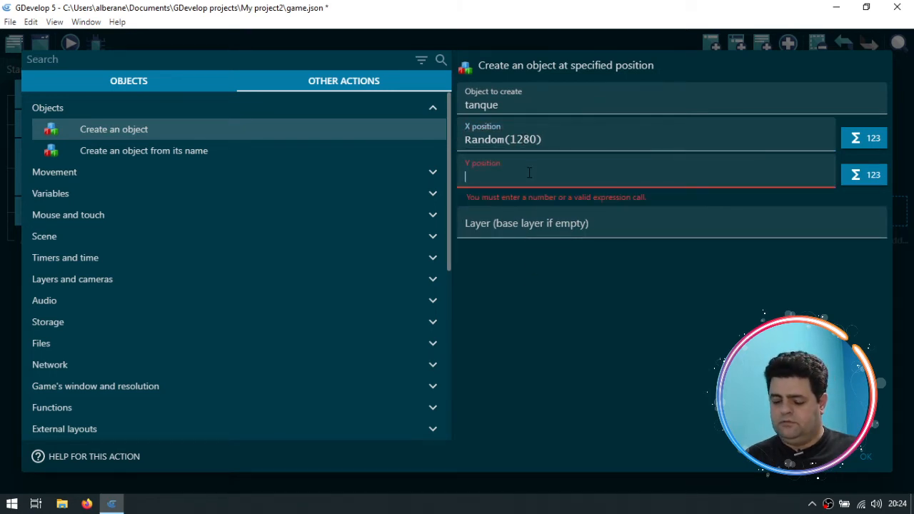
click(508, 282)
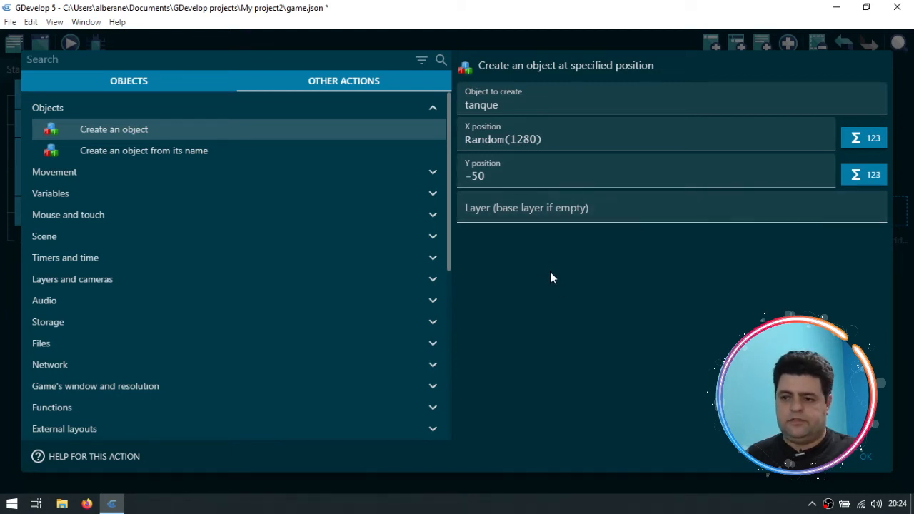
click(861, 455)
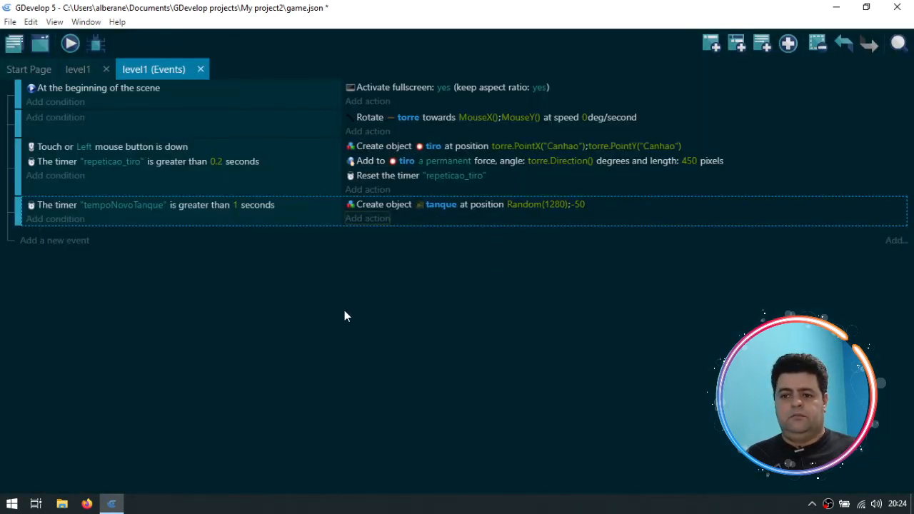
Step: Add a Start (or reset) a scene timer action to the tempoNovoTanque event, with "tempoNovoTanque" in double quotes as the timer's name
key(ctrl+super+Right)
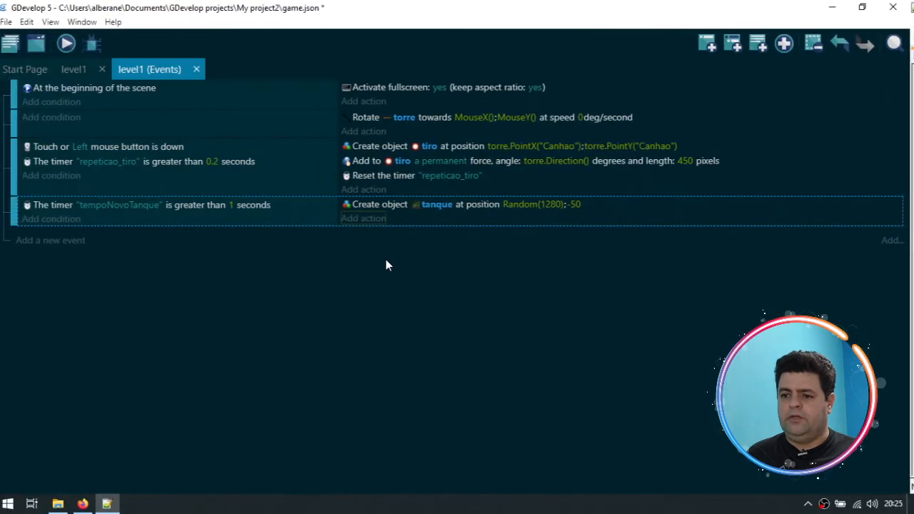
click(362, 218)
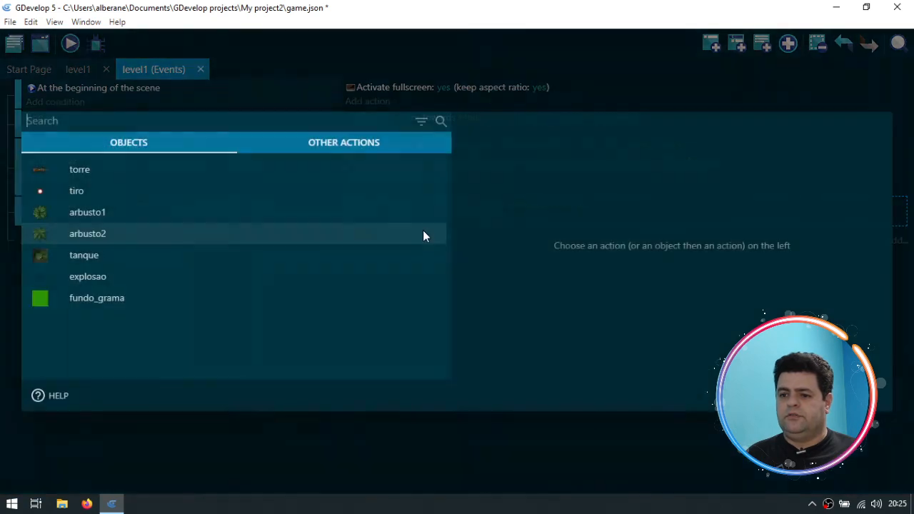
click(344, 147)
click(70, 218)
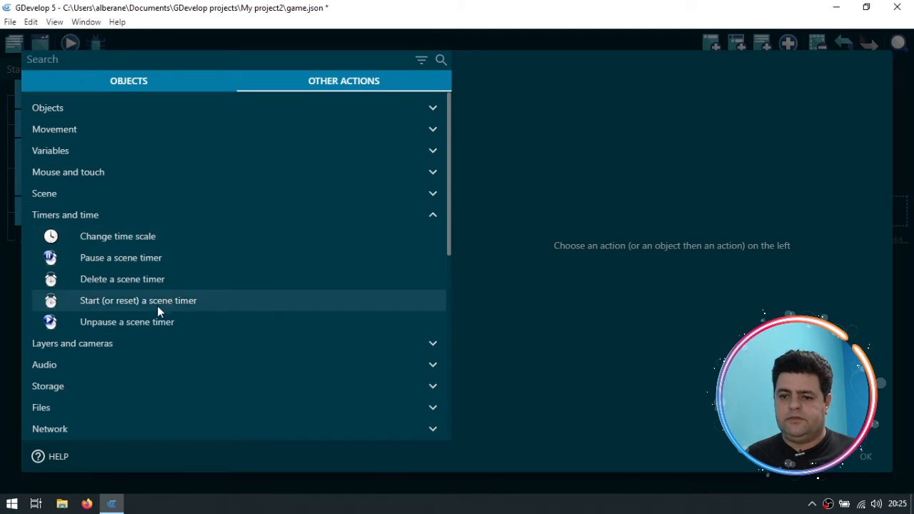
click(133, 300)
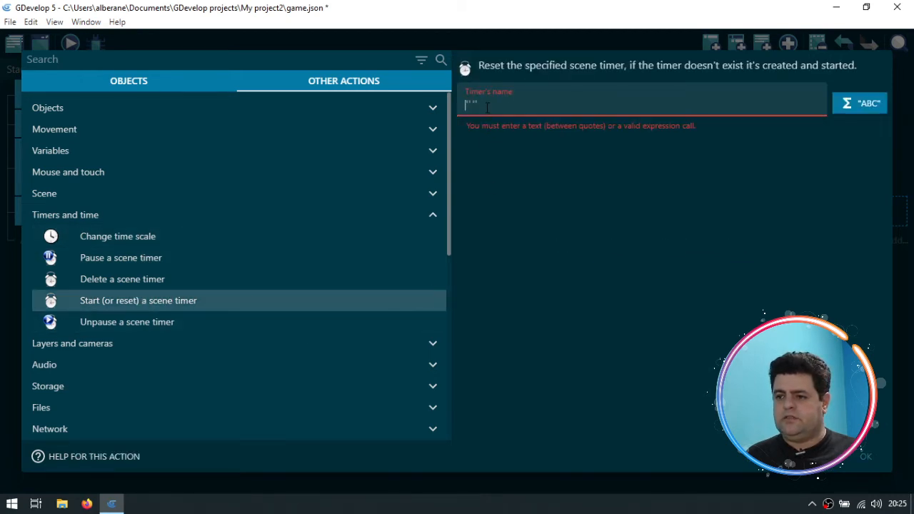
text(tempoNovoTanque)
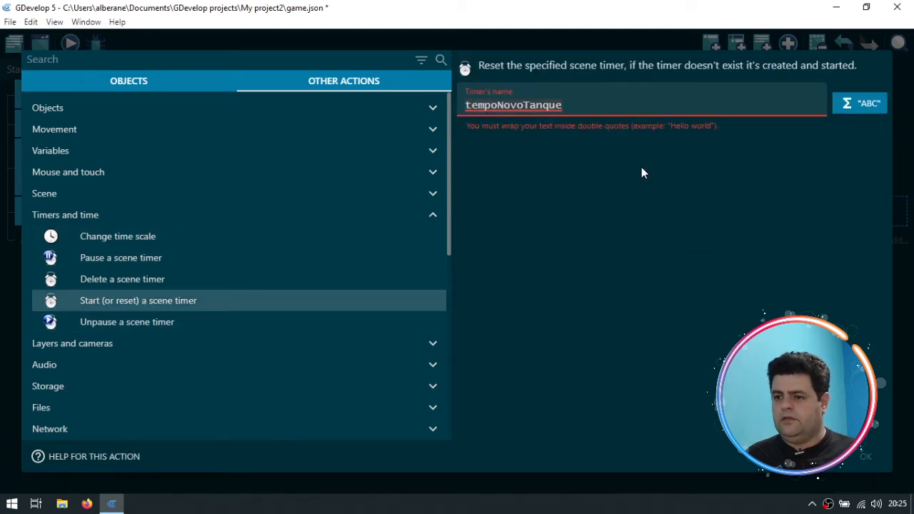
key(Home)
text(")
key(End)
text(")
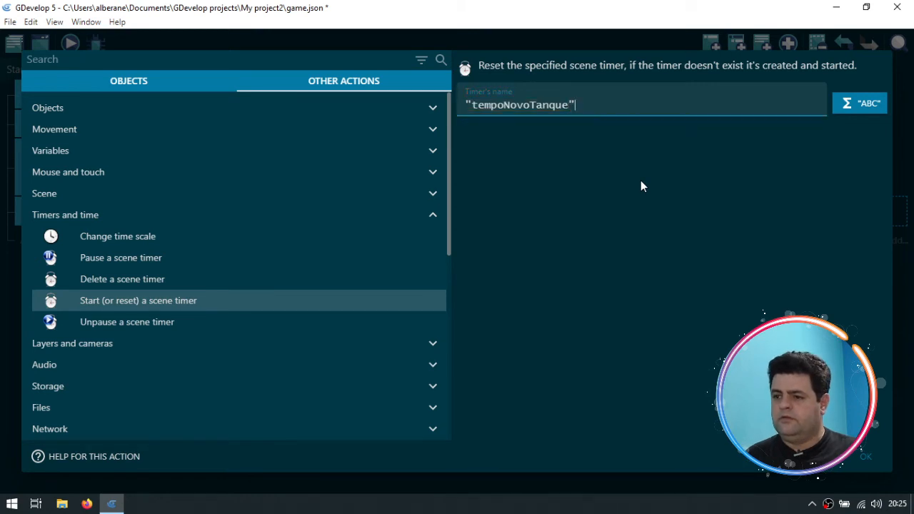
click(861, 457)
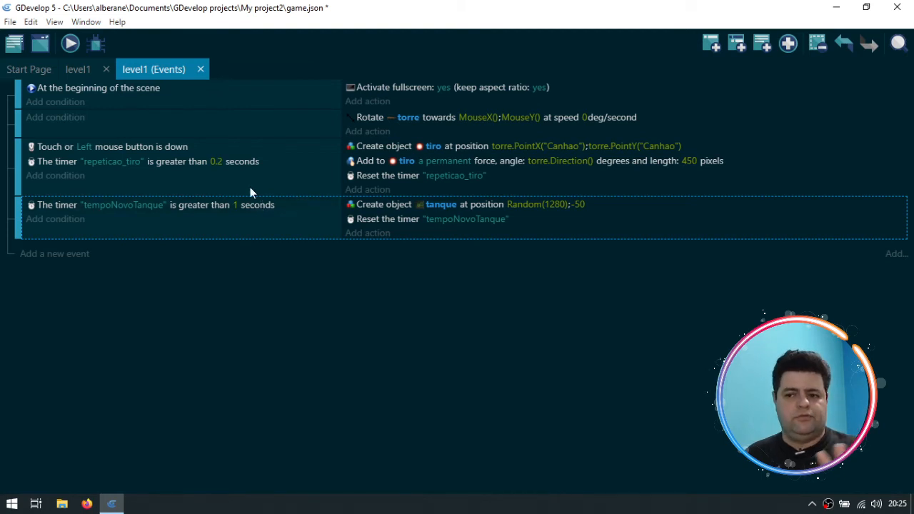
Step: Set the tempoNovoTanque timer condition's time to 0.3 seconds
click(234, 205)
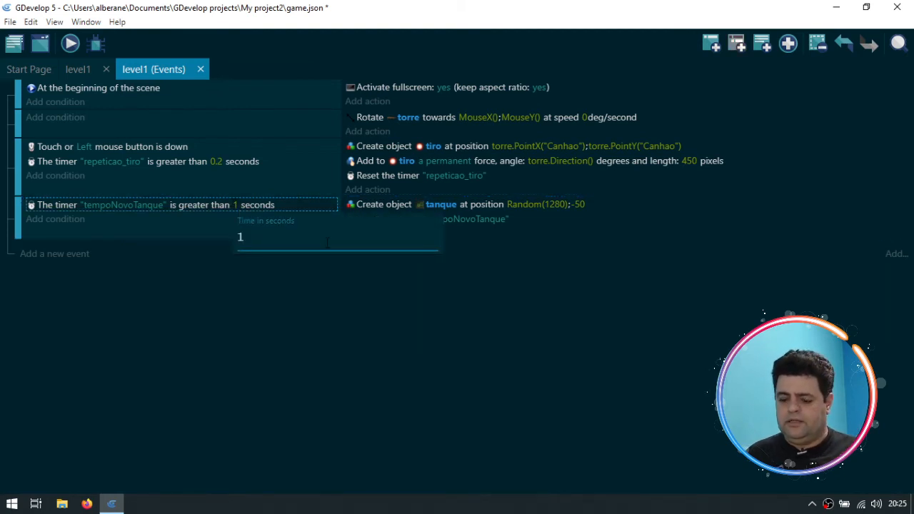
text(0.)
key(Delete)
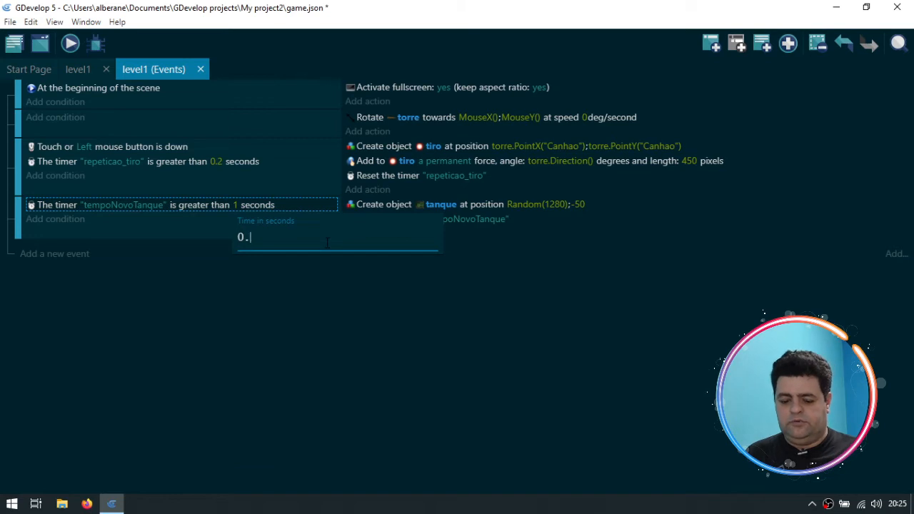
text(3)
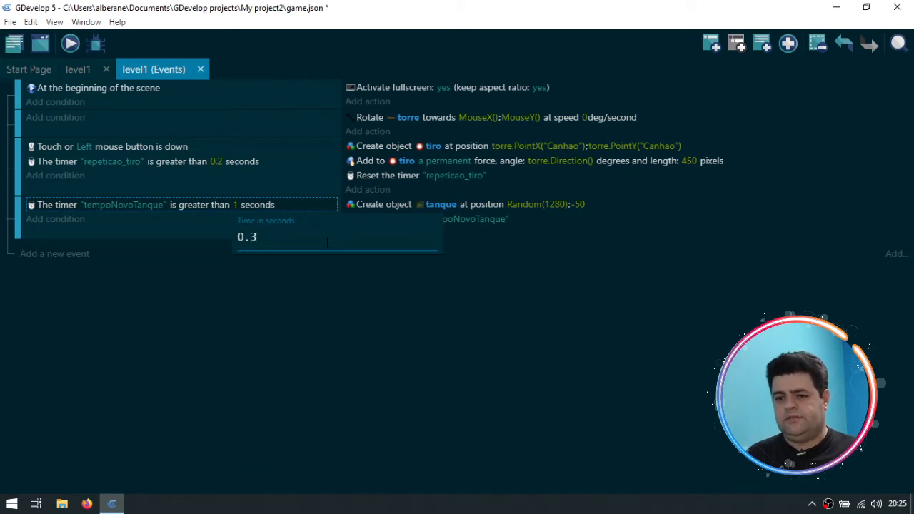
key(Return)
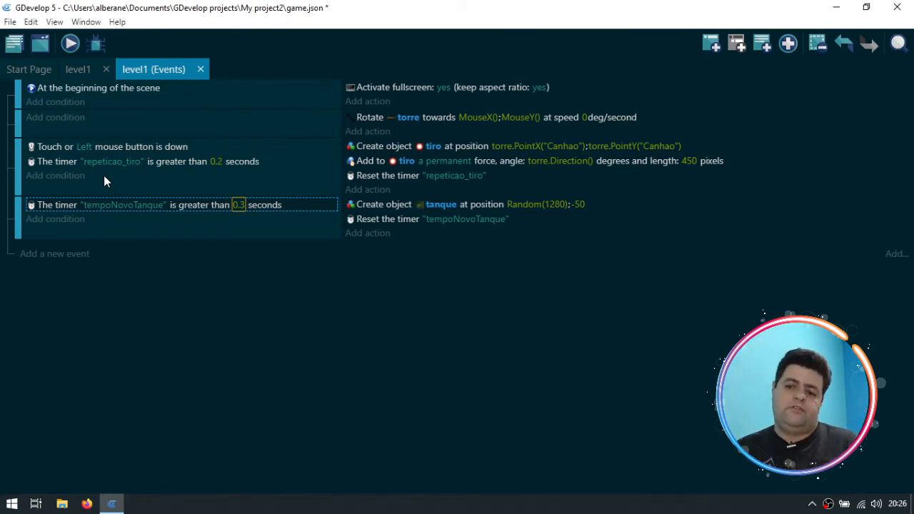
Step: Add a new event without conditions and, following the Notepad++ notes, start a tanque action that adds a force to move toward an object
click(71, 255)
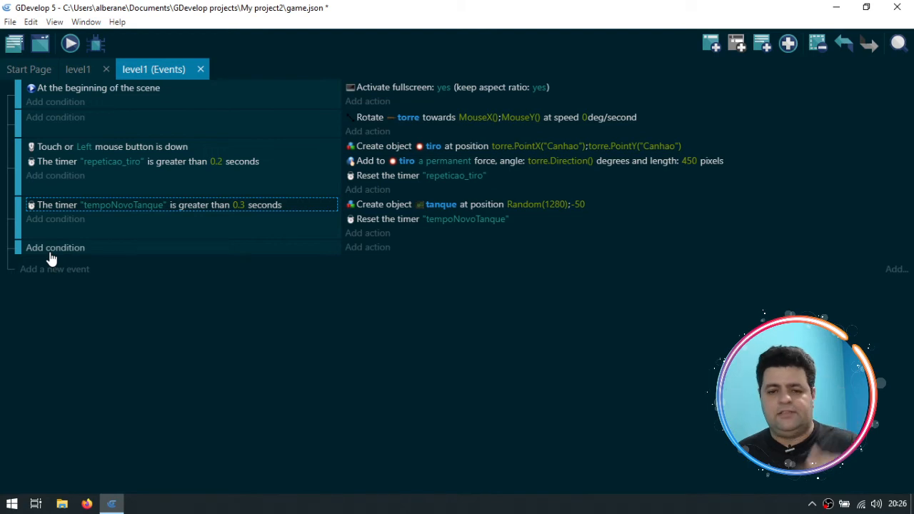
click(372, 247)
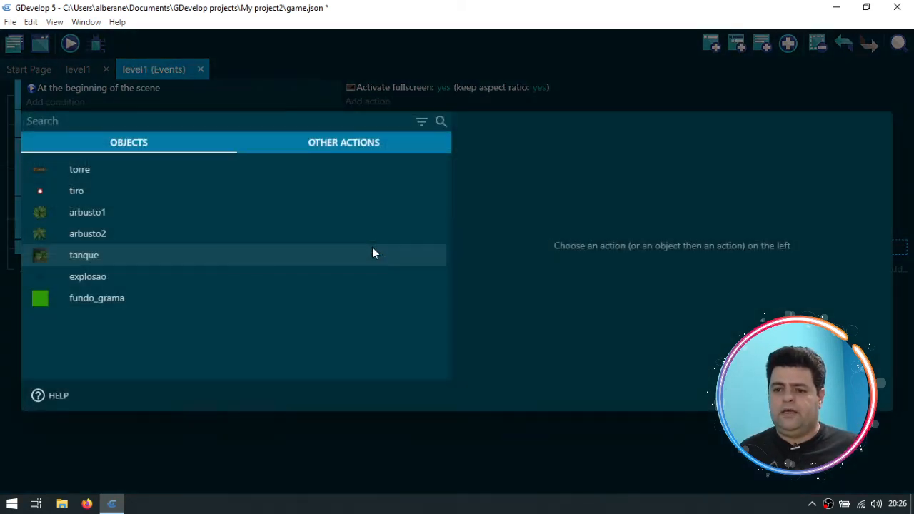
click(93, 255)
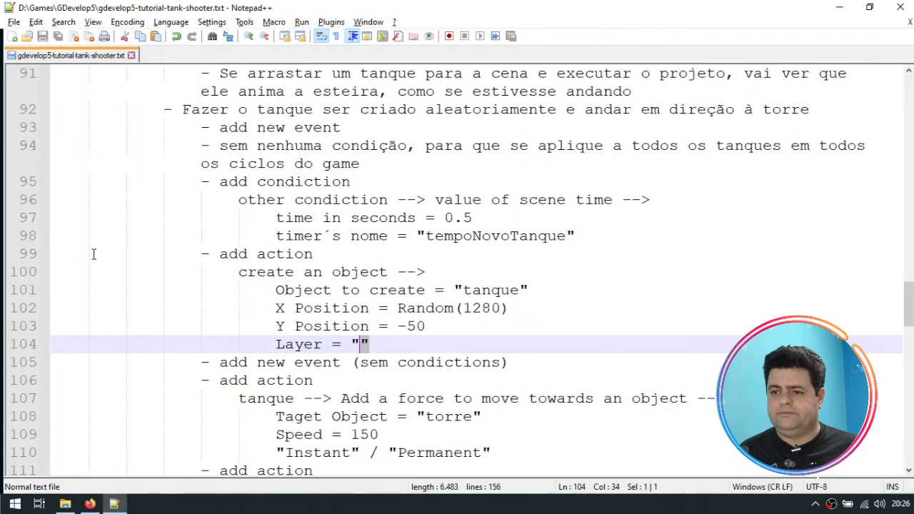
scroll(309, 390, down, 3)
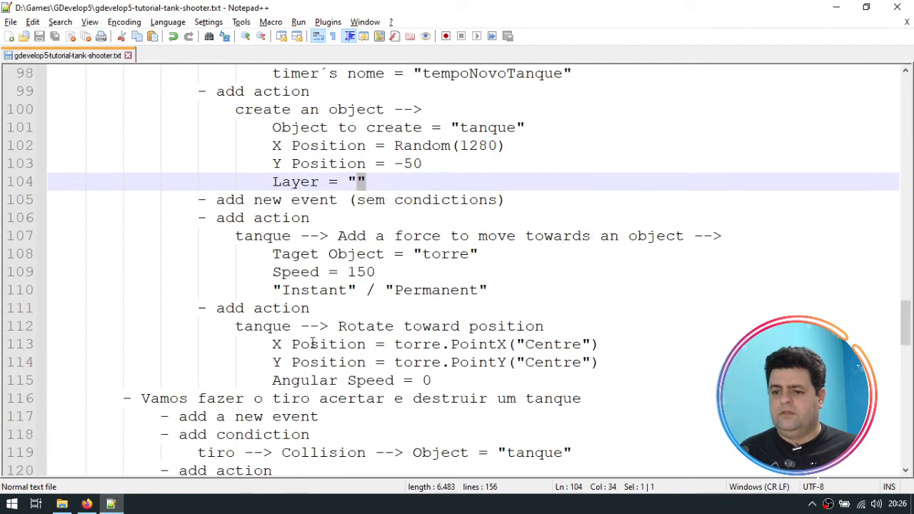
click(264, 237)
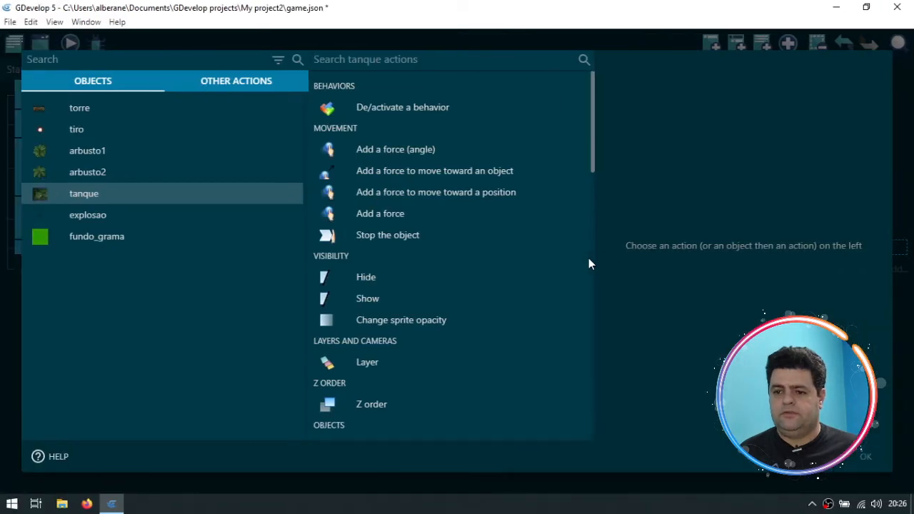
click(467, 174)
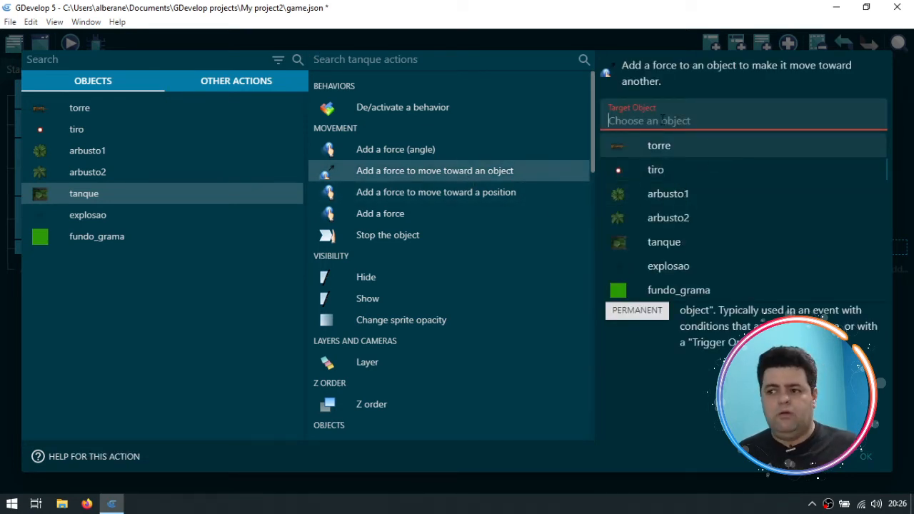
Step: Set the force's target object to torre and speed to 150, keep it instant and confirm the action
click(655, 147)
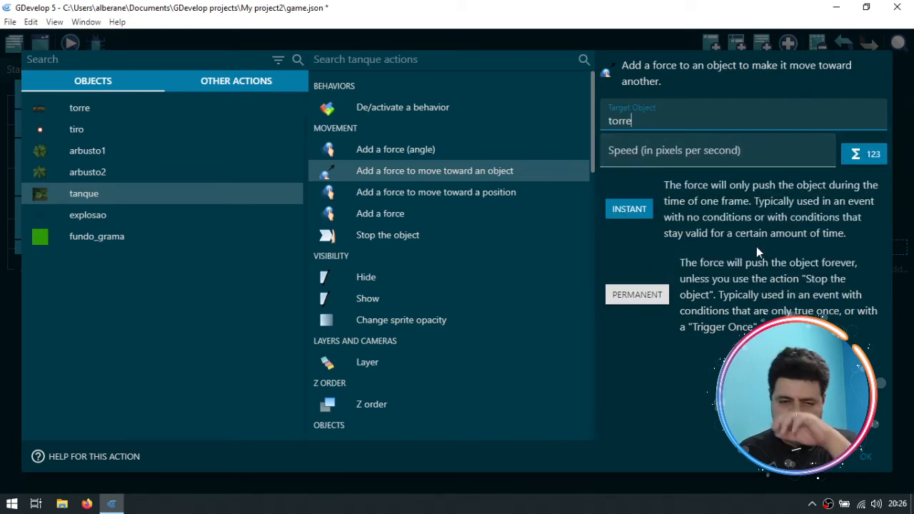
click(705, 167)
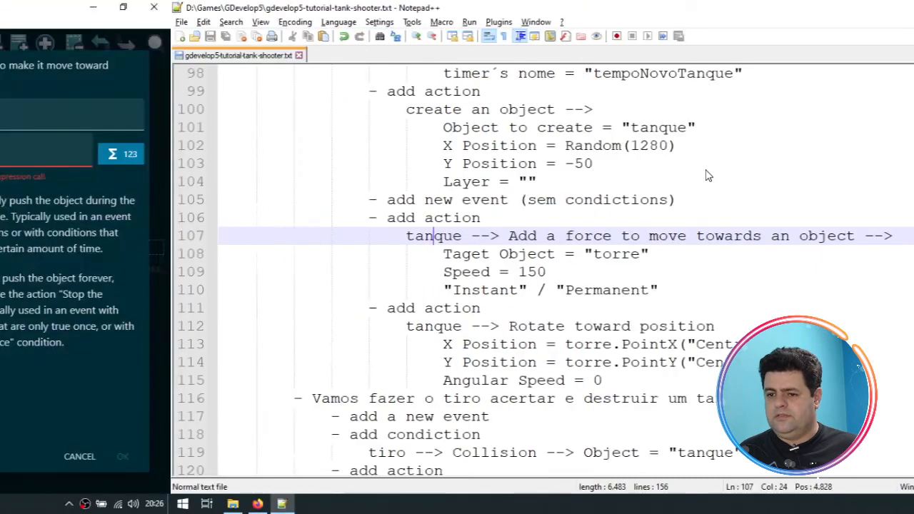
text(150)
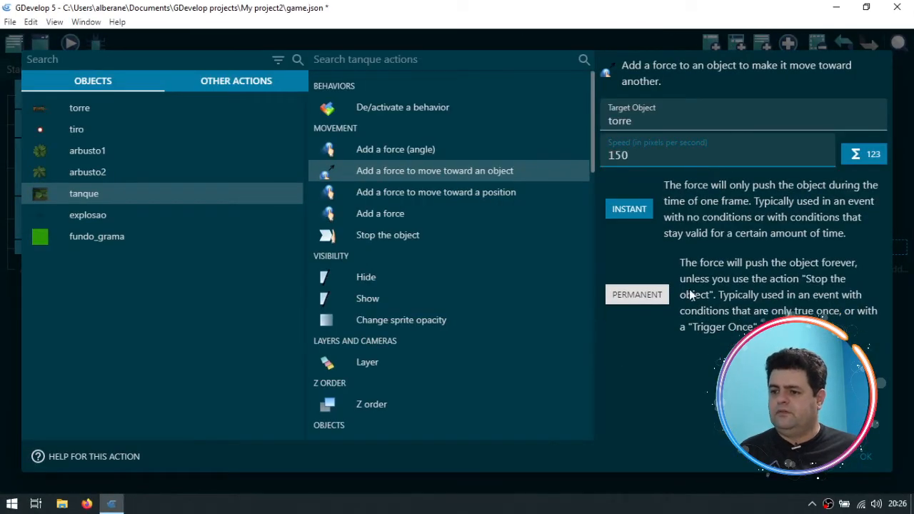
click(635, 237)
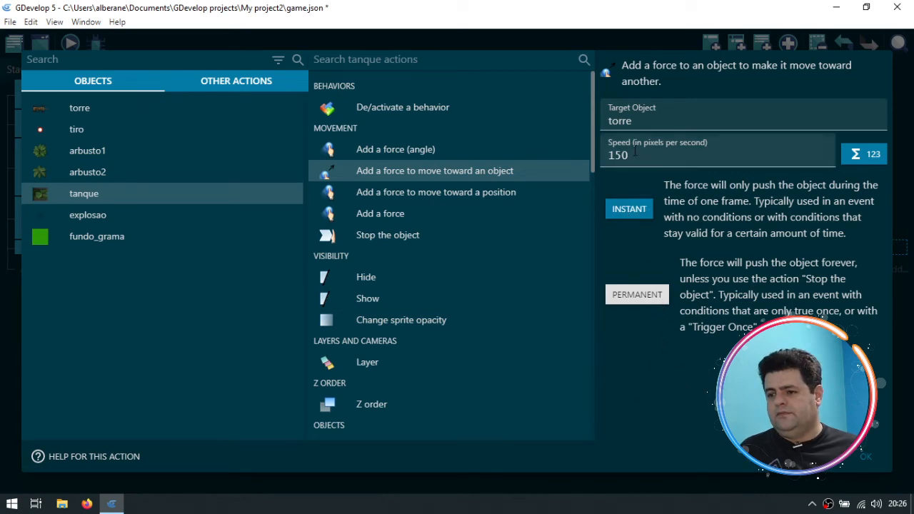
click(867, 451)
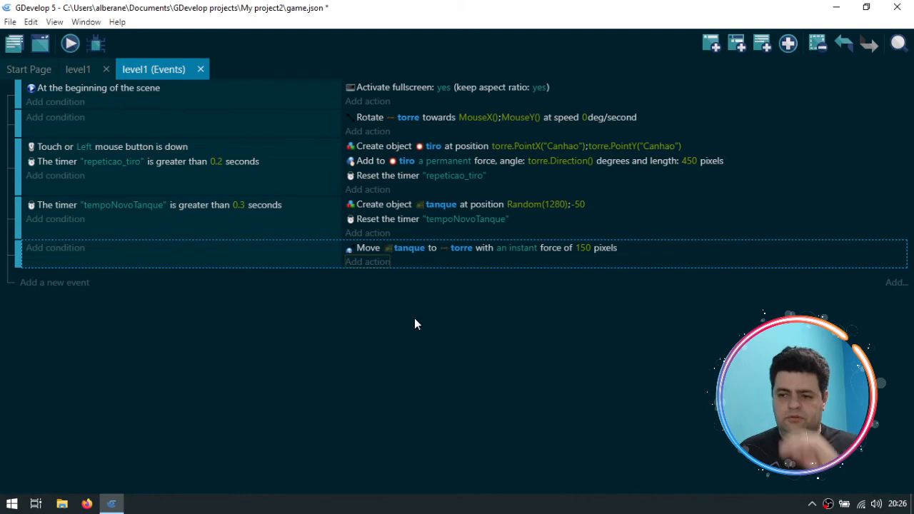
Step: Compare the tanque's two action blocks in the Notepad++ notes, examining the Rotate toward position parameters, and return to GDevelop
key(alt+Tab)
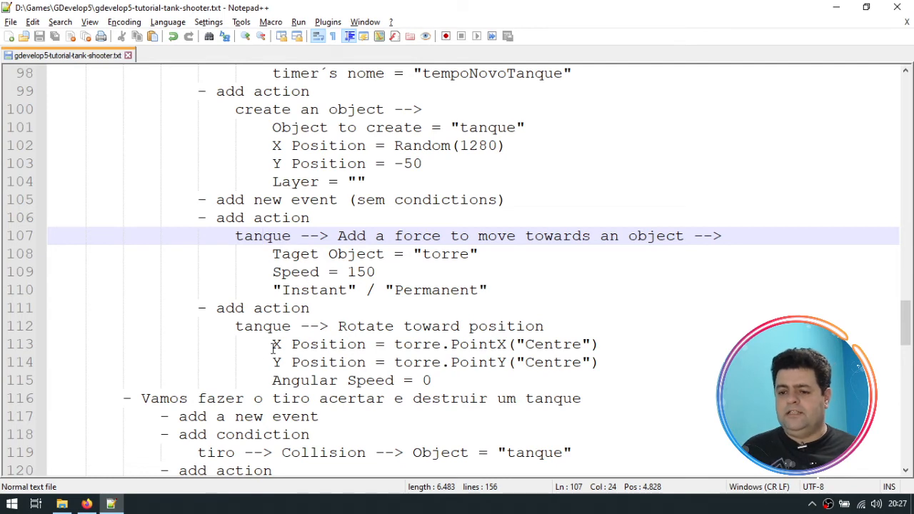
drag(217, 308, 472, 382)
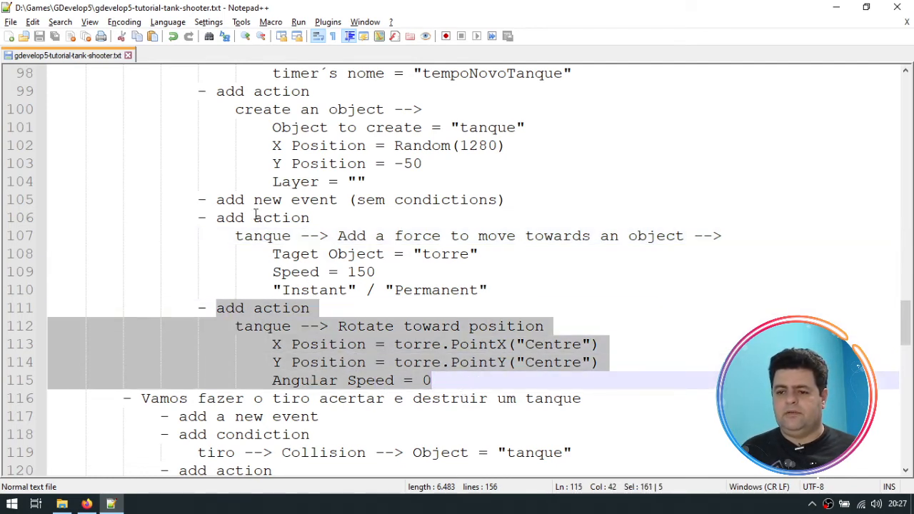
drag(218, 217, 493, 294)
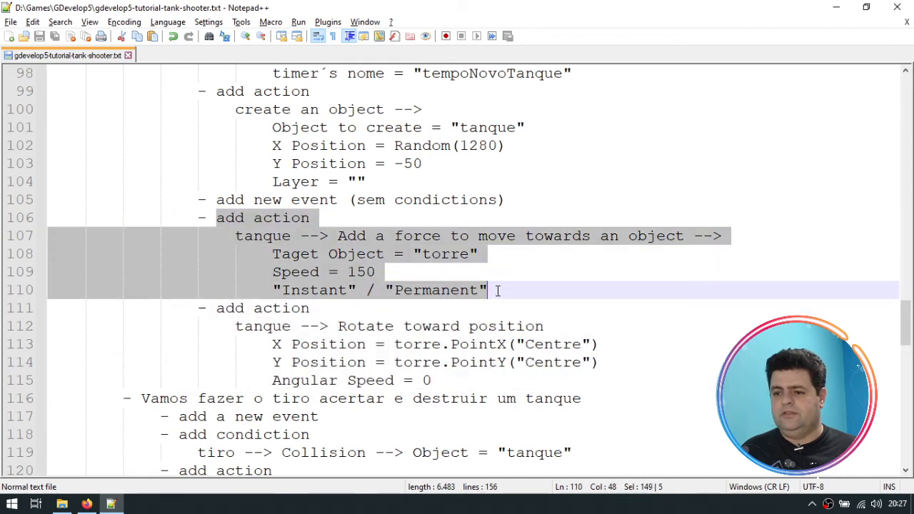
drag(217, 308, 492, 378)
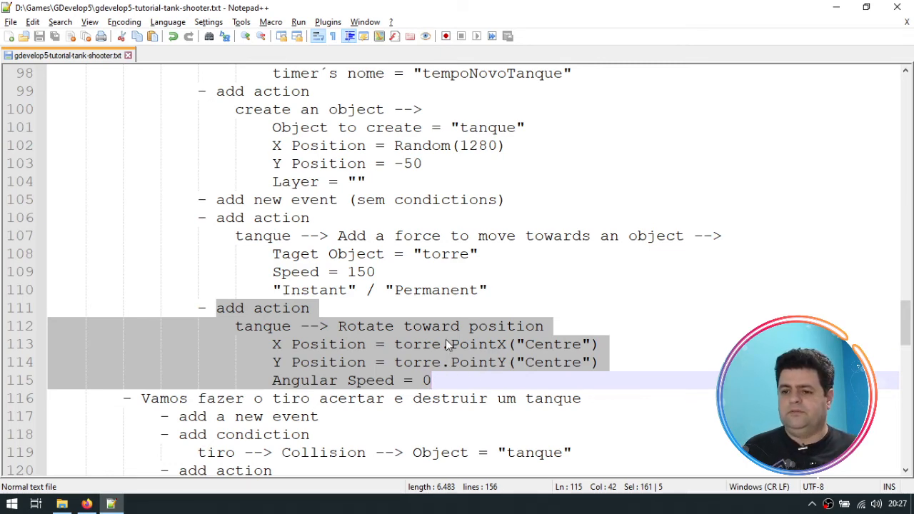
key(alt+Tab)
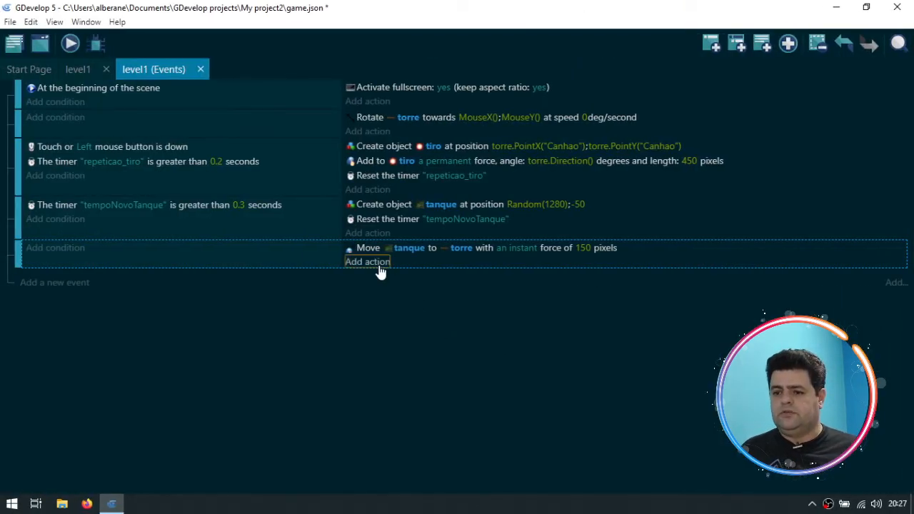
click(378, 264)
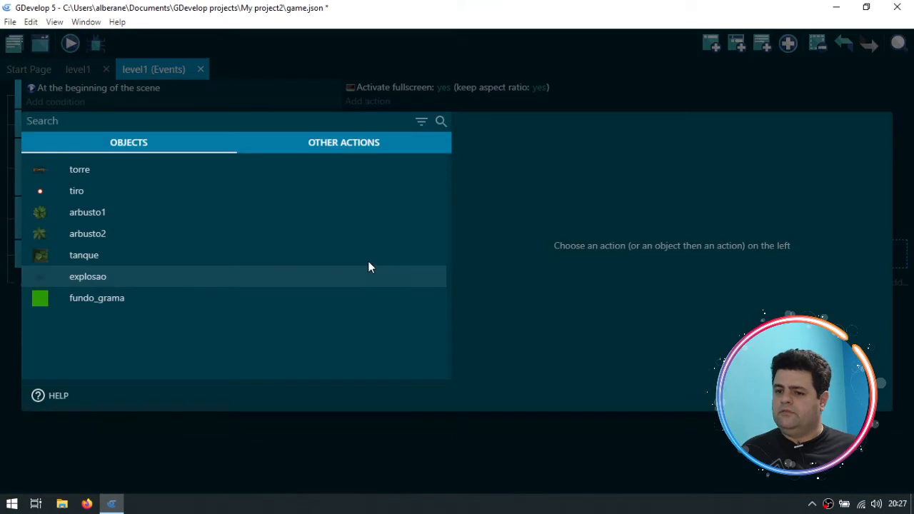
click(338, 142)
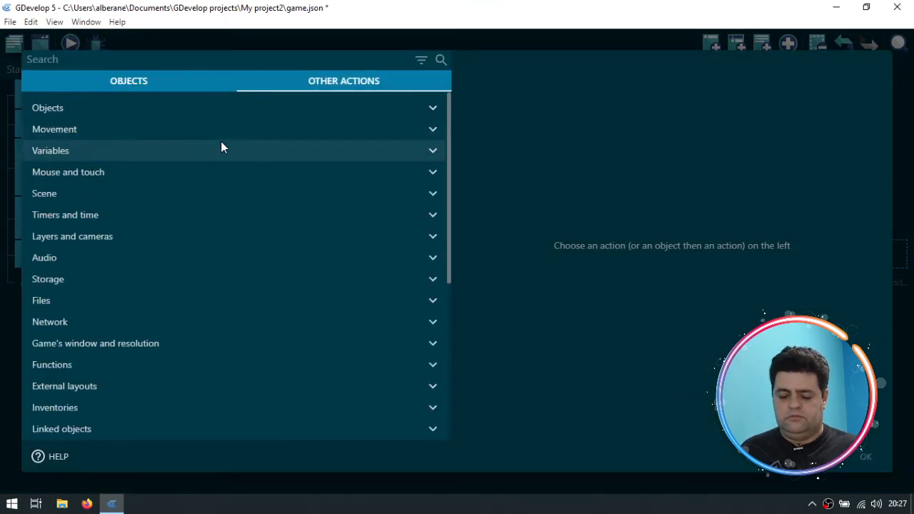
key(Escape)
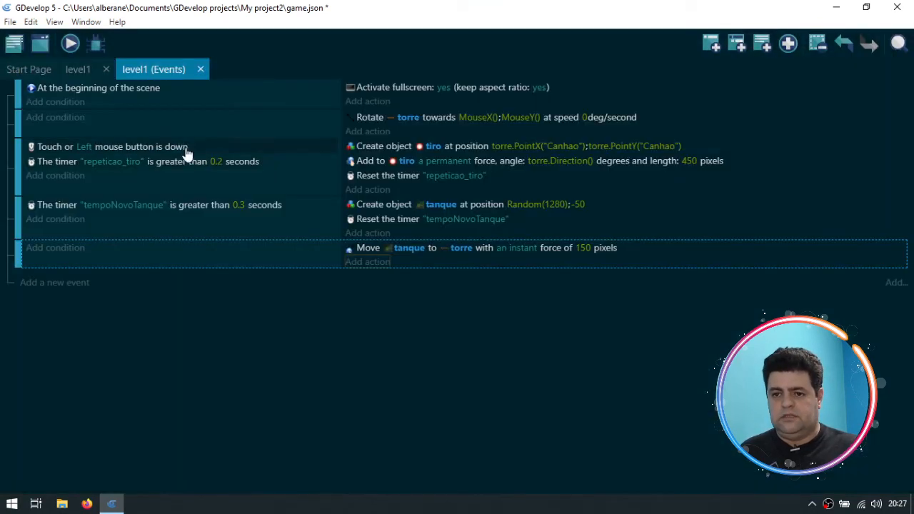
Step: Add a Rotate toward position action for tanque to the last event, checking the action name against the Notepad++ notes
click(364, 262)
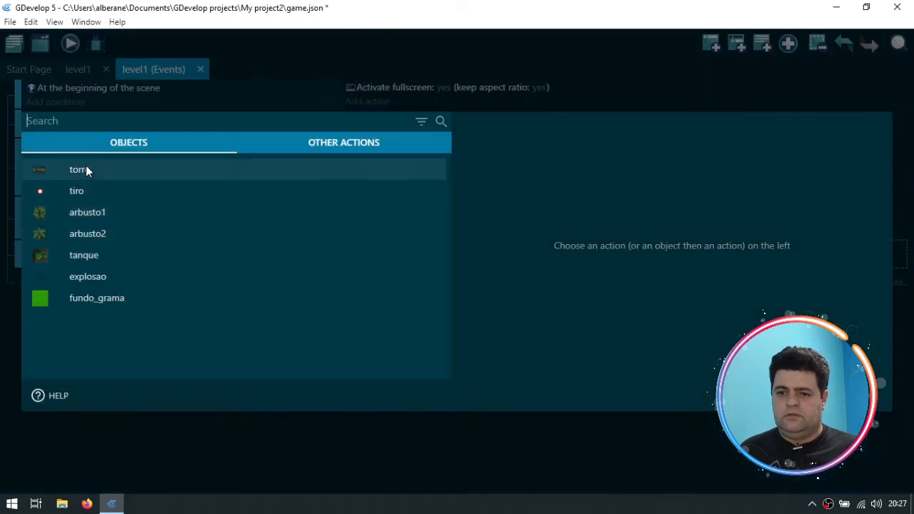
click(91, 258)
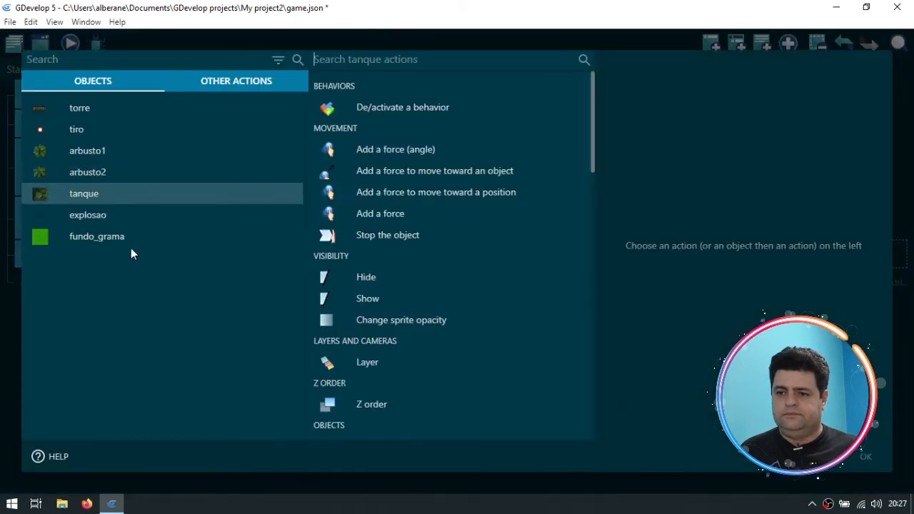
scroll(392, 249, down, 5)
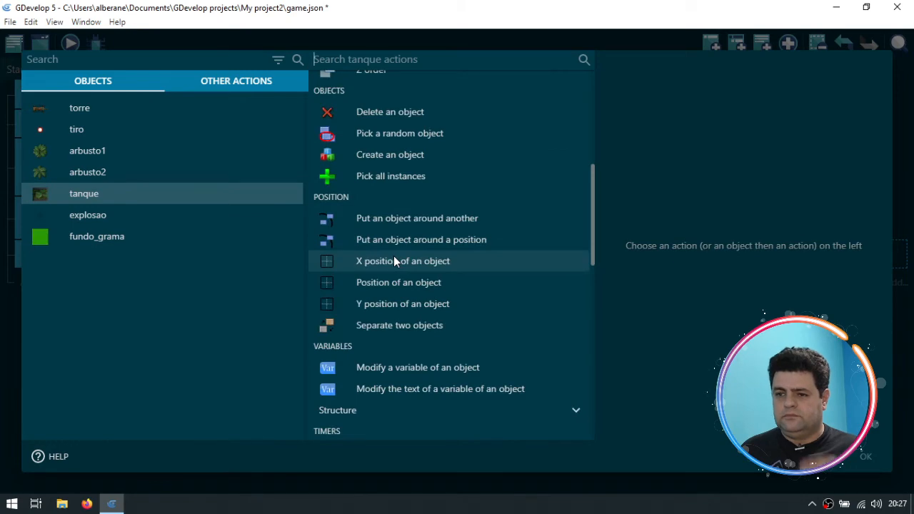
scroll(394, 259, down, 5)
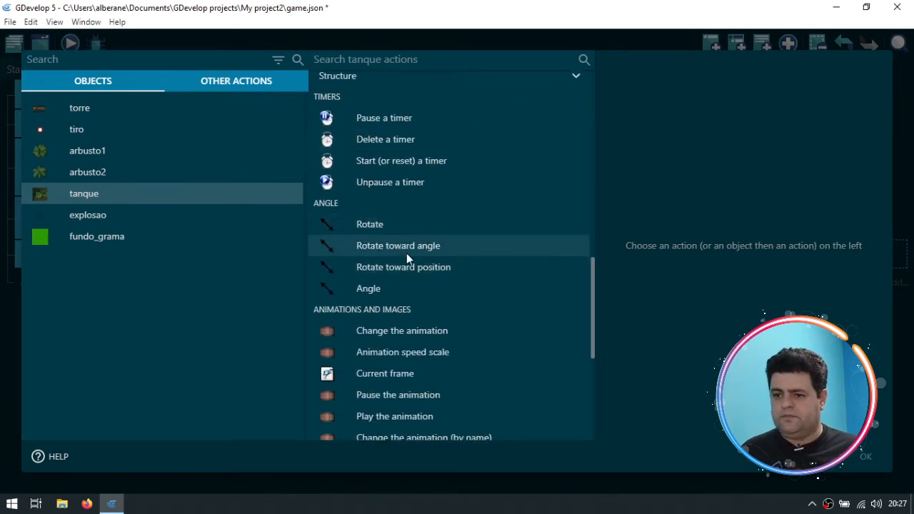
key(alt+Tab)
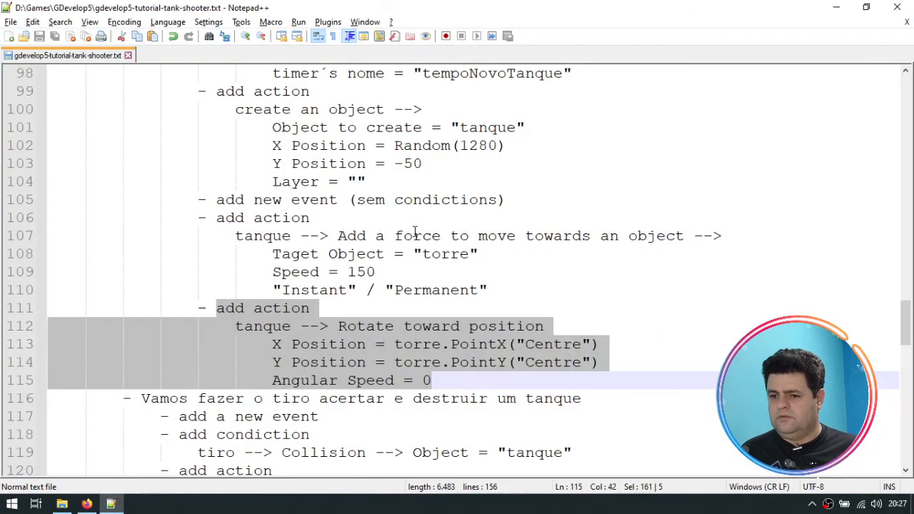
key(alt+Tab)
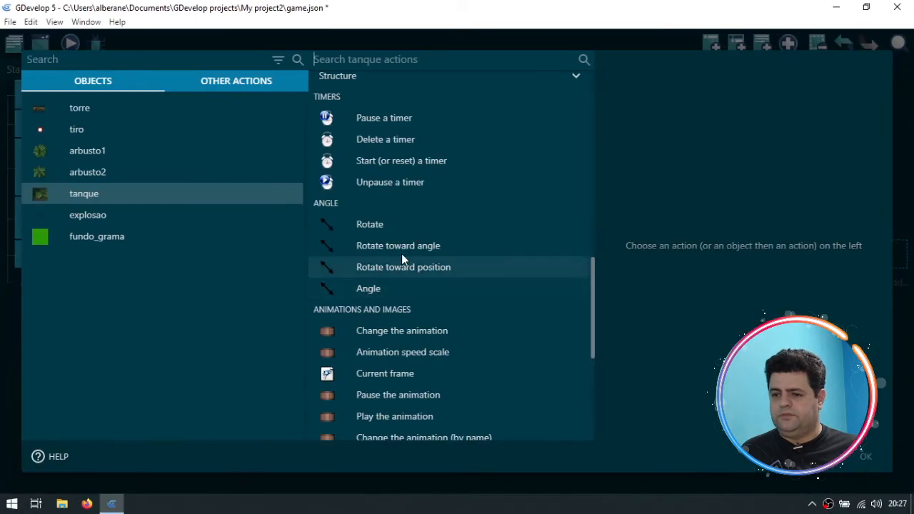
click(419, 265)
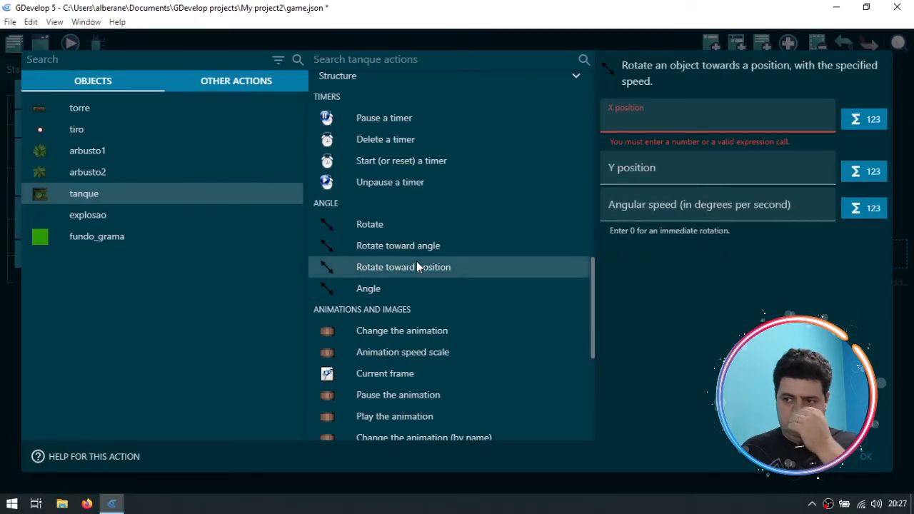
Step: Copy the X expression from the Notepad++ notes and set the rotation's X position to torre.PointX("Centre") in GDevelop
key(alt+Tab)
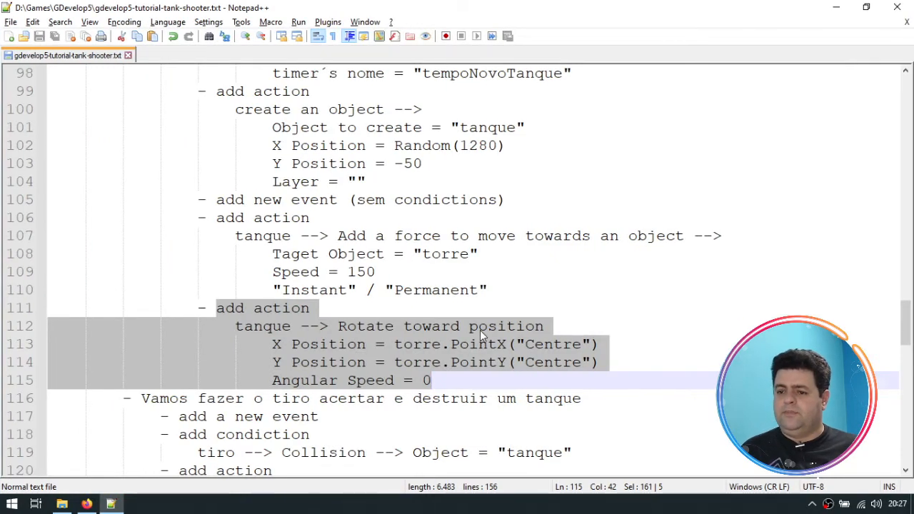
click(460, 344)
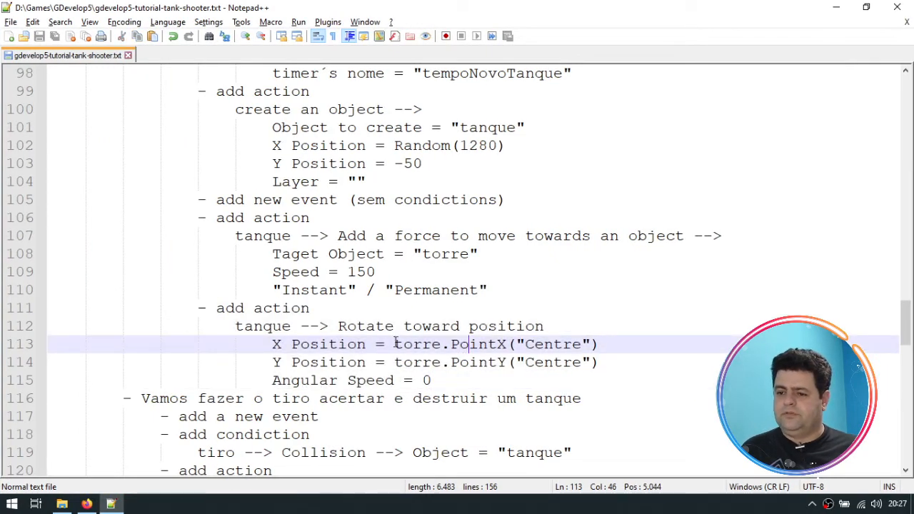
drag(395, 344, 596, 344)
key(ctrl+c)
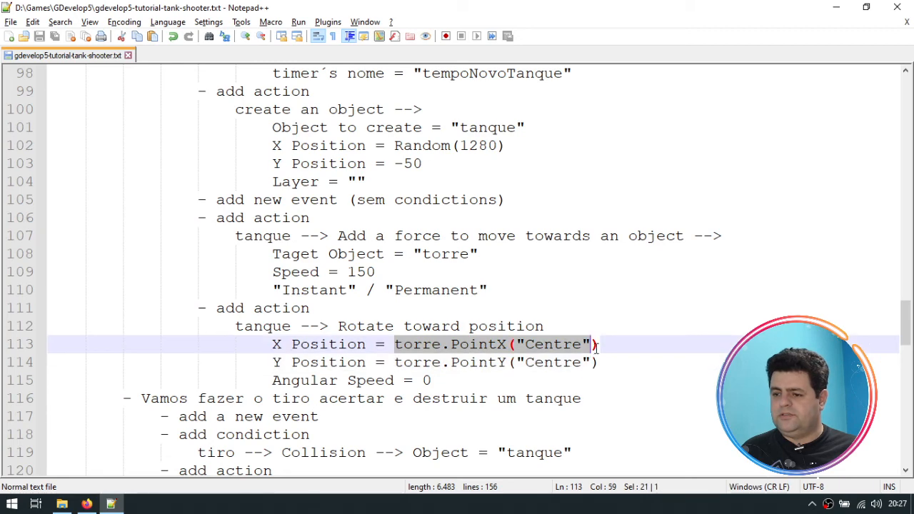
key(alt+Tab)
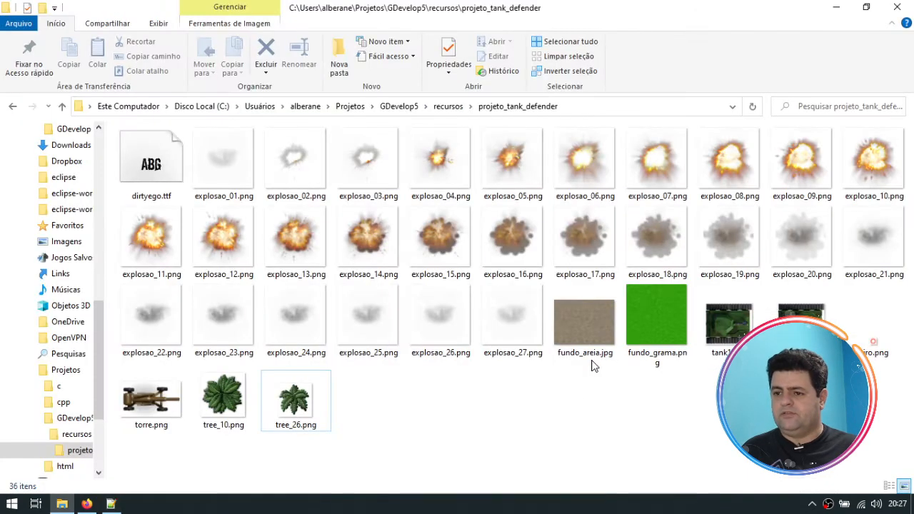
key(alt+Tab)
key(alt+Tab)
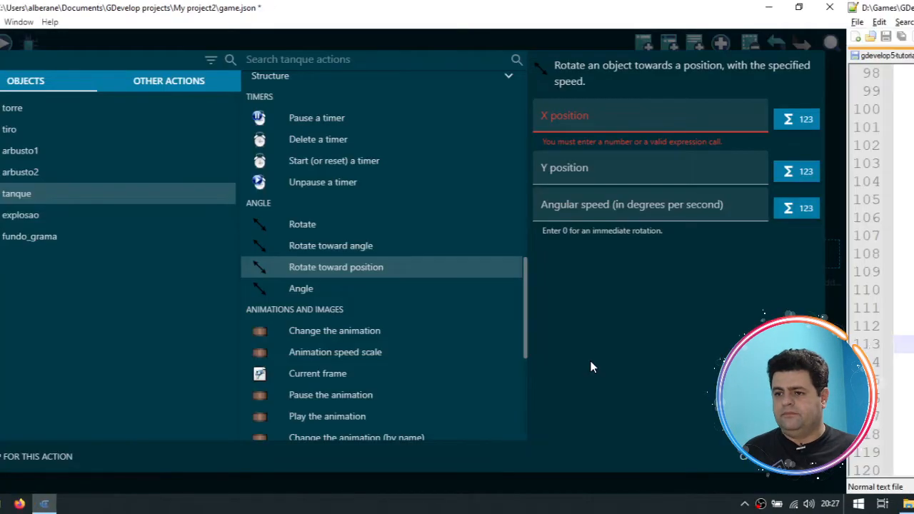
key(ctrl+v)
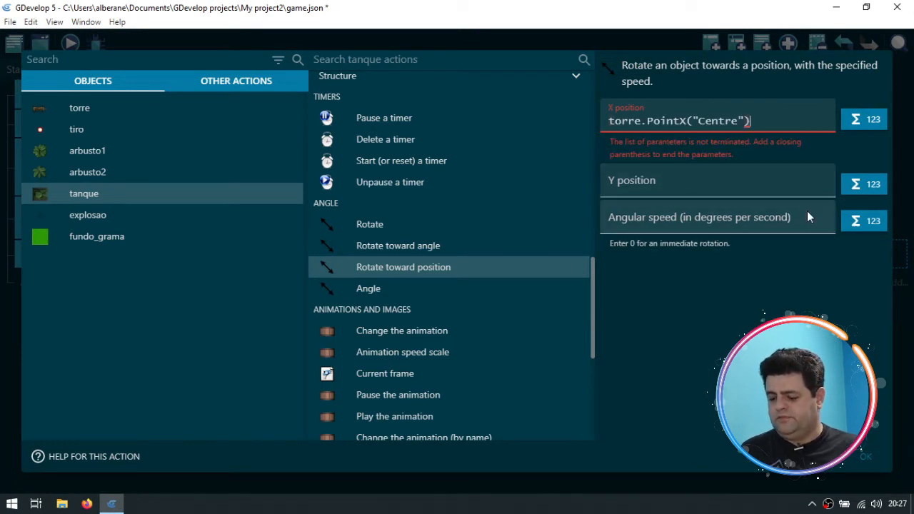
click(728, 209)
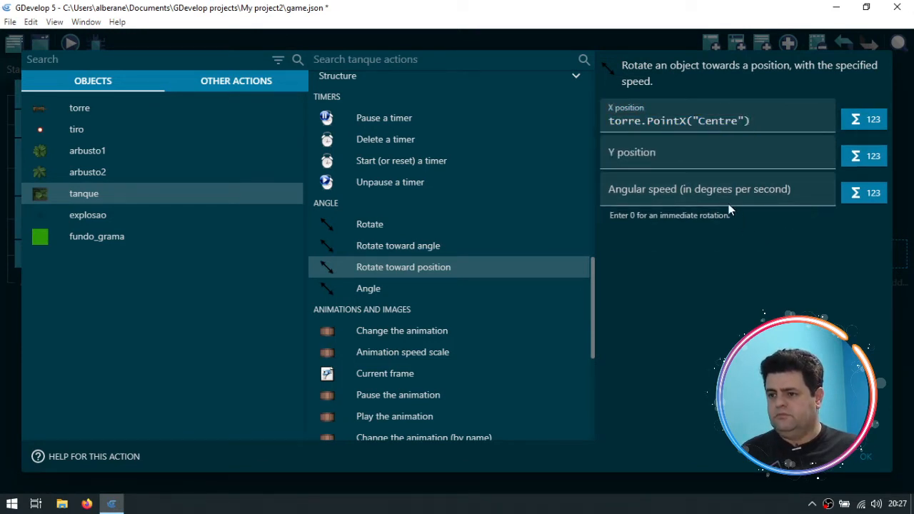
Step: Set the rotation's Y position to torre.PointY("Centre") by reusing the X expression
click(728, 165)
text(torre.PointX("Centre"))
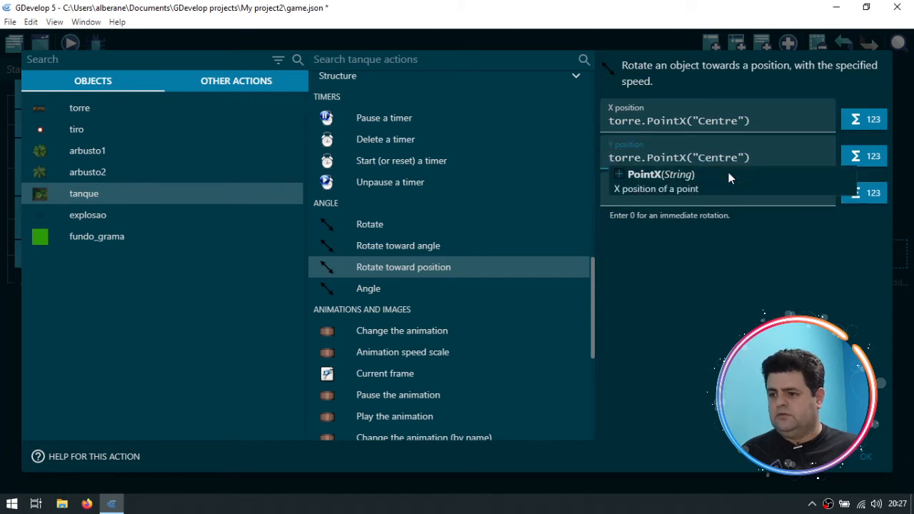
key(Left)
key(Left)
key(Left)
key(Left)
key(Left)
key(Left)
key(Left)
key(Left)
key(Left)
key(Left)
key(BackSpace)
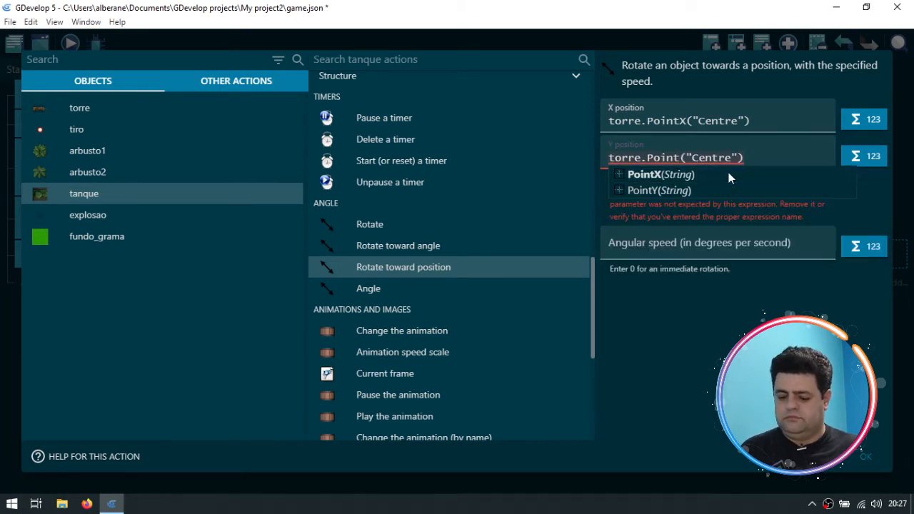
text(Y)
click(737, 263)
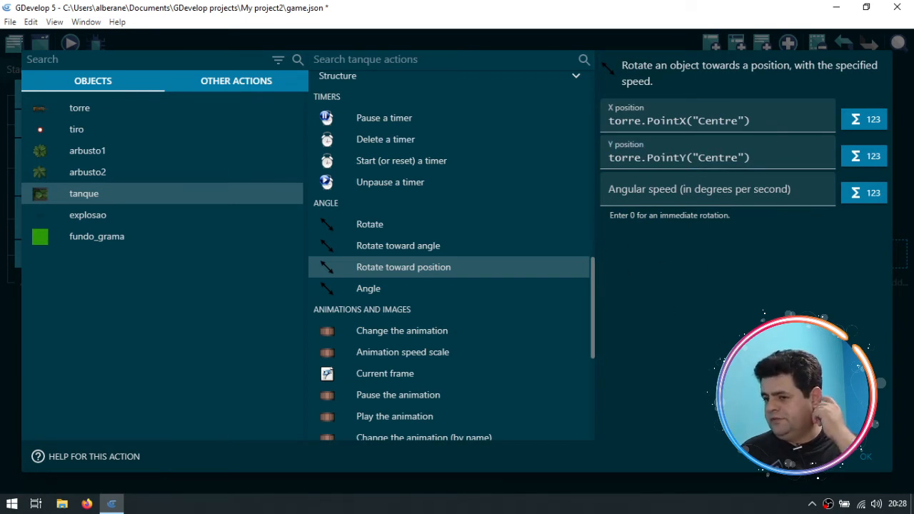
Step: Set the rotation's angular speed to 0 and confirm the action
click(713, 189)
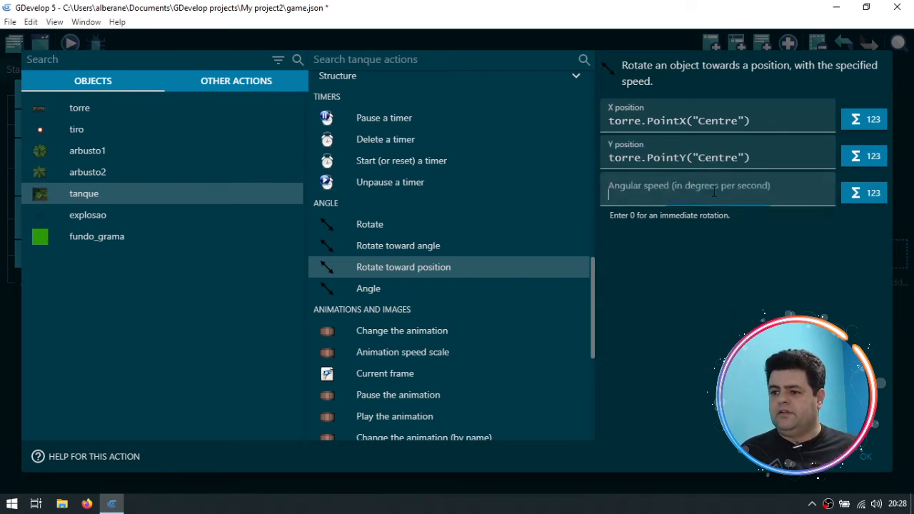
text(0)
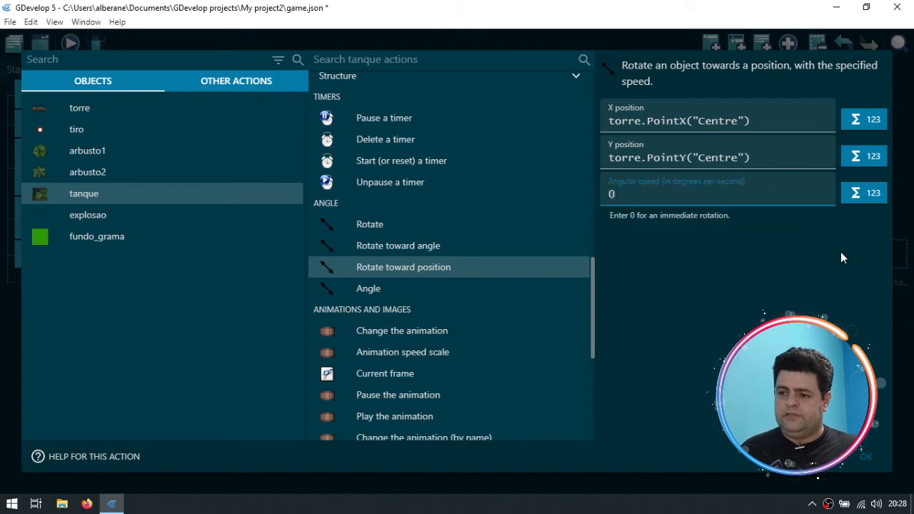
click(841, 253)
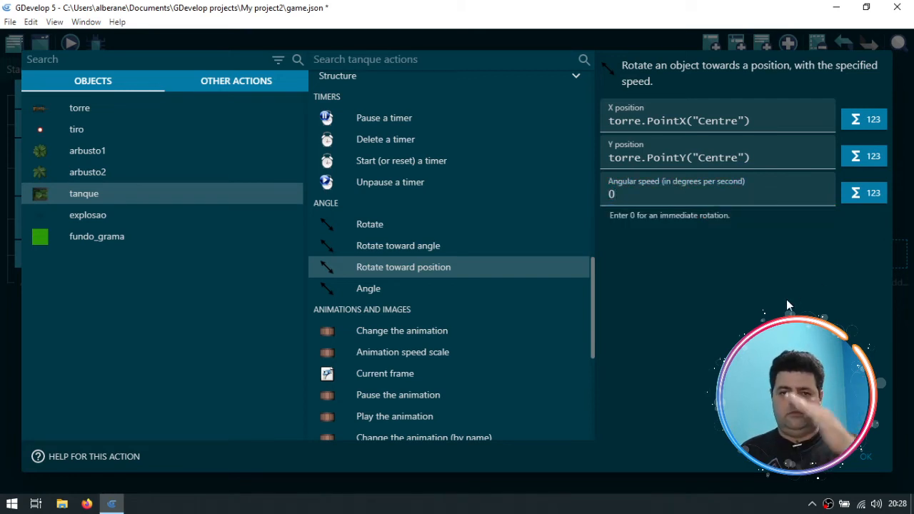
click(868, 451)
Step: Preview the game, fire several shots while watching how the tanks approach the torre, and close the preview
click(72, 43)
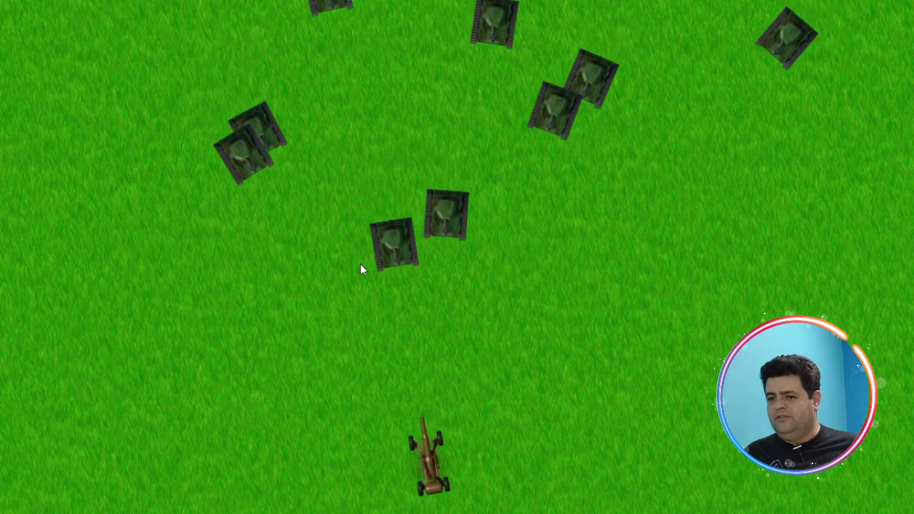
click(360, 263)
click(378, 267)
click(453, 271)
click(592, 318)
click(505, 301)
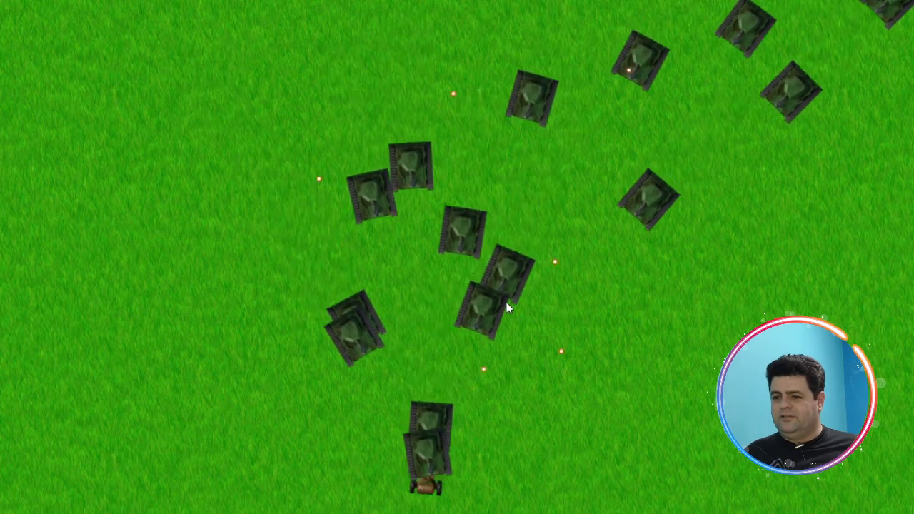
click(485, 290)
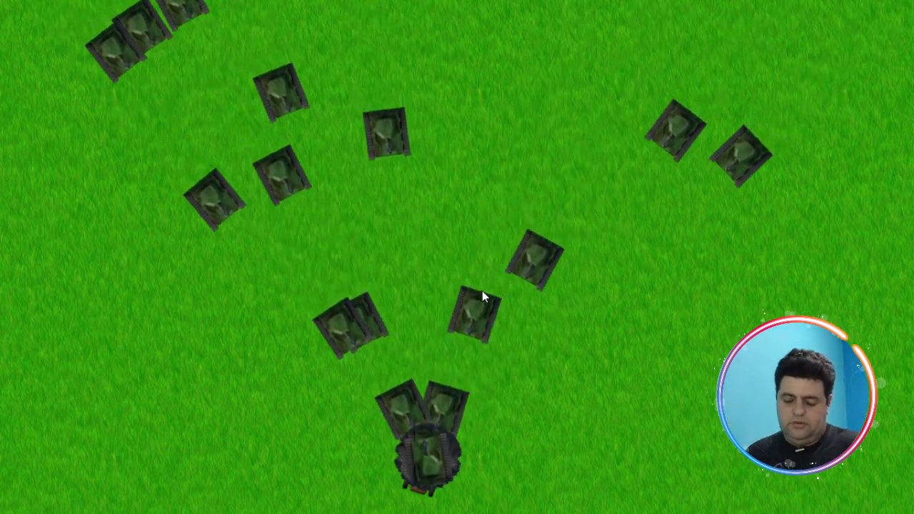
key(alt+F4)
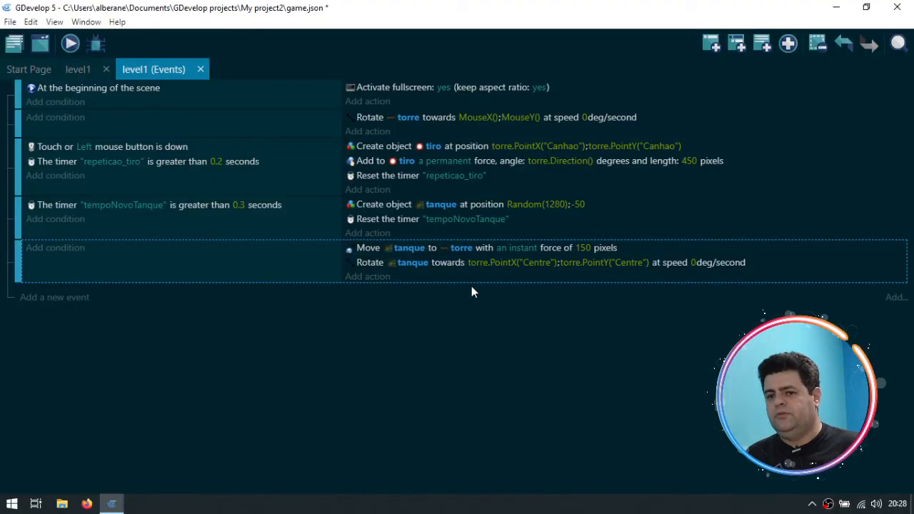
Step: Set the tempoNovoTanque timer condition to 1 second, then preview the game and close the preview
click(239, 205)
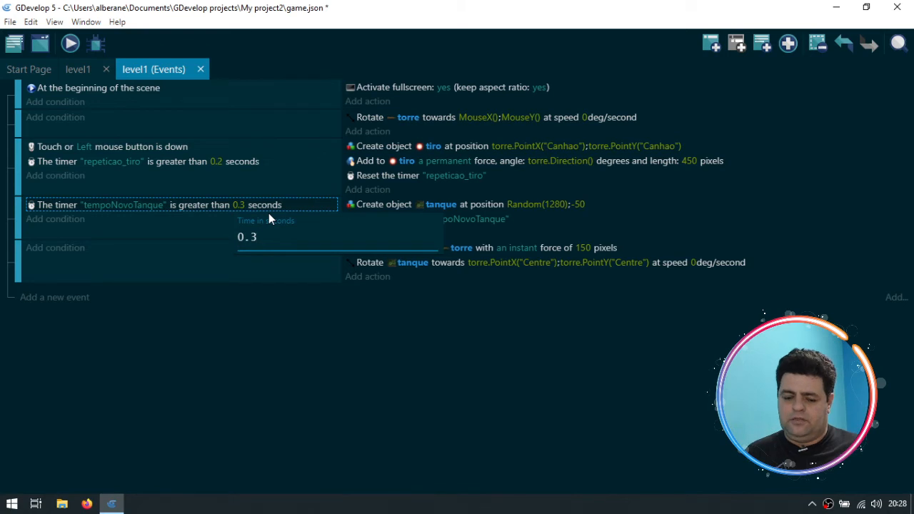
key(Return)
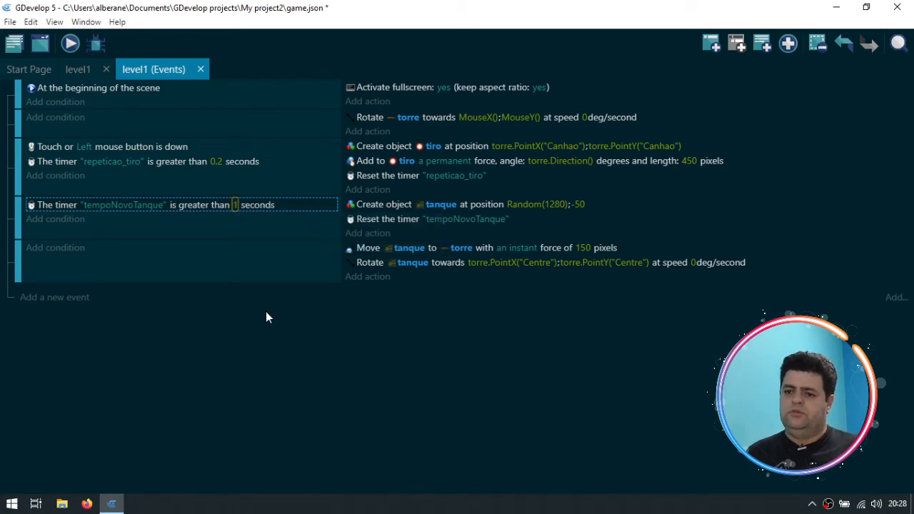
click(74, 43)
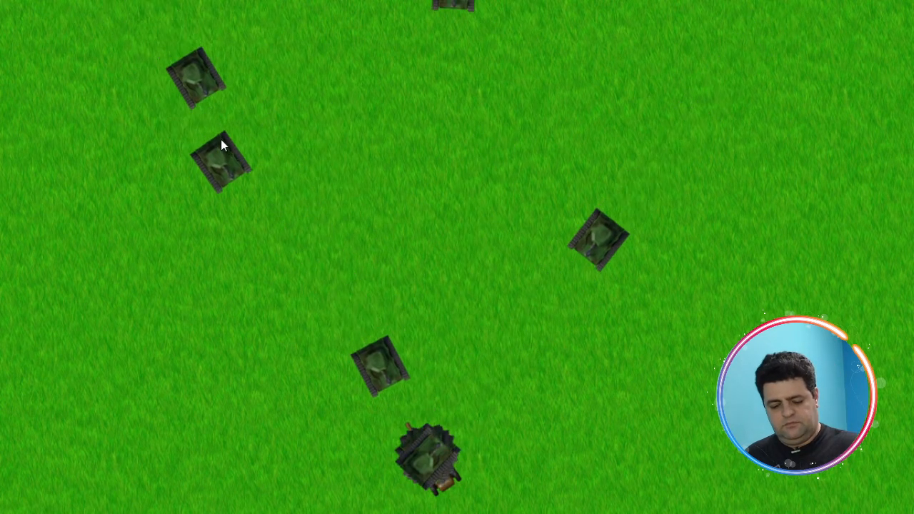
key(alt+F4)
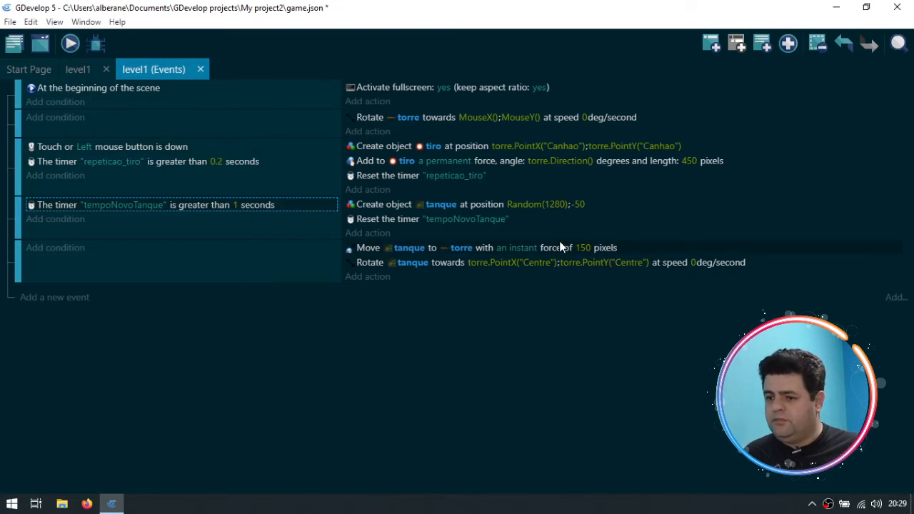
Step: Change the tanque's move force to permanent, preview how the tanks move, and close the preview
click(519, 250)
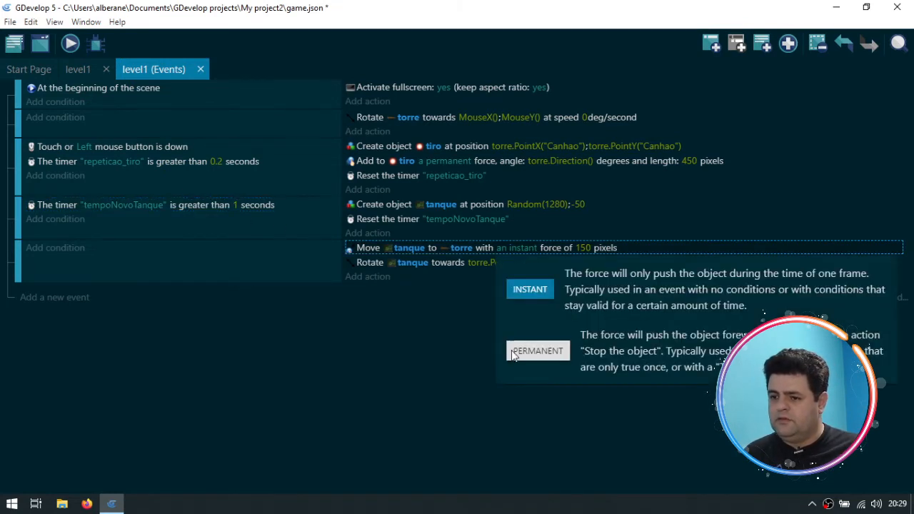
click(554, 352)
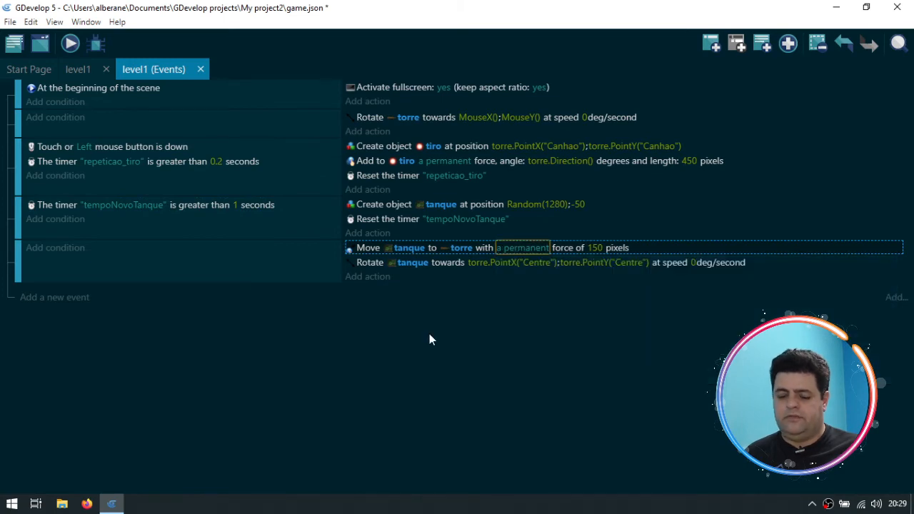
click(70, 45)
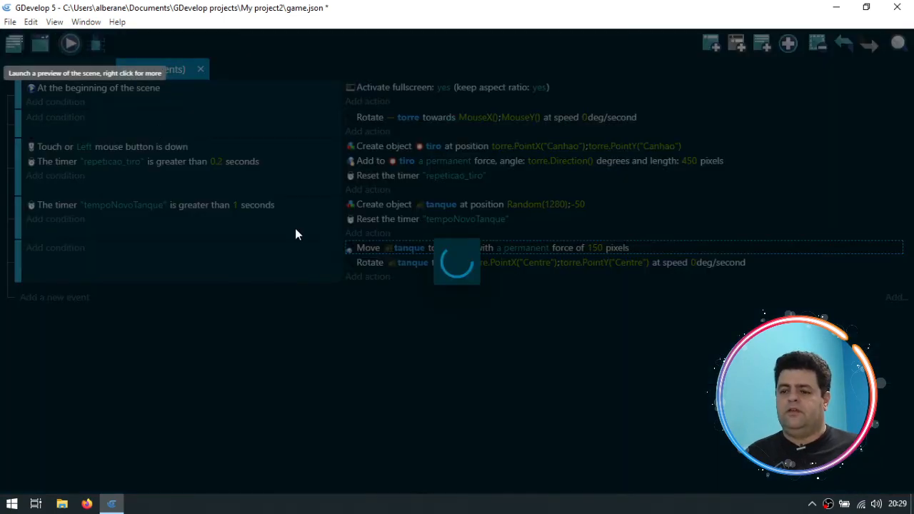
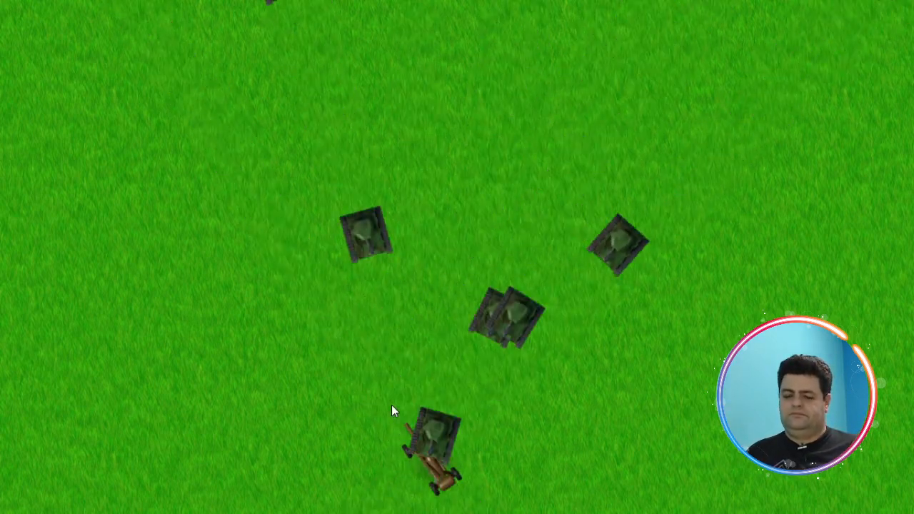
key(alt+F4)
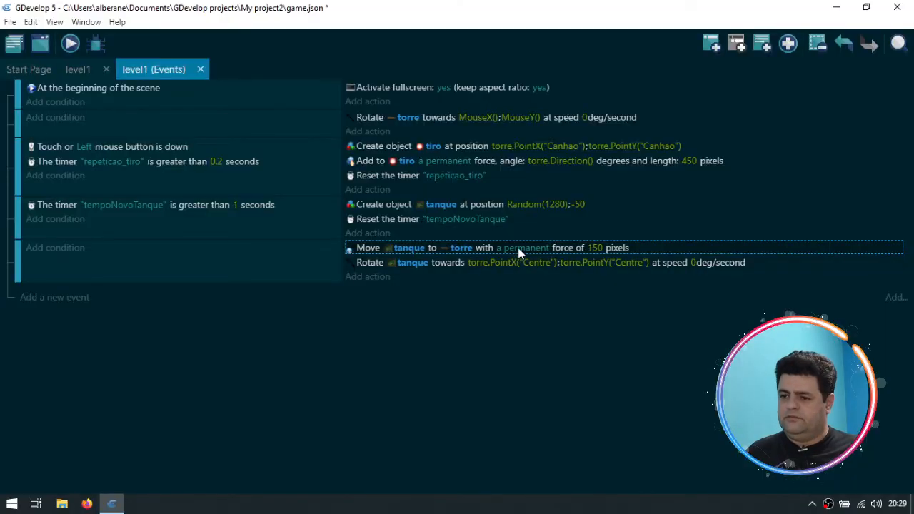
Step: Change the tanque's move force toward torre to instant and set its speed to 100 pixels per second
mouse_move(518, 249)
click(528, 288)
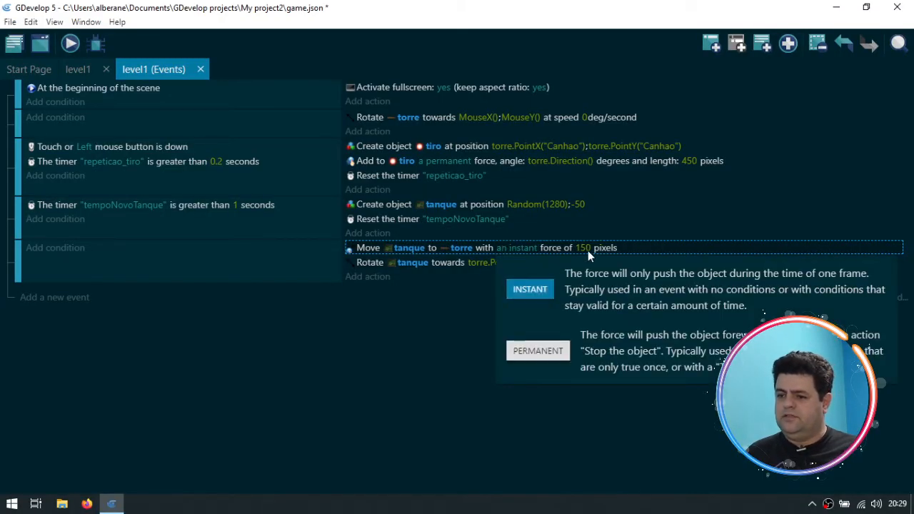
click(581, 249)
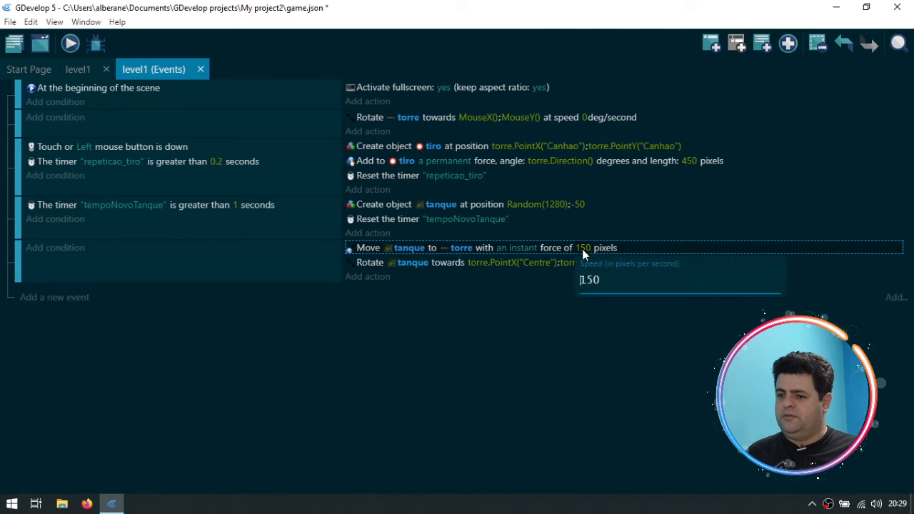
key(Left)
key(BackSpace)
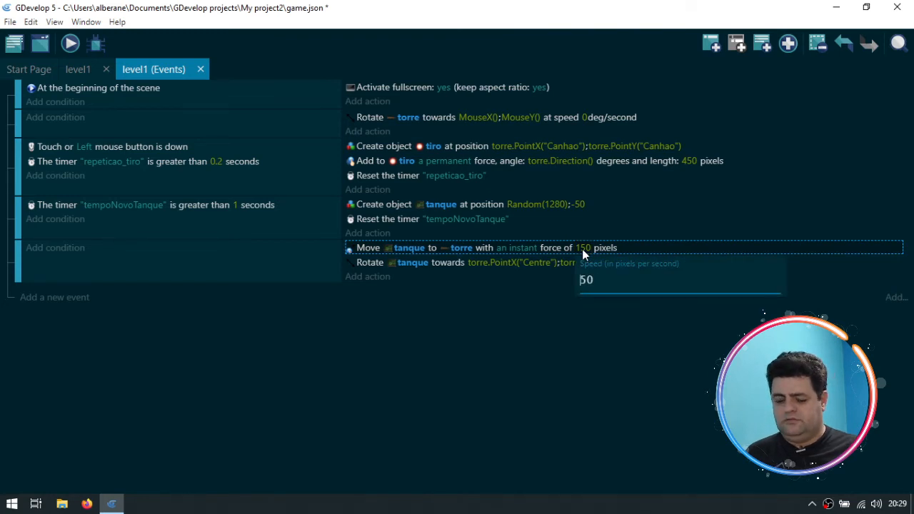
text(00)
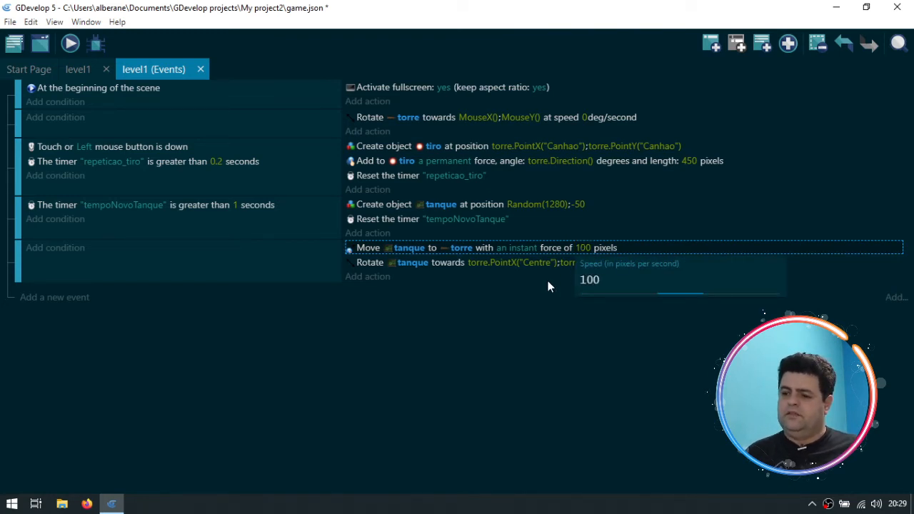
click(548, 281)
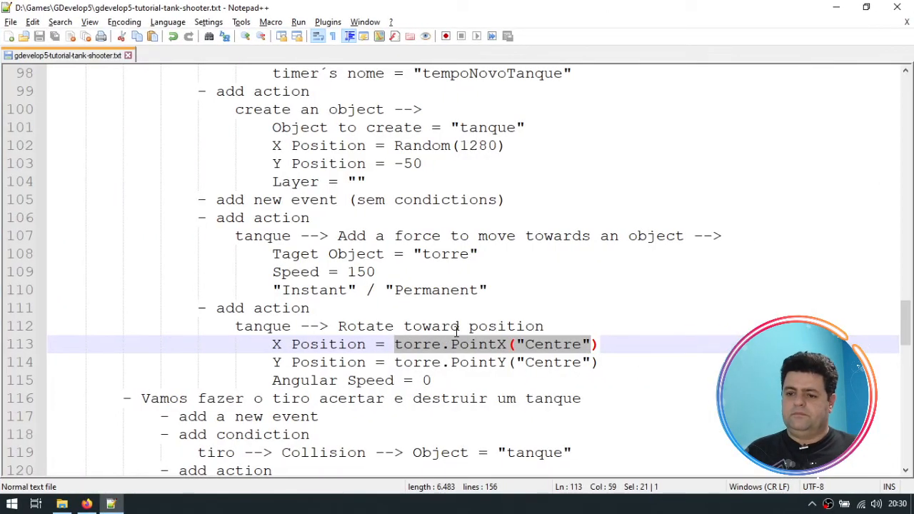
Step: In Notepad++, examine the notes on the event and collision condition for making the tiro hit and destroy a tanque
scroll(458, 331, down, 2)
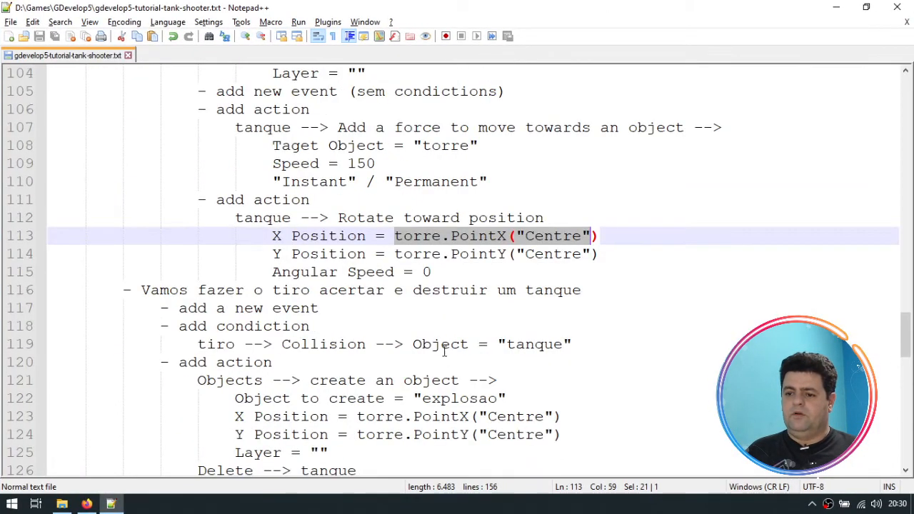
click(285, 291)
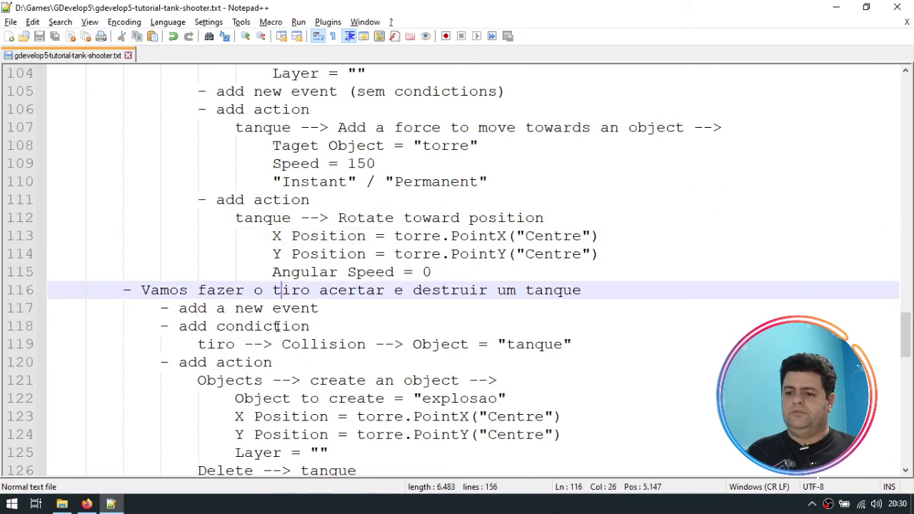
scroll(278, 326, down, 1)
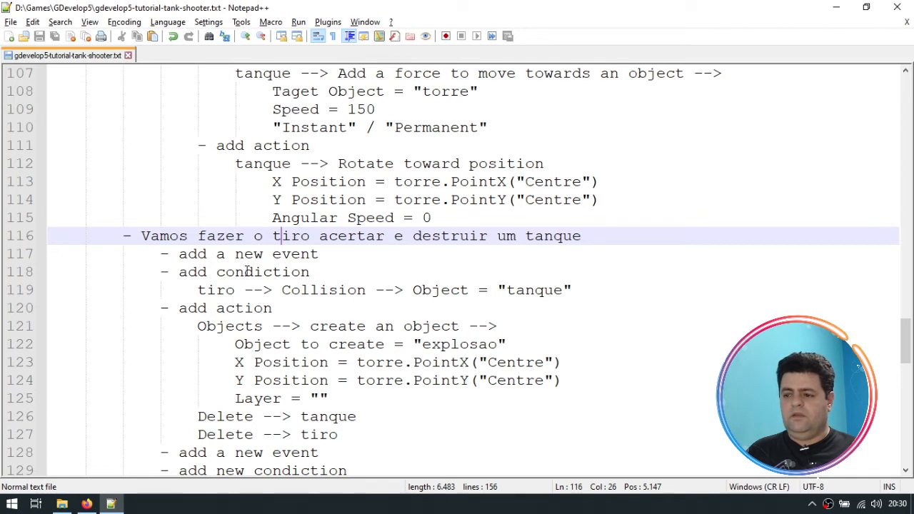
click(184, 252)
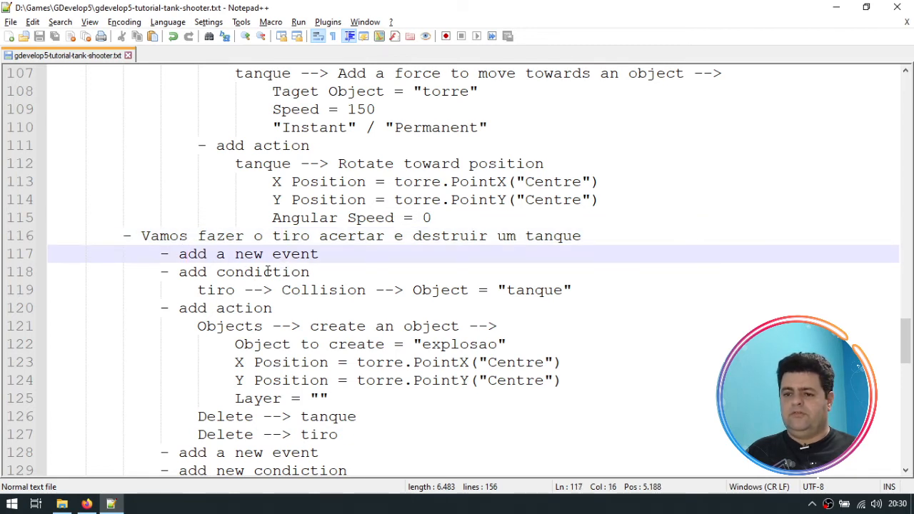
click(263, 274)
click(213, 290)
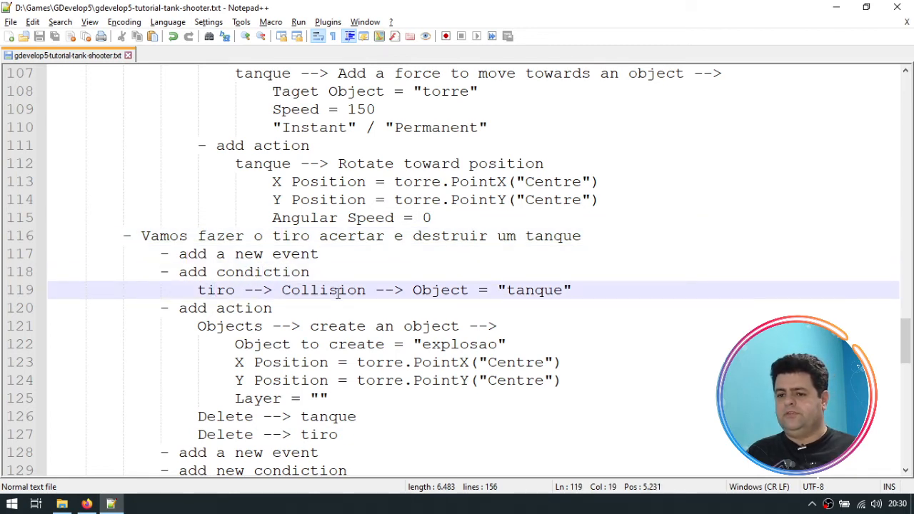
double_click(216, 290)
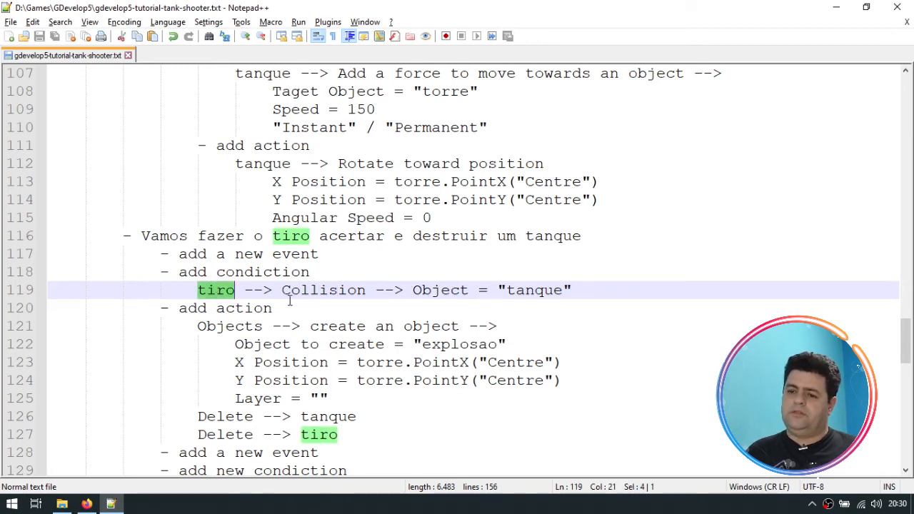
double_click(327, 291)
double_click(443, 290)
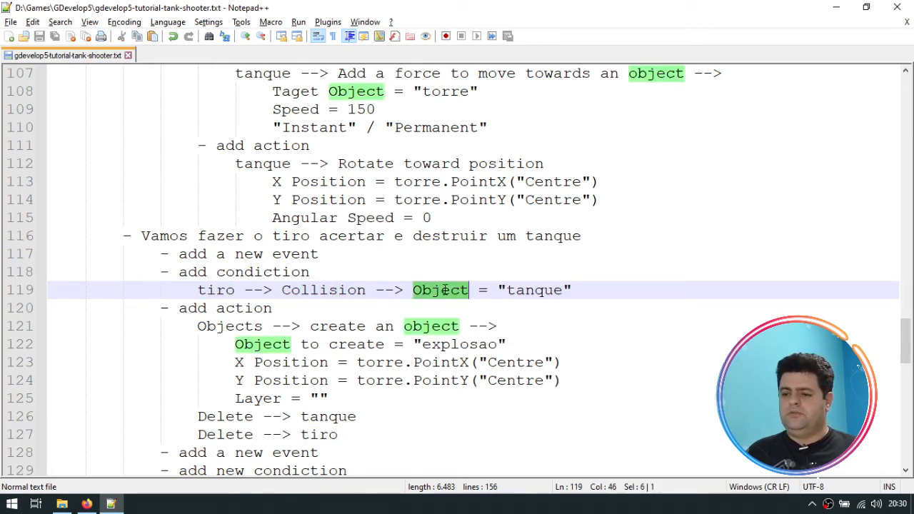
click(534, 291)
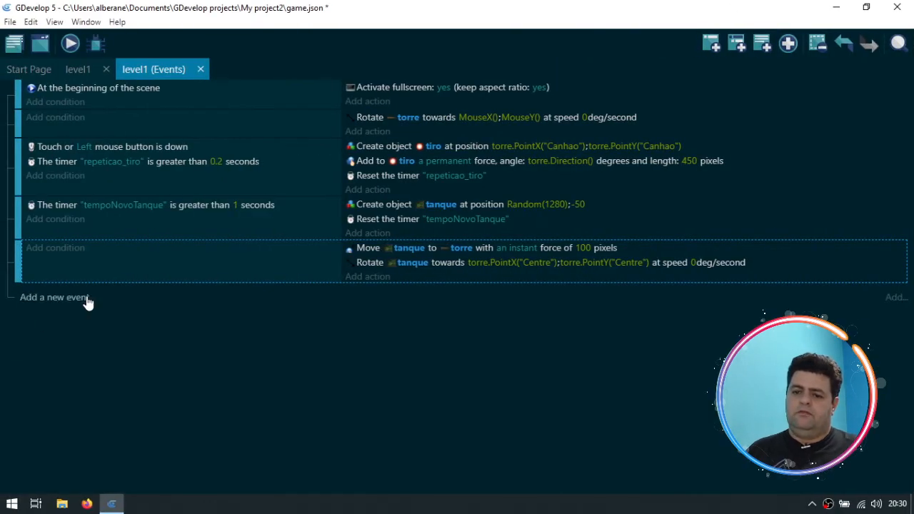
Step: In GDevelop, add a new event with a Collision condition between tiro and tanque
click(86, 297)
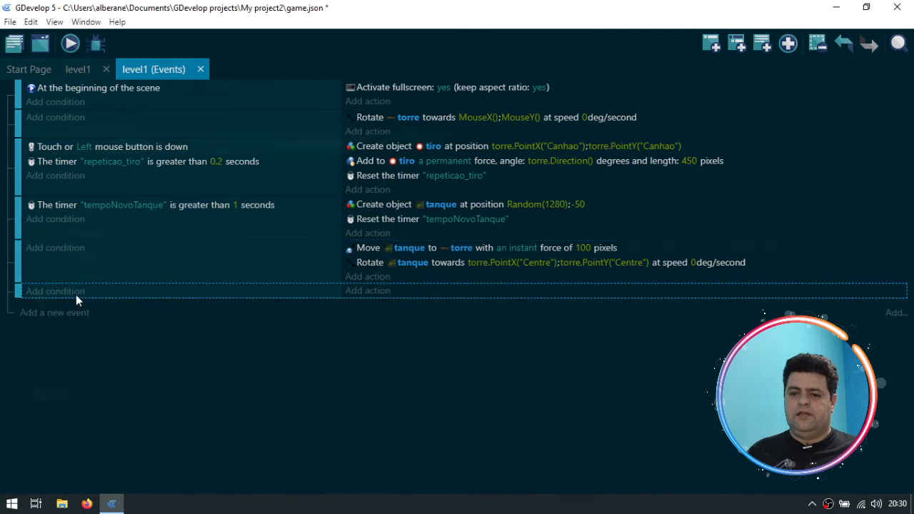
click(76, 293)
click(75, 189)
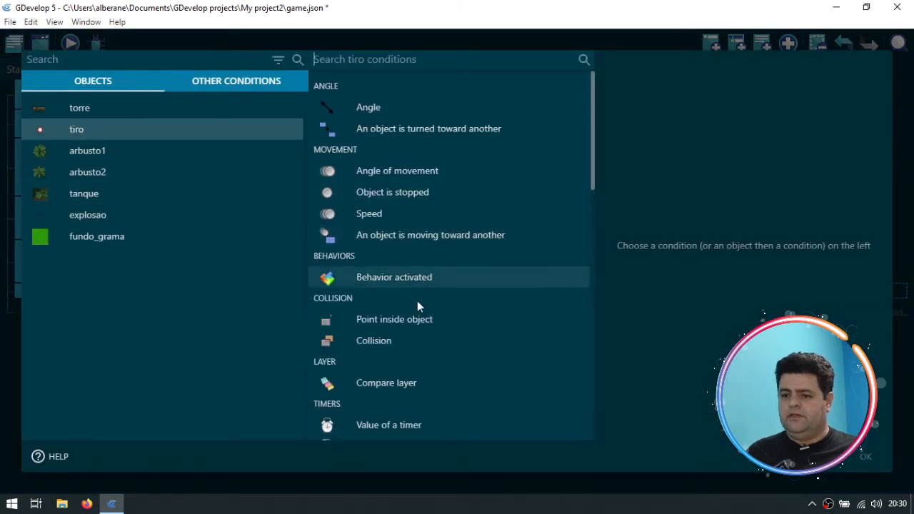
scroll(391, 384, down, 1)
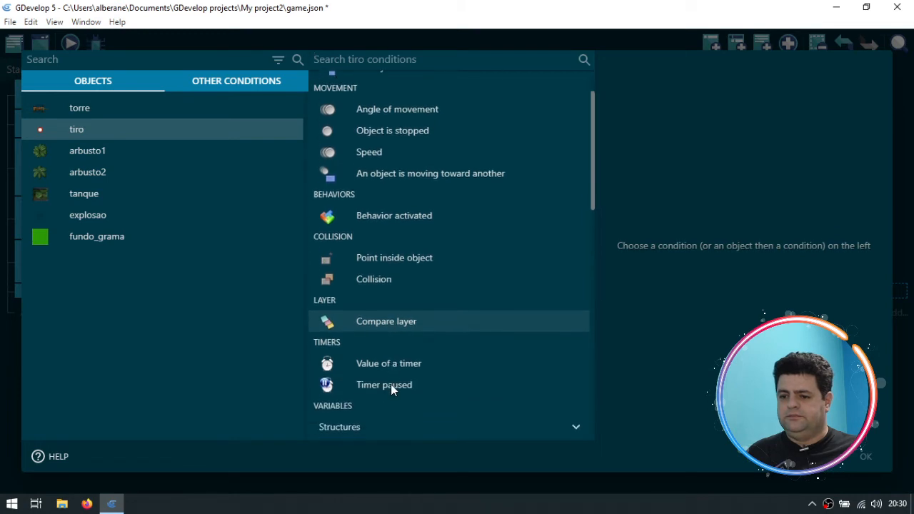
click(377, 275)
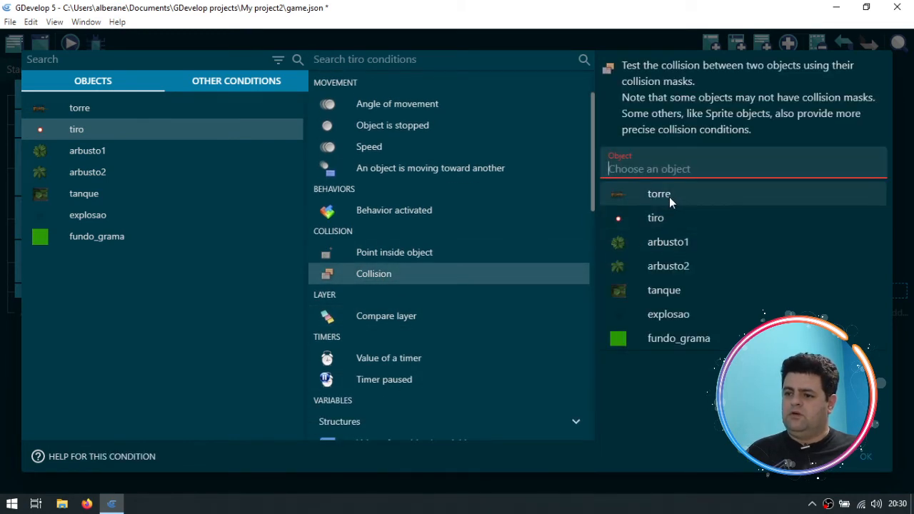
click(682, 290)
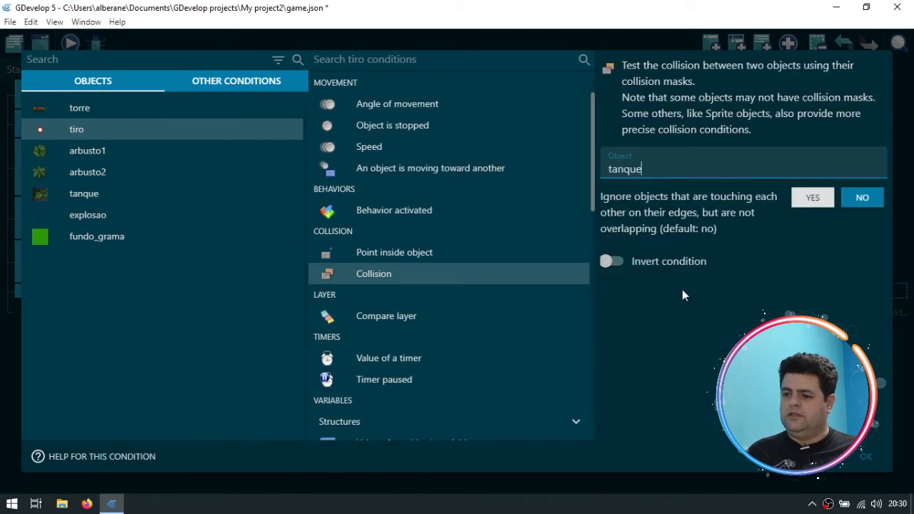
click(866, 457)
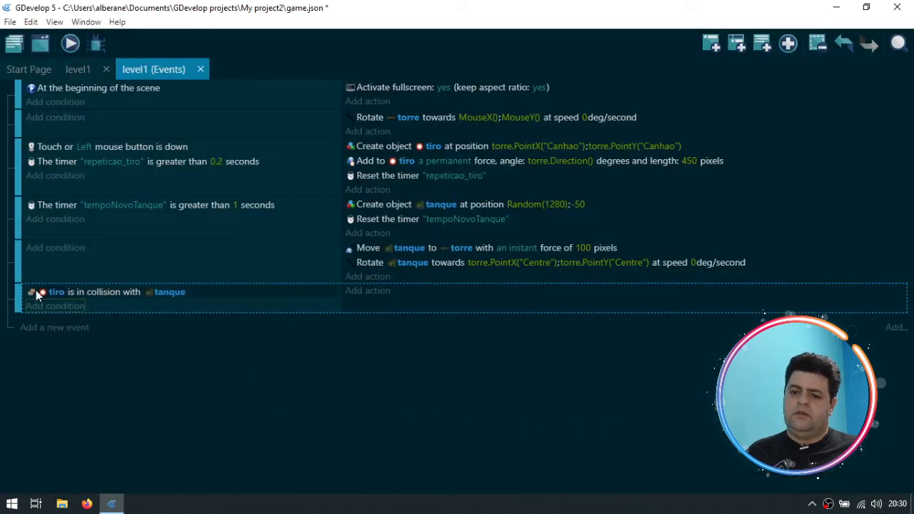
Step: Open a new action for the collision event and review the explosao creation instructions in the Notepad++ notes
click(367, 291)
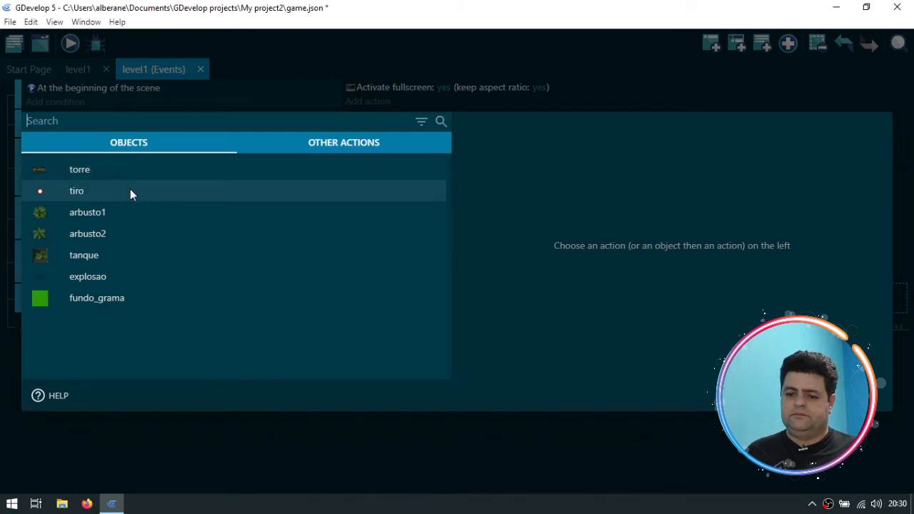
key(ctrl+super+Right)
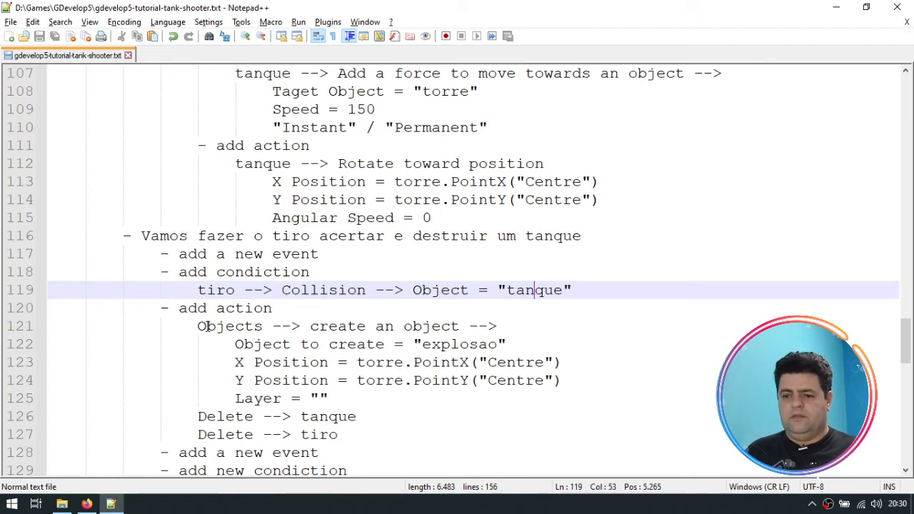
drag(200, 326, 505, 344)
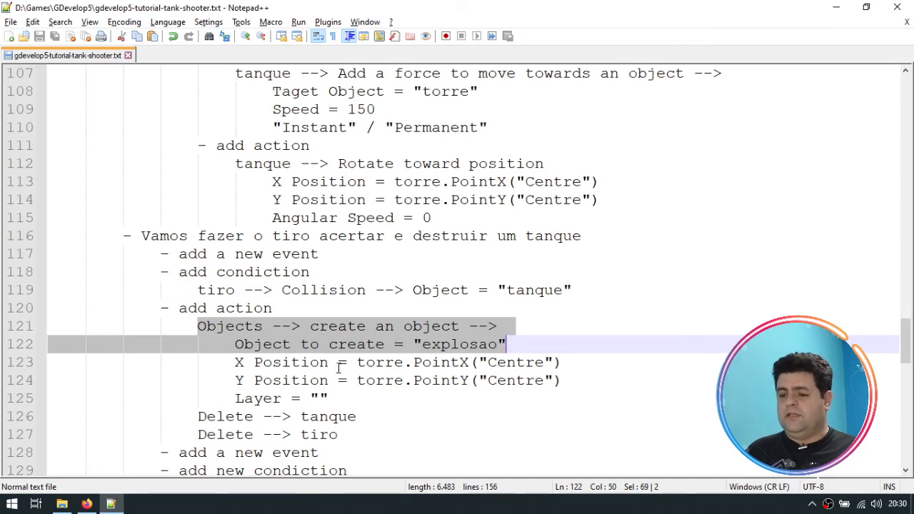
drag(375, 362, 546, 379)
click(405, 363)
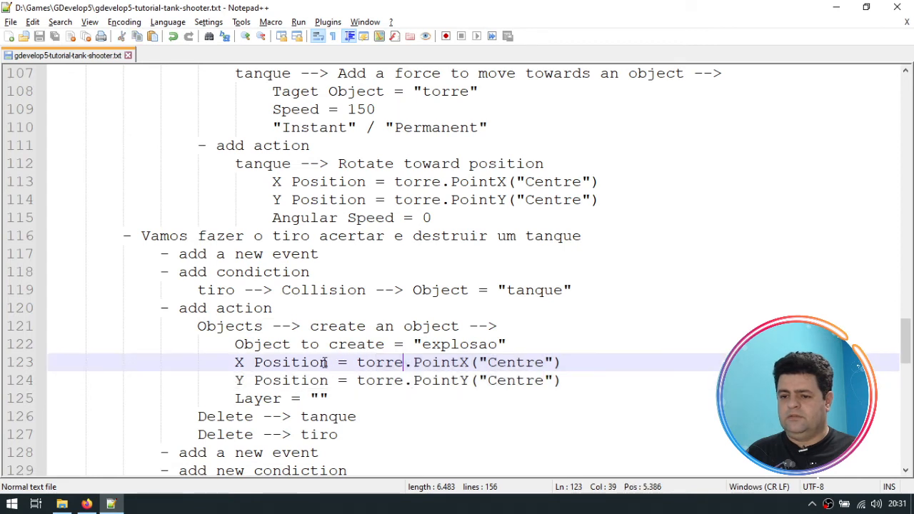
drag(392, 362, 457, 380)
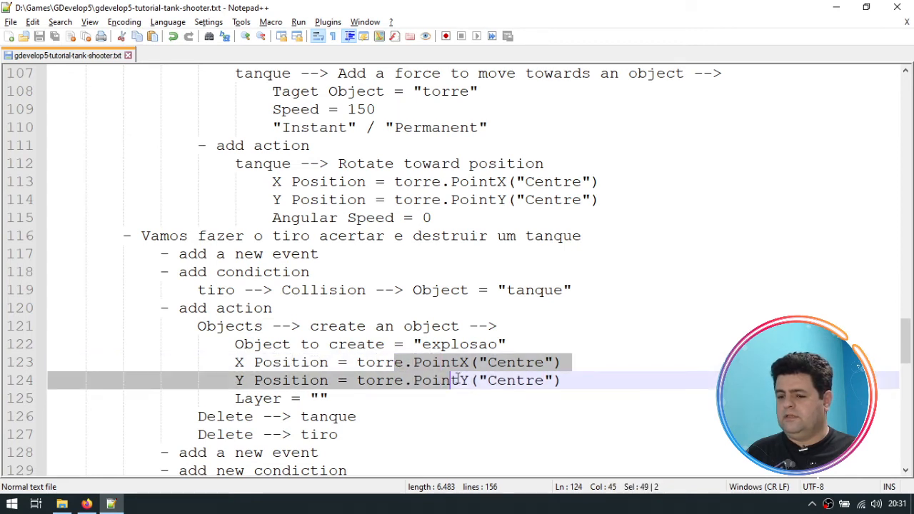
click(366, 363)
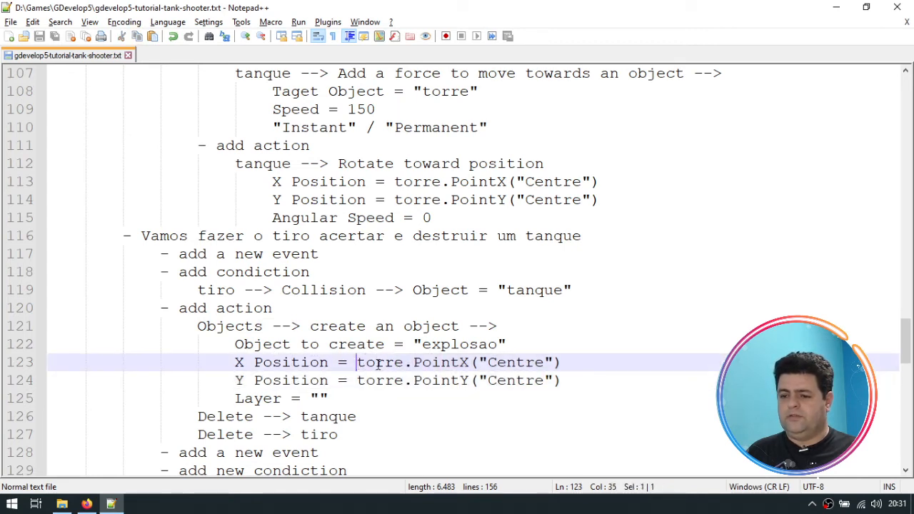
Step: In the notes, replace torre with tanque in the X and Y position expressions for creating explosao
double_click(378, 362)
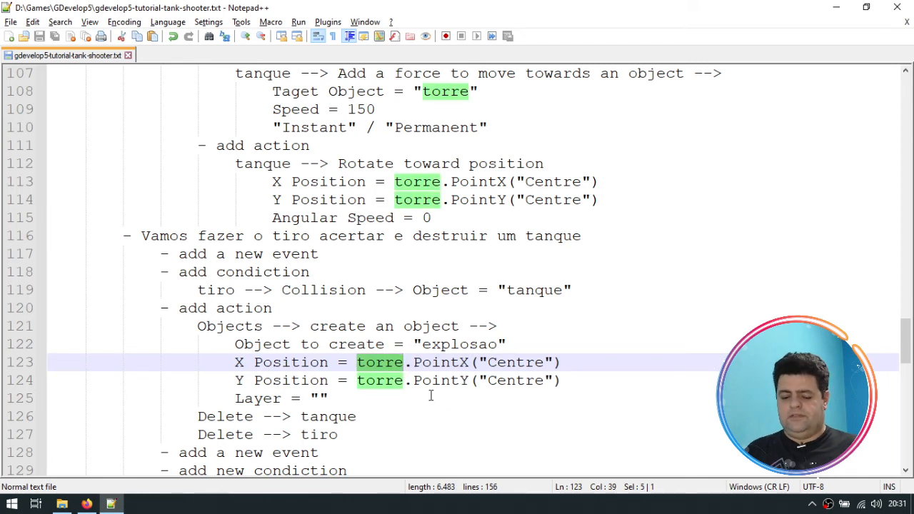
text(tanque)
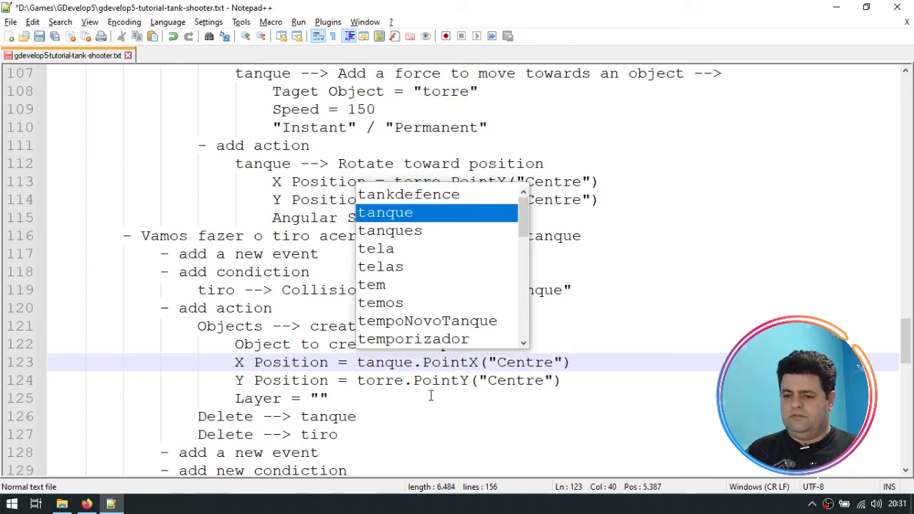
key(Down)
key(Escape)
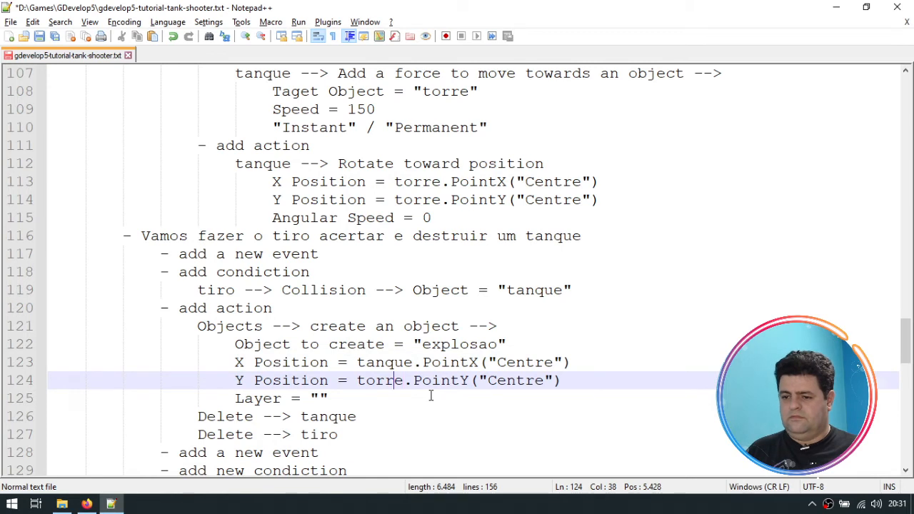
key(ctrl+Right)
key(ctrl+shift+Left)
text(tanque)
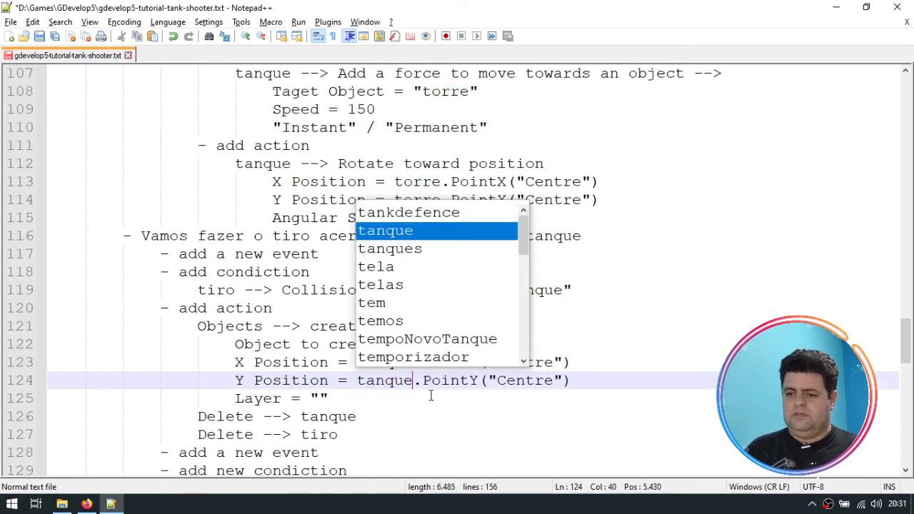
click(586, 383)
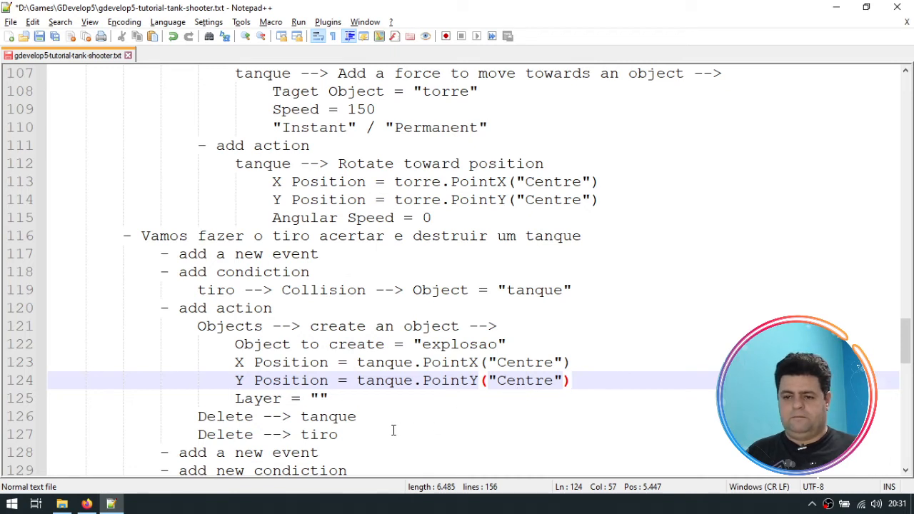
Step: In GDevelop, choose Create an object as the collision event's action and select explosao as the object to create
drag(236, 310, 263, 325)
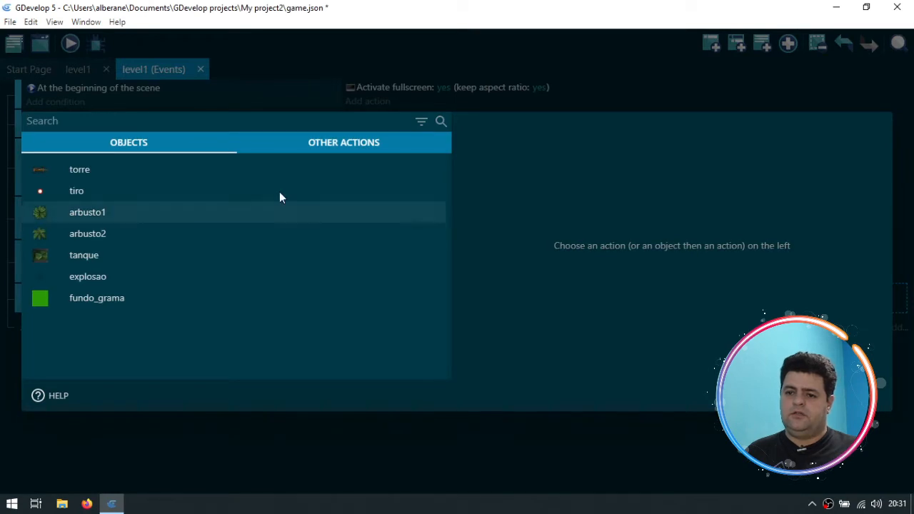
click(344, 145)
click(78, 107)
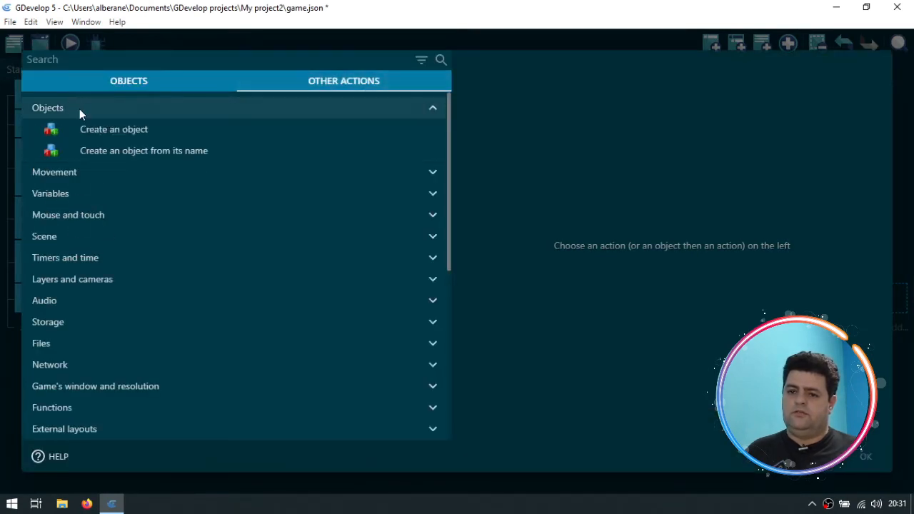
click(104, 129)
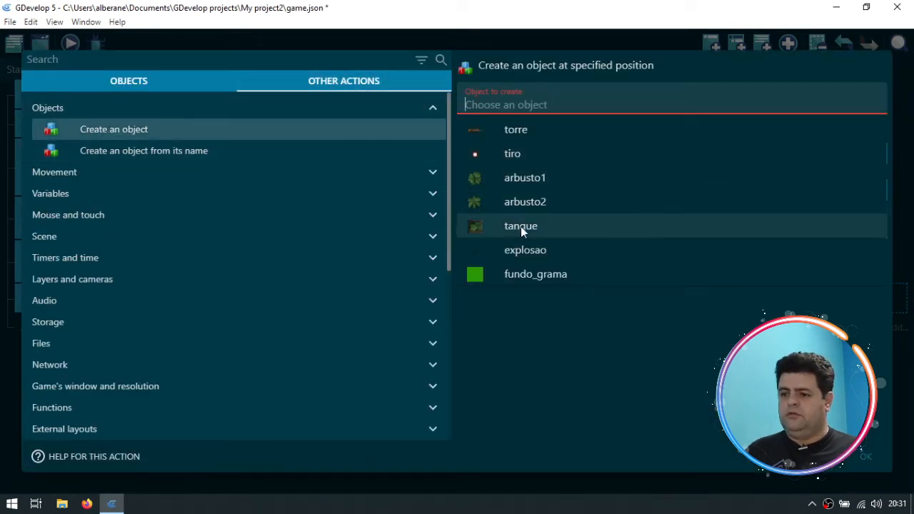
click(546, 250)
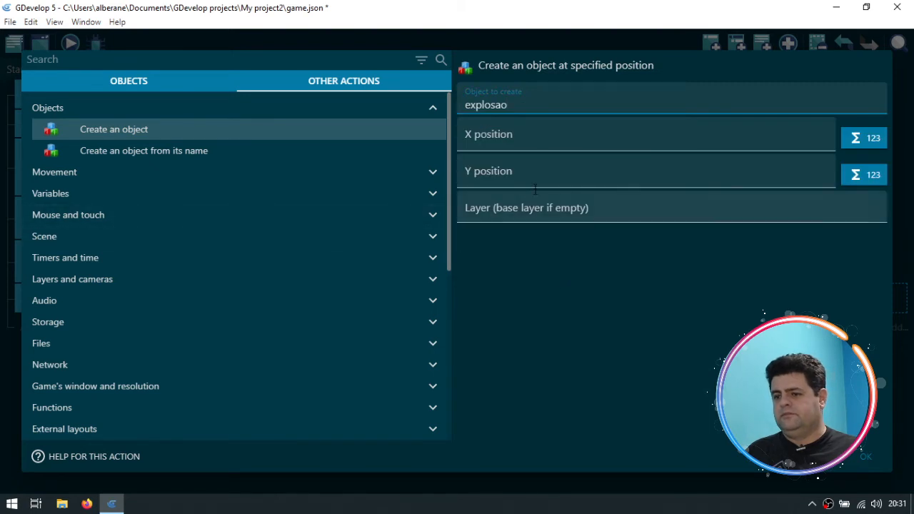
Step: Set the X position for creating explosao to tanque.PointX("Centre")
click(529, 134)
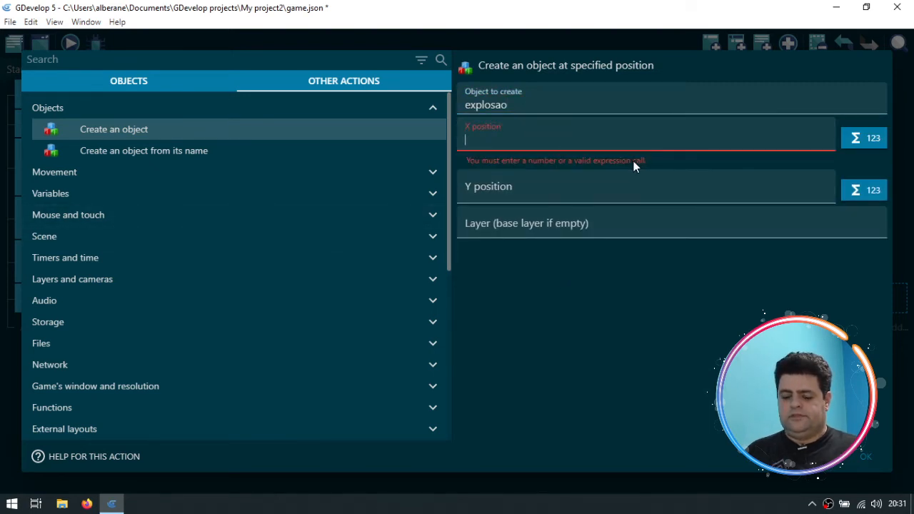
text(tanq)
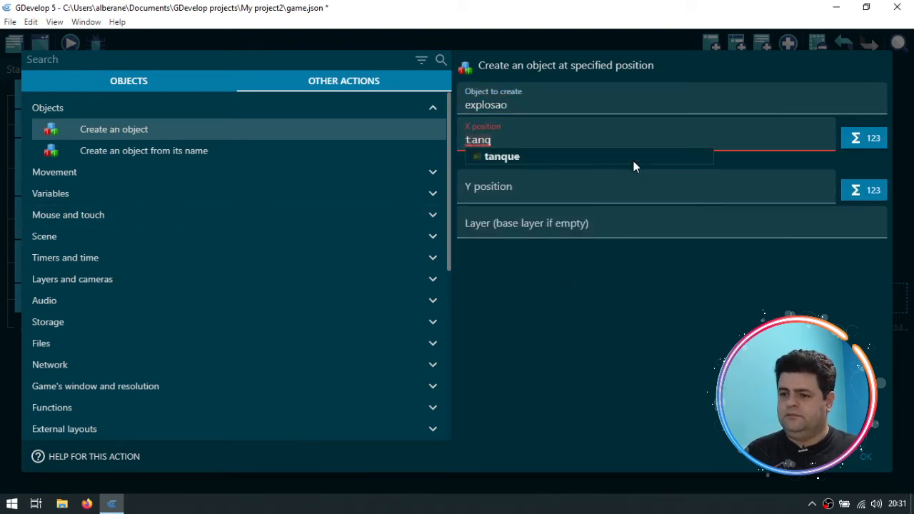
text(ue.)
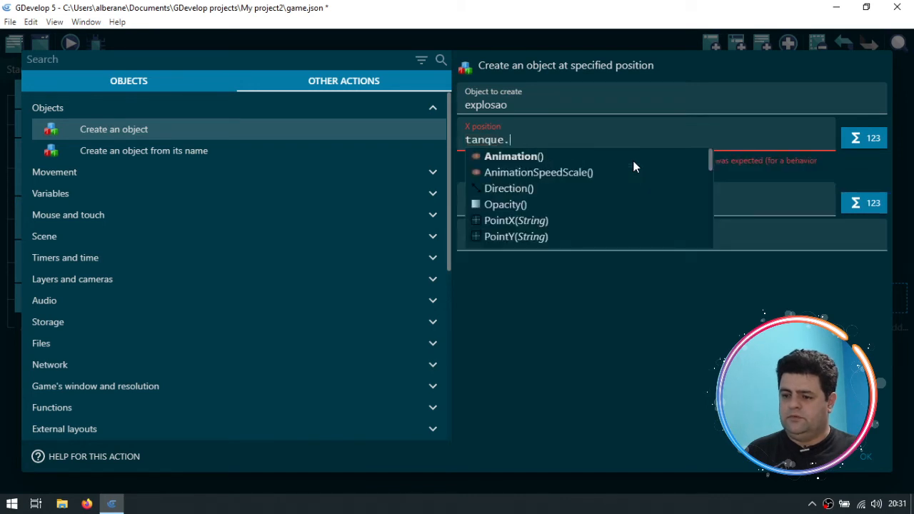
text(P)
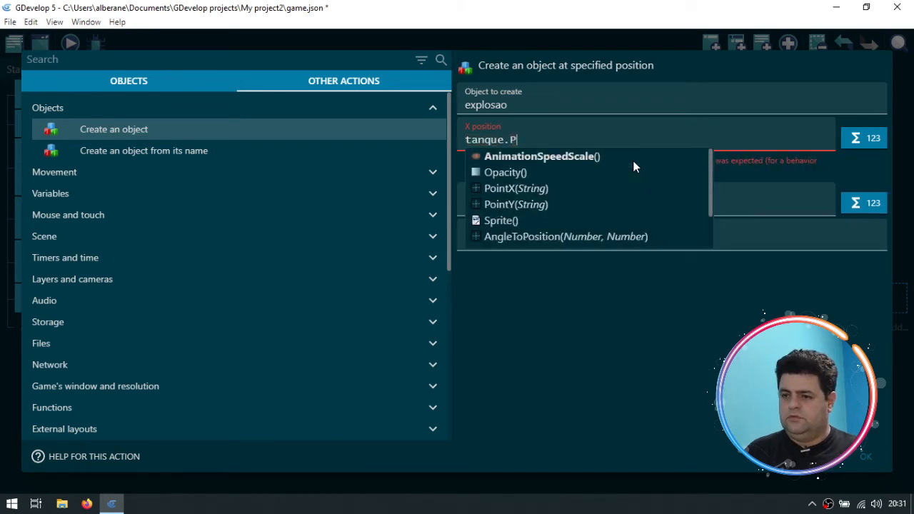
scroll(633, 166, down, 2)
scroll(633, 167, up, 1)
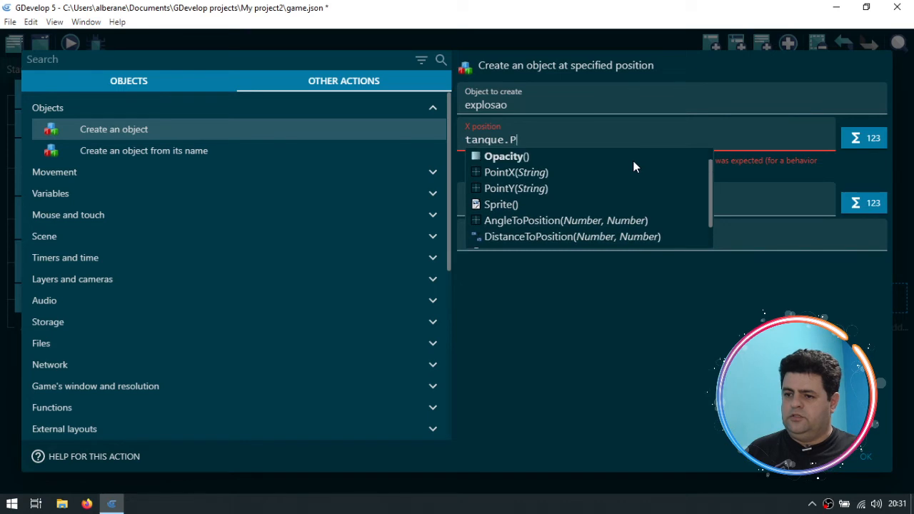
scroll(633, 167, down, 1)
key(Return)
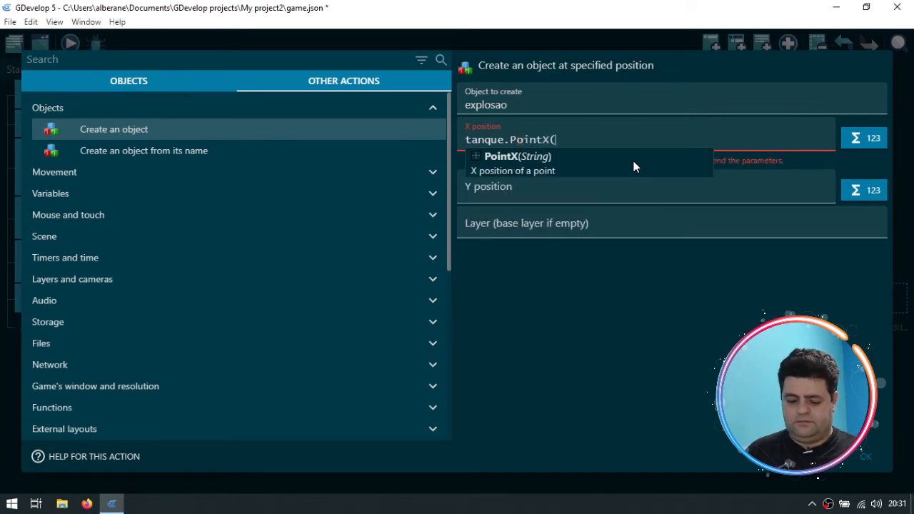
text(")
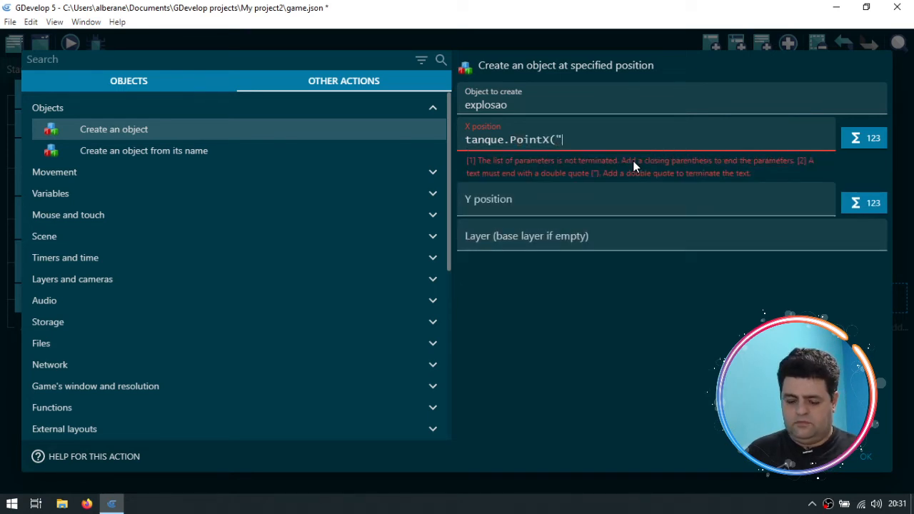
text(Centre"))
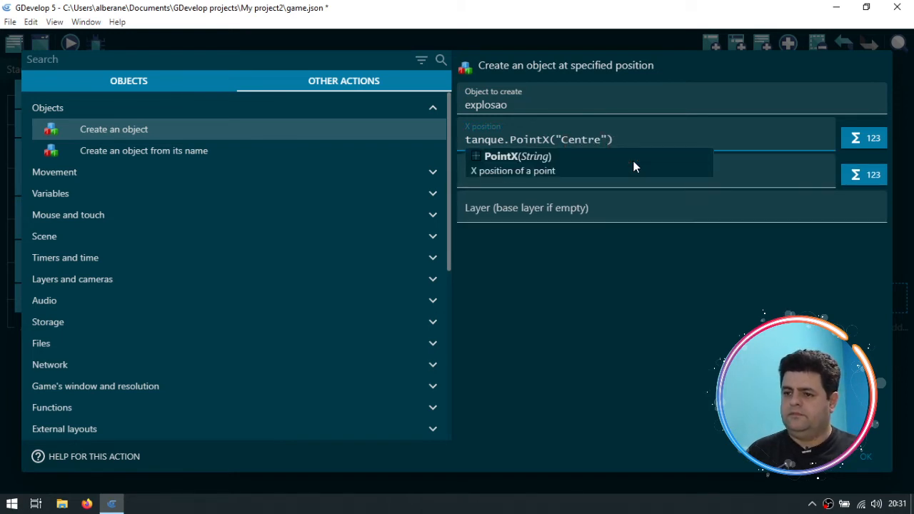
Step: Set the explosao Y position to tanque.PointY("Centre") by adapting a copy of the X expression, and accept the action
key(ctrl+a)
key(ctrl+c)
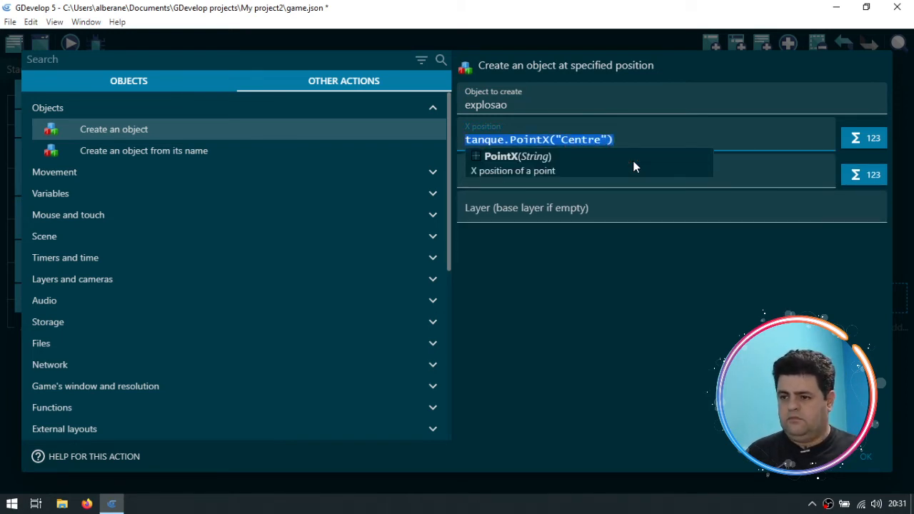
click(576, 179)
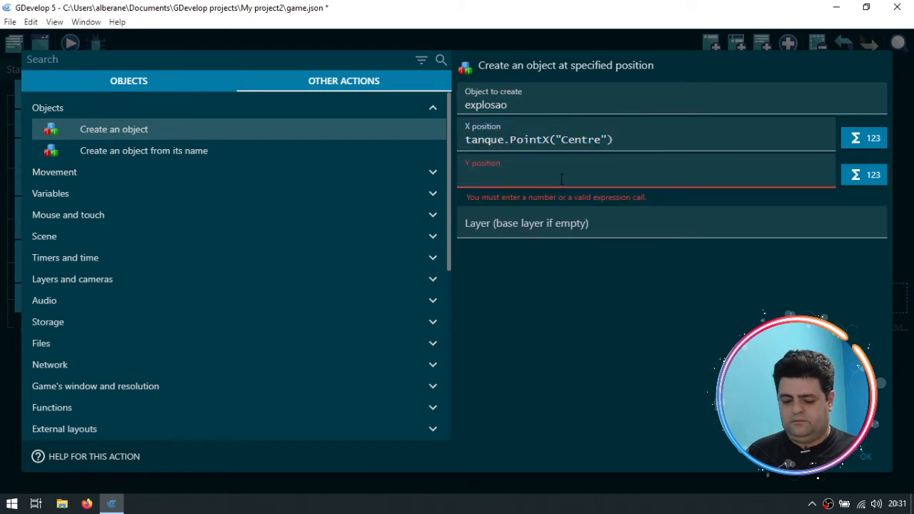
key(ctrl+v)
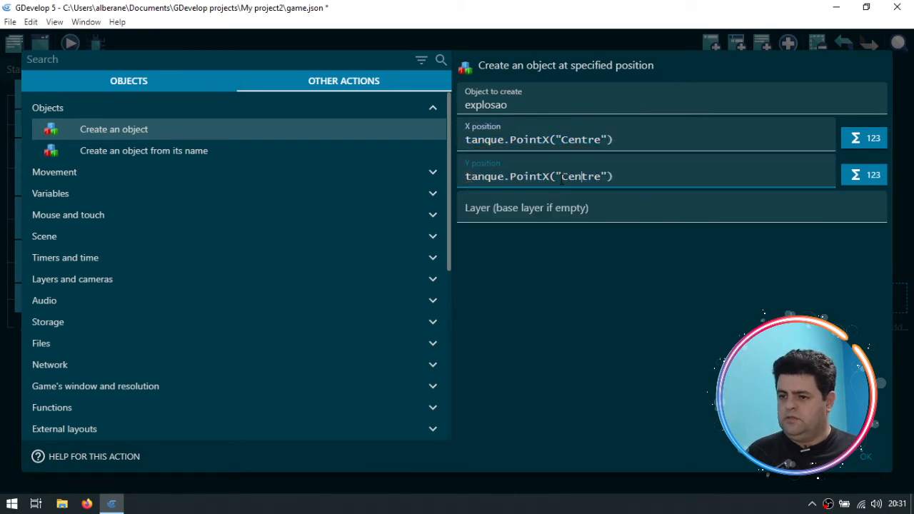
key(BackSpace)
text(Y)
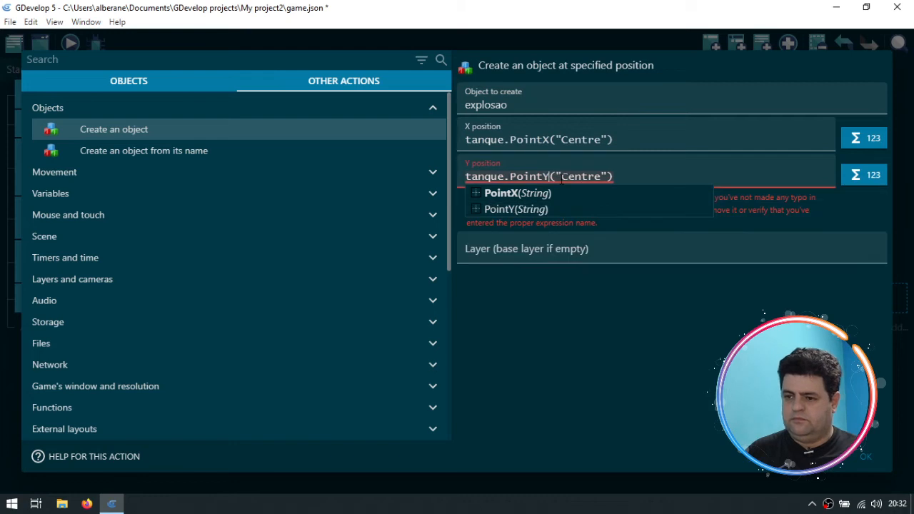
click(575, 241)
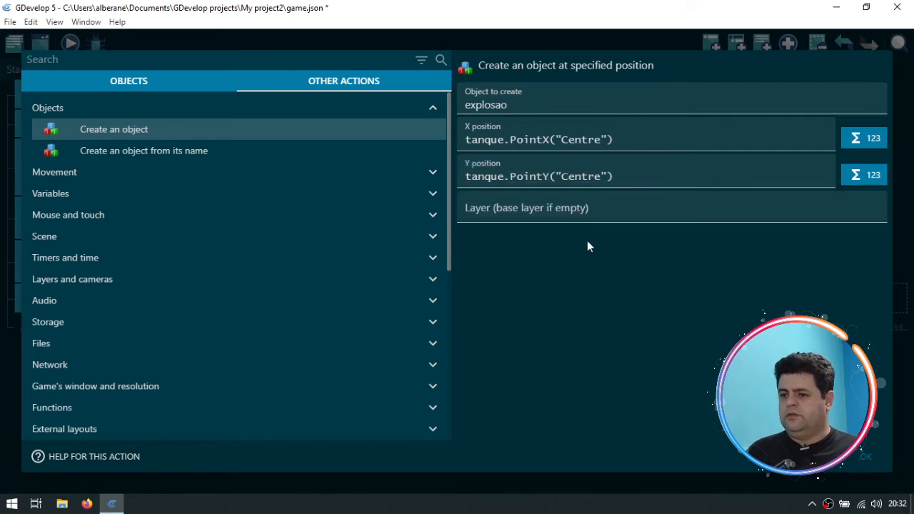
click(870, 458)
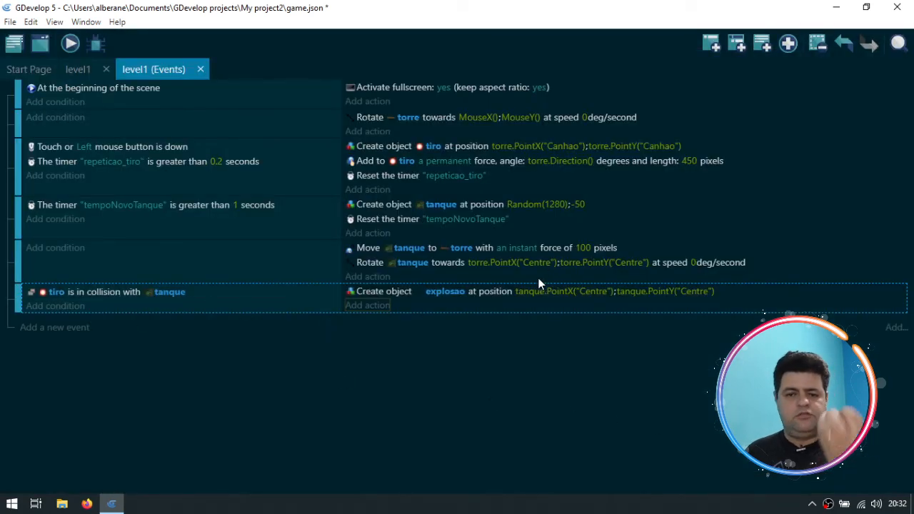
Step: Add a Delete an object action for torre to the tiro and tanque collision event
click(359, 312)
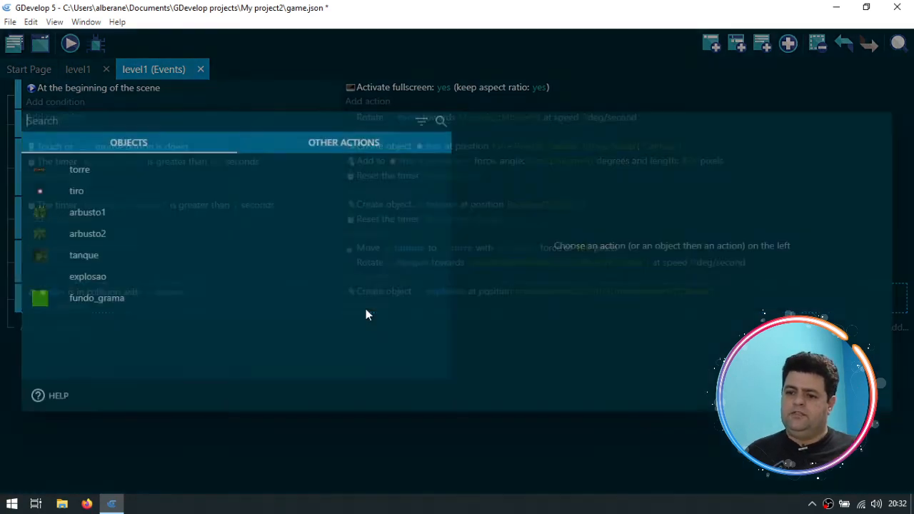
click(74, 169)
scroll(393, 264, down, 10)
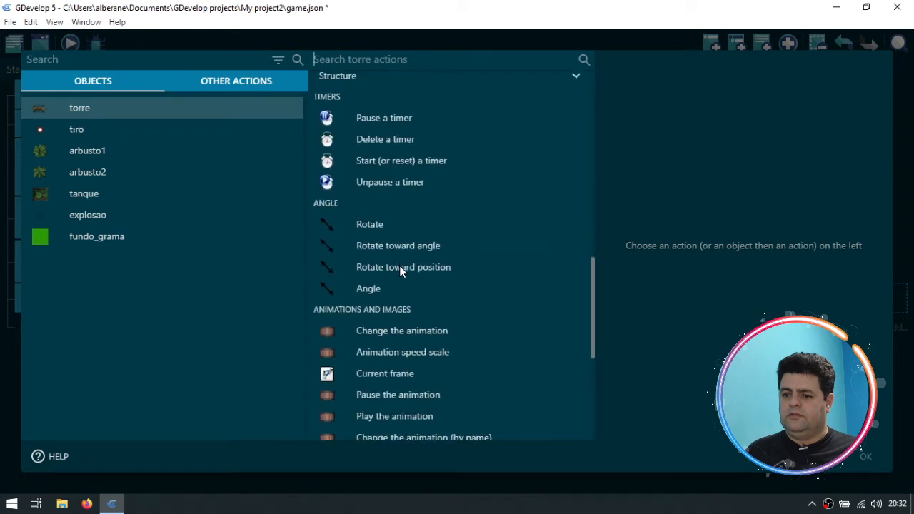
scroll(407, 278, up, 9)
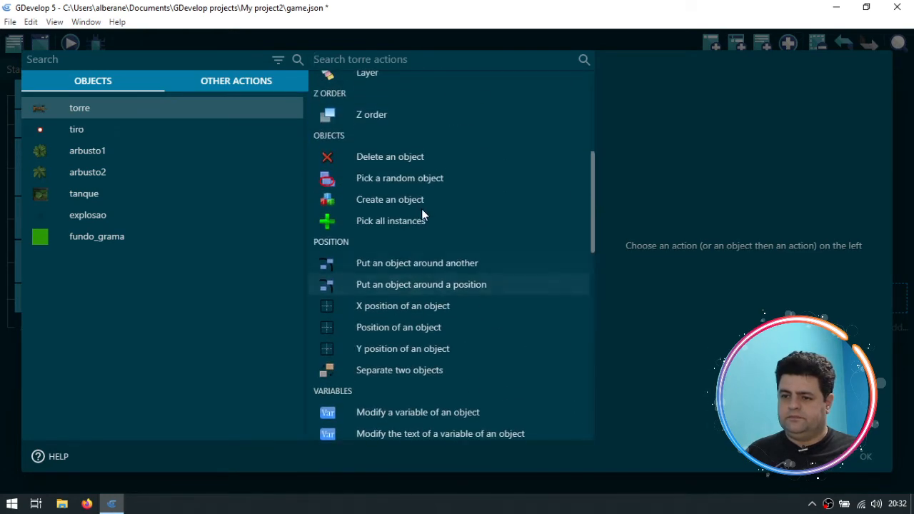
click(412, 158)
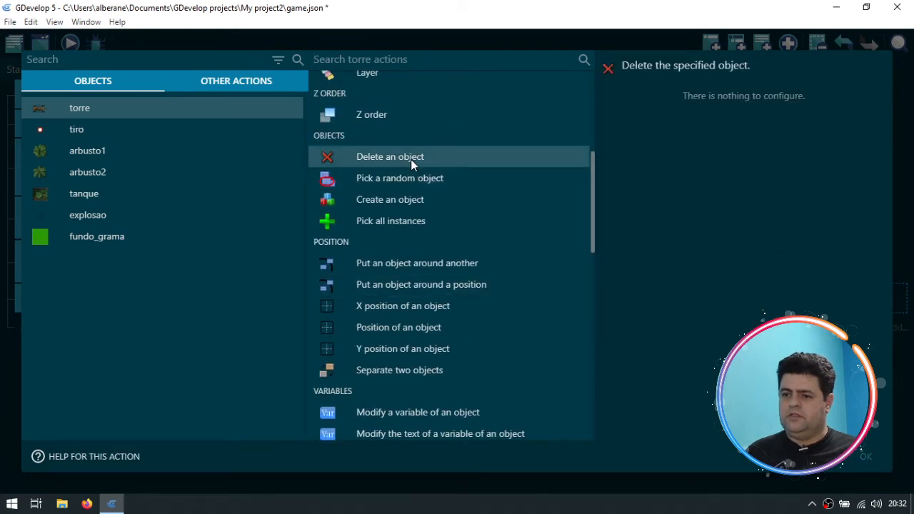
click(863, 456)
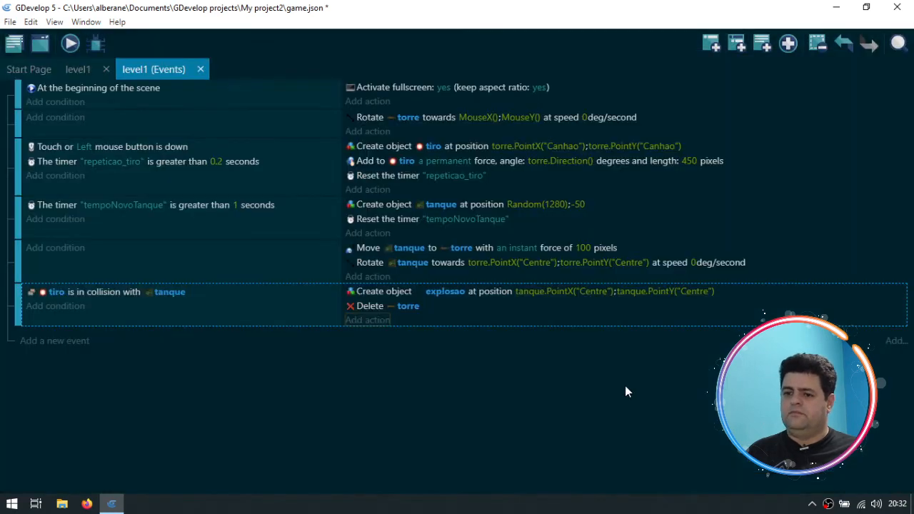
Step: Add a Delete an object action for tiro to the same collision event
click(370, 320)
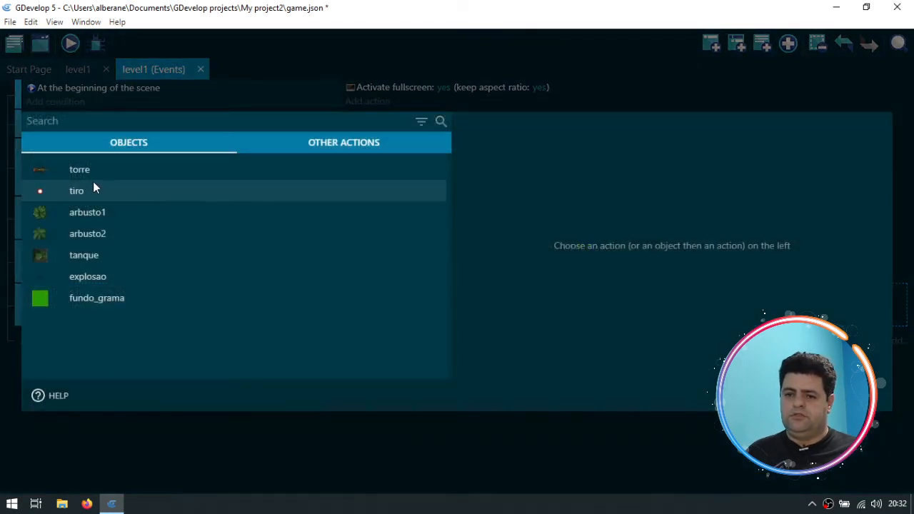
click(93, 188)
text(de)
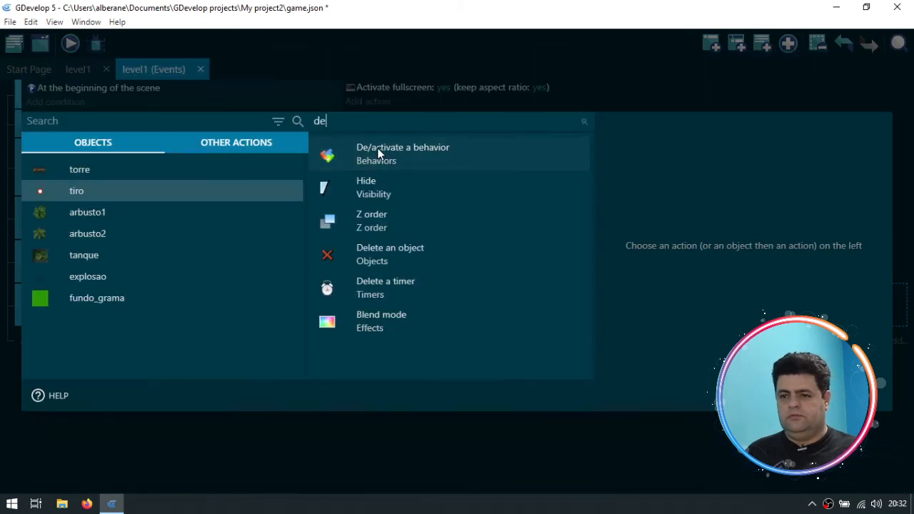
click(385, 253)
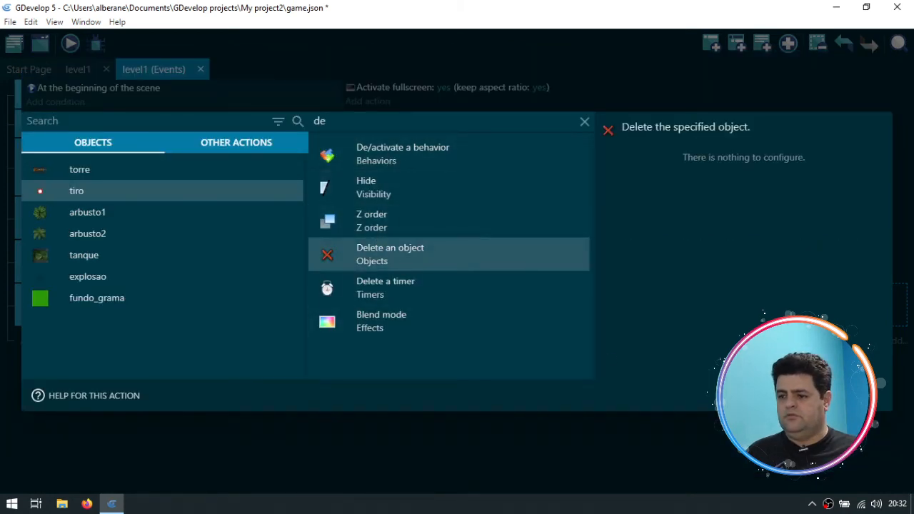
click(860, 395)
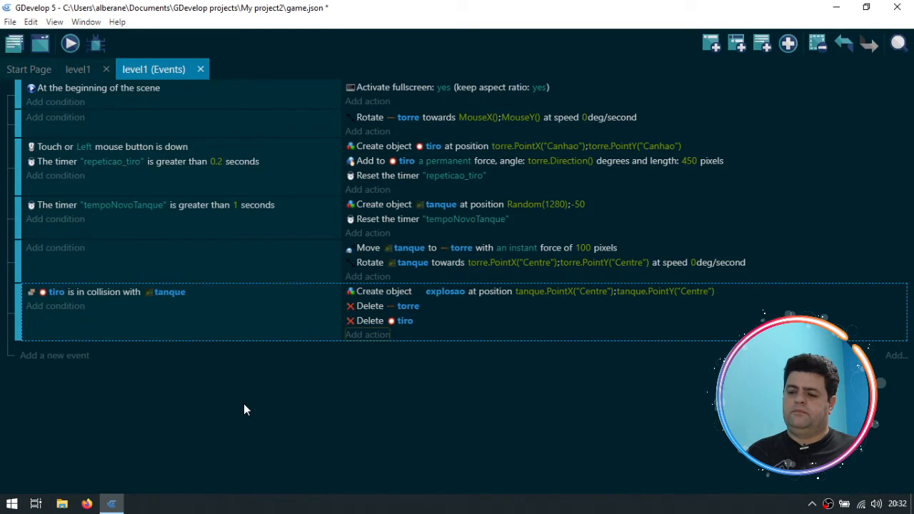
Step: Preview the game, fire at the approaching tanks to test the collision event, and close the preview
click(71, 44)
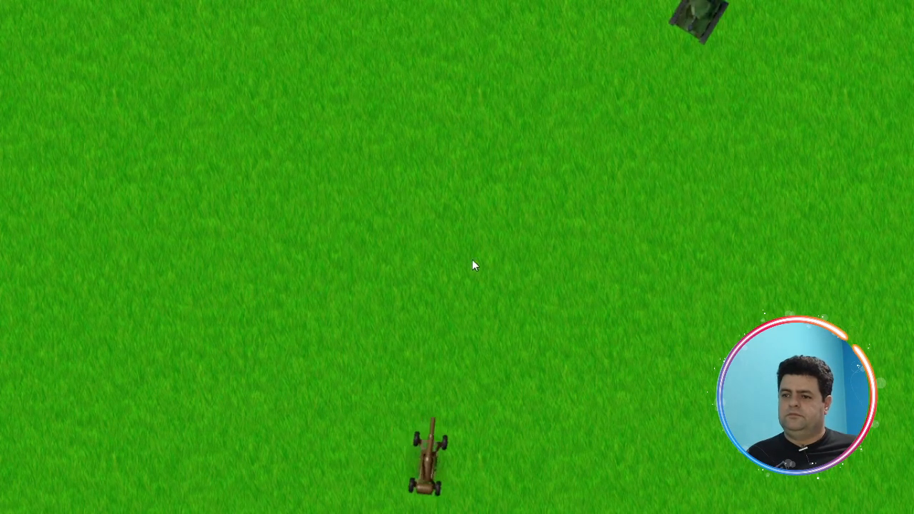
click(537, 253)
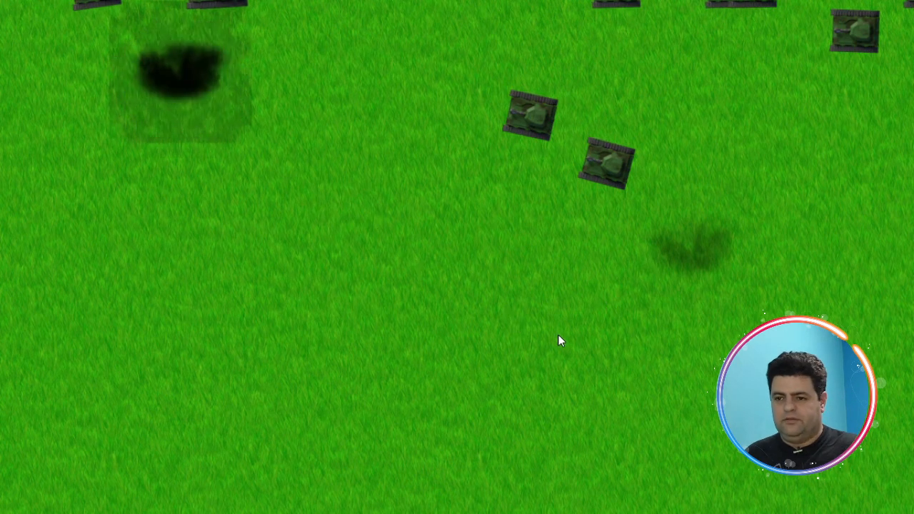
key(alt+F4)
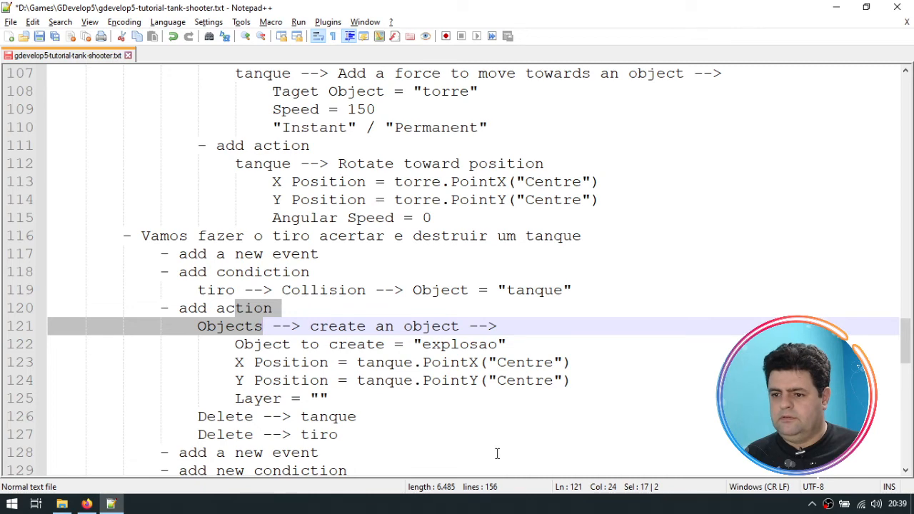
Step: In GDevelop, replace torre with tanque as the object of the collision event's first Delete action
key(ctrl+super+Left)
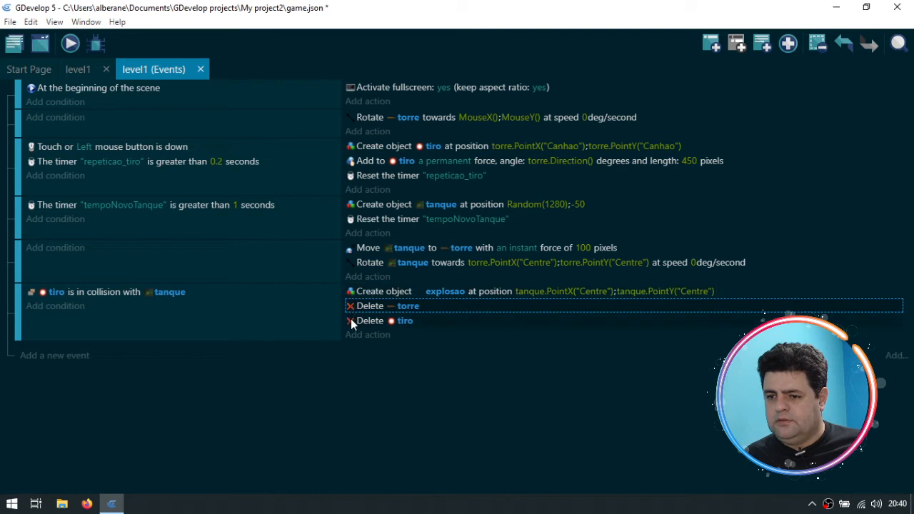
click(408, 308)
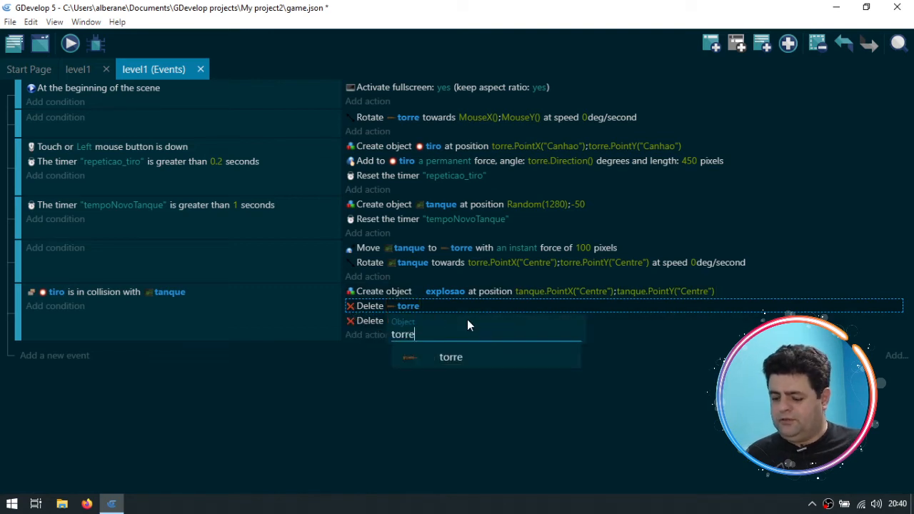
key(ctrl+a)
text(anque)
key(BackSpace)
key(BackSpace)
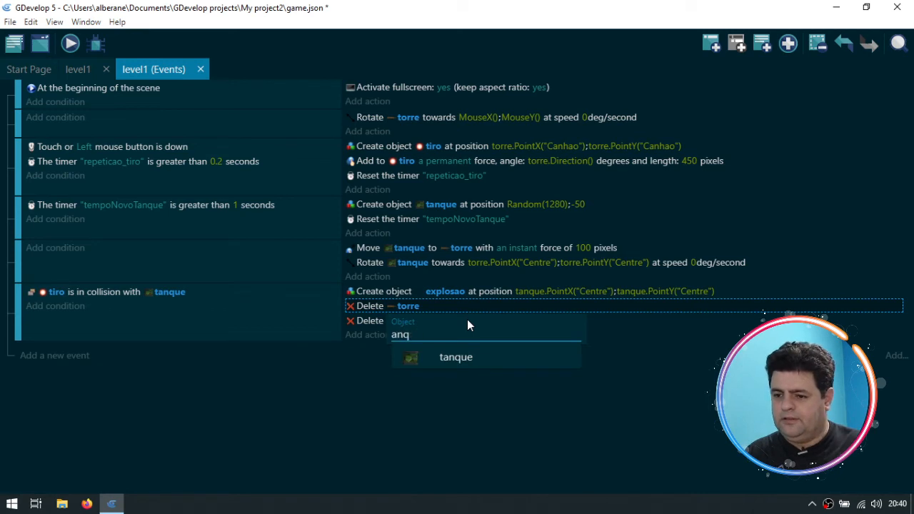
key(BackSpace)
key(BackSpace)
key(BackSpace)
text(tanque)
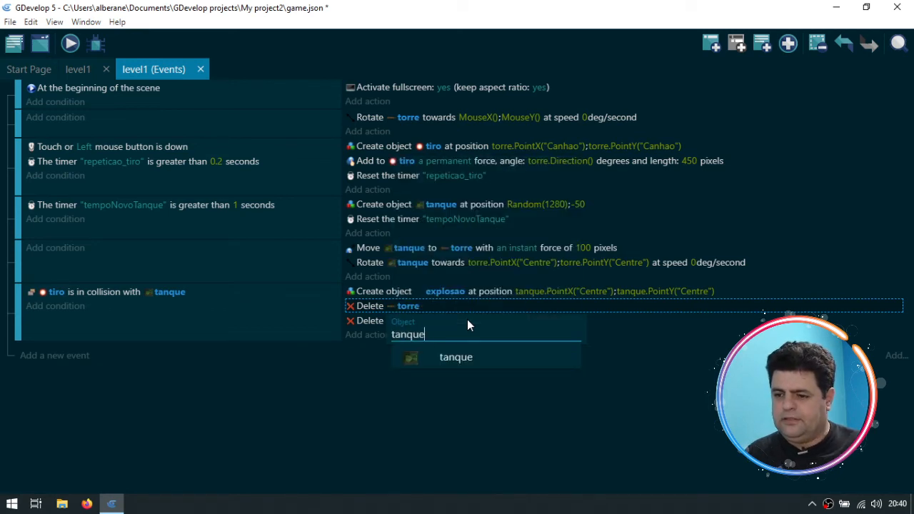
click(441, 356)
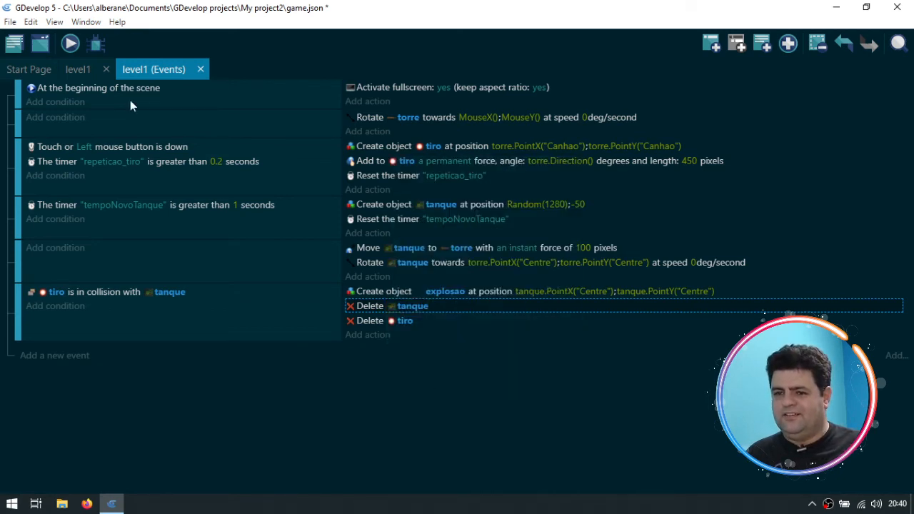
Step: Preview the game, fire at the approaching tanks to test the deletion of tanque and tiro on collision, and close the preview
click(72, 44)
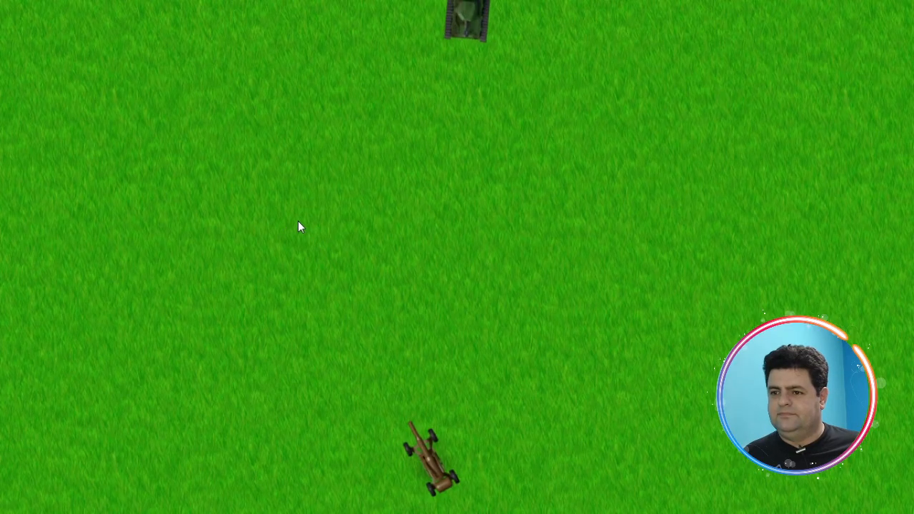
click(416, 188)
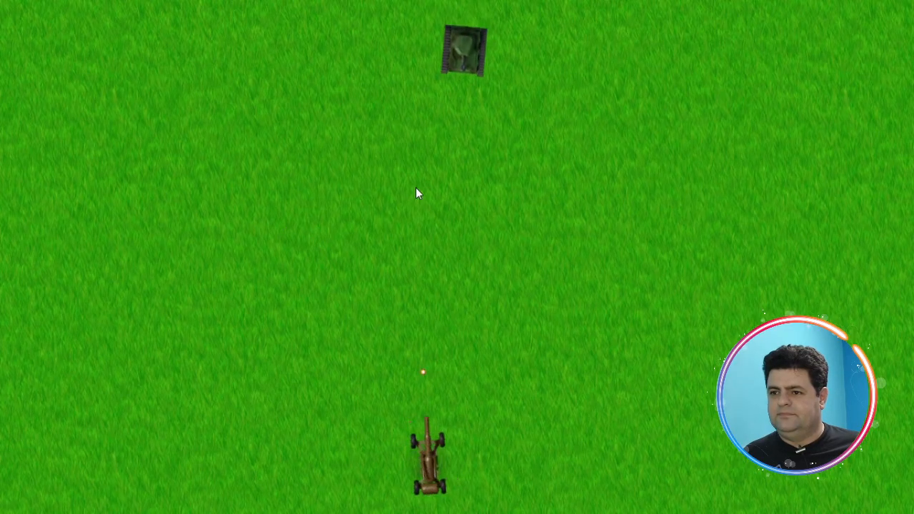
click(425, 188)
click(452, 192)
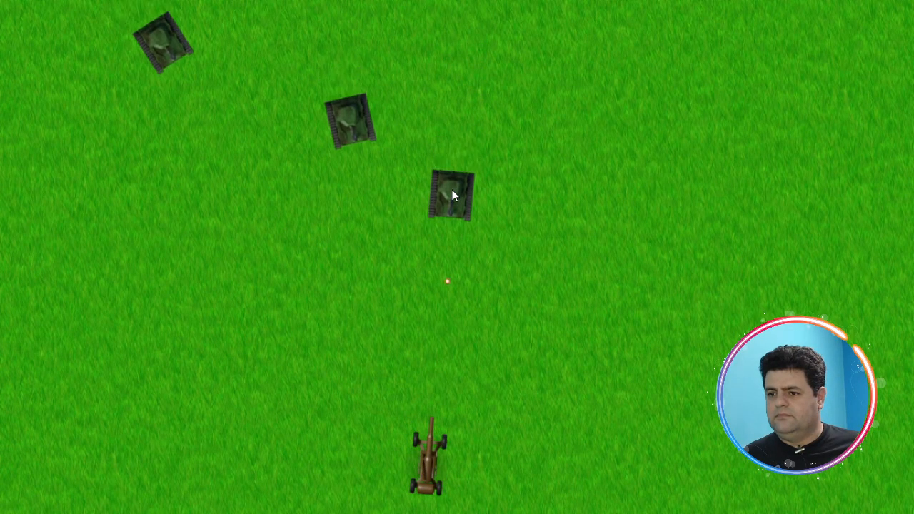
click(390, 191)
click(421, 174)
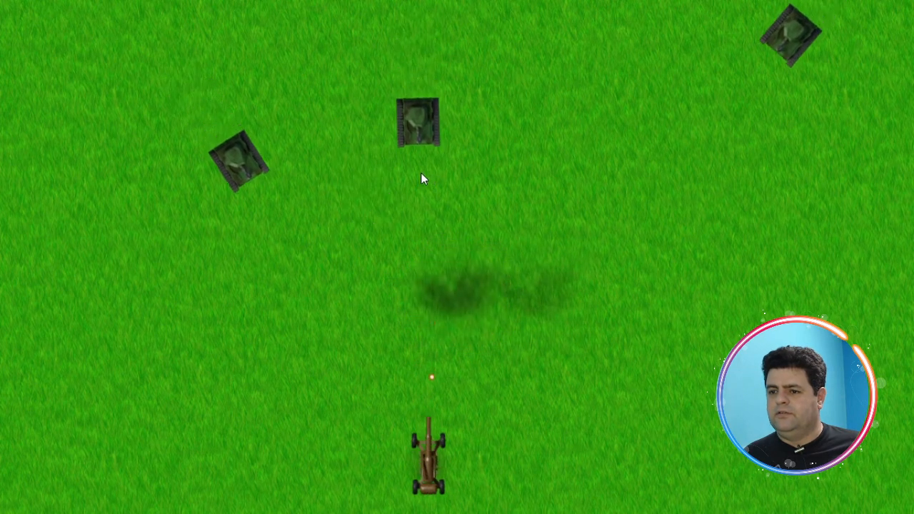
click(290, 216)
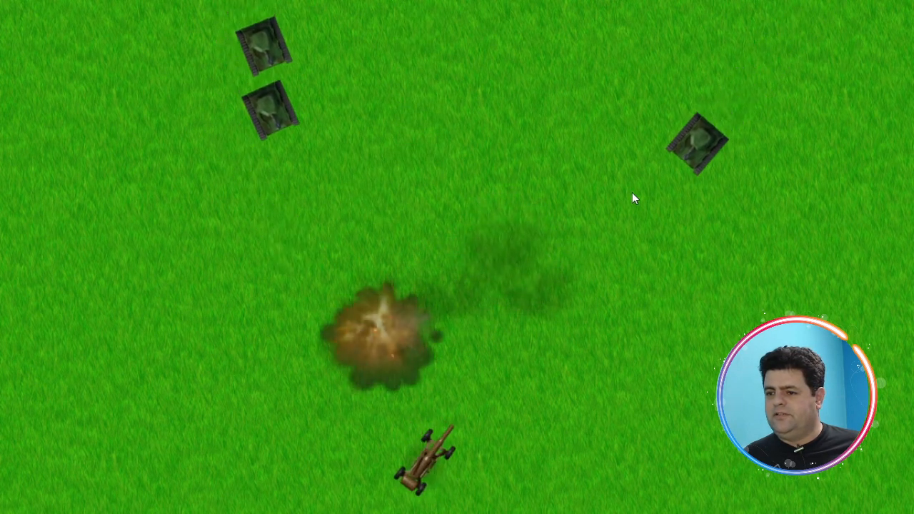
click(631, 197)
click(325, 227)
click(329, 219)
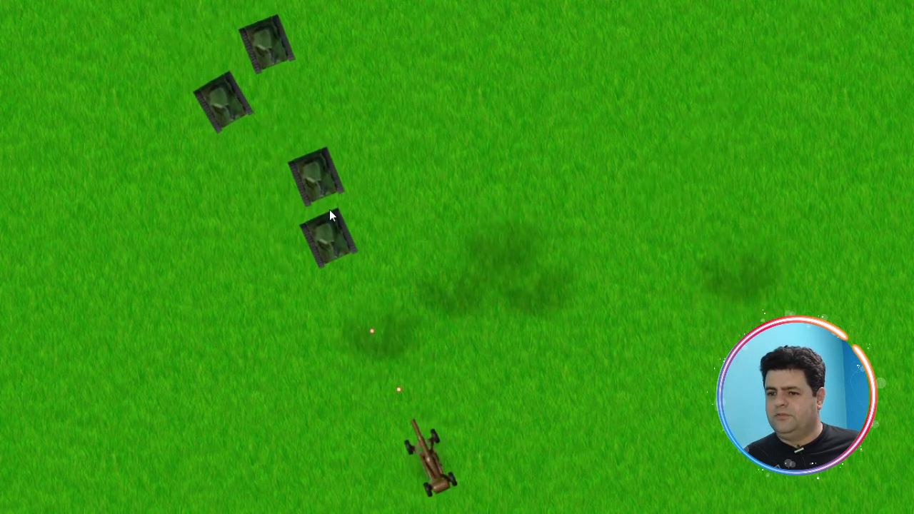
mouse_move(329, 209)
mouse_down()
mouse_move(259, 168)
mouse_move(320, 164)
mouse_move(252, 179)
mouse_move(596, 202)
mouse_move(661, 188)
mouse_move(430, 175)
mouse_move(318, 204)
mouse_move(252, 303)
mouse_up()
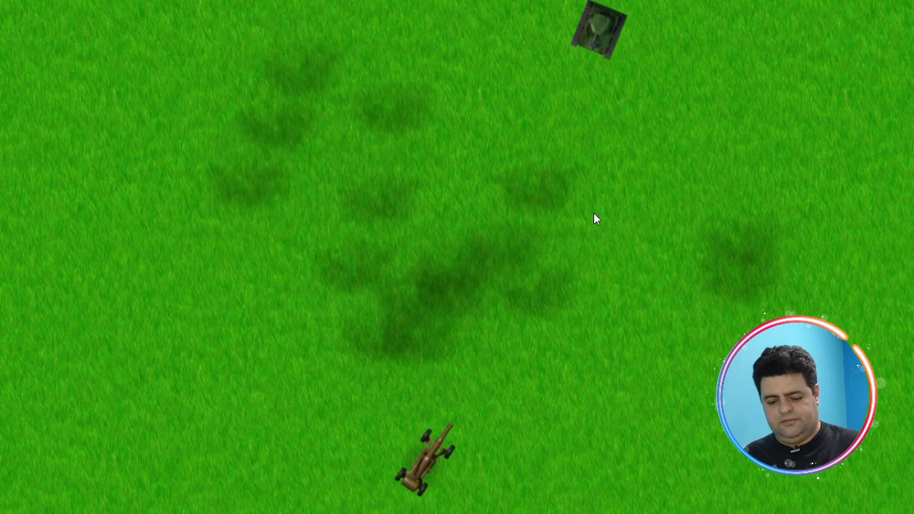
key(alt+F4)
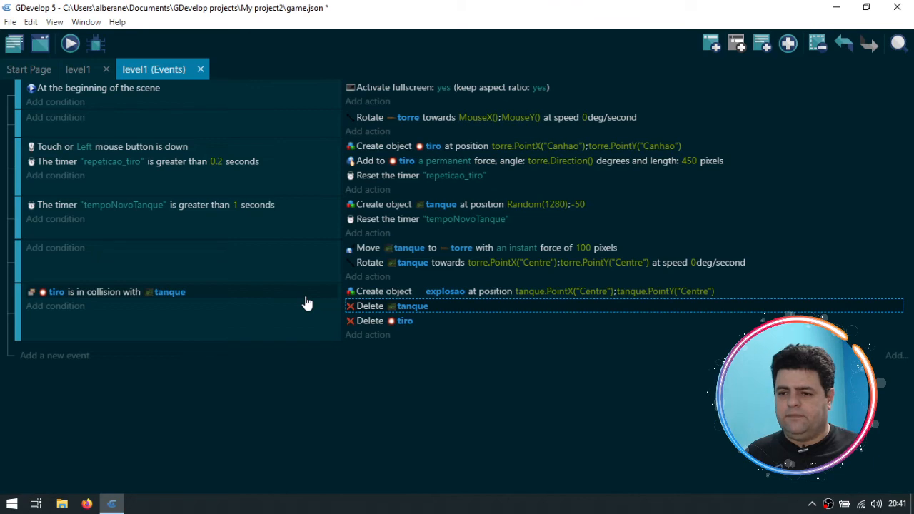
Step: Run the preview again, shoot more tanks to examine what each explosao leaves on the field, and close it
click(71, 43)
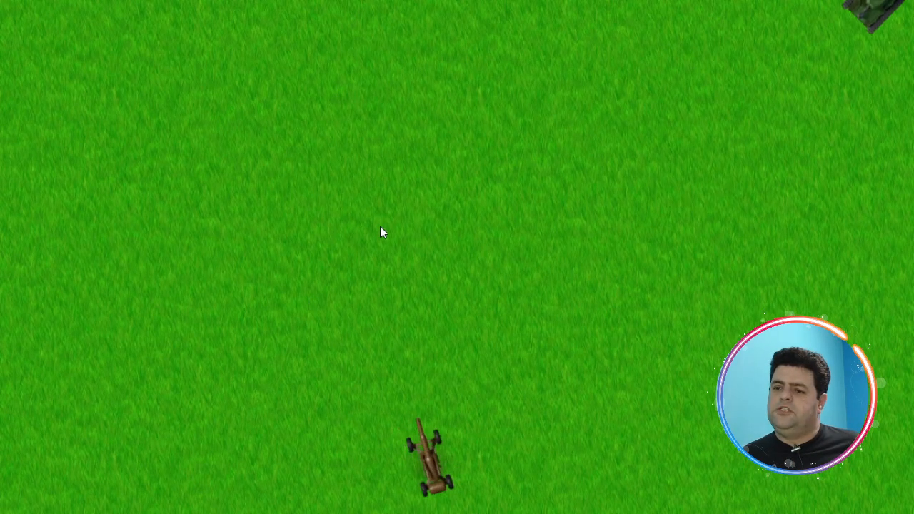
mouse_move(680, 226)
mouse_down()
mouse_move(676, 162)
mouse_move(417, 167)
mouse_move(320, 224)
mouse_move(579, 188)
mouse_move(723, 240)
mouse_move(390, 184)
mouse_move(257, 228)
mouse_move(475, 192)
mouse_move(585, 226)
mouse_move(340, 189)
mouse_move(778, 178)
mouse_move(678, 181)
mouse_move(362, 158)
mouse_move(663, 178)
mouse_move(710, 202)
mouse_move(497, 131)
mouse_move(421, 139)
mouse_move(608, 187)
mouse_move(416, 141)
mouse_move(323, 142)
mouse_move(261, 205)
mouse_move(351, 169)
mouse_move(130, 147)
mouse_move(238, 127)
mouse_move(651, 237)
mouse_up()
click(540, 203)
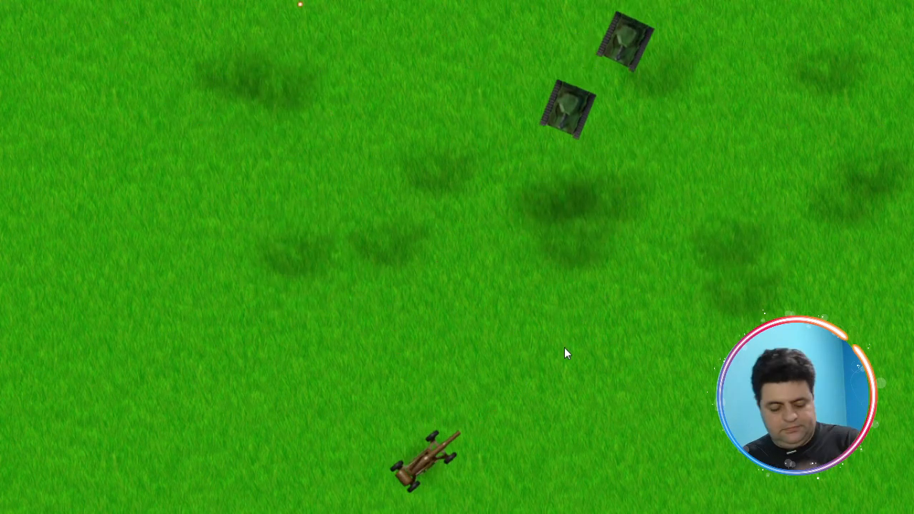
key(alt+F4)
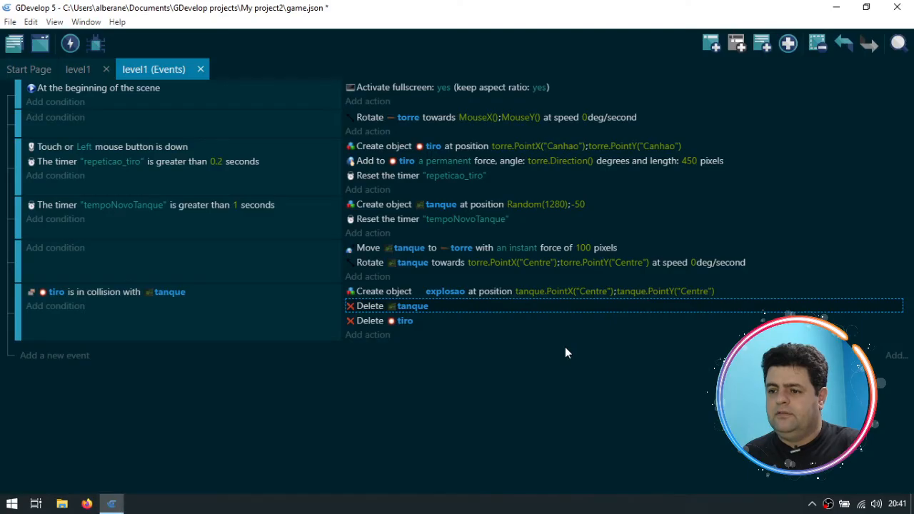
Step: Add a new event with an Animation finished condition for the explosao object
click(55, 356)
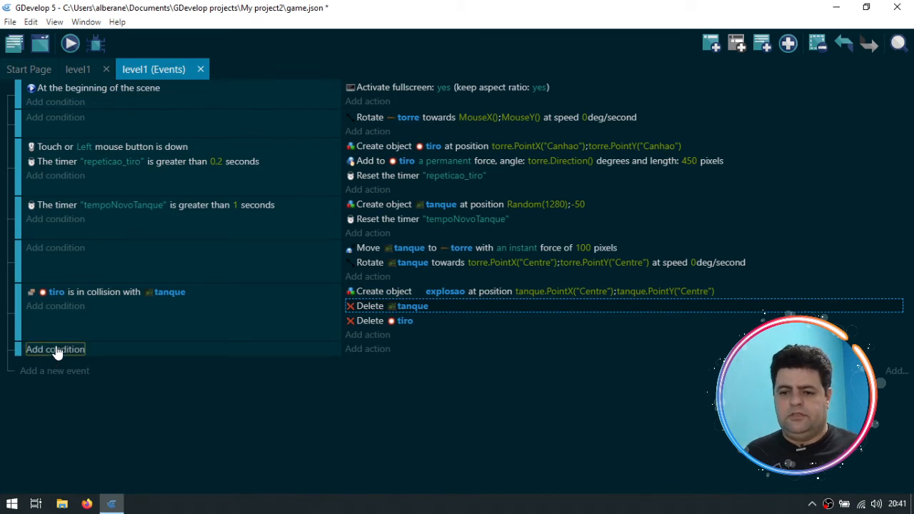
click(56, 350)
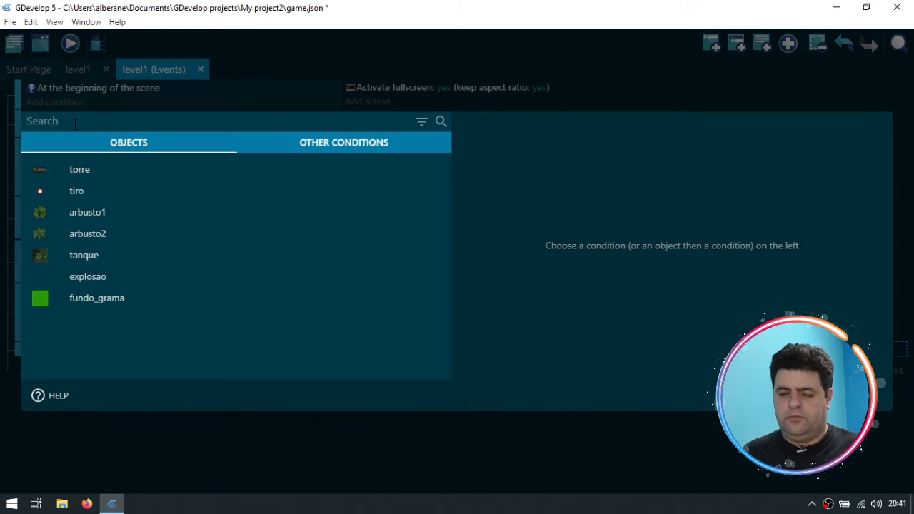
text(ani)
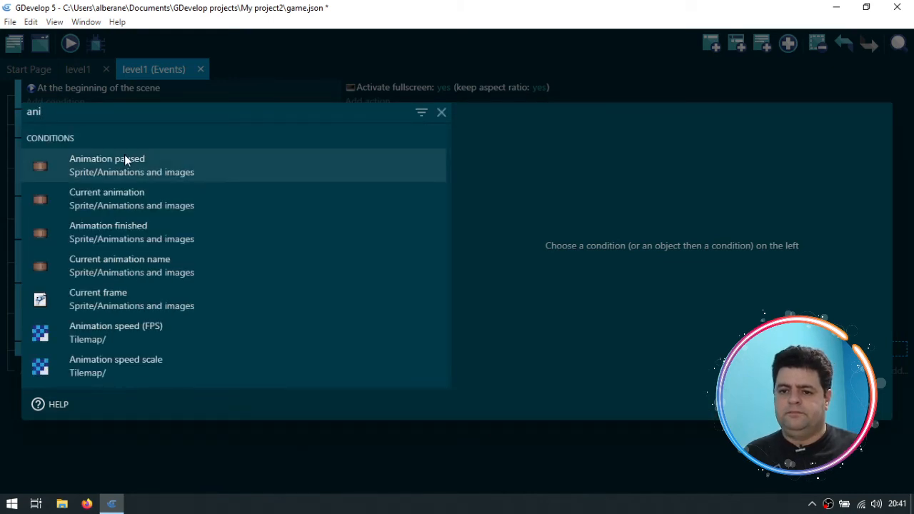
click(132, 233)
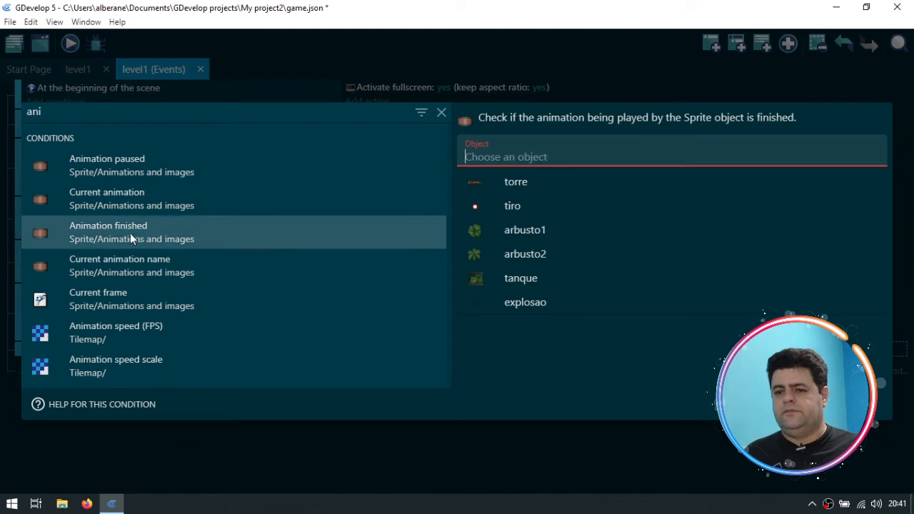
click(526, 303)
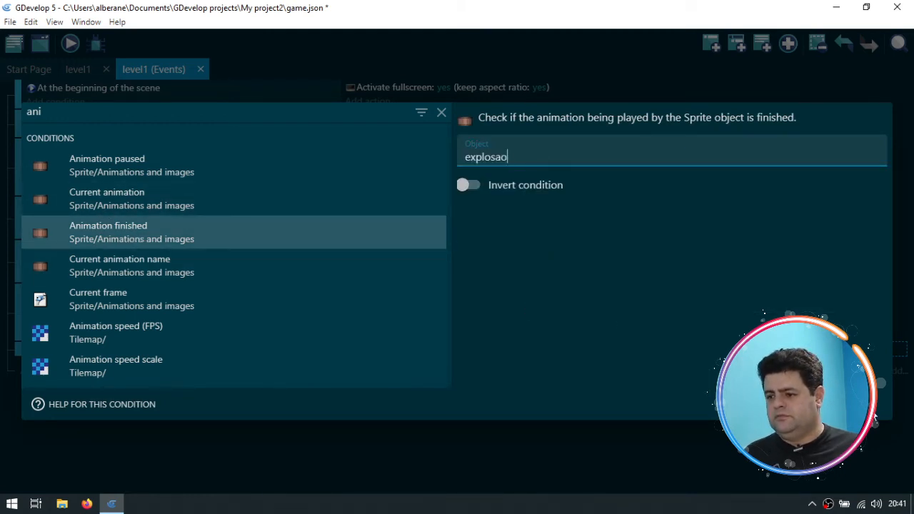
key(Return)
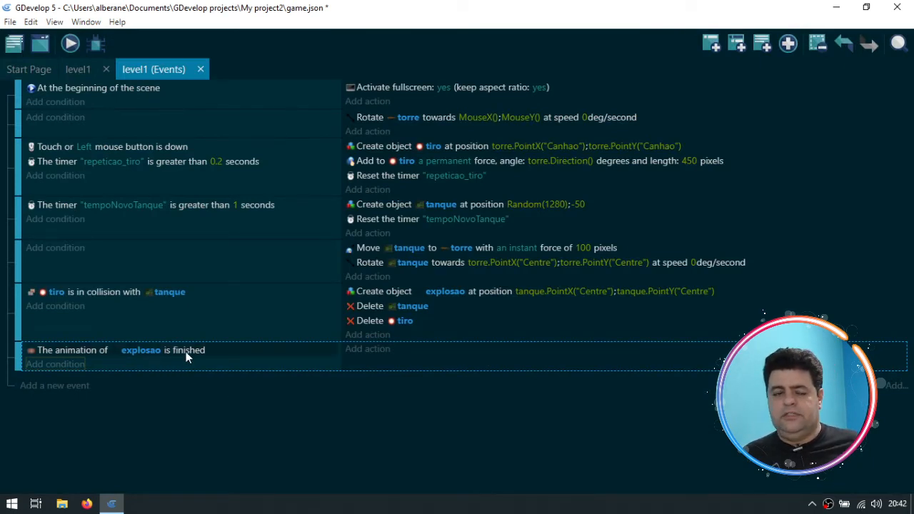
Step: Add a Delete an object action for explosao to the animation finished event and save the project
click(375, 348)
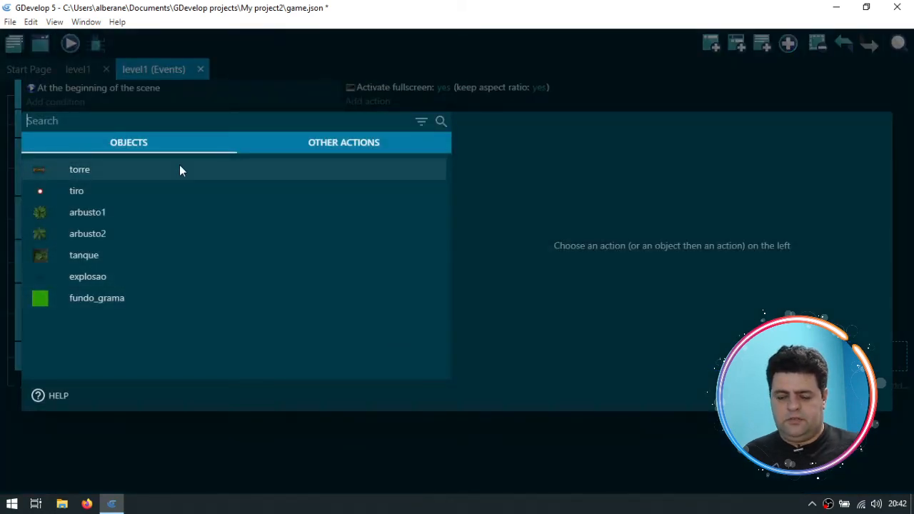
click(98, 283)
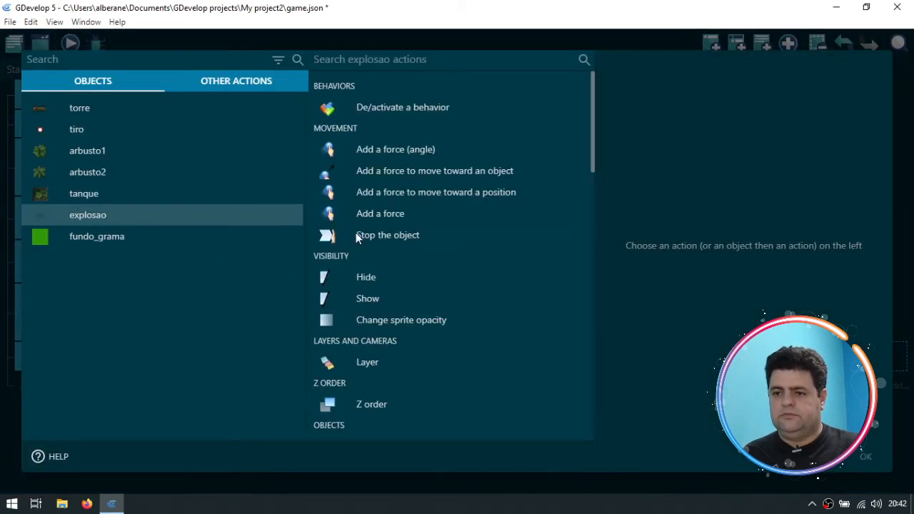
text(de)
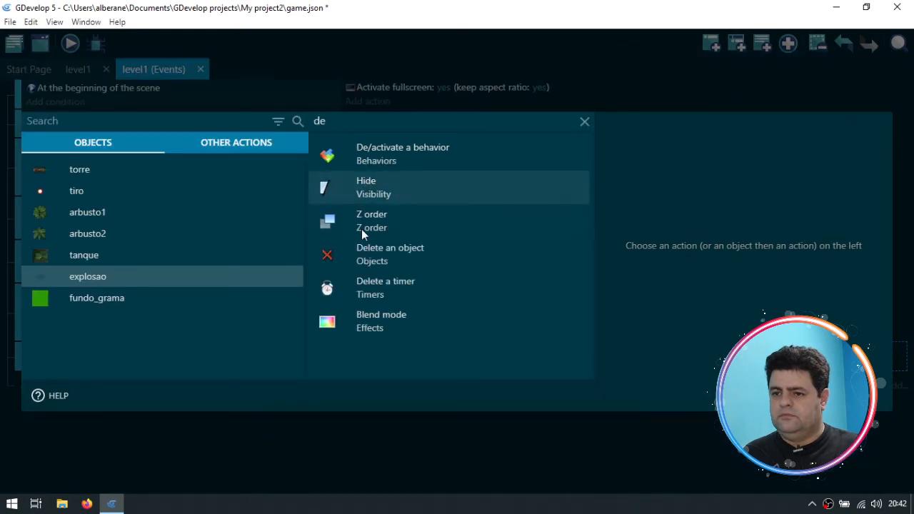
click(400, 254)
click(853, 395)
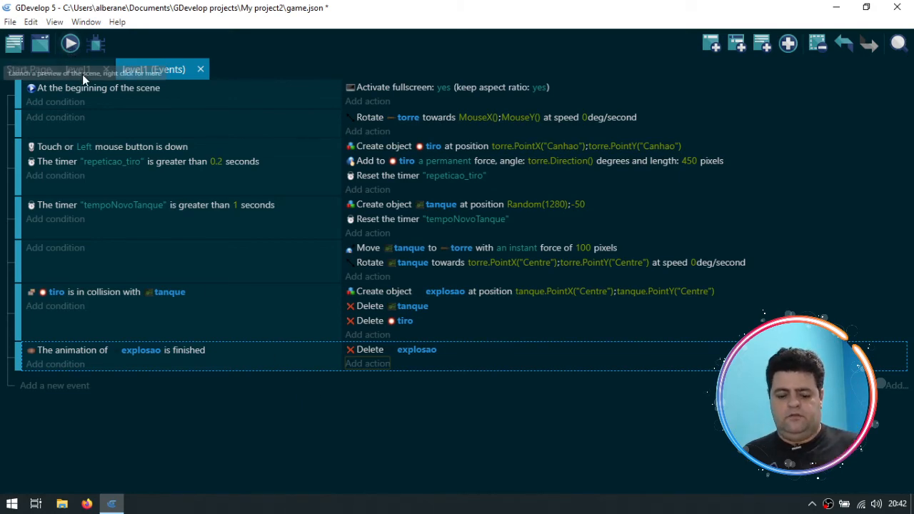
key(ctrl+s)
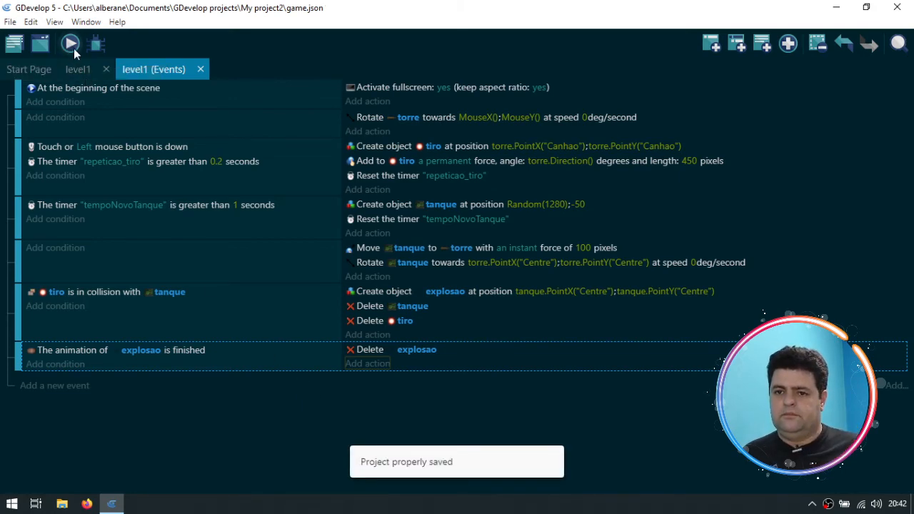
Step: Preview the game, shoot tanks to test the removal of finished explosions, and close the preview
click(75, 49)
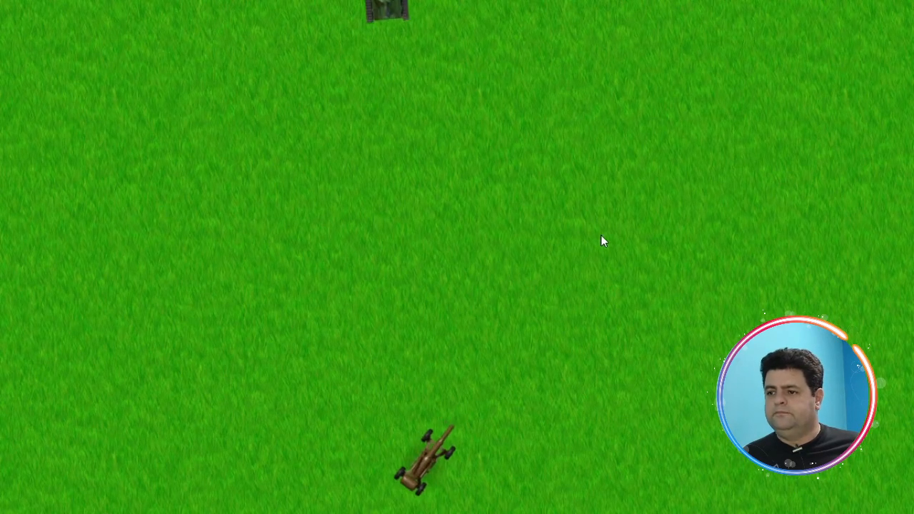
click(270, 242)
click(559, 235)
click(554, 239)
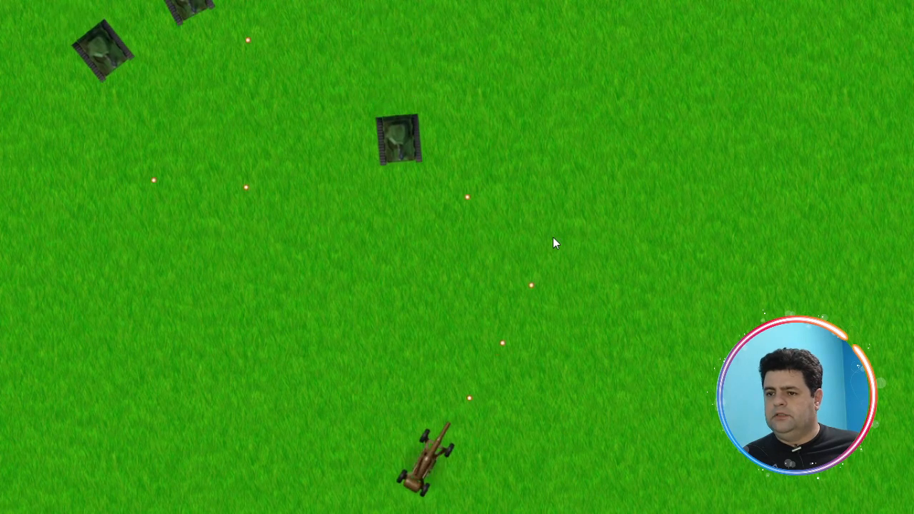
mouse_move(554, 239)
mouse_down()
mouse_move(338, 212)
mouse_move(298, 231)
mouse_move(304, 215)
mouse_move(441, 233)
mouse_move(250, 233)
mouse_move(579, 200)
mouse_move(536, 160)
mouse_move(224, 164)
mouse_move(487, 168)
mouse_move(489, 192)
mouse_move(365, 192)
mouse_move(367, 202)
mouse_move(358, 179)
mouse_move(260, 233)
mouse_move(470, 201)
mouse_move(286, 204)
mouse_move(371, 218)
mouse_up()
drag(531, 254, 317, 187)
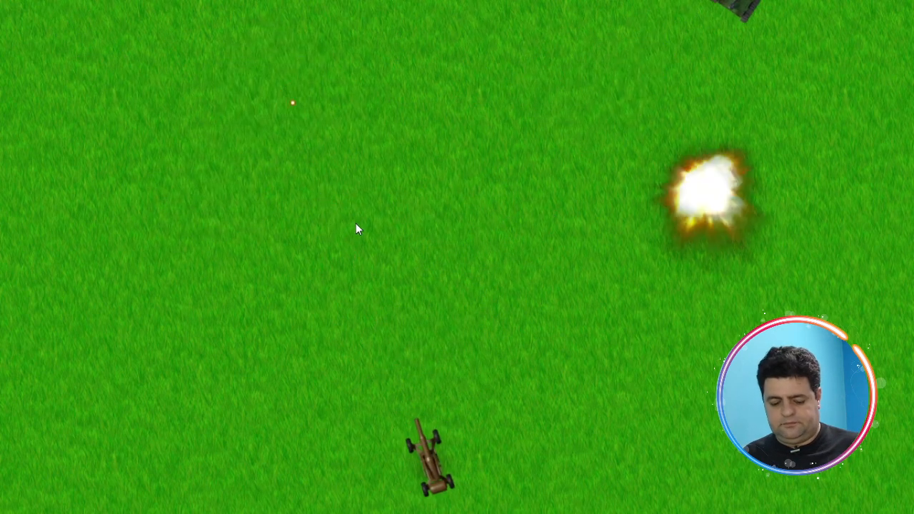
key(alt+F4)
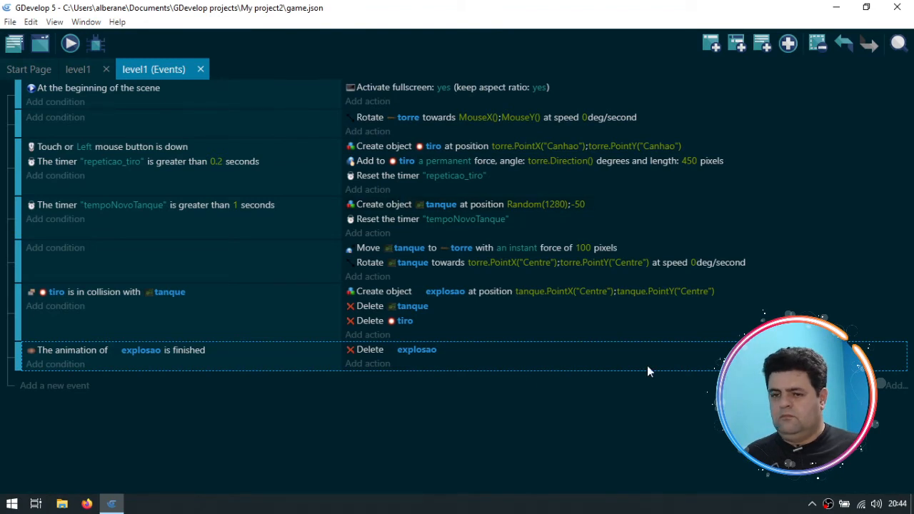
Step: Open the explosao object from the level1 scene and bring up its sprite points for editing
click(78, 67)
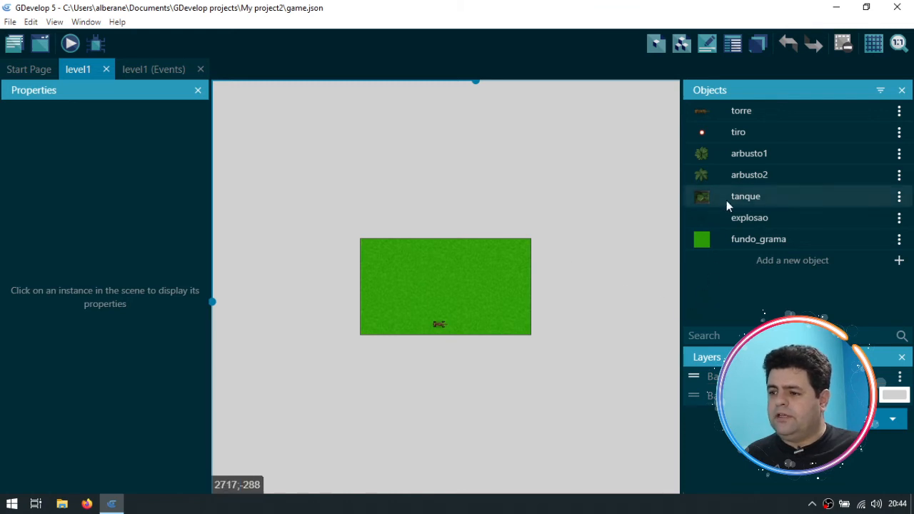
click(753, 217)
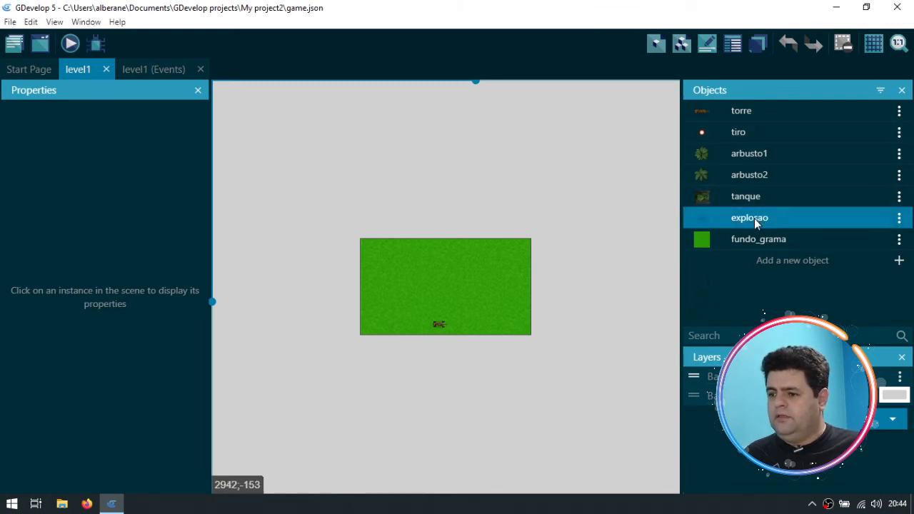
double_click(757, 218)
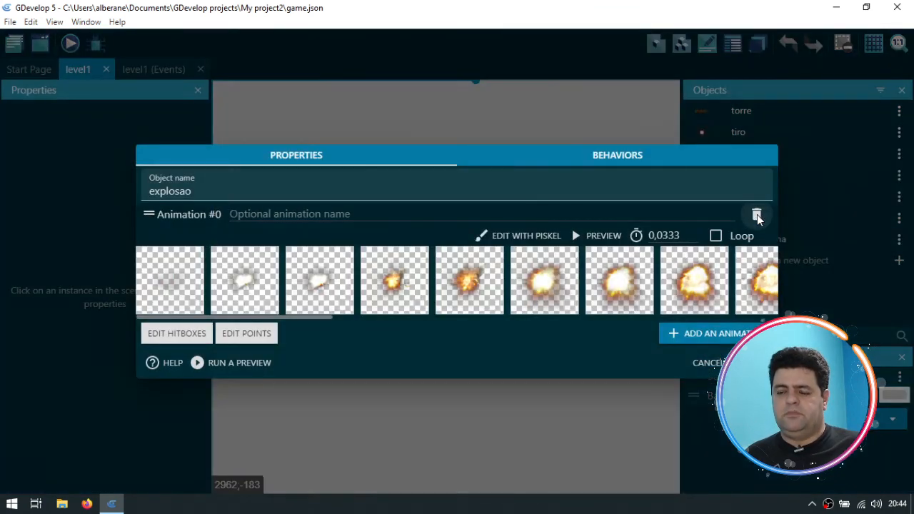
click(259, 340)
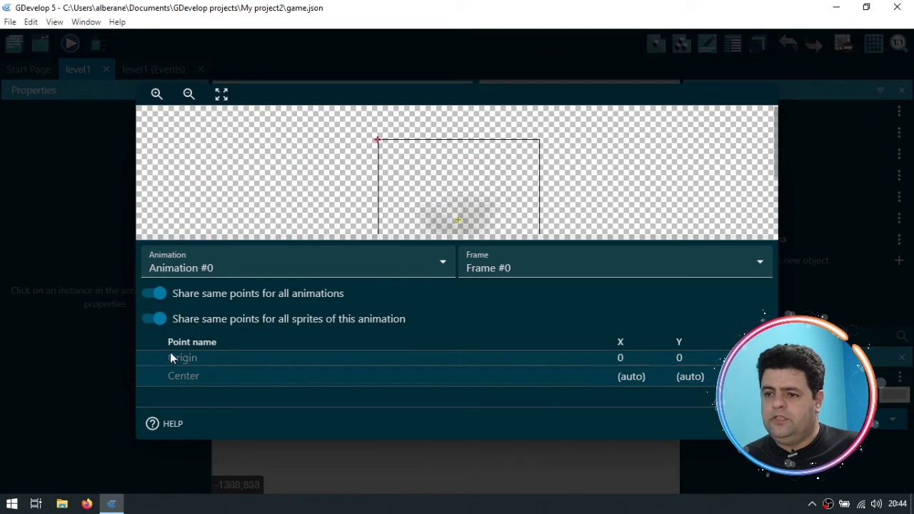
scroll(681, 210, down, 1)
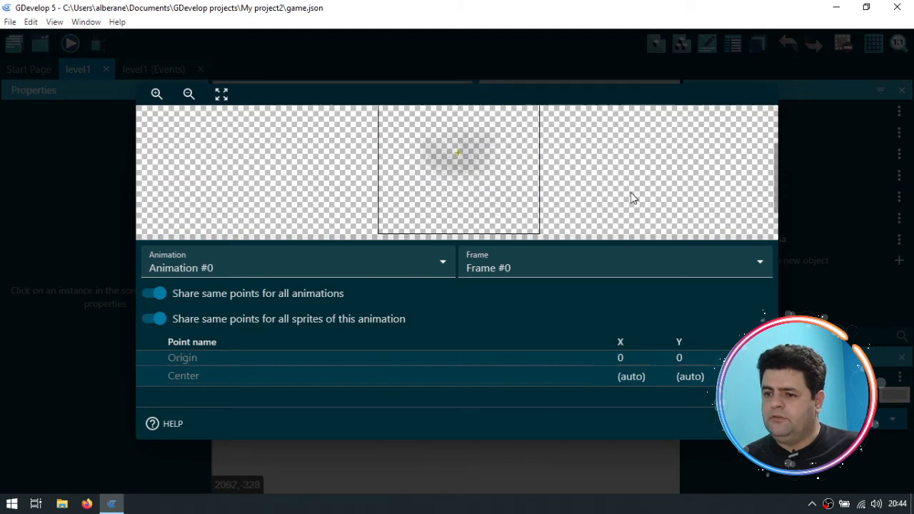
scroll(630, 193, up, 1)
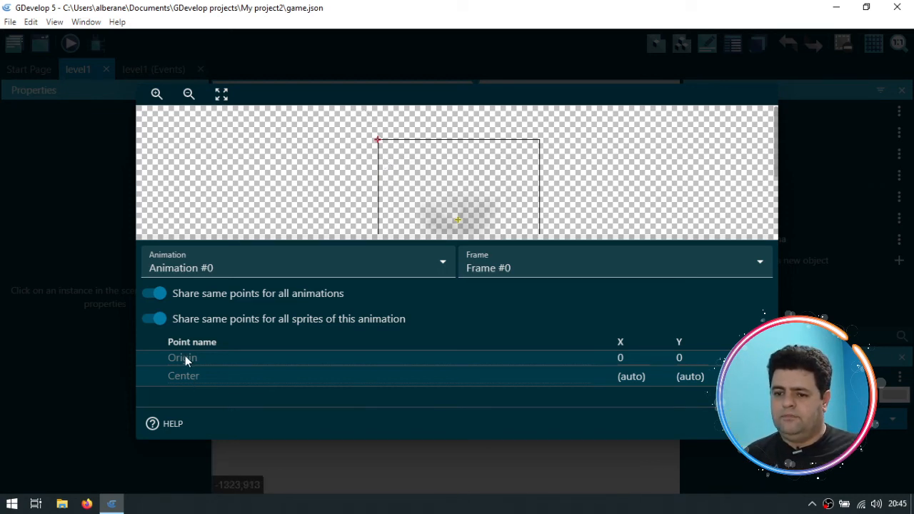
Step: Set the explosao object's Origin point to X 120 and Y 120, and apply the changes to the object
drag(378, 139, 457, 220)
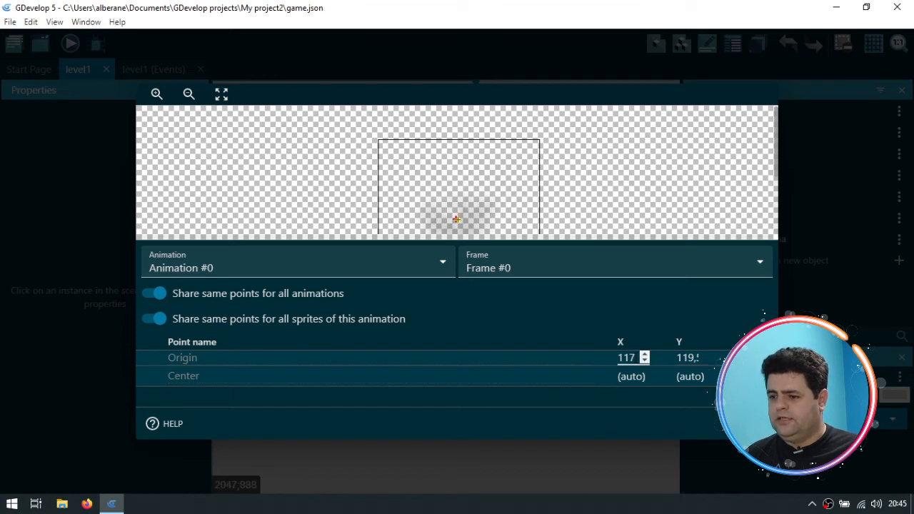
click(634, 358)
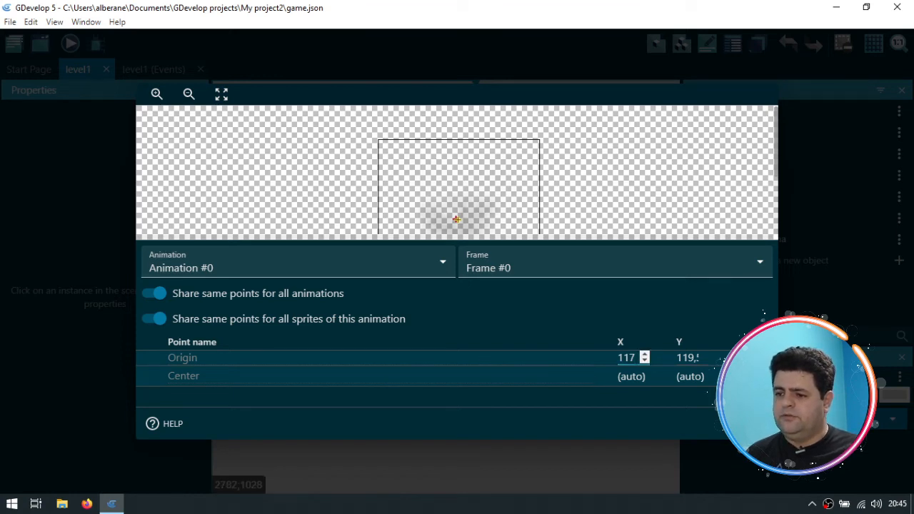
click(688, 357)
key(BackSpace)
key(BackSpace)
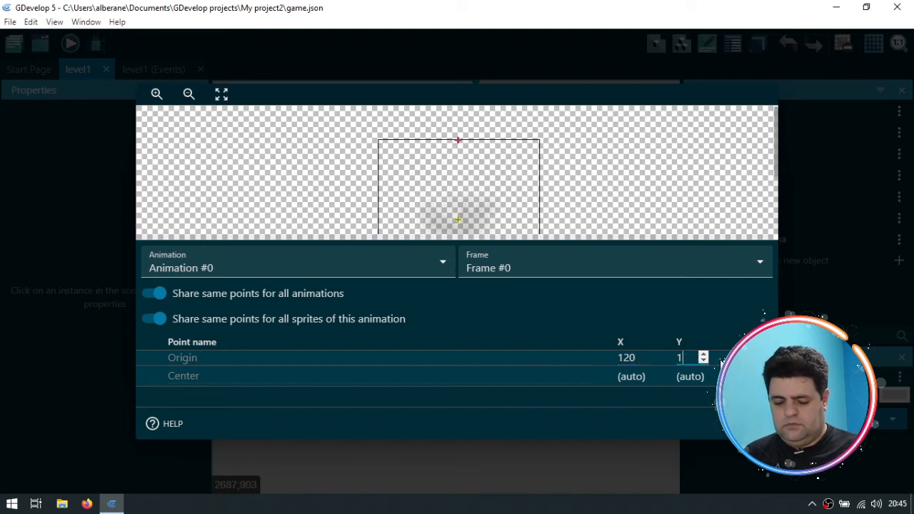
text(20)
click(655, 197)
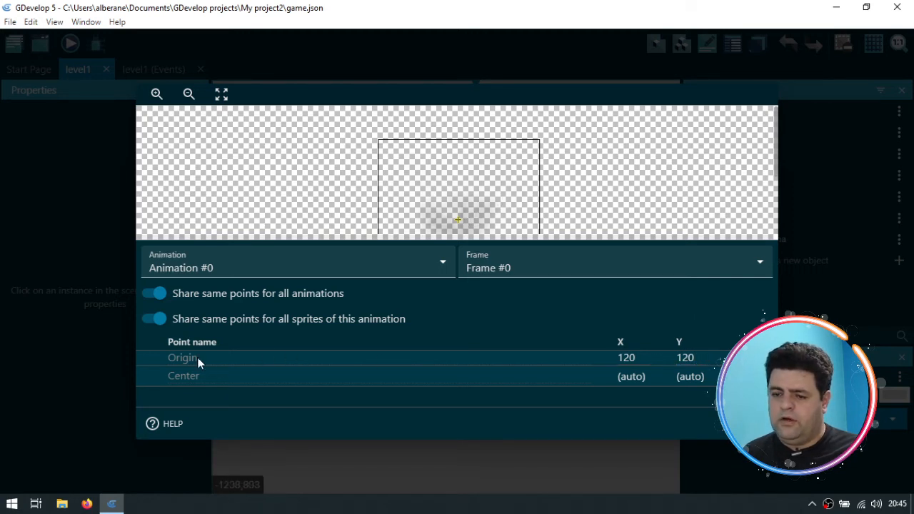
click(187, 94)
click(187, 97)
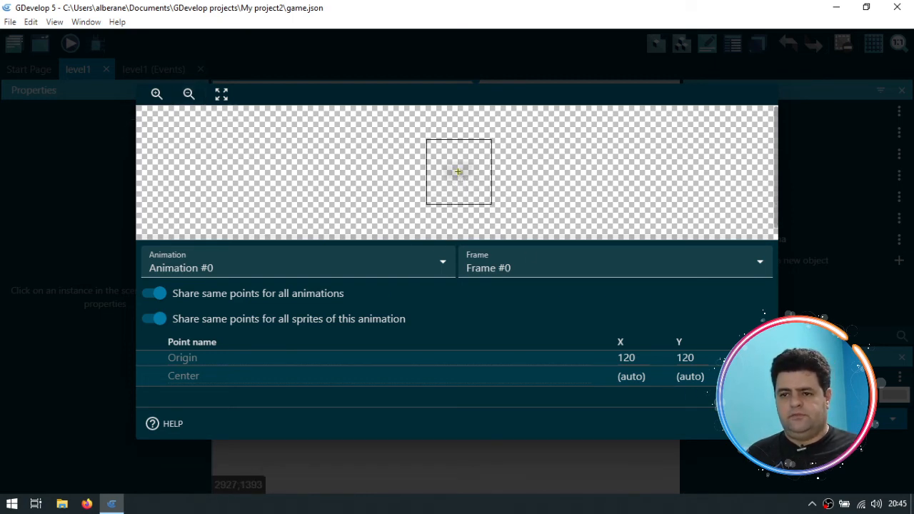
click(750, 423)
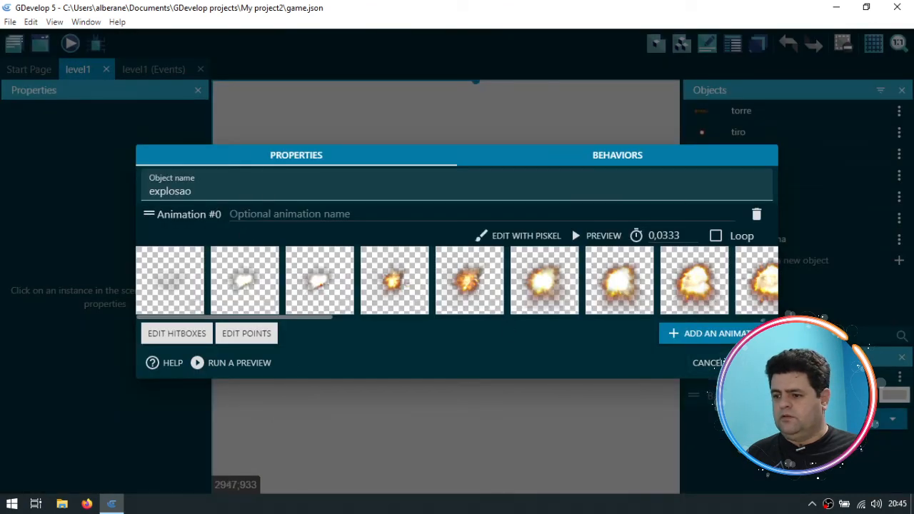
click(751, 362)
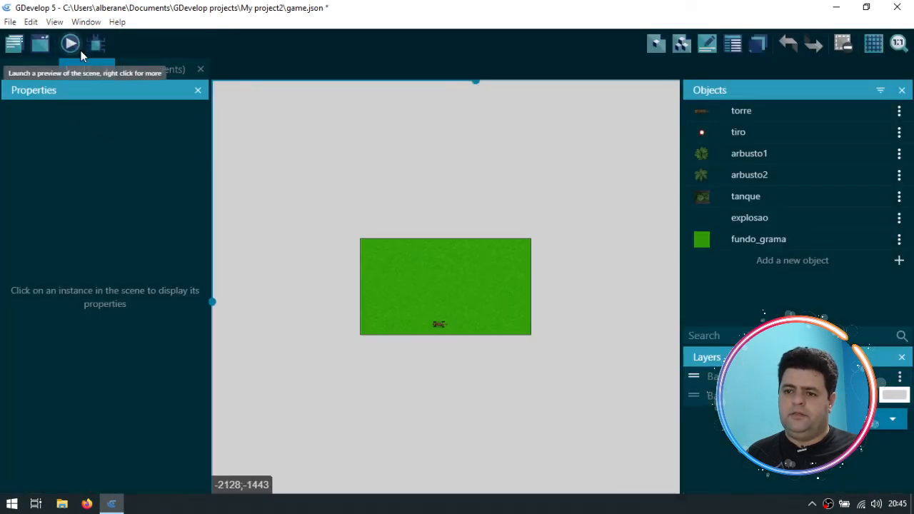
Step: Reopen the explosao object's sprite points to check the Origin position, and close the editors without changing anything
double_click(749, 216)
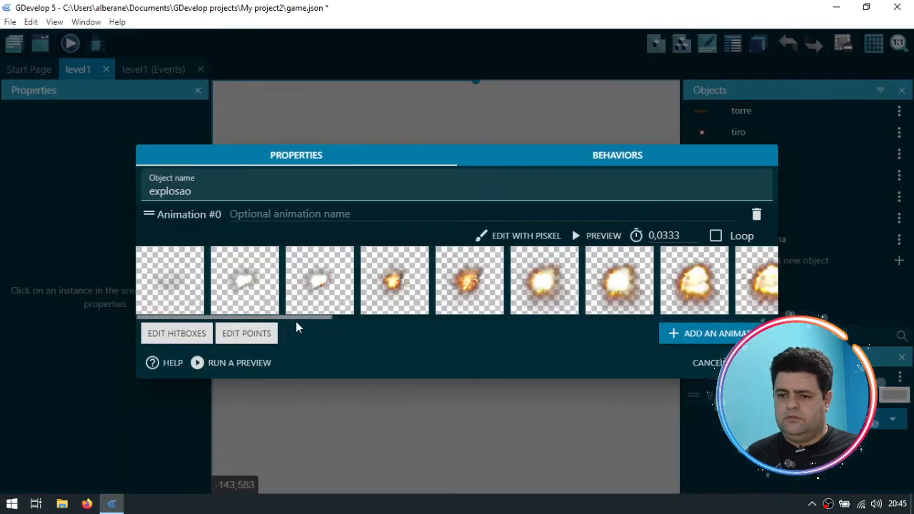
click(257, 336)
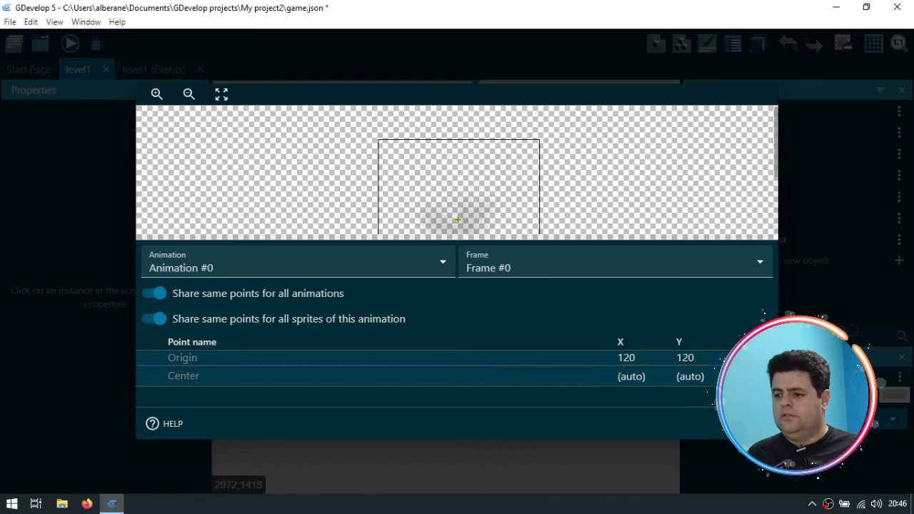
key(Escape)
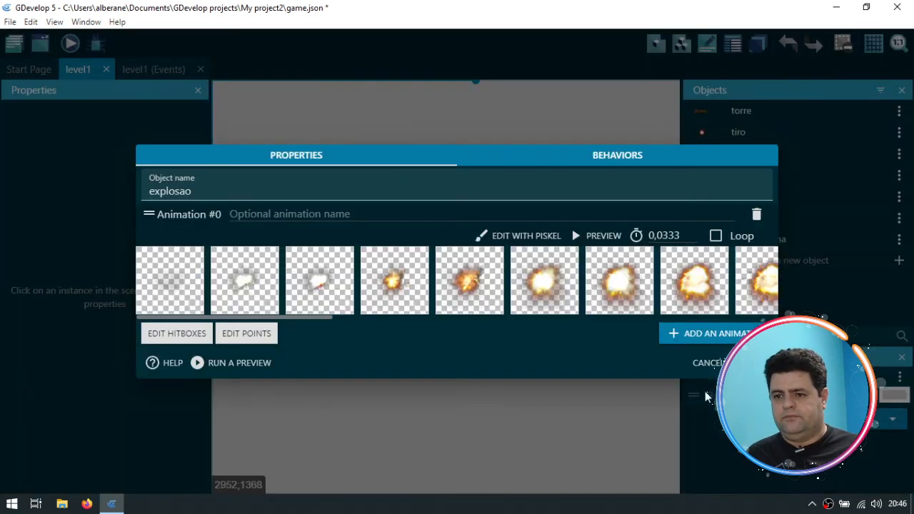
key(Escape)
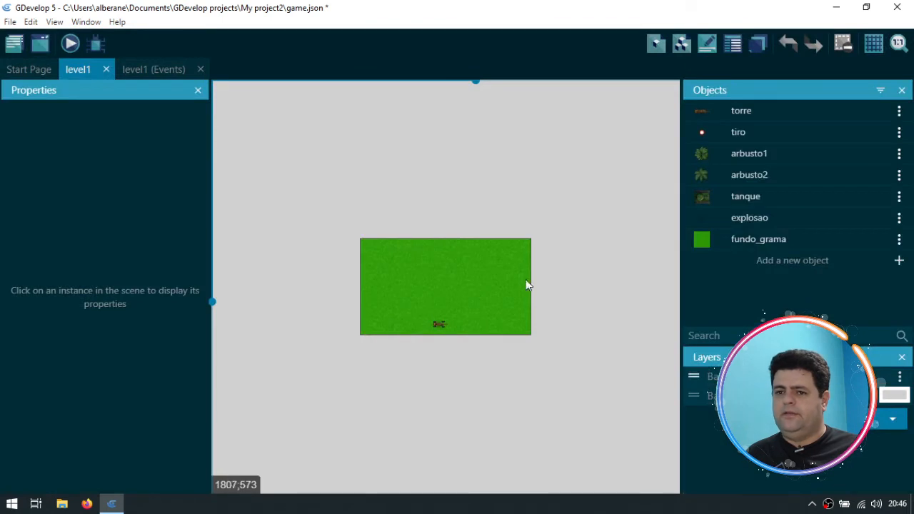
Step: Preview the level1 scene, shoot at approaching tanks to check where the explosions appear, and close the preview
click(69, 44)
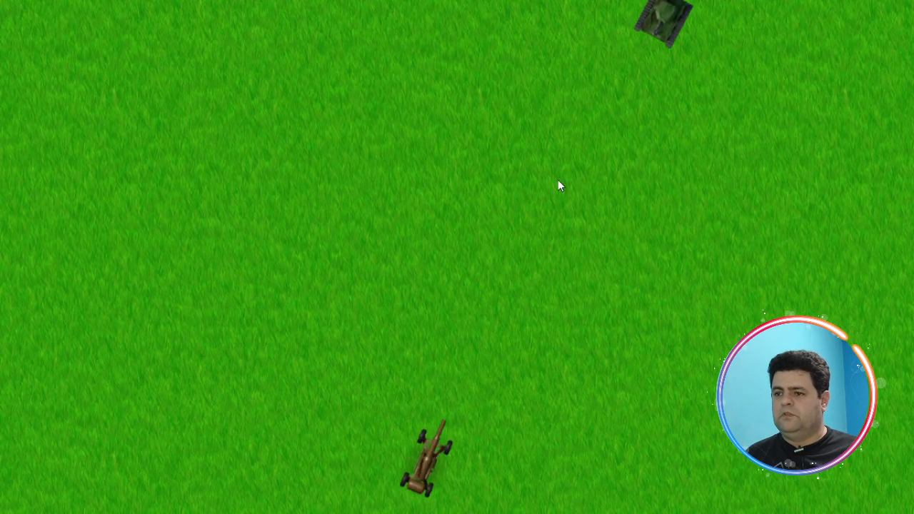
click(574, 175)
click(573, 175)
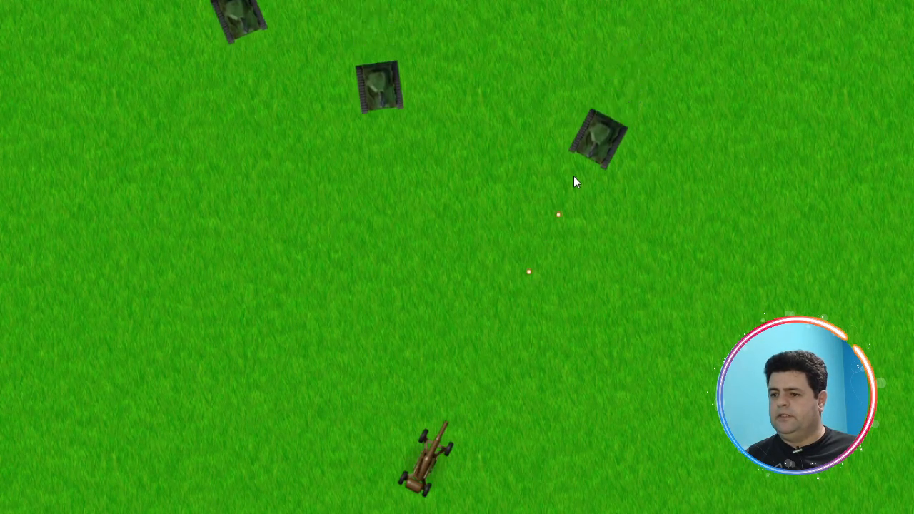
click(378, 171)
click(350, 167)
click(325, 165)
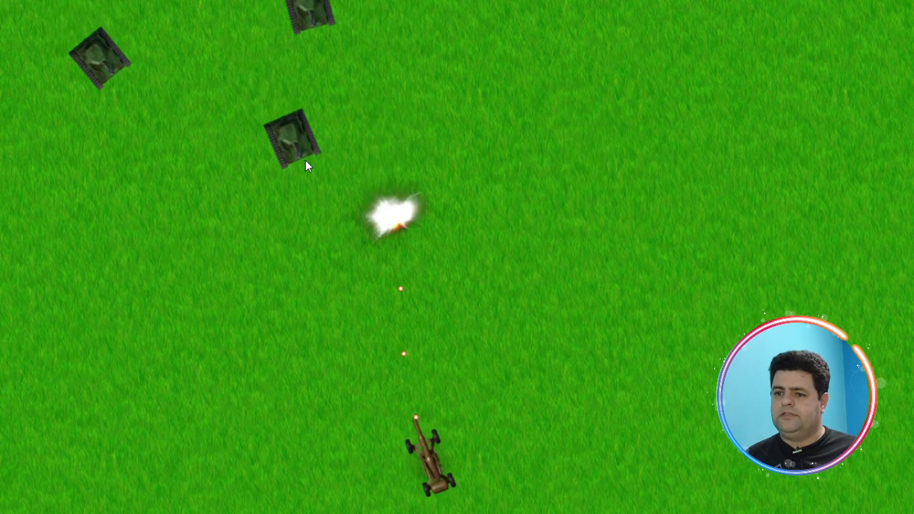
click(293, 161)
click(352, 140)
click(191, 117)
click(178, 155)
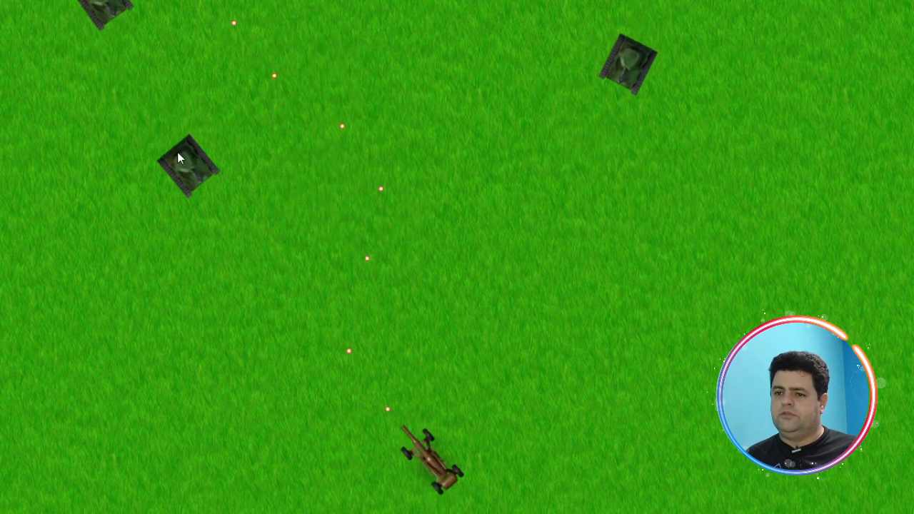
click(369, 133)
click(533, 141)
click(602, 147)
click(428, 155)
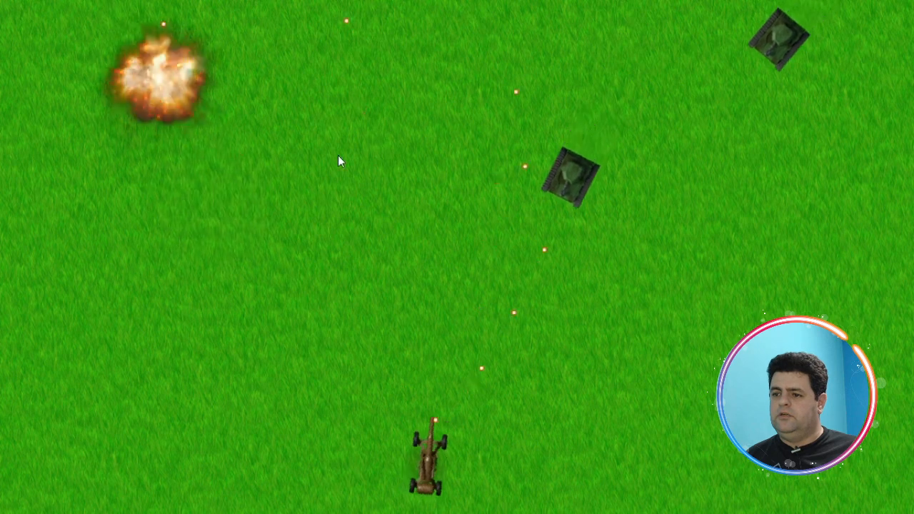
click(718, 188)
click(690, 171)
click(659, 155)
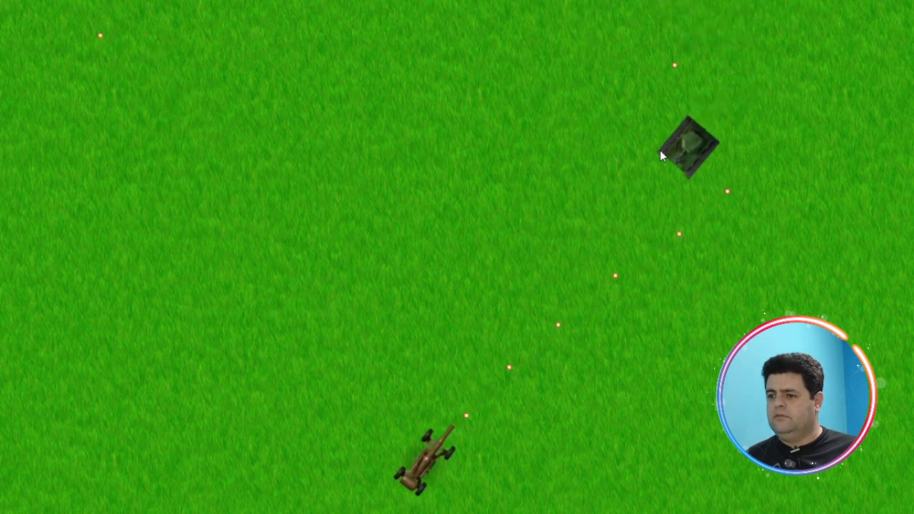
click(653, 161)
click(564, 130)
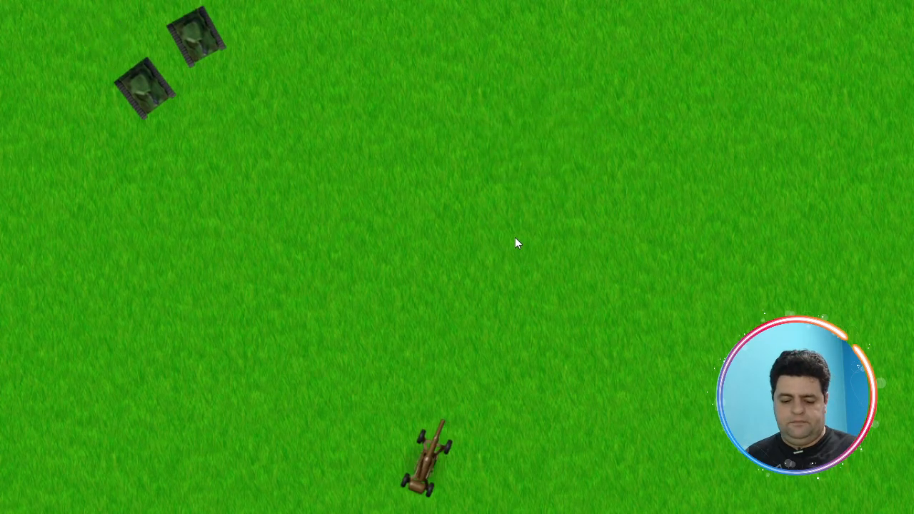
key(alt+F4)
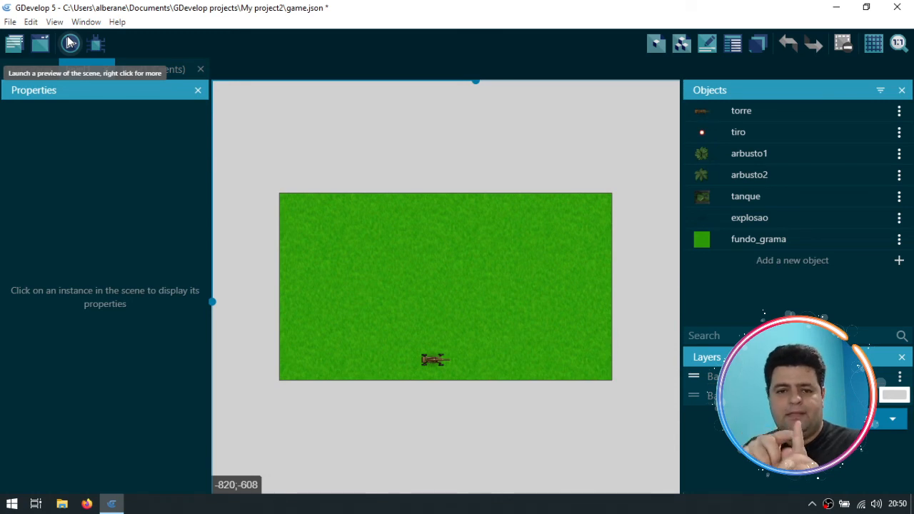
Step: Open the sprite points of the tiro object and set its Origin to X 5 and Y 5
click(743, 137)
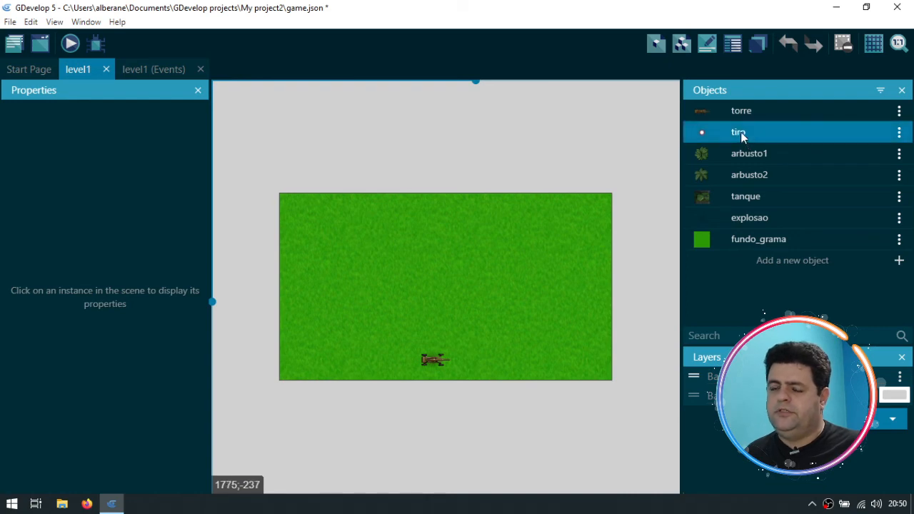
double_click(740, 131)
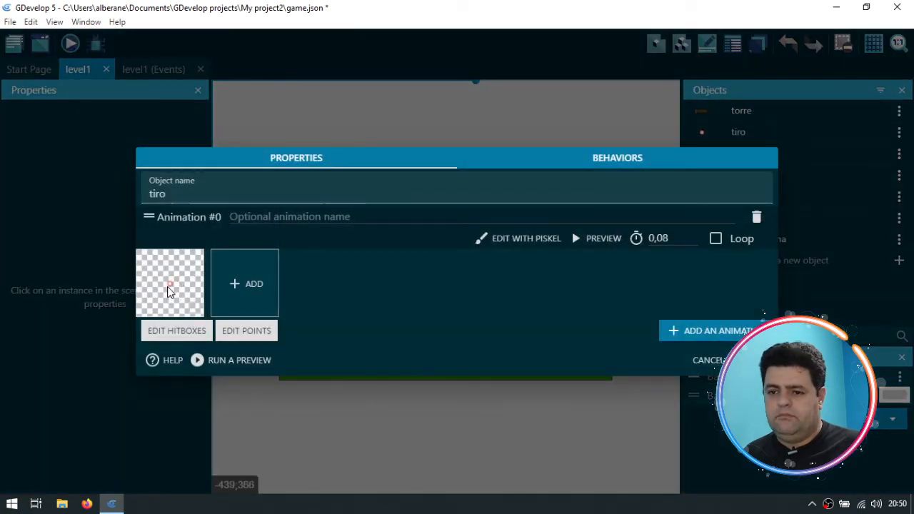
click(247, 331)
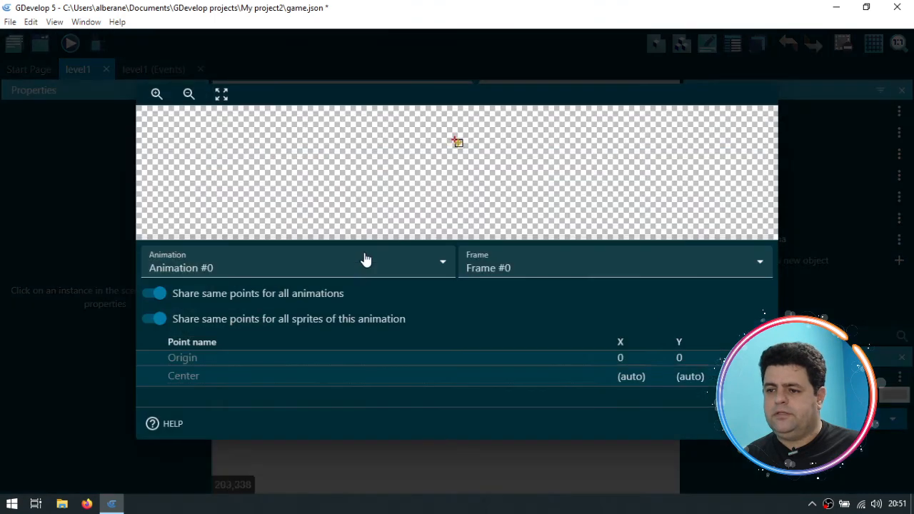
click(158, 99)
click(158, 99)
click(159, 99)
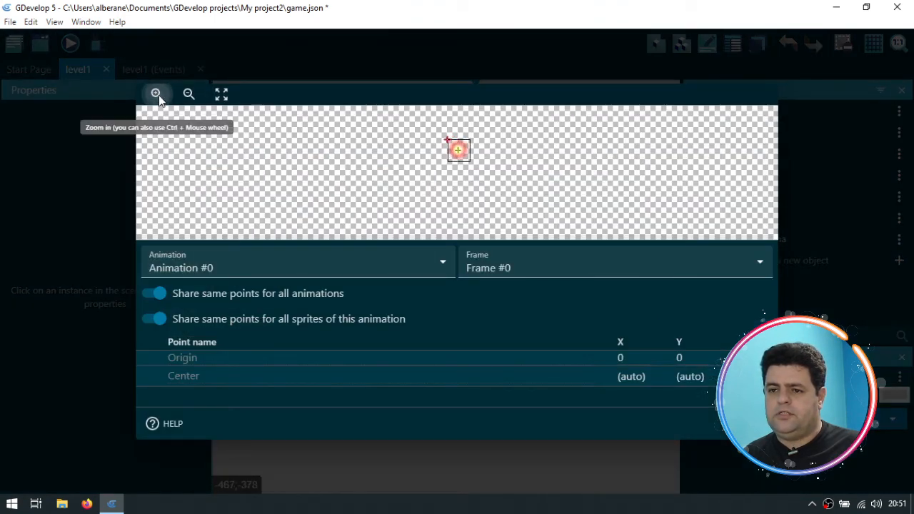
click(159, 99)
click(158, 99)
click(159, 99)
click(159, 99)
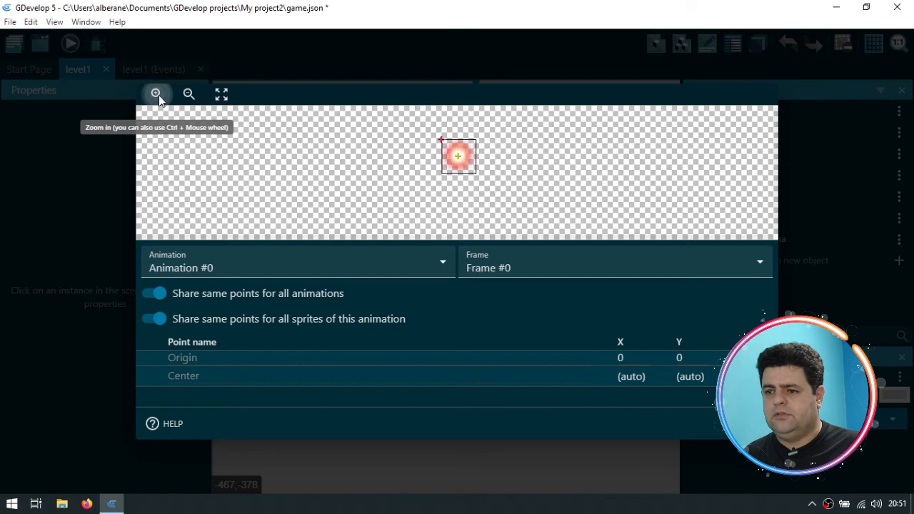
click(159, 99)
click(158, 99)
click(159, 100)
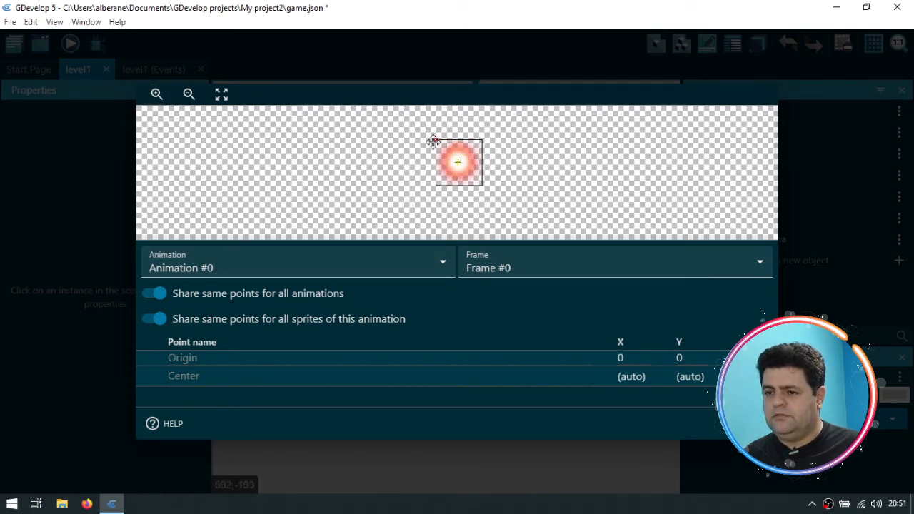
drag(443, 151, 456, 162)
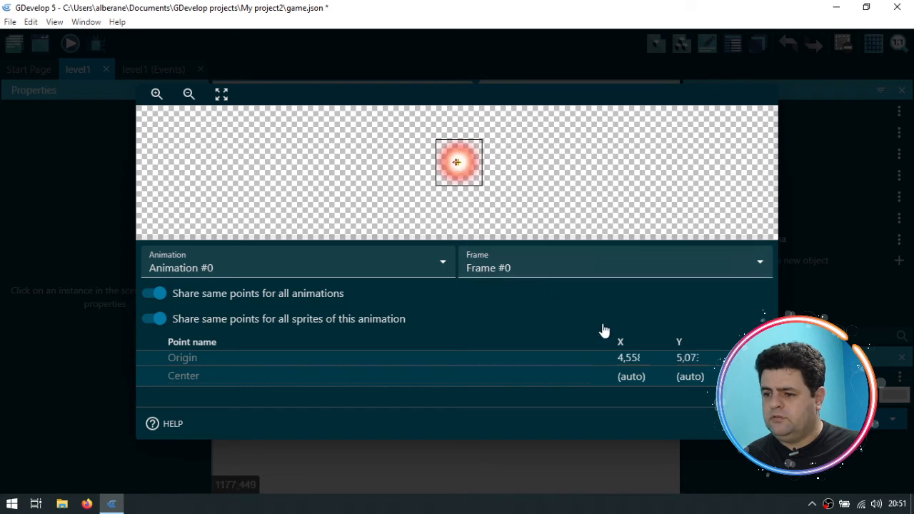
double_click(630, 358)
text(5)
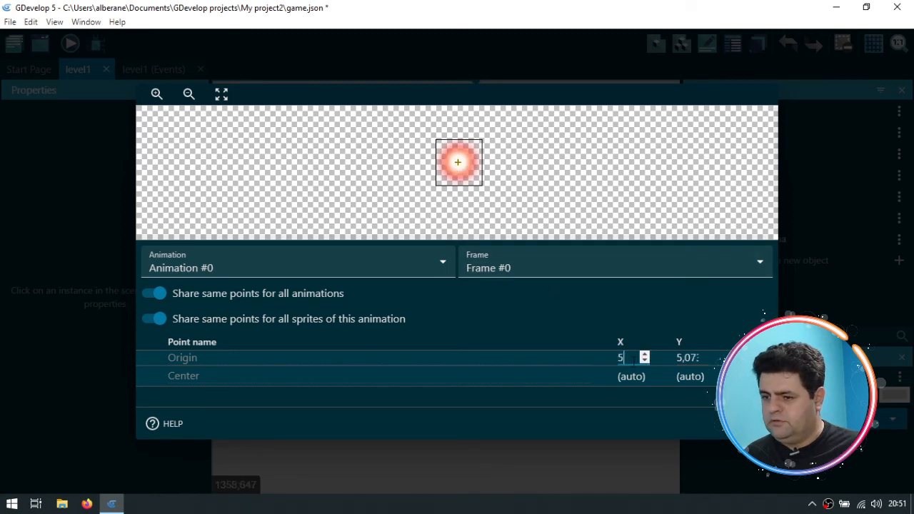
key(Tab)
text(5)
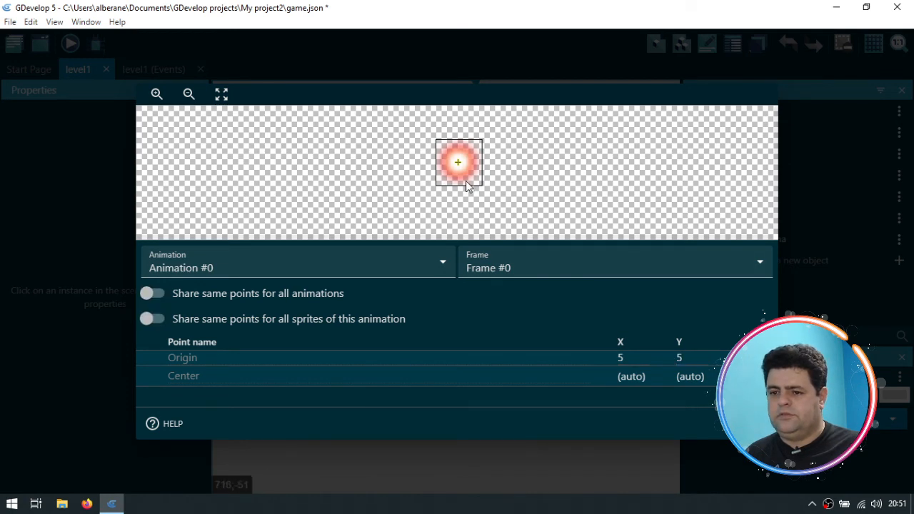
Step: Turn off sharing the same points for all animations and sprites of tiro, and apply the object changes
click(151, 294)
click(611, 262)
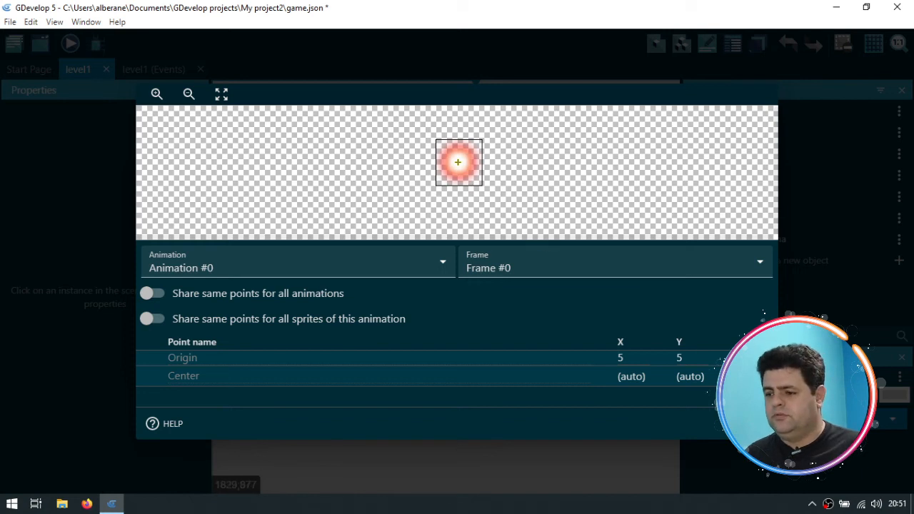
click(748, 424)
click(750, 361)
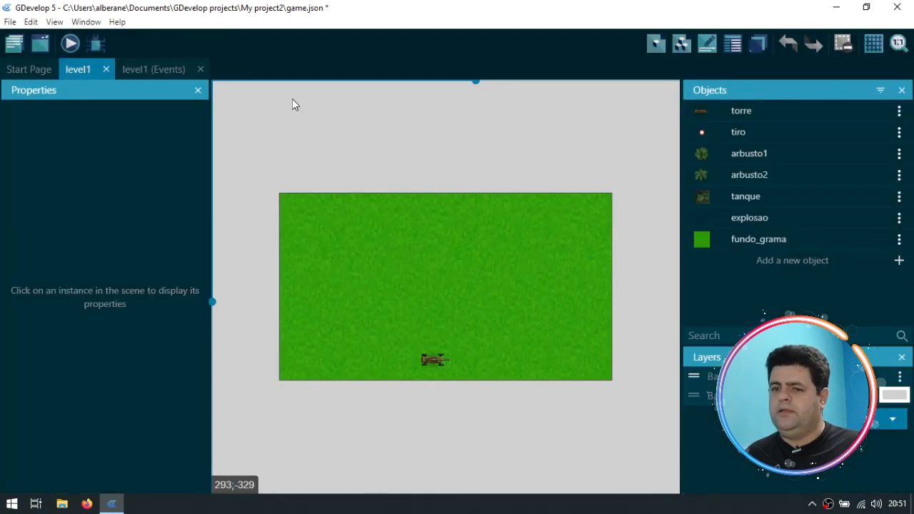
Step: Preview the game again, fire shots in several directions to test the tiro origin, and close the preview
click(70, 43)
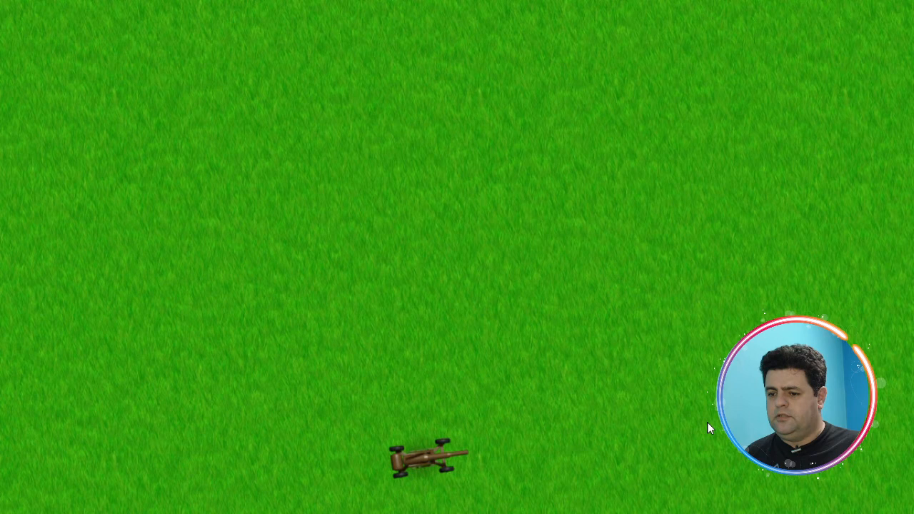
click(662, 354)
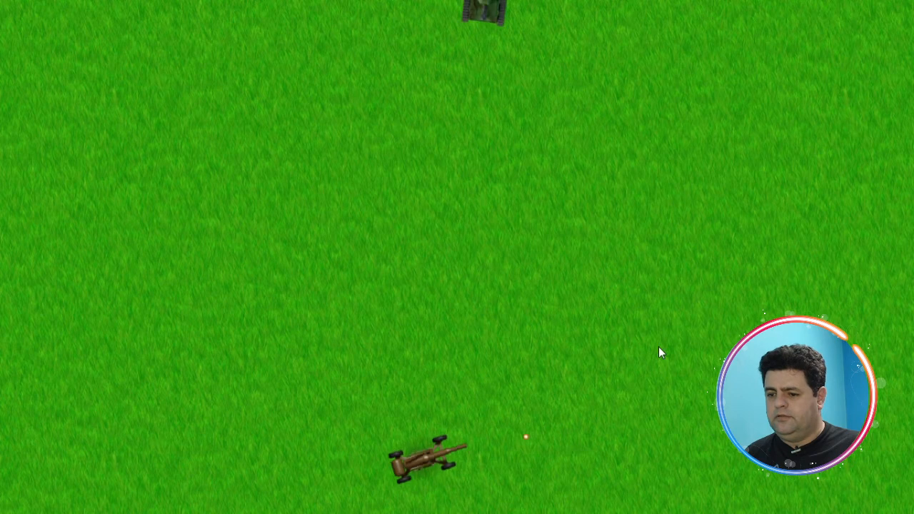
mouse_move(658, 346)
mouse_down()
mouse_move(559, 288)
mouse_move(463, 263)
mouse_move(388, 298)
mouse_move(312, 364)
mouse_move(294, 411)
mouse_move(294, 464)
mouse_move(320, 472)
mouse_move(410, 307)
mouse_move(534, 314)
mouse_move(649, 397)
mouse_move(630, 314)
mouse_move(541, 257)
mouse_move(436, 420)
mouse_move(390, 433)
mouse_move(454, 414)
mouse_move(472, 418)
mouse_move(401, 397)
mouse_move(413, 408)
mouse_move(519, 398)
mouse_move(483, 373)
mouse_move(392, 366)
mouse_move(422, 362)
mouse_move(406, 353)
mouse_move(339, 381)
mouse_move(393, 340)
mouse_move(442, 343)
mouse_move(510, 367)
mouse_move(573, 445)
mouse_move(516, 494)
mouse_move(410, 495)
mouse_move(388, 402)
mouse_move(459, 347)
mouse_move(516, 367)
mouse_move(453, 304)
mouse_move(424, 297)
mouse_move(526, 347)
mouse_move(307, 289)
mouse_move(407, 318)
mouse_up()
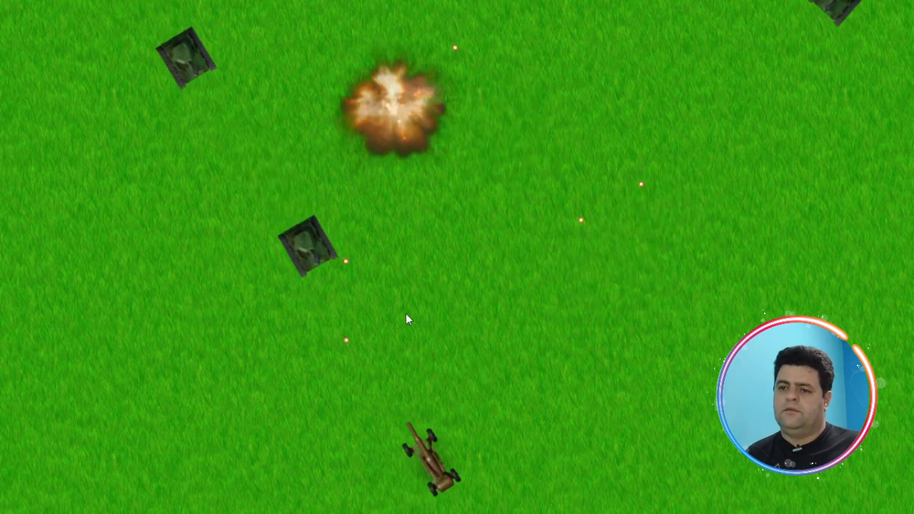
key(alt+F4)
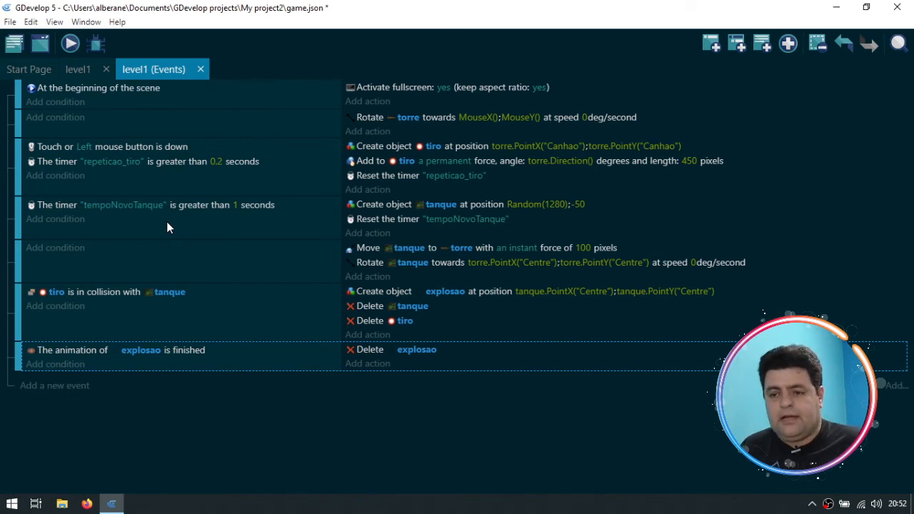
Step: Add a new scene to the project and name it gameOver
click(15, 43)
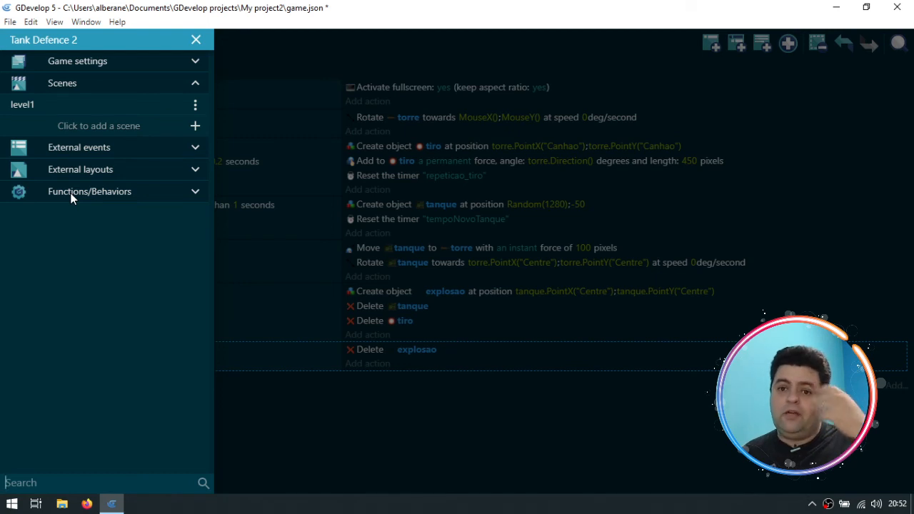
click(181, 126)
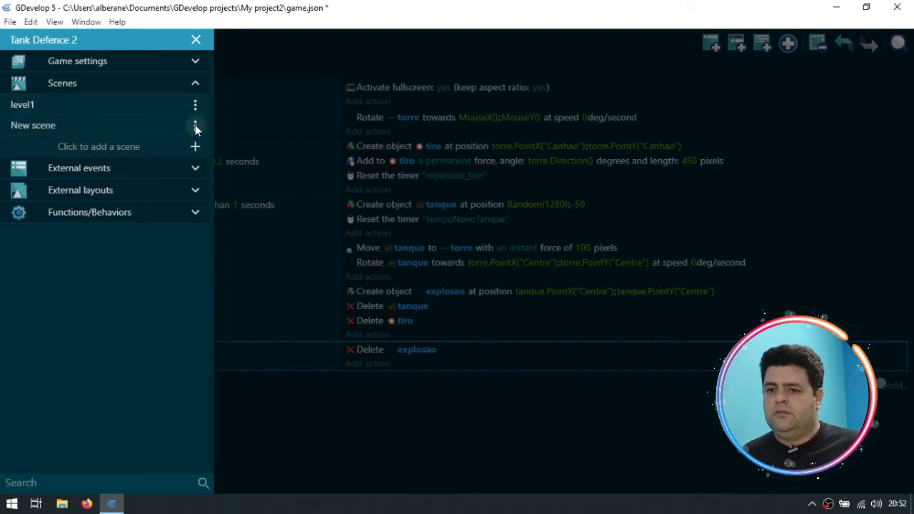
click(195, 125)
click(227, 203)
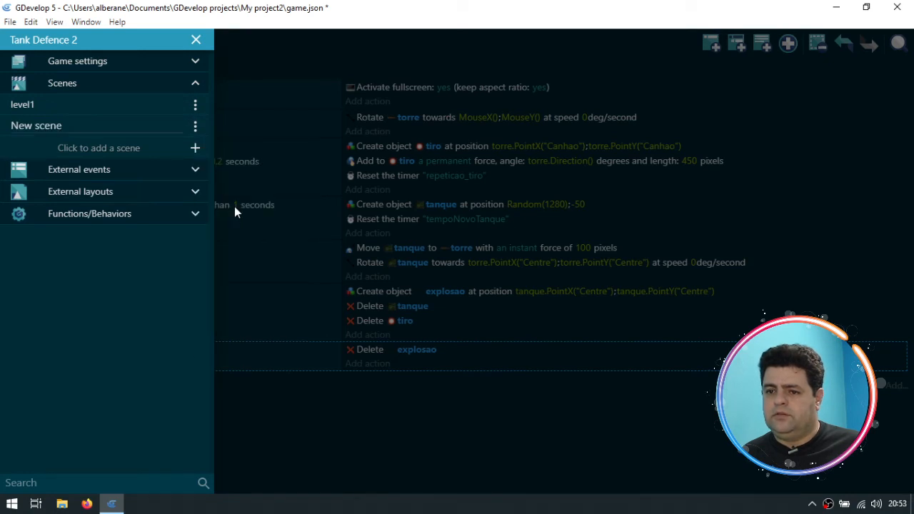
text(gameOver)
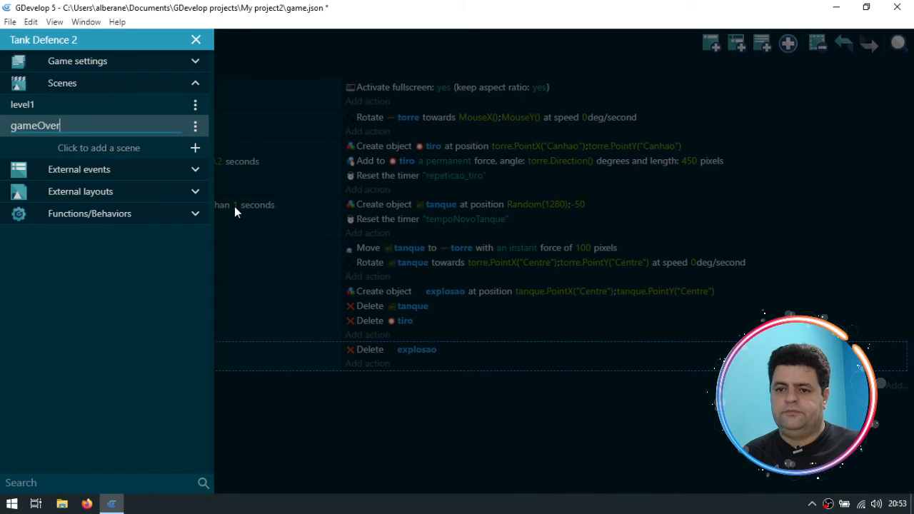
key(Return)
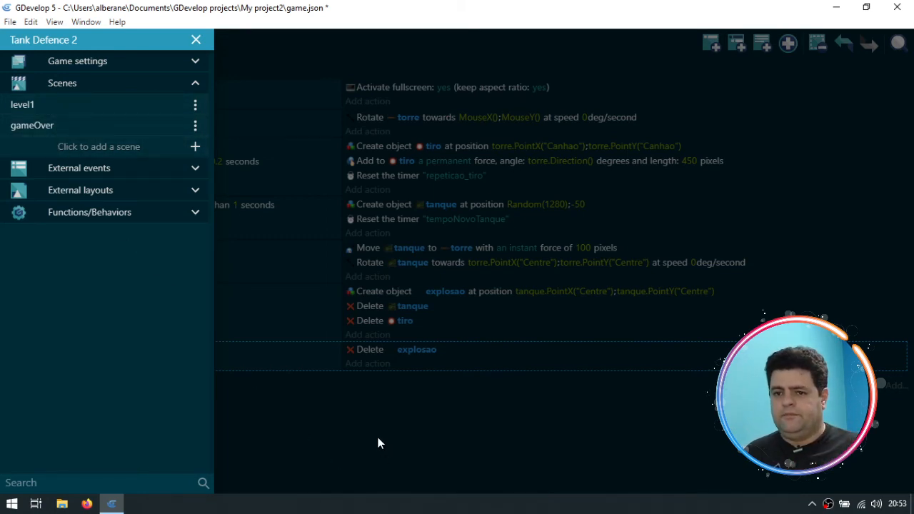
Step: Add an event to level1 with the condition that tanque collides with torre, ignoring objects that only touch at their edges
click(28, 104)
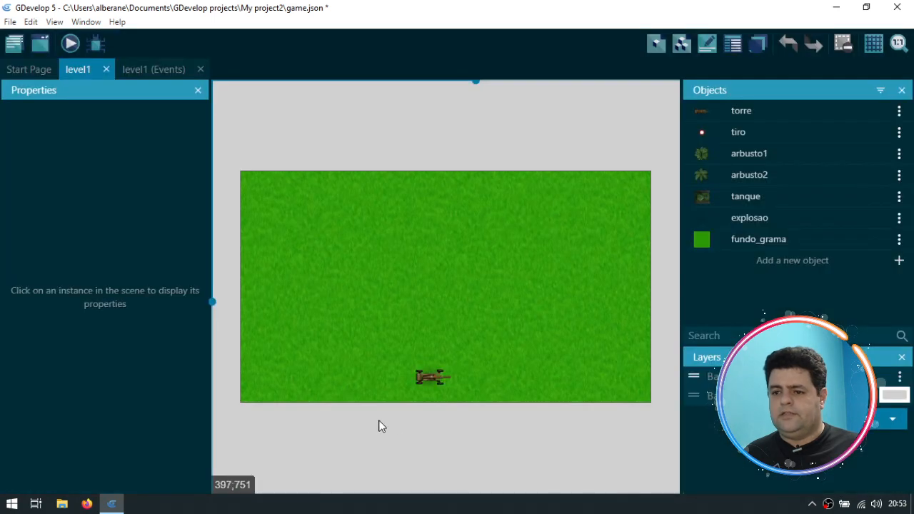
click(157, 70)
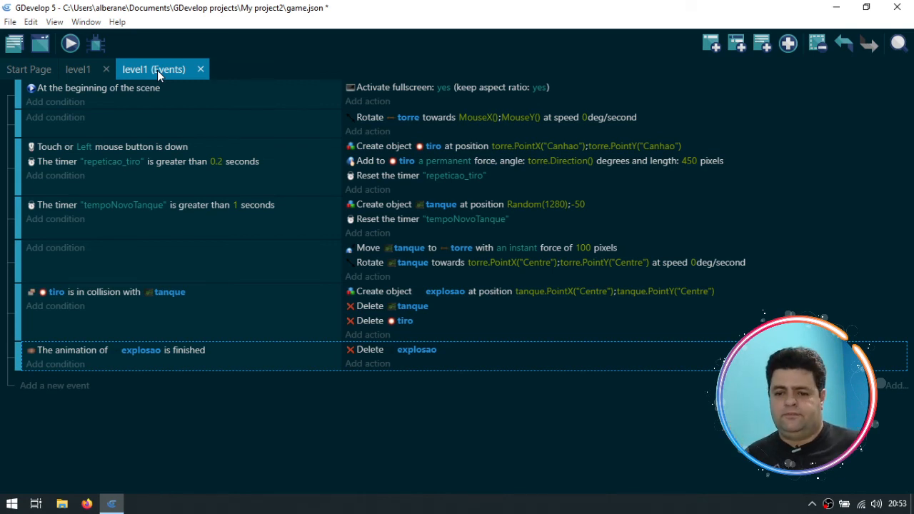
click(64, 385)
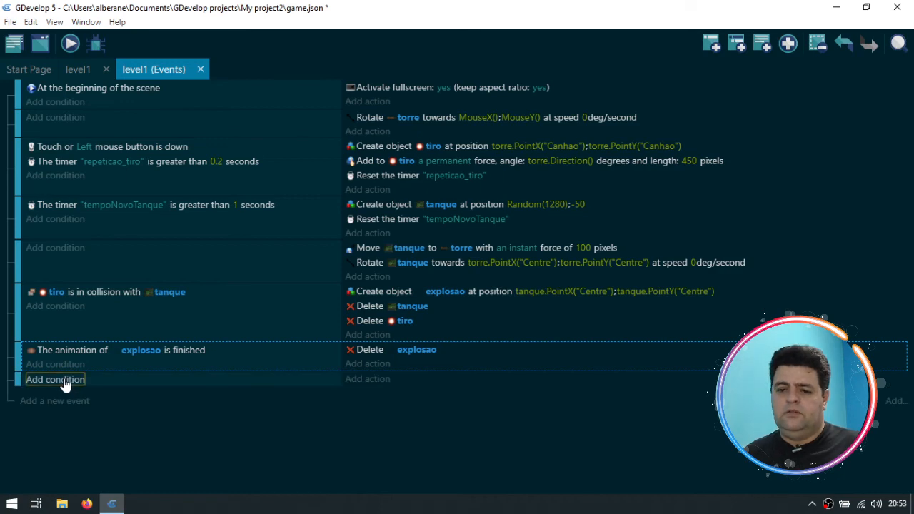
click(65, 381)
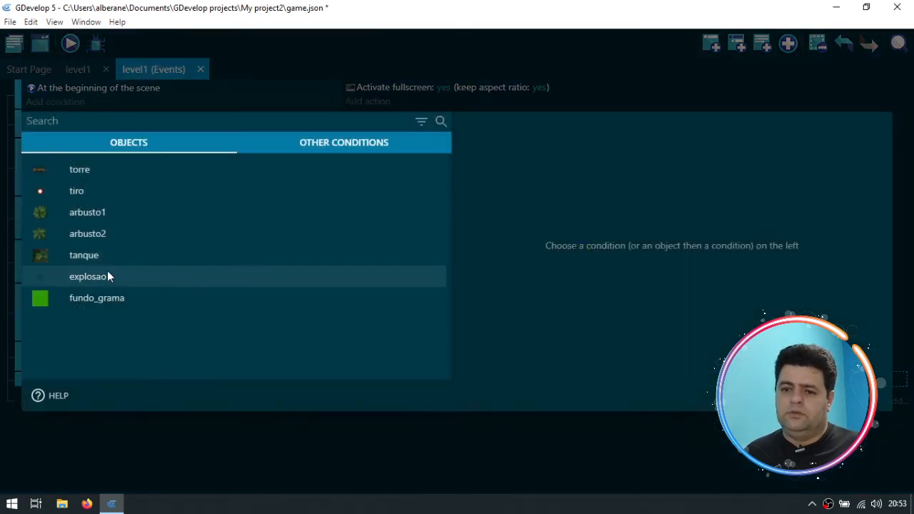
click(87, 253)
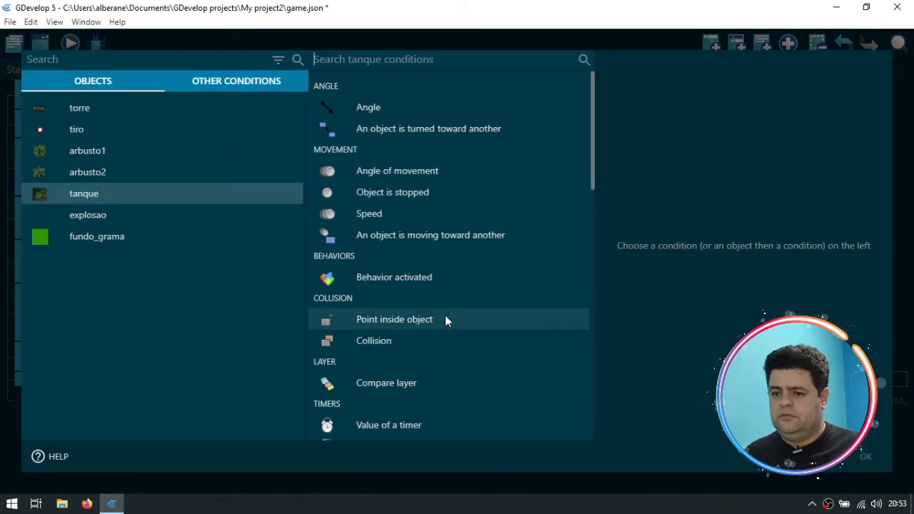
click(372, 339)
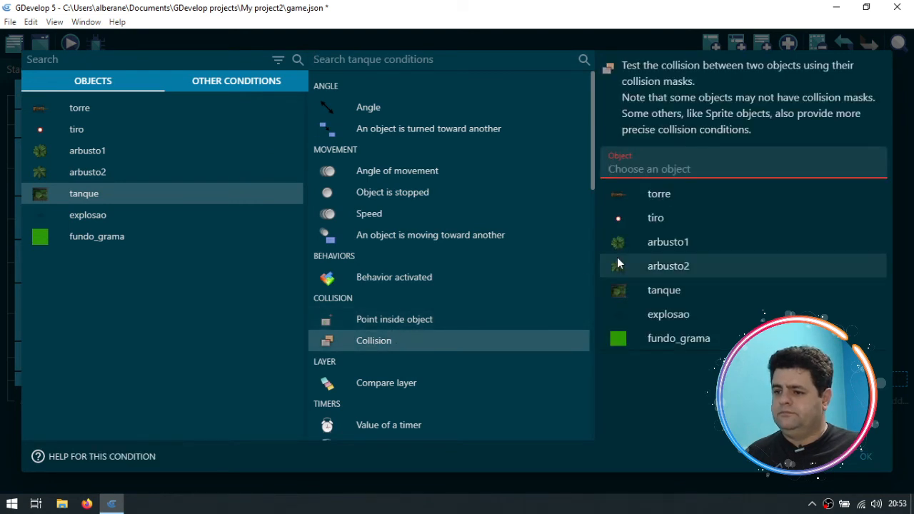
click(647, 194)
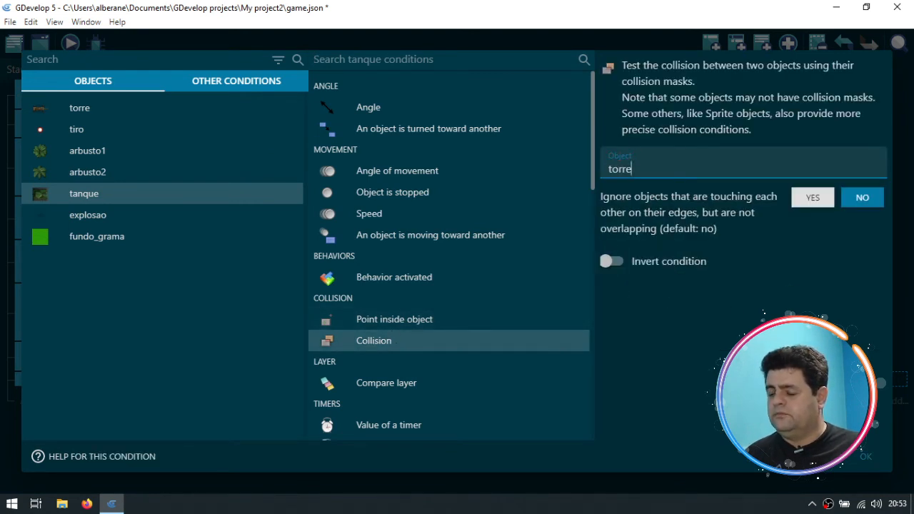
click(812, 197)
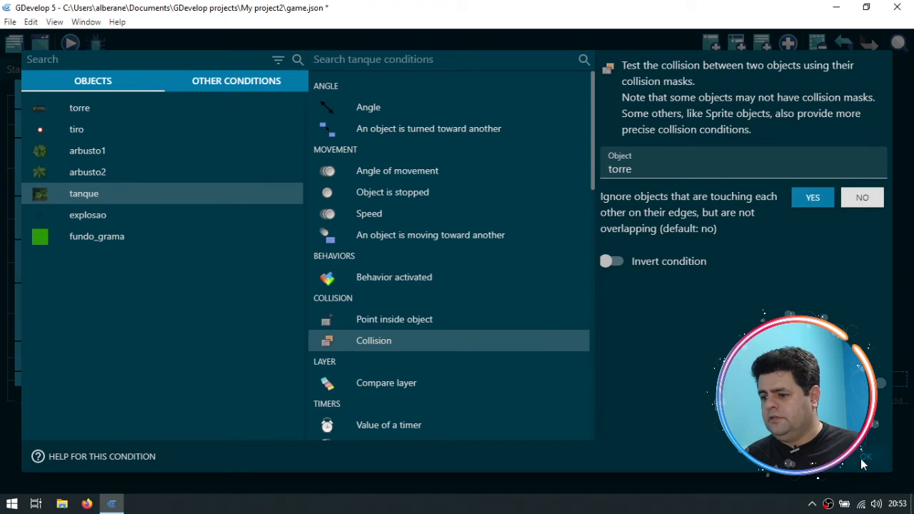
click(862, 458)
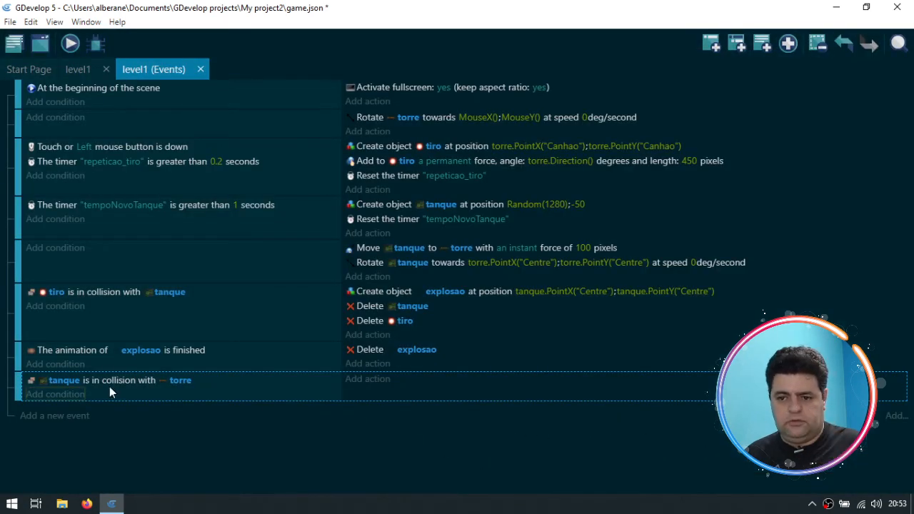
Step: Give the tanque and torre collision event an action that pauses the scene and starts "gameOver"
click(368, 382)
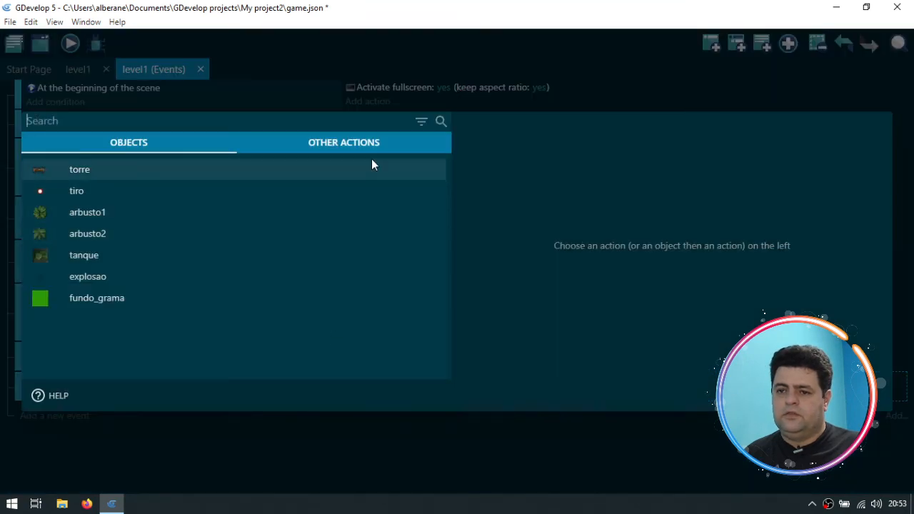
click(362, 142)
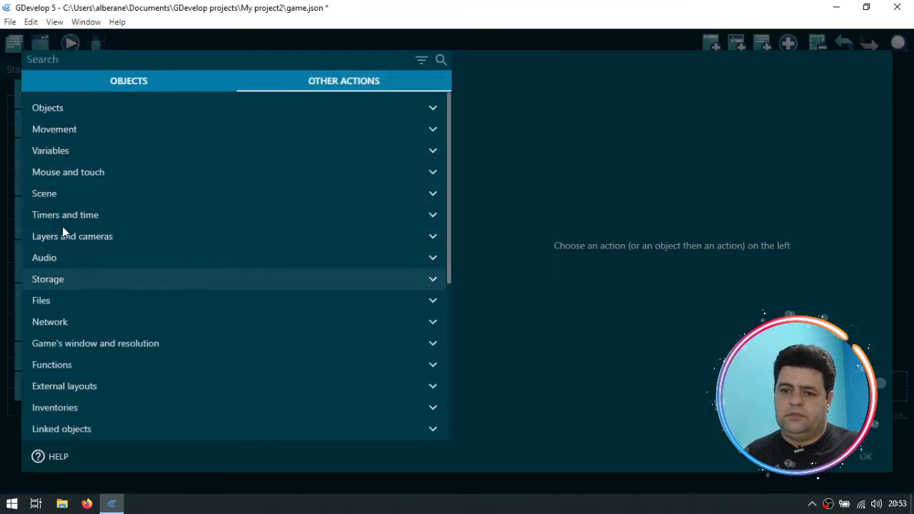
click(54, 195)
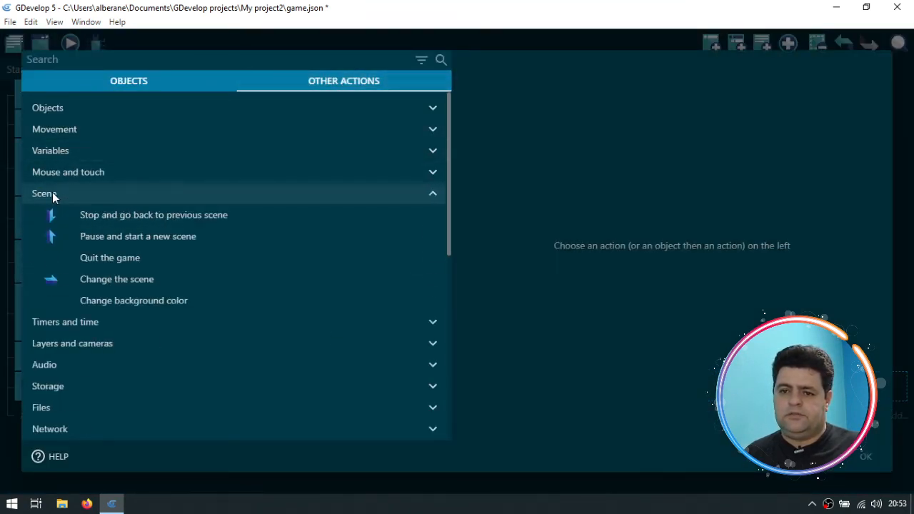
click(155, 238)
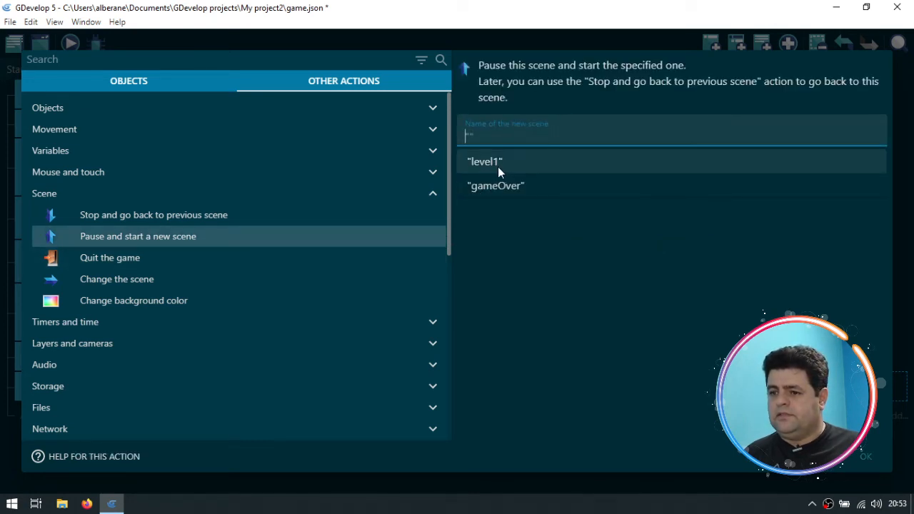
click(529, 268)
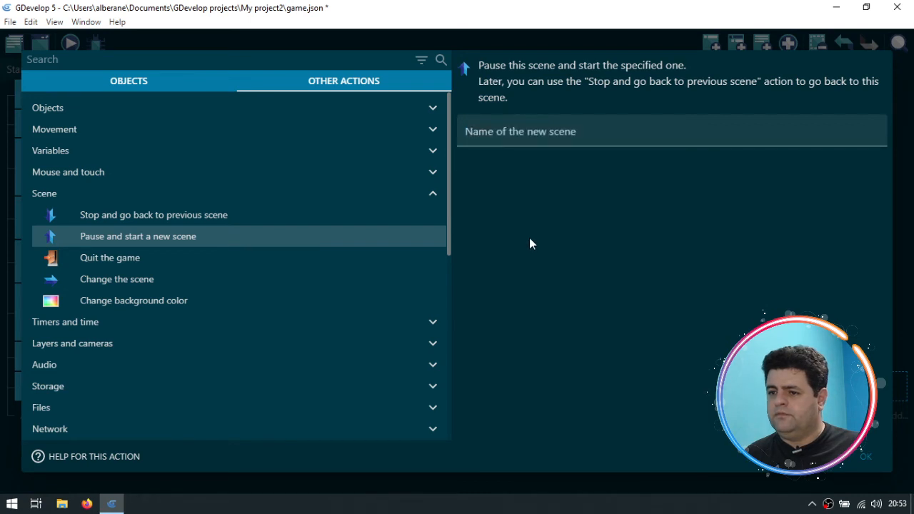
click(552, 134)
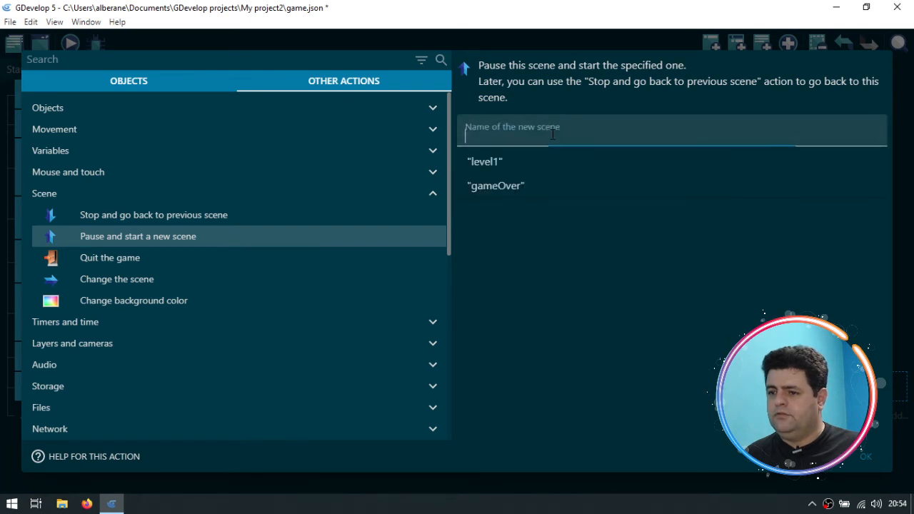
click(505, 188)
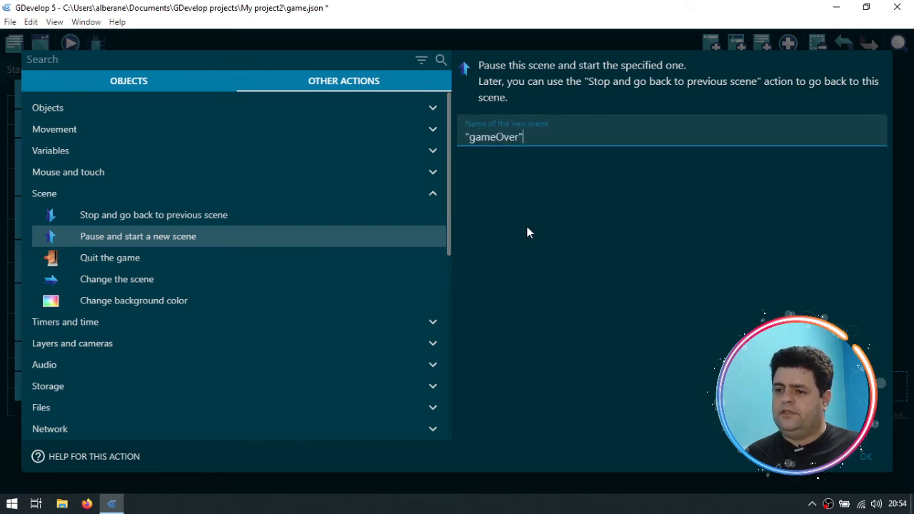
click(864, 455)
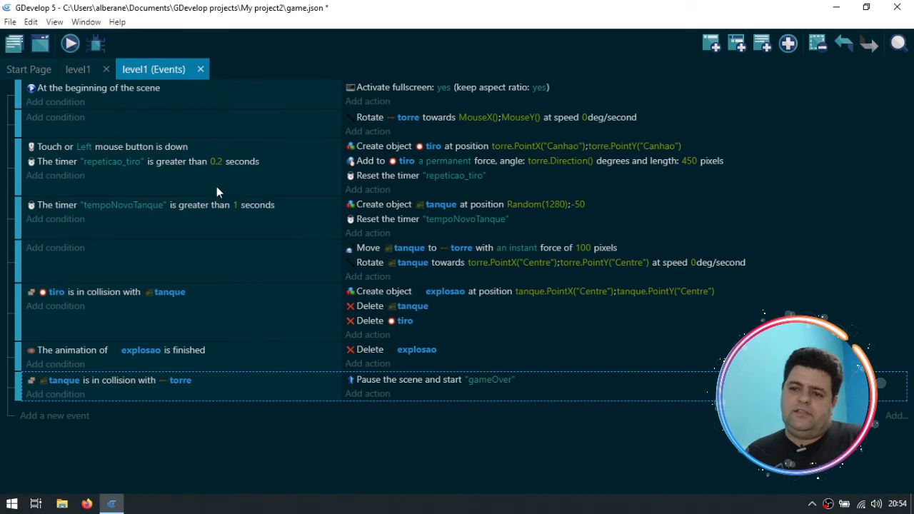
Step: Open the gameOver scene from the project manager, preview it, and close the preview
click(33, 69)
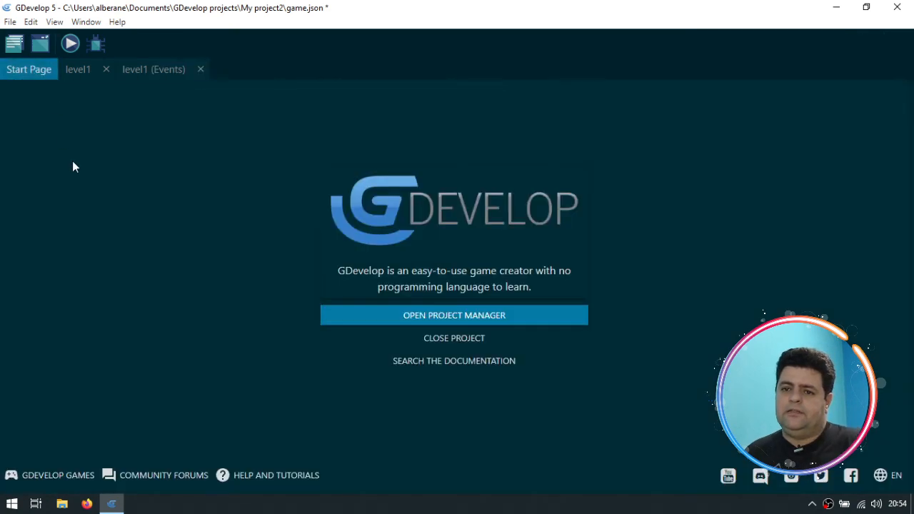
click(14, 44)
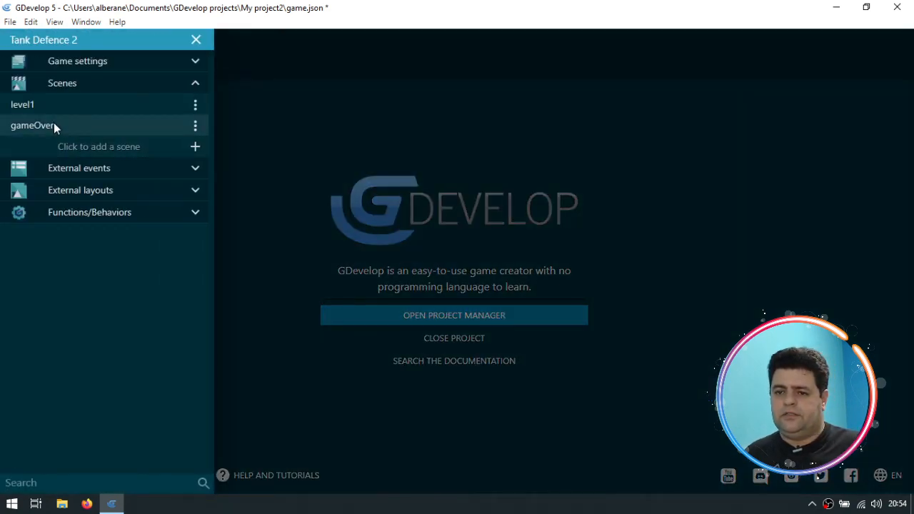
click(53, 124)
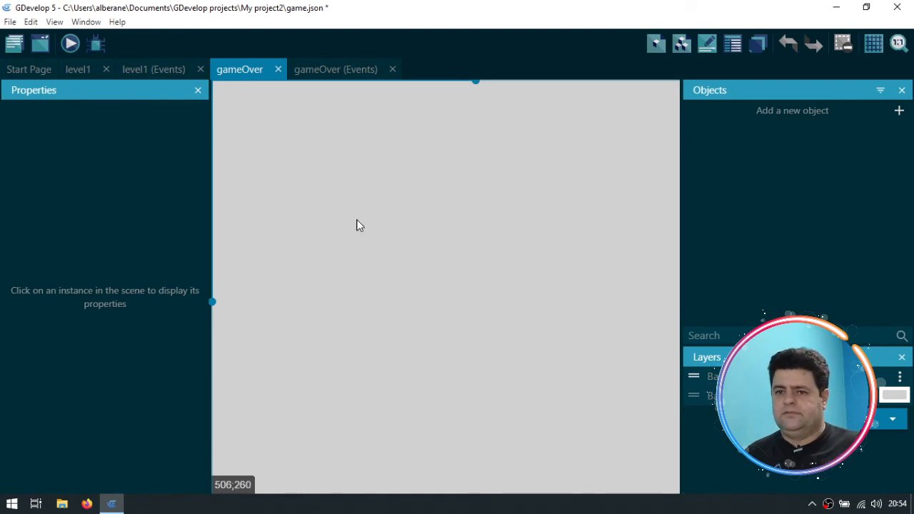
click(70, 43)
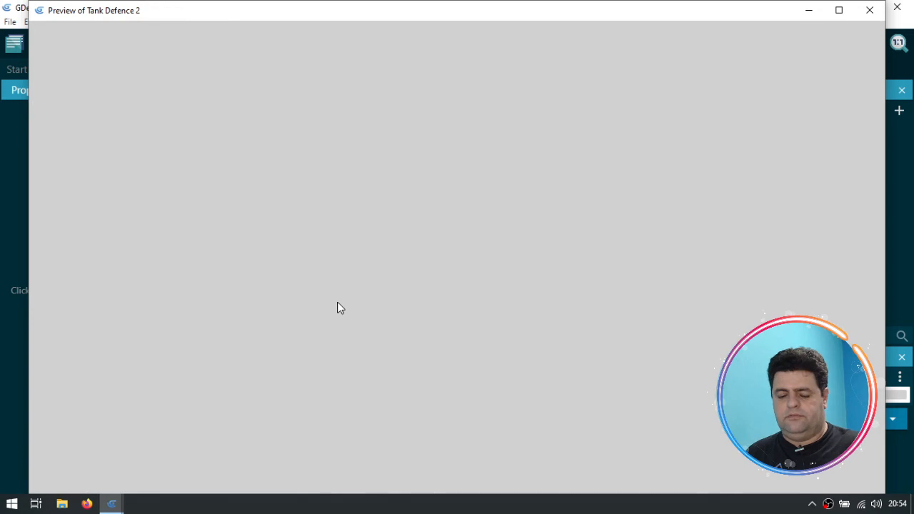
key(alt+F4)
Step: Close all open scene and event editors so that only the Start Page remains
click(278, 69)
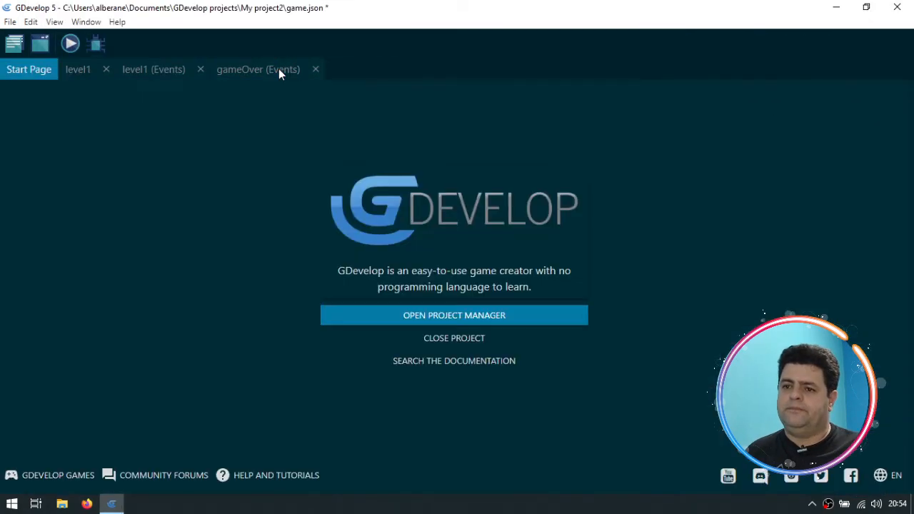
click(194, 69)
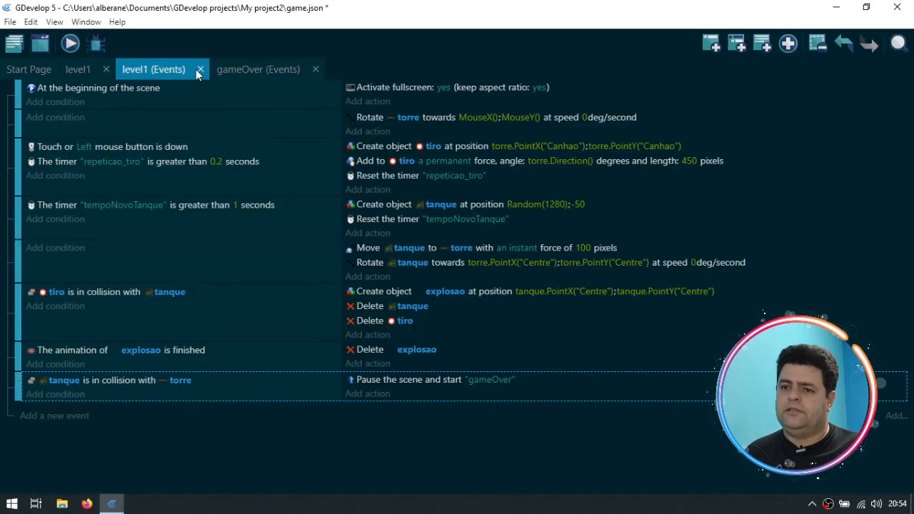
click(200, 69)
click(221, 69)
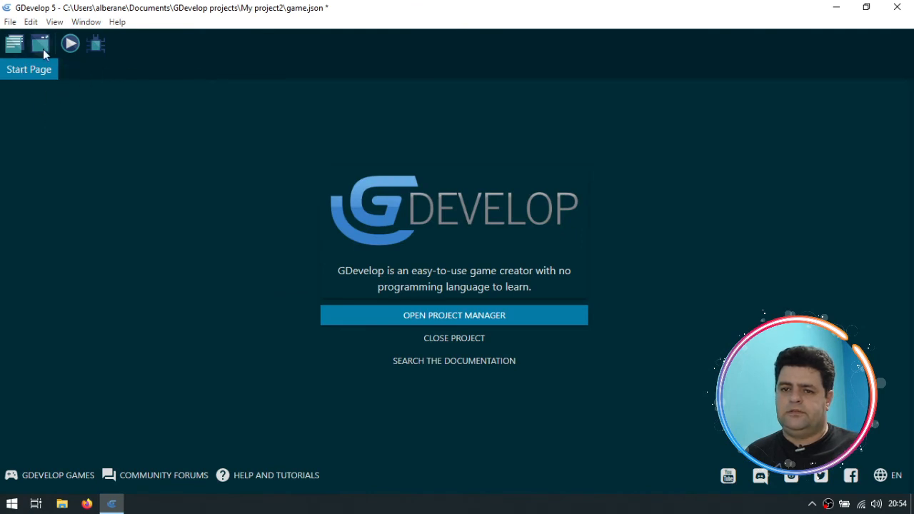
Step: Preview the game from the Start Page, shoot at tanks to test the game over transition, and close the preview
click(70, 45)
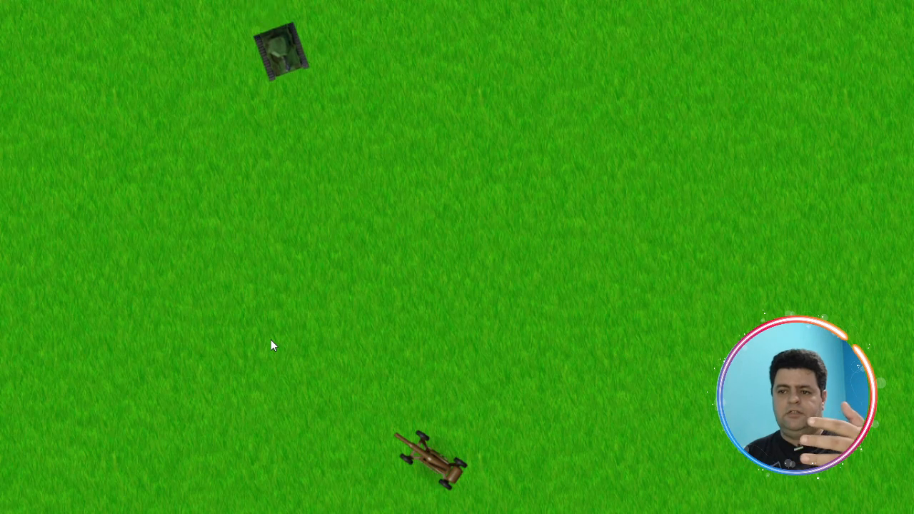
mouse_move(349, 266)
mouse_down()
mouse_move(469, 237)
mouse_move(400, 207)
mouse_move(207, 194)
mouse_move(181, 174)
mouse_move(249, 124)
mouse_move(509, 149)
mouse_move(656, 198)
mouse_move(759, 216)
mouse_move(534, 140)
mouse_move(242, 126)
mouse_move(128, 152)
mouse_move(461, 135)
mouse_move(528, 145)
mouse_move(462, 156)
mouse_move(499, 186)
mouse_up()
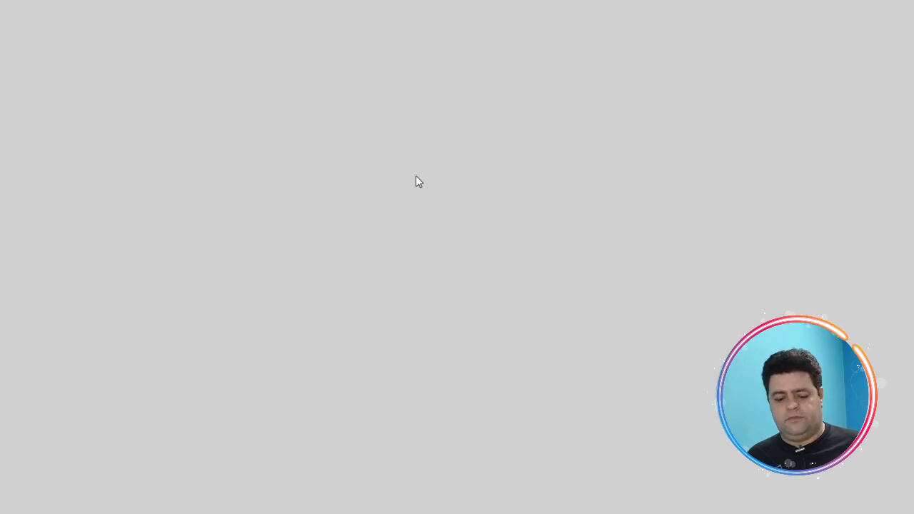
key(alt+F4)
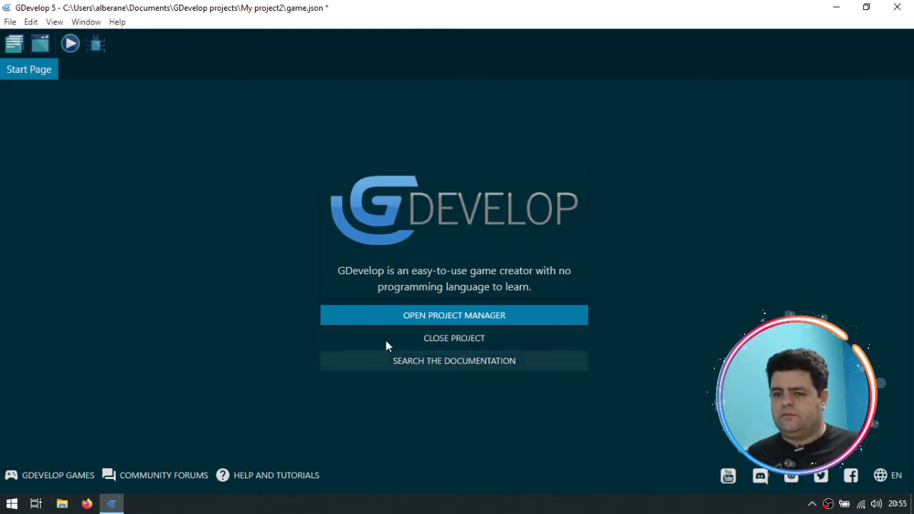
Step: Reopen the level1 scene with its events from the project manager and return to the Start Page
click(442, 311)
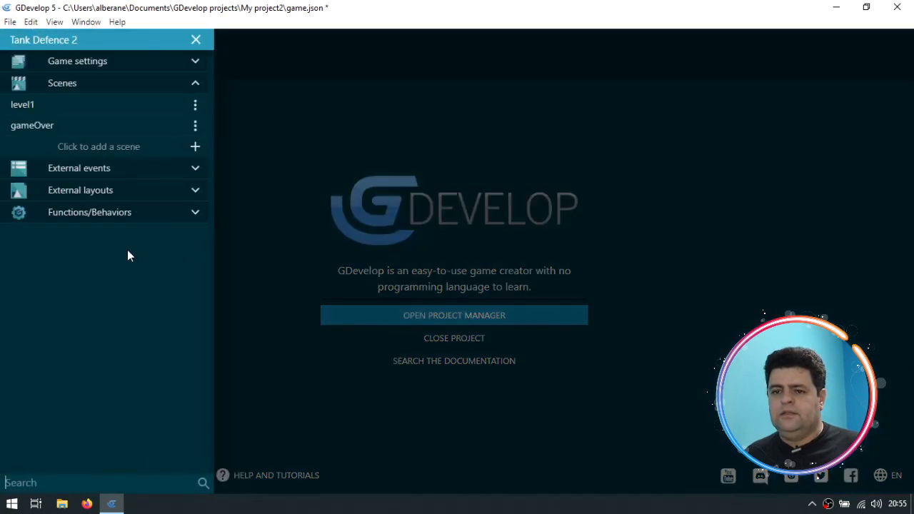
click(24, 105)
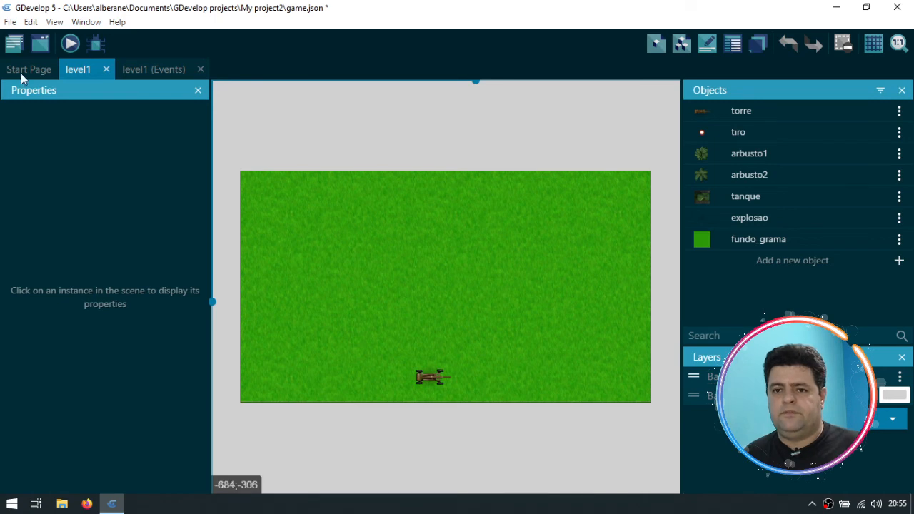
click(24, 69)
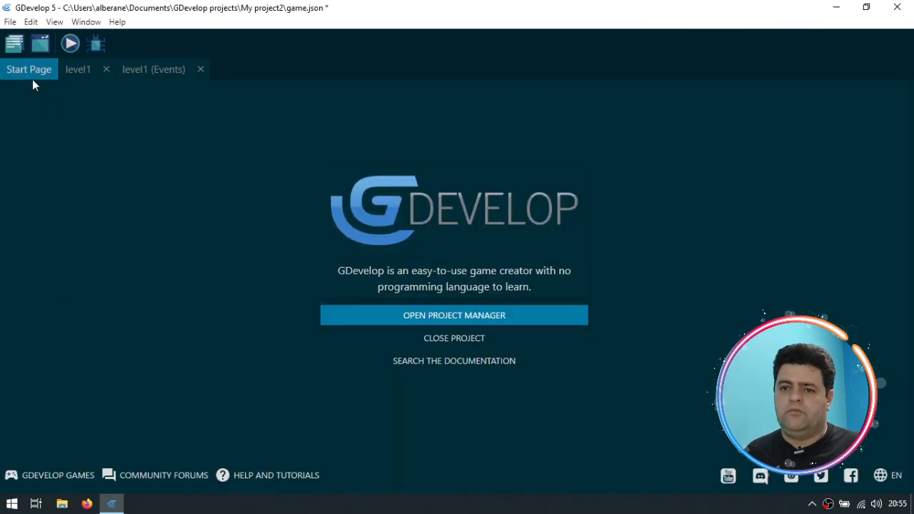
Step: Add a new scene to the project and rename it gameStart
click(74, 69)
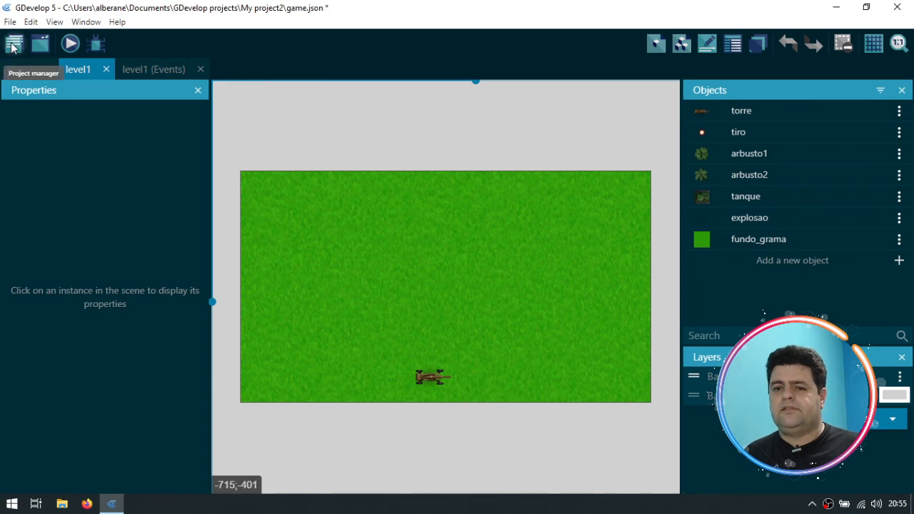
click(14, 44)
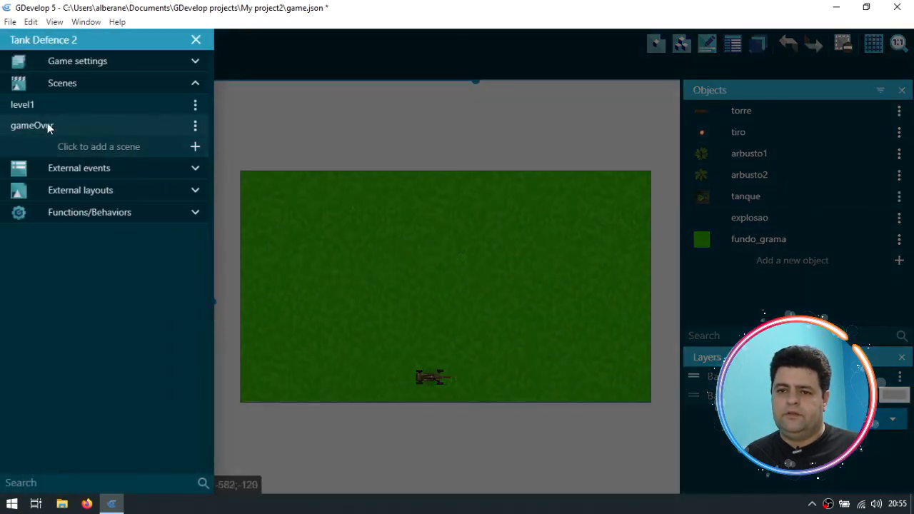
click(123, 146)
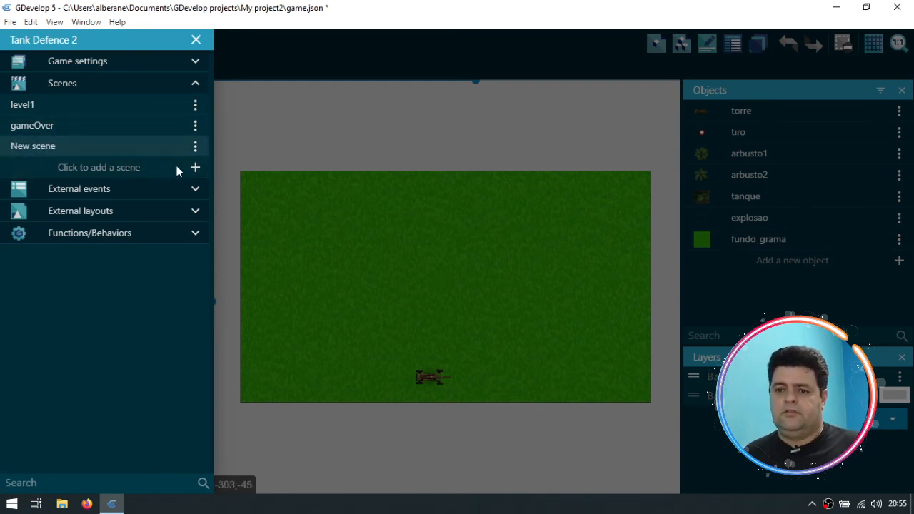
click(195, 145)
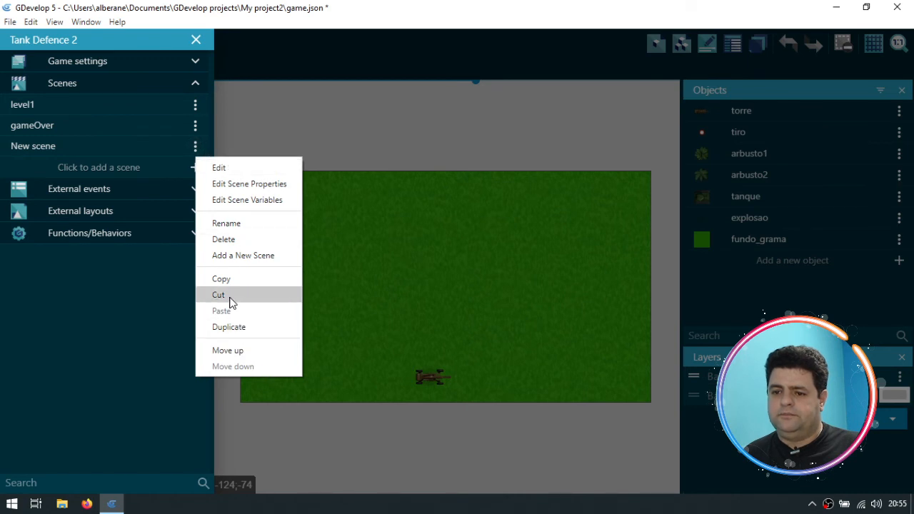
click(250, 223)
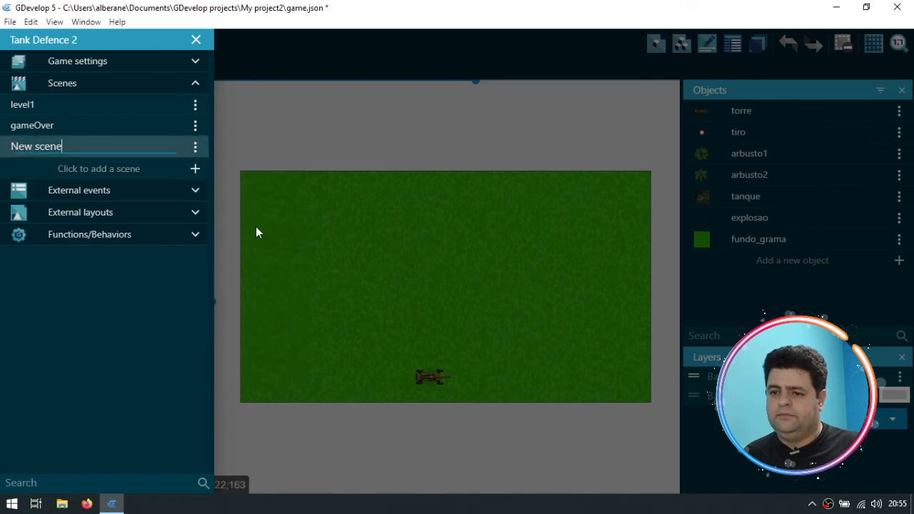
key(ctrl+a)
text(gameSta)
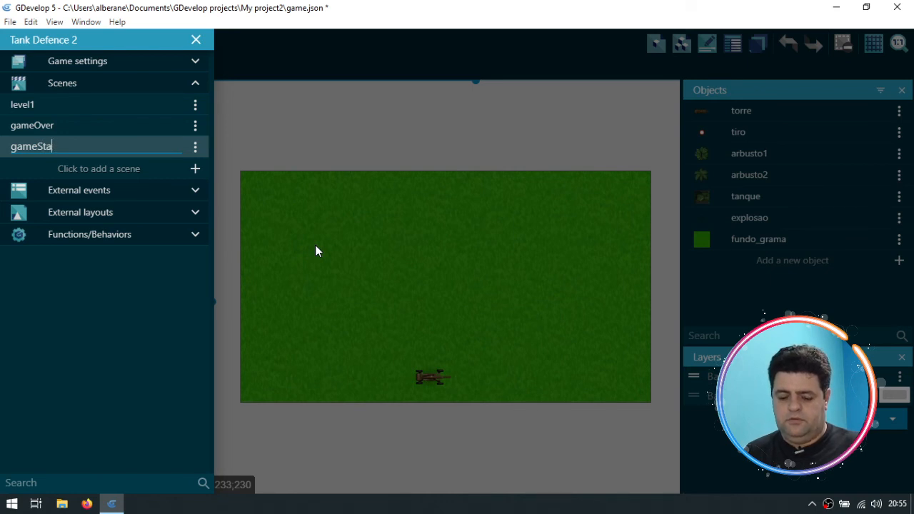
text(trt)
key(Return)
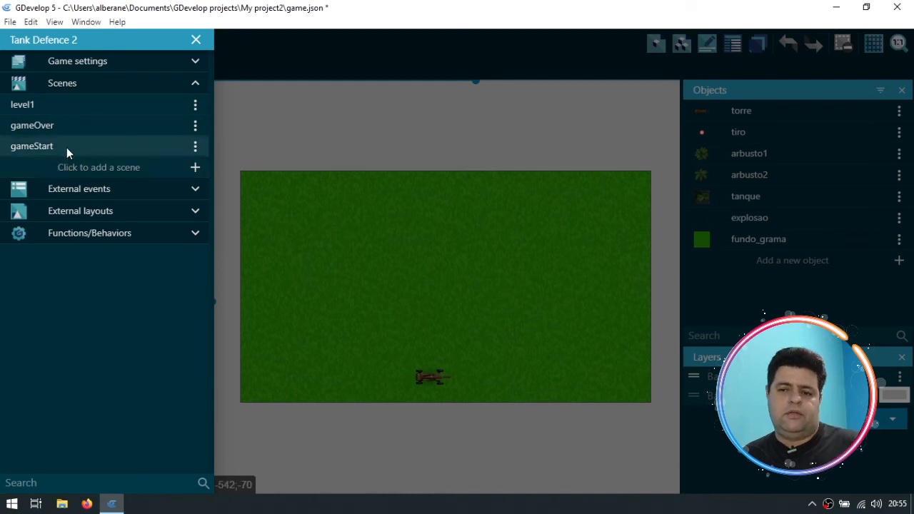
Step: Move the gameStart scene up to first place in the project's scene list, above level1
click(194, 145)
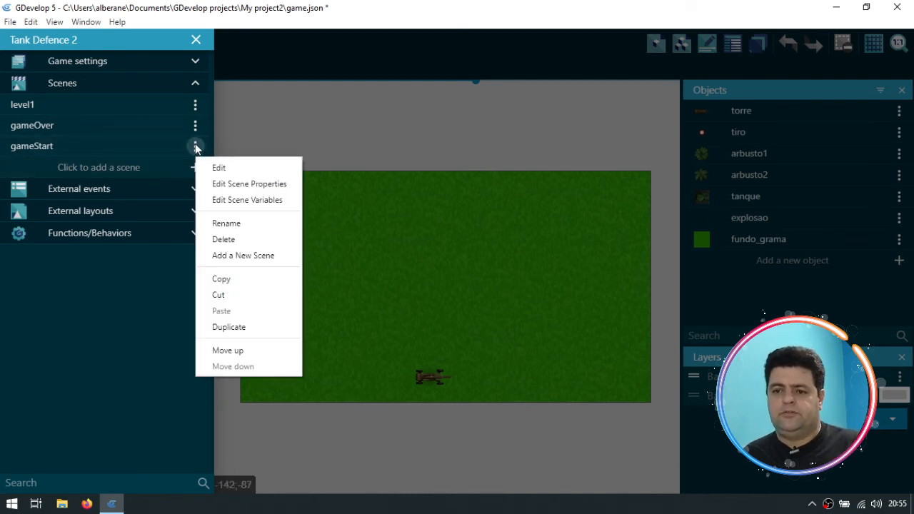
click(260, 350)
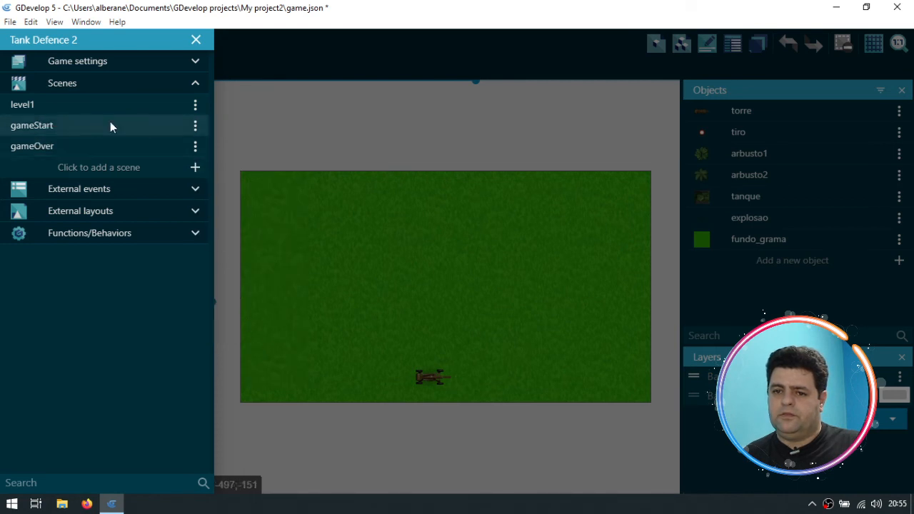
click(195, 125)
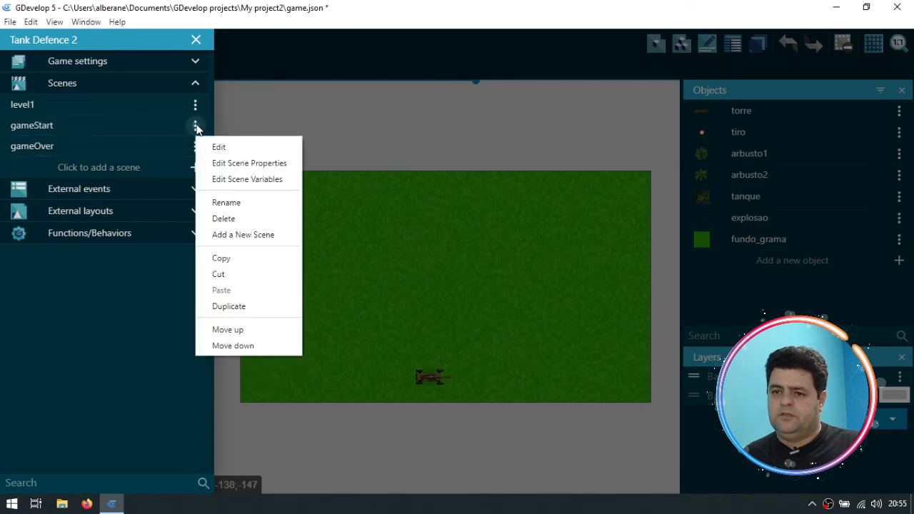
click(249, 330)
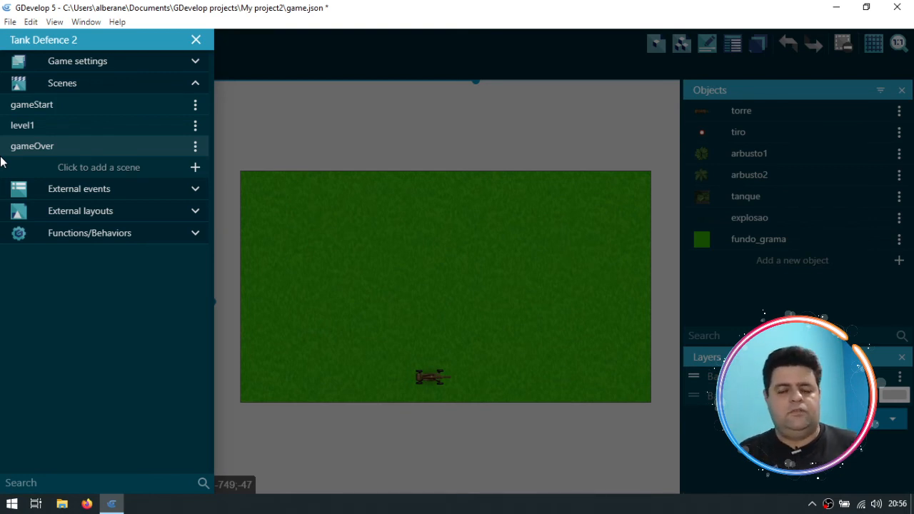
Step: Open the gameStart scene and copy level1's beginning-of-scene fullscreen event into the gameStart events
click(33, 106)
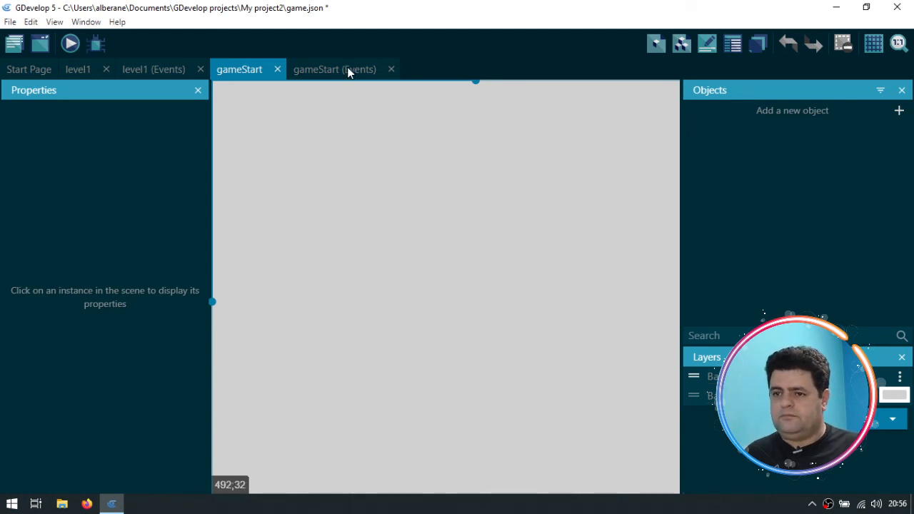
click(152, 68)
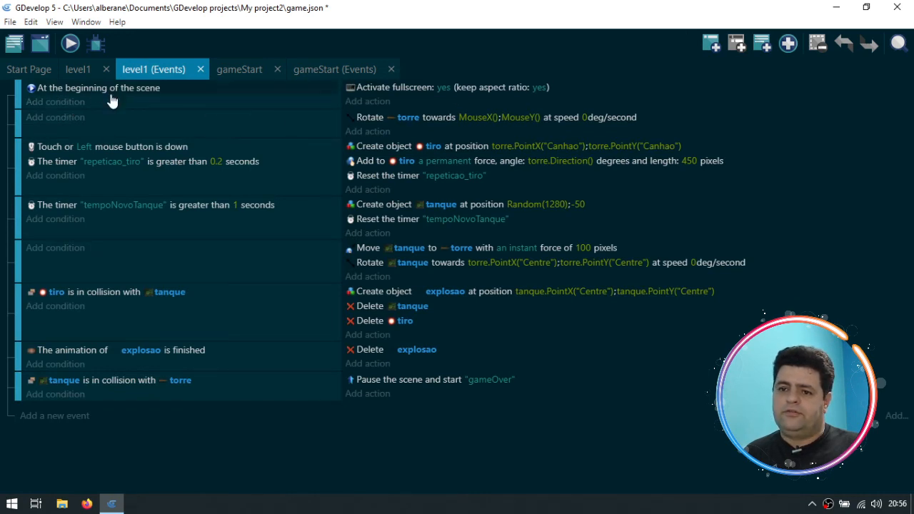
click(207, 102)
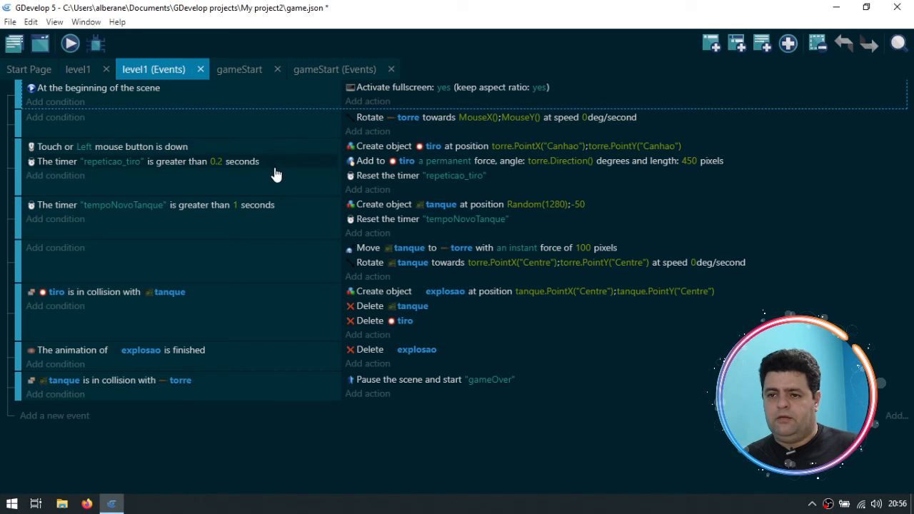
click(335, 68)
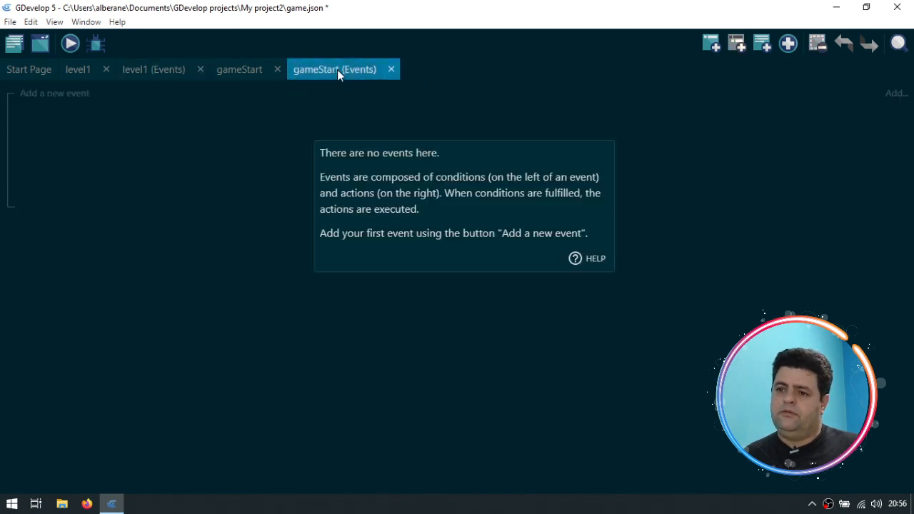
click(74, 97)
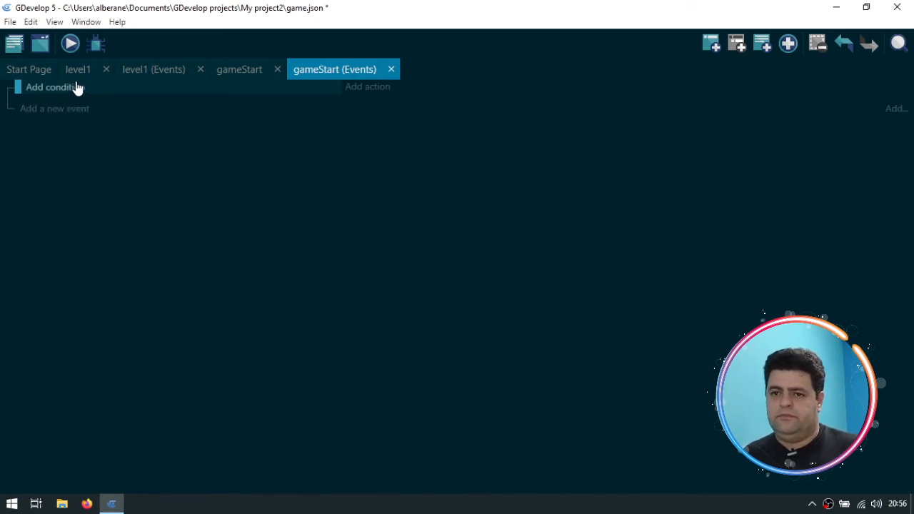
click(99, 92)
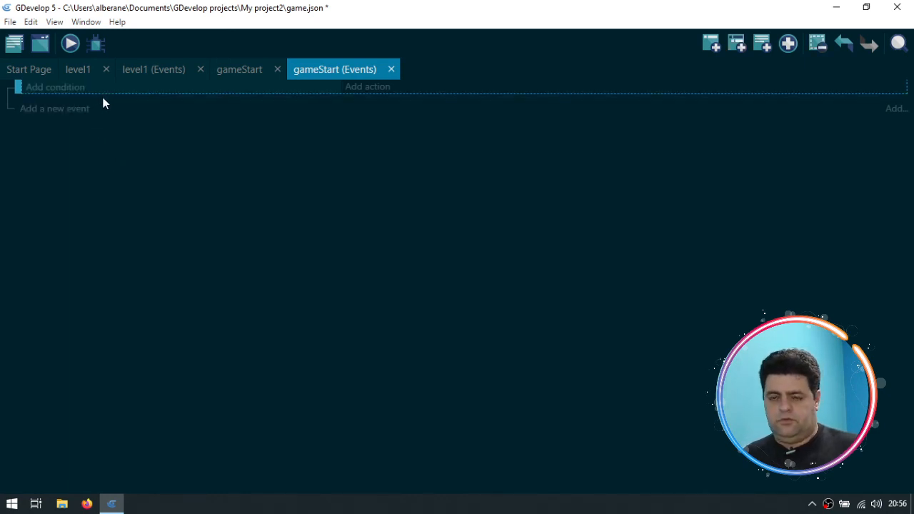
key(ctrl+v)
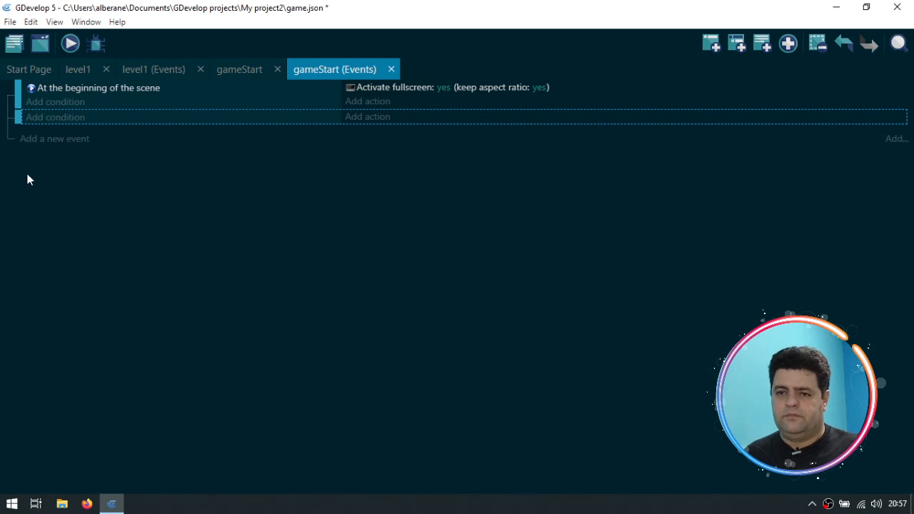
Step: Set level1's fundo_grama as a global object so that other scenes can use it
click(235, 69)
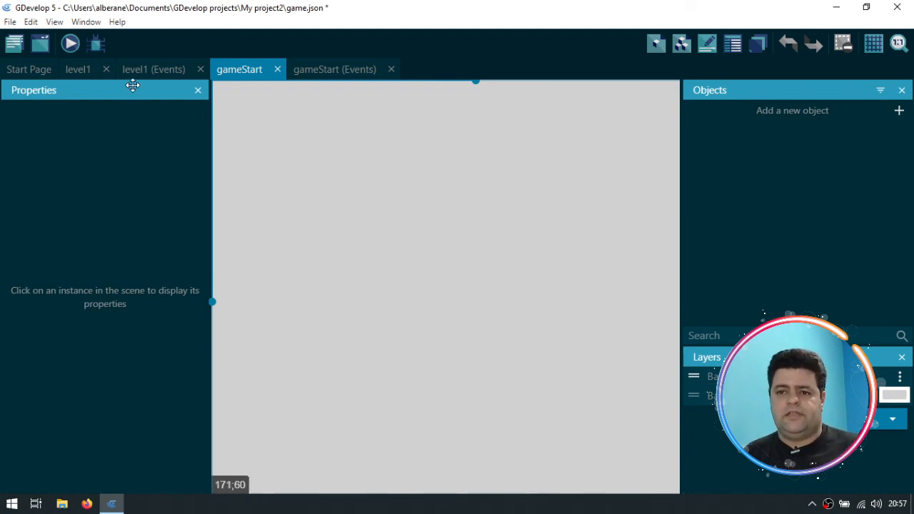
click(80, 69)
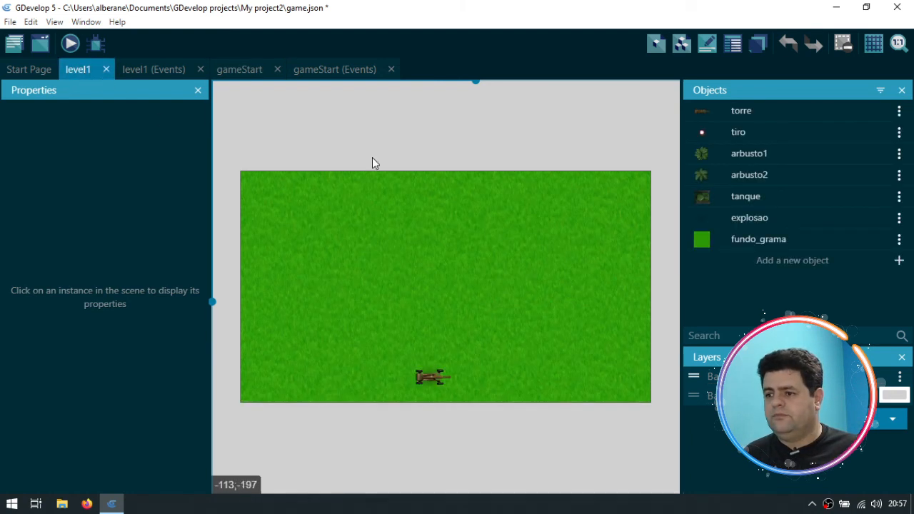
right_click(762, 239)
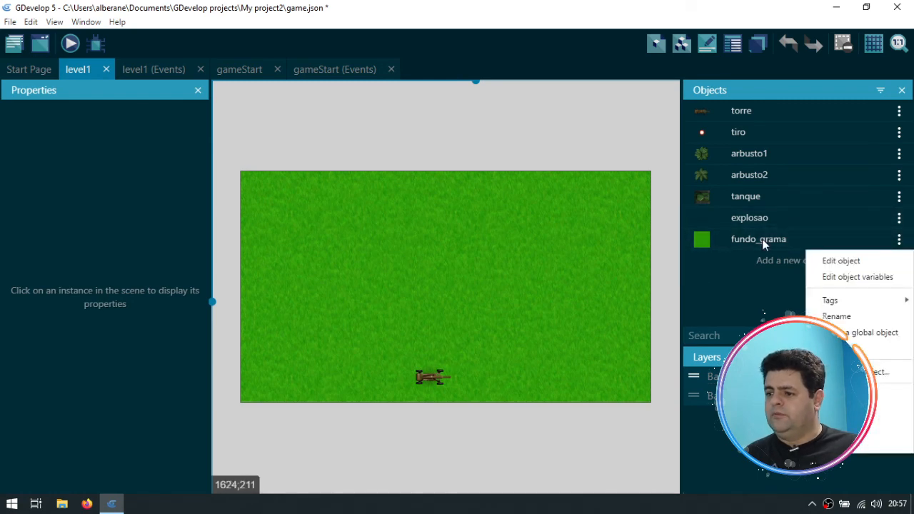
click(891, 339)
click(549, 259)
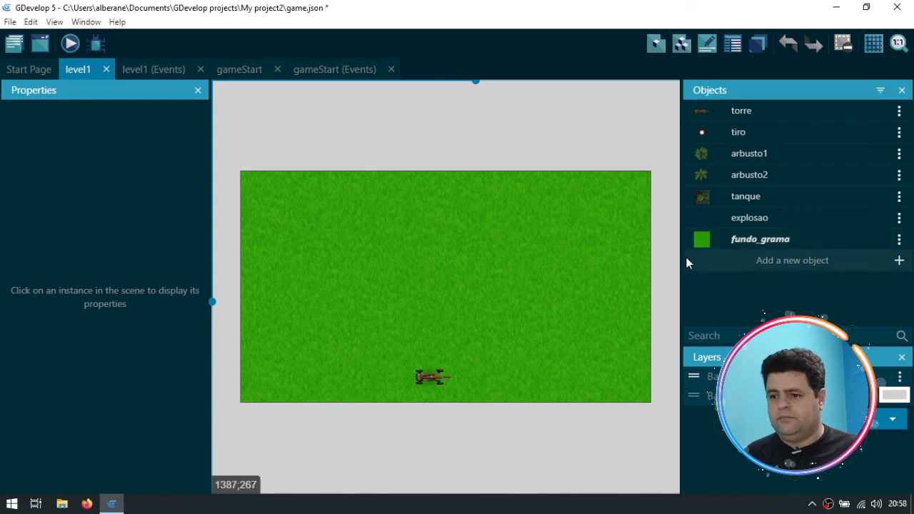
Step: Place a fundo_grama instance in the gameStart scene and set its position to X 0, Y 0
click(242, 72)
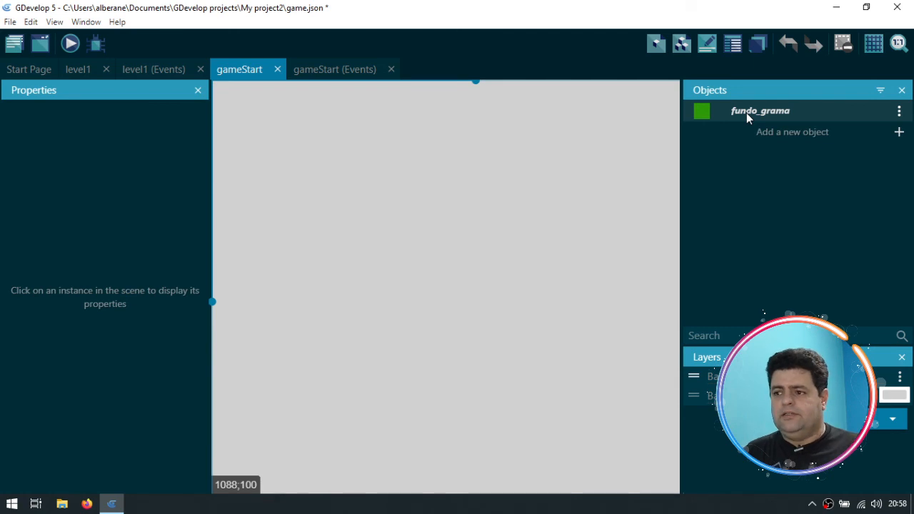
drag(746, 113, 385, 220)
click(409, 241)
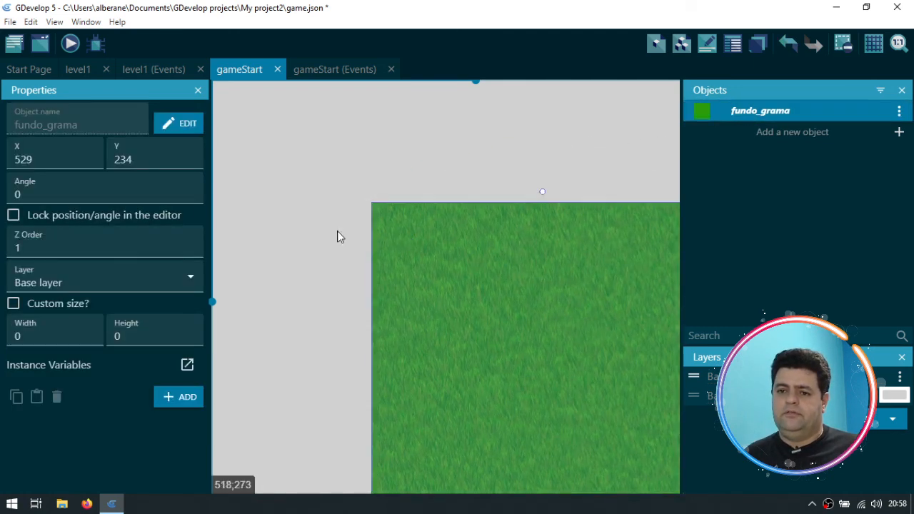
double_click(53, 157)
text(0)
key(Tab)
text(0)
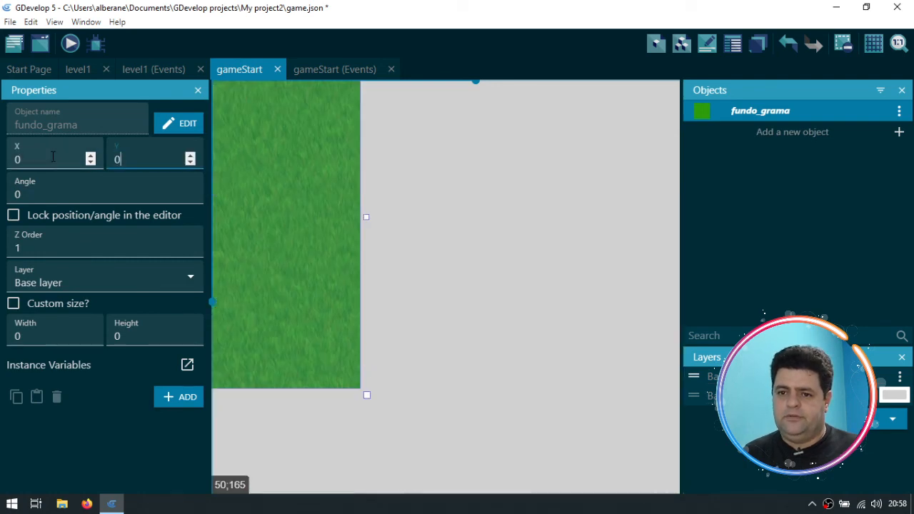
Step: Set the Z order of the fundo_grama instance to -1
double_click(30, 200)
click(49, 248)
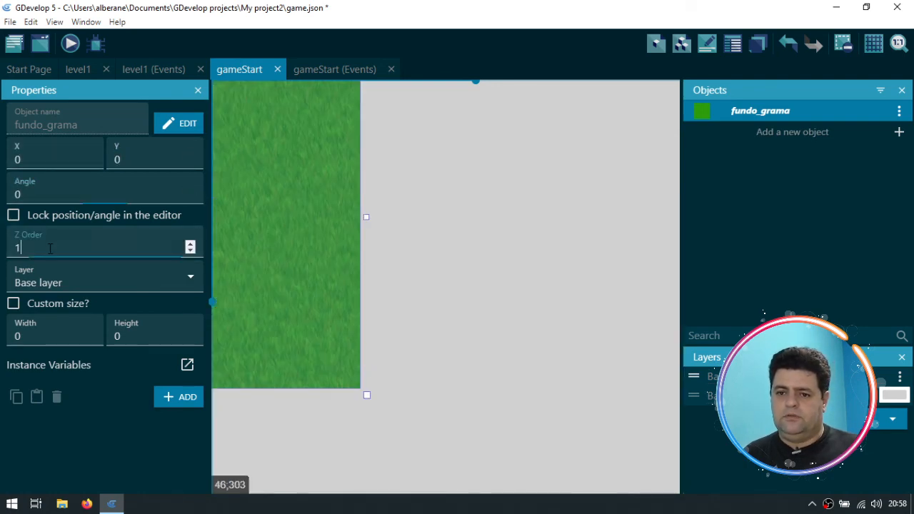
click(190, 251)
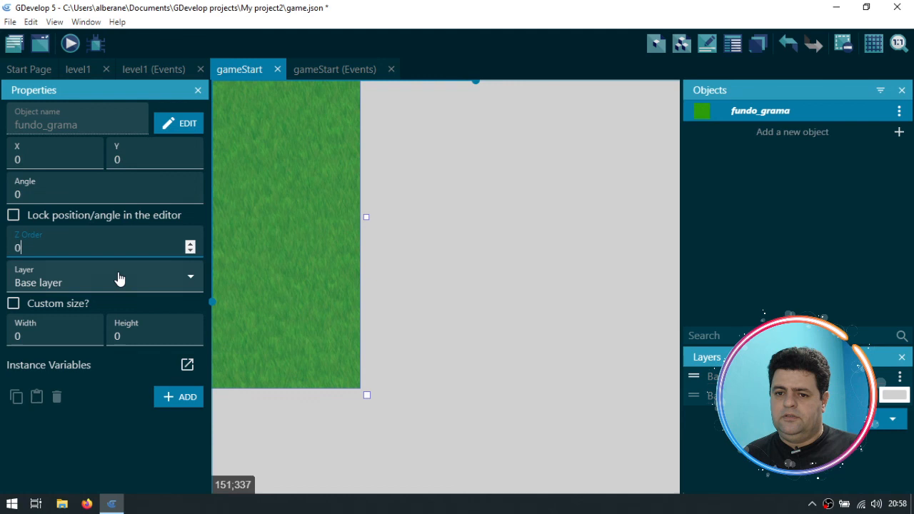
click(191, 251)
Step: Give the fundo_grama instance a custom size of 1280 wide by 720 high
click(42, 339)
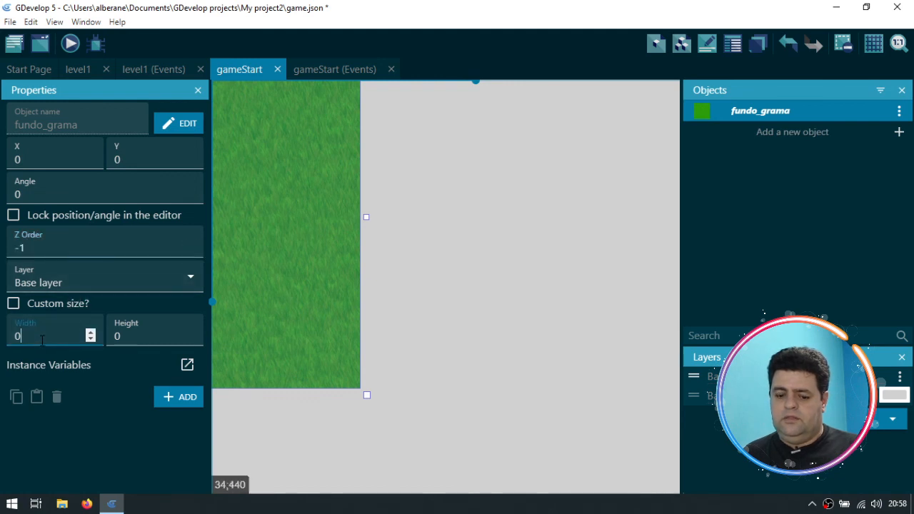
text(1280)
key(Tab)
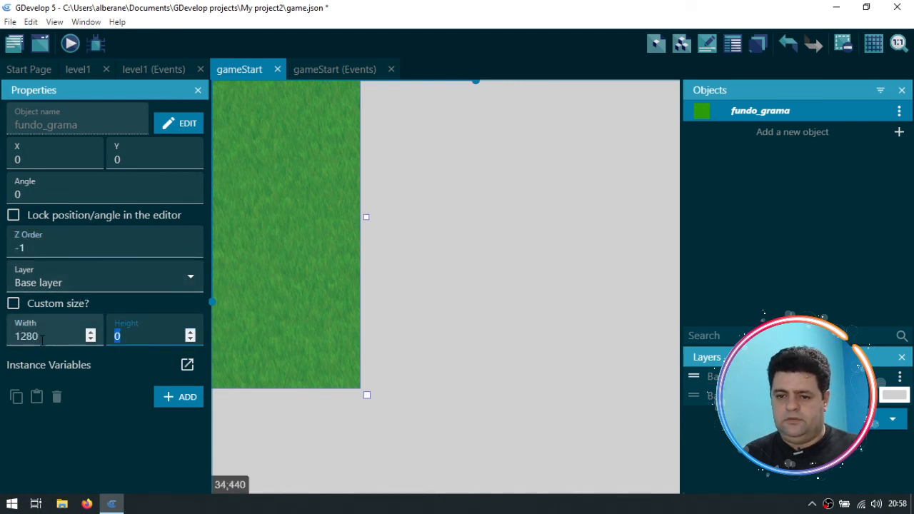
text(72)
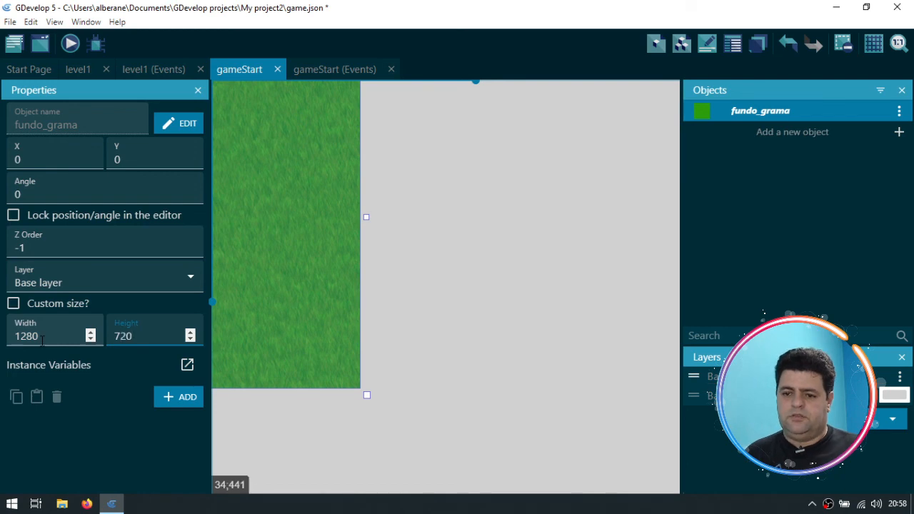
click(362, 460)
click(292, 280)
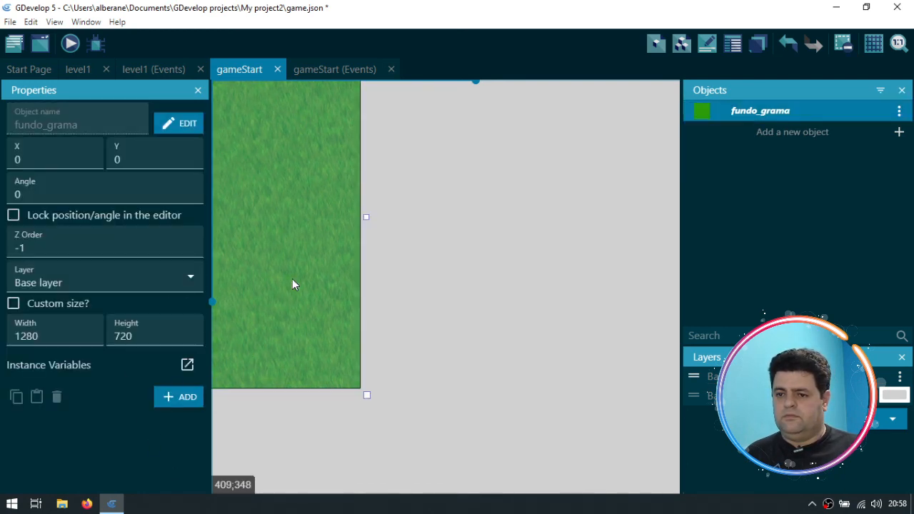
click(16, 304)
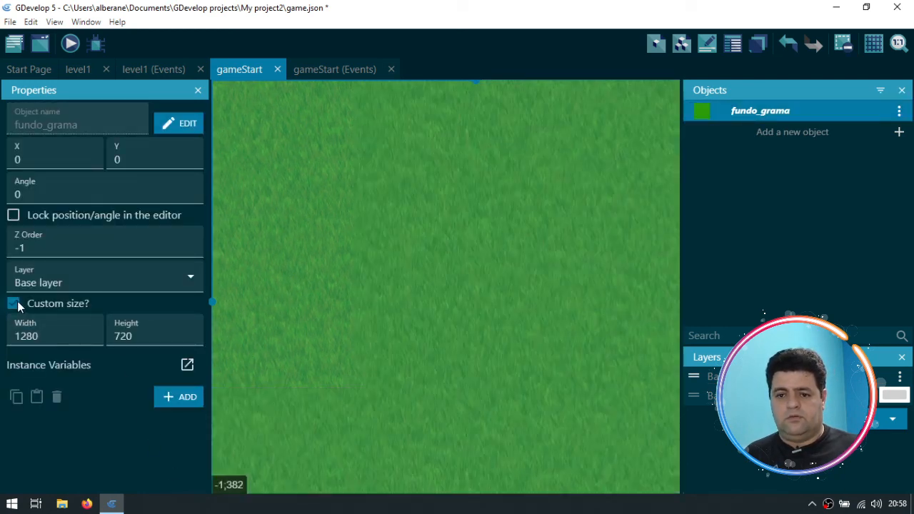
click(148, 336)
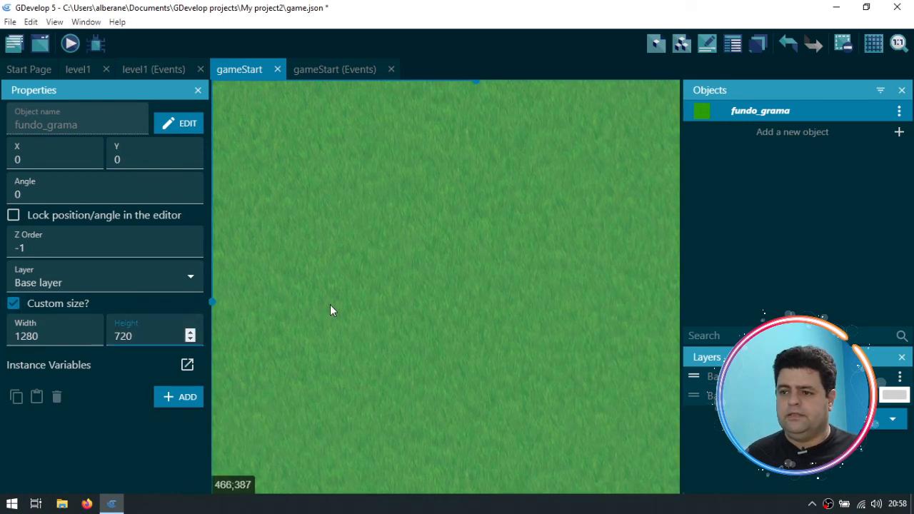
scroll(484, 293, down, 5)
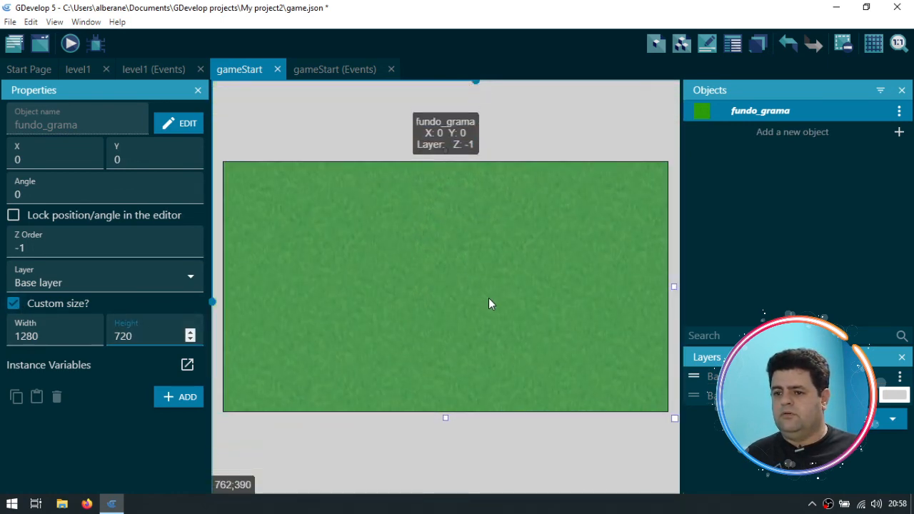
click(353, 163)
click(382, 235)
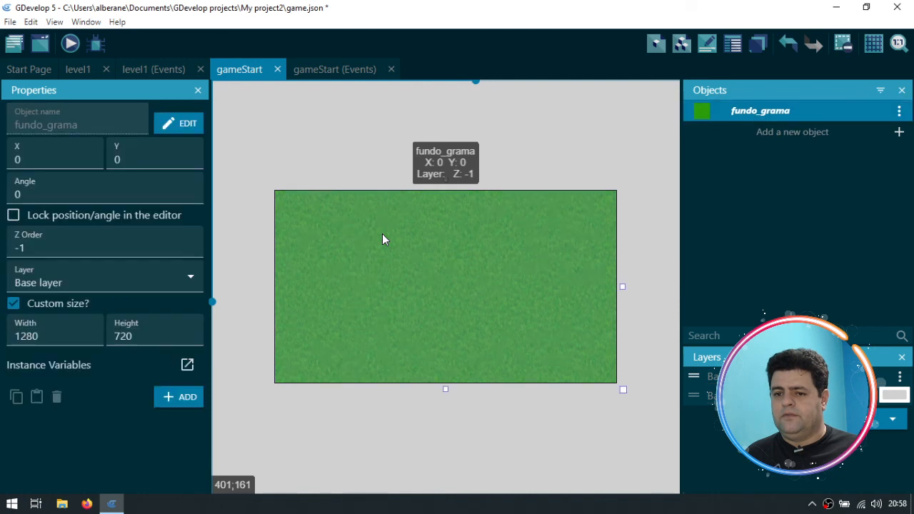
Step: Lock the position and angle of the fundo_grama instance in the editor and deselect it
click(14, 215)
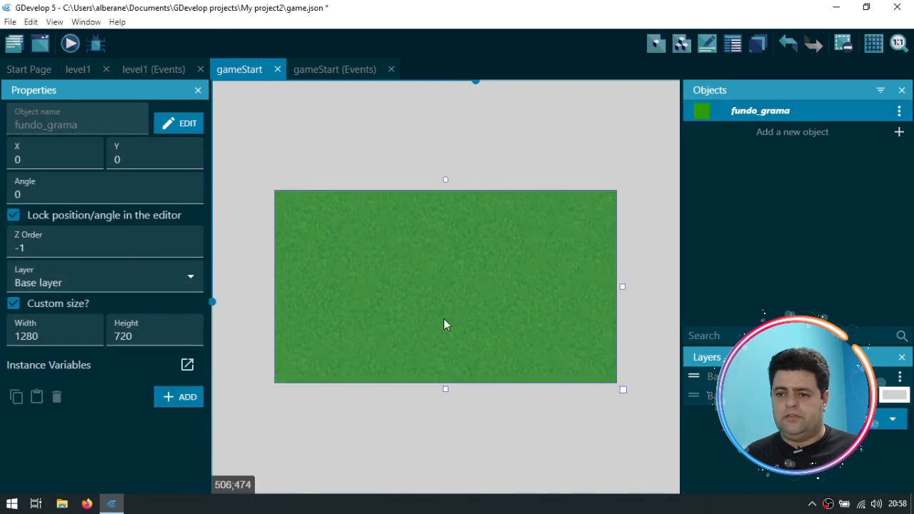
click(371, 129)
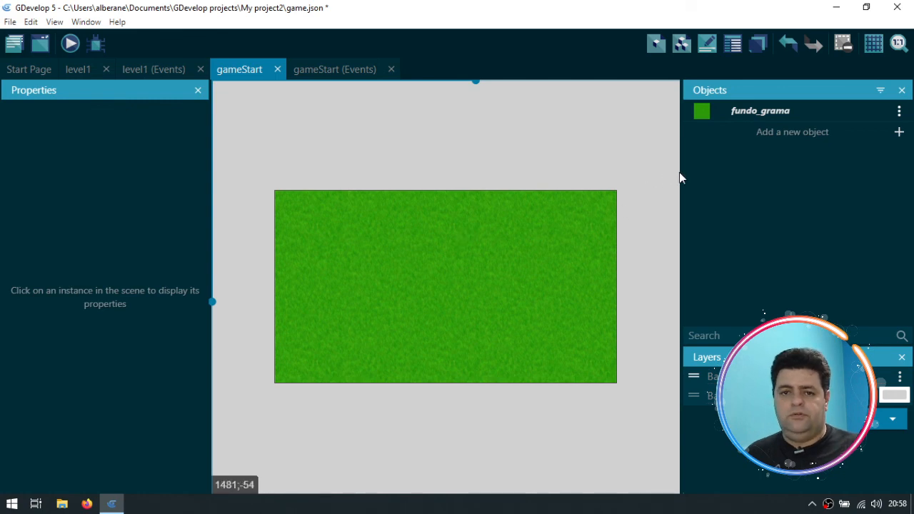
Step: Add a new Text object named txtJogar with the initial text "Jogar >>" to the gameStart scene
click(799, 132)
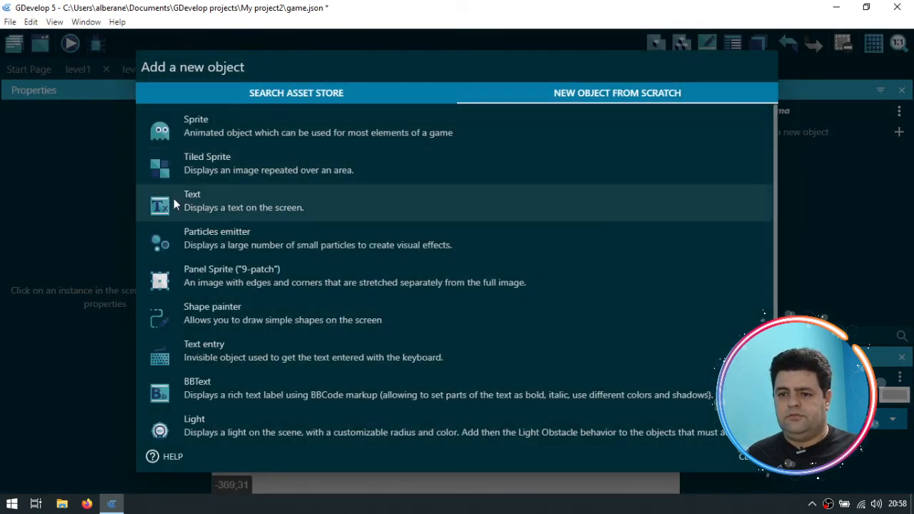
click(194, 197)
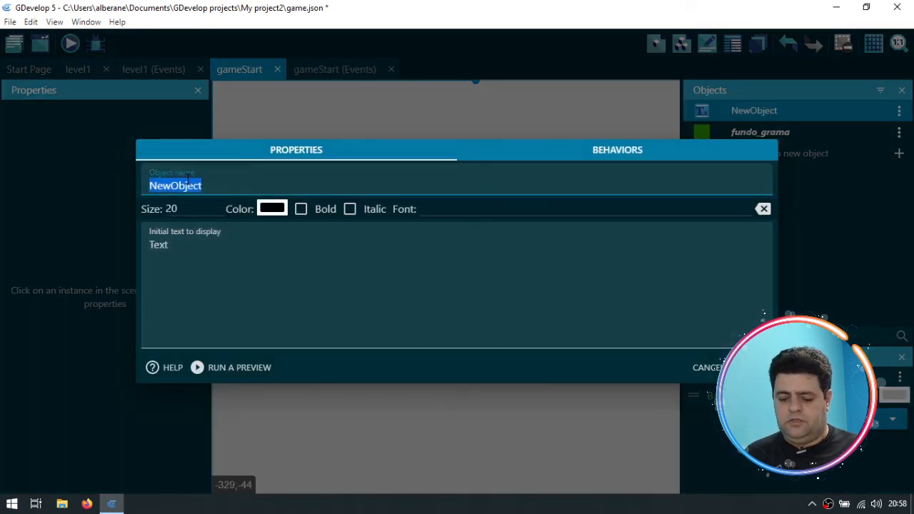
text(txtJogar)
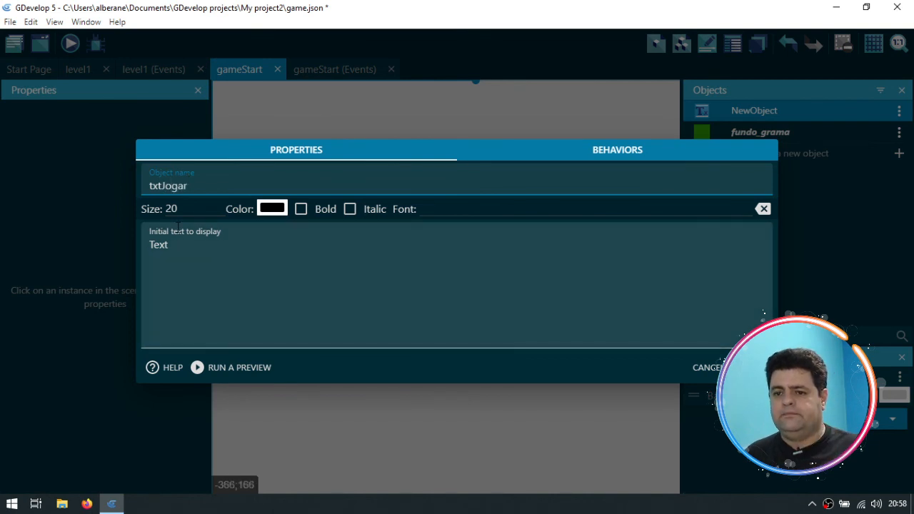
click(167, 245)
double_click(167, 246)
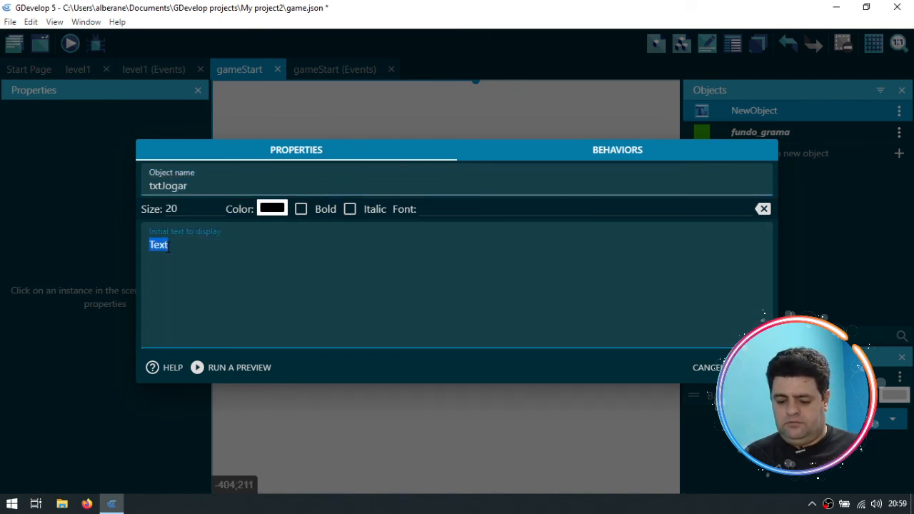
text(Jogar >>)
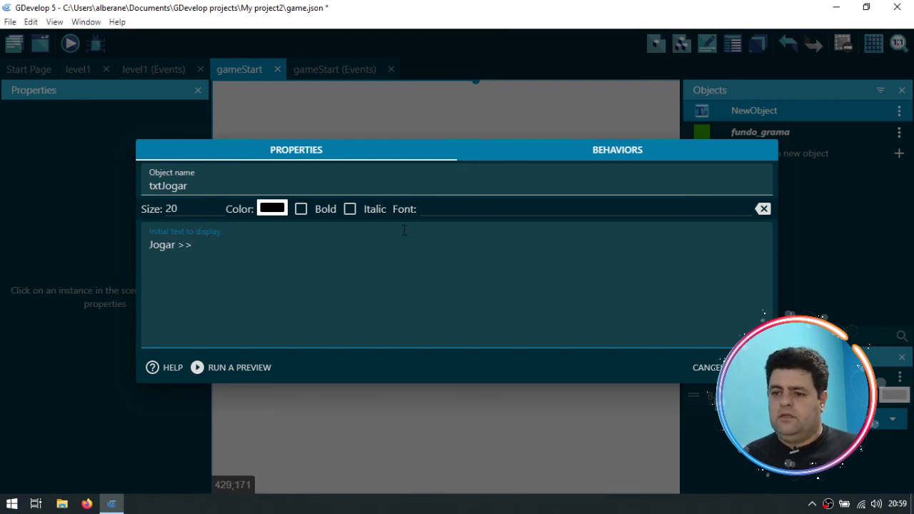
Step: Set the txtJogar font to the file dirtyego.ttf, copying it into the project folder
click(434, 209)
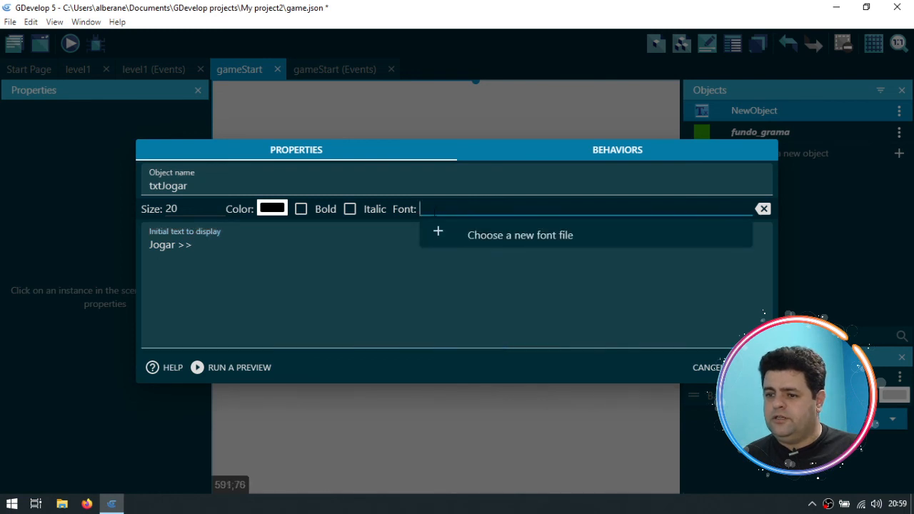
click(496, 237)
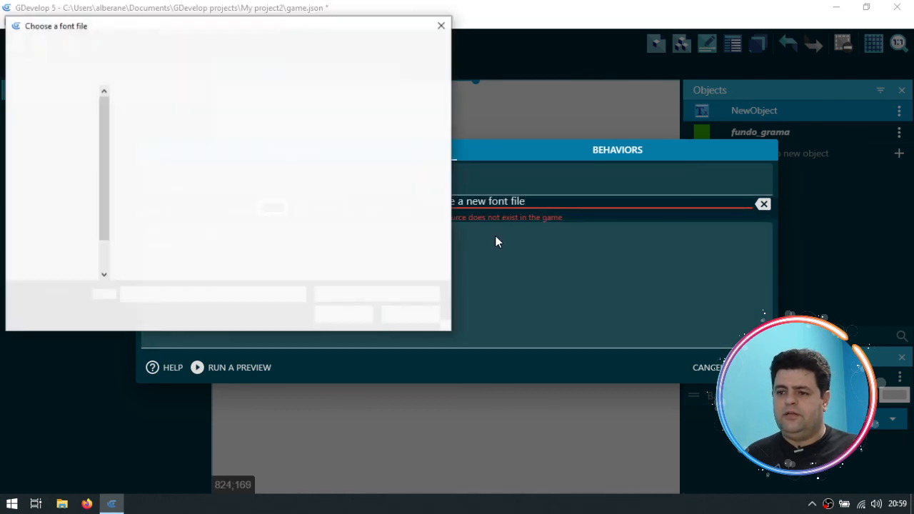
click(239, 139)
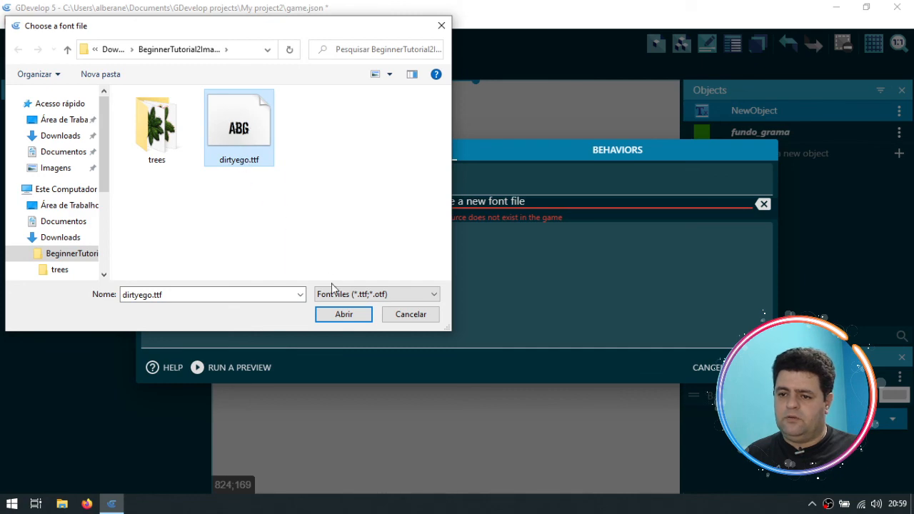
click(344, 315)
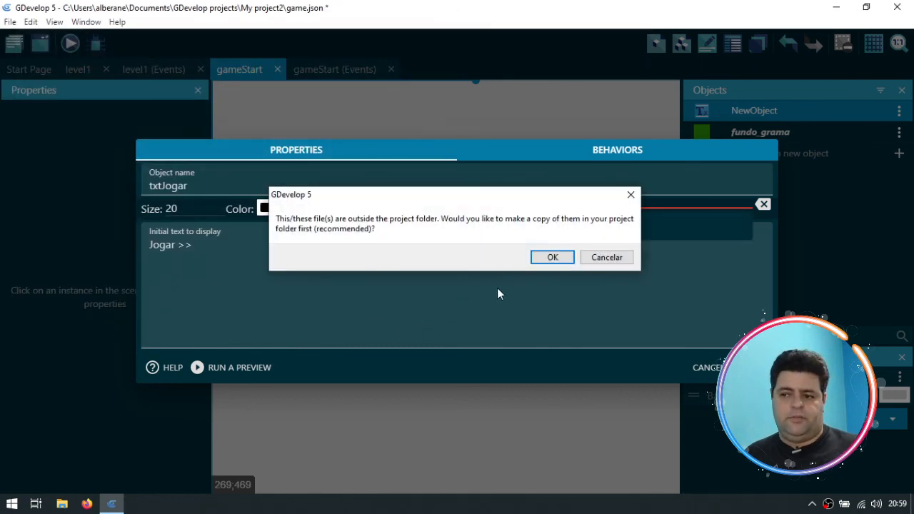
click(552, 259)
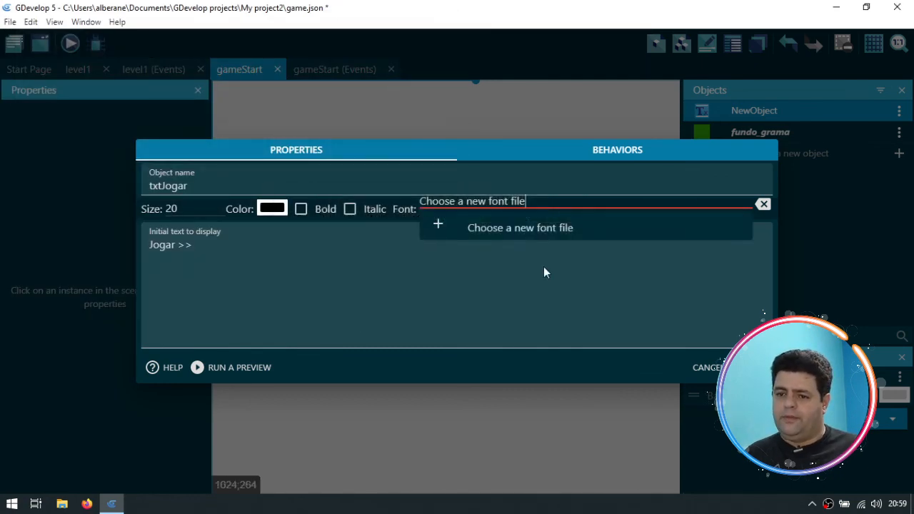
click(324, 299)
Step: Set the txtJogar text size to 160 and apply the object's properties
drag(180, 209, 163, 209)
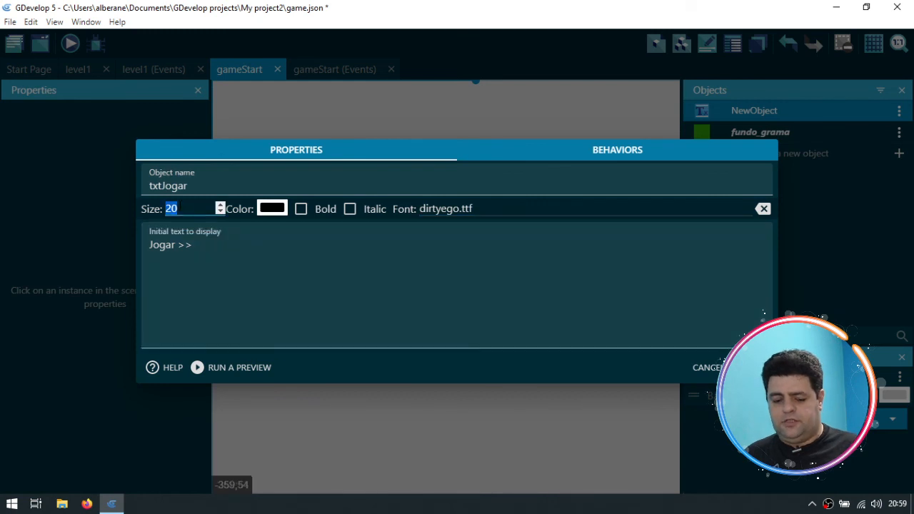
text(160)
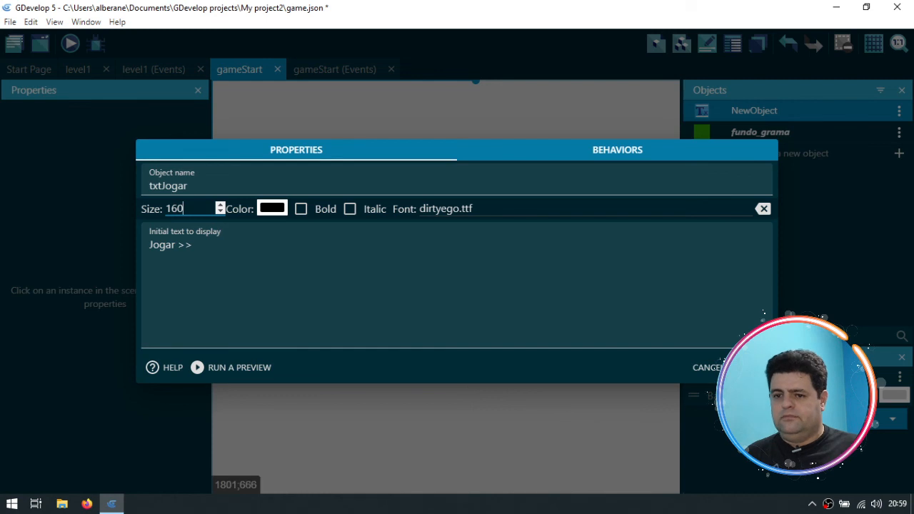
click(749, 367)
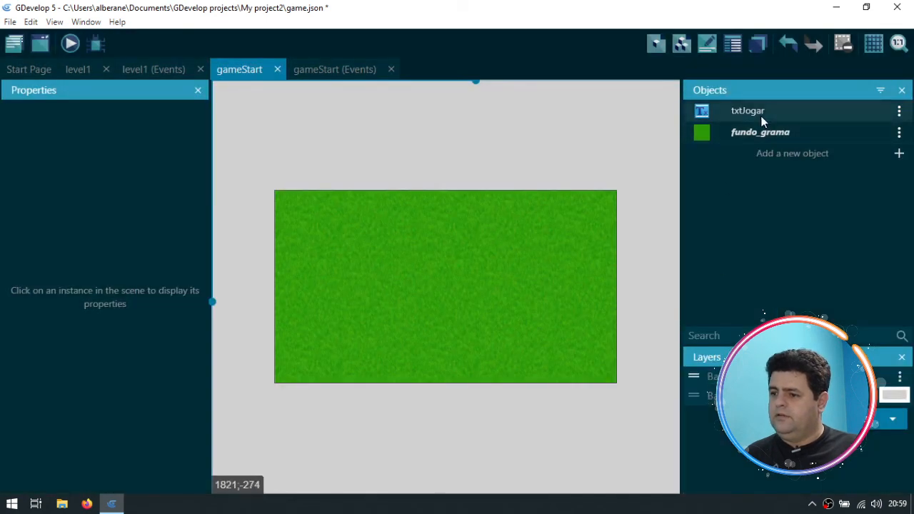
Step: Place a txtJogar instance on the left half of the grass background at about X 191, Y 252
drag(760, 116, 347, 264)
click(387, 149)
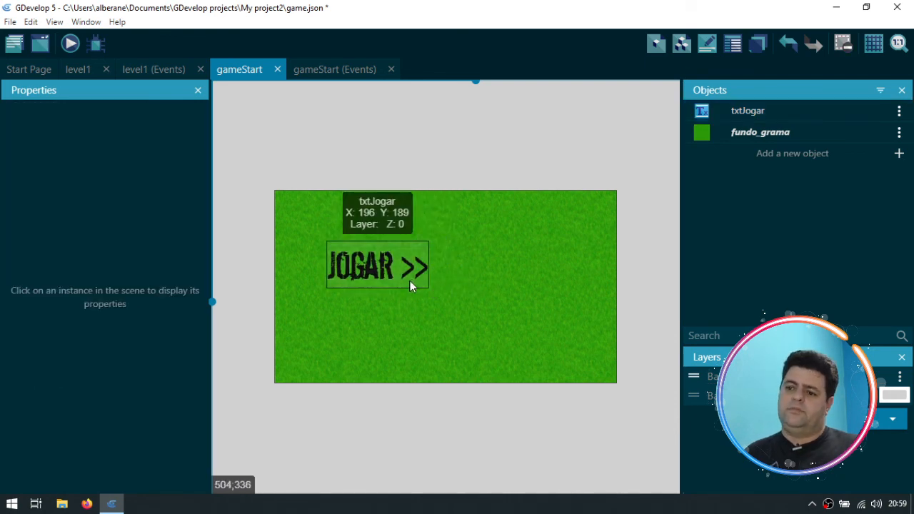
click(390, 272)
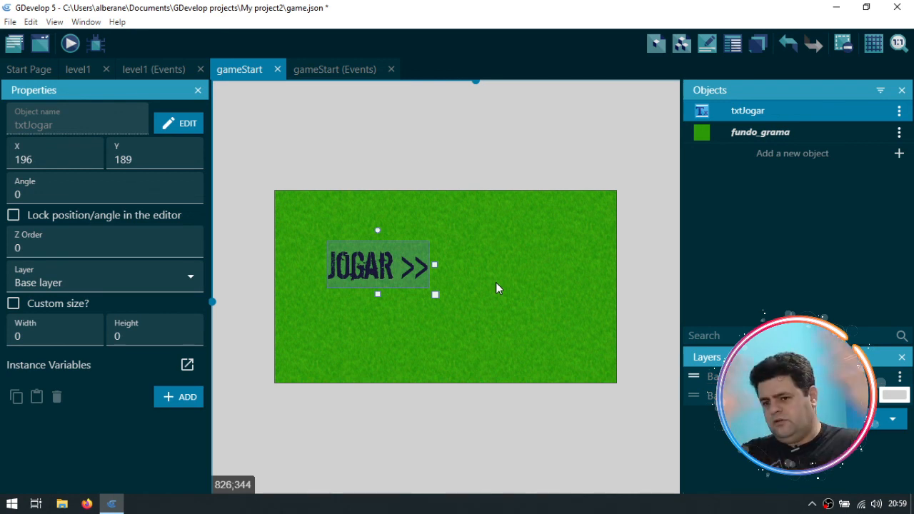
mouse_move(393, 270)
mouse_down()
mouse_move(417, 297)
mouse_move(396, 298)
mouse_move(398, 284)
mouse_up()
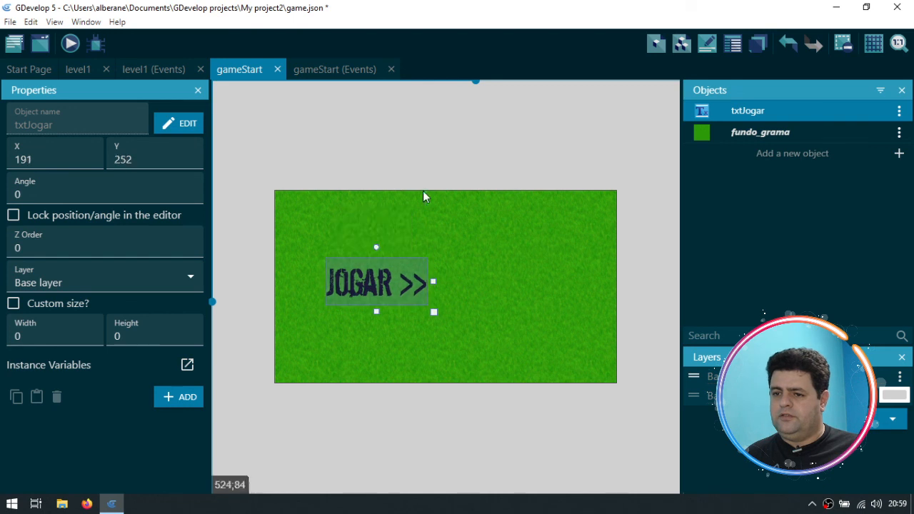
click(441, 151)
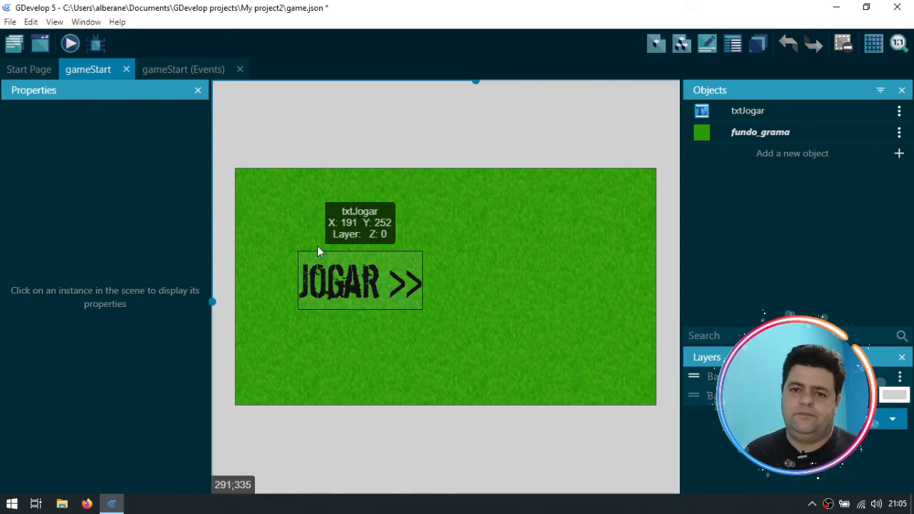
Step: Review the settings of the cursor/touch condition on txtJogar in the gameStart events
click(197, 67)
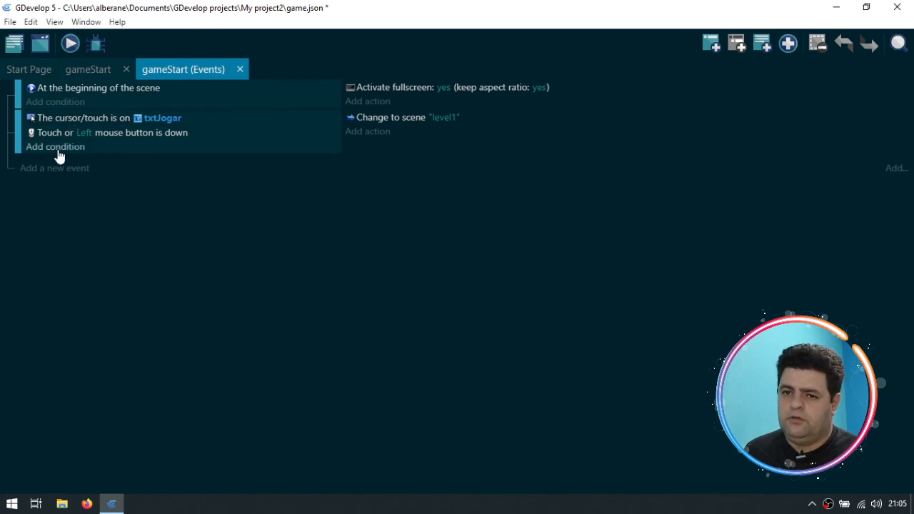
double_click(68, 119)
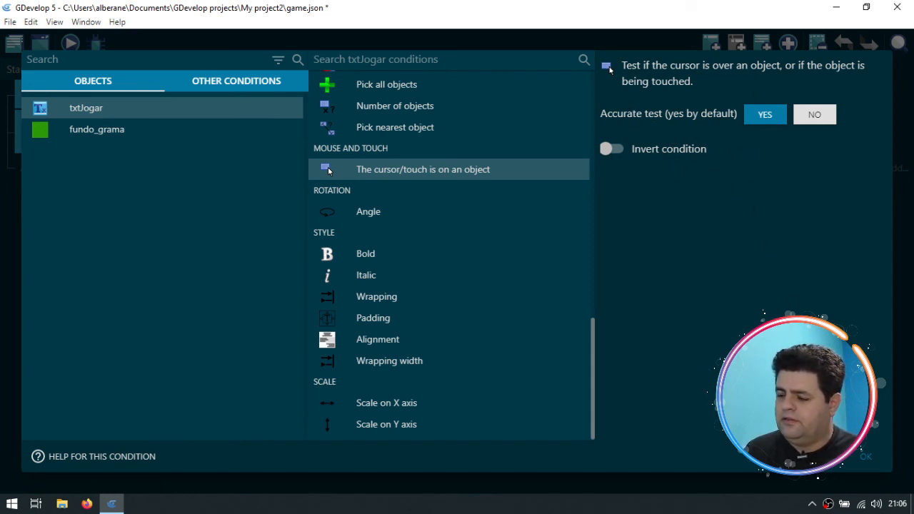
click(870, 461)
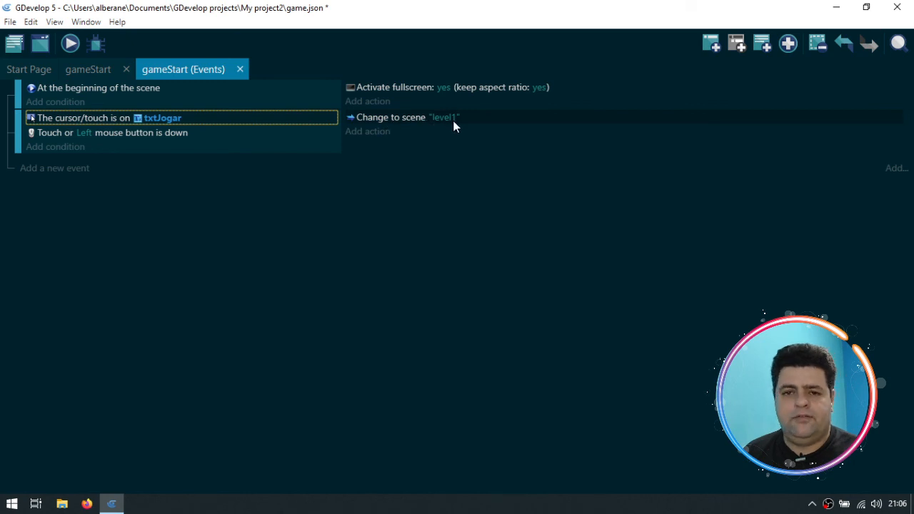
Step: Add a second Change the scene action targeting "level1" to the txtJogar event and delete that duplicate
click(377, 134)
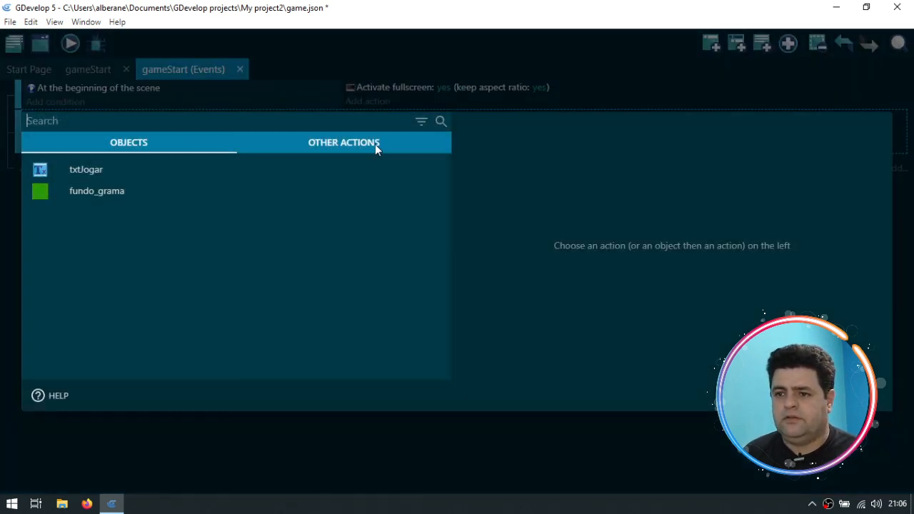
click(336, 143)
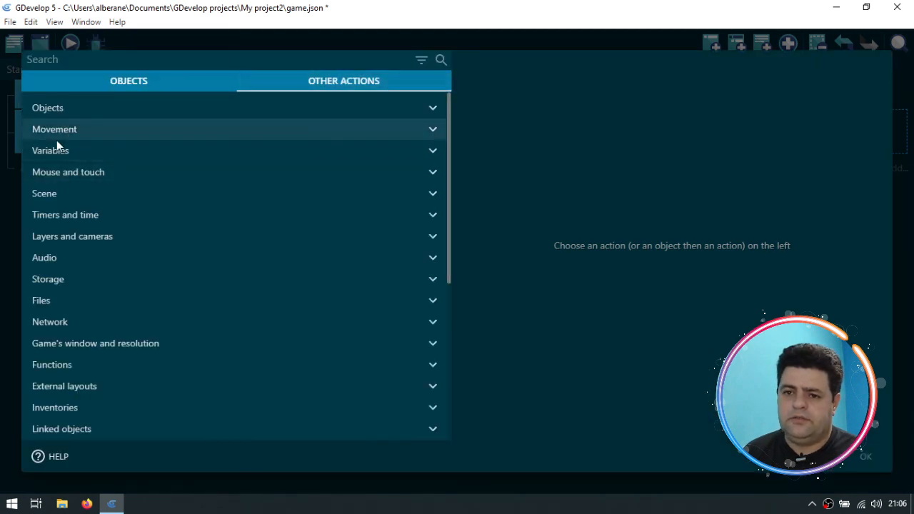
click(50, 193)
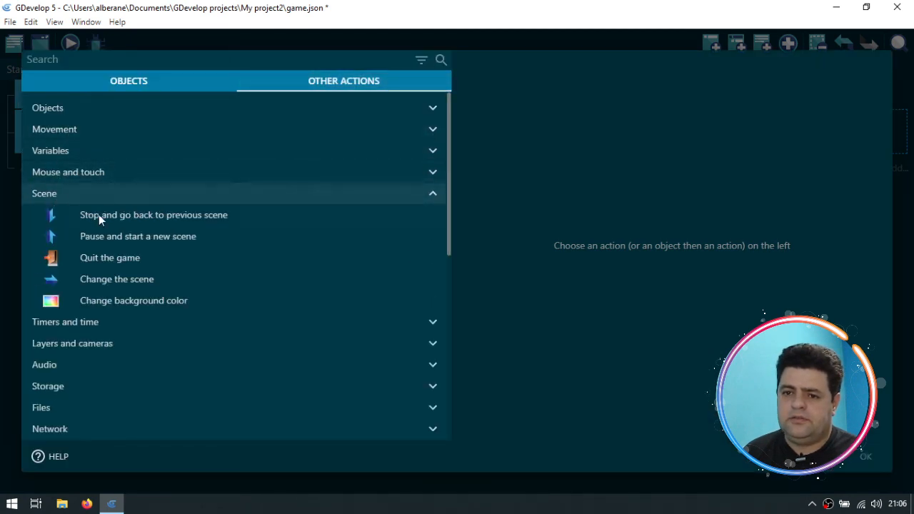
click(128, 275)
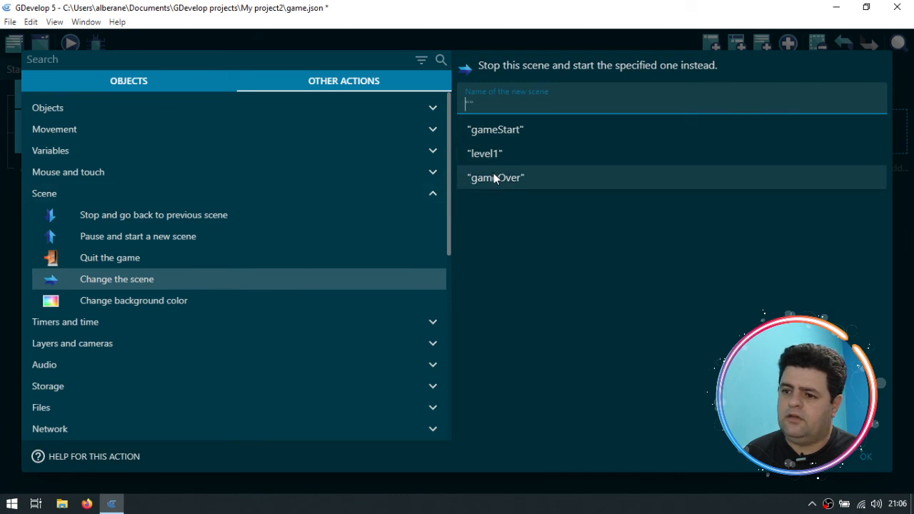
click(868, 458)
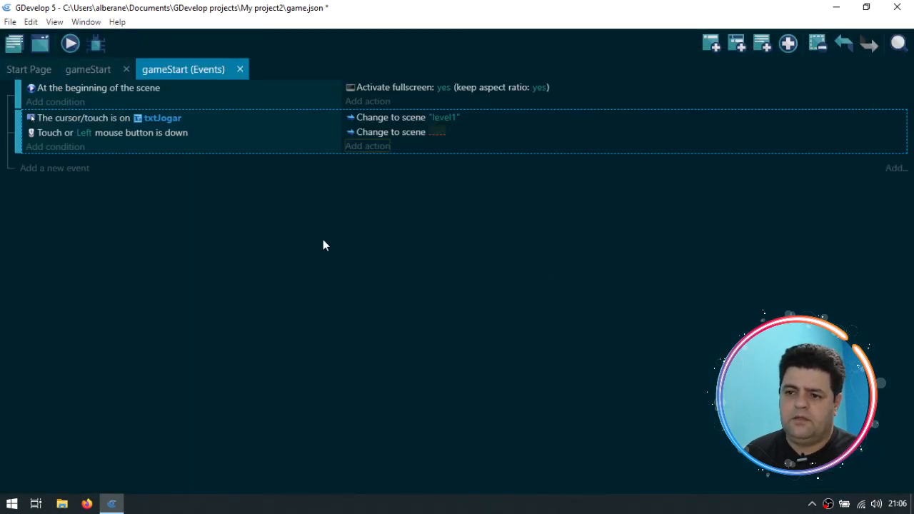
click(435, 133)
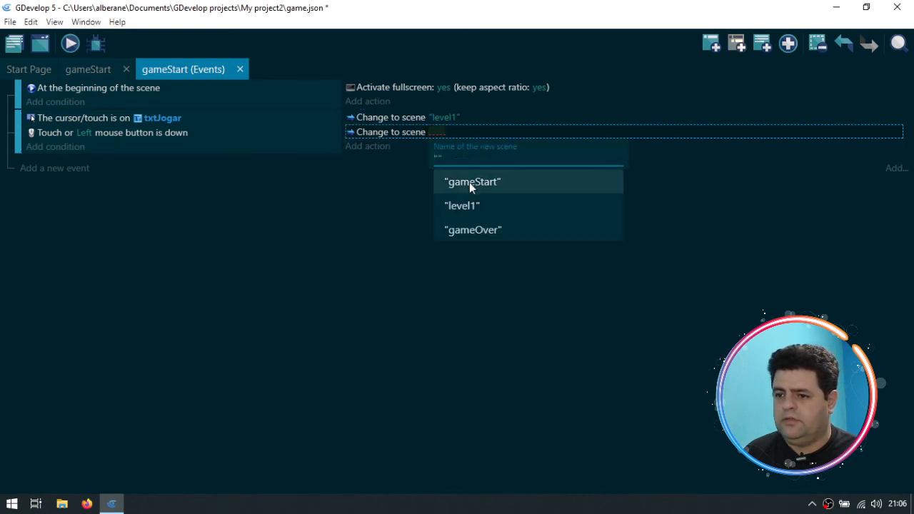
click(473, 205)
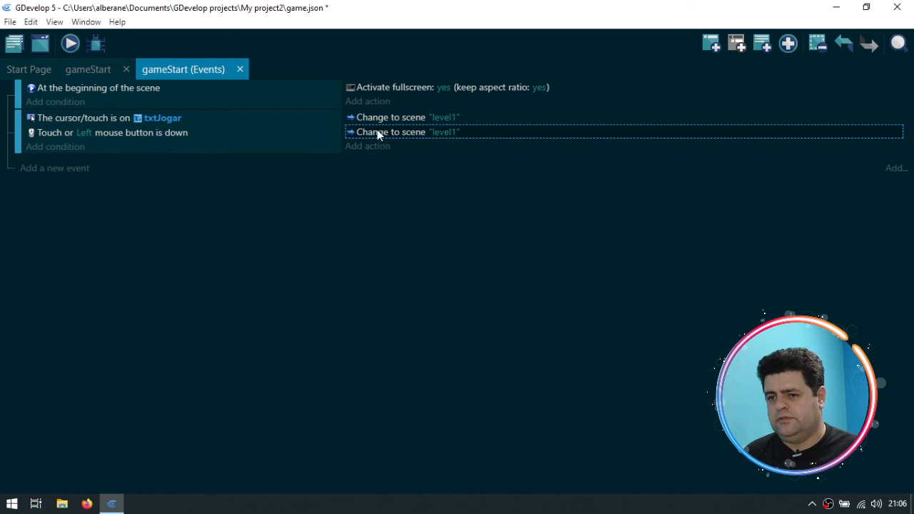
key(Delete)
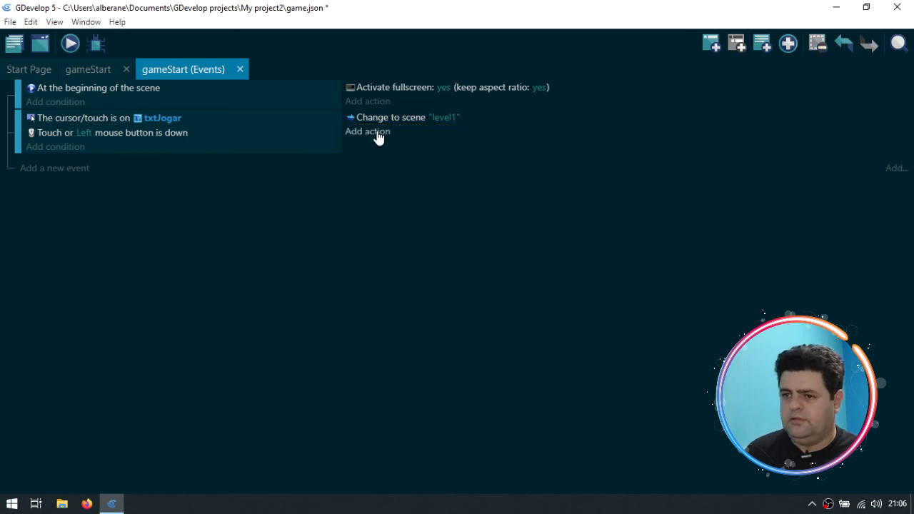
Step: Preview the gameStart scene, test the Jogar text as a start button, and close the preview
click(103, 75)
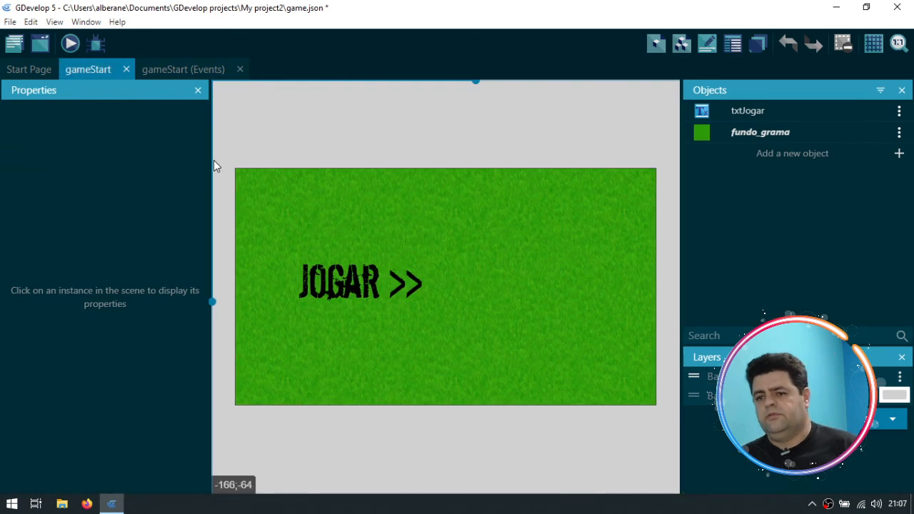
click(70, 44)
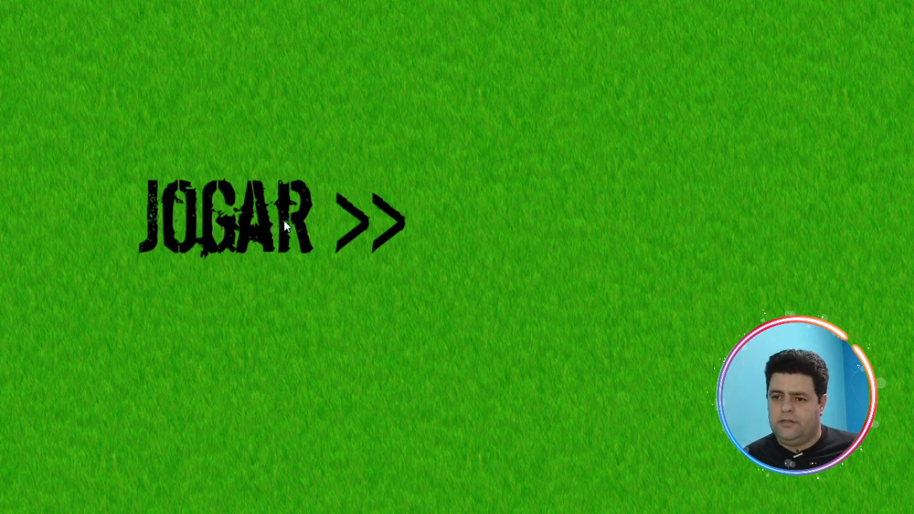
click(258, 216)
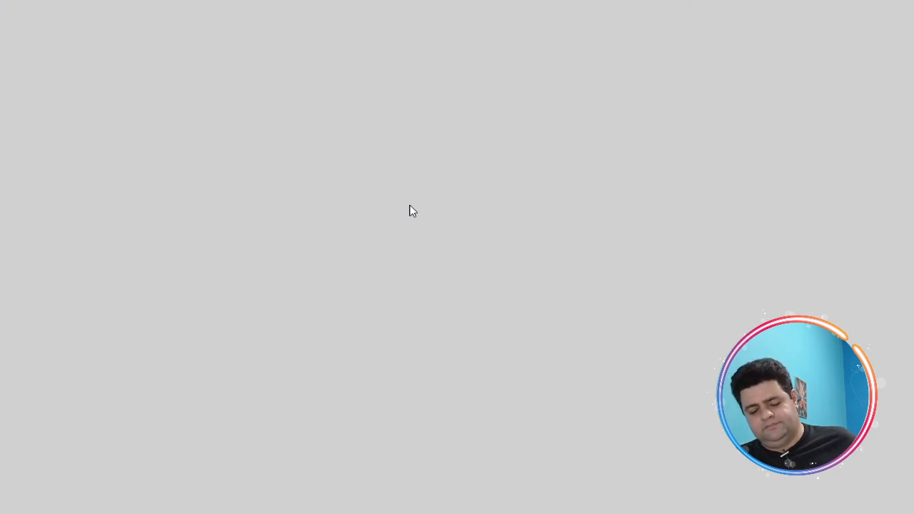
key(alt+F4)
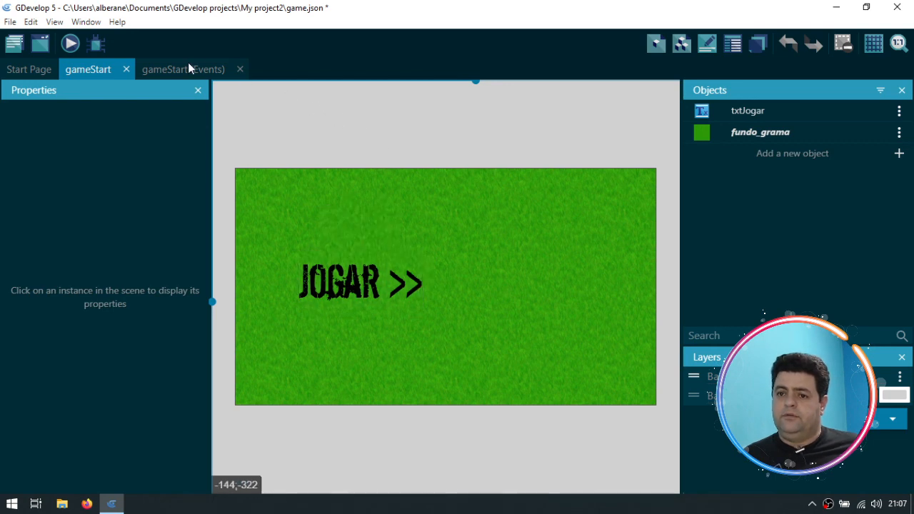
Step: Return to the gameStart events sheet to review its events
click(33, 69)
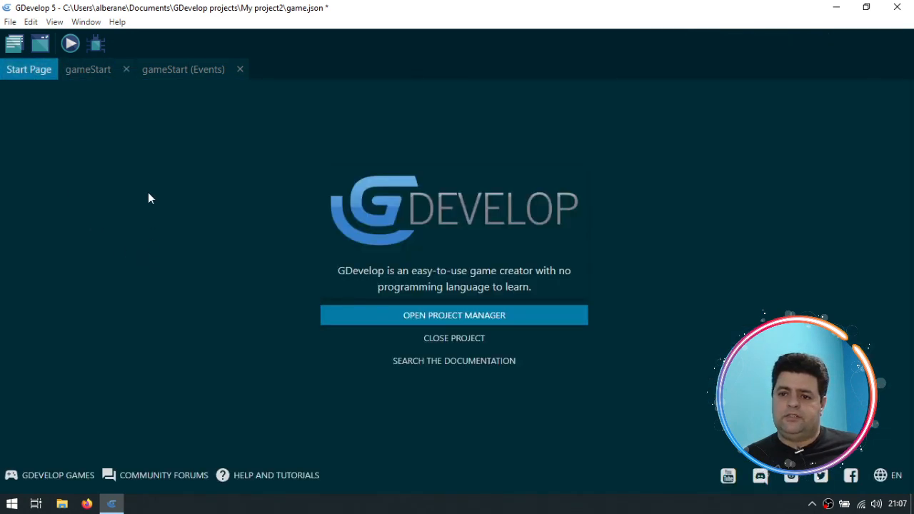
click(89, 71)
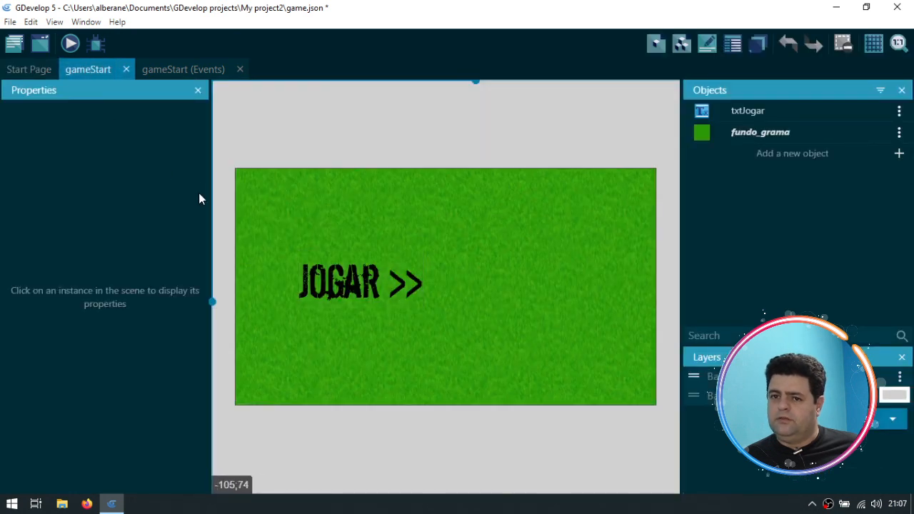
click(182, 69)
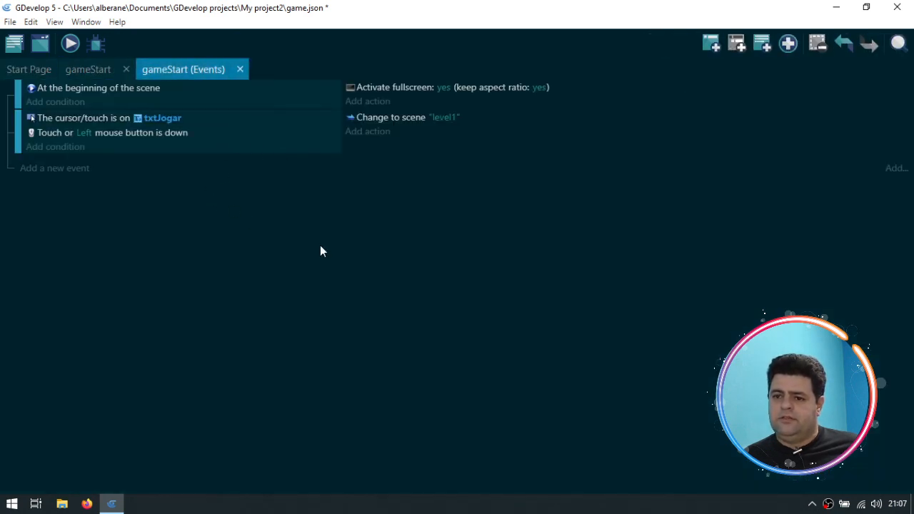